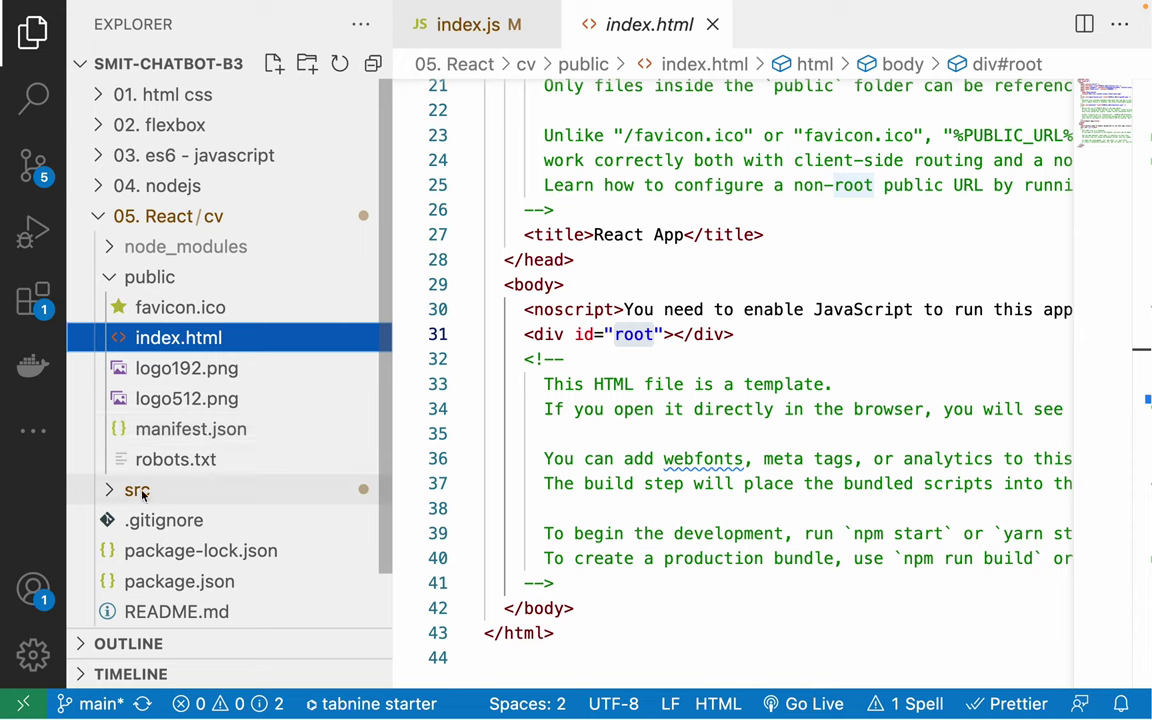
Step: Examine the markup of public/index.html, from the doctype through the head's meta tags and manifest link
scroll(840, 287, "up", 6)
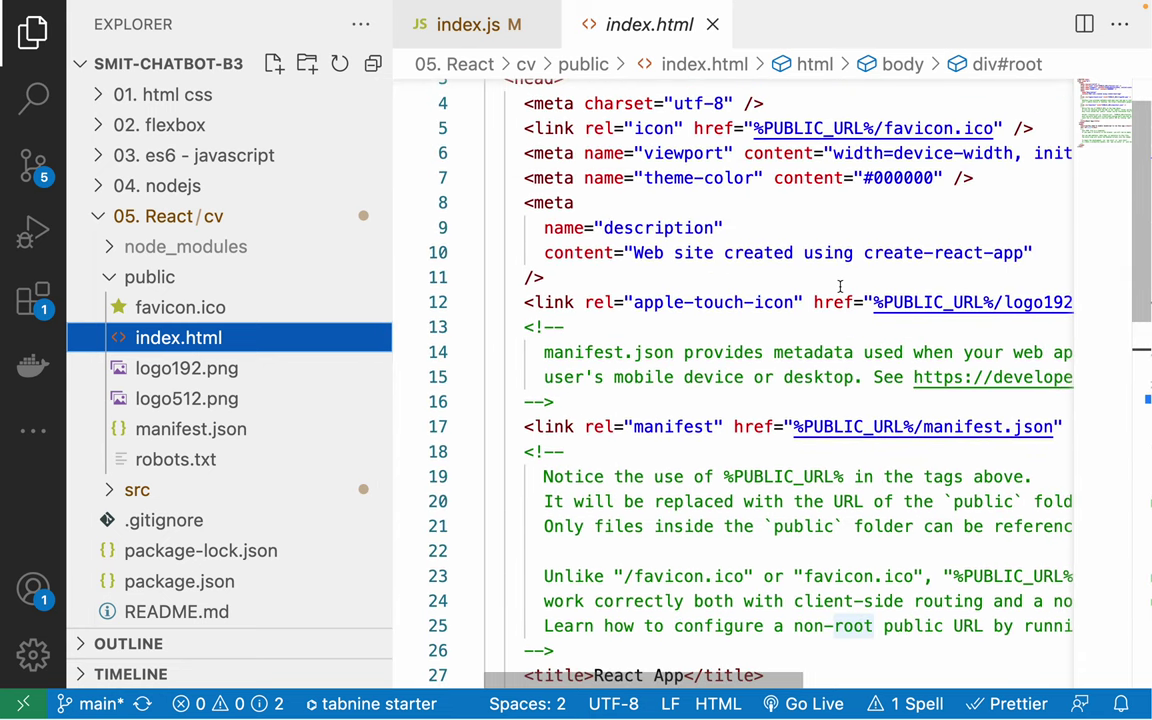
scroll(715, 290, "up", 1)
scroll(706, 325, "down", 8)
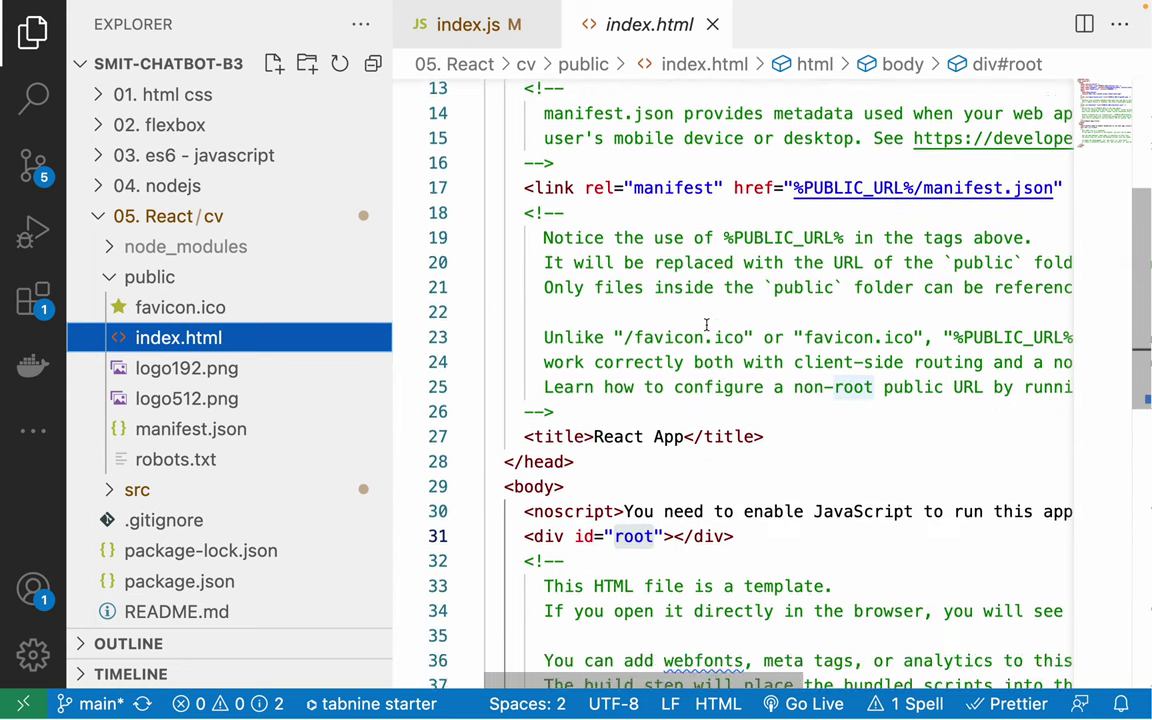
scroll(706, 326, "up", 2)
scroll(706, 325, "up", 6)
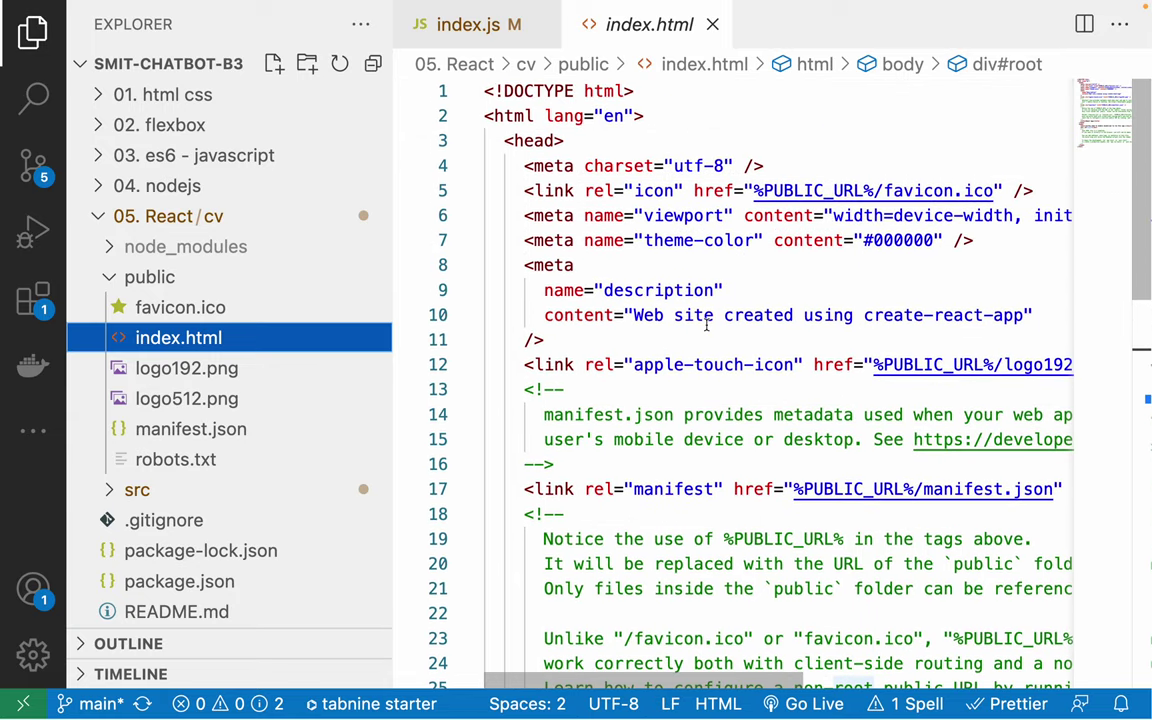
left_click_drag(456, 108, 614, 439)
left_click(728, 513)
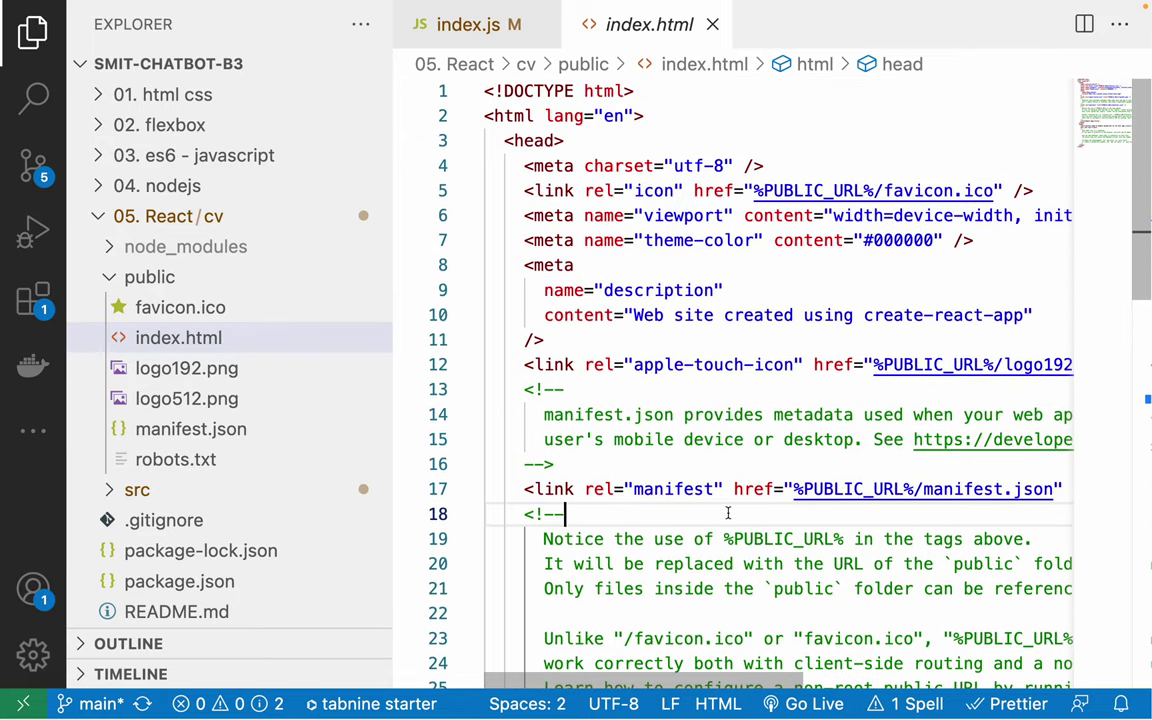
left_click(726, 340)
left_click_drag(566, 141, 724, 489)
left_click(724, 489)
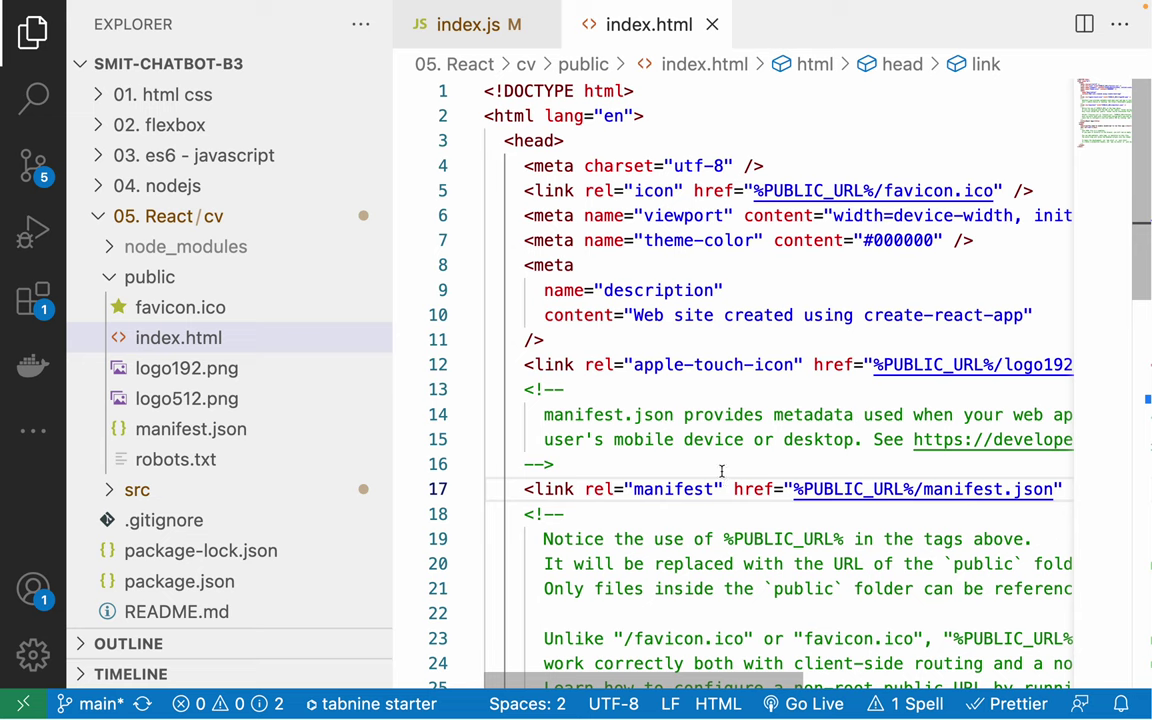
left_click_drag(485, 91, 705, 338)
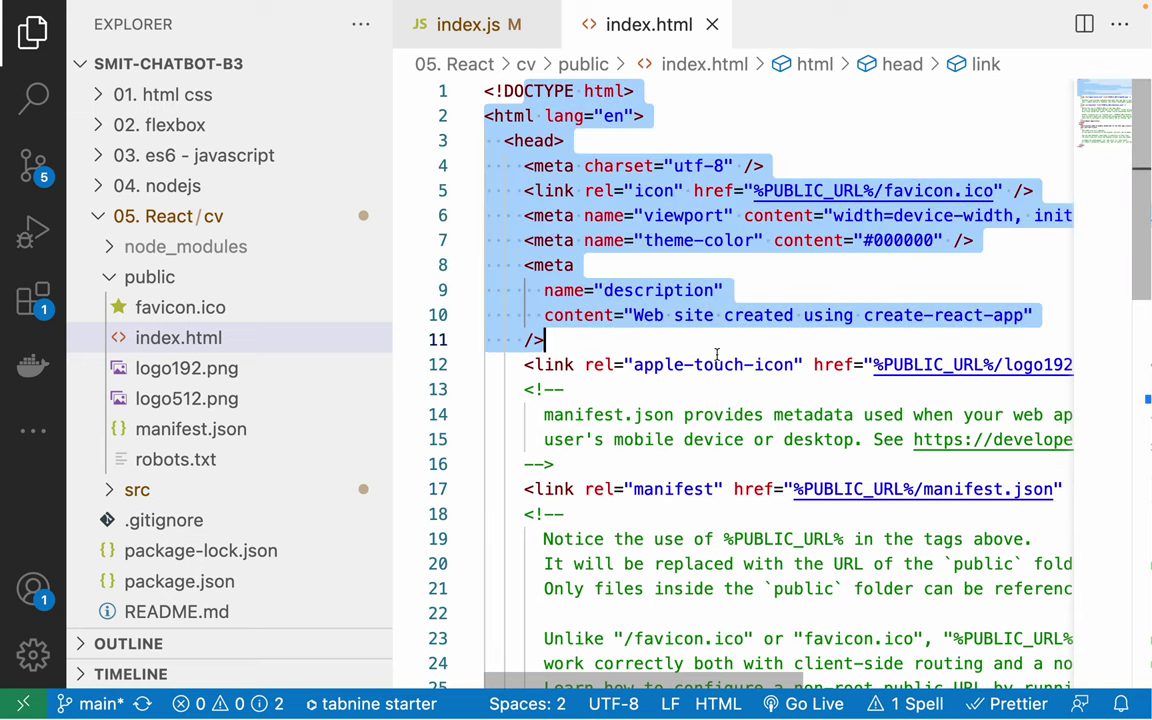
left_click(743, 414)
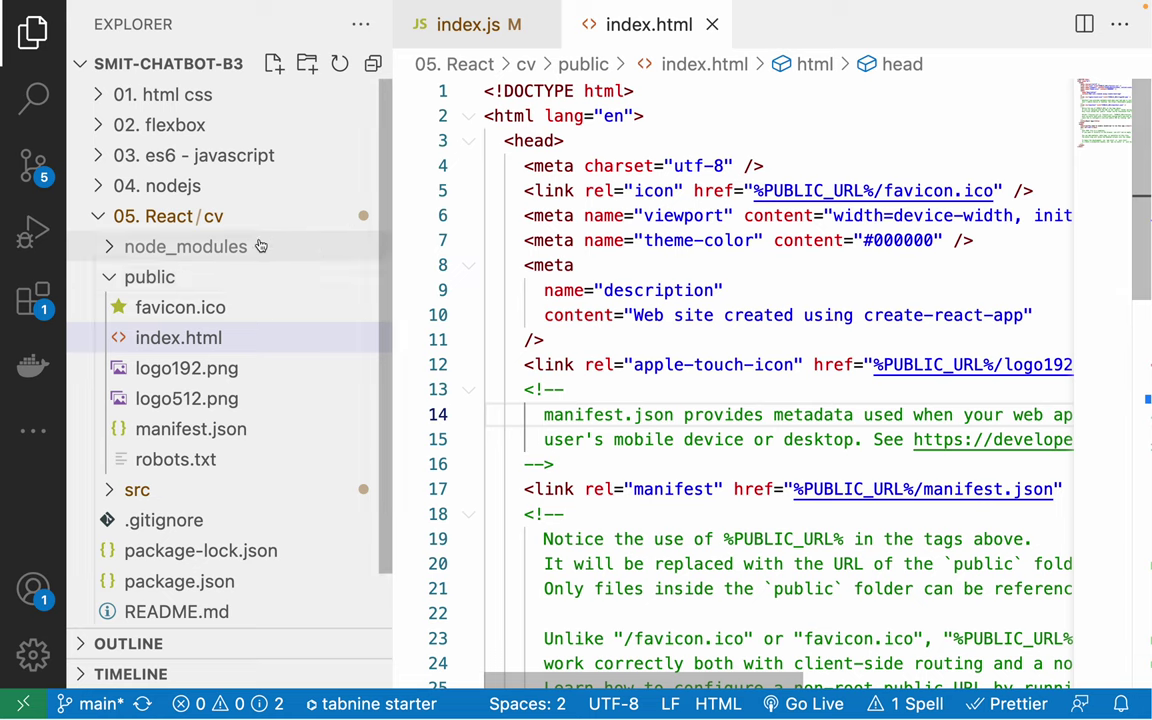
left_click(117, 342)
left_click_drag(540, 116, 787, 517)
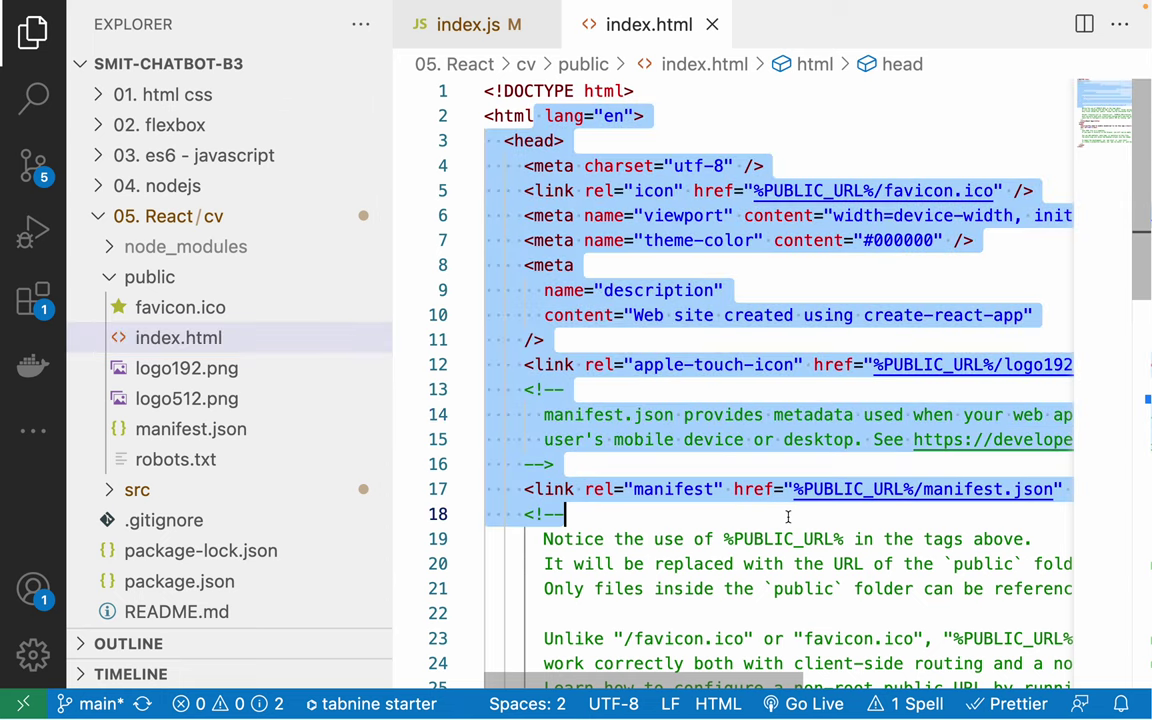
left_click(787, 517)
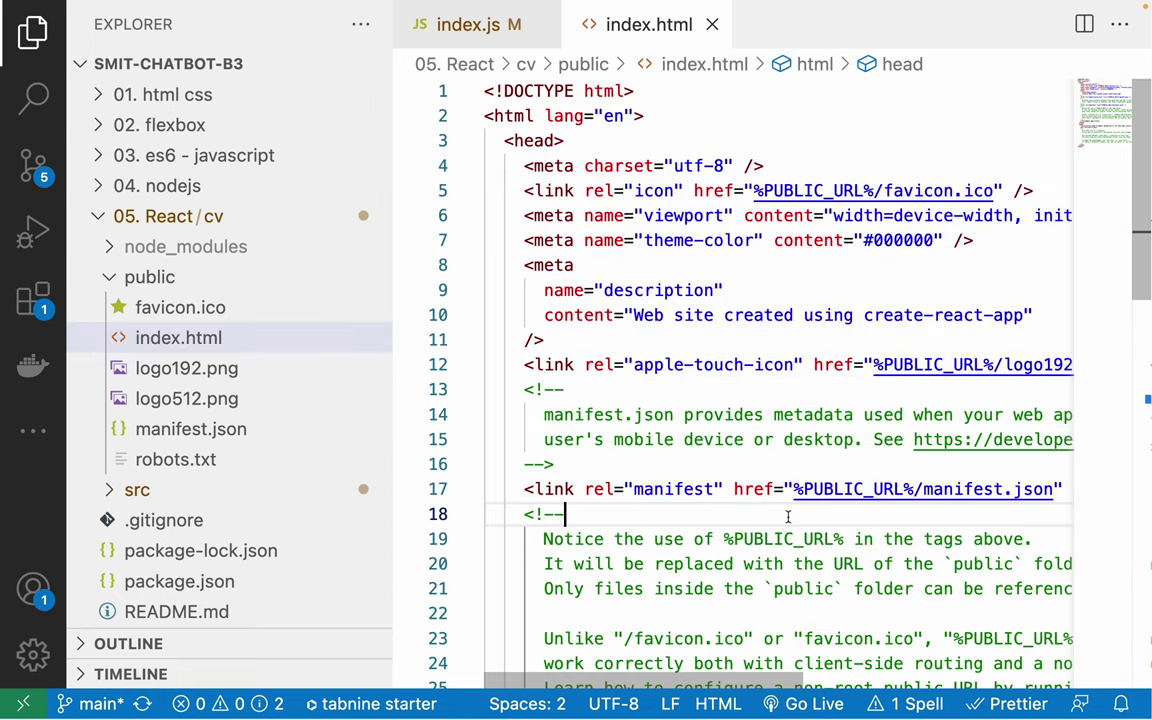
Step: Expand the src folder and compare its index.js with the public folder's index.html
left_click(136, 489)
left_click(152, 549)
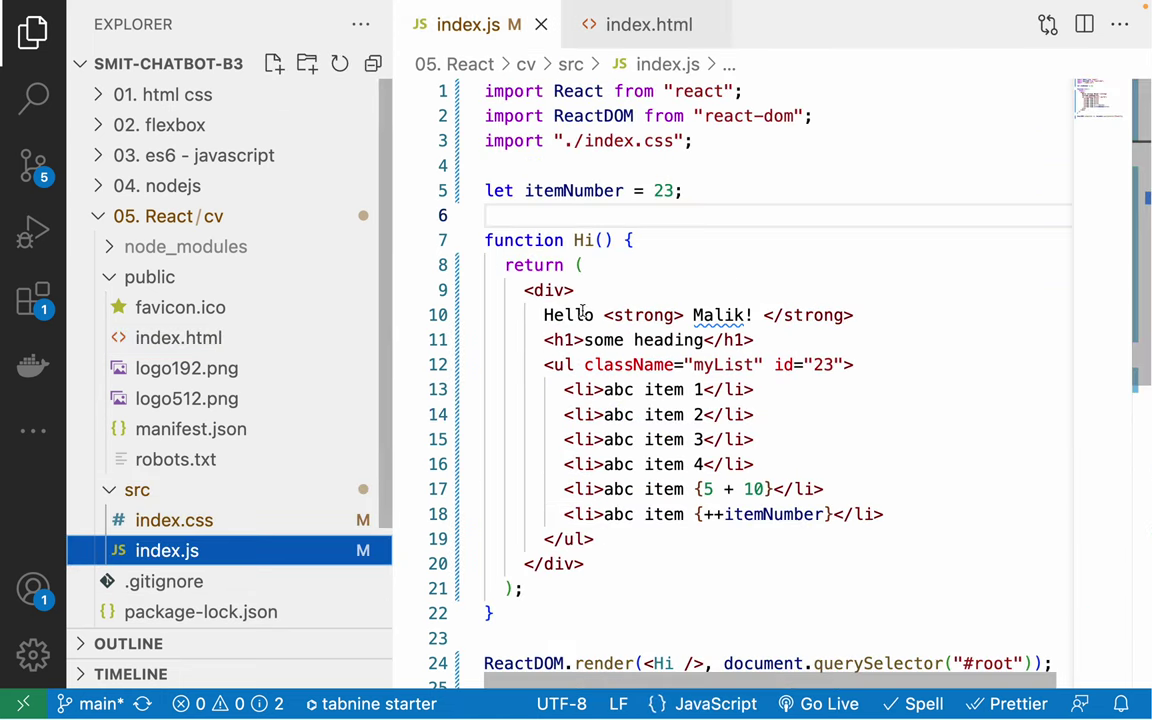
left_click(625, 24)
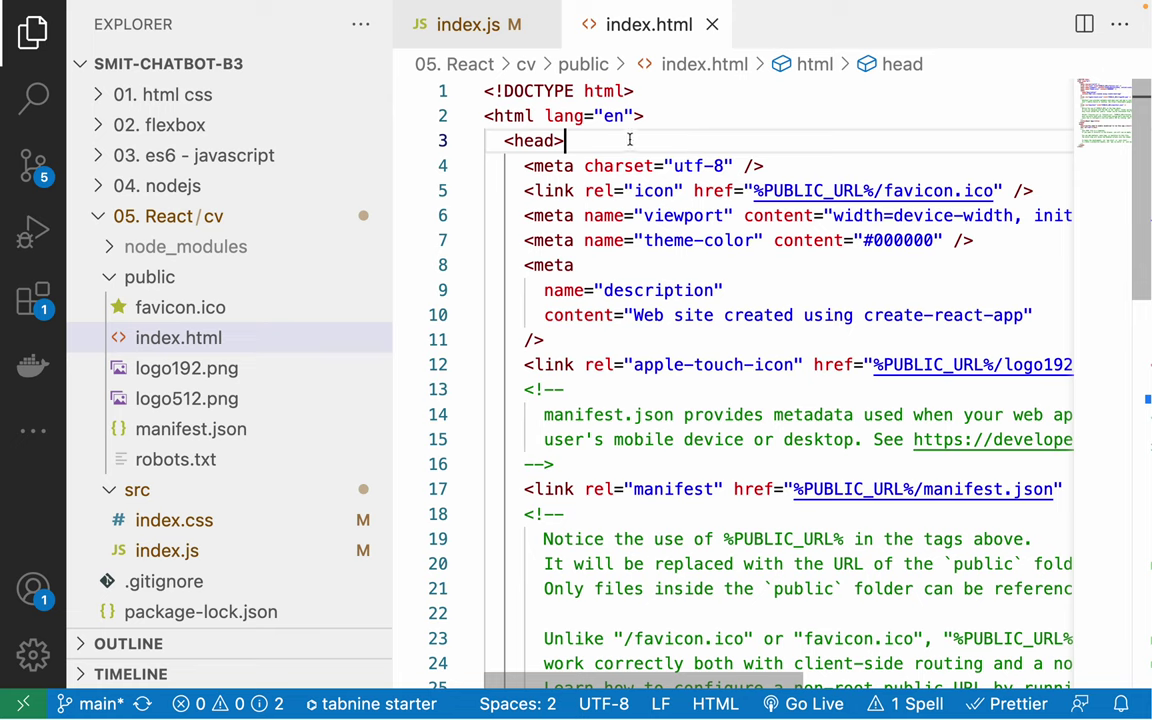
scroll(160, 460, "down", 2)
left_click(154, 475)
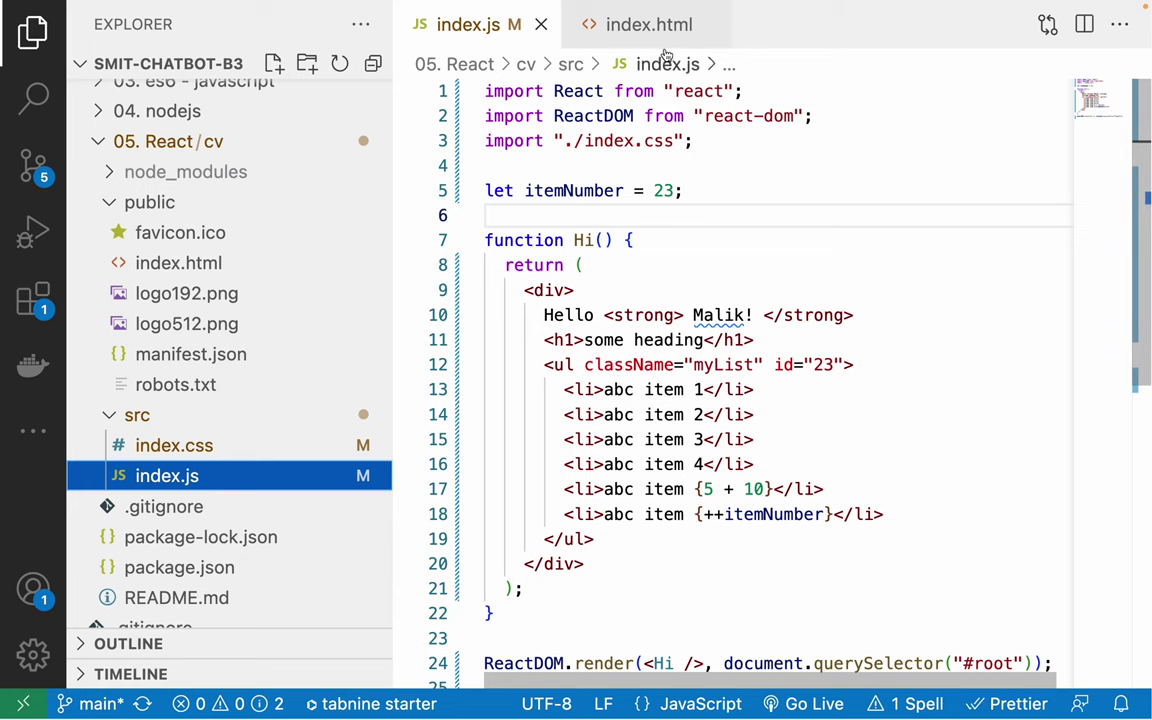
Step: Review the head markup in index.html again, and collapse the public and src folders
left_click(612, 24)
left_click_drag(524, 265, 586, 338)
left_click(583, 339)
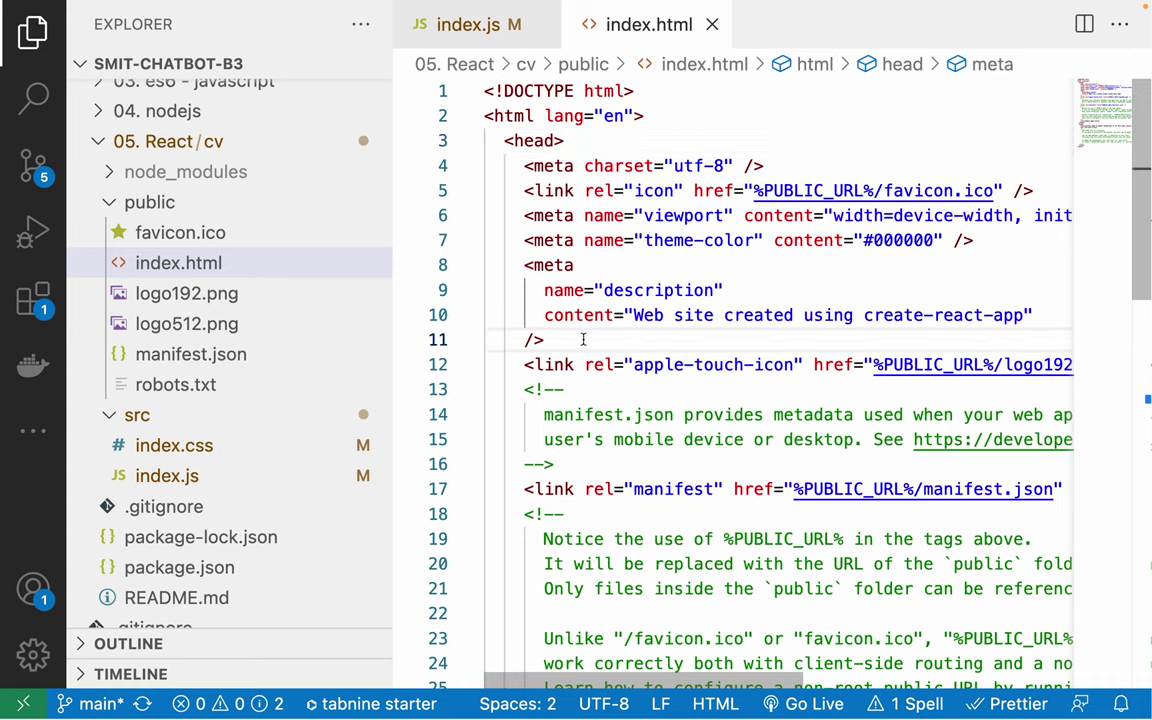
left_click(513, 116)
left_click_drag(513, 116, 677, 518)
left_click(677, 518)
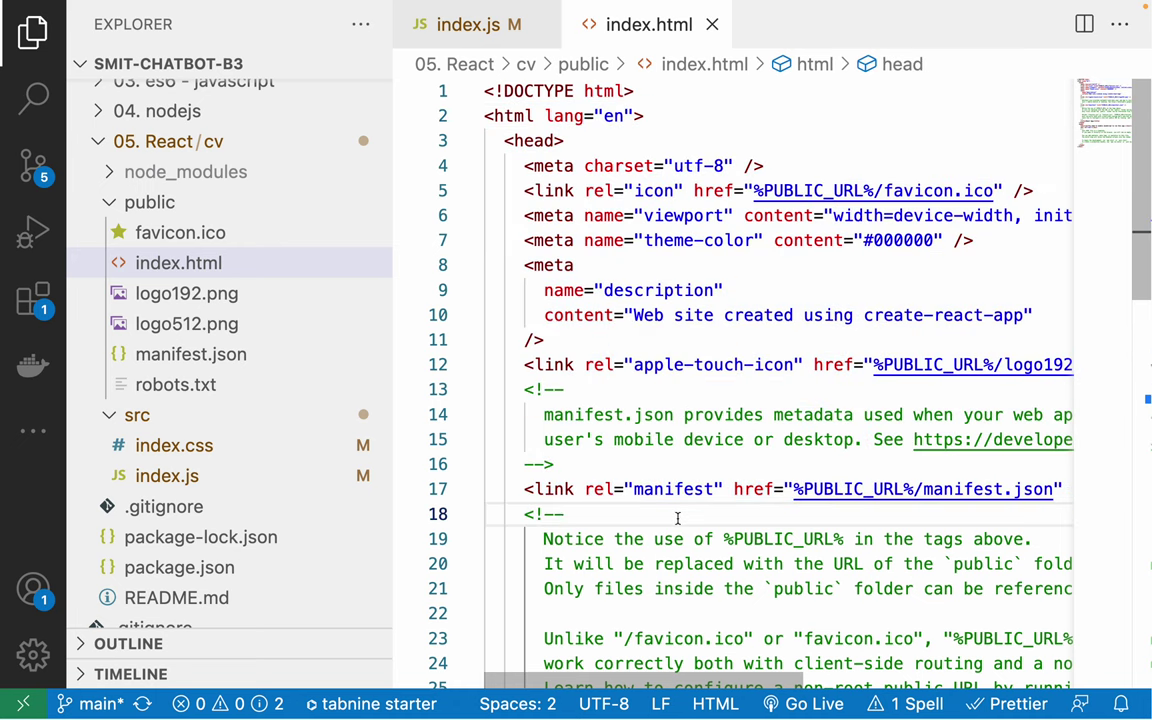
left_click(108, 204)
left_click(108, 307)
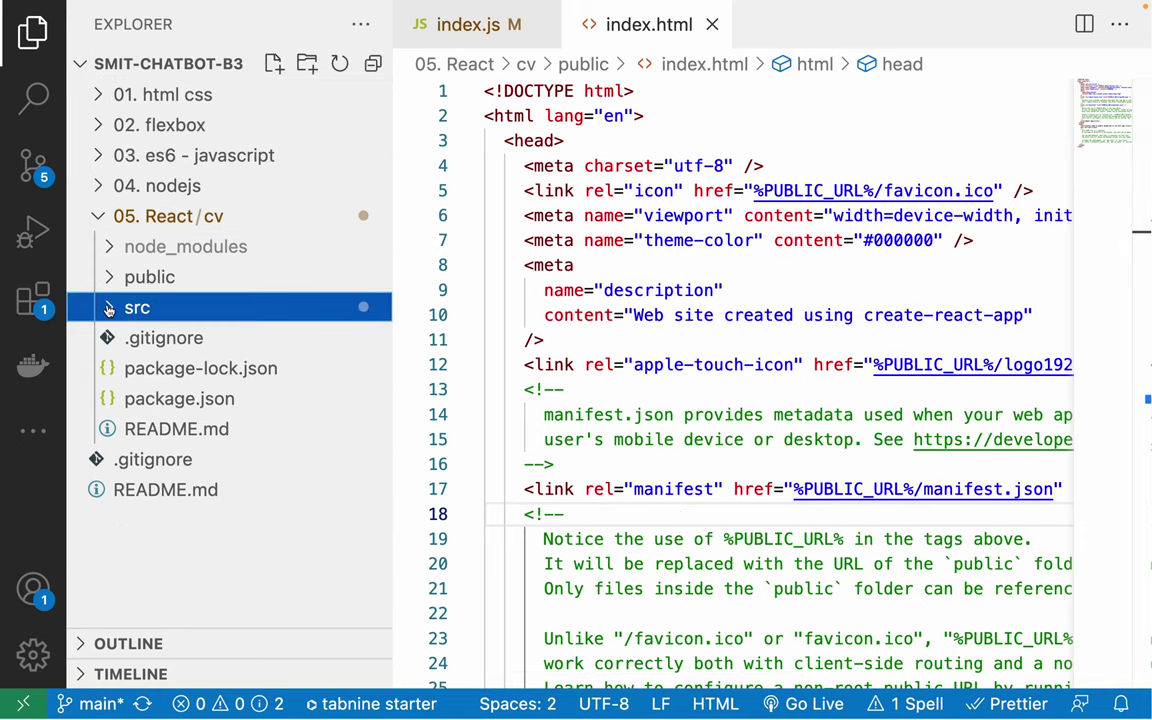
Step: Switch to Chrome to view the rendered React page at localhost:3000, and return to the code editor
key("ctrl+Right")
key("ctrl+Up")
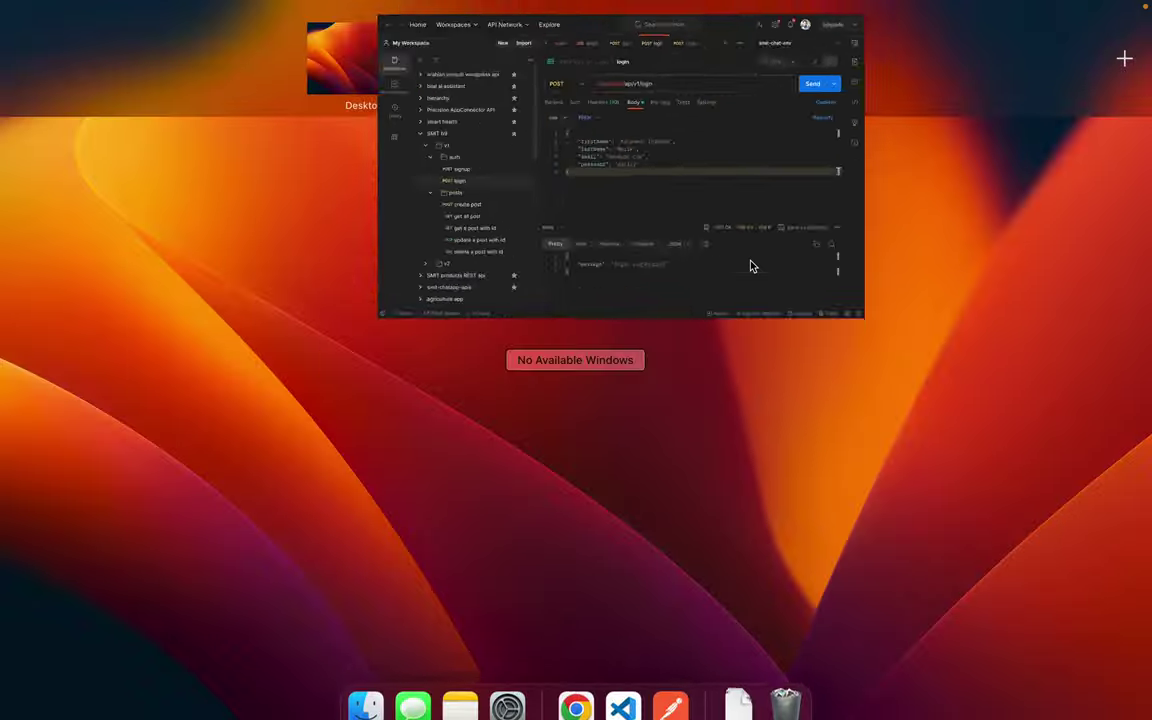
left_click_drag(672, 67, 520, 55)
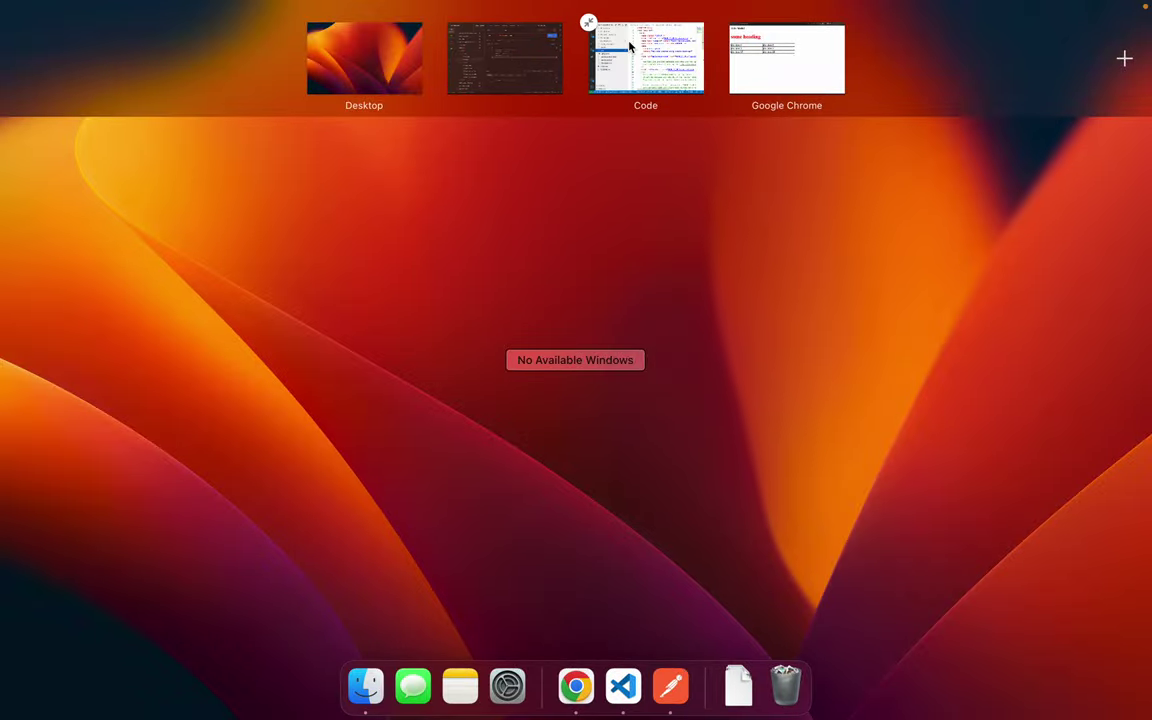
left_click(779, 57)
key("super+a")
left_click(383, 454)
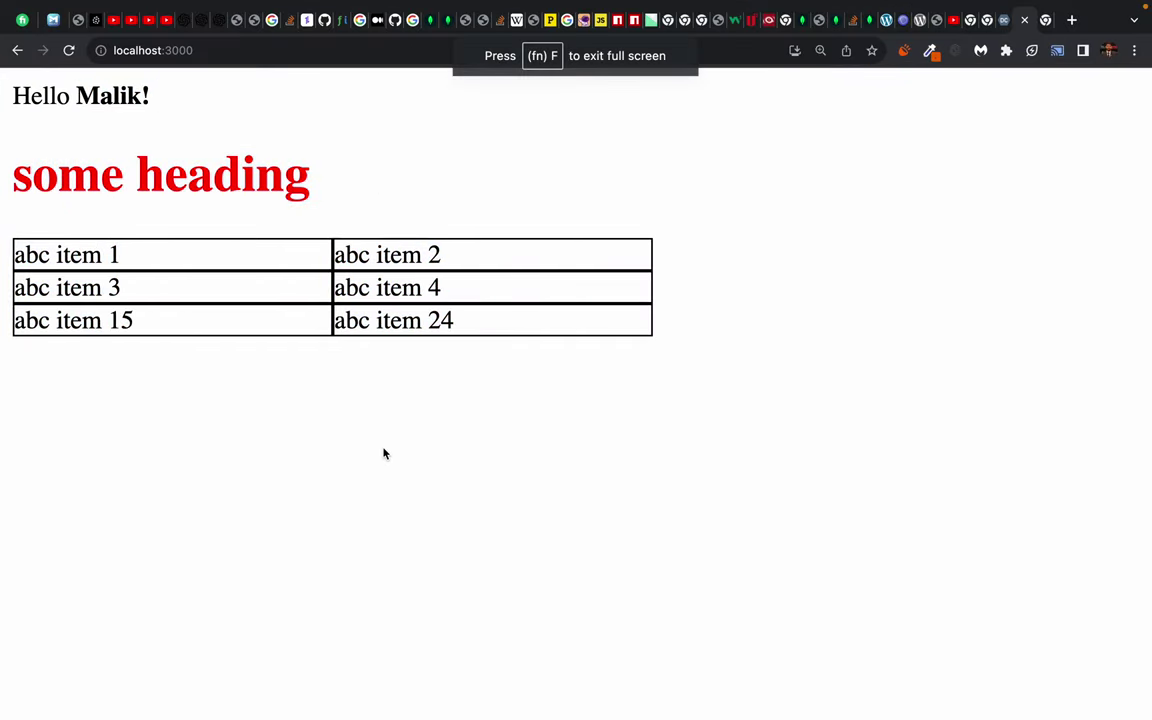
scroll(383, 454, "left", 5)
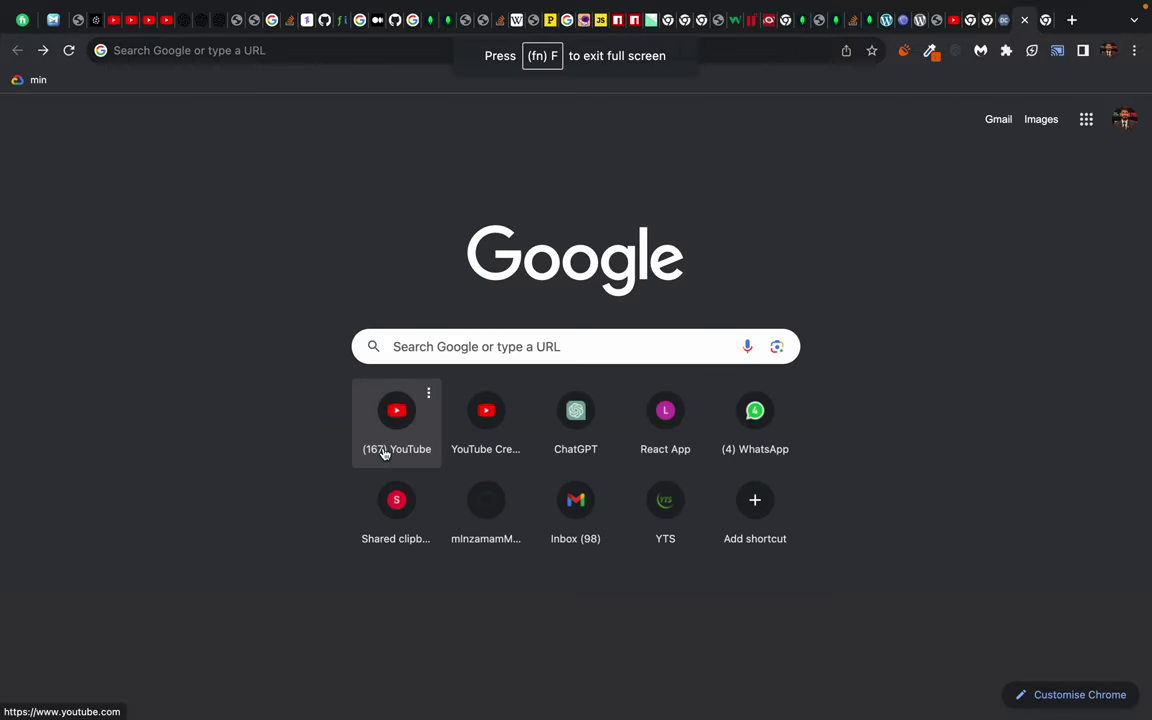
scroll(381, 455, "right", 5)
scroll(285, 331, "left", 5)
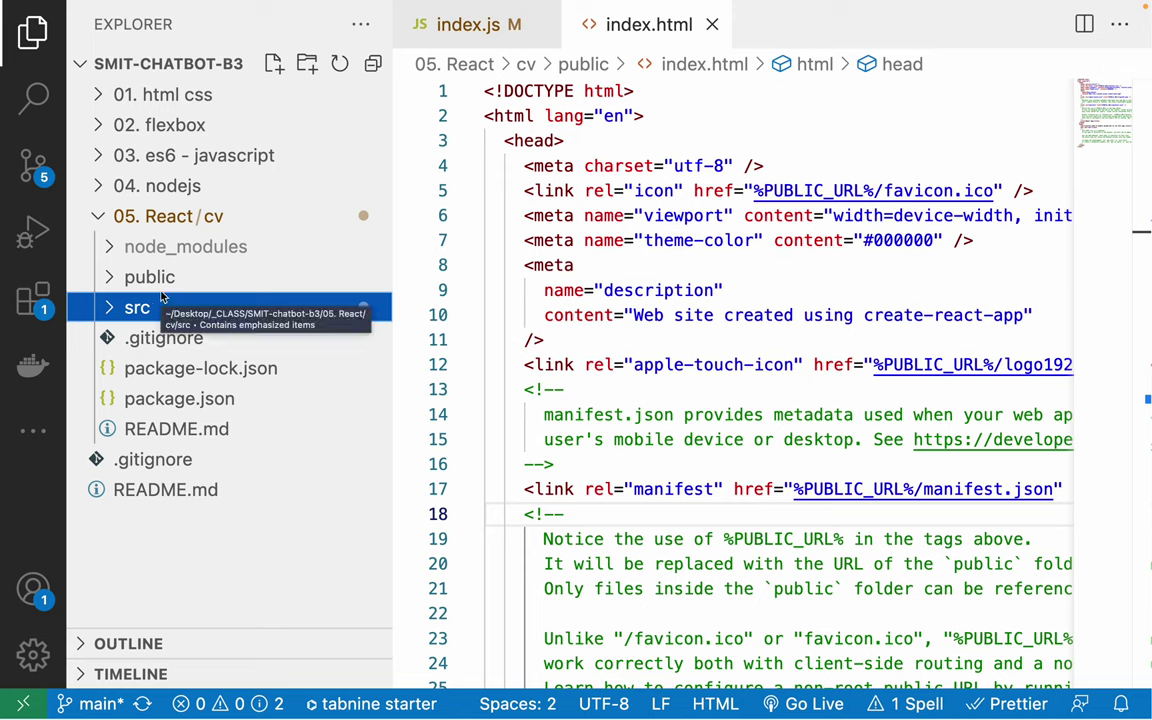
Step: Check the contents of the public folder and view the Hi component in src/index.js, collapsing both folders
left_click(111, 279)
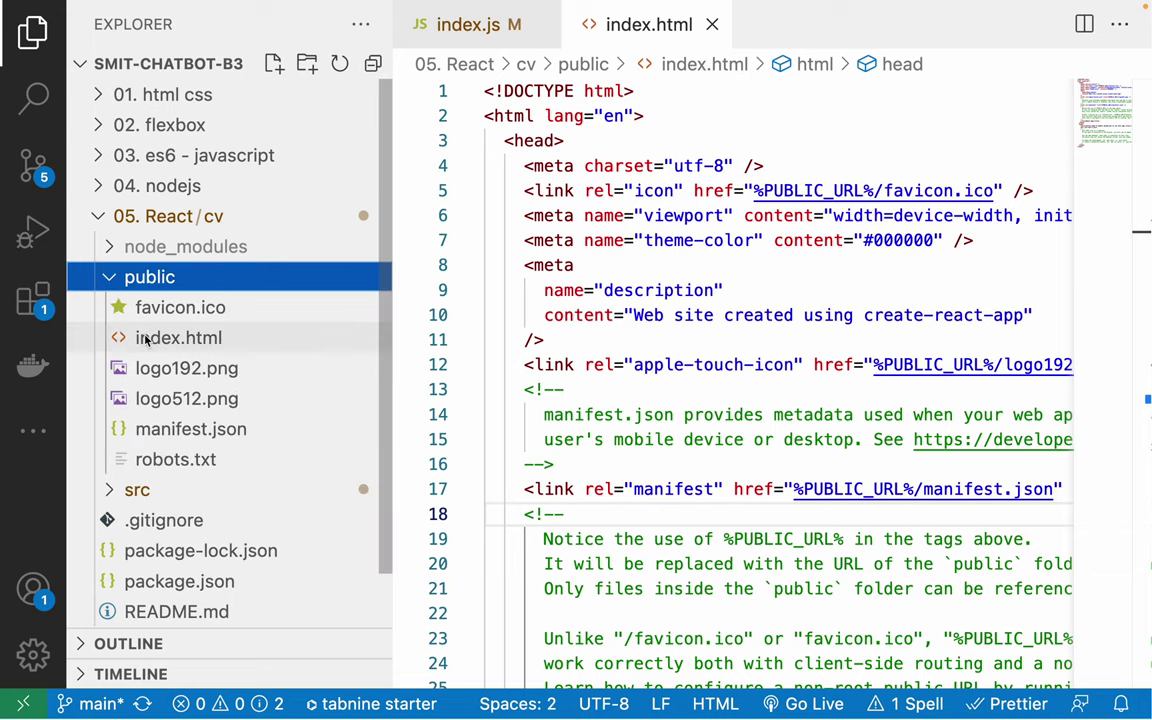
left_click(110, 277)
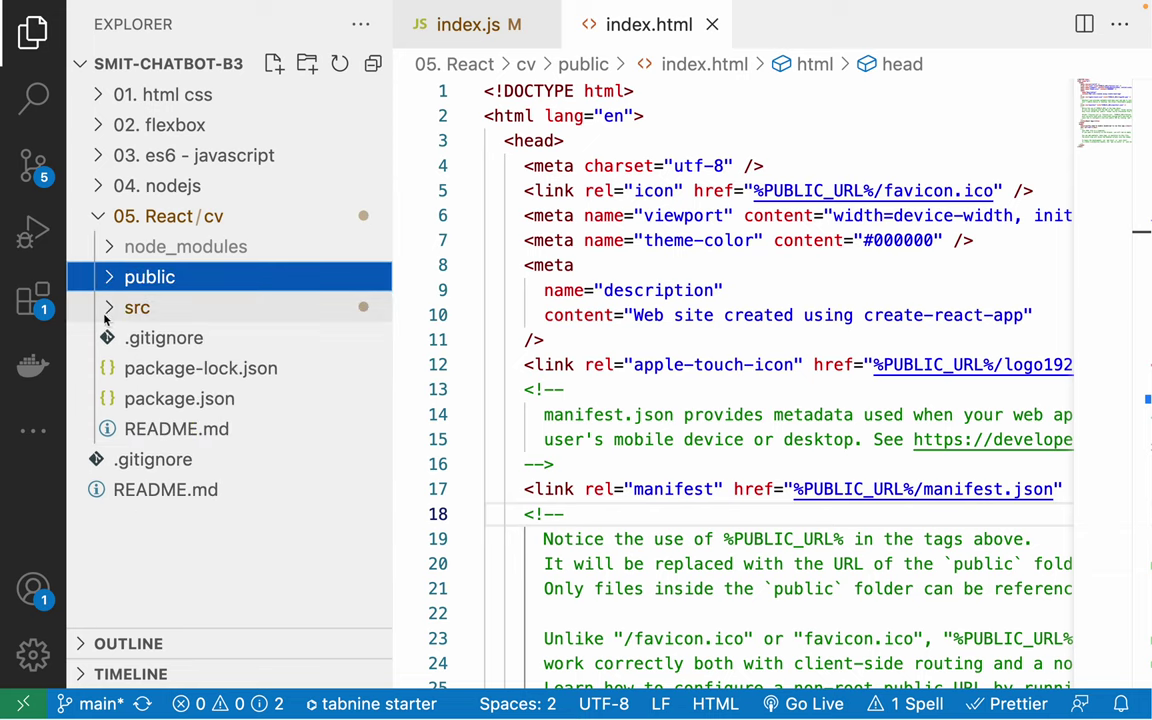
left_click(107, 310)
left_click(159, 368)
left_click(108, 308)
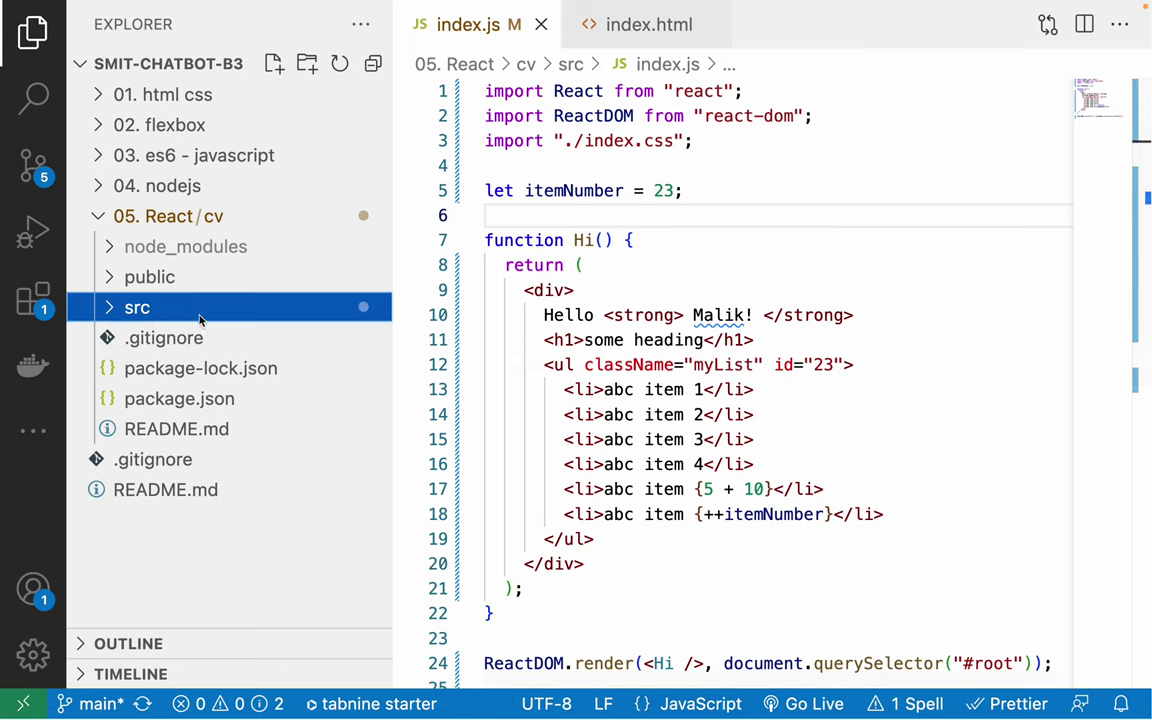
left_click(558, 315)
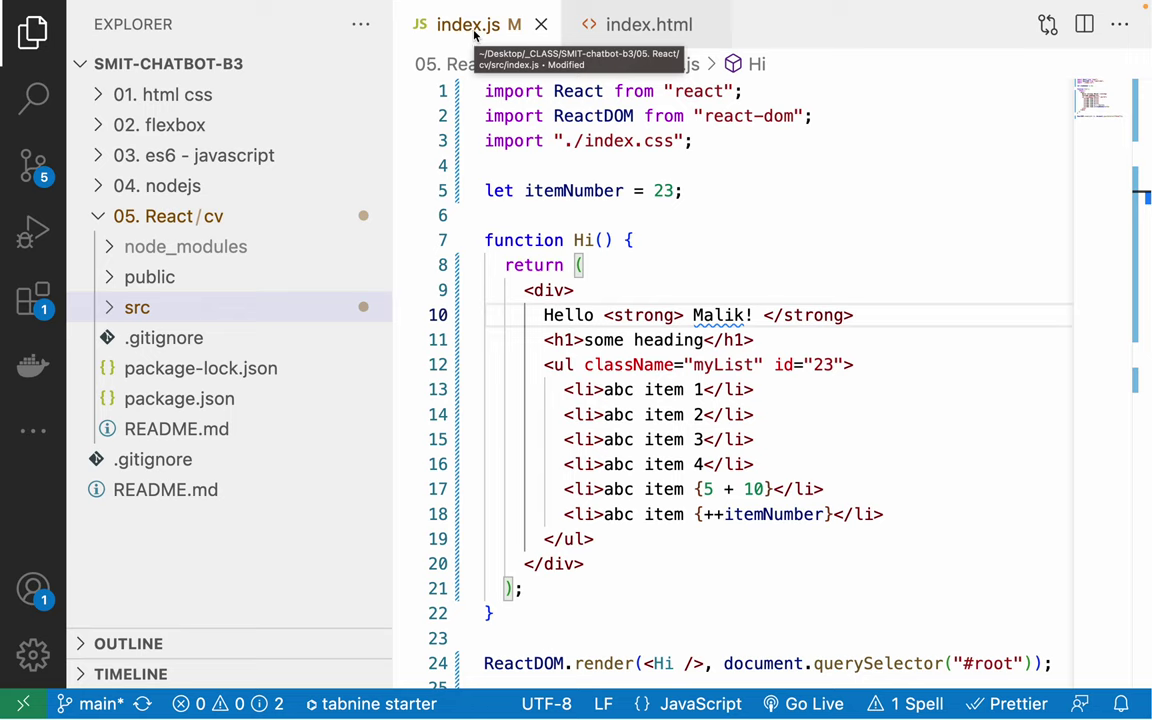
Step: Close the index.js file, keeping public/index.html open in the editor
left_click(626, 34)
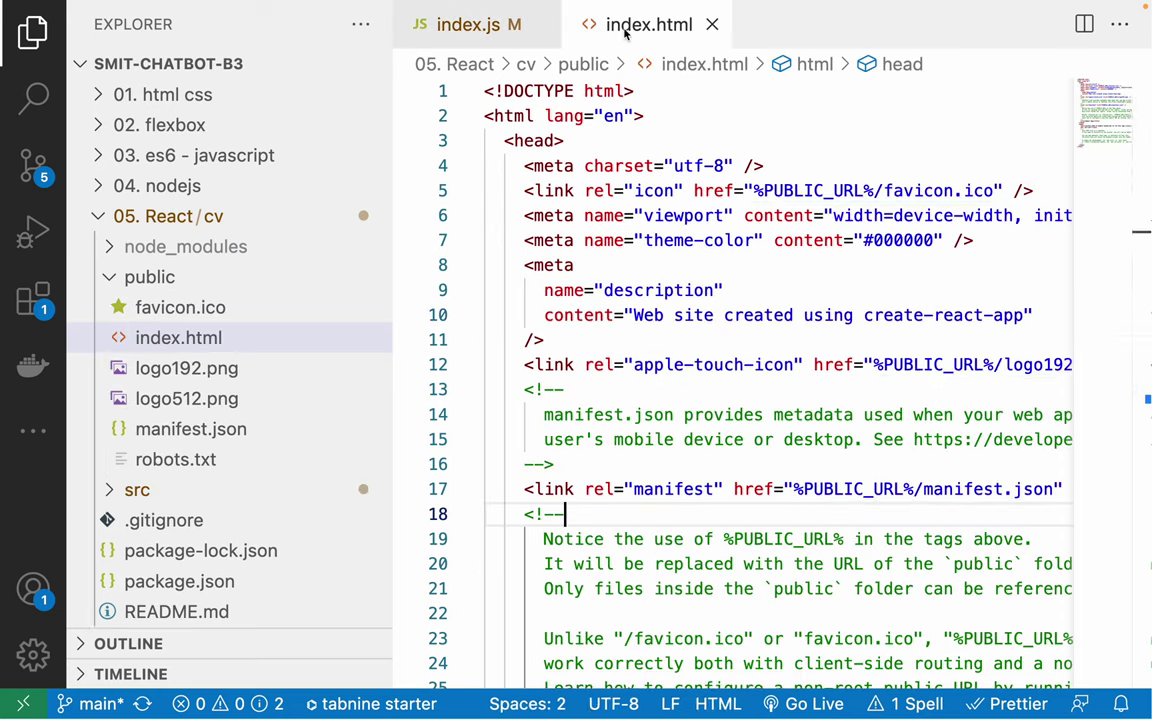
left_click(487, 31)
key("super+w")
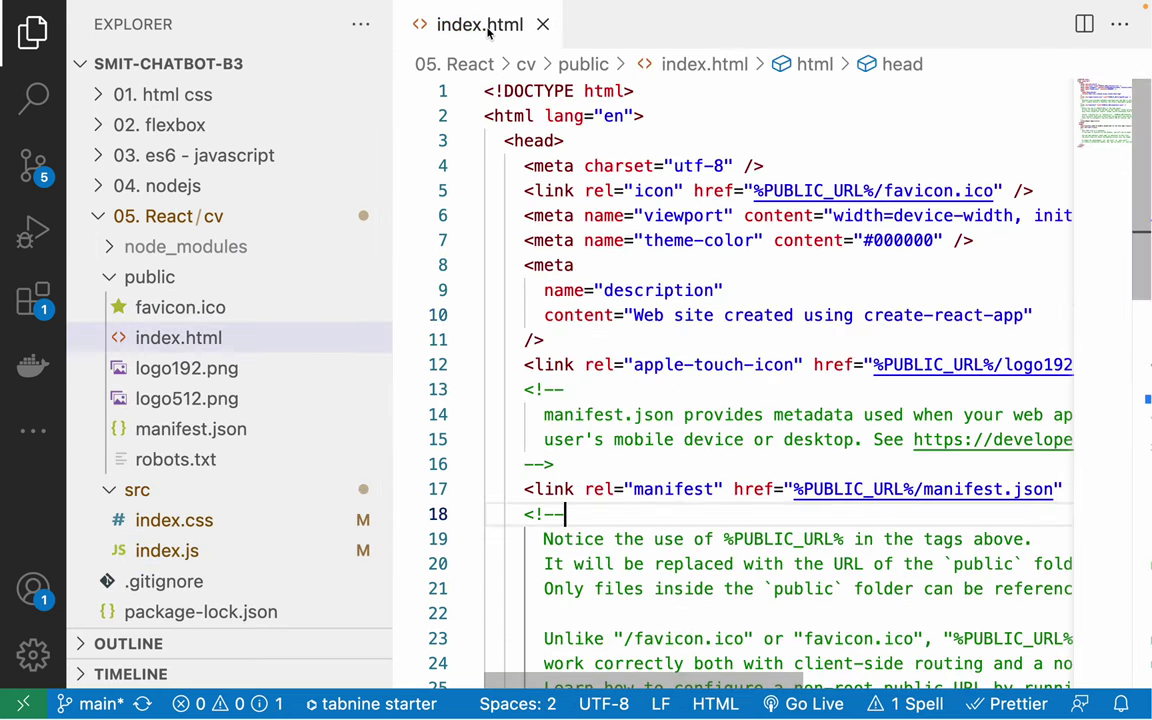
Step: Read through index.html from the doctype down to the title element and the root div in the body
left_click(545, 140)
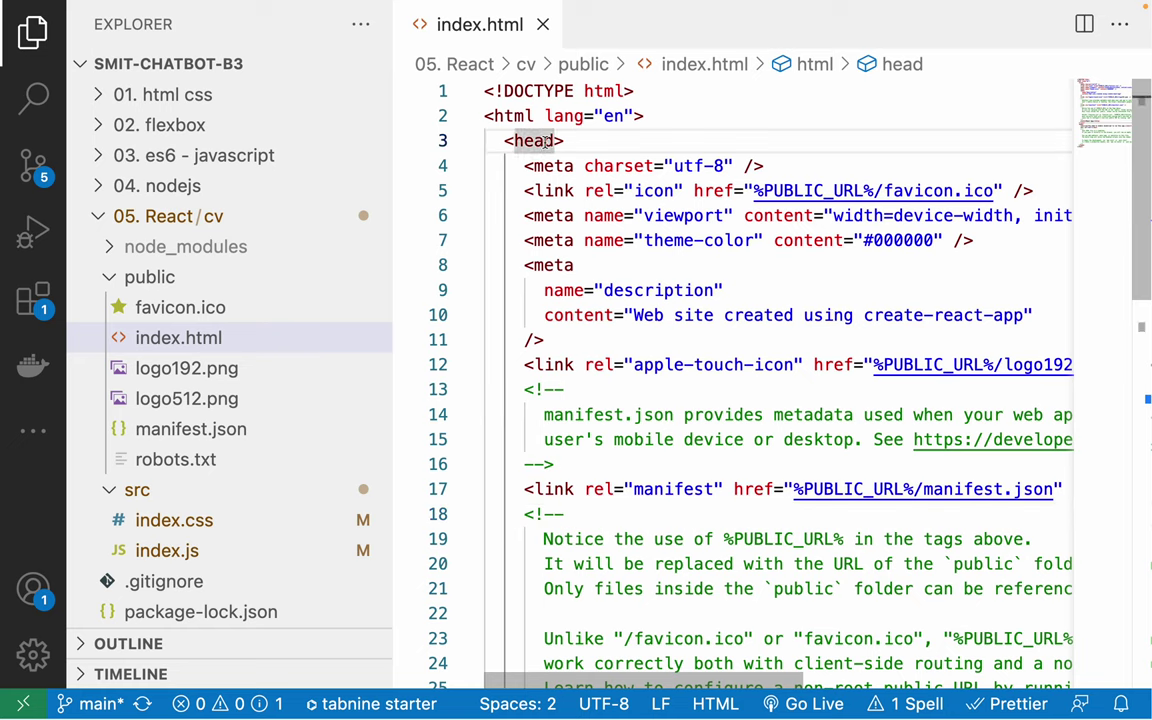
left_click(651, 237)
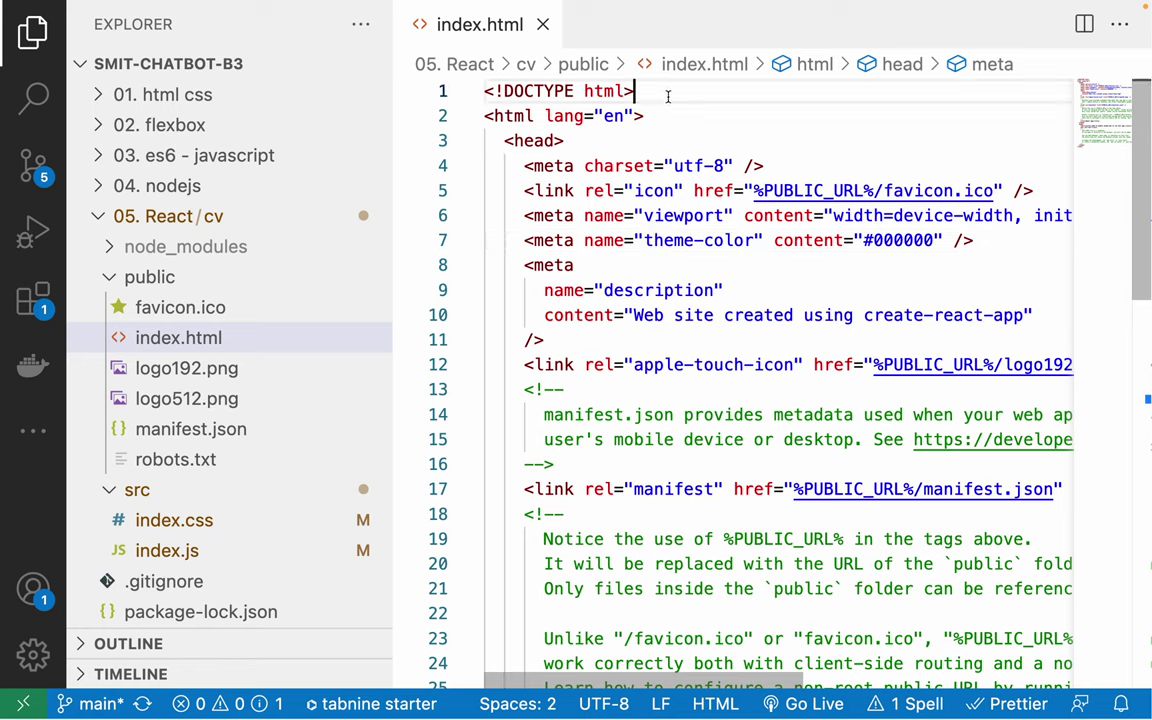
left_click_drag(666, 95, 825, 414)
left_click(825, 414)
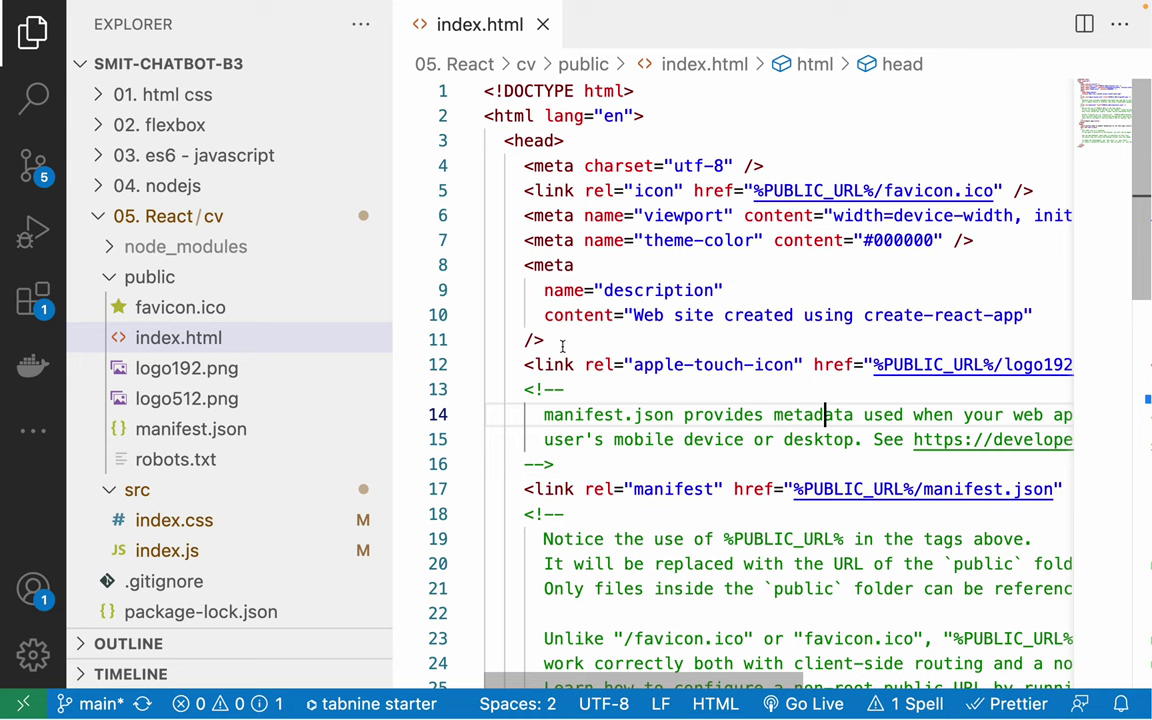
scroll(630, 400, "down", 5)
scroll(635, 398, "down", 2)
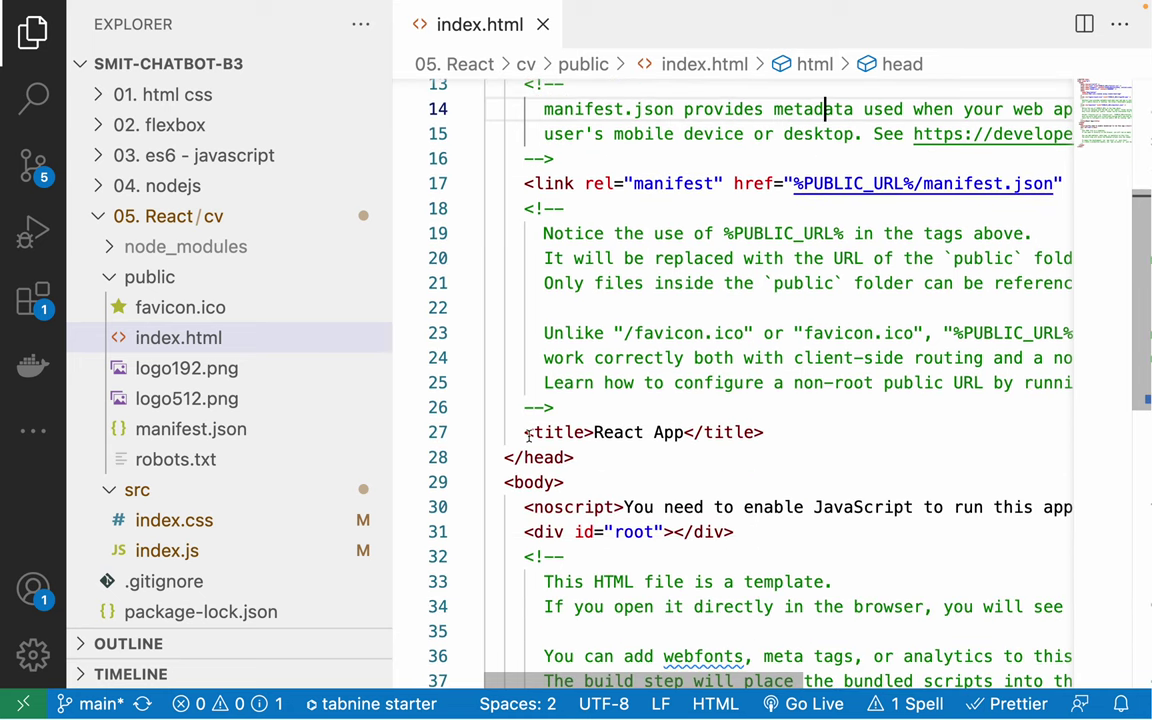
left_click_drag(524, 432, 813, 456)
left_click(815, 456)
scroll(720, 500, "down", 4)
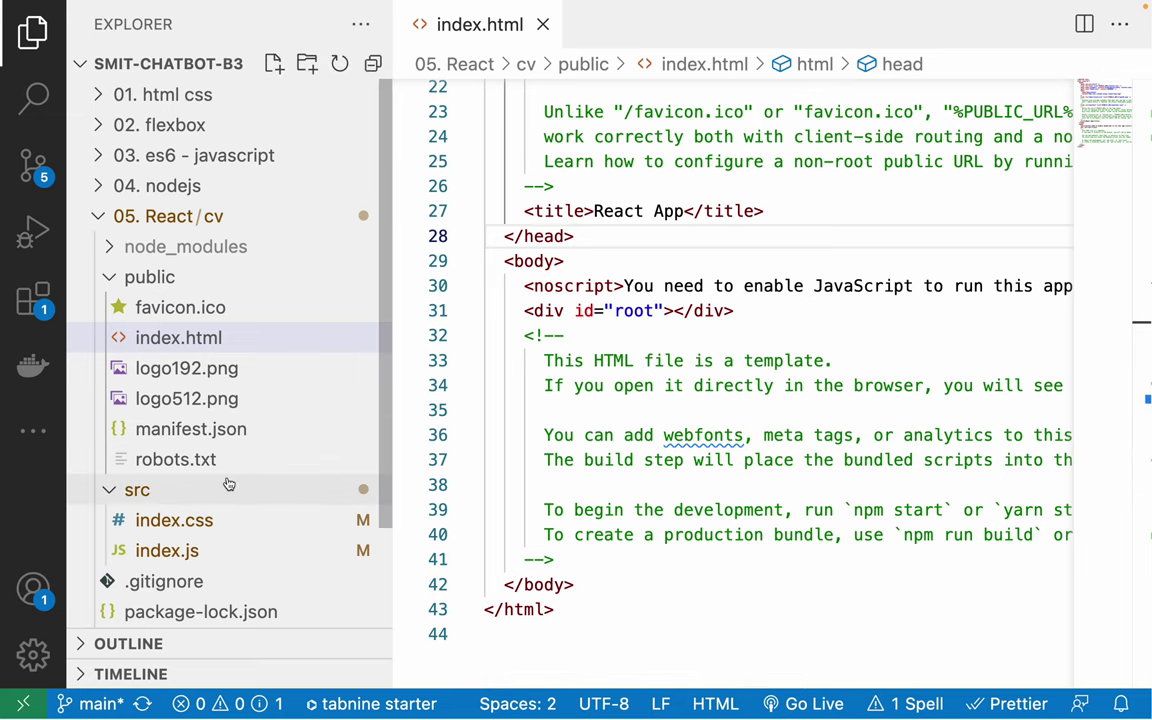
Step: Open the cv project's package.json and examine its dependencies, highlighting the react and react-dom entries
scroll(220, 490, "down", 2)
left_click(190, 521)
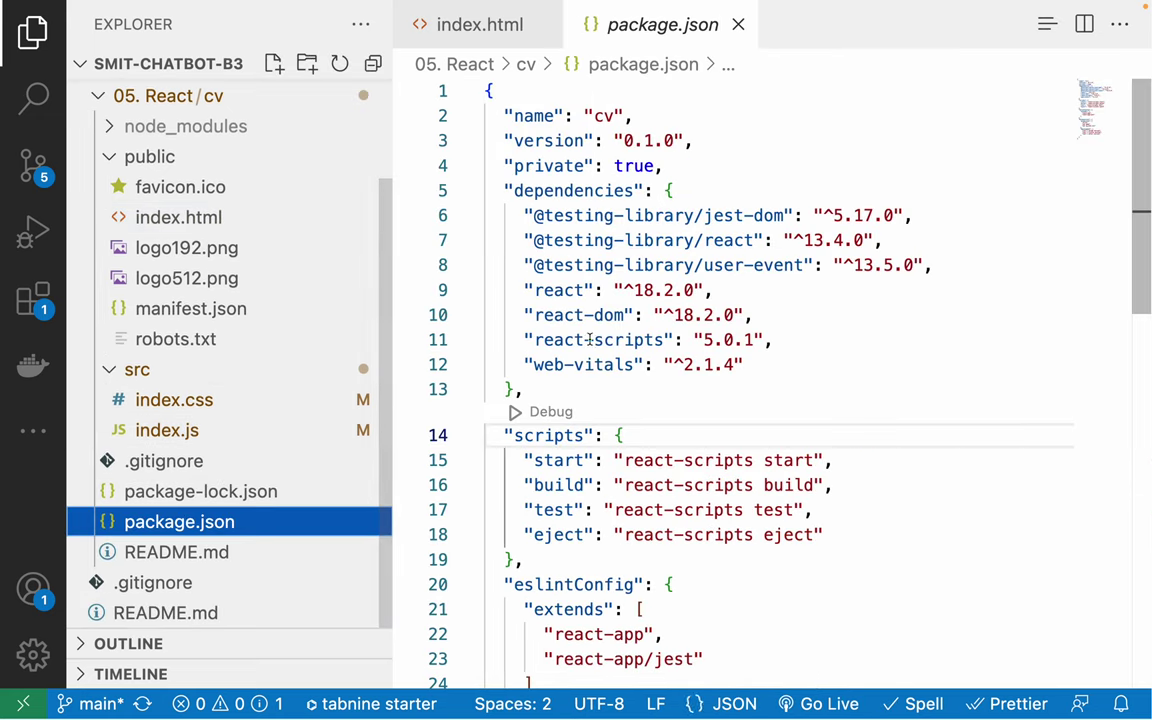
scroll(568, 372, "down", 2)
left_click_drag(488, 125, 522, 299)
left_click(522, 299)
left_click_drag(535, 200, 760, 250)
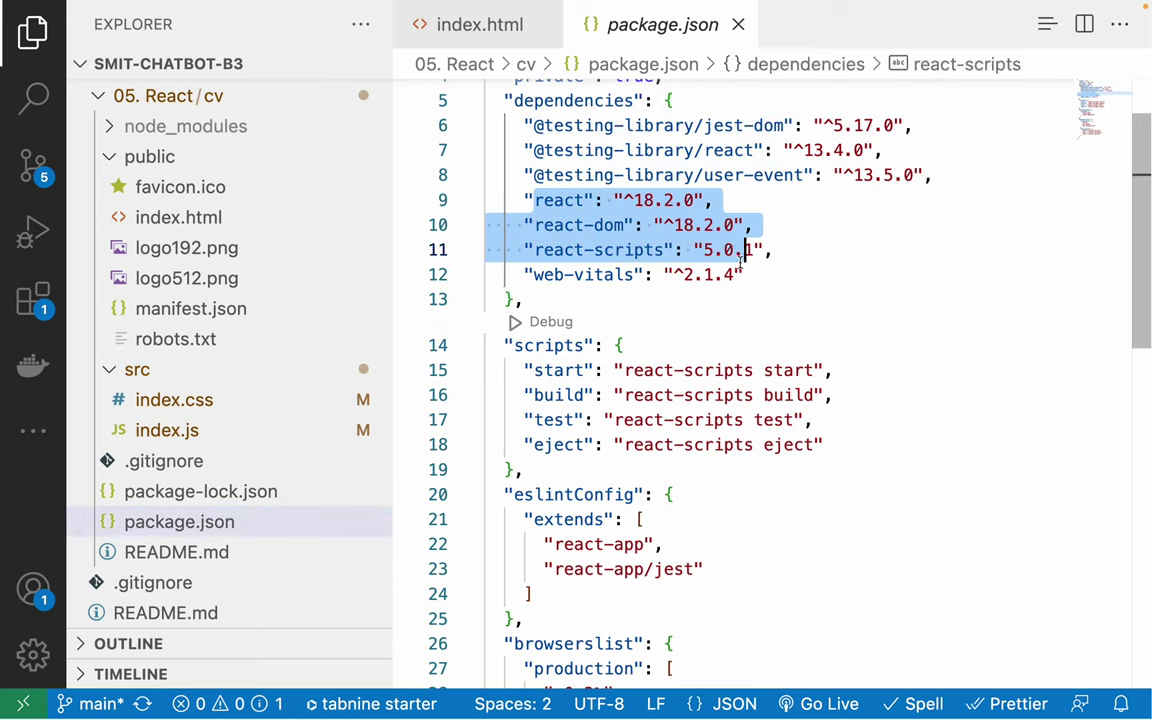
left_click(534, 200)
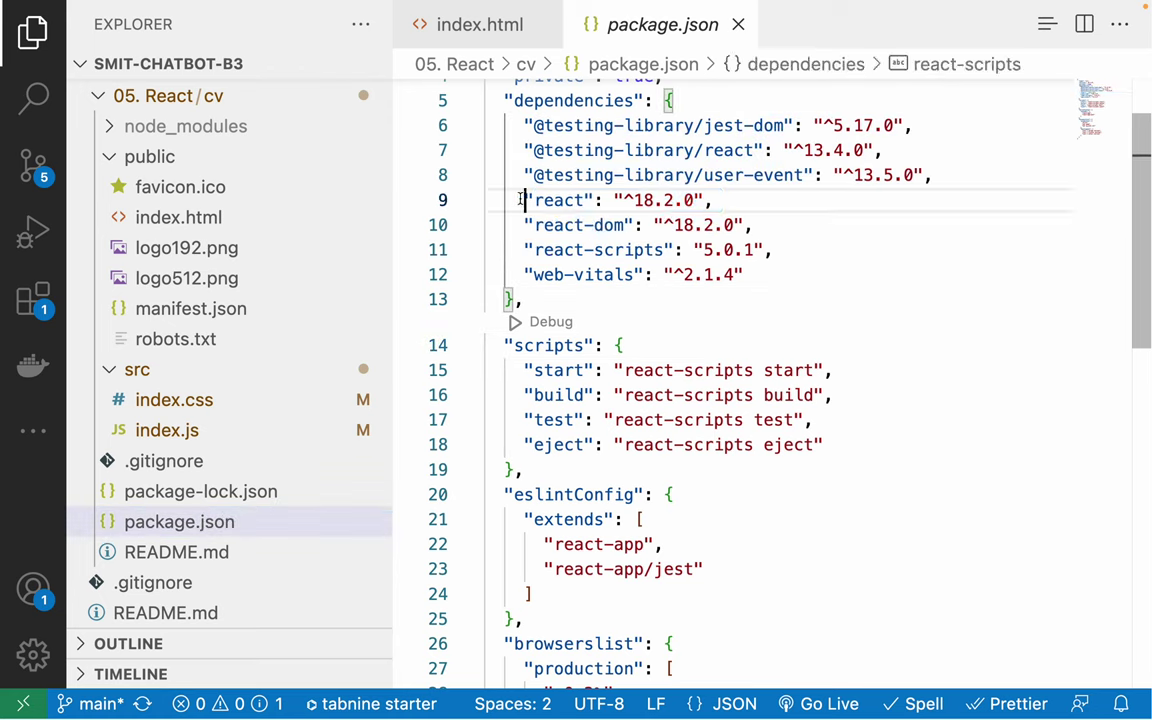
left_click_drag(534, 200, 748, 225)
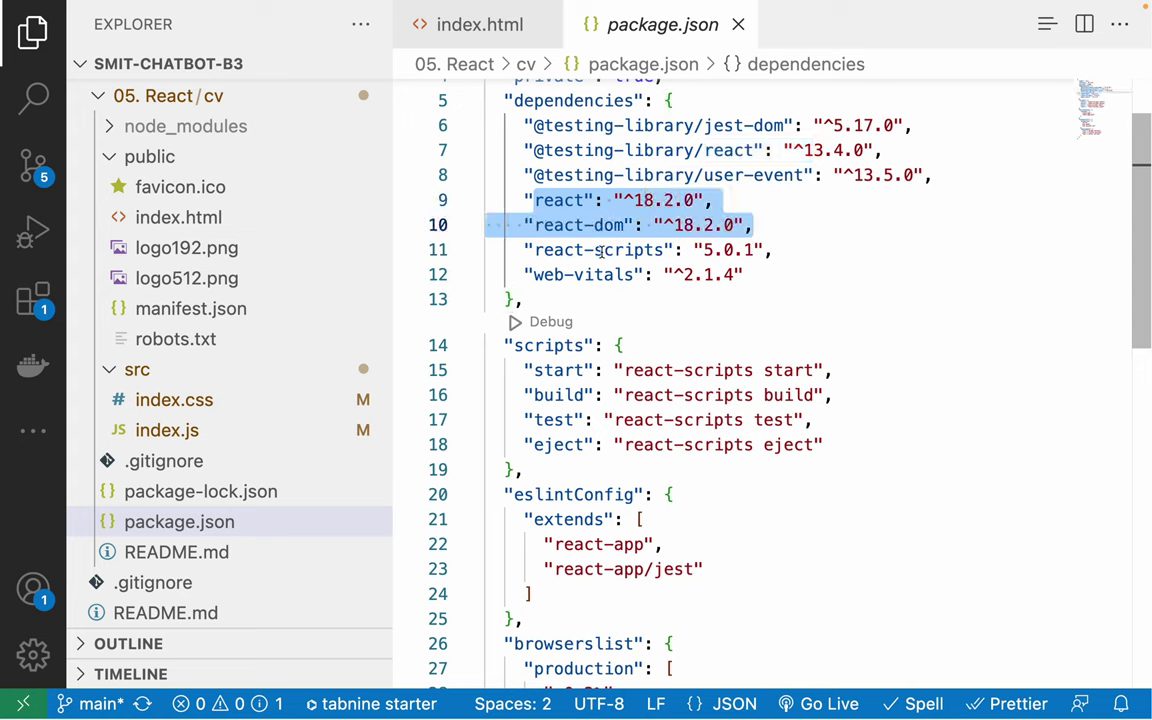
Step: Examine the react-scripts dependency in package.json, highlighting it together with the react-dom entry
mouse_move(600, 253)
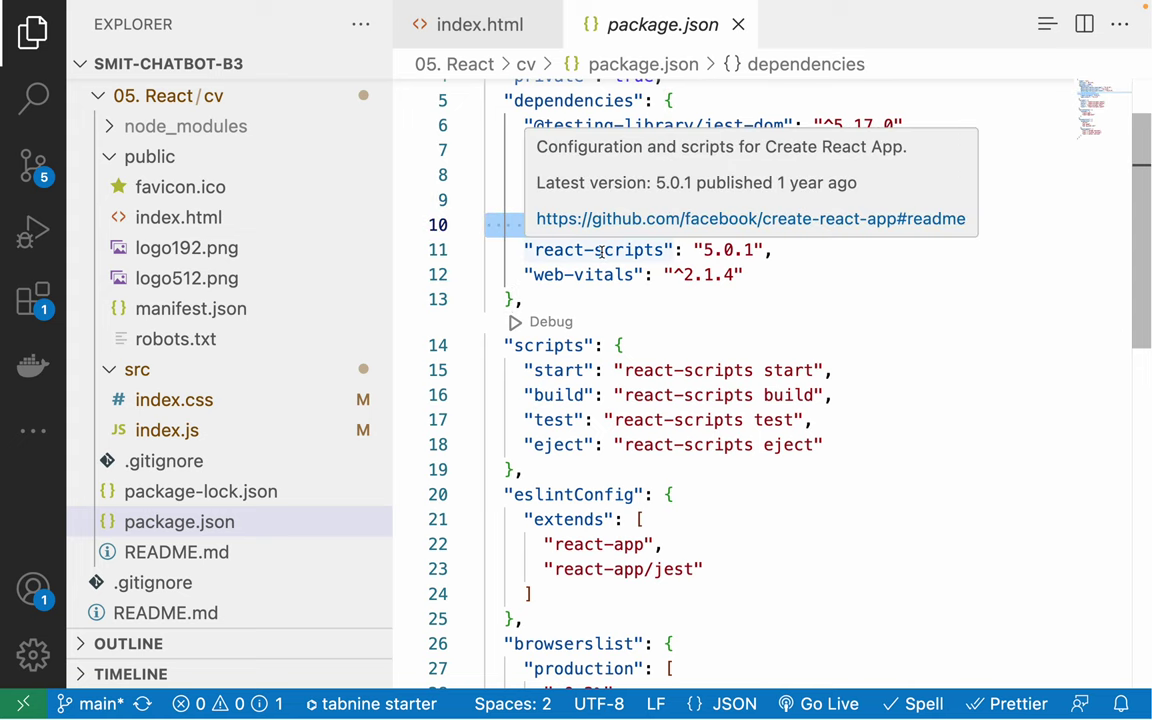
left_click(665, 225, "shift")
left_click(770, 250, "shift")
left_click(760, 225)
Step: Return to public/index.html and review its title, root div and template comments
left_click(512, 22)
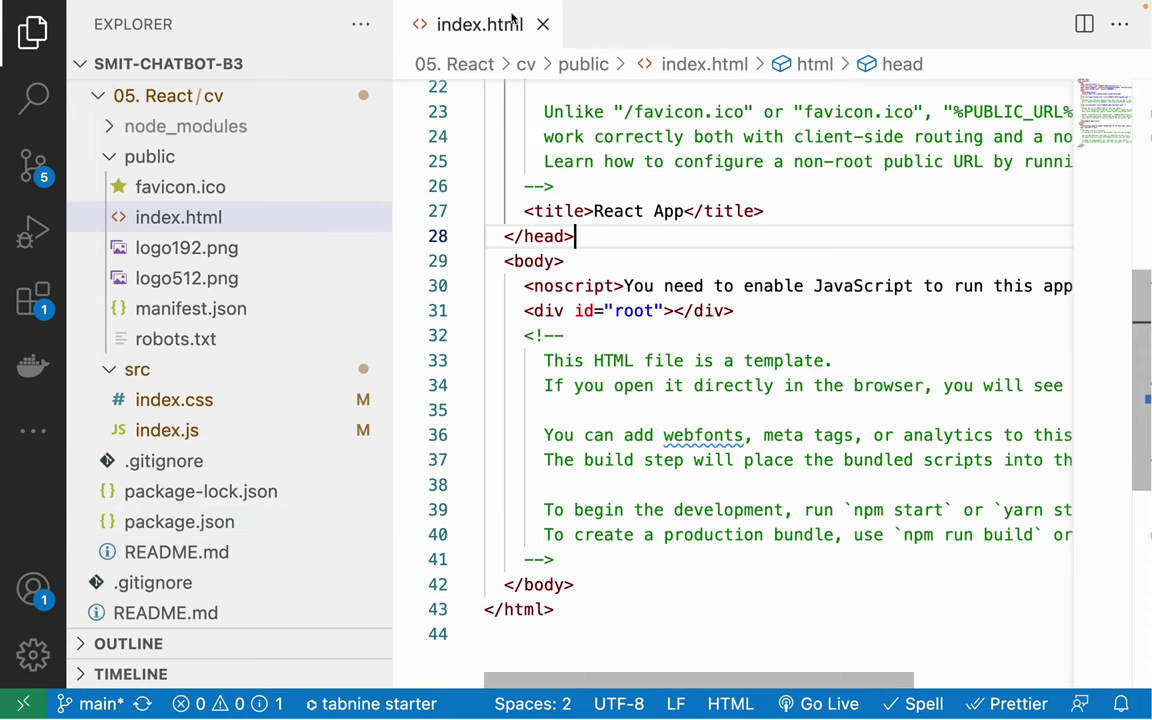
left_click_drag(507, 213, 663, 432)
left_click(694, 458)
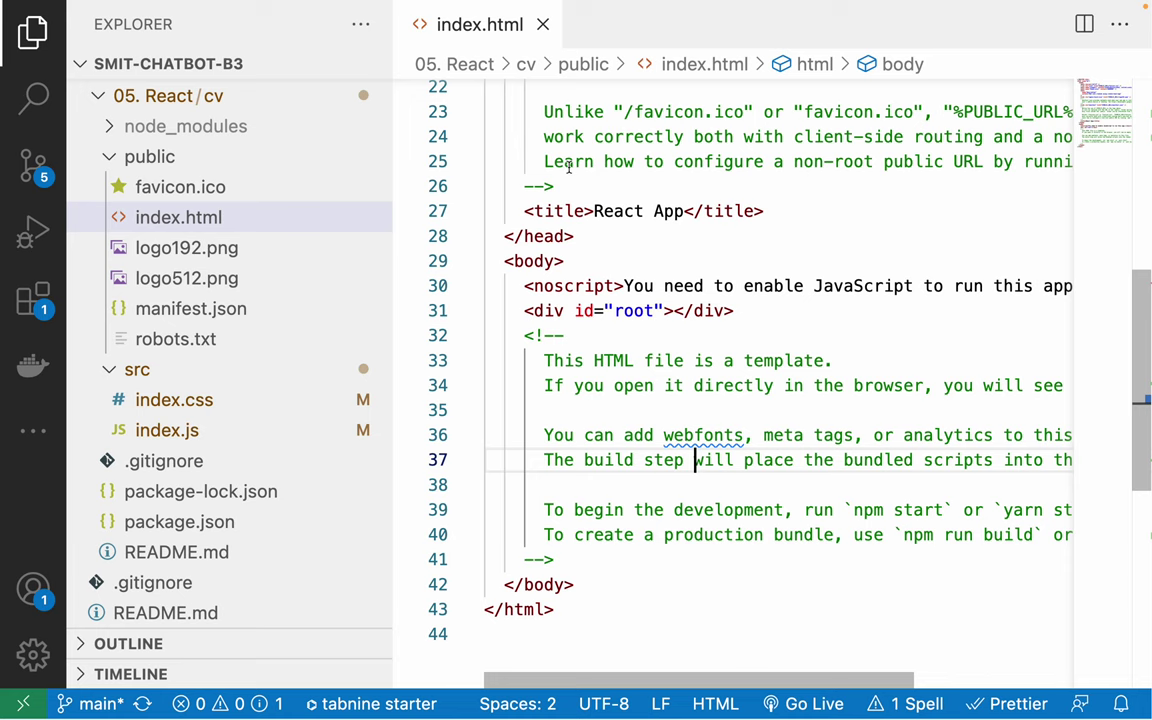
left_click_drag(540, 110, 771, 432)
left_click(805, 460)
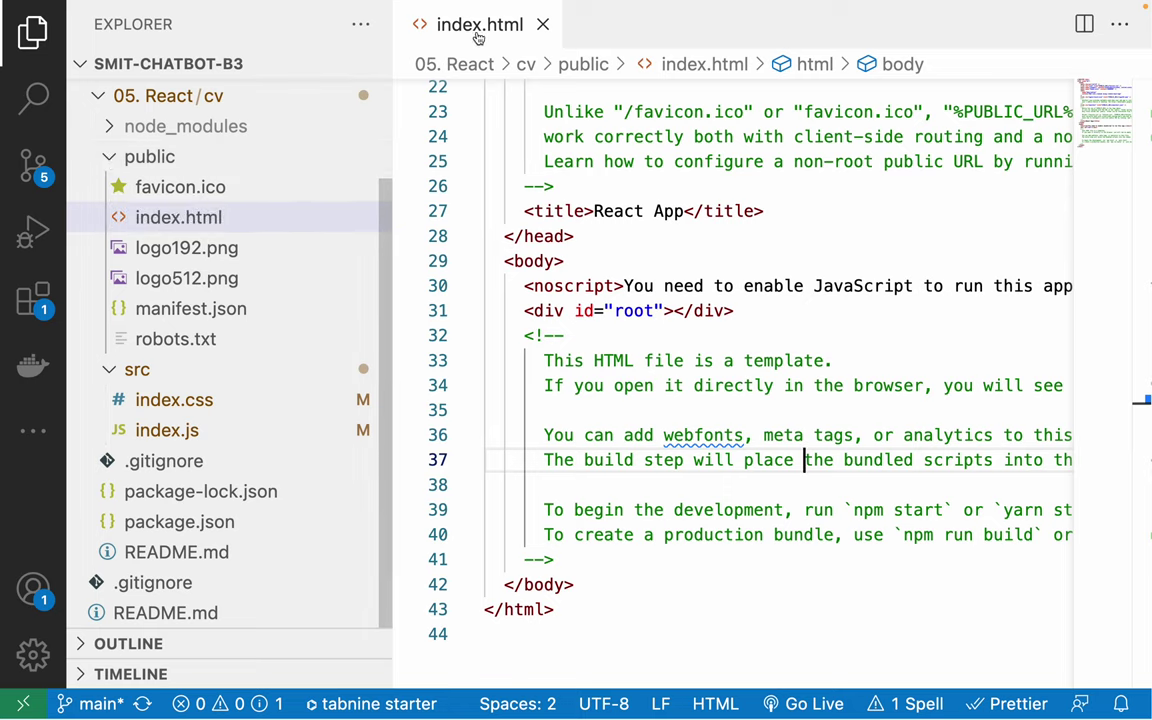
Step: Close index.html and collapse the src folder, leaving the public folder expanded
left_click(542, 24)
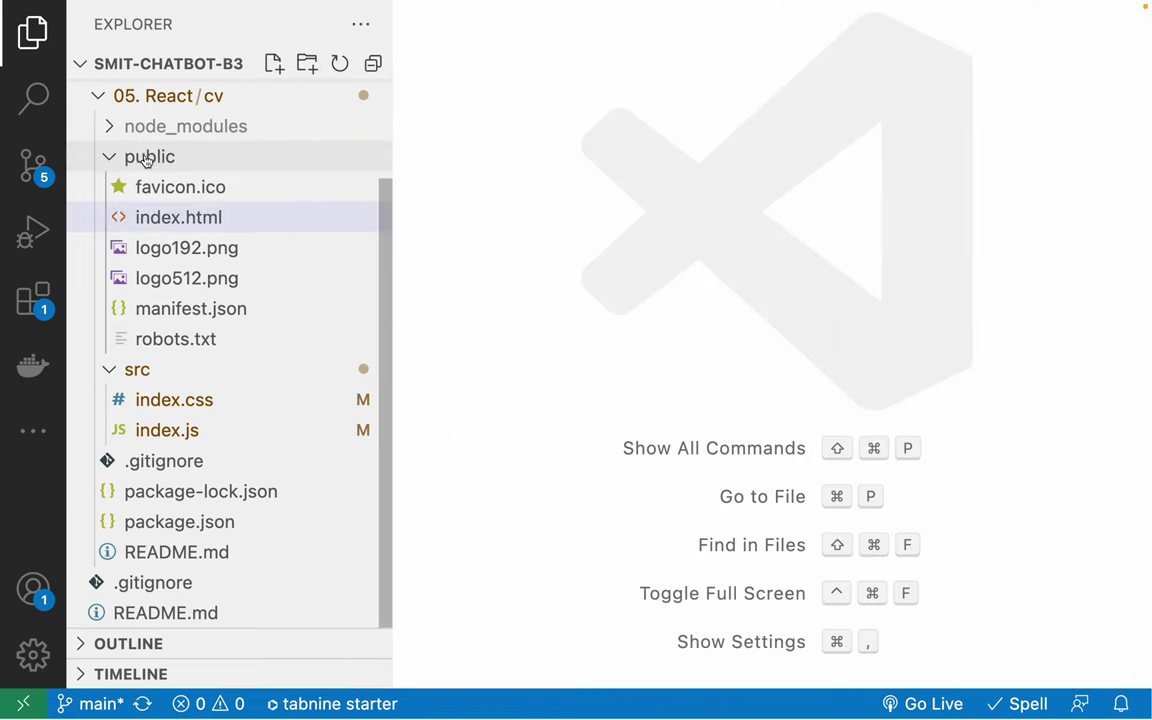
left_click(109, 158)
left_click(114, 310)
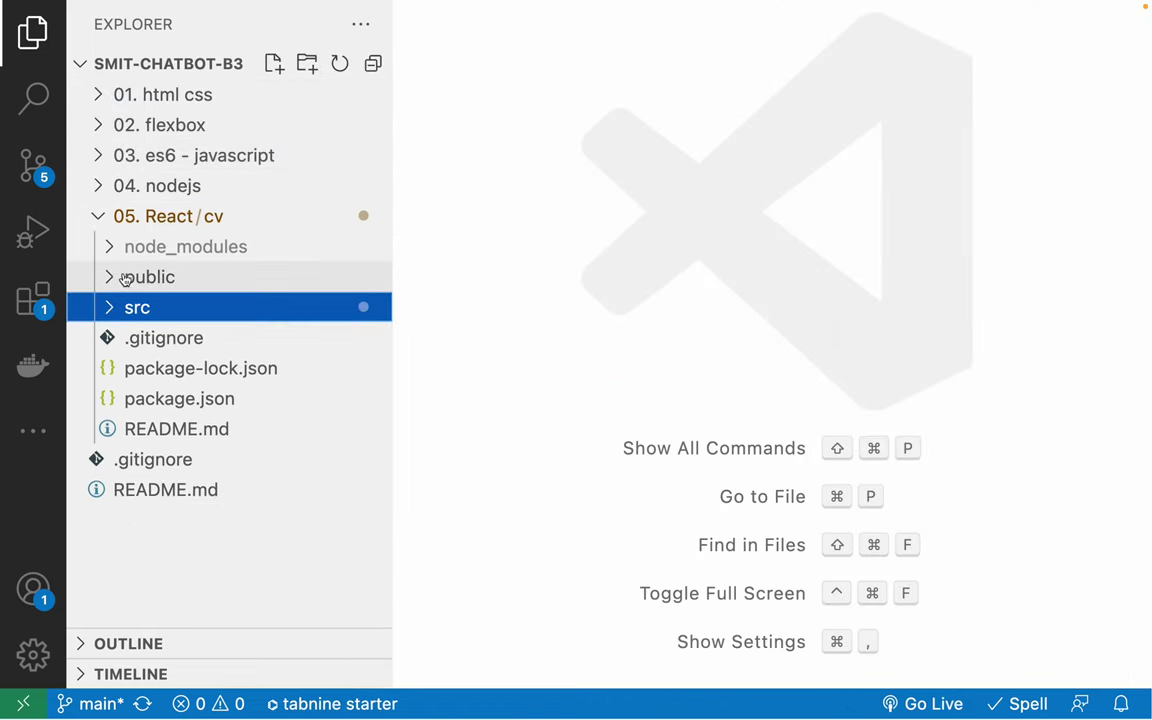
left_click(118, 277)
left_click(429, 313)
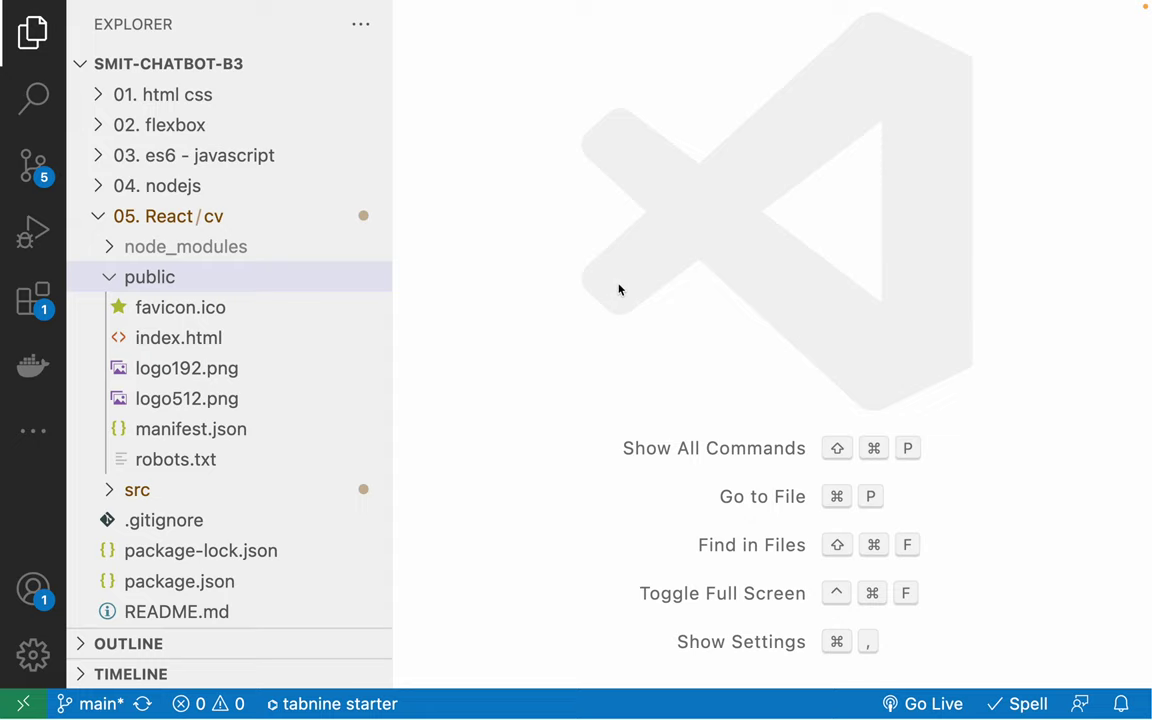
Step: Show the integrated terminal and review the dev server output, highlighting the network address and the production build note
key("ctrl+grave")
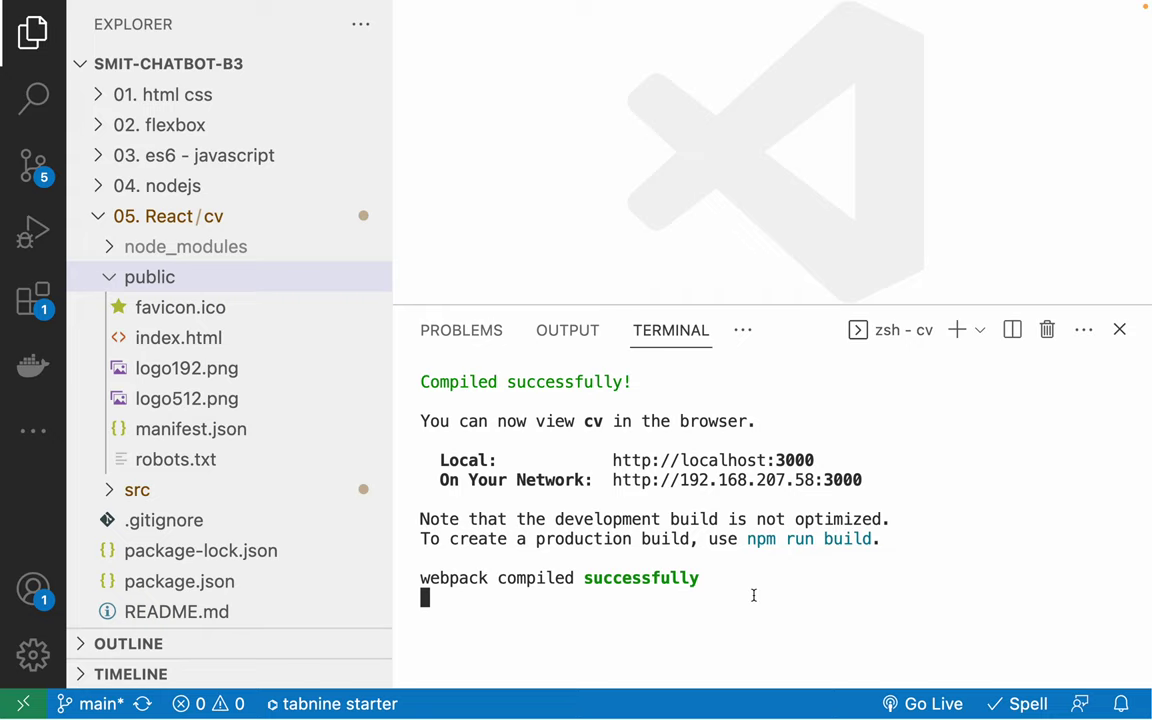
key("ctrl+Right")
left_click_drag(76, 96, 406, 402)
left_click(406, 402)
key("ctrl+Left")
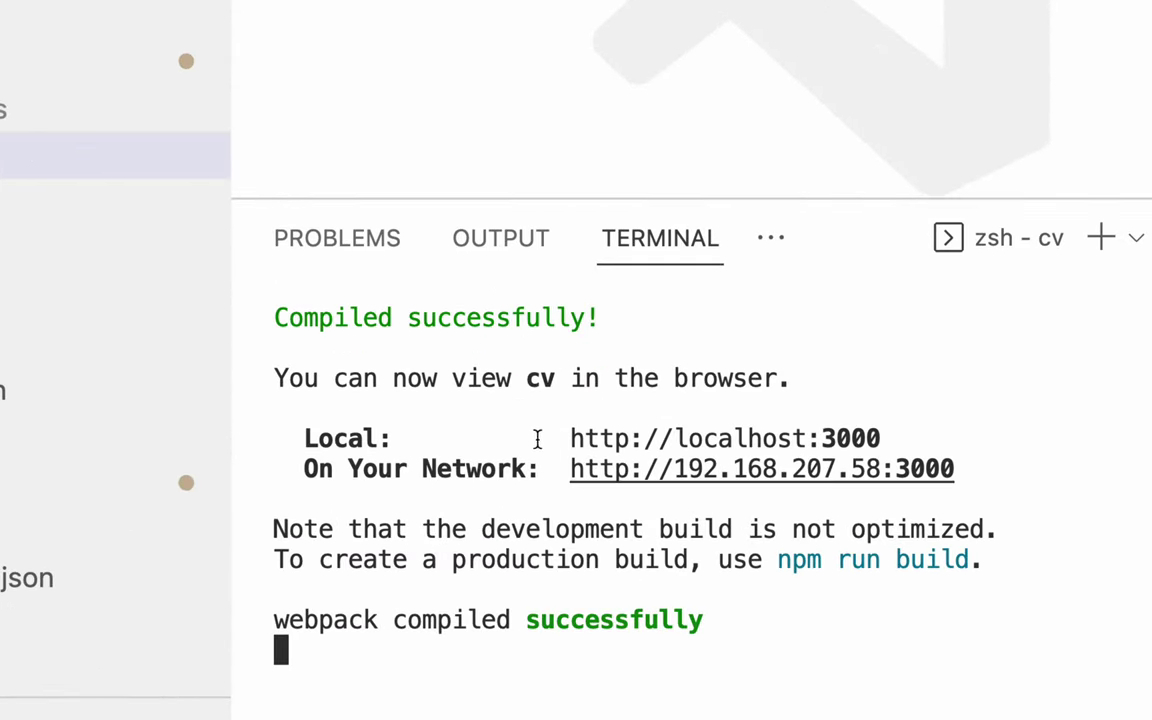
right_click(493, 479)
key("Escape")
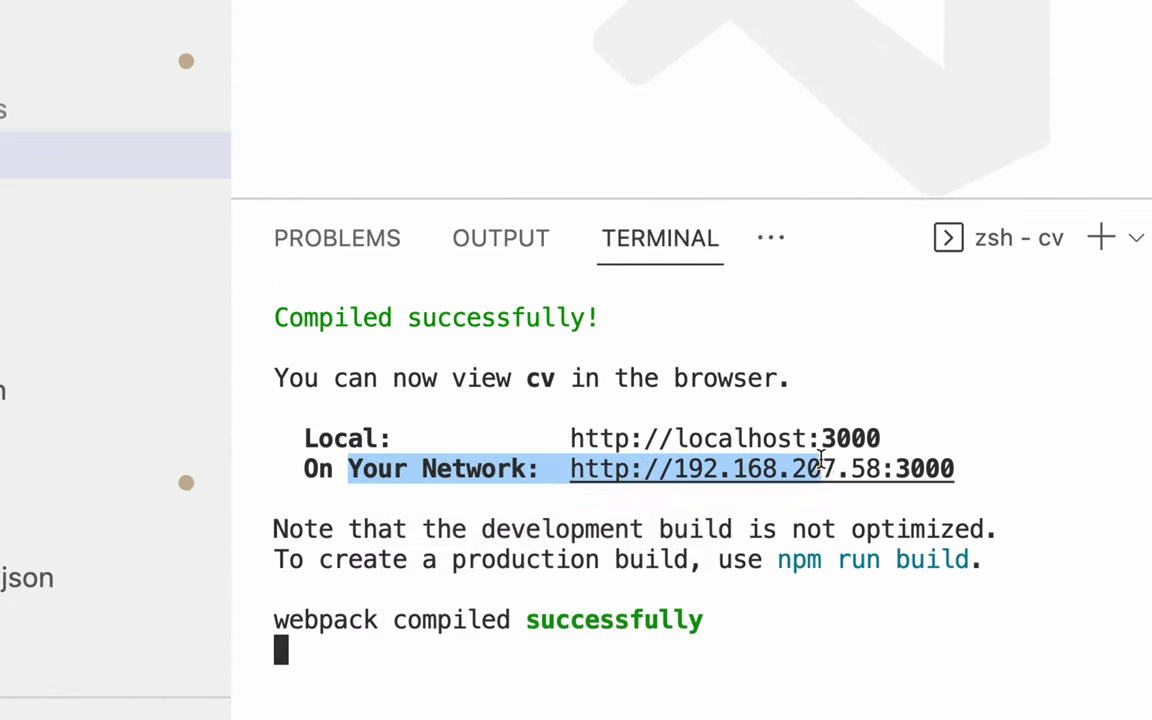
right_click(742, 520)
left_click_drag(689, 545, 655, 580)
left_click(662, 584)
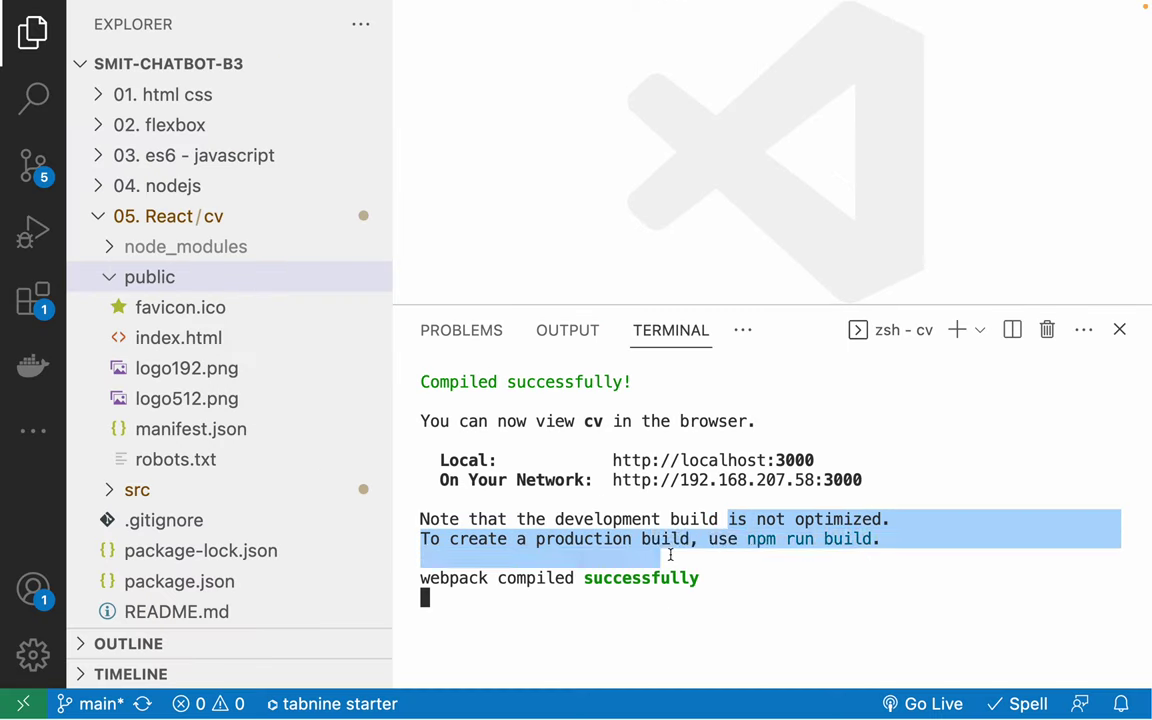
Step: Stop the running development server and add a few blank prompt lines in the terminal
key("ctrl+c")
key("Return")
key("Return")
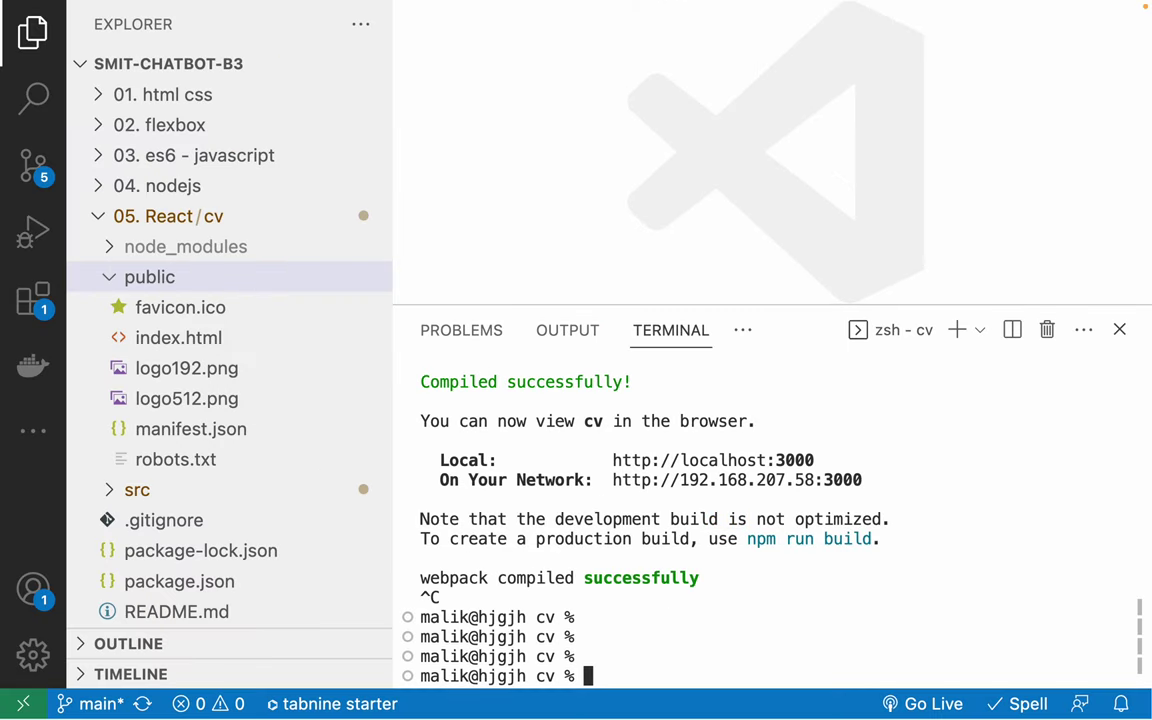
key("Return")
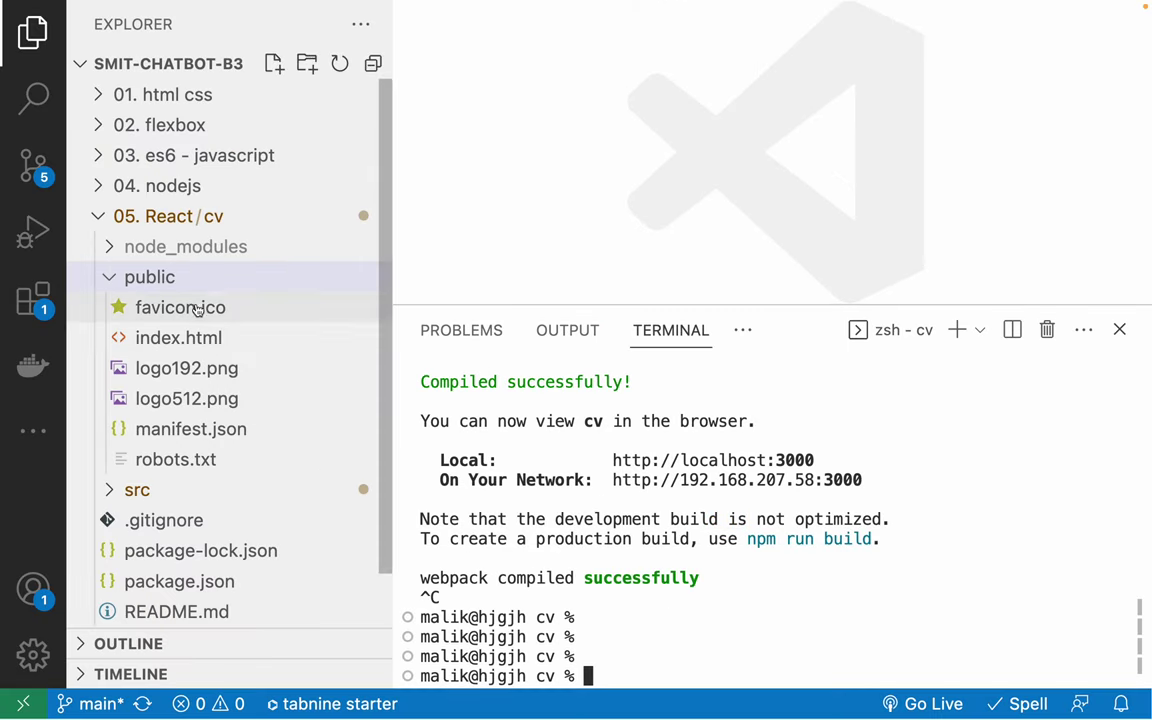
Step: Collapse the public folder and create a production build of the cv project with npm run build
left_click(150, 277)
type("np")
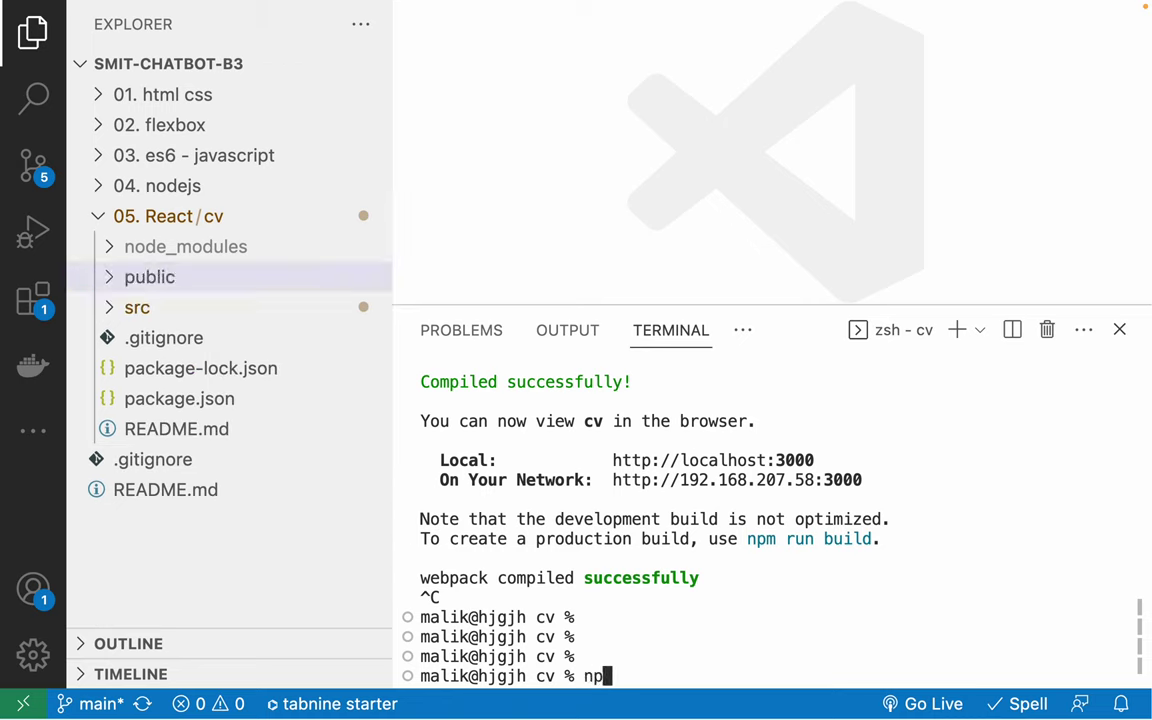
type("m run build")
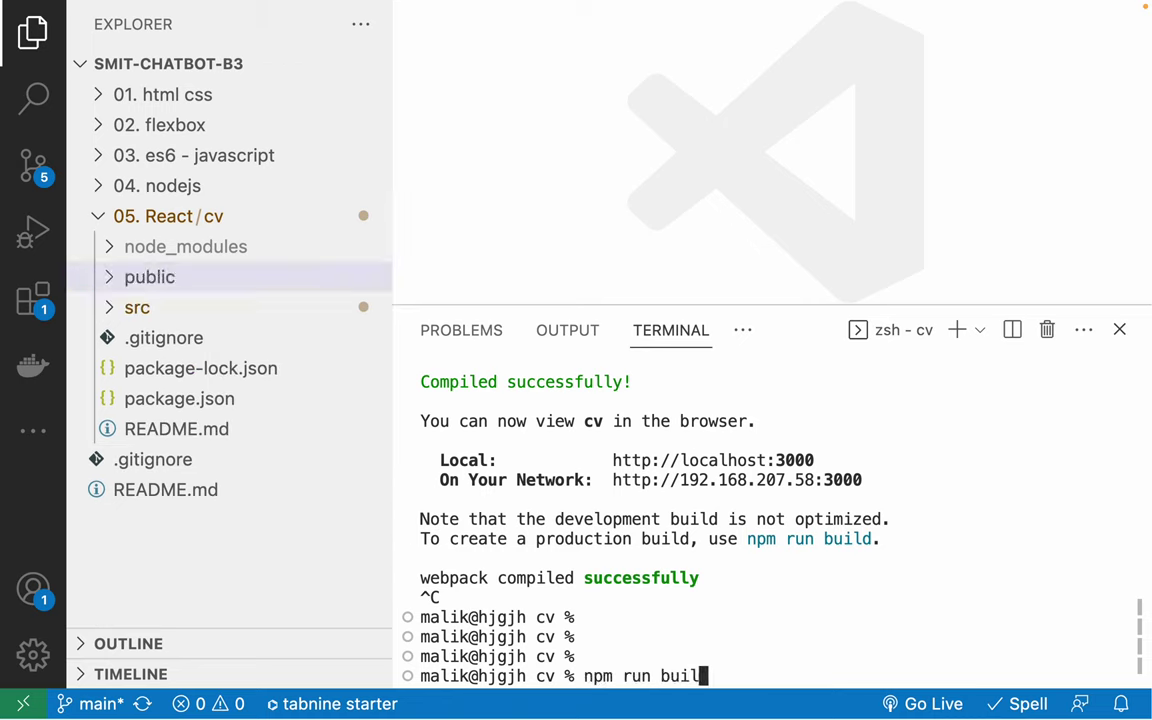
key("Return")
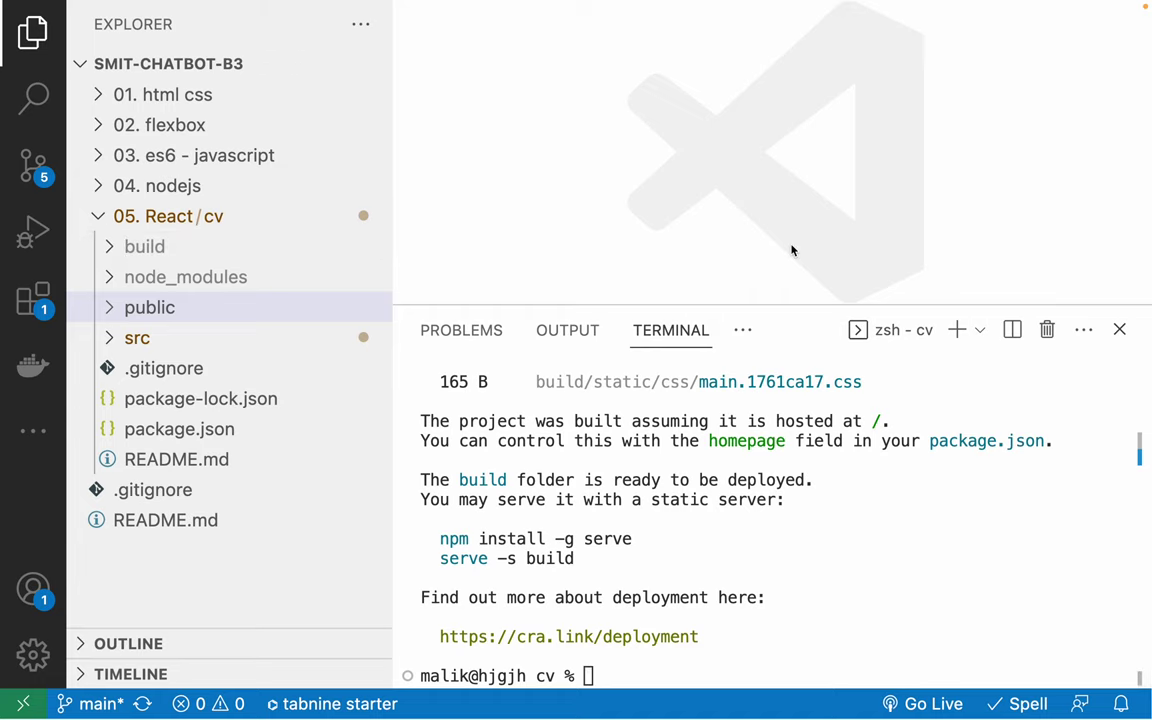
Step: Read through the build command's terminal output, from the dependency warning to the file sizes and deployment instructions
left_click(737, 522)
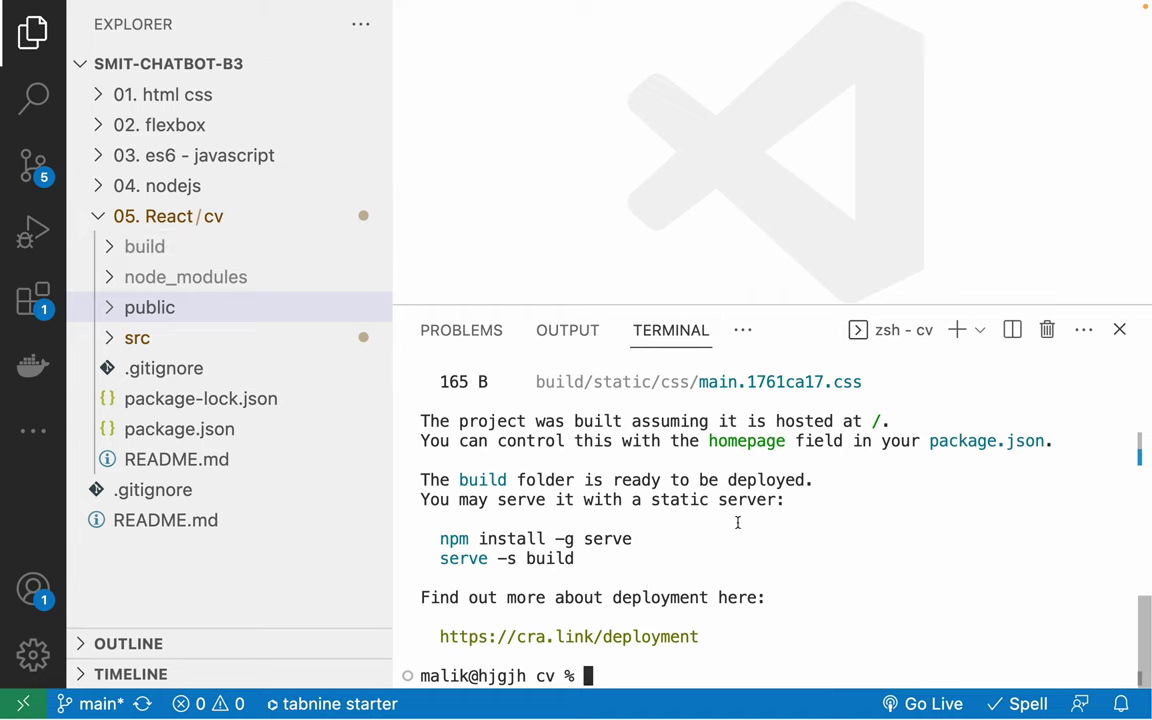
scroll(623, 441, "up", 3)
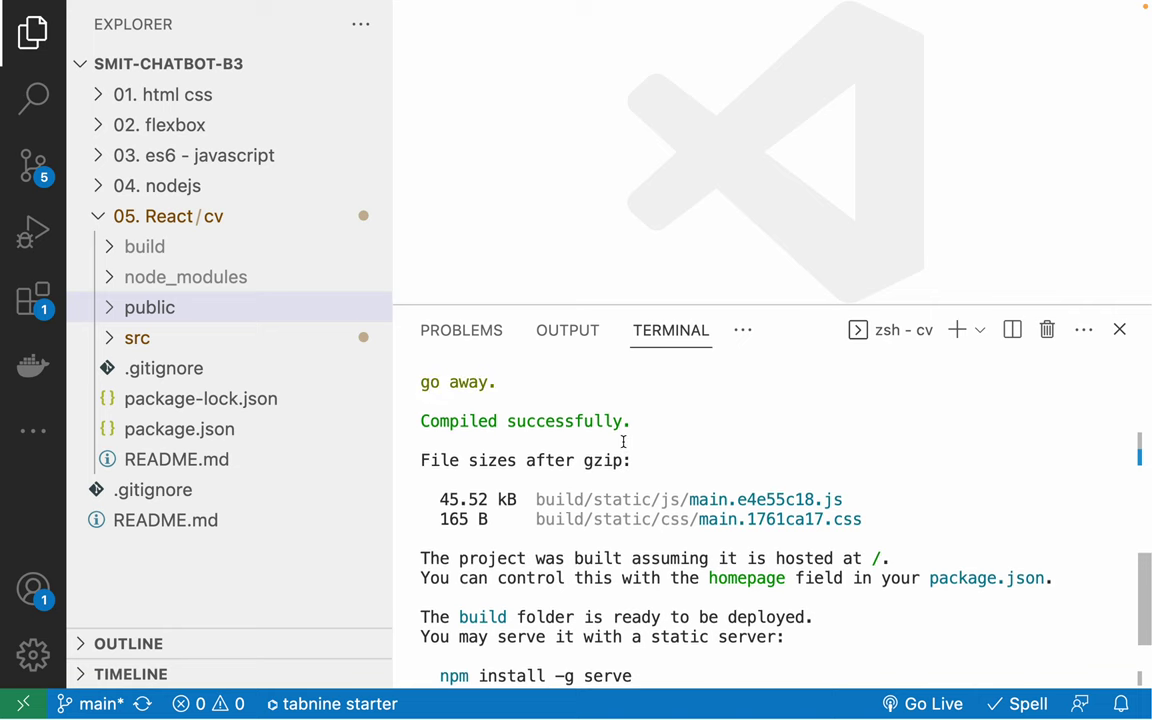
scroll(623, 441, "up", 2)
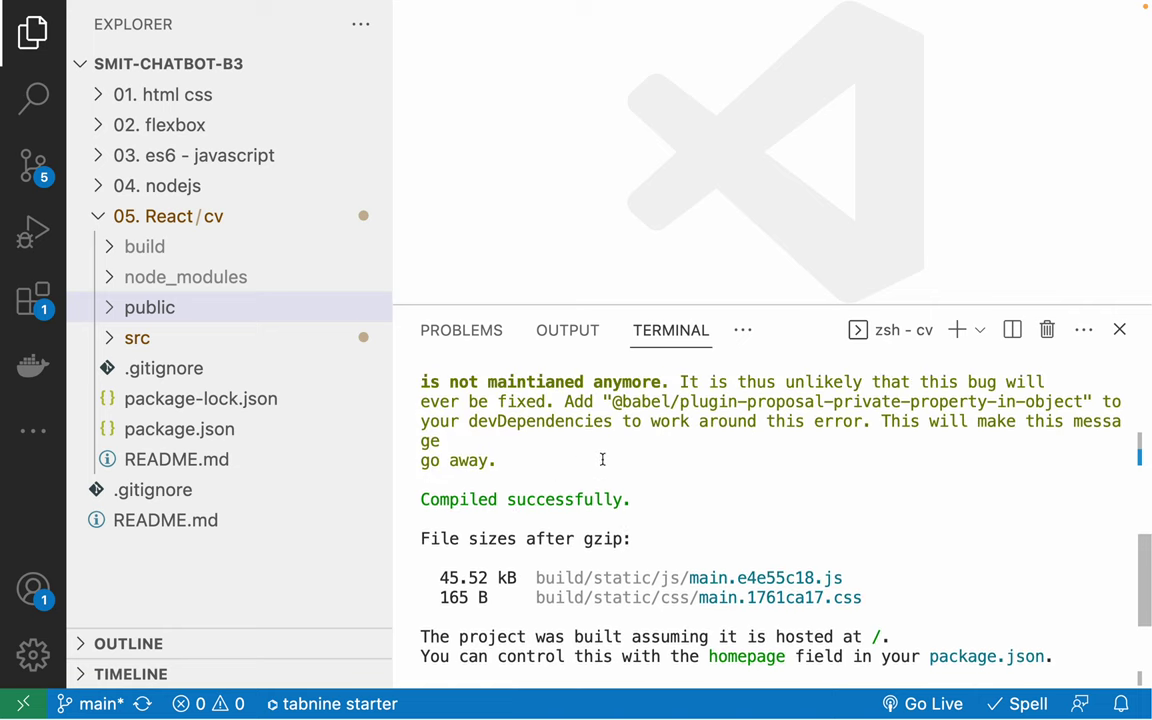
scroll(738, 518, "up", 5)
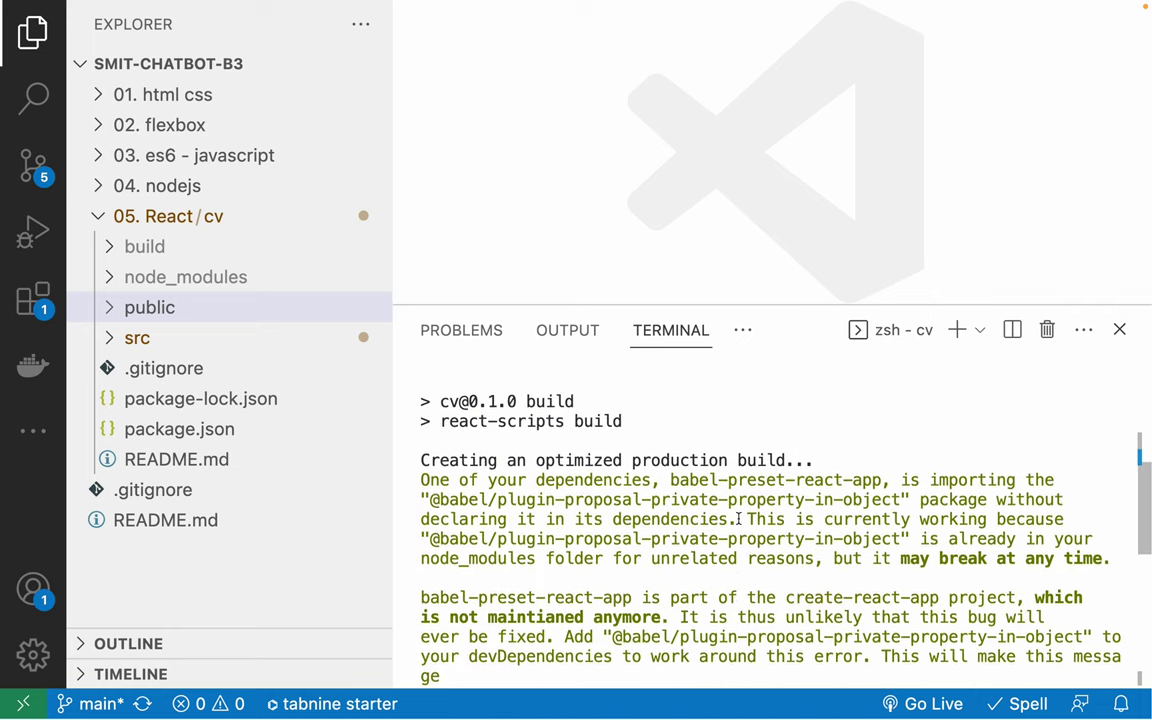
scroll(738, 518, "down", 5)
scroll(738, 518, "down", 5)
left_click_drag(486, 421, 801, 632)
left_click(801, 632)
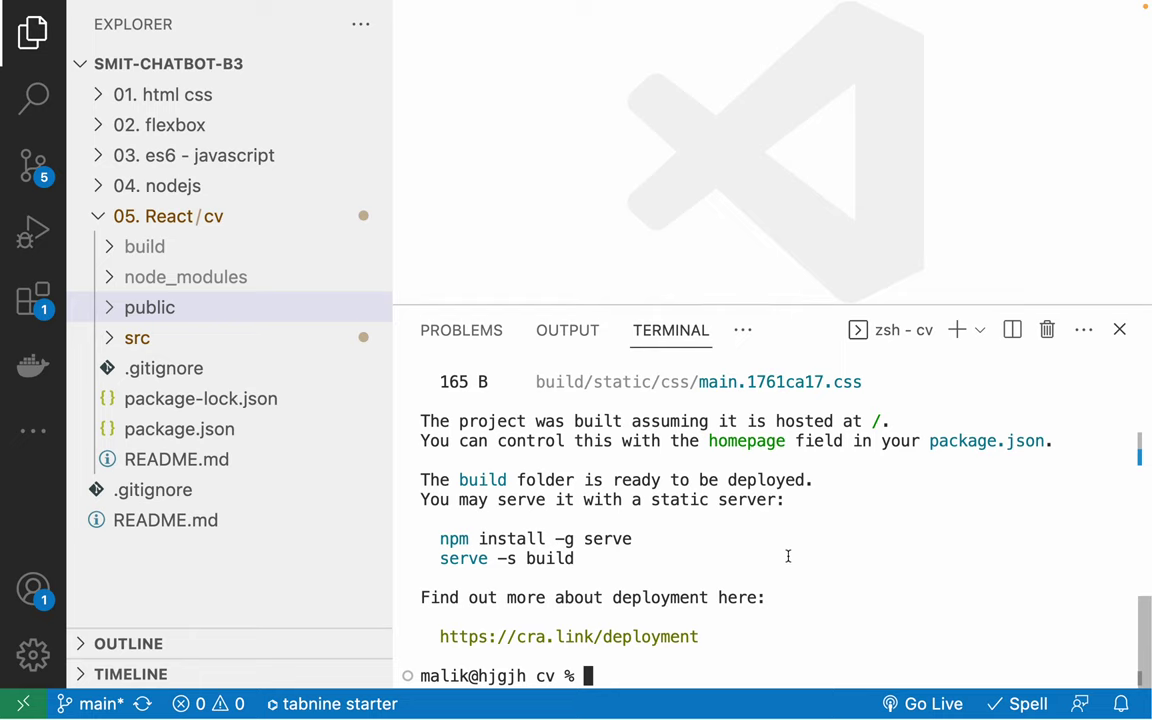
left_click_drag(535, 421, 746, 504)
left_click(828, 560)
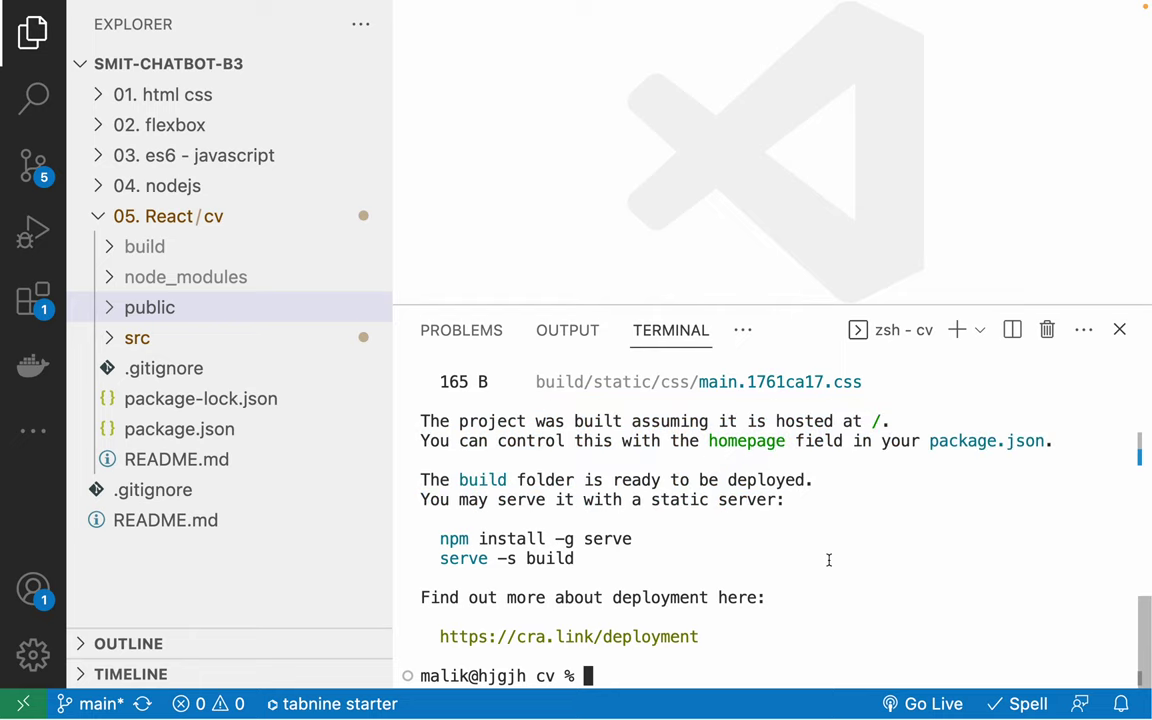
Step: Expand the generated build folder to look over its files, and narrow the explorer sidebar slightly
left_click(110, 248)
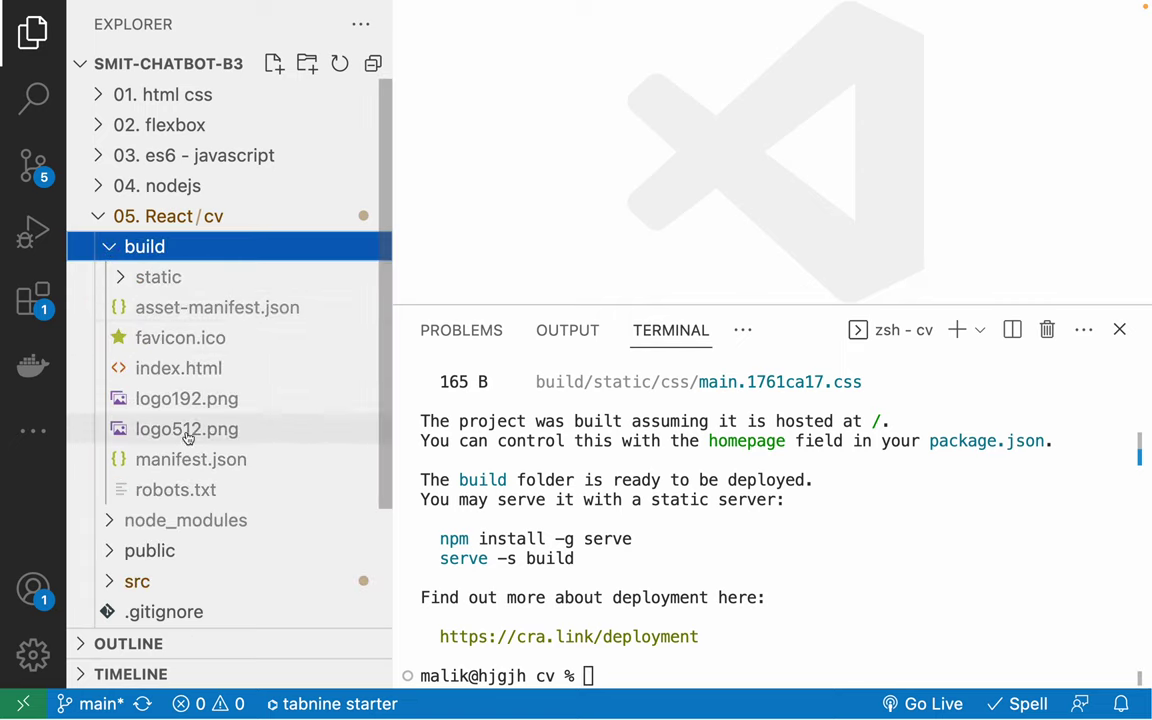
left_click_drag(389, 270, 361, 267)
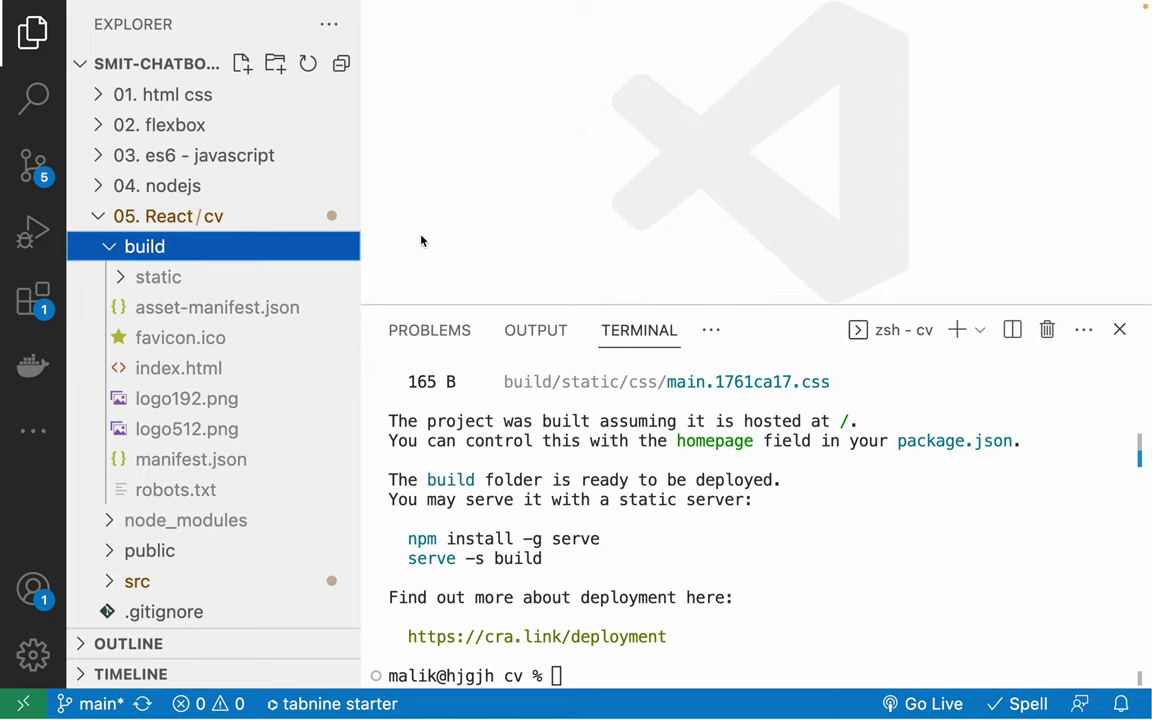
left_click(107, 248)
left_click(106, 250)
left_click(109, 251)
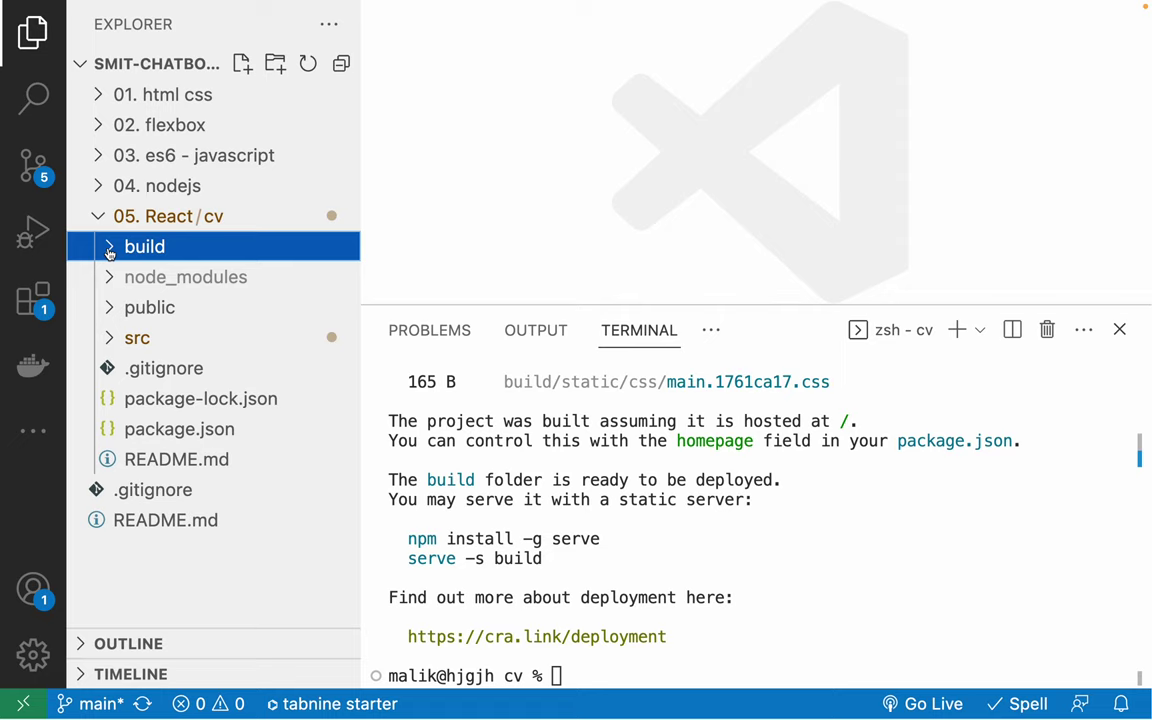
left_click(109, 251)
left_click(109, 250)
right_click(156, 249)
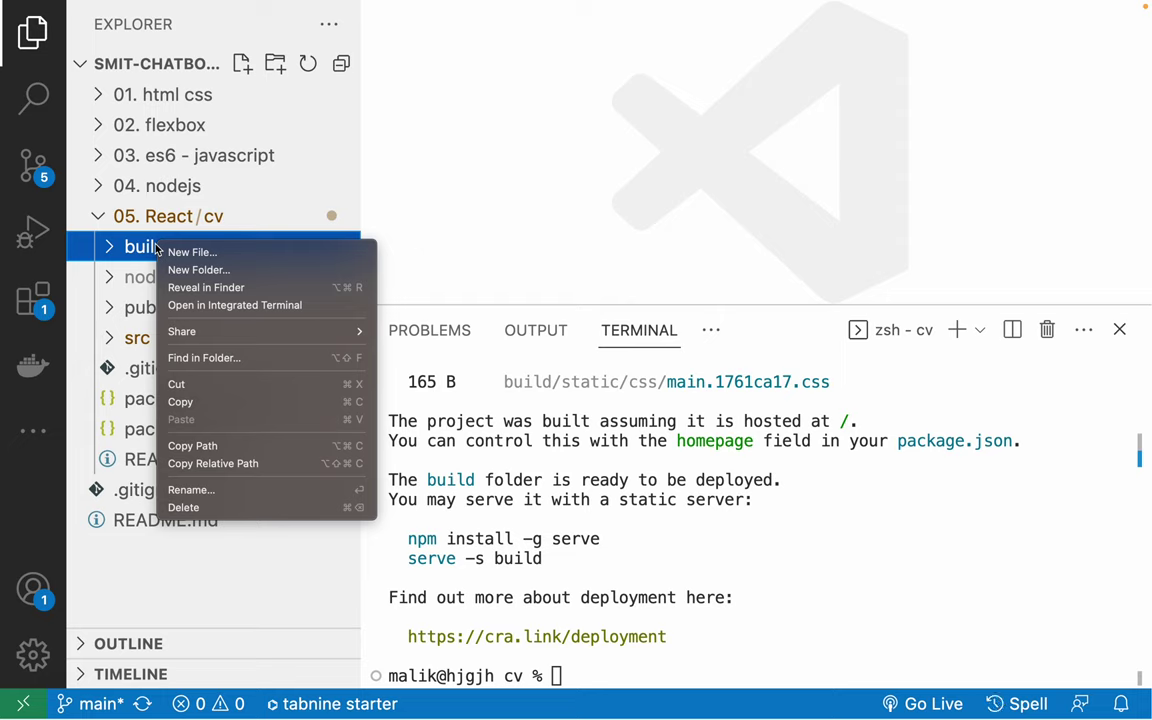
left_click(115, 248)
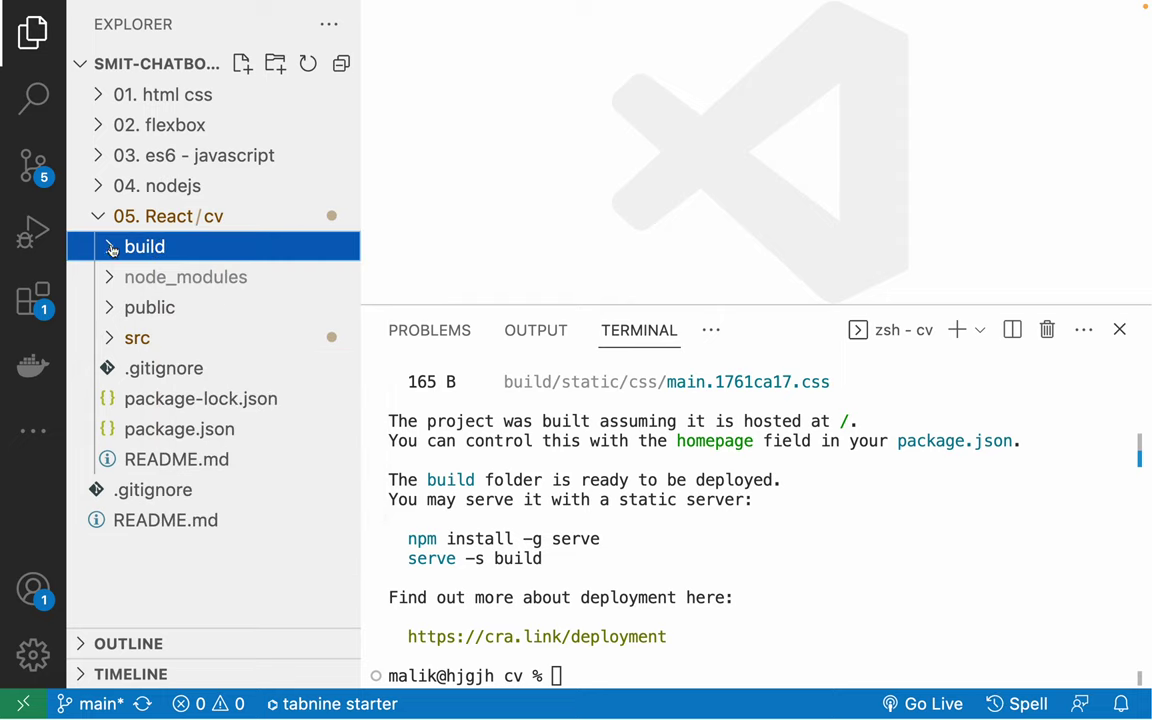
left_click(112, 248)
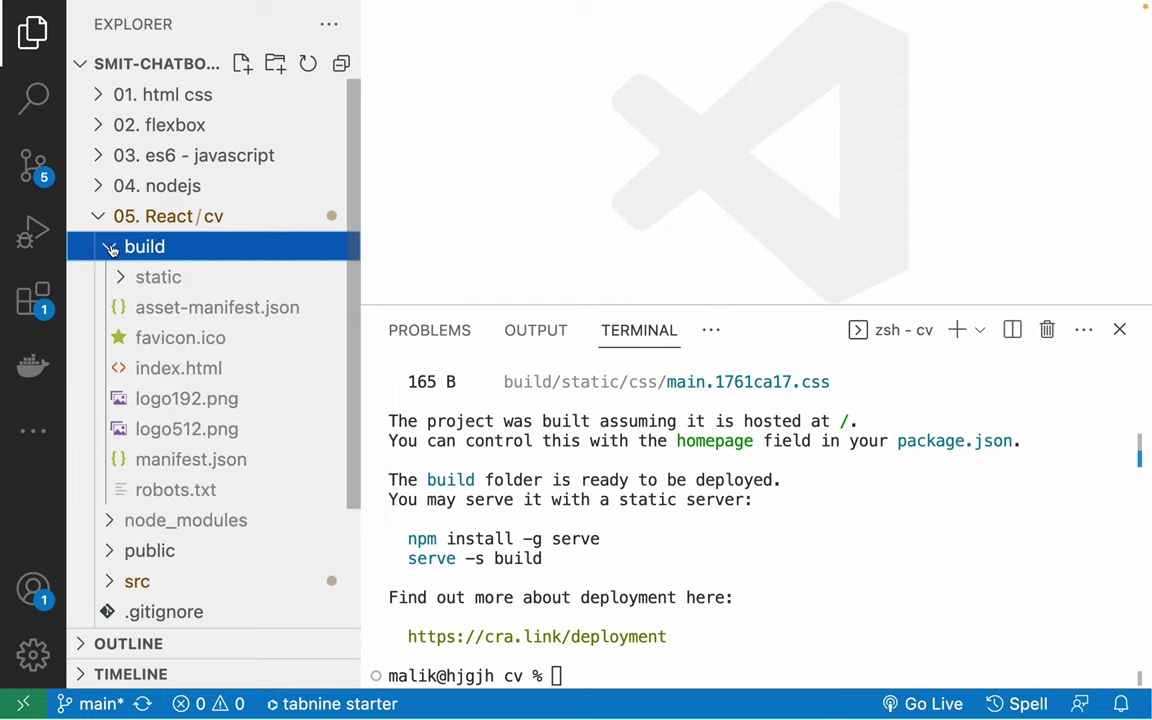
Step: Open build/index.html and examine its minified single-line markup, highlighting the whole line
left_click(165, 368)
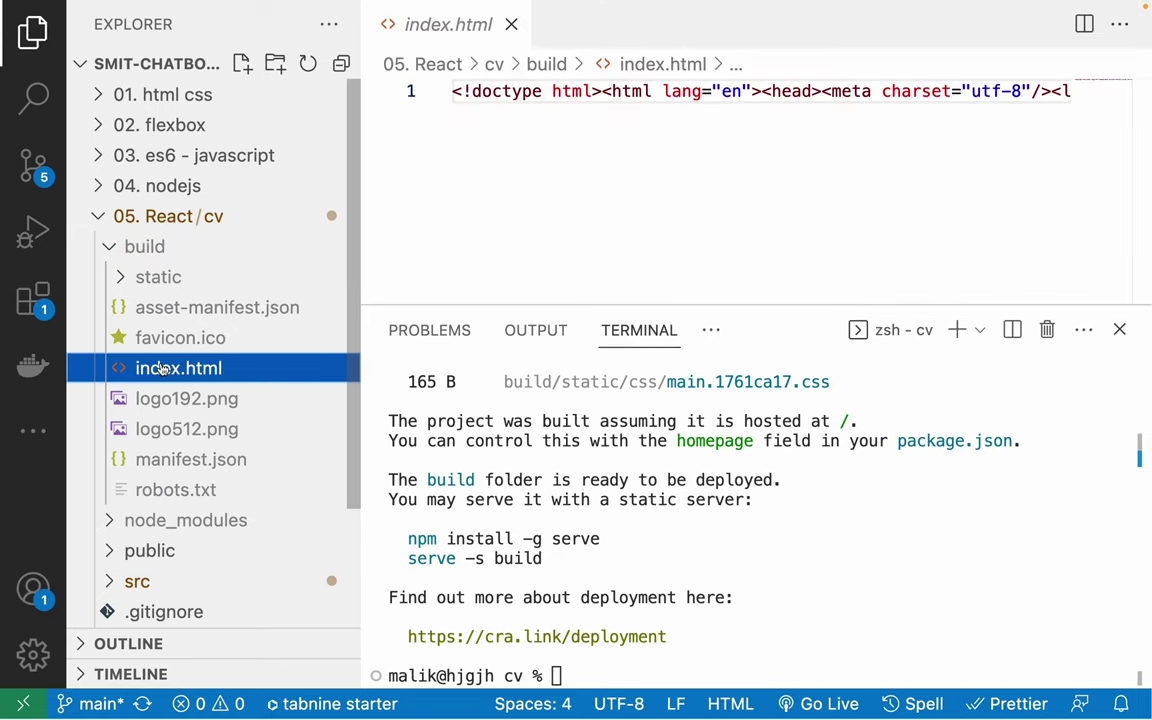
left_click(601, 91)
triple_click(601, 91)
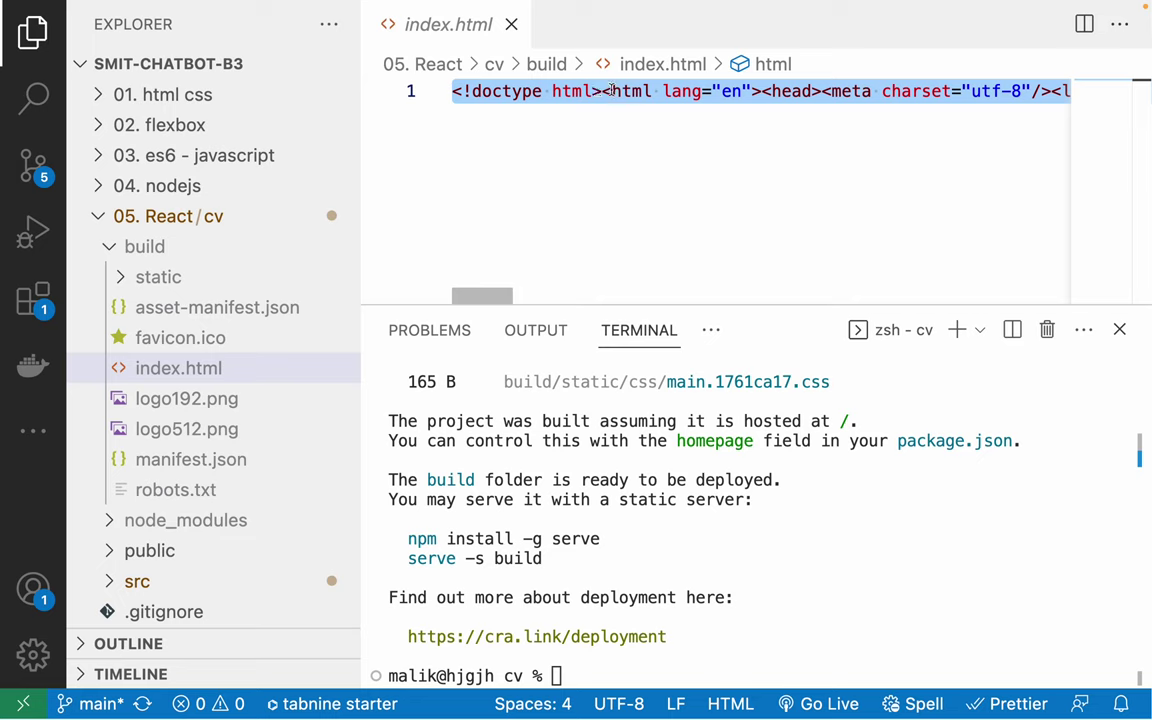
double_click(602, 91)
key("Left")
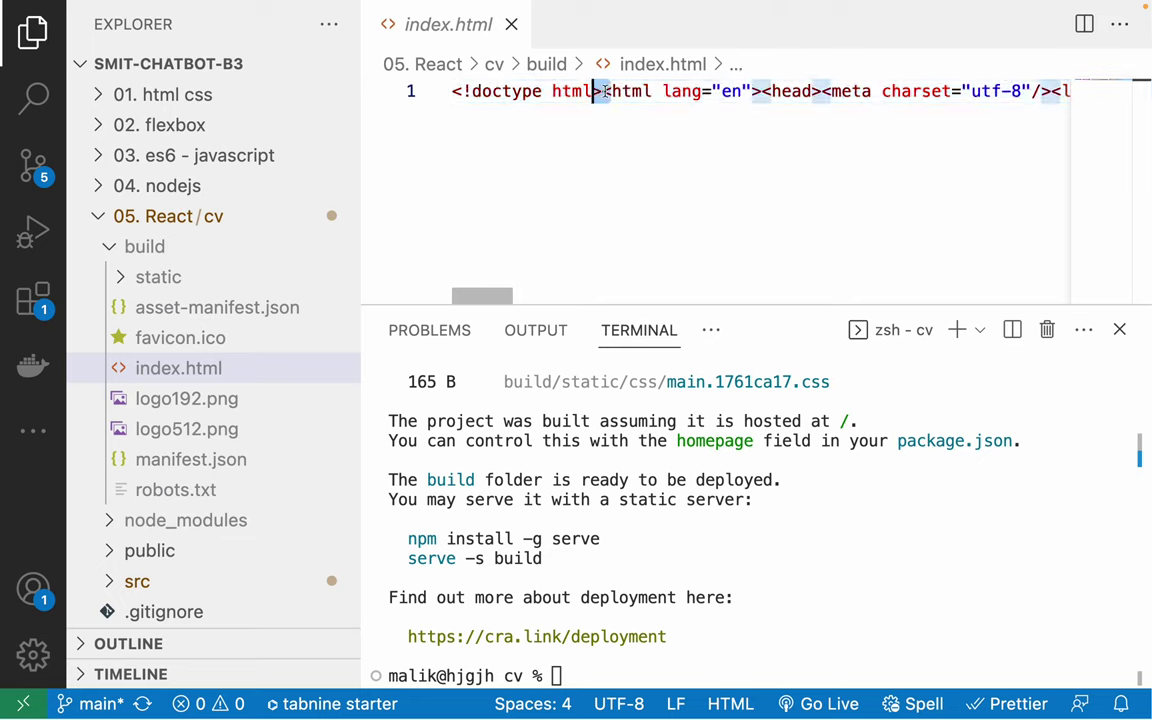
triple_click(605, 91)
left_click(603, 91)
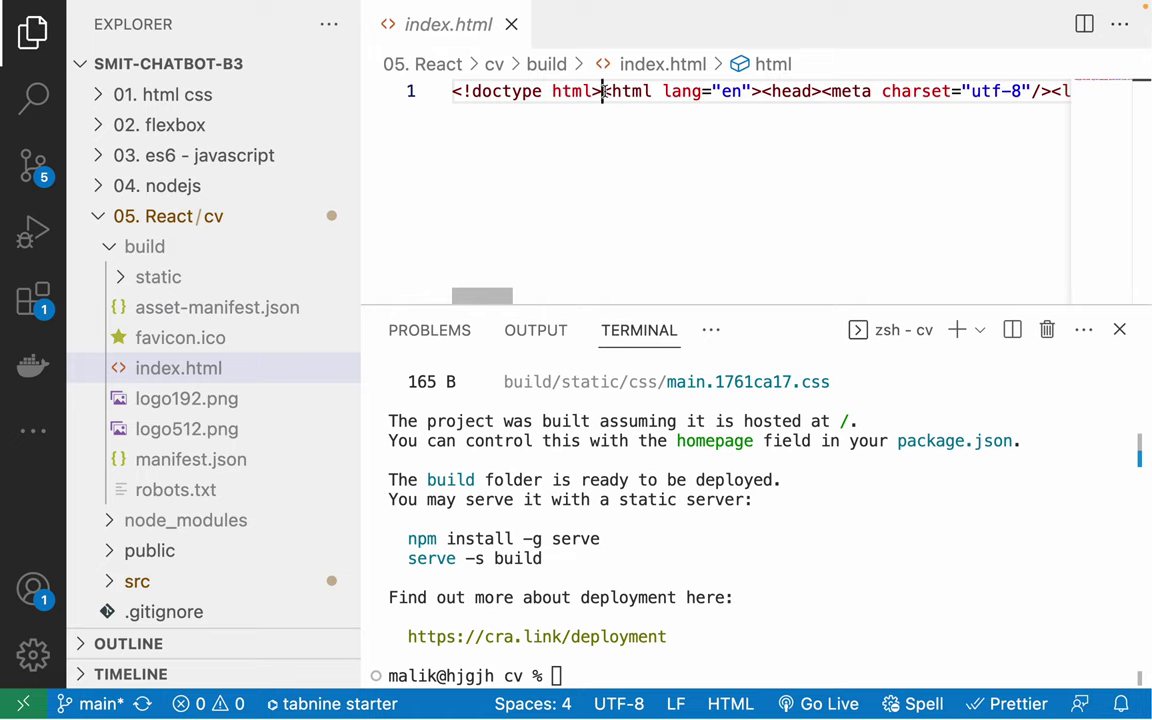
triple_click(603, 91)
left_click(605, 91)
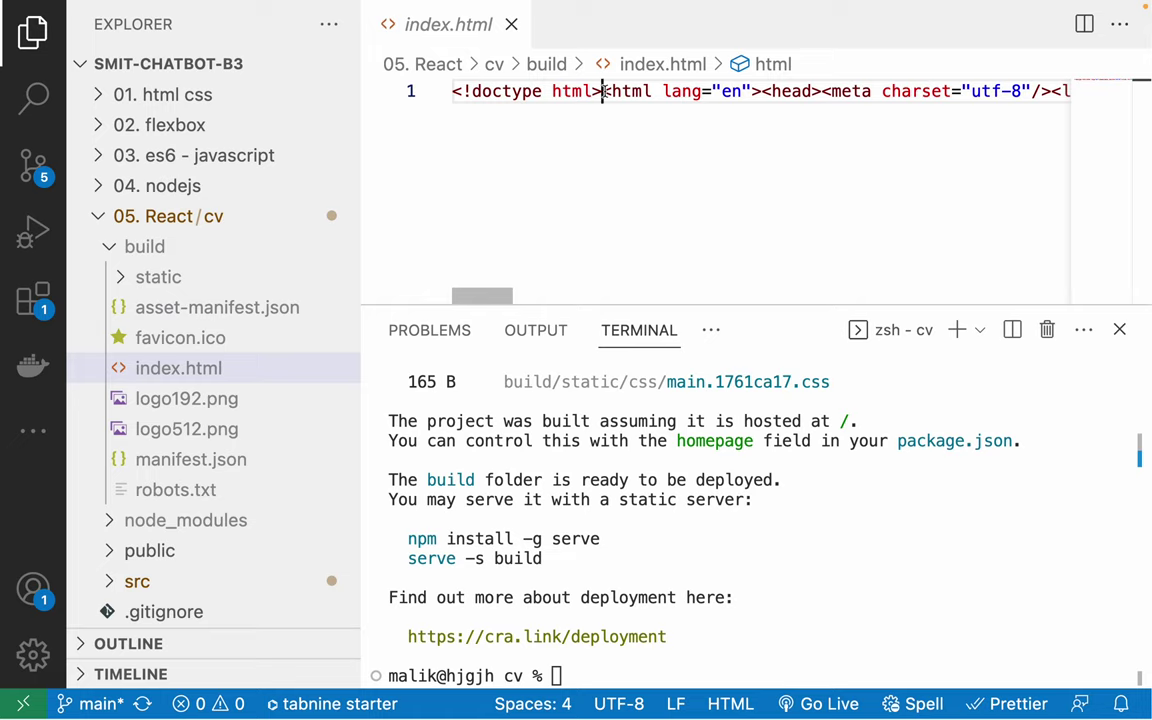
left_click(762, 91)
left_click(771, 91)
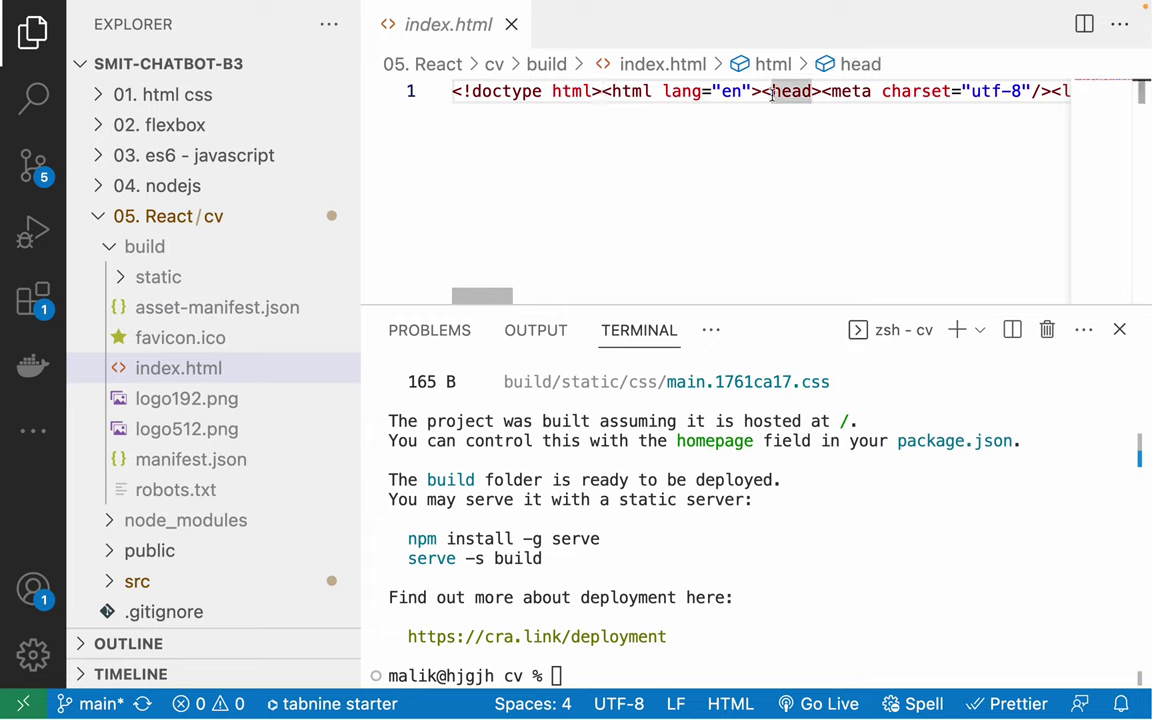
triple_click(679, 91)
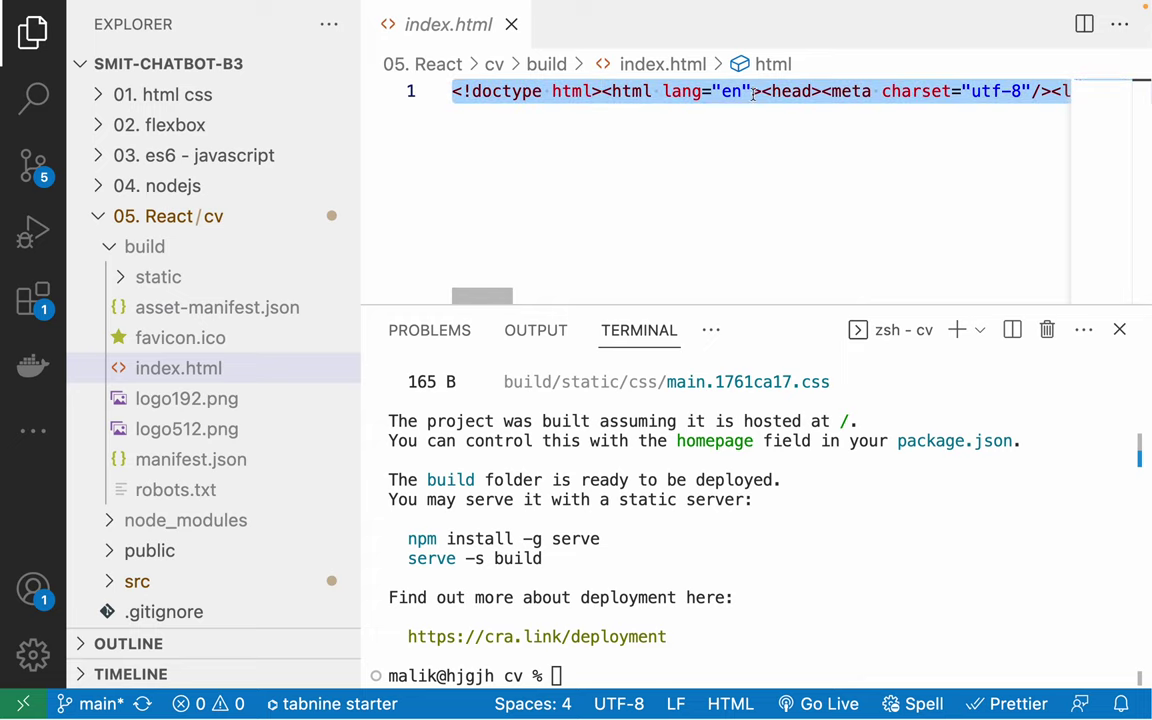
Step: Examine the end of the single line in build/index.html, highlighting the root div between the noscript and closing body tags
scroll(790, 92, "right", 3)
scroll(810, 93, "right", 10)
scroll(810, 93, "left", 3)
scroll(811, 92, "right", 2)
mouse_move(845, 79)
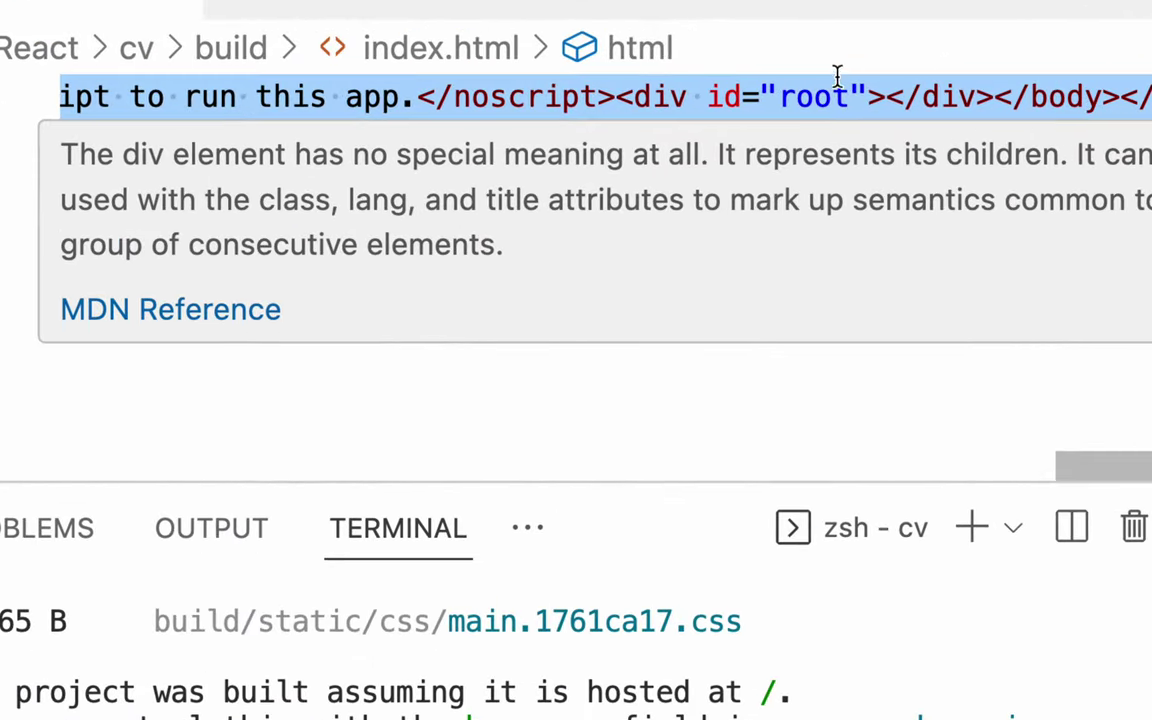
left_click_drag(617, 96, 1015, 97)
left_click(1008, 96)
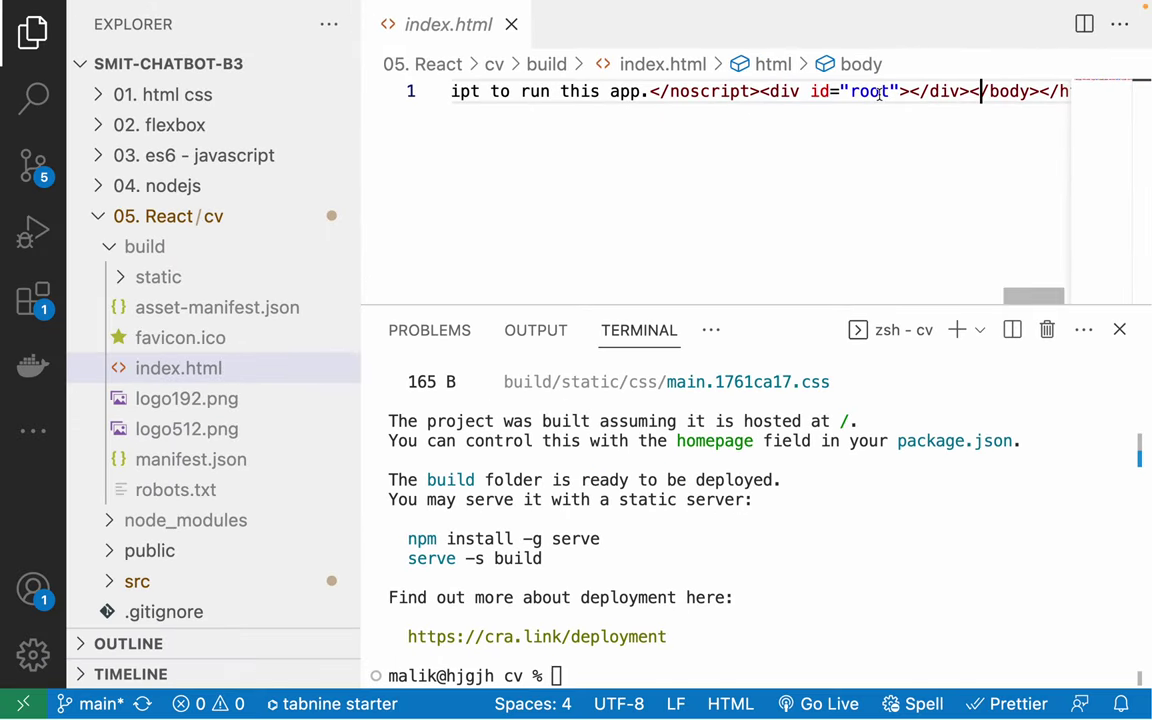
left_click(690, 92)
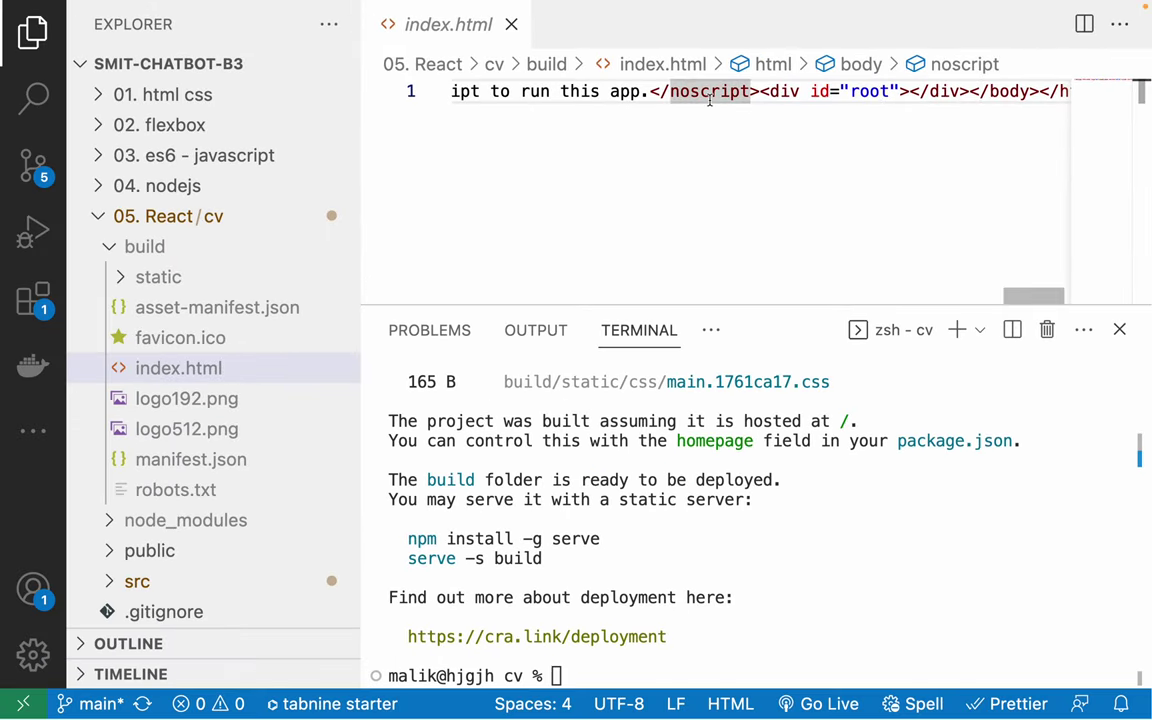
Step: Review the noscript text in build/index.html, then return to the doctype and opening html tag at the line's beginning
triple_click(619, 90)
triple_click(620, 90)
triple_click(621, 91)
left_click(622, 92)
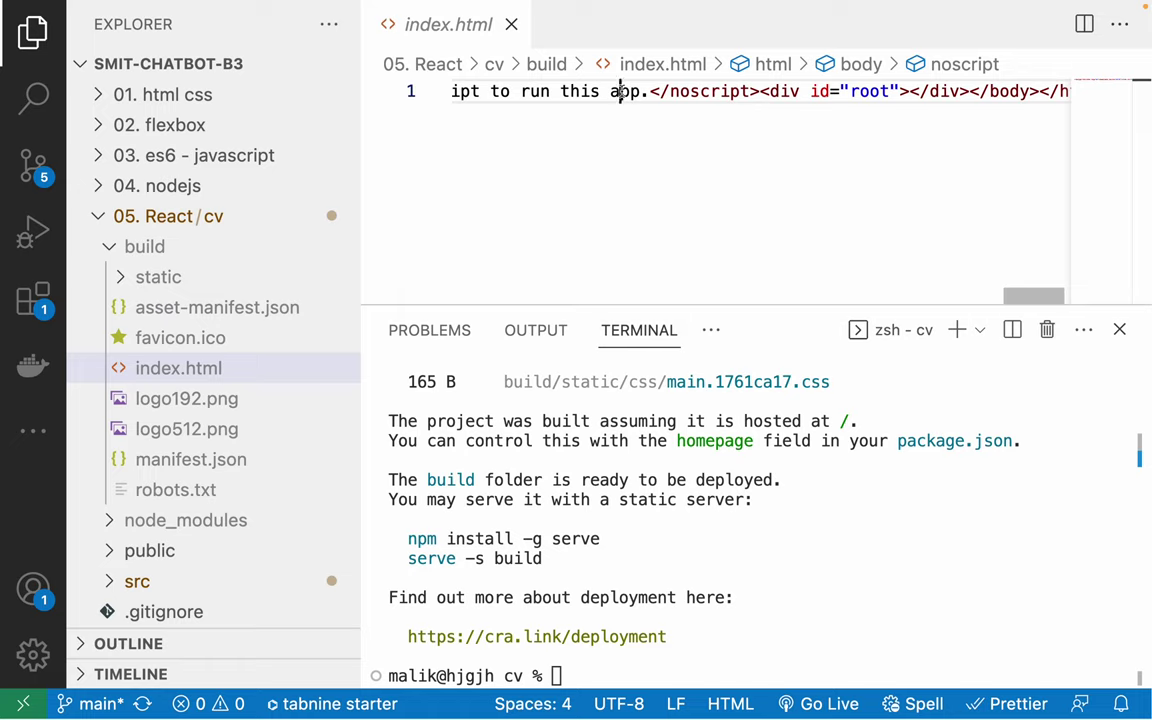
triple_click(622, 92)
left_click(622, 92)
scroll(625, 92, "left", 10)
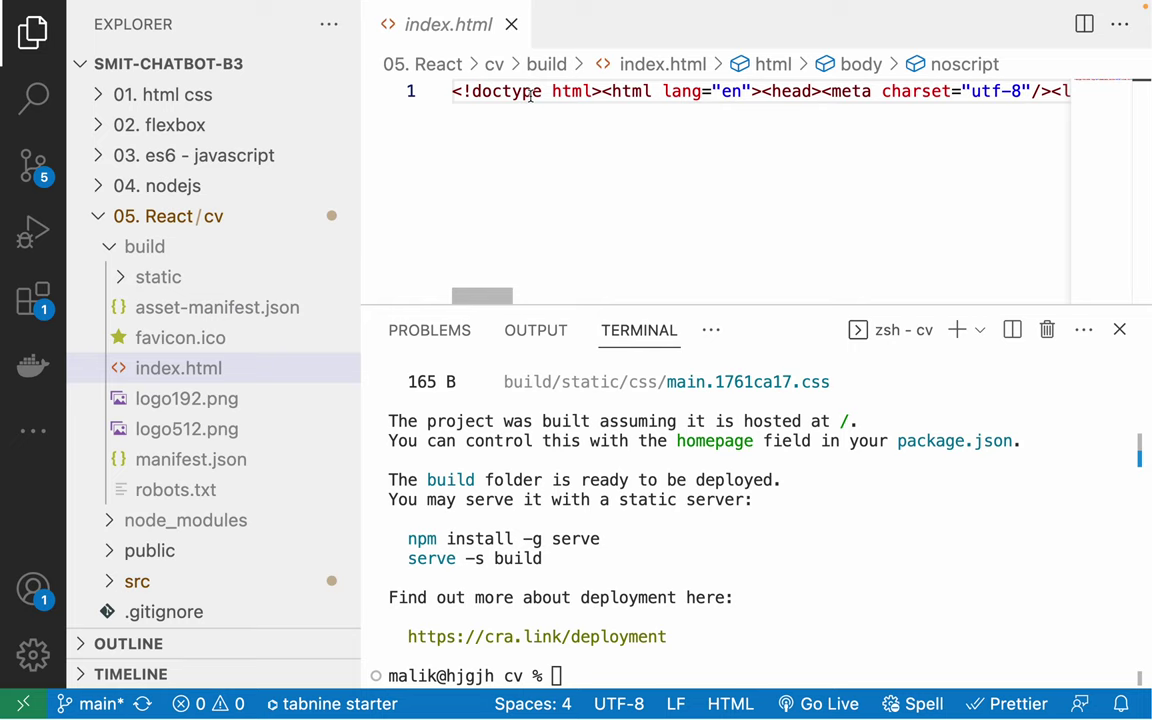
triple_click(583, 92)
left_click(583, 92)
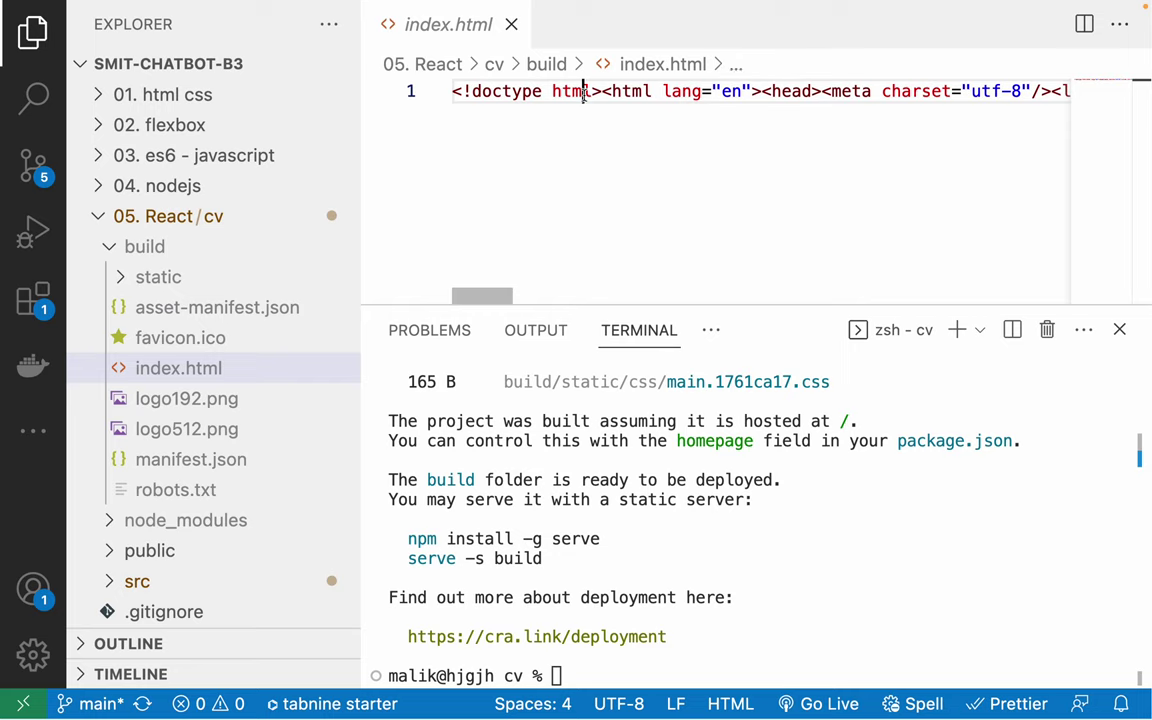
left_click(603, 93)
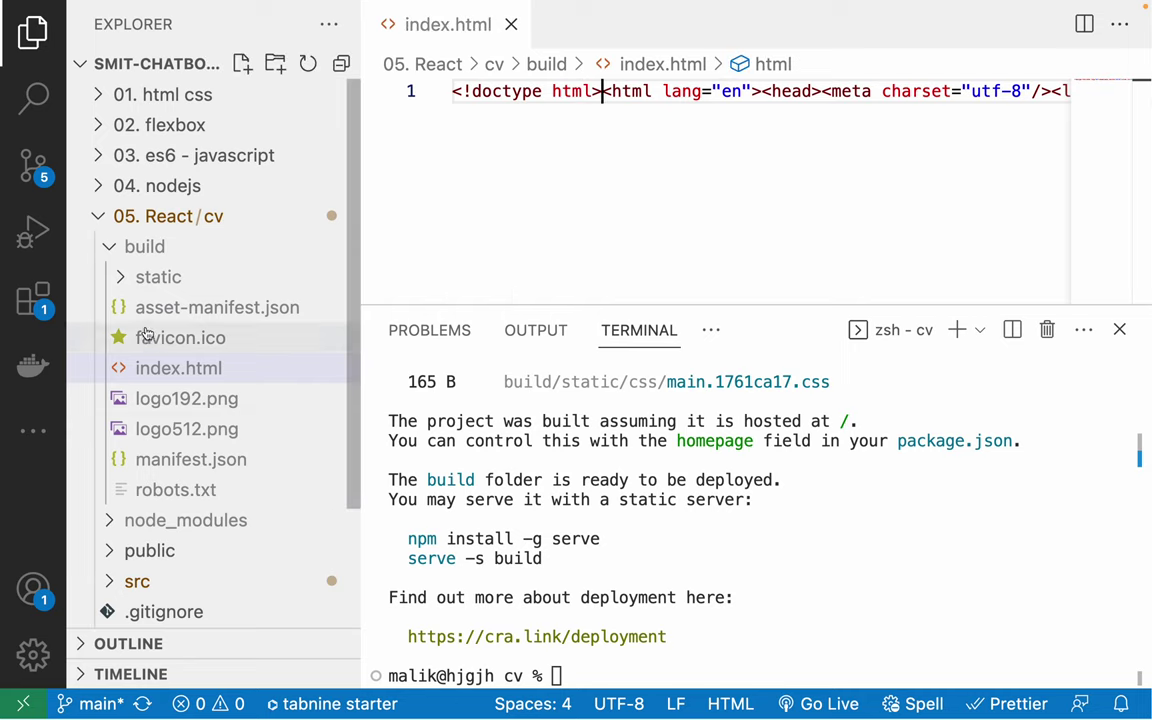
Step: Open main.e4e55c18.js from build/static/js and hide the terminal panel to read the bundle at full height
left_click(150, 277)
left_click(178, 342)
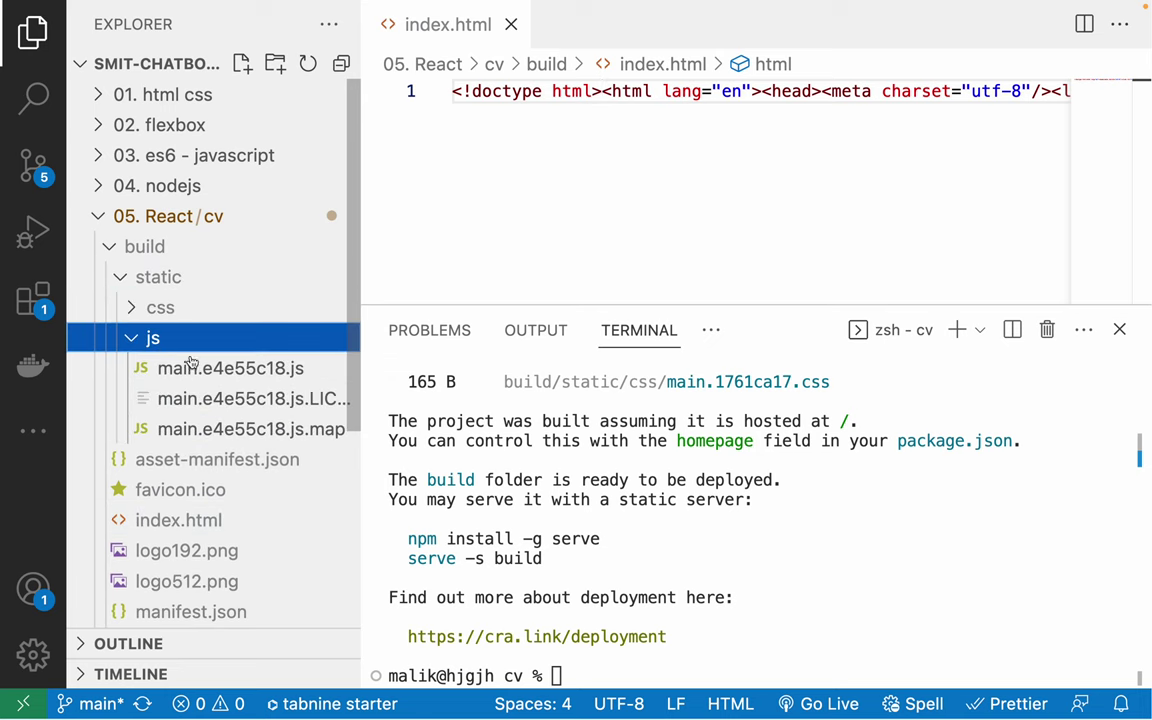
left_click(200, 368)
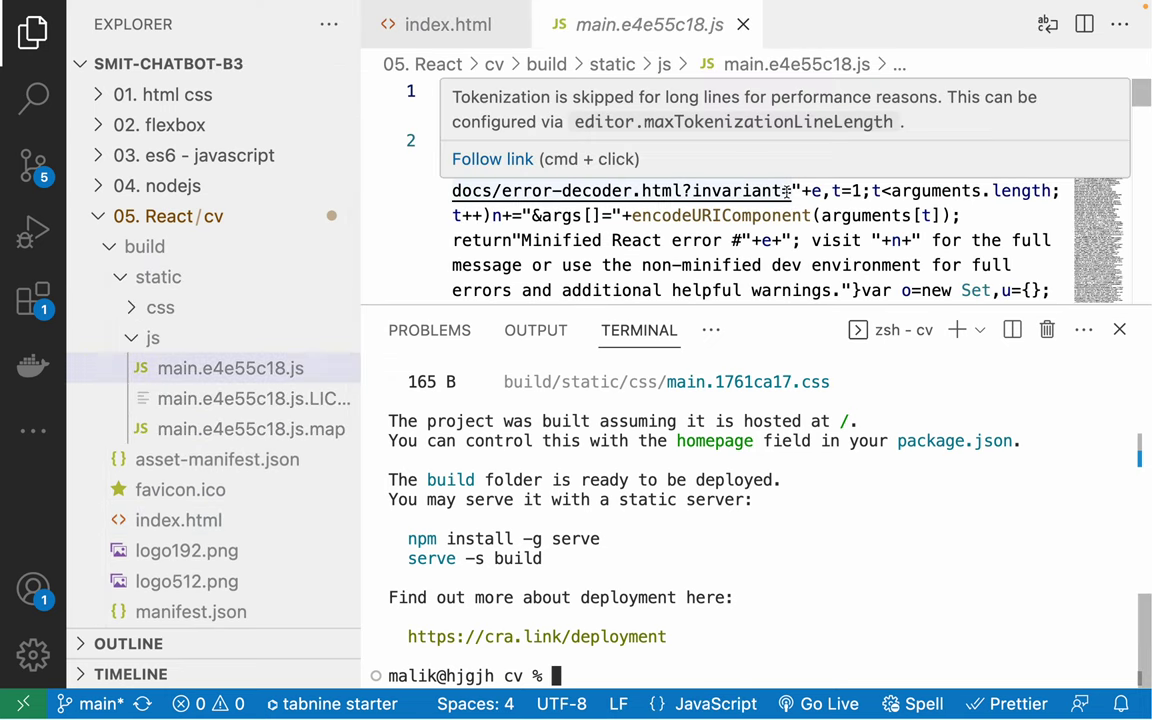
key("super+j")
scroll(770, 440, "down", 15)
scroll(770, 440, "down", 20)
scroll(770, 437, "down", 10)
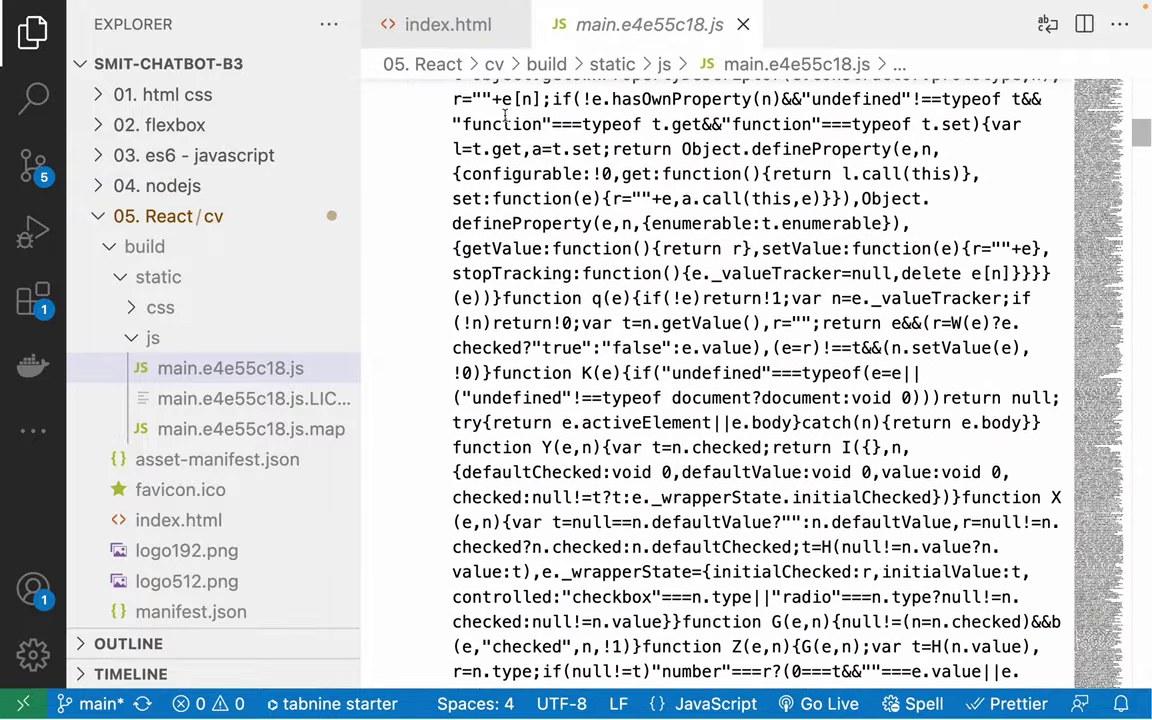
Step: Examine the minified functions in main.e4e55c18.js, highlighting blocks of code while reading further down the bundle
left_click_drag(492, 124, 810, 522)
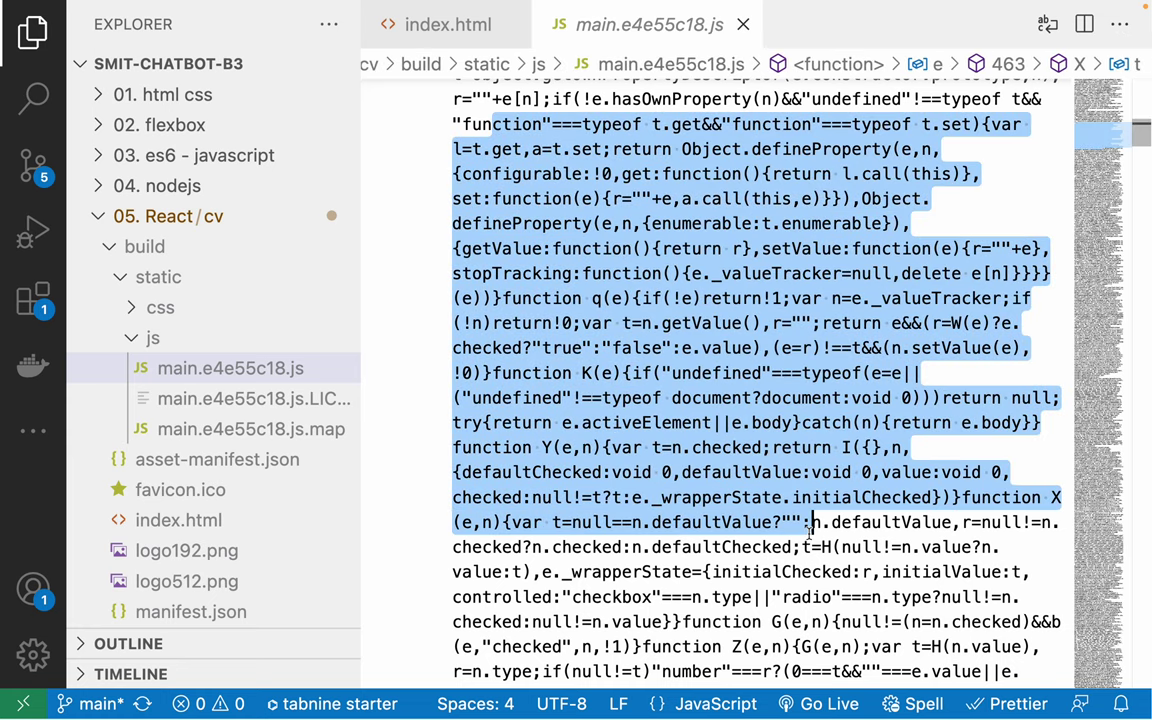
left_click(684, 322)
left_click_drag(521, 124, 832, 447)
left_click(832, 447)
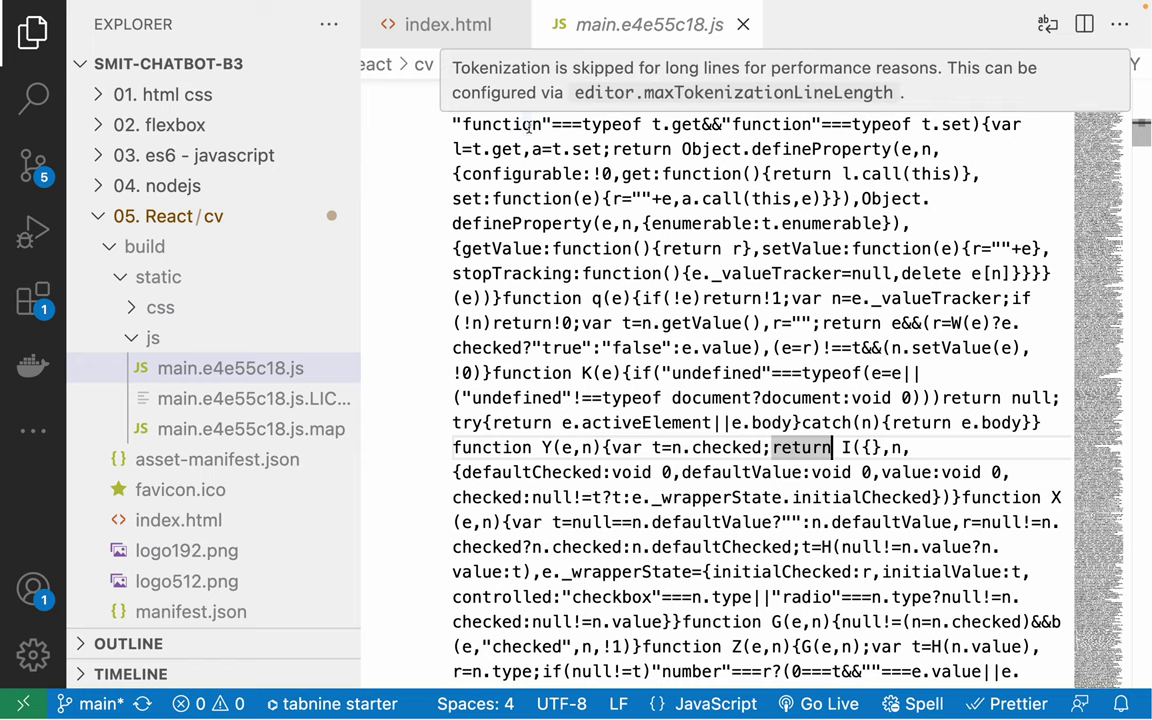
scroll(694, 368, "down", 8)
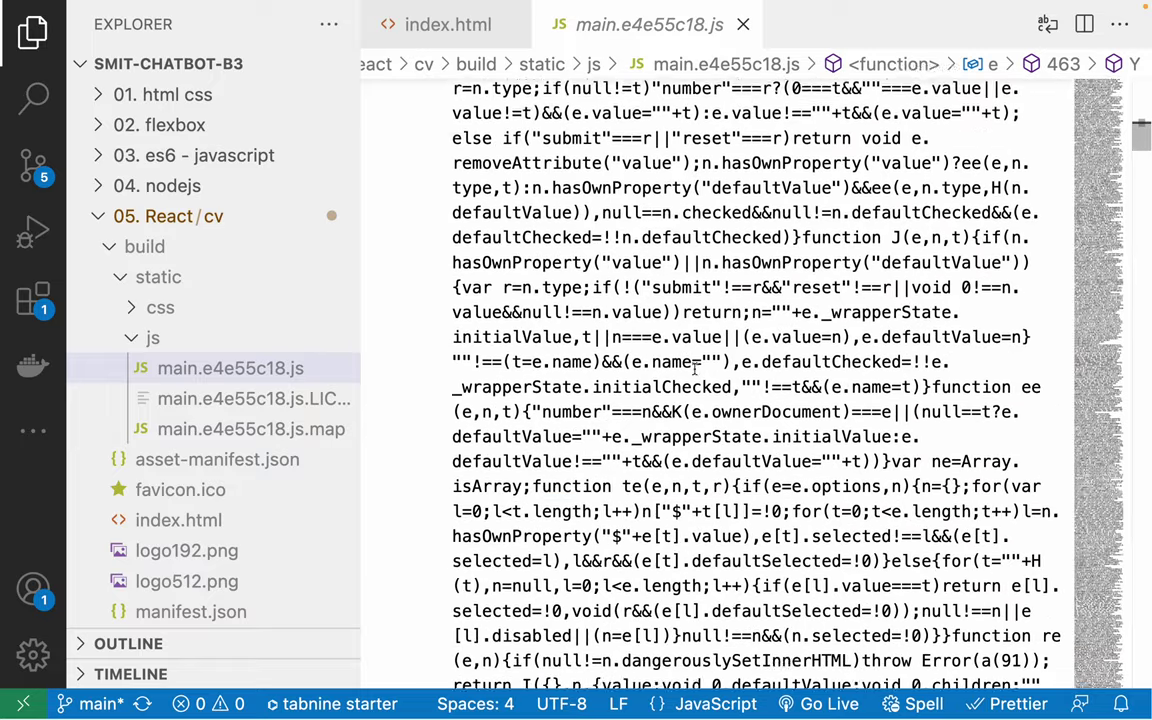
scroll(694, 368, "down", 15)
scroll(694, 368, "down", 15)
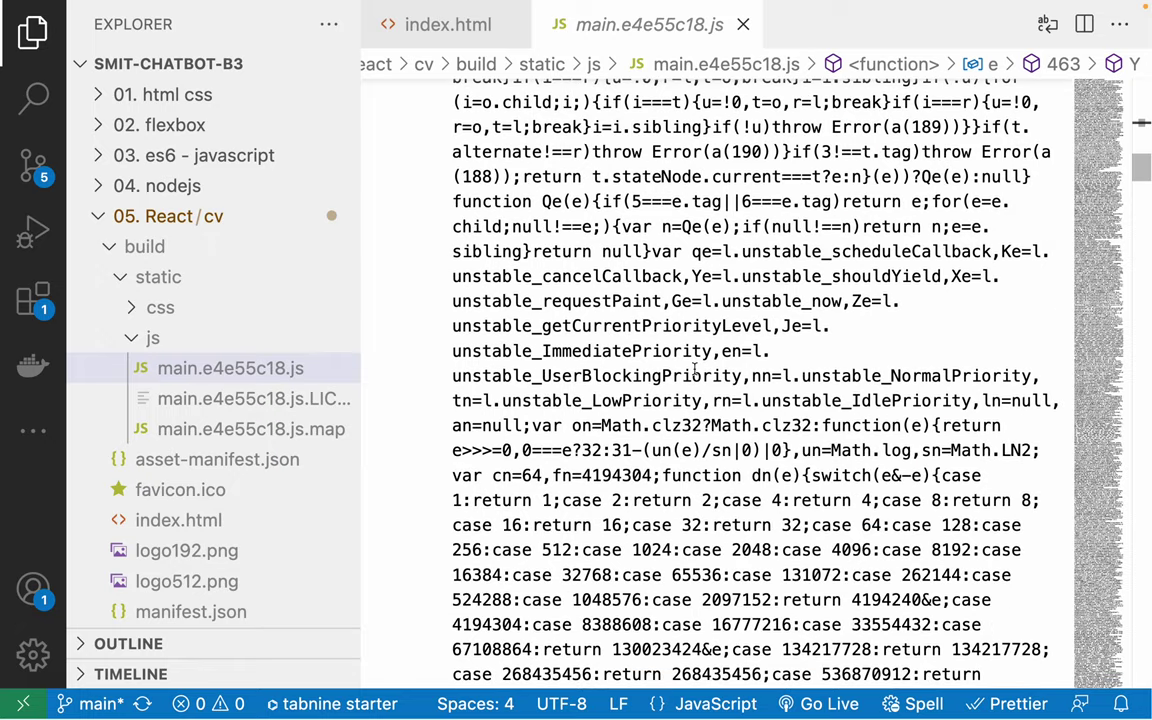
left_click_drag(542, 127, 745, 450)
left_click(757, 475)
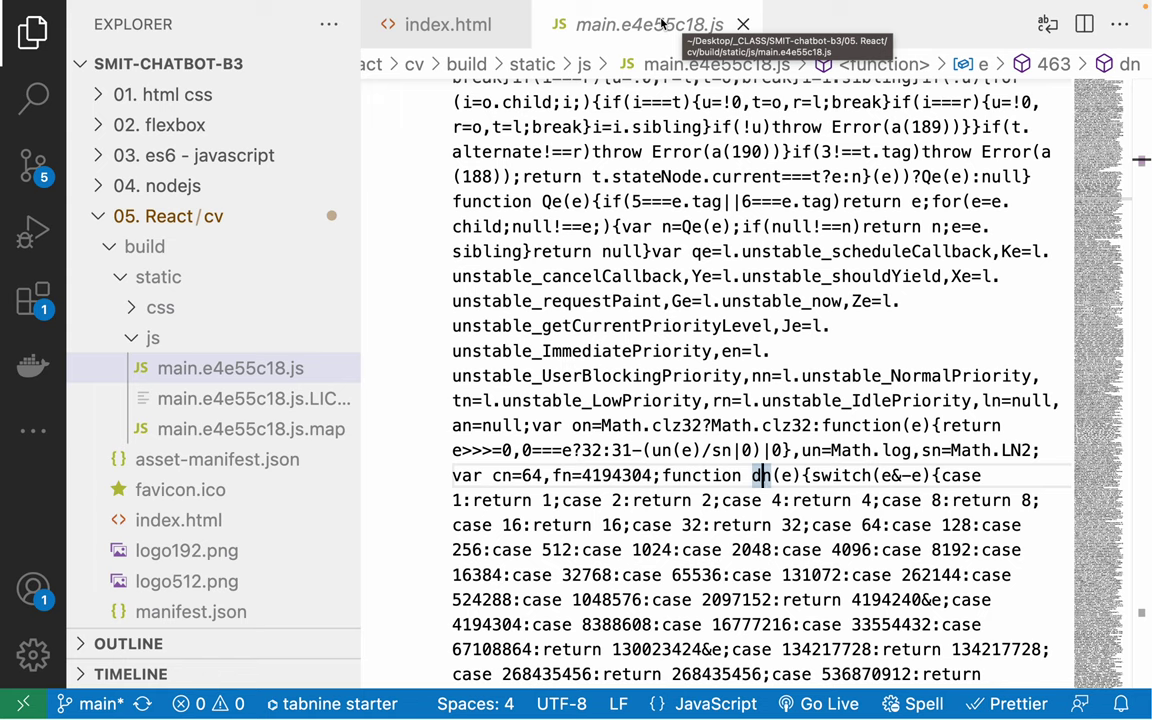
scroll(686, 235, "down", 10)
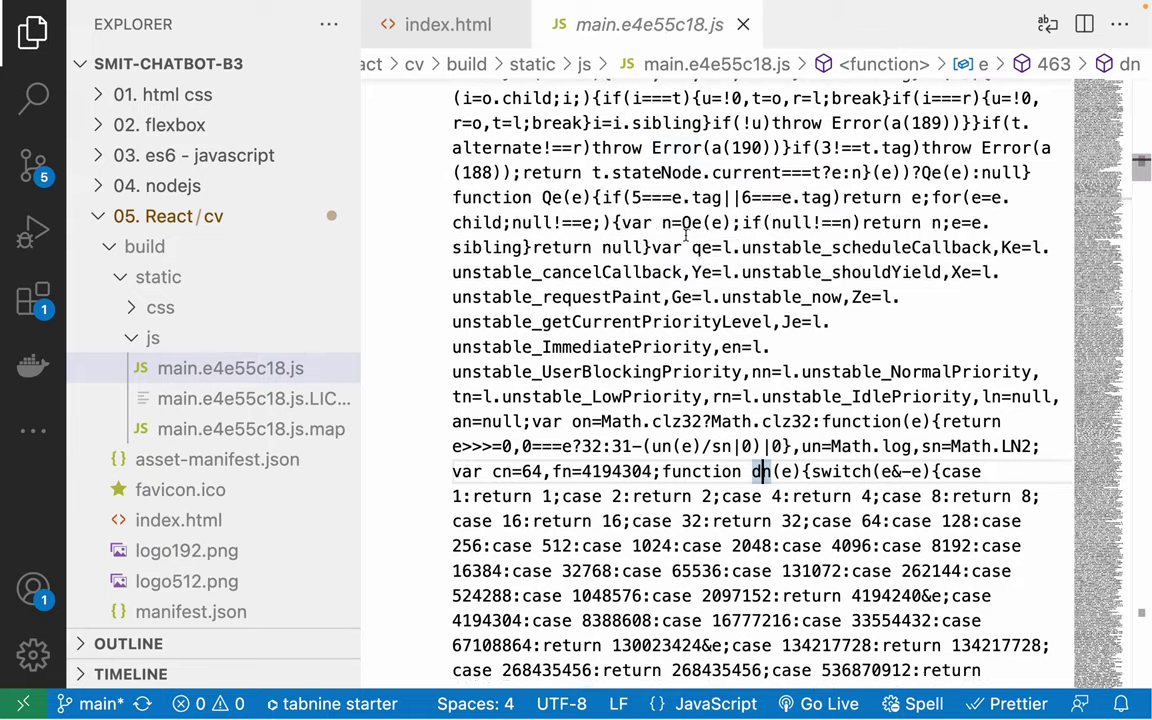
scroll(686, 233, "down", 10)
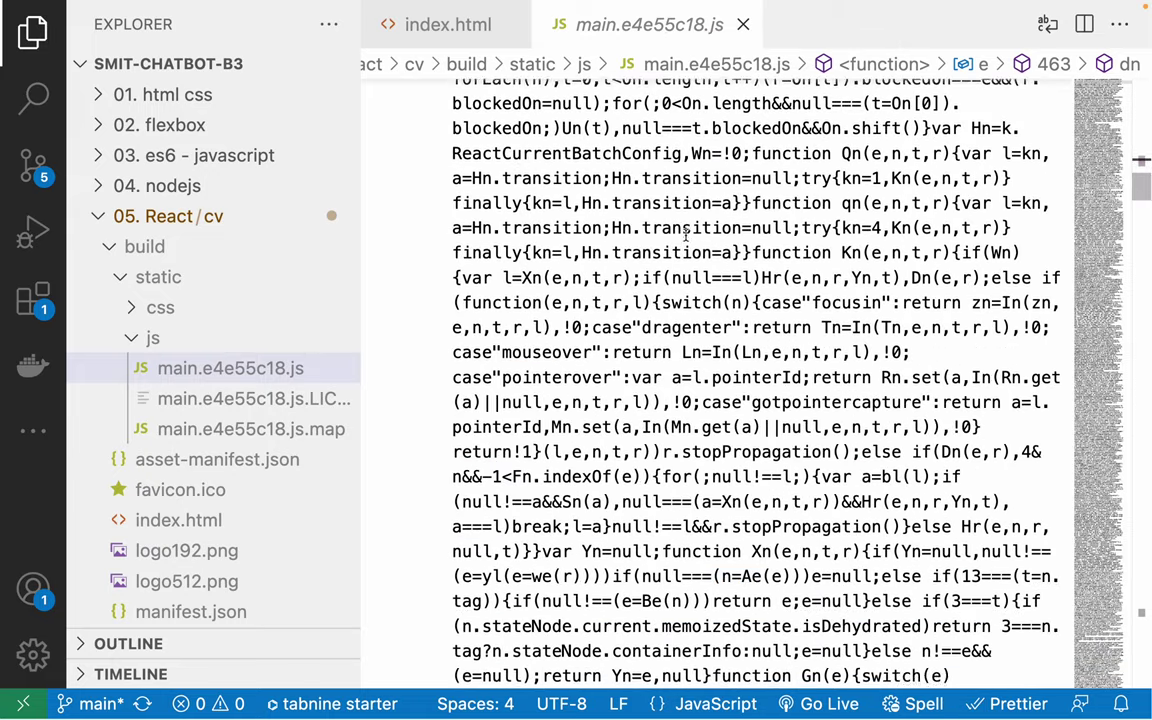
scroll(686, 233, "down", 1)
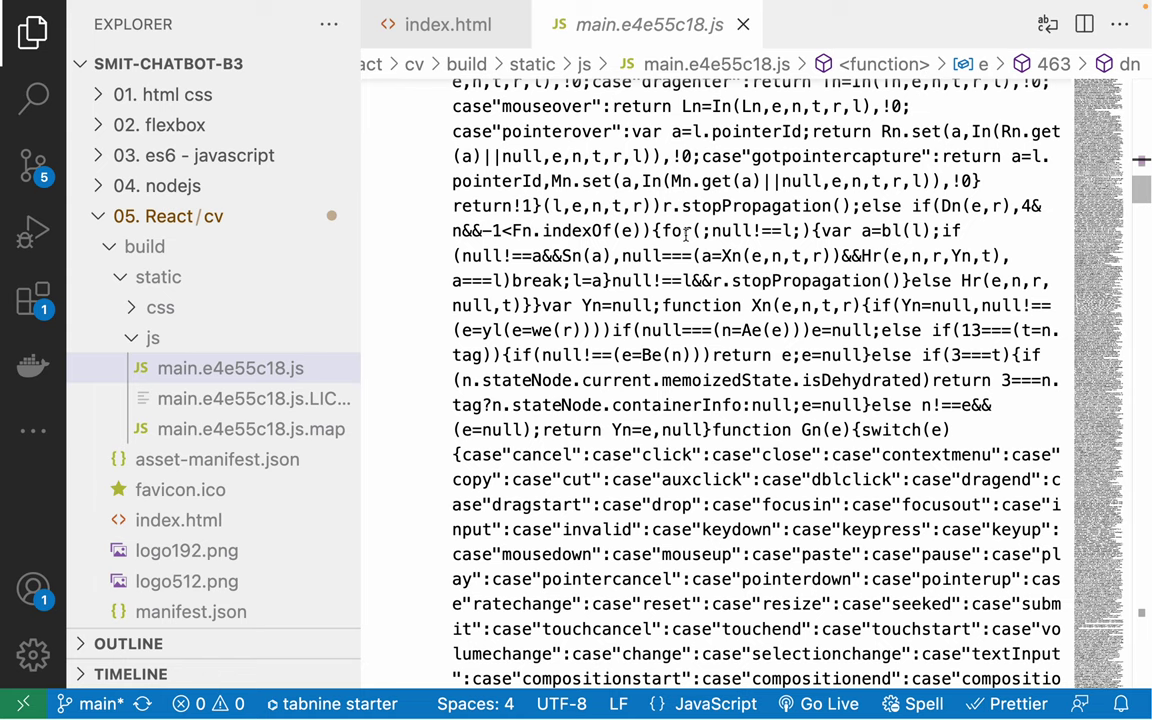
Step: Open src/index.js and highlight its React and ReactDOM import lines
scroll(170, 420, "down", 5)
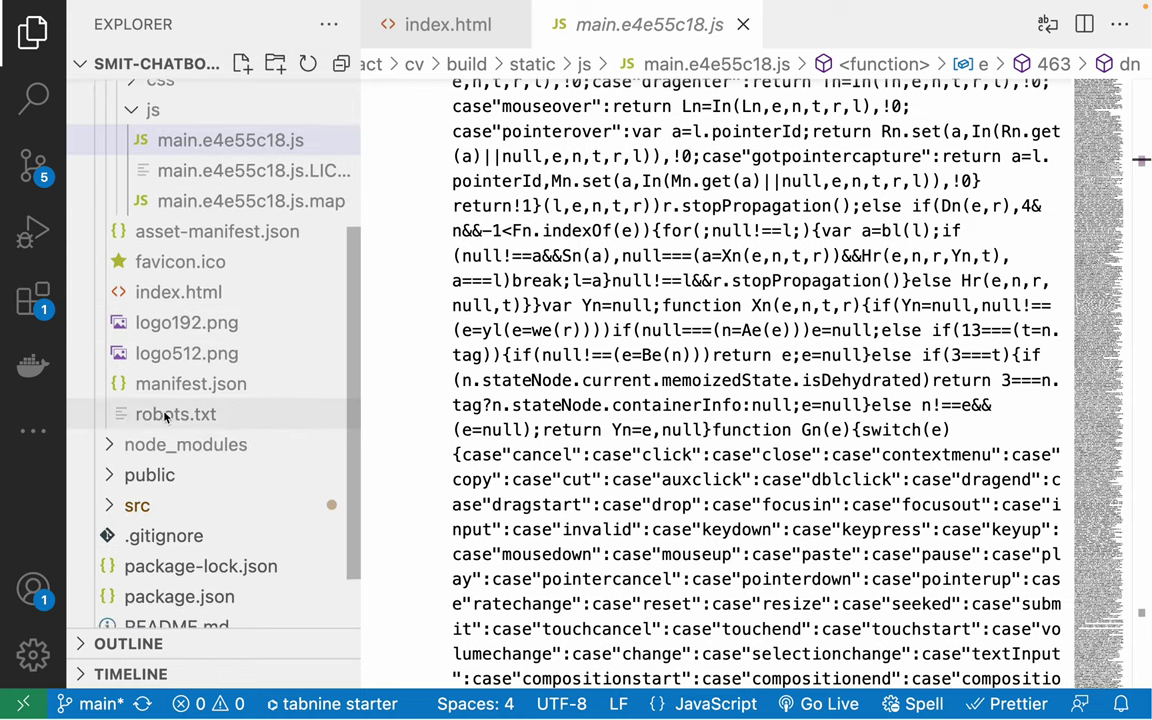
left_click(103, 469)
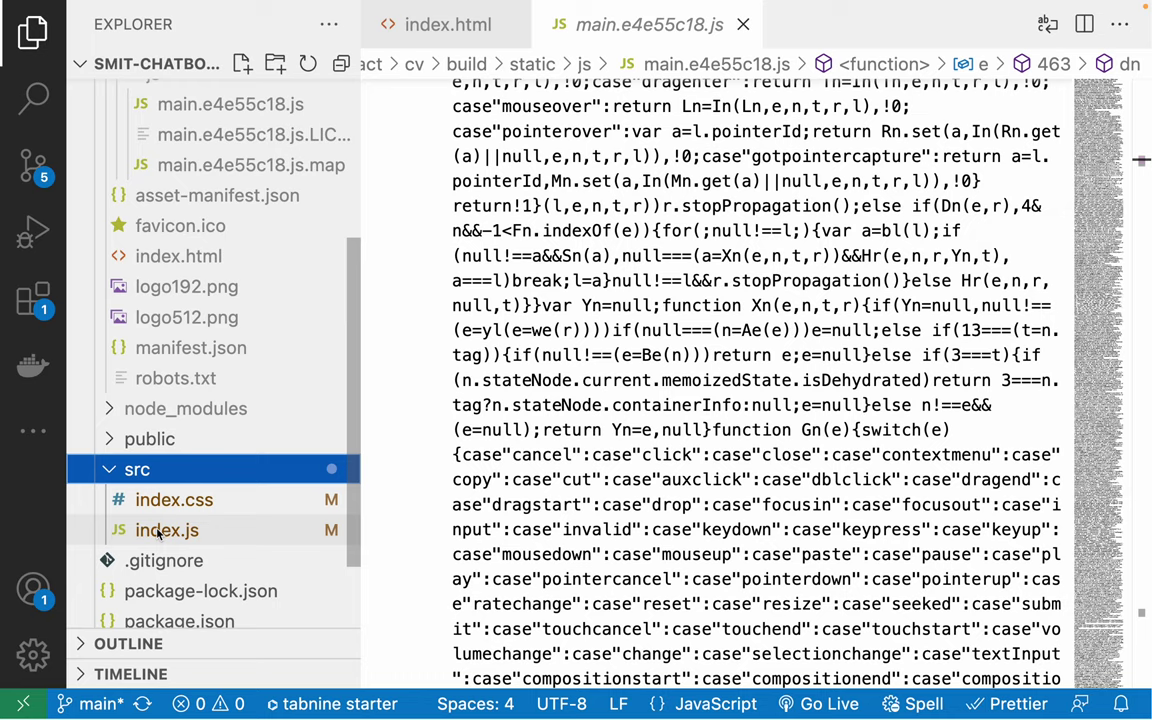
left_click(88, 529)
triple_click(545, 116)
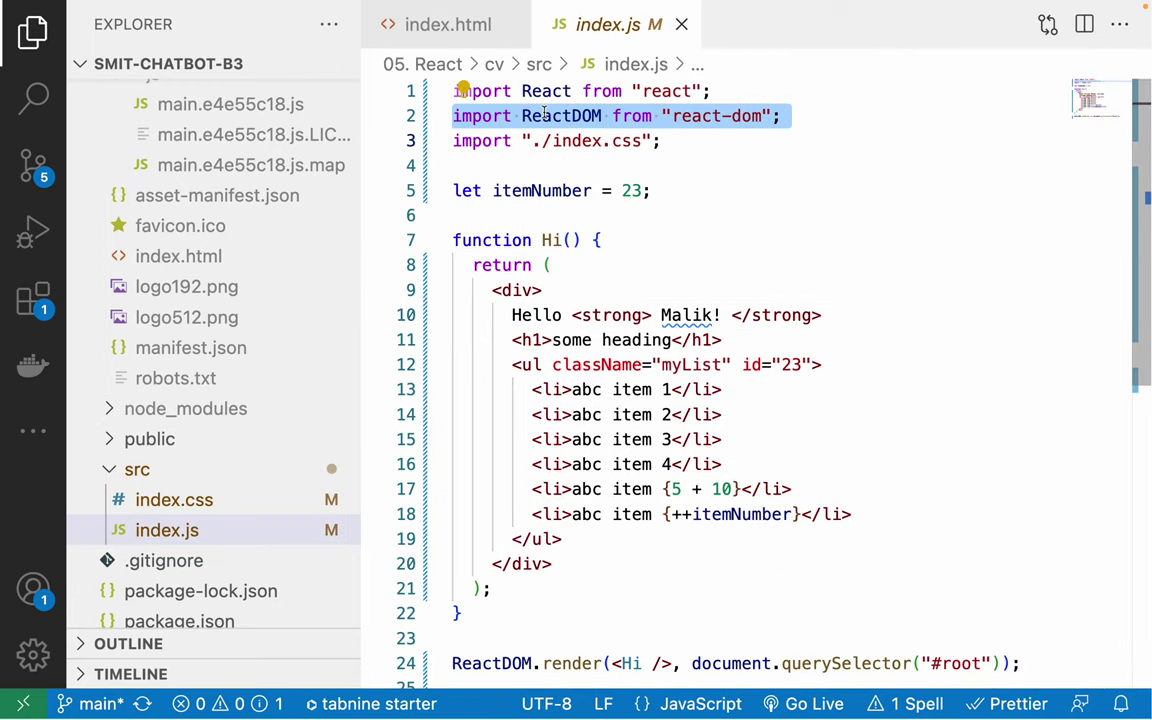
triple_click(547, 91)
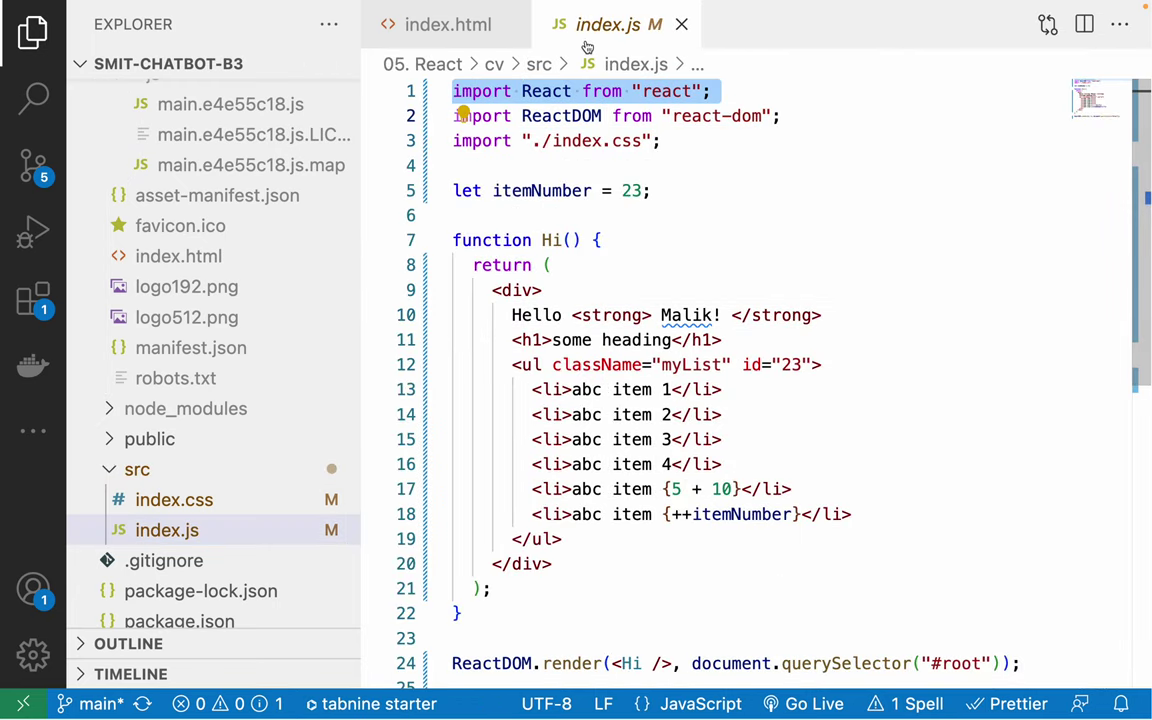
double_click(556, 118)
triple_click(556, 118)
left_click(556, 118)
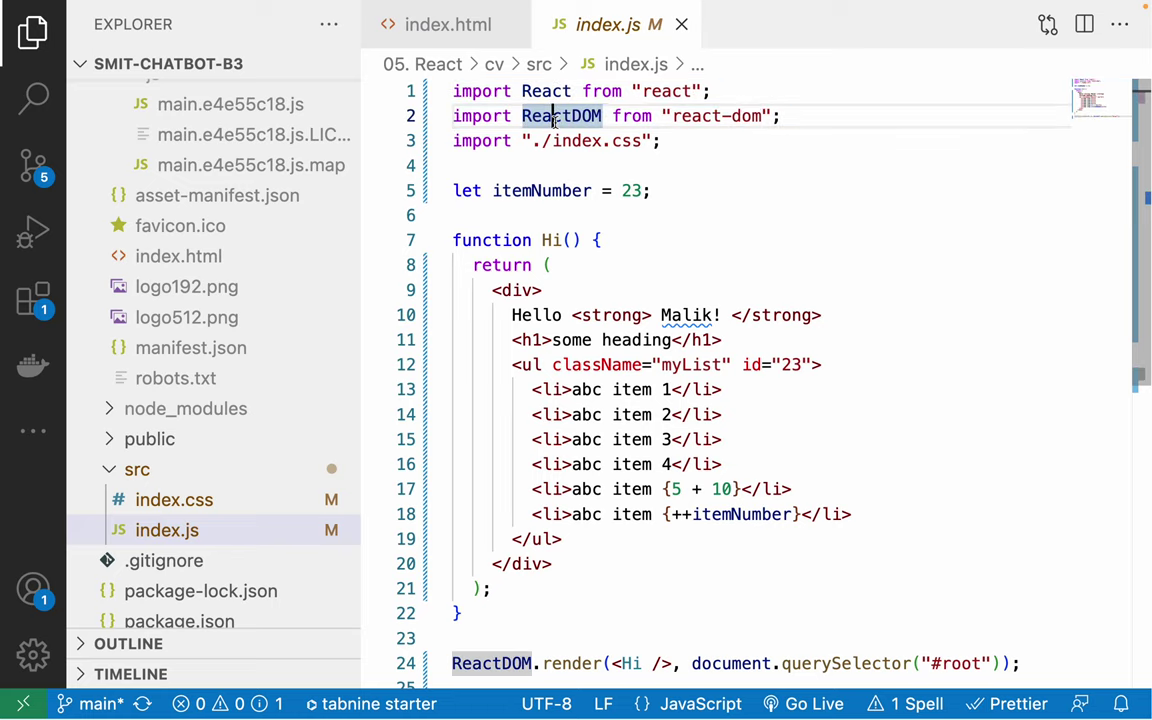
Step: Close the open editors and reopen main.e4e55c18.js from build/static/js to read further through its code
left_click(440, 26)
key("super+w")
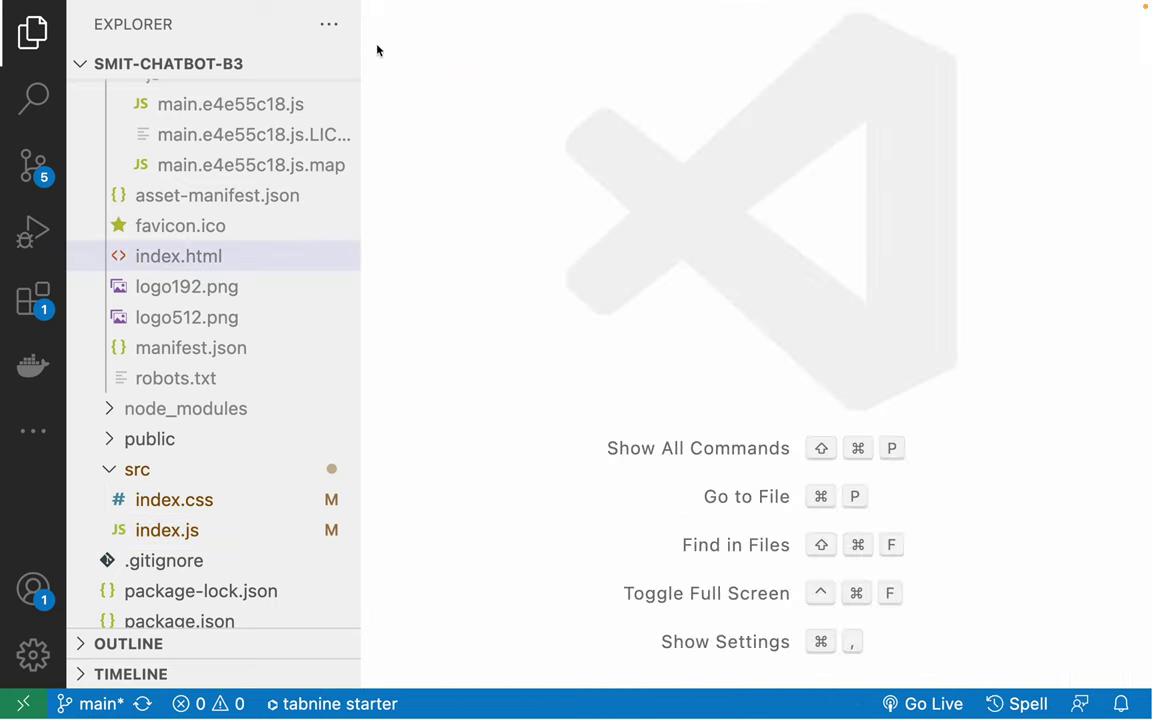
scroll(231, 170, "up", 4)
left_click(229, 219)
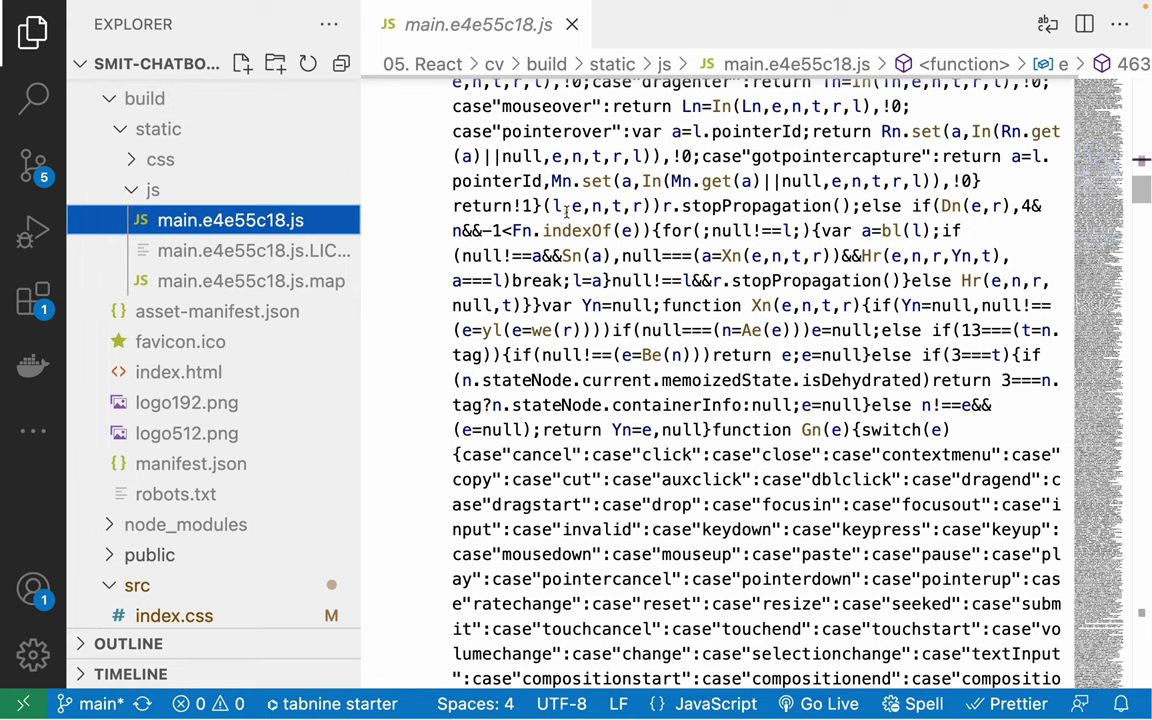
scroll(594, 285, "down", 15)
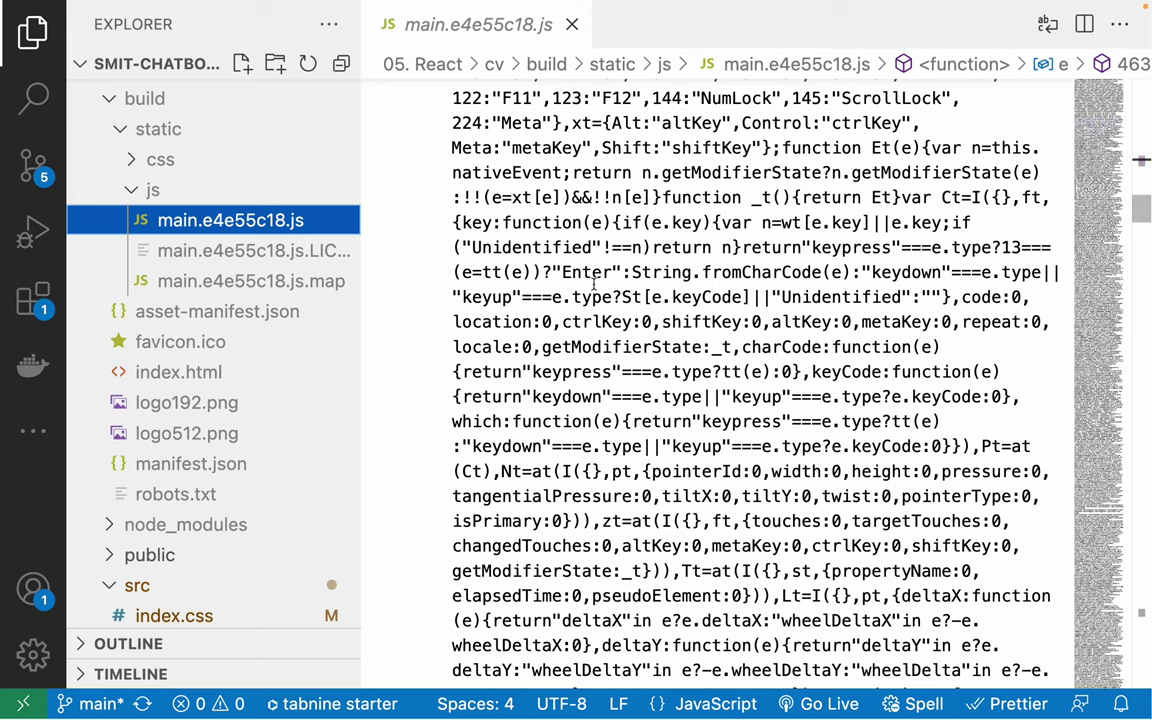
Step: Widen the explorer sidebar to fit the full file names and read through main.e4e55c18.js.LICENSE.txt
left_click_drag(361, 252, 452, 252)
left_click(172, 244)
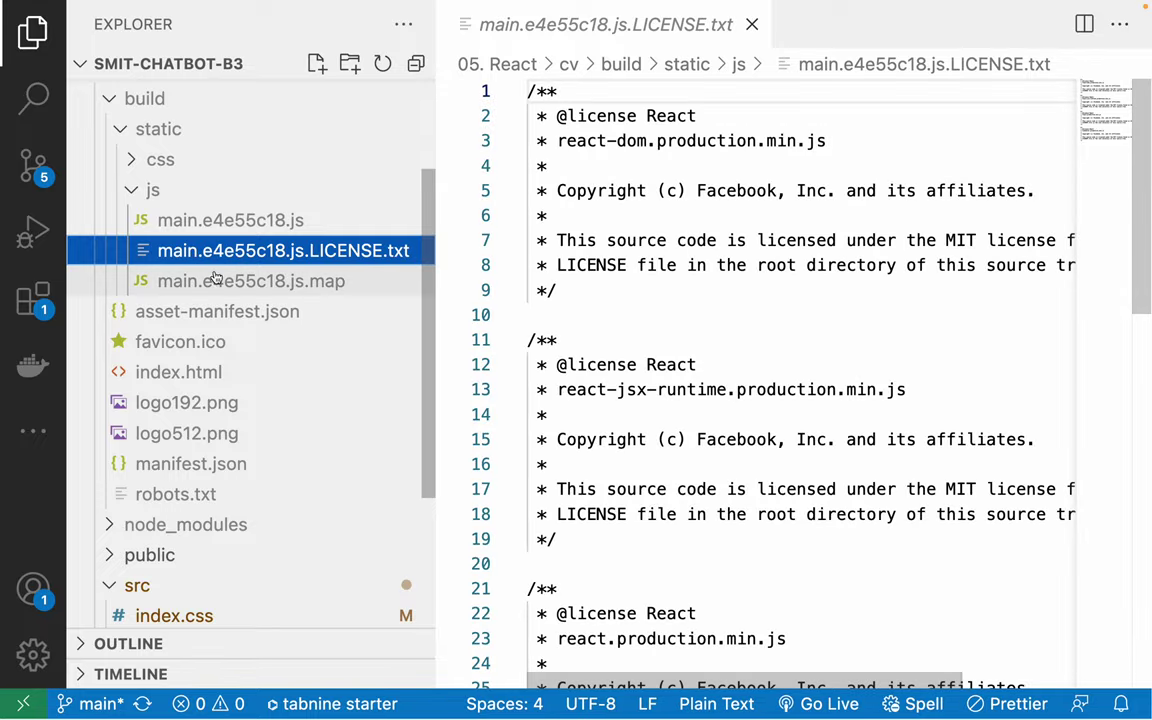
scroll(681, 334, "down", 10)
scroll(681, 334, "up", 7)
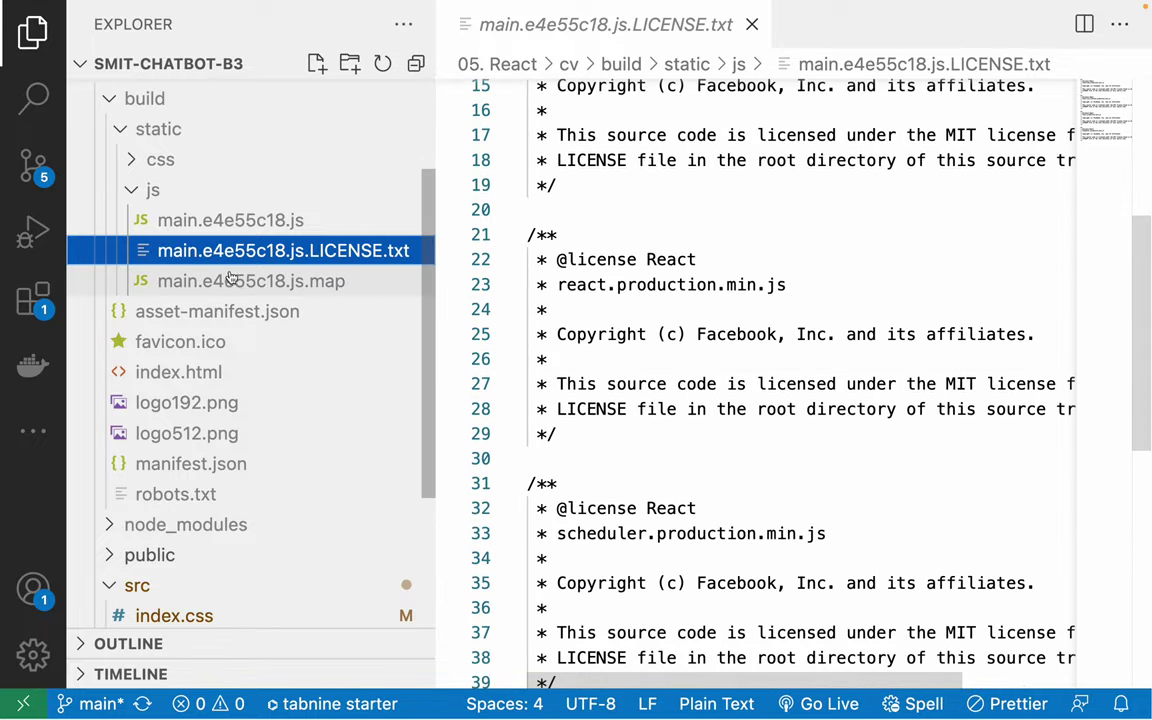
Step: Open main.e4e55c18.js.map and skim its encoded mappings
left_click(232, 280)
scroll(643, 290, "down", 10)
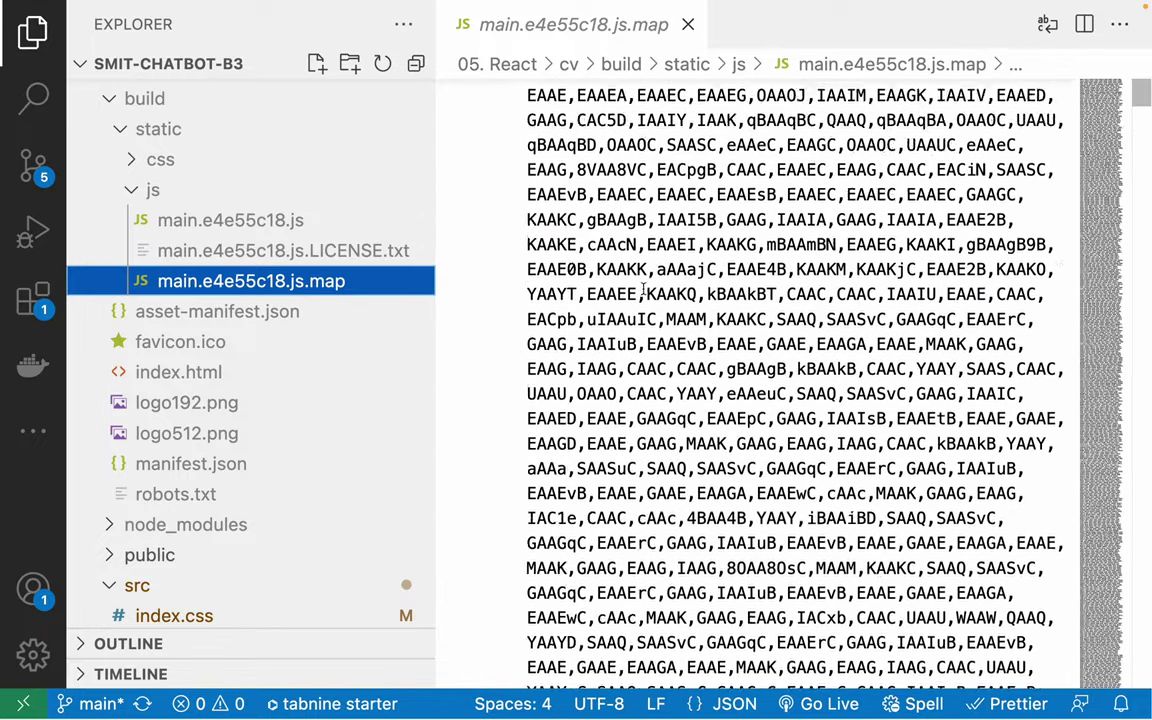
scroll(643, 290, "up", 10)
Step: Return to main.e4e55c18.js and review its key-name tables and event-name cases
left_click(214, 224)
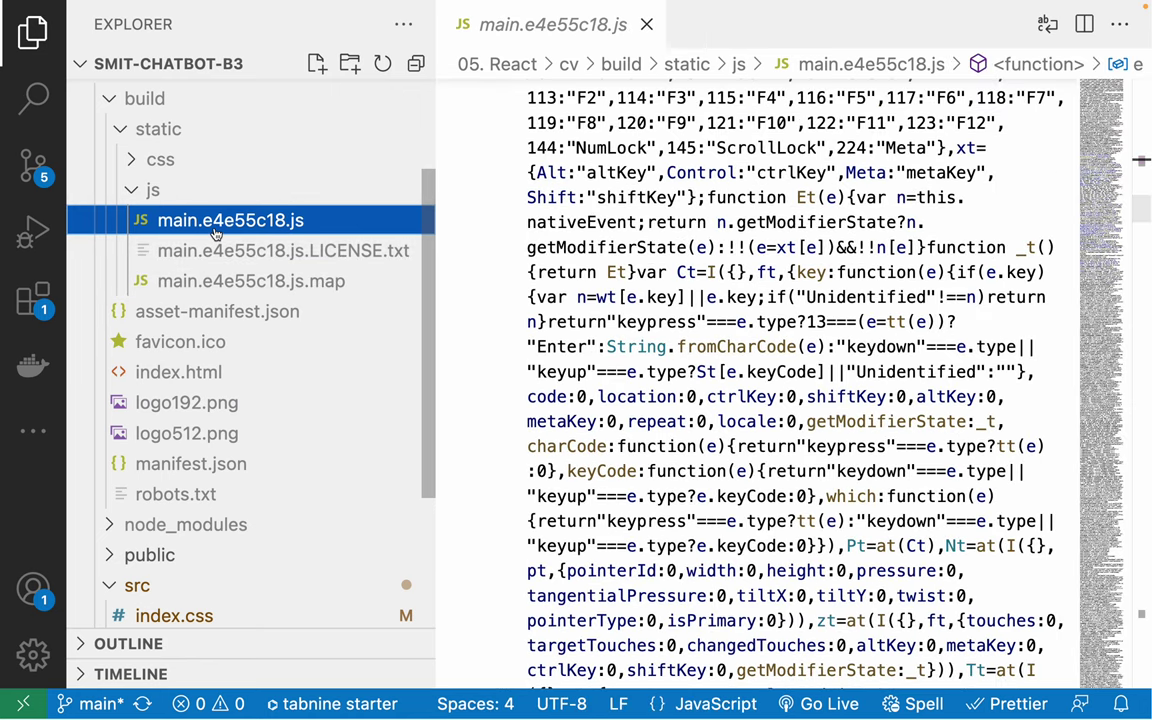
scroll(590, 272, "up", 5)
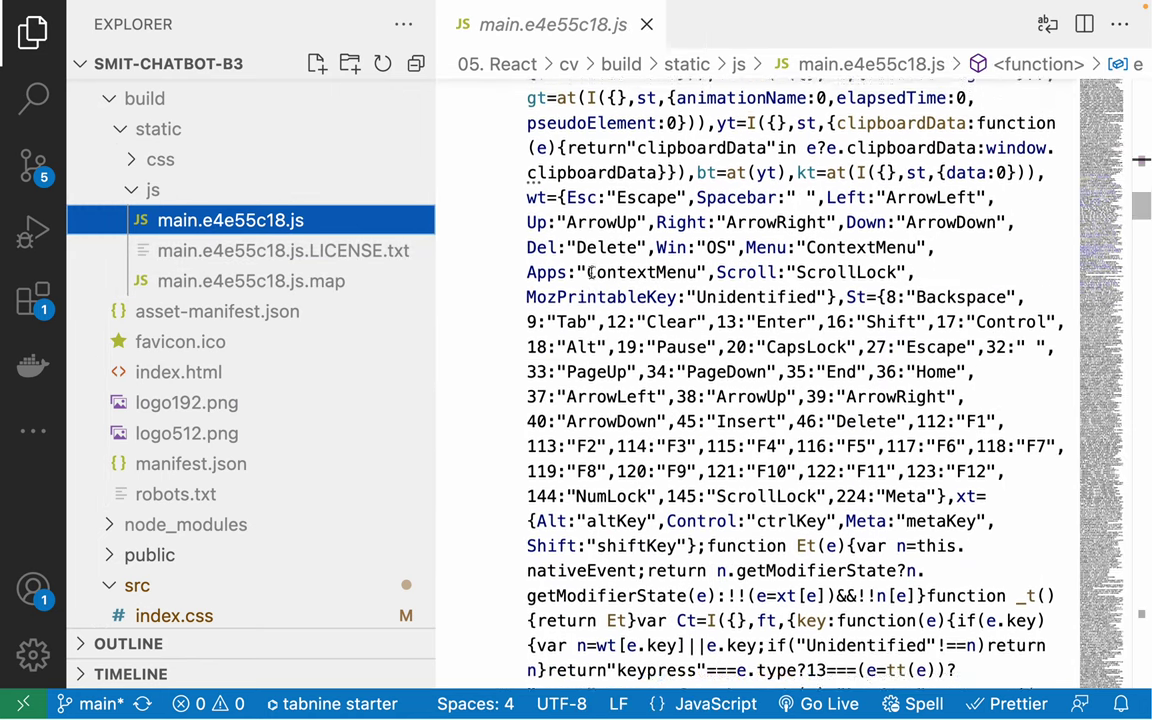
scroll(590, 272, "up", 1)
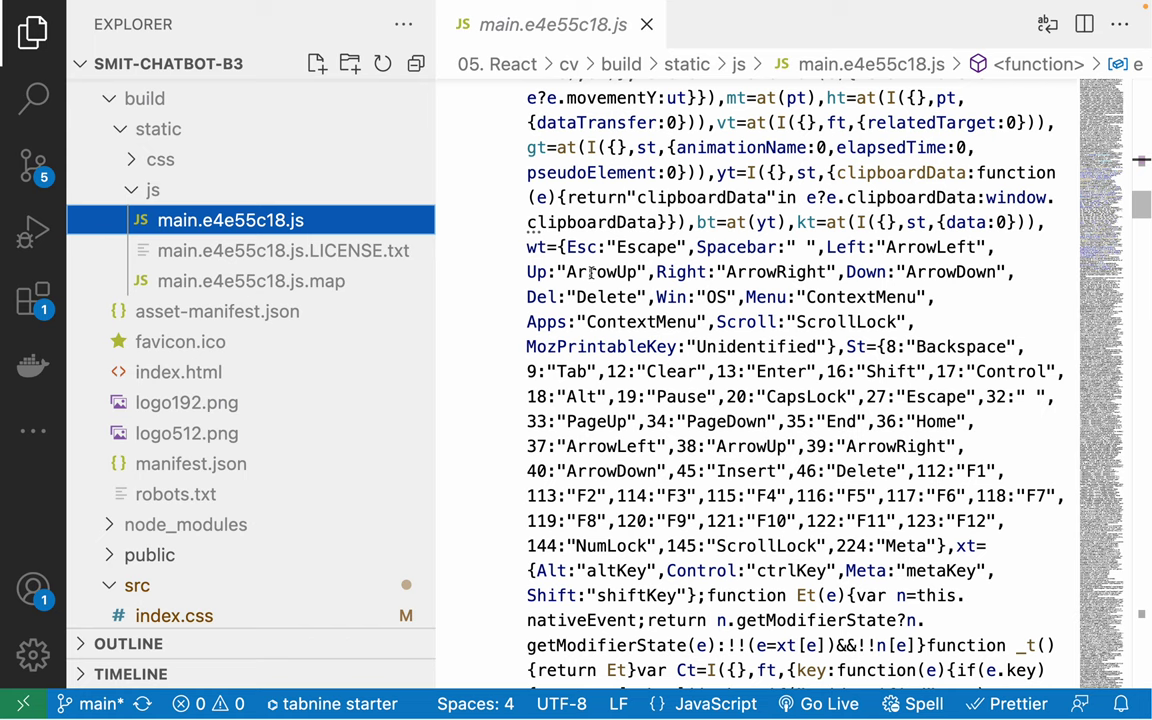
scroll(591, 272, "up", 15)
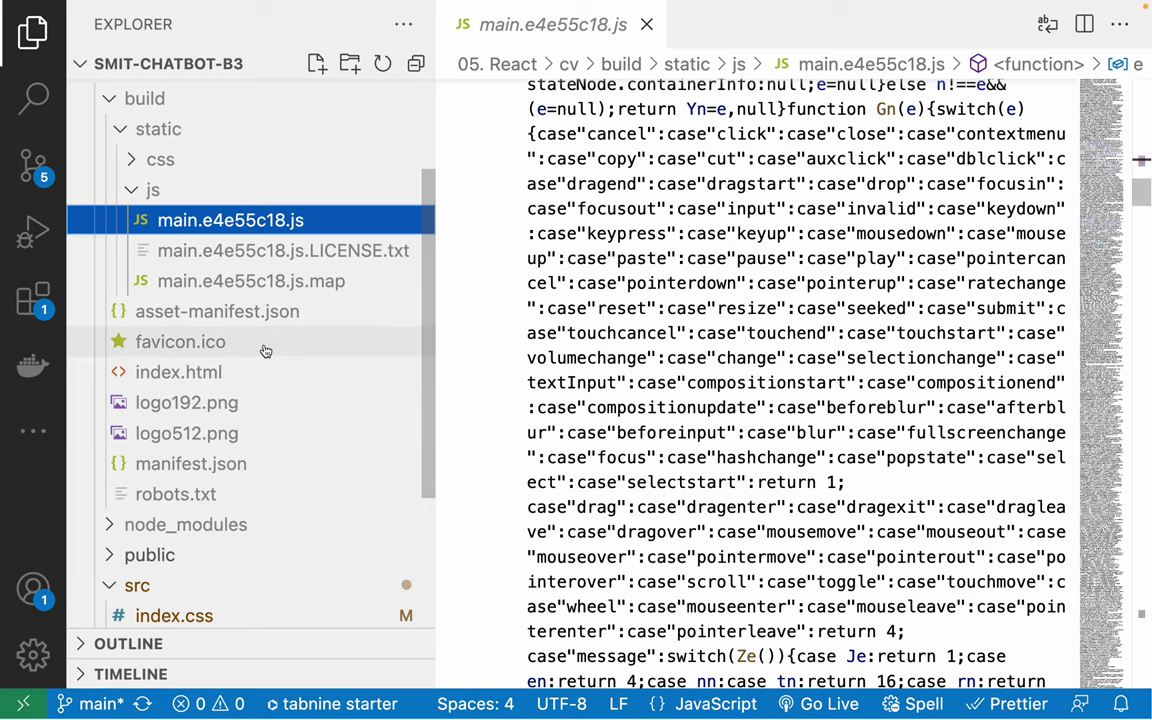
Step: Reopen the bundle's source map, main.e4e55c18.js.map, and read further down its mappings
left_click(225, 284)
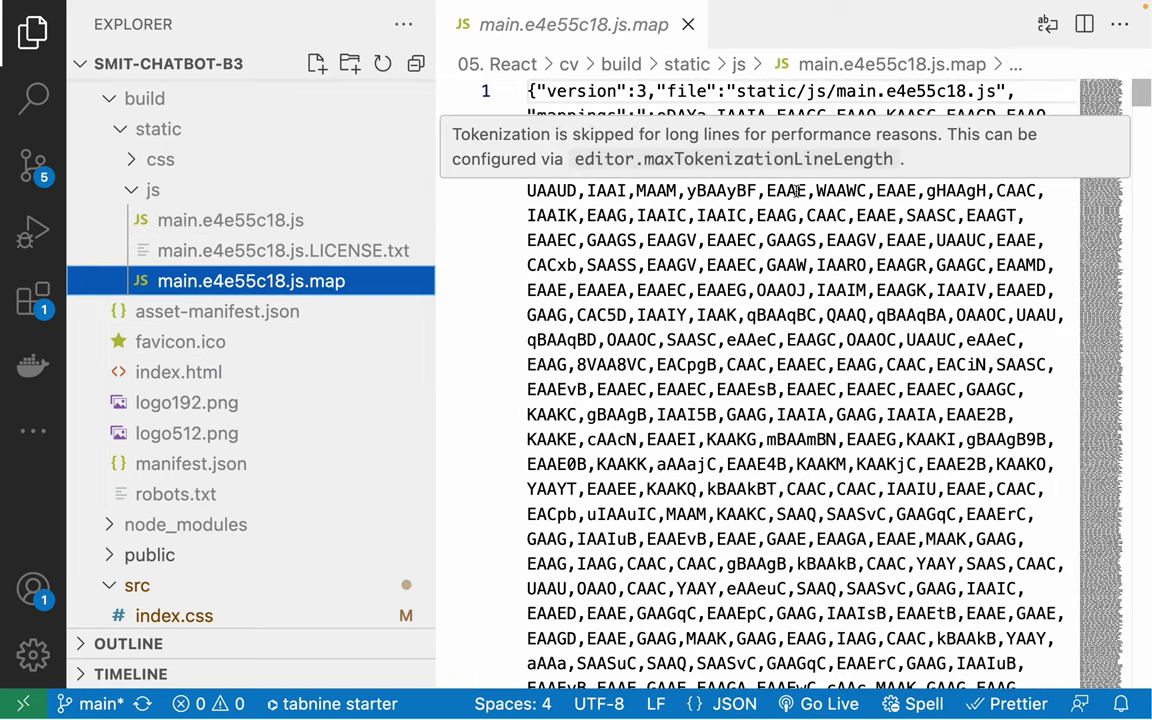
scroll(796, 193, "down", 10)
scroll(796, 193, "down", 15)
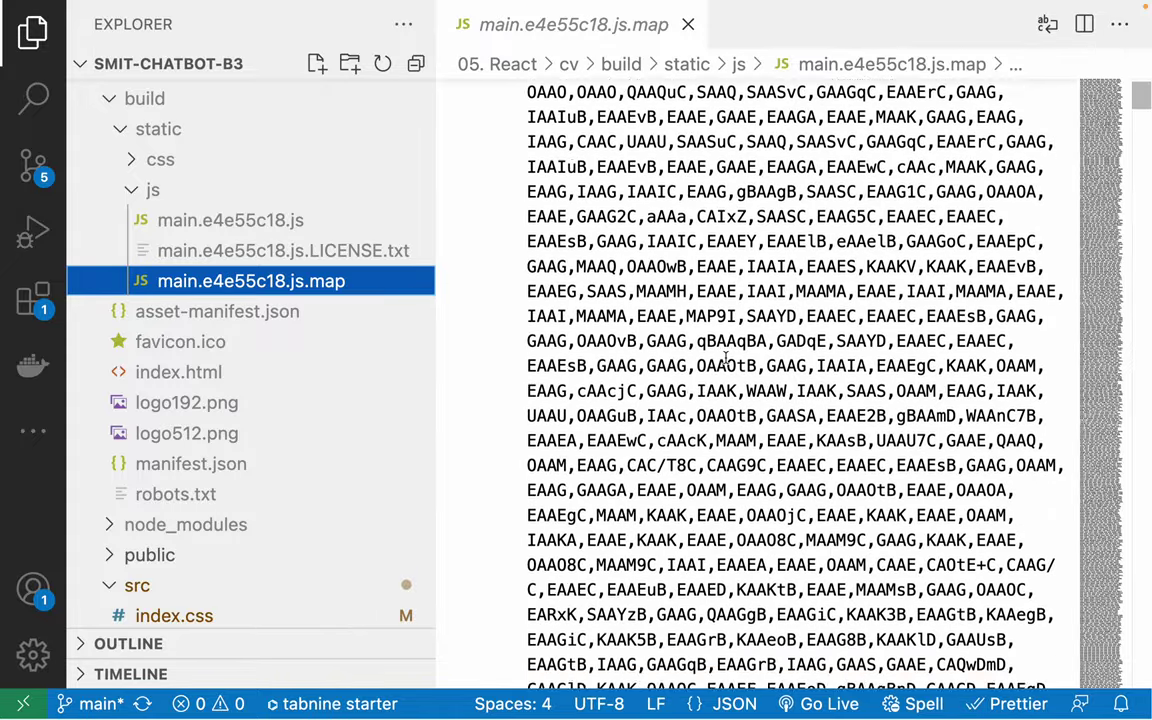
Step: Close main.e4e55c18.js.map and collapse the js, static, build and src folders in the explorer
scroll(726, 357, "down", 5)
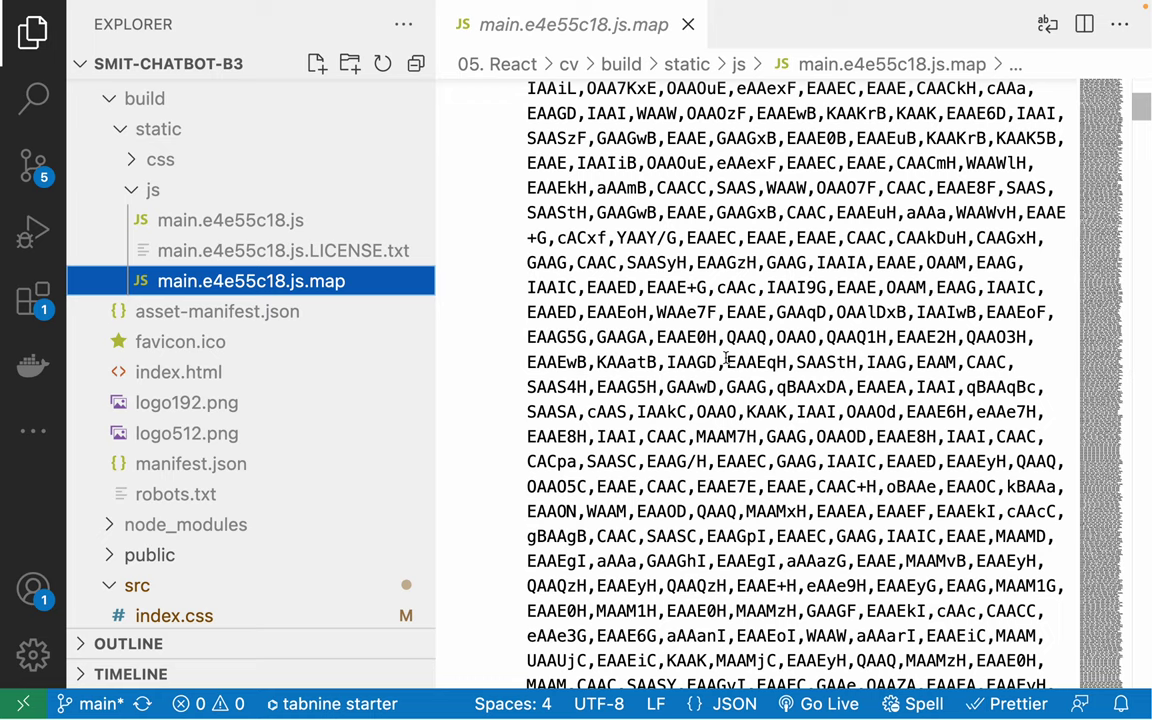
key("super+w")
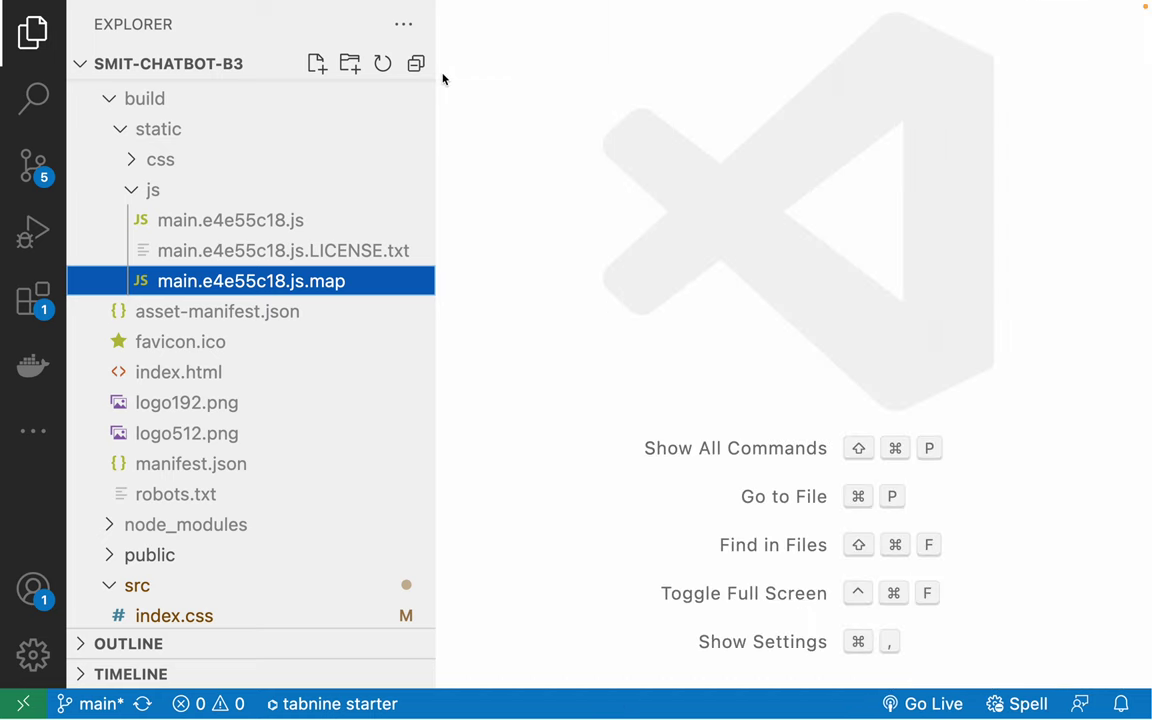
left_click(131, 191)
scroll(160, 230, "up", 3)
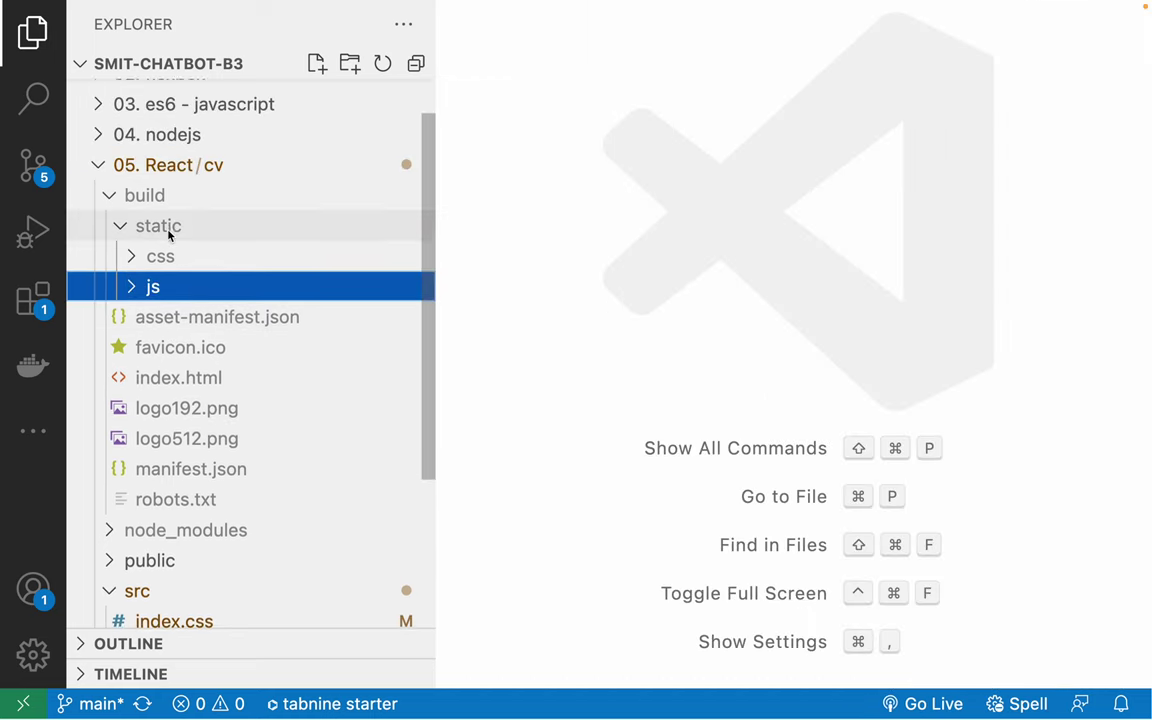
left_click(119, 232)
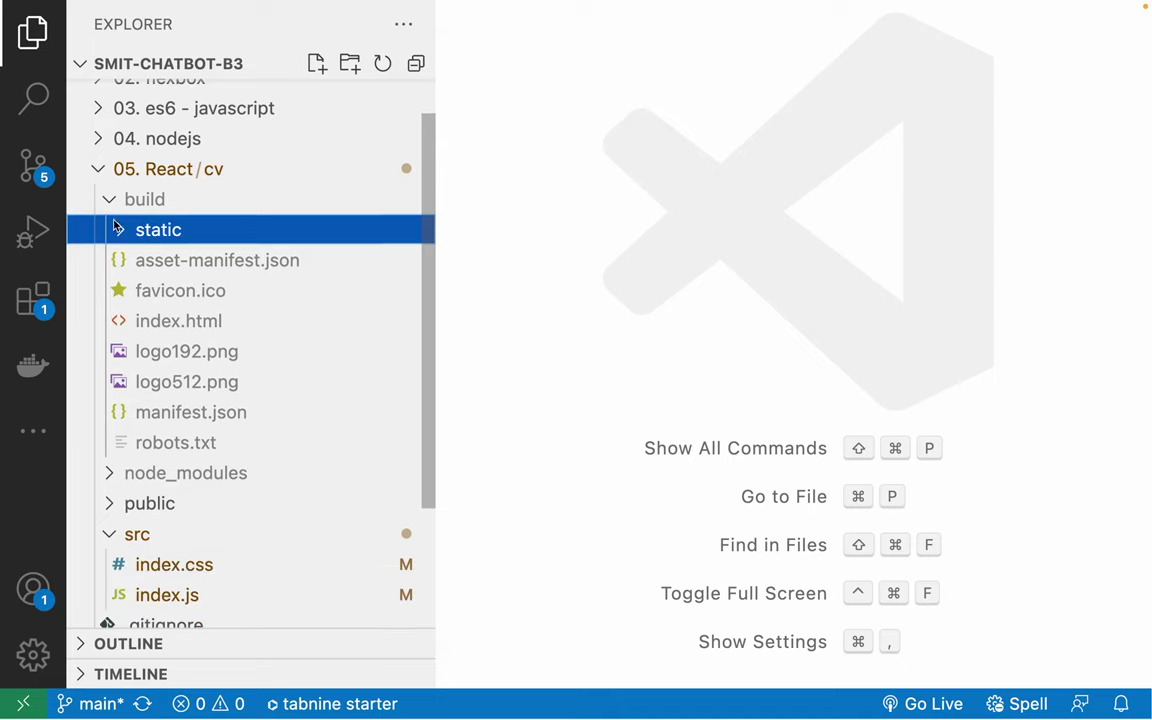
left_click(109, 199)
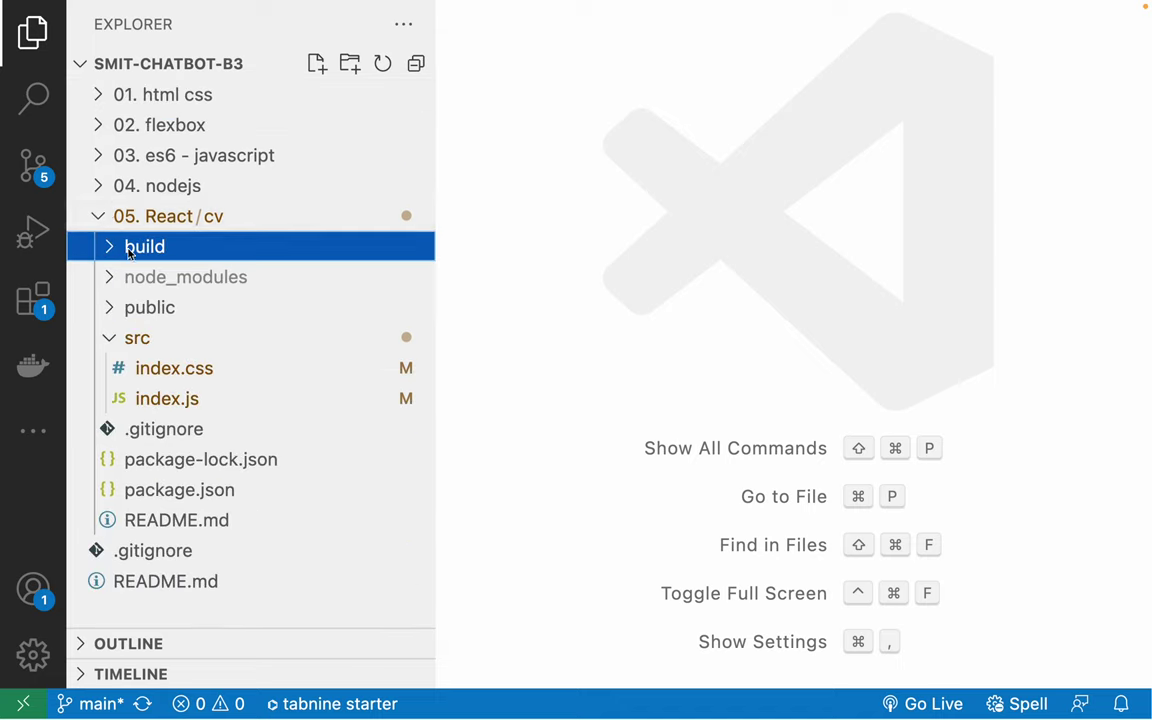
left_click(490, 214)
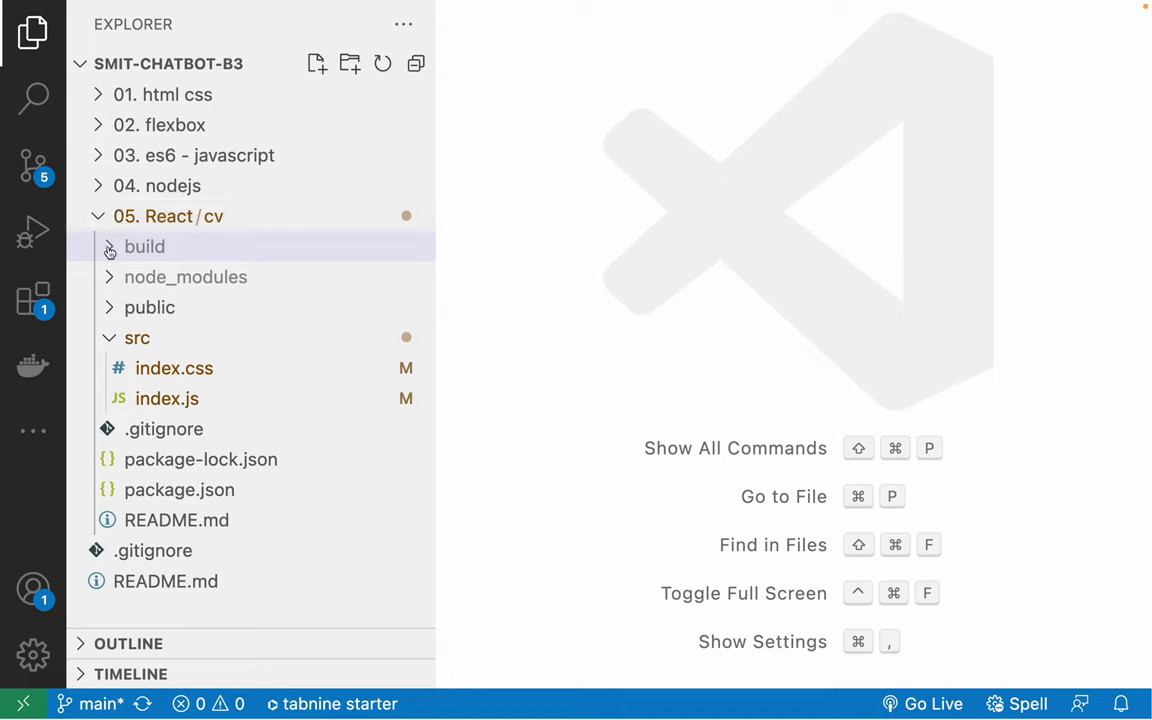
left_click(107, 338)
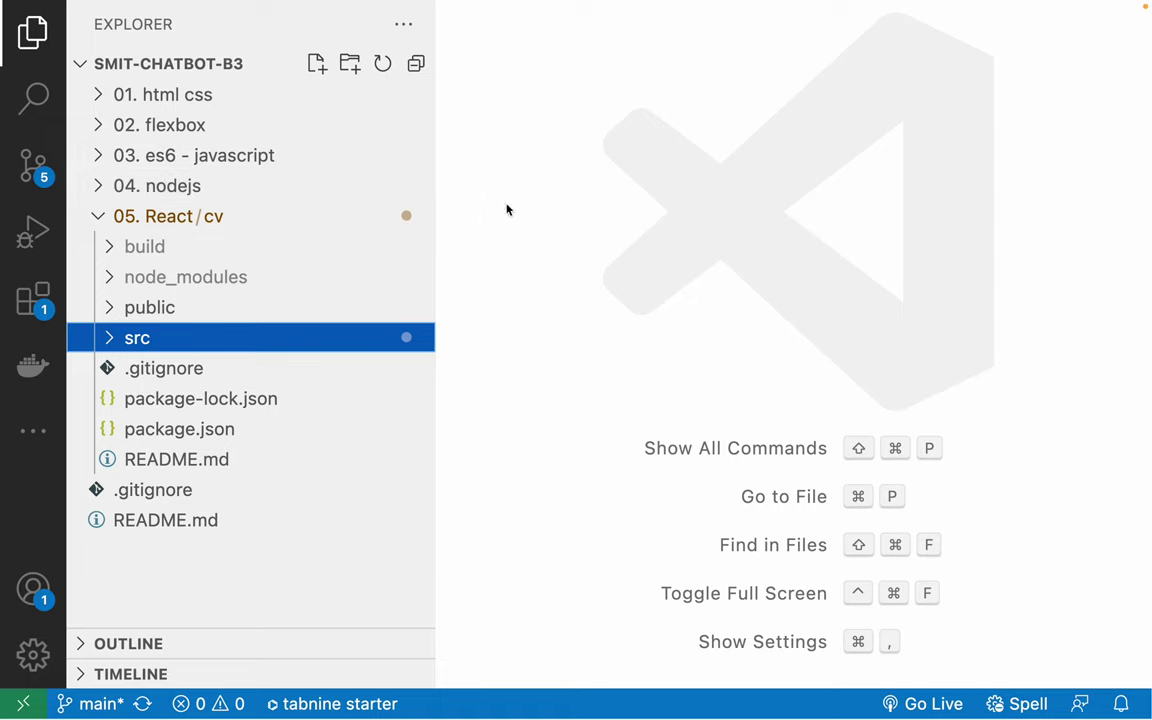
left_click(619, 300)
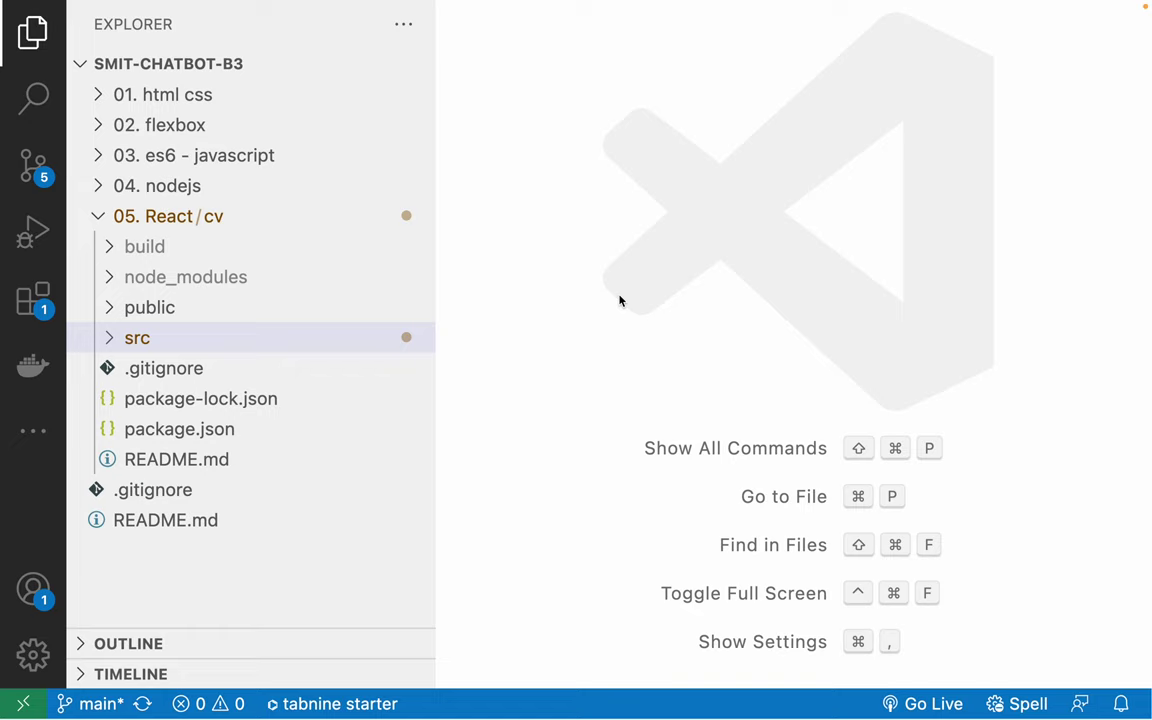
Step: Switch to Chrome and open the Firebase console in a new tab
key("ctrl+Right")
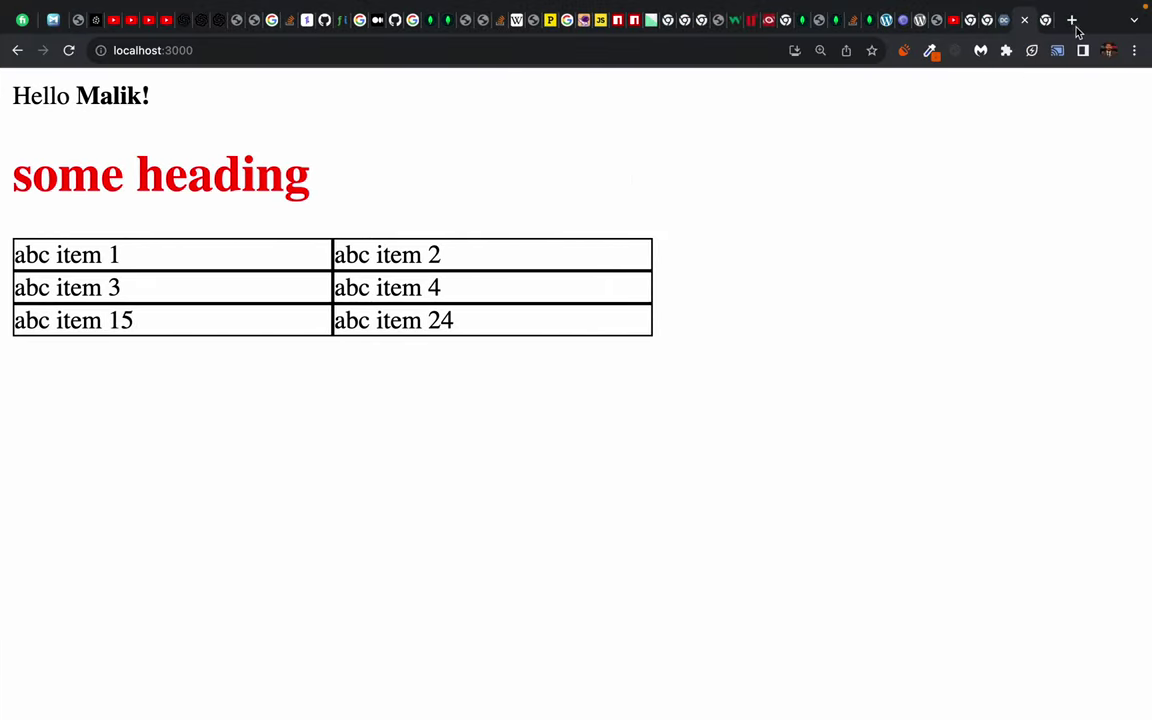
left_click(1074, 24)
type("fireba")
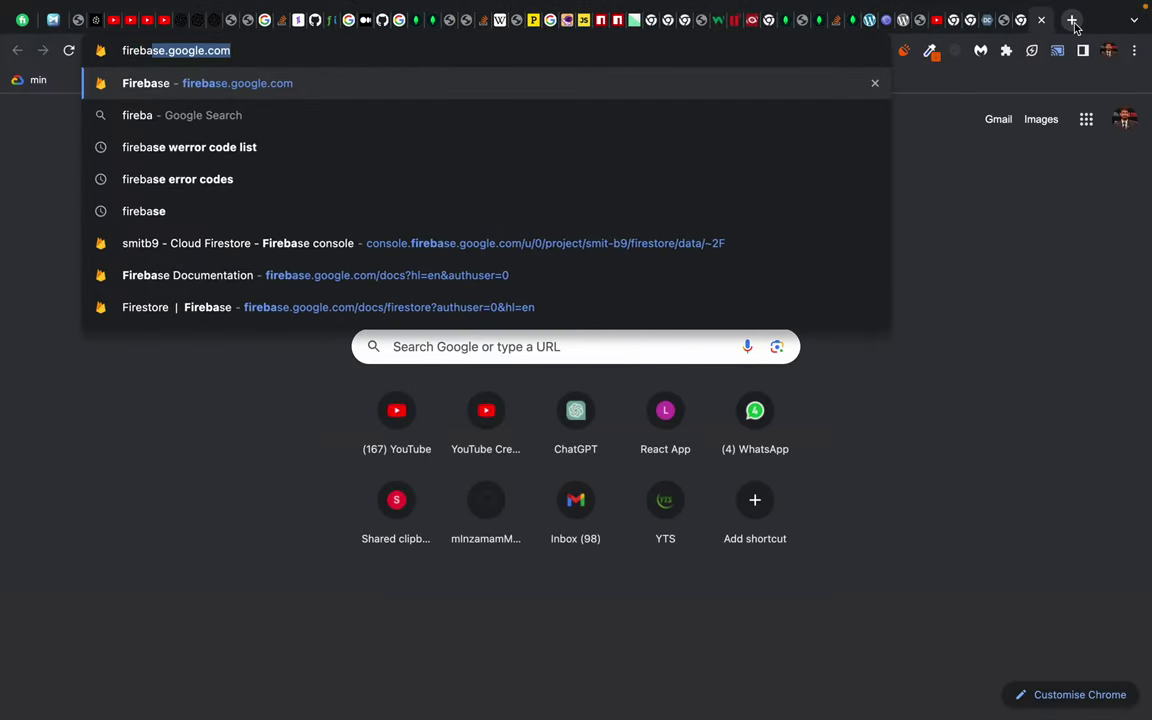
type("se.")
key("Right")
key("Return")
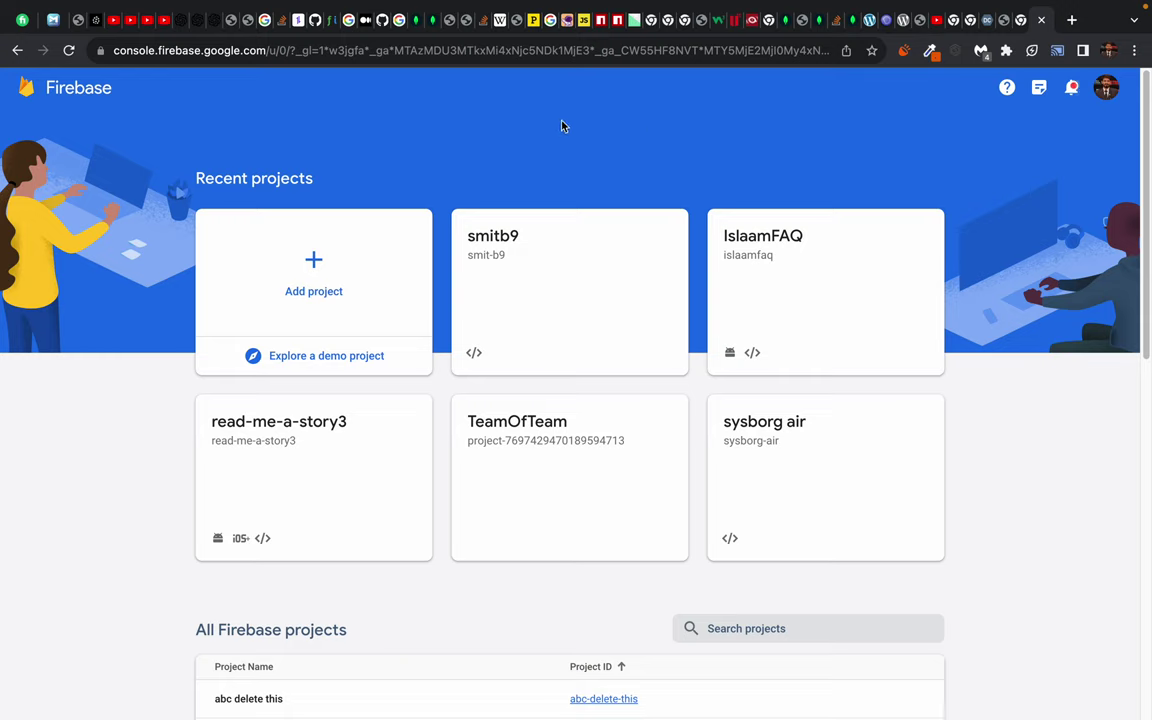
Step: Search Google in a new tab for "host react app github pages"
left_click(1071, 20)
type("github.")
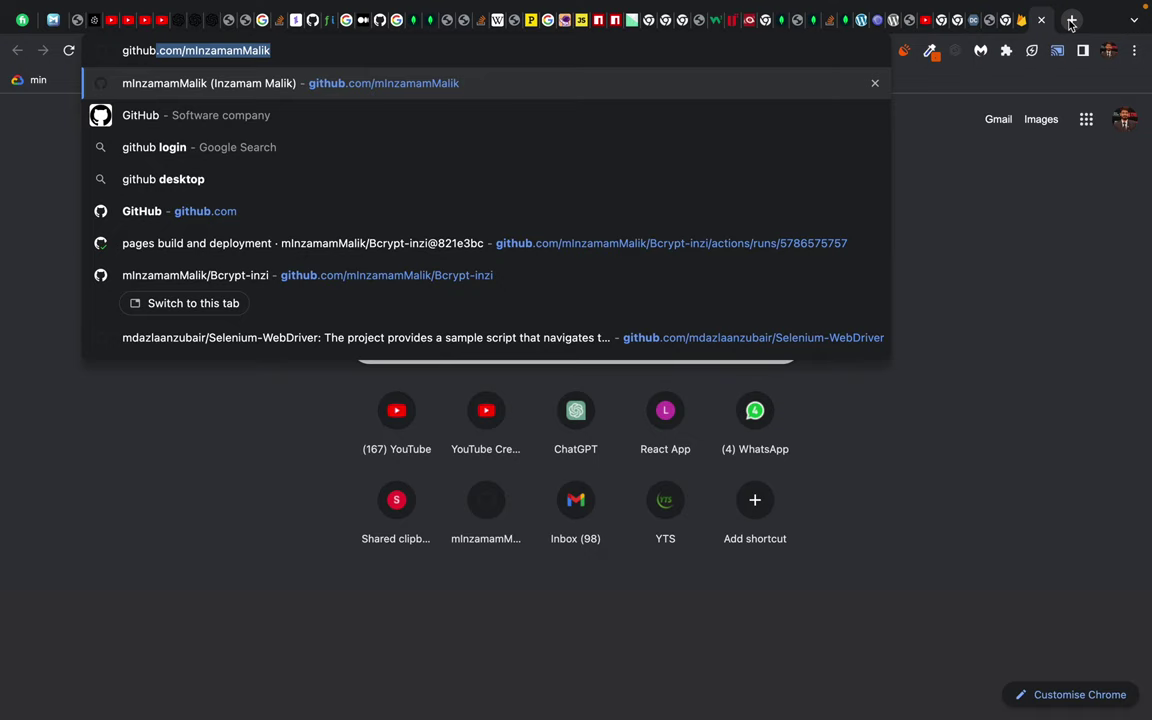
key("BackSpace")
key("BackSpace")
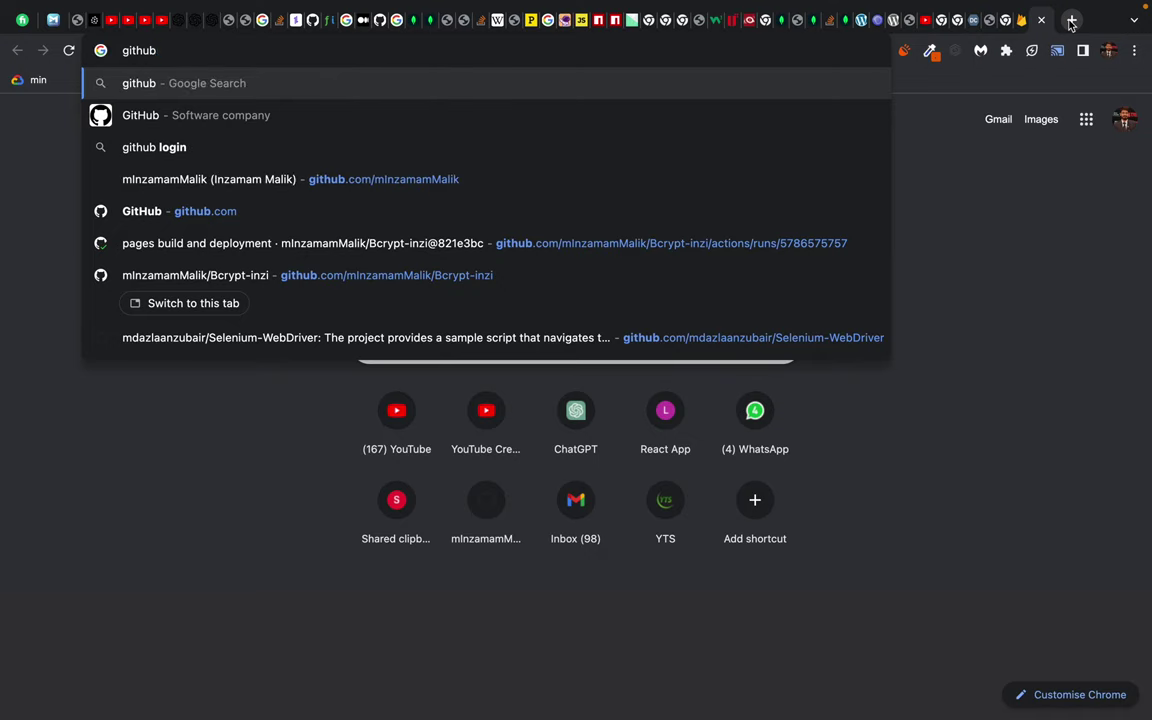
type("host")
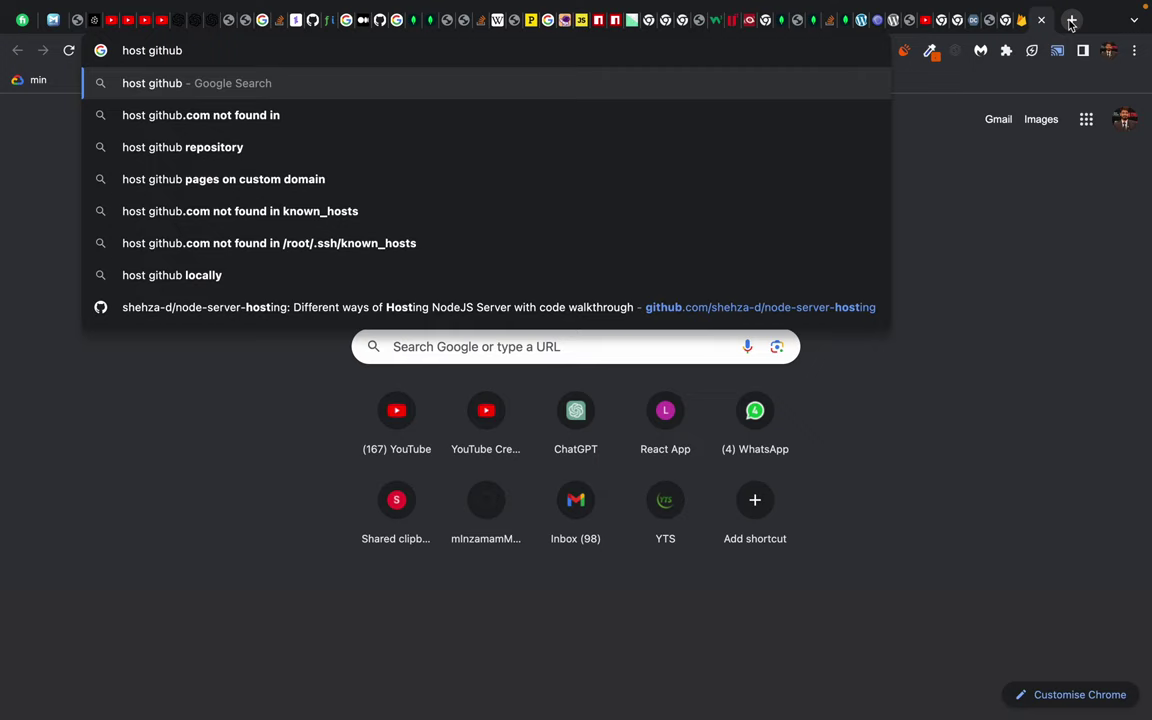
type("react app gi")
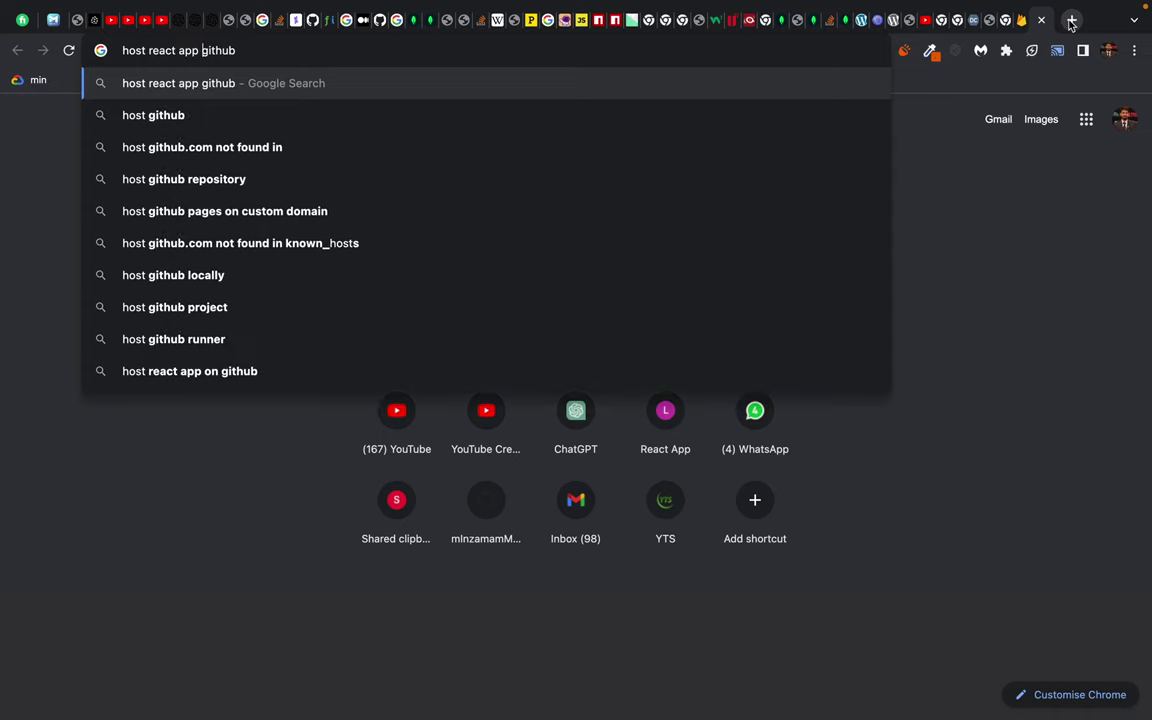
type("thub pages github")
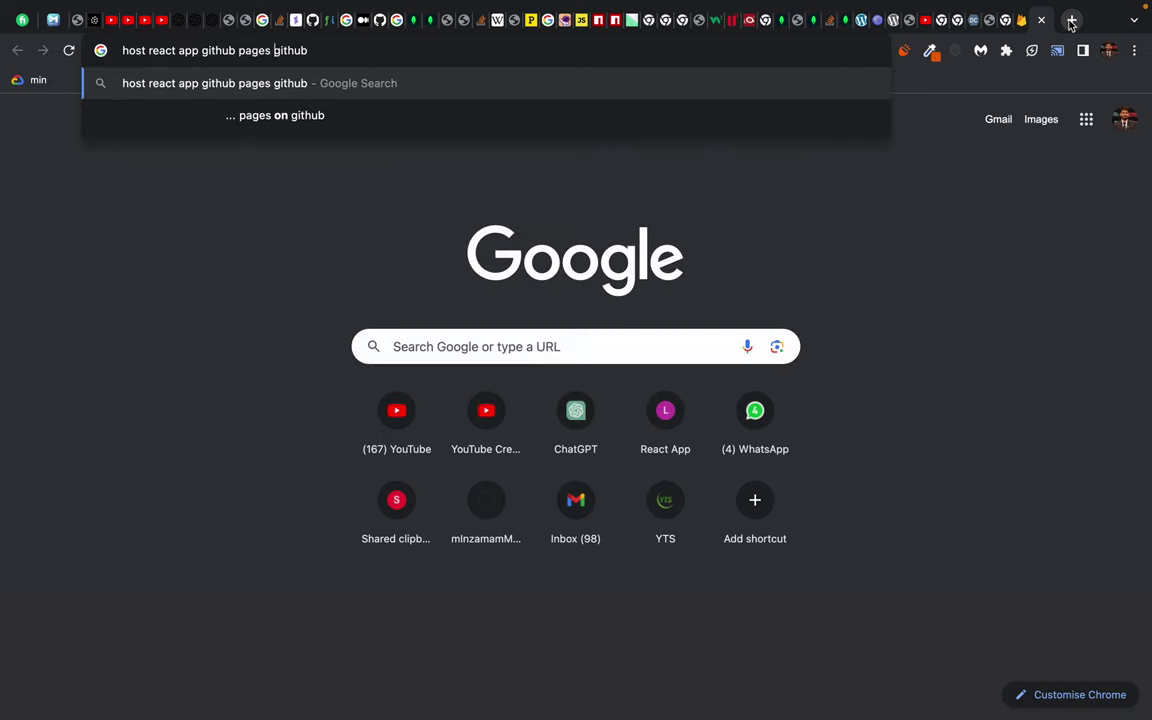
key("shift+End")
key("BackSpace")
key("Return")
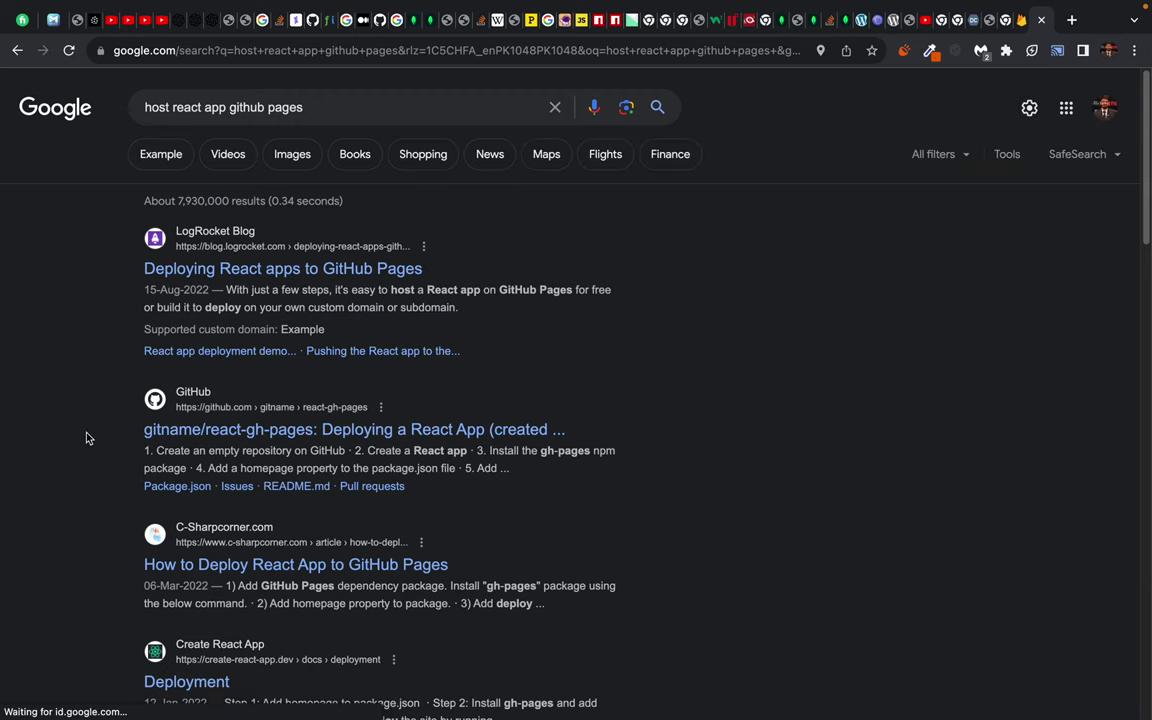
Step: Skim the search results and refine the query to "host react app github pages medium"
scroll(110, 568, "down", 8)
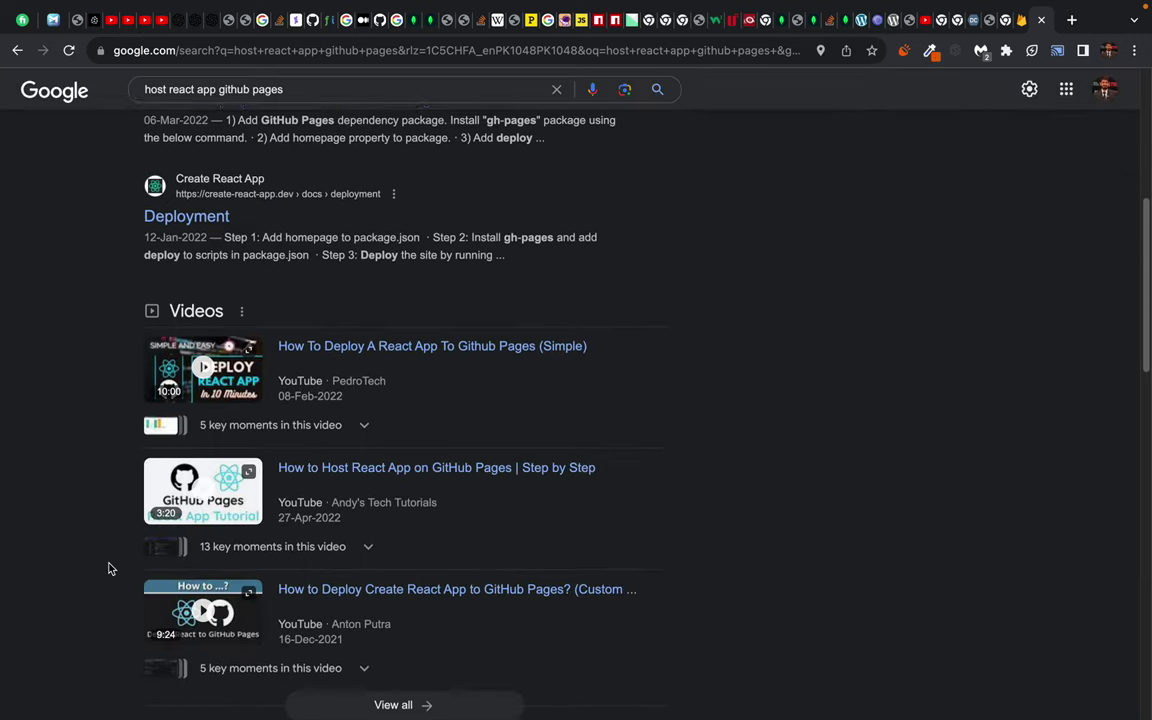
scroll(110, 568, "down", 4)
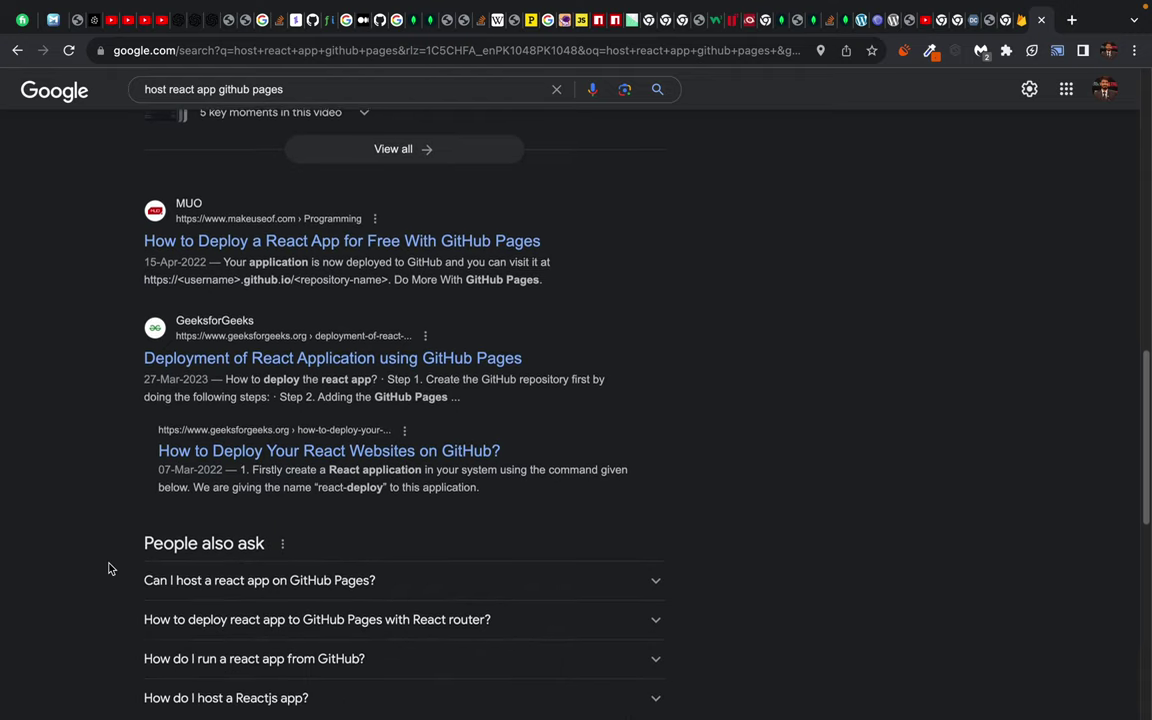
scroll(110, 568, "down", 14)
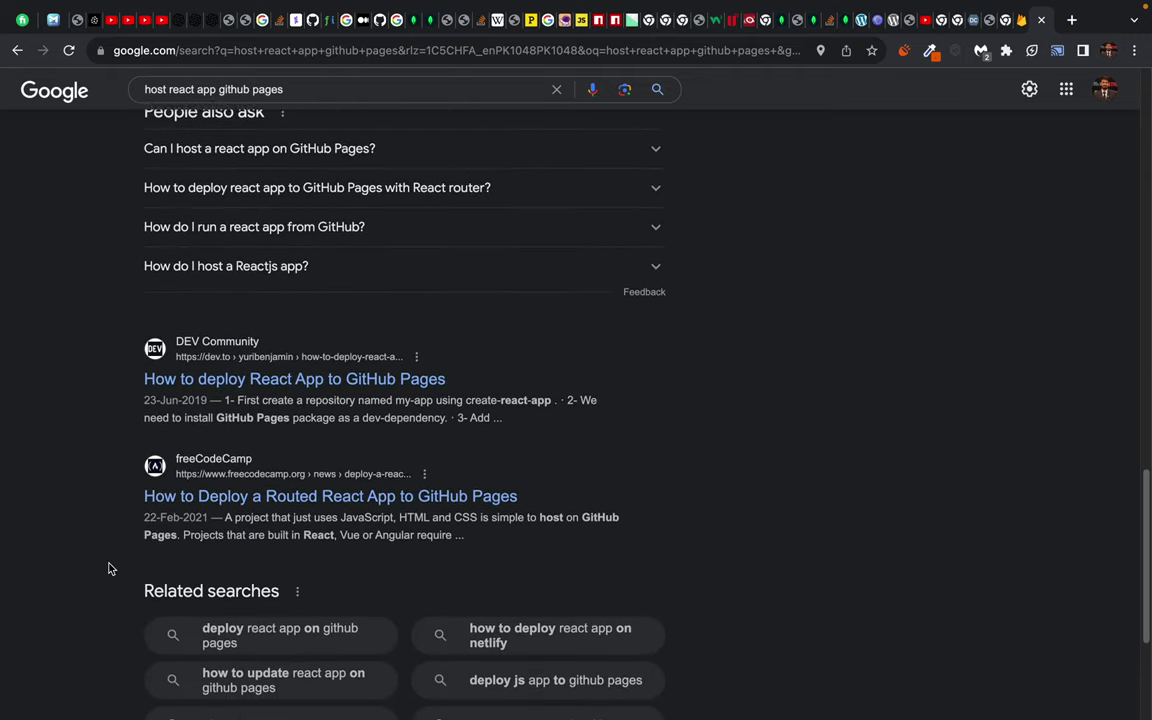
scroll(110, 568, "up", 20)
left_click(296, 107)
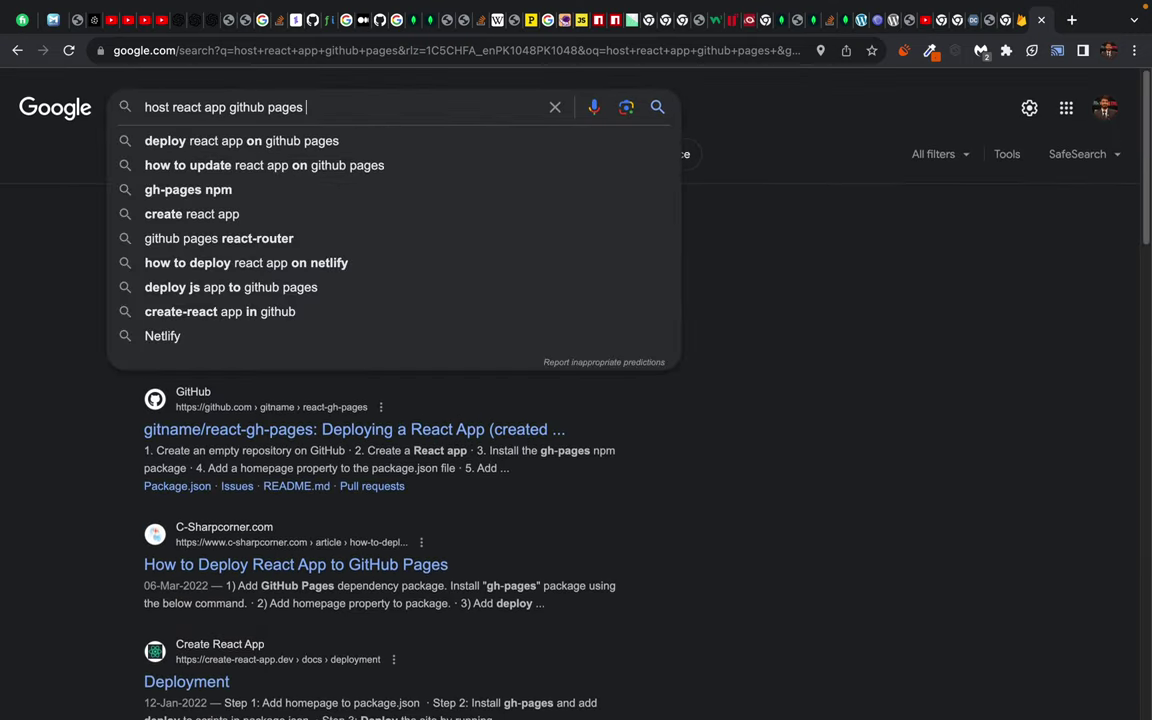
type("medium")
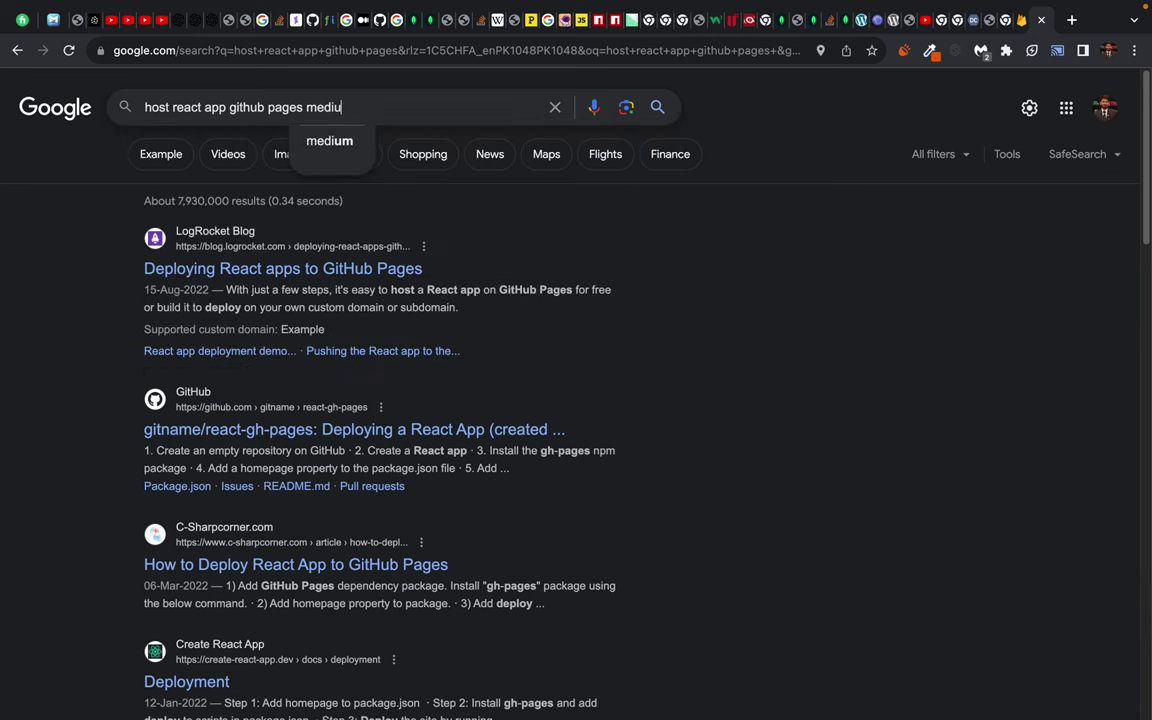
key("Return")
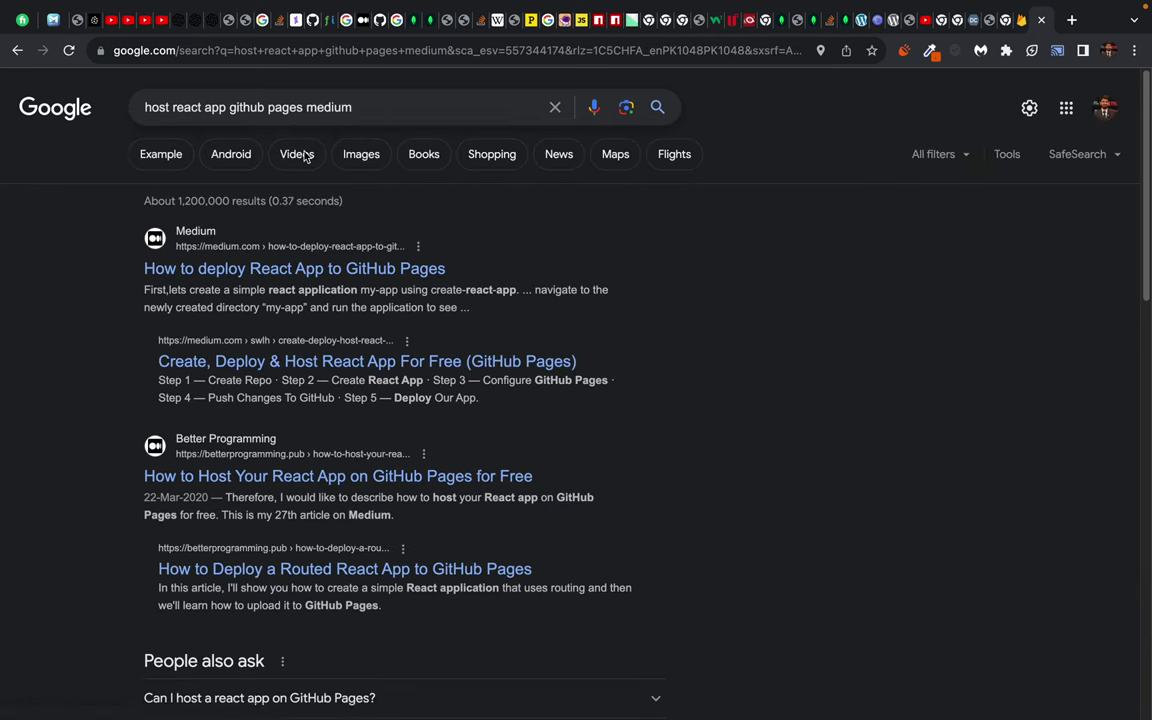
Step: Open the Medium article "How to deploy React App to GitHub Pages" and skim its setup, package.json, repository and deployment sections
left_click(257, 272)
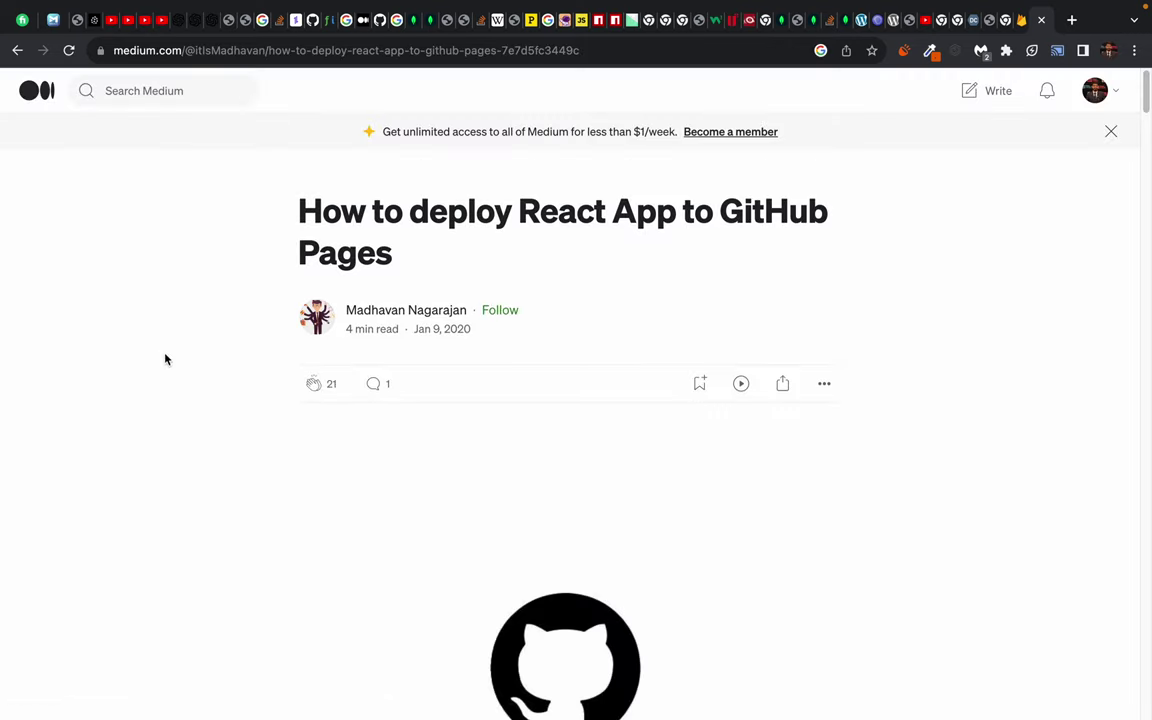
scroll(246, 571, "down", 1)
scroll(246, 571, "down", 15)
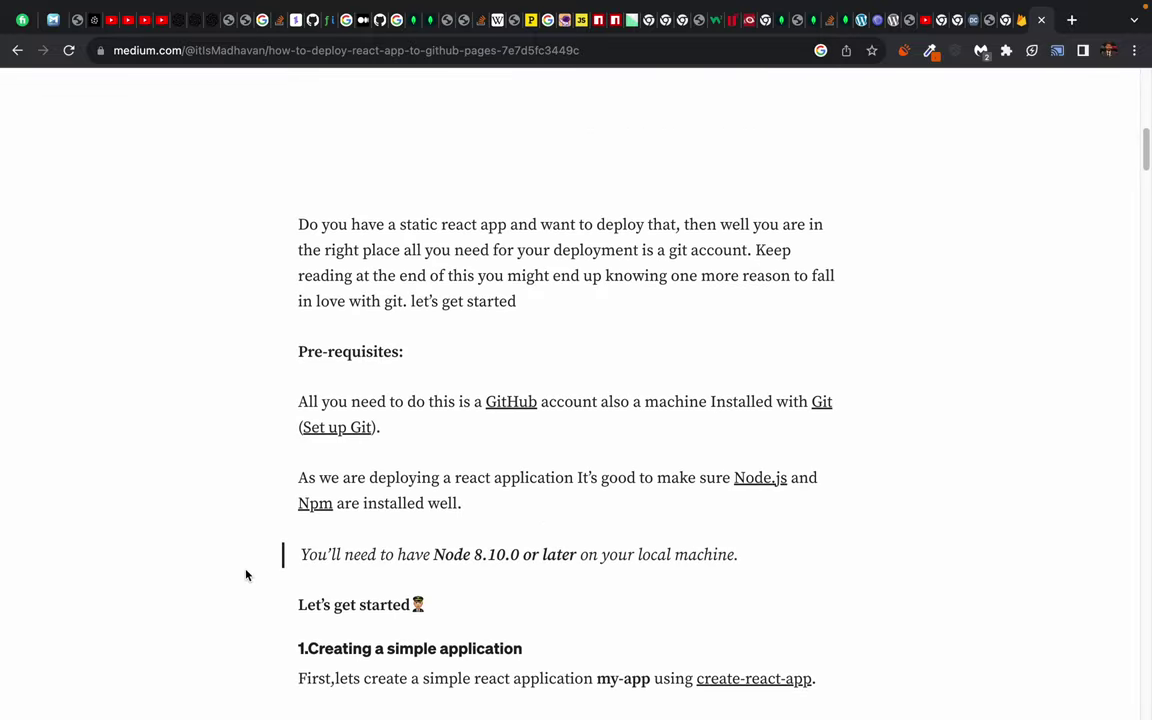
scroll(246, 575, "down", 10)
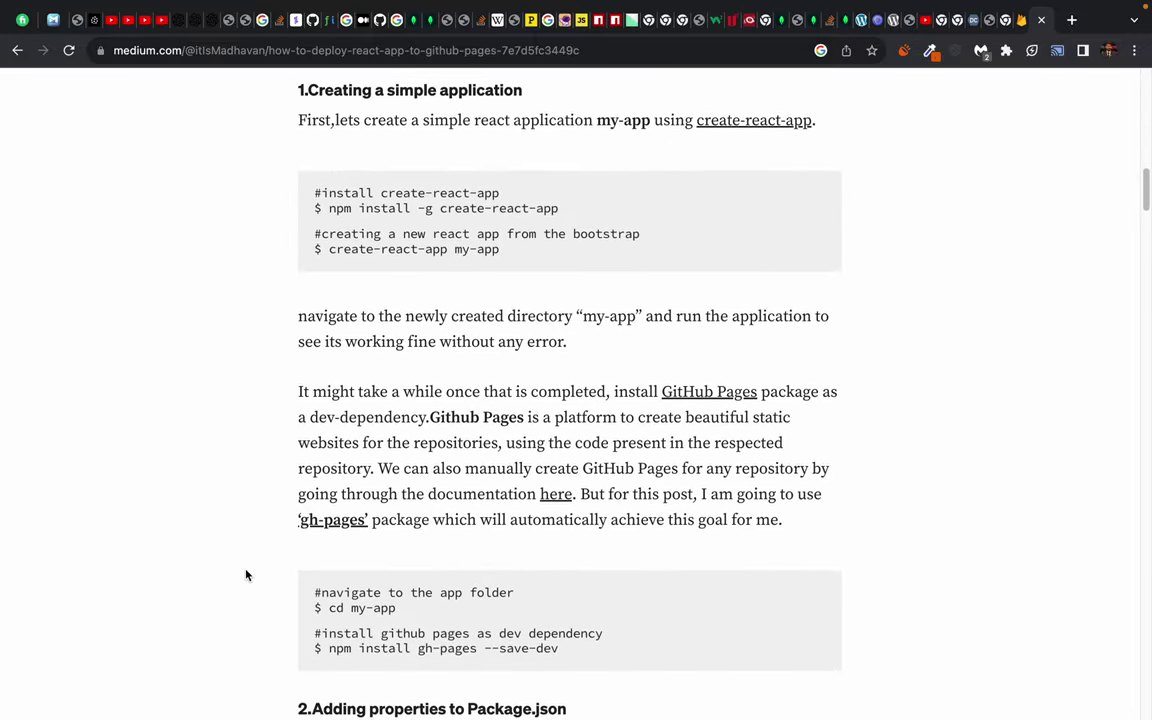
scroll(246, 575, "down", 6)
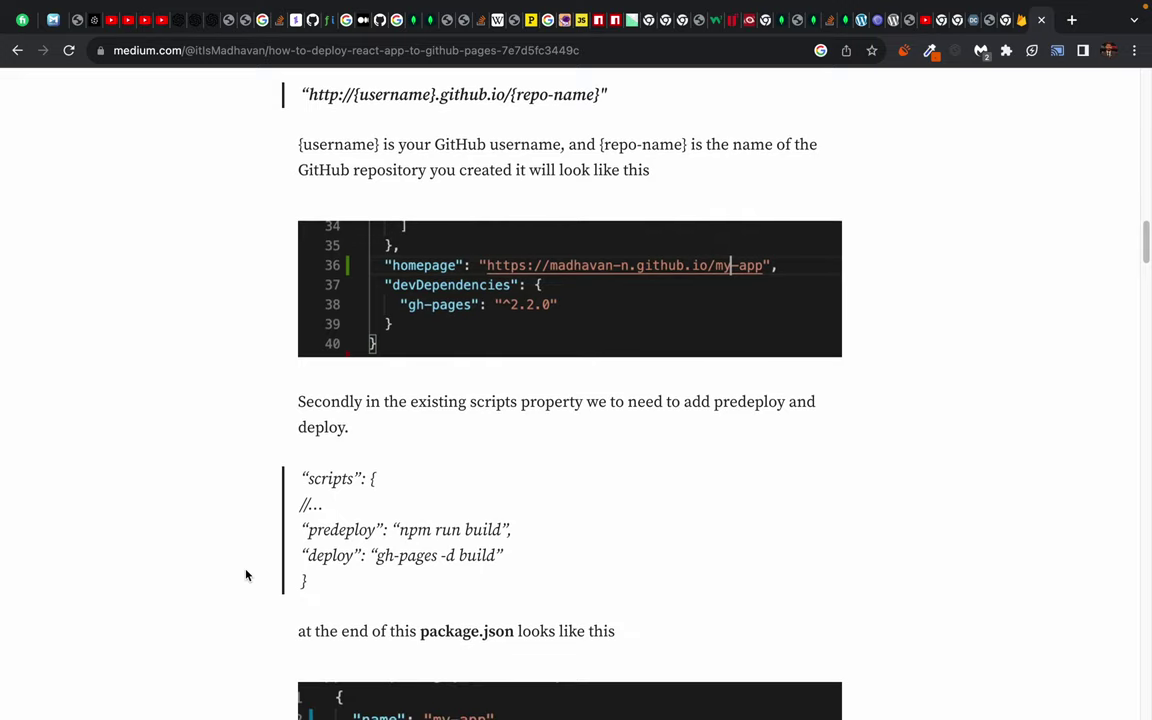
scroll(246, 575, "down", 1)
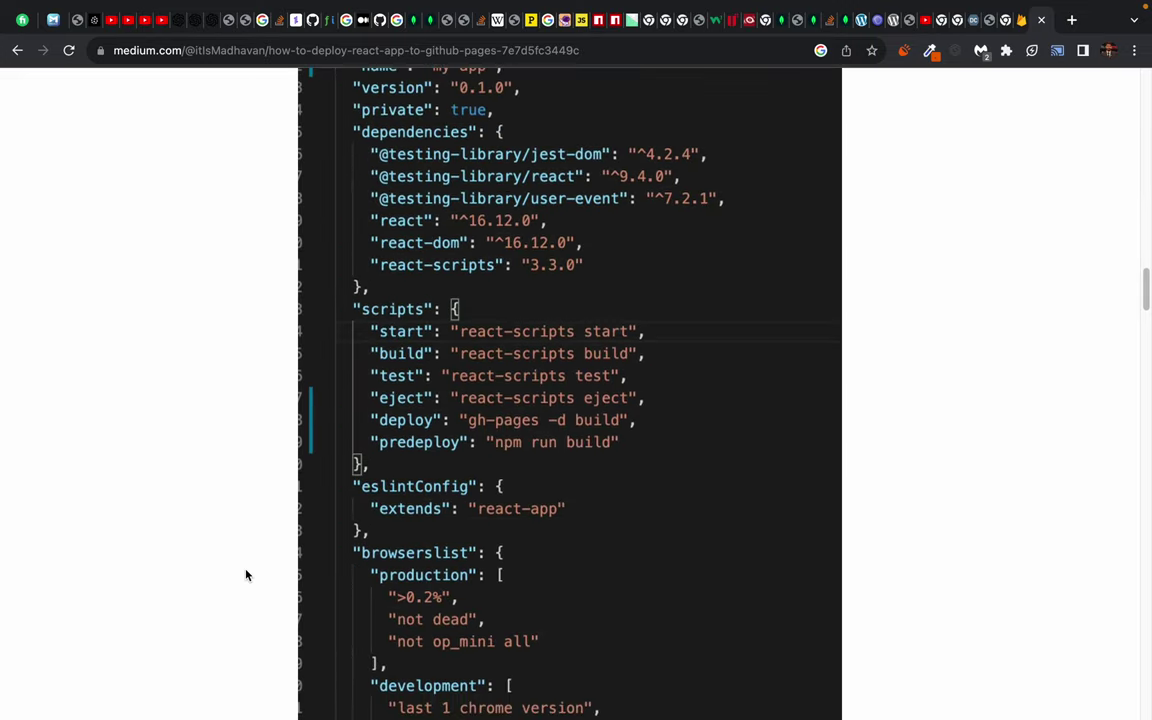
scroll(246, 575, "down", 15)
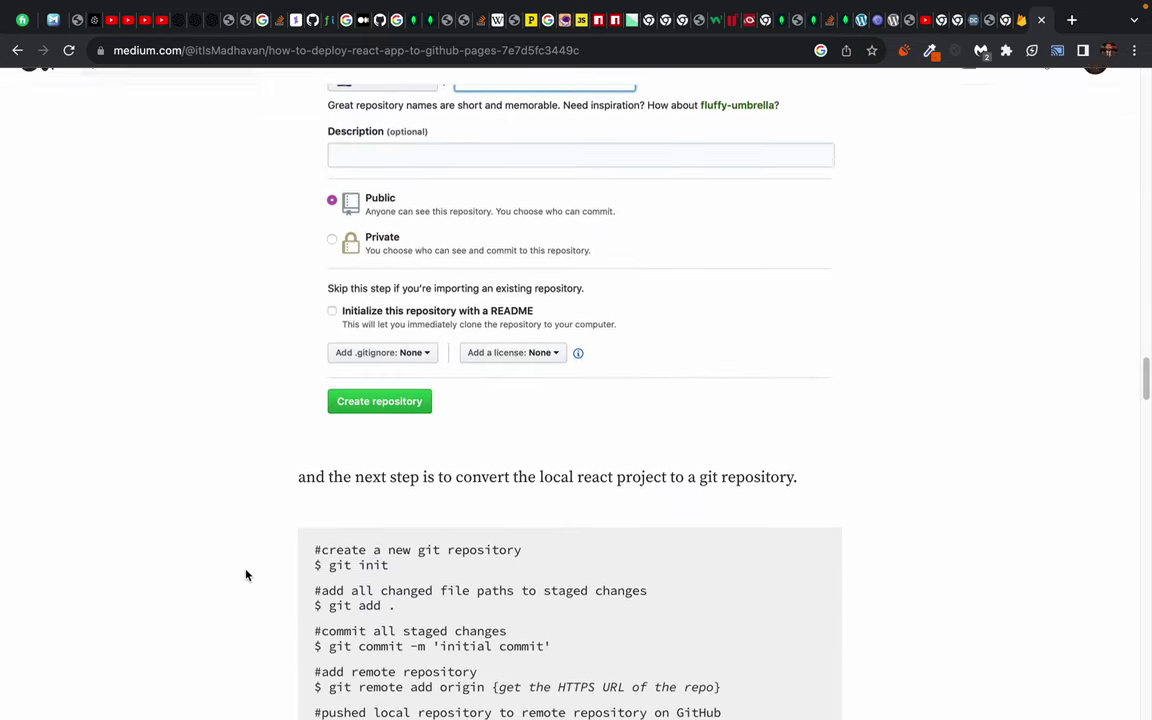
scroll(246, 575, "down", 15)
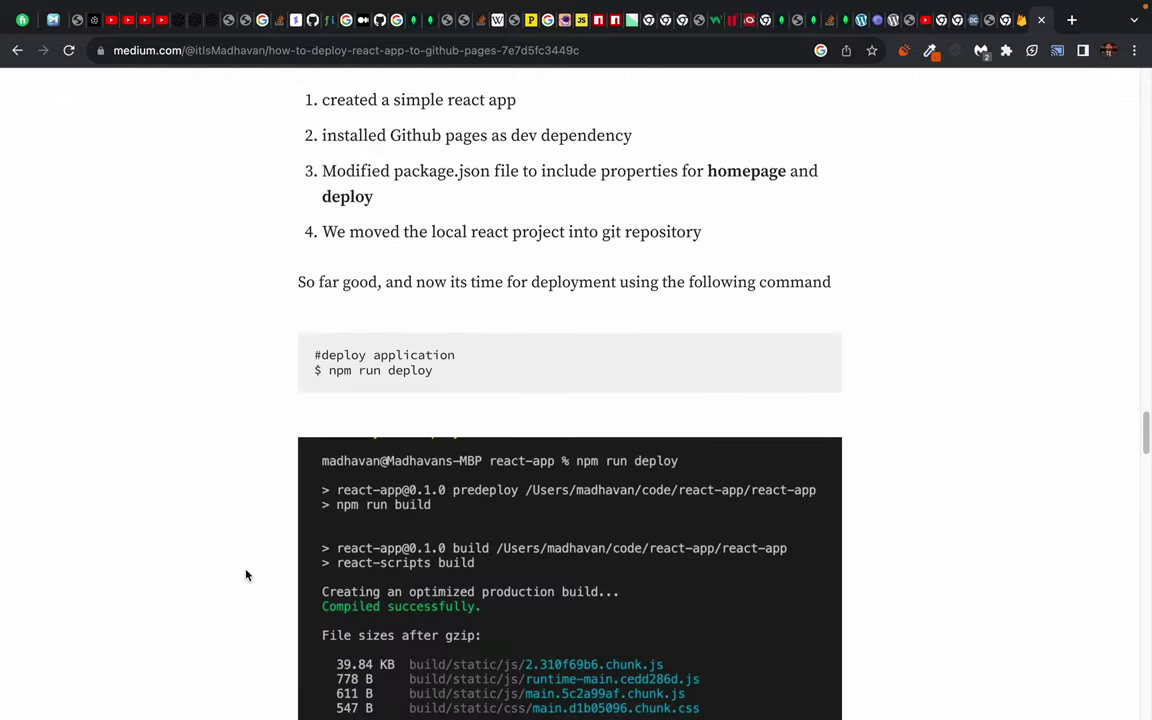
scroll(246, 575, "down", 10)
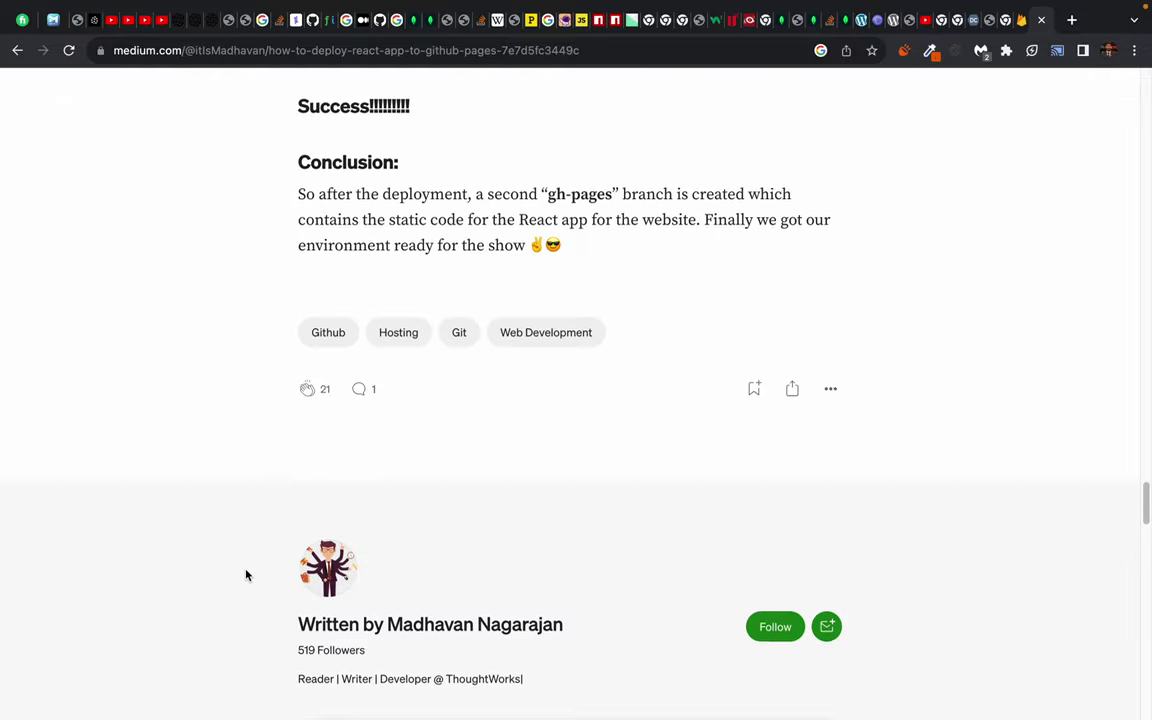
scroll(246, 575, "up", 20)
scroll(246, 575, "up", 20)
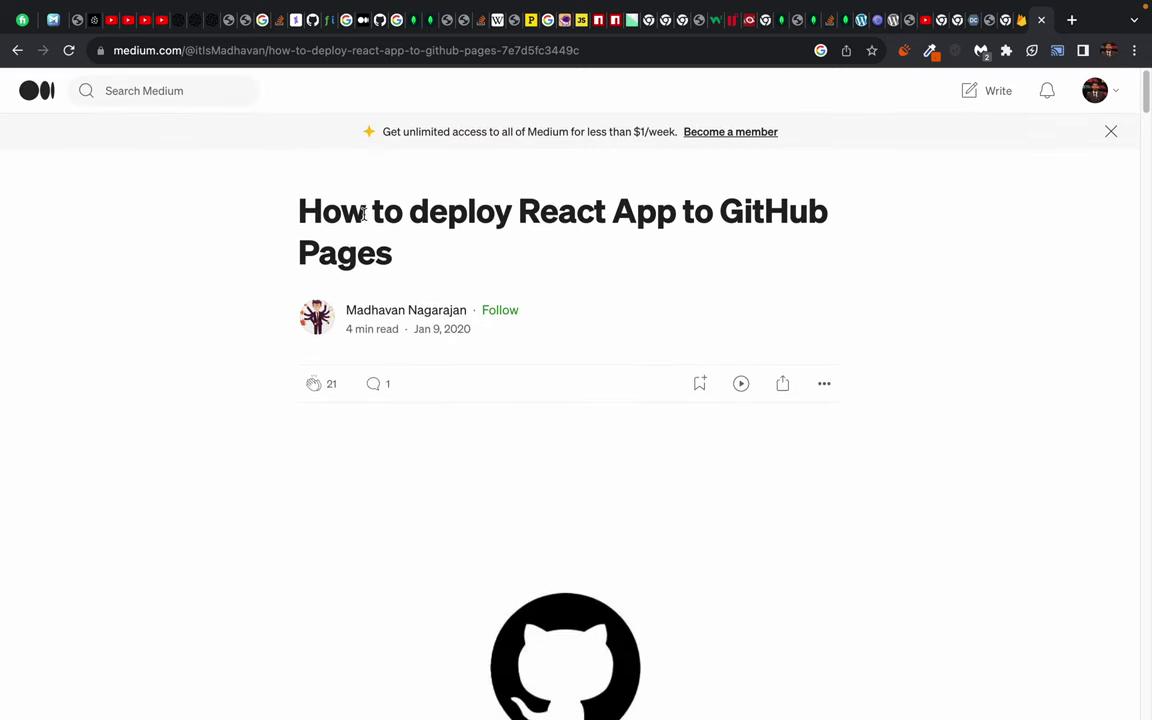
Step: Return to the search results and open Better Programming's "How to Host Your React App on GitHub Pages for Free"
scroll(172, 445, "left", 5)
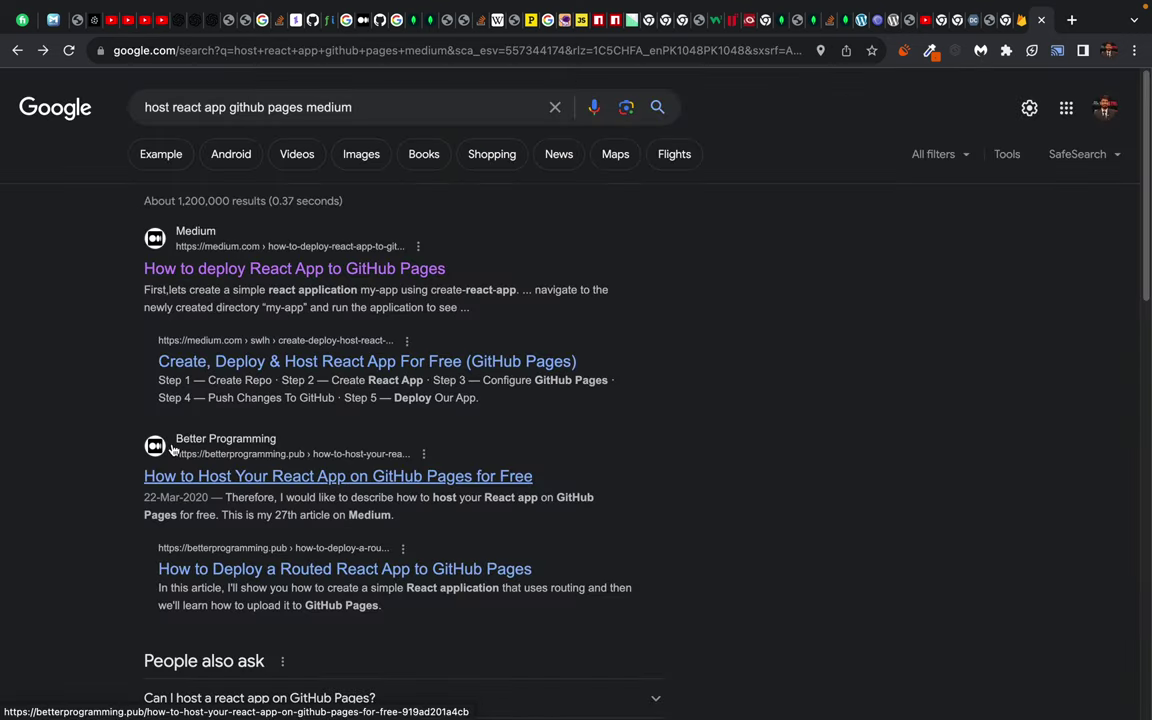
scroll(140, 470, "down", 1)
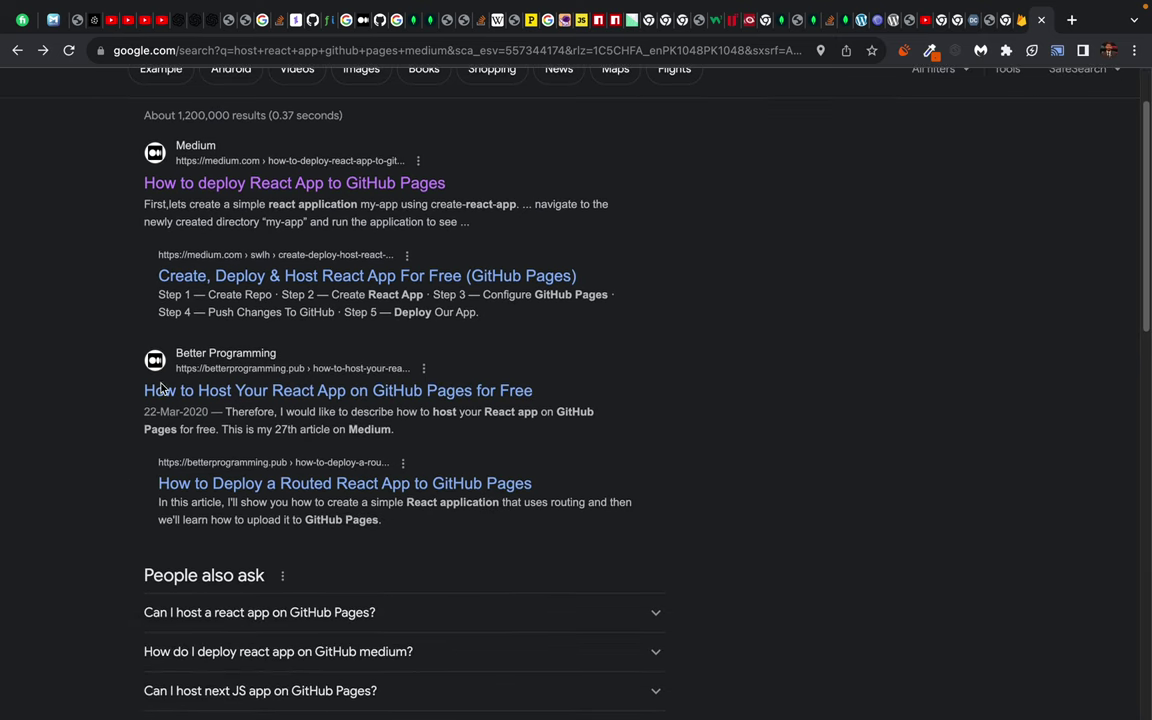
left_click(278, 398)
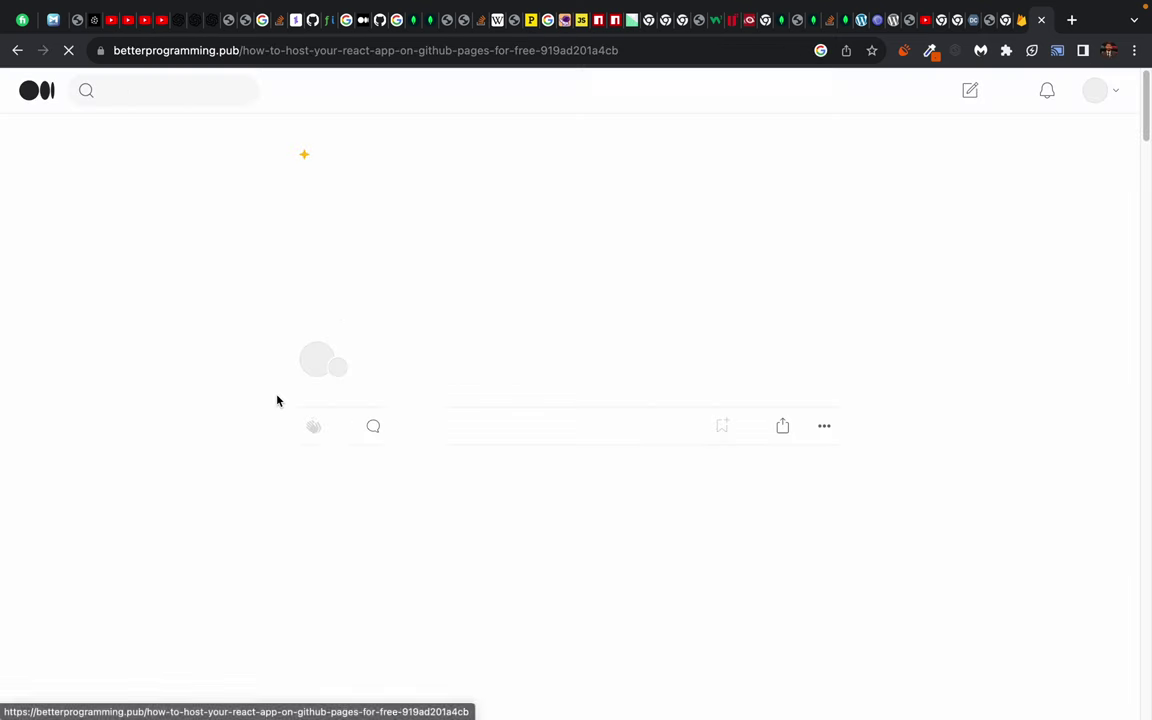
Step: Skim the article's introduction, repository setup and deployment sections, and return to the search results
scroll(157, 506, "down", 15)
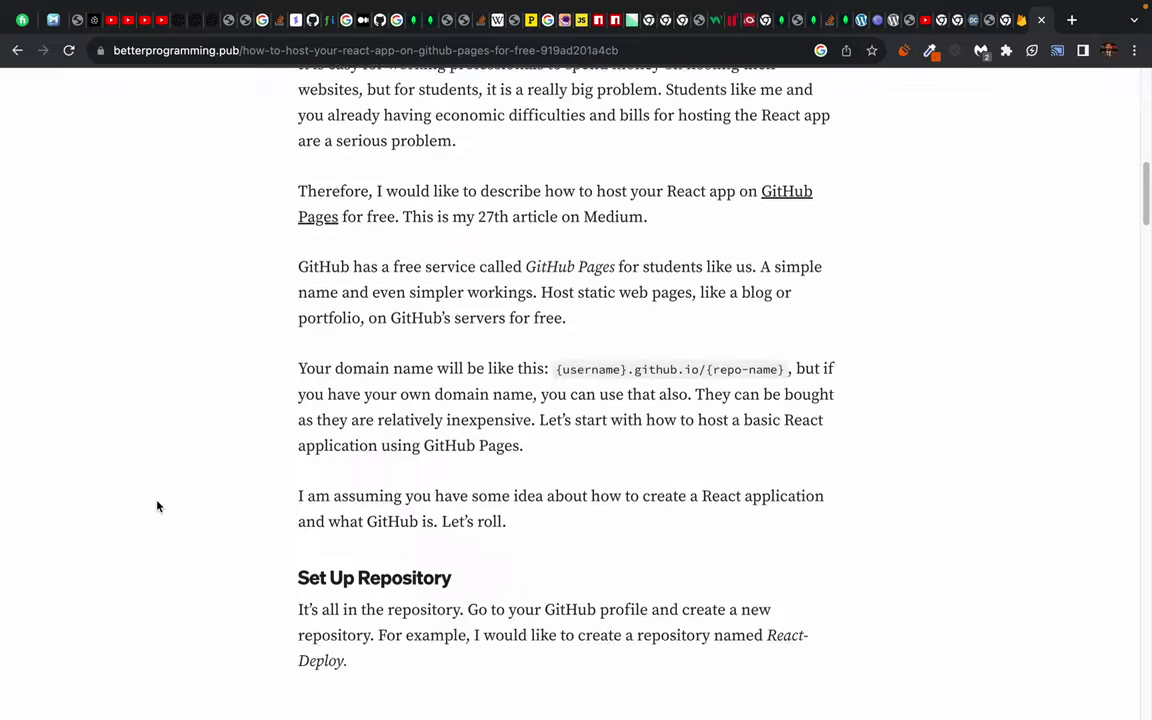
scroll(157, 506, "down", 13)
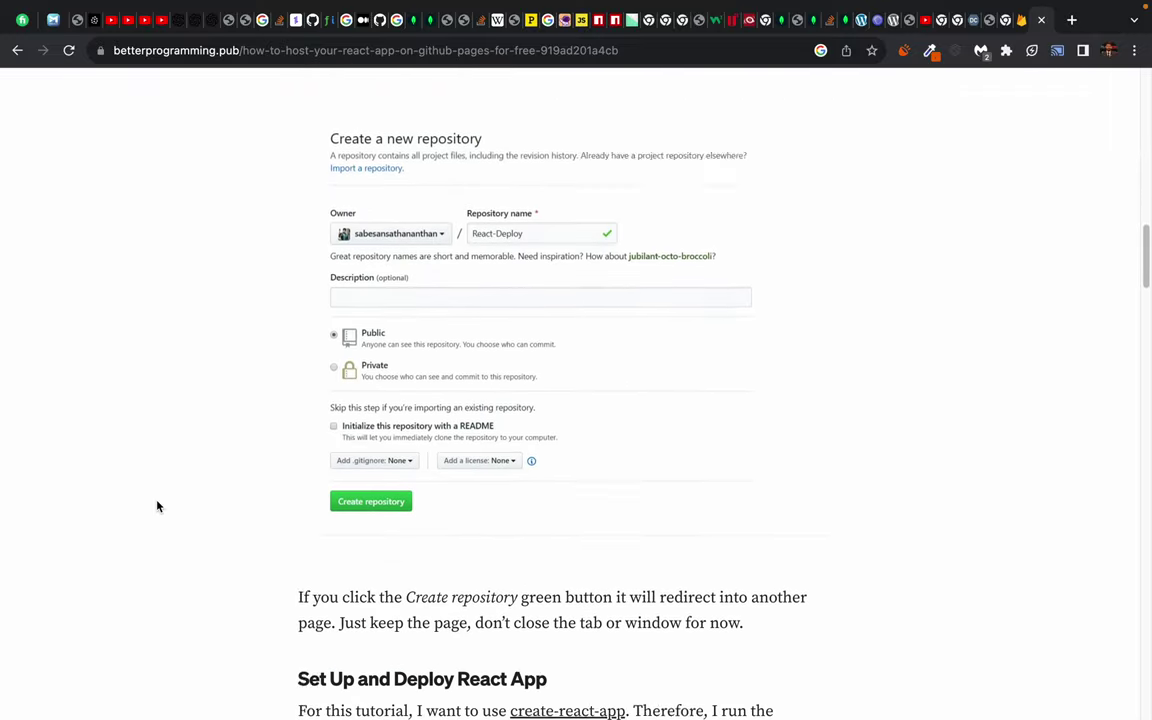
scroll(157, 506, "down", 10)
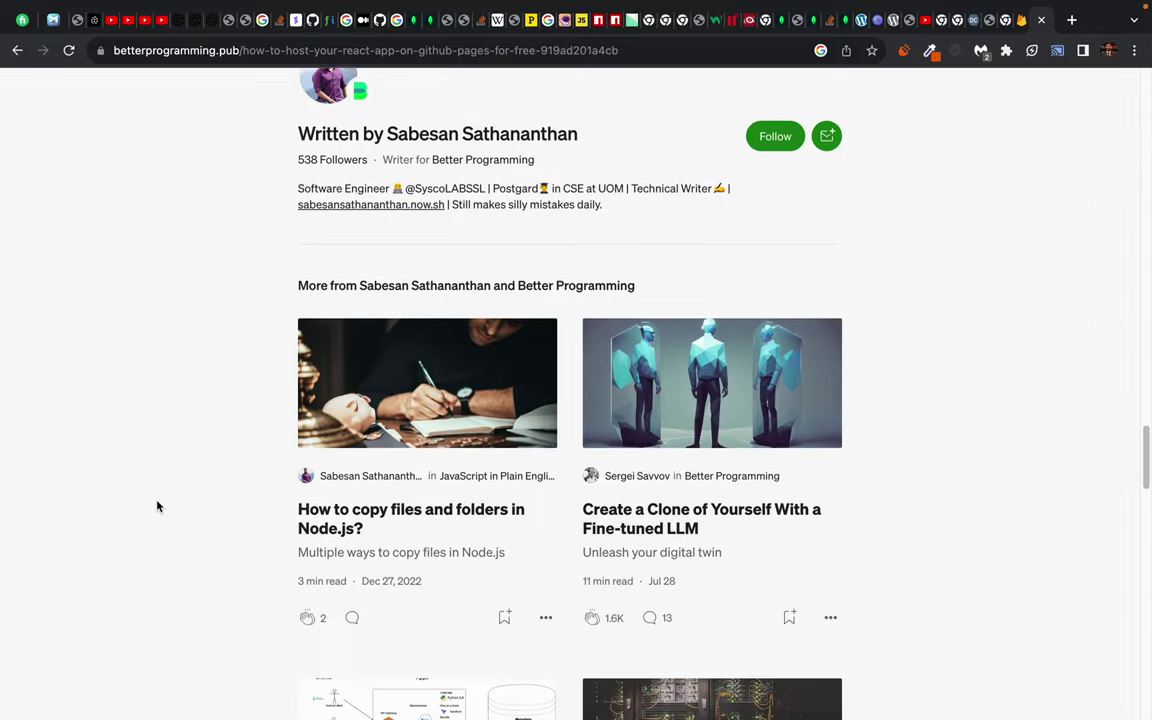
scroll(157, 506, "left", 5)
Step: Open JavaScript in Plain English's "How to Deploy Your React App with Routes on GitHub" article and skim its repository setup
scroll(62, 645, "down", 5)
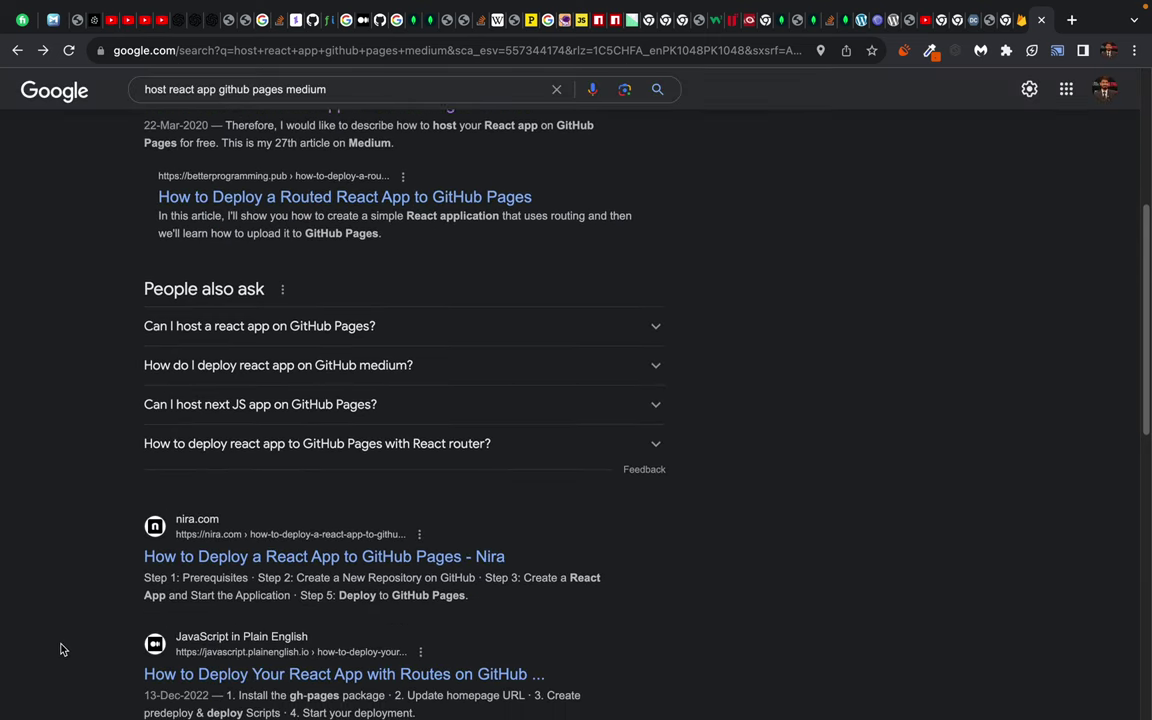
scroll(110, 480, "down", 1)
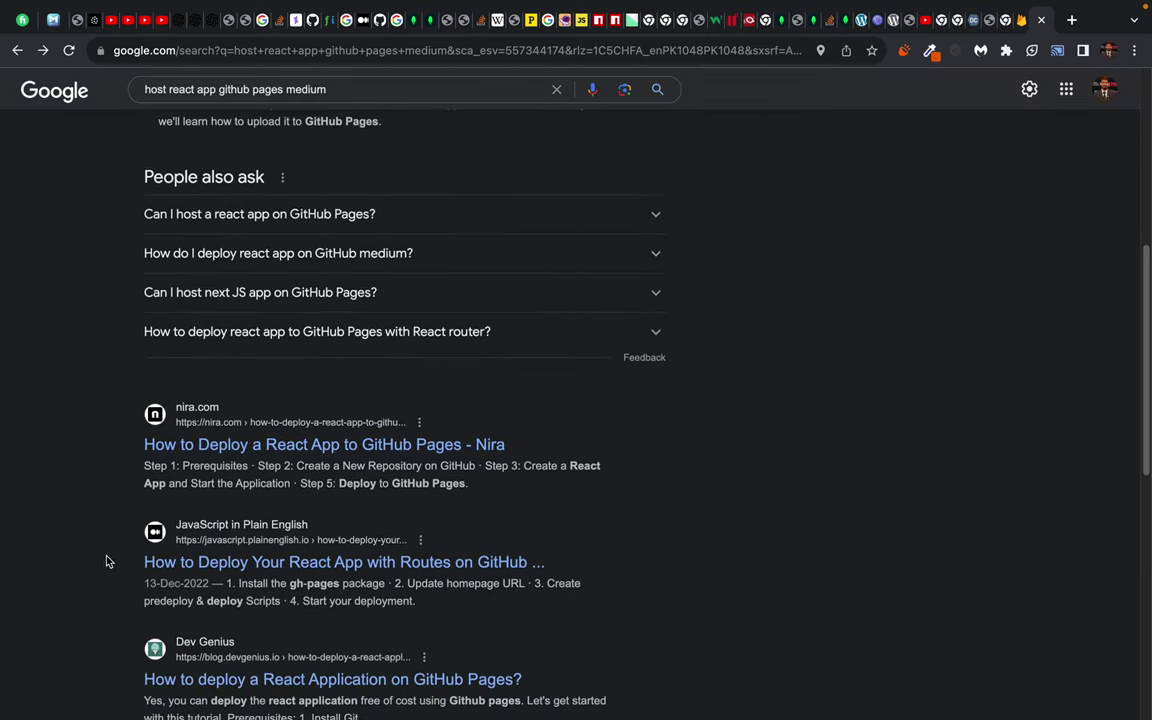
scroll(118, 589, "down", 2)
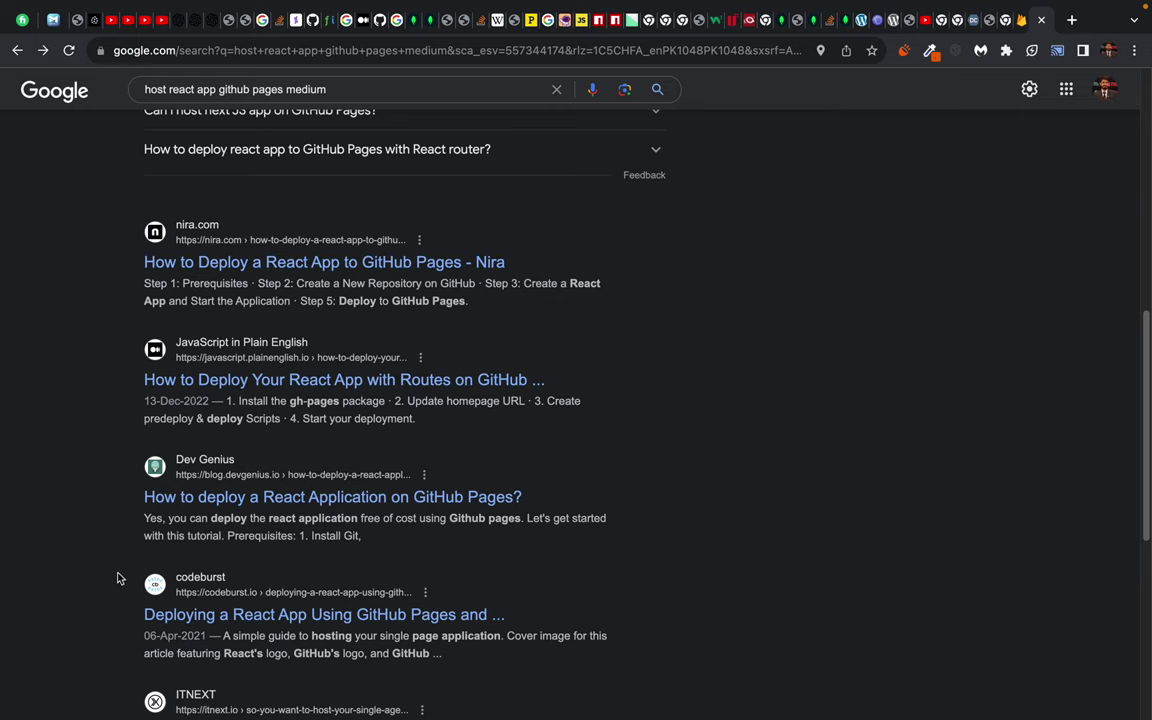
left_click(253, 381)
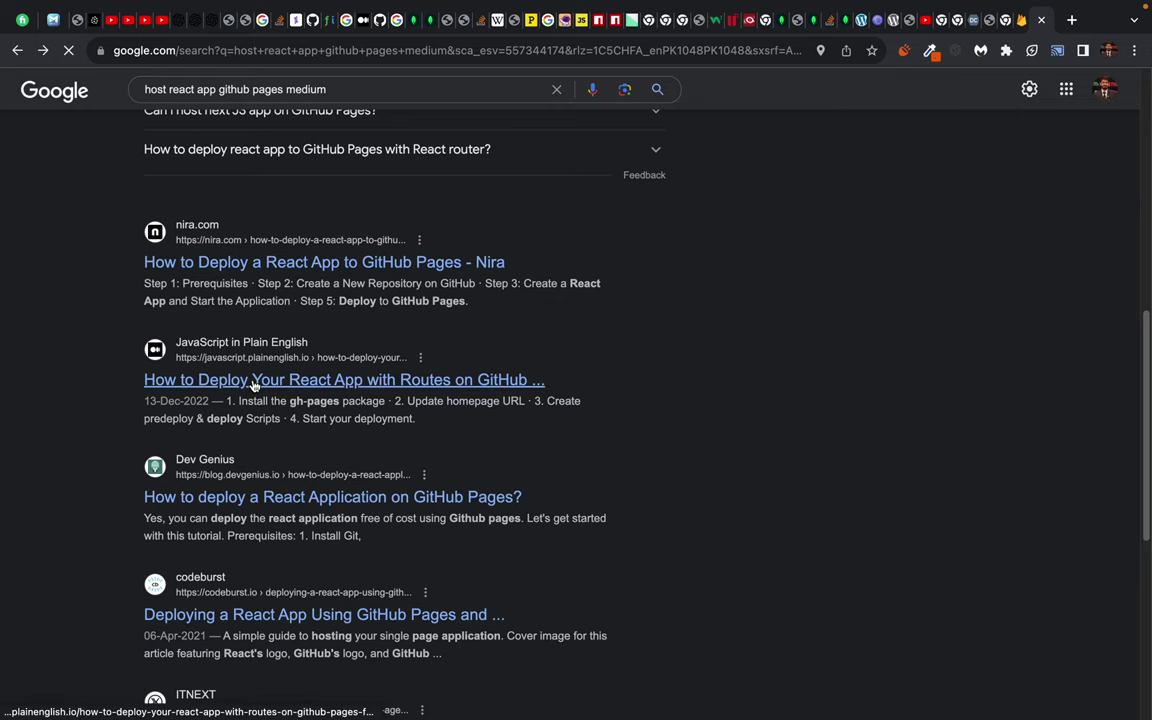
scroll(170, 490, "down", 3)
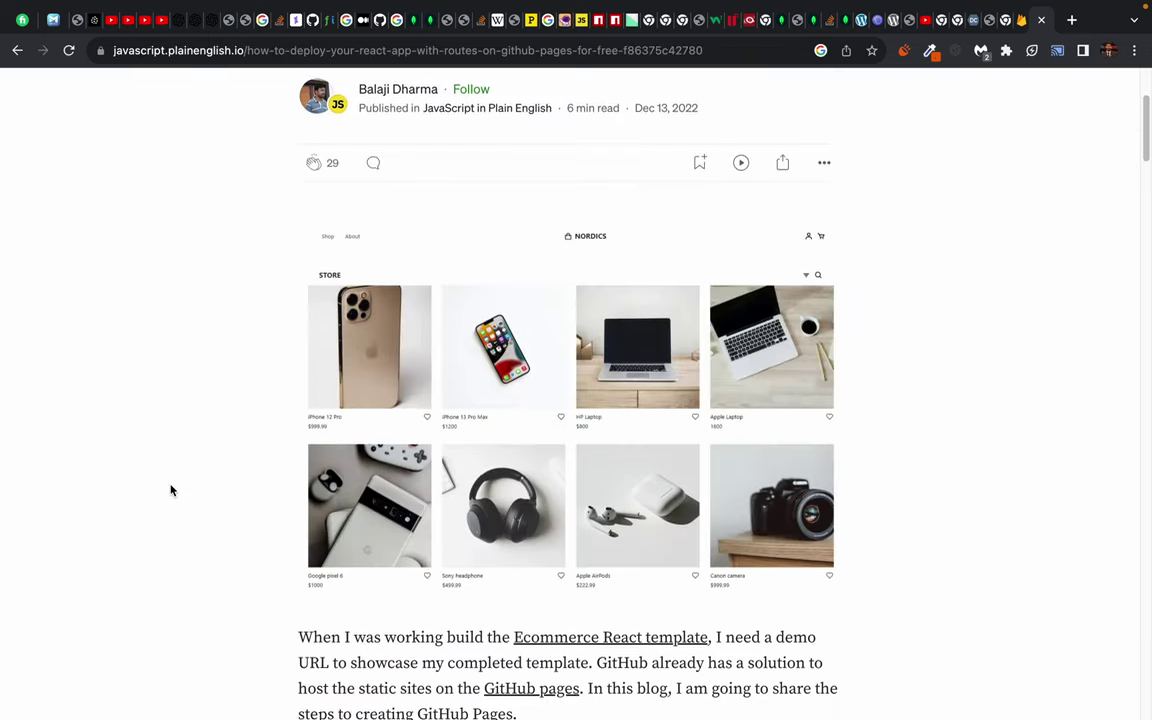
scroll(171, 490, "down", 9)
scroll(637, 455, "down", 3)
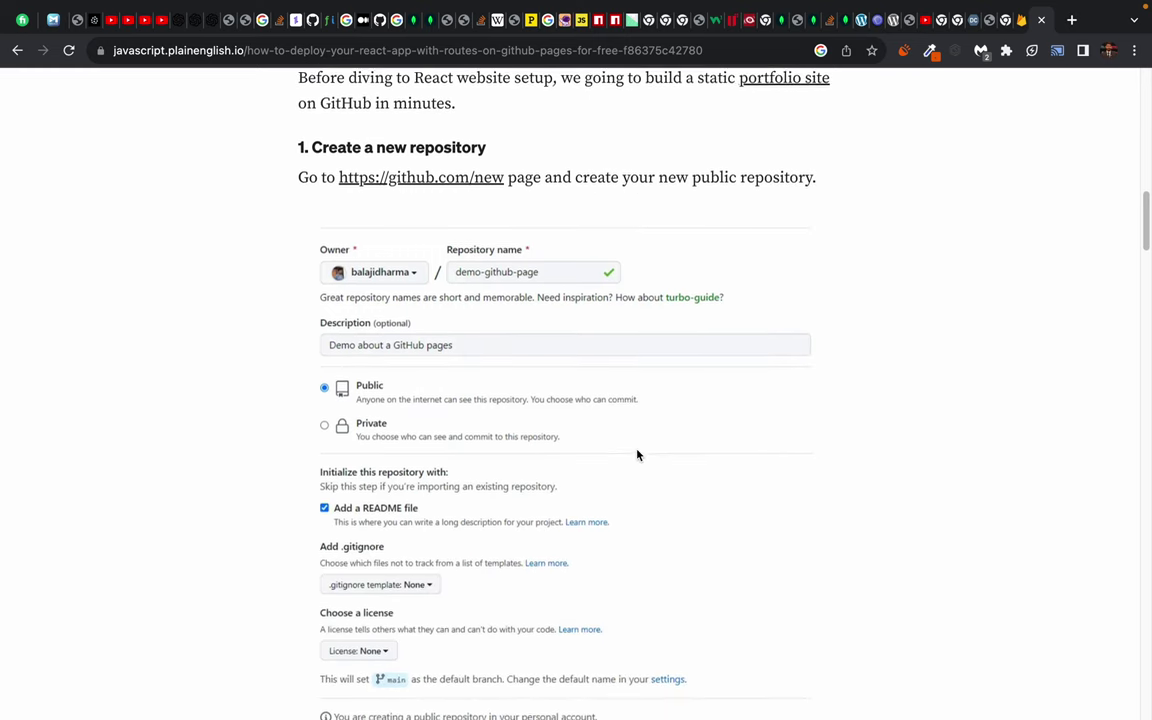
Step: Close the article and look through the recent and full project lists in the Firebase console
left_click(1043, 21)
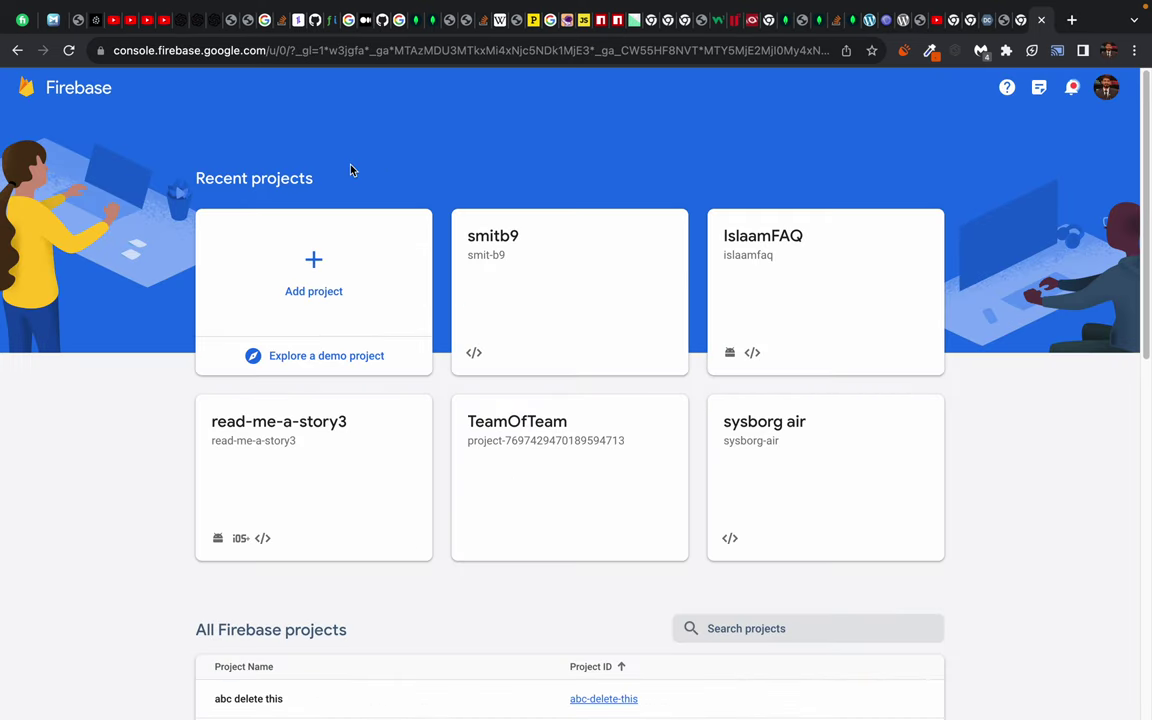
key("ctrl+a")
scroll(1035, 398, "down", 6)
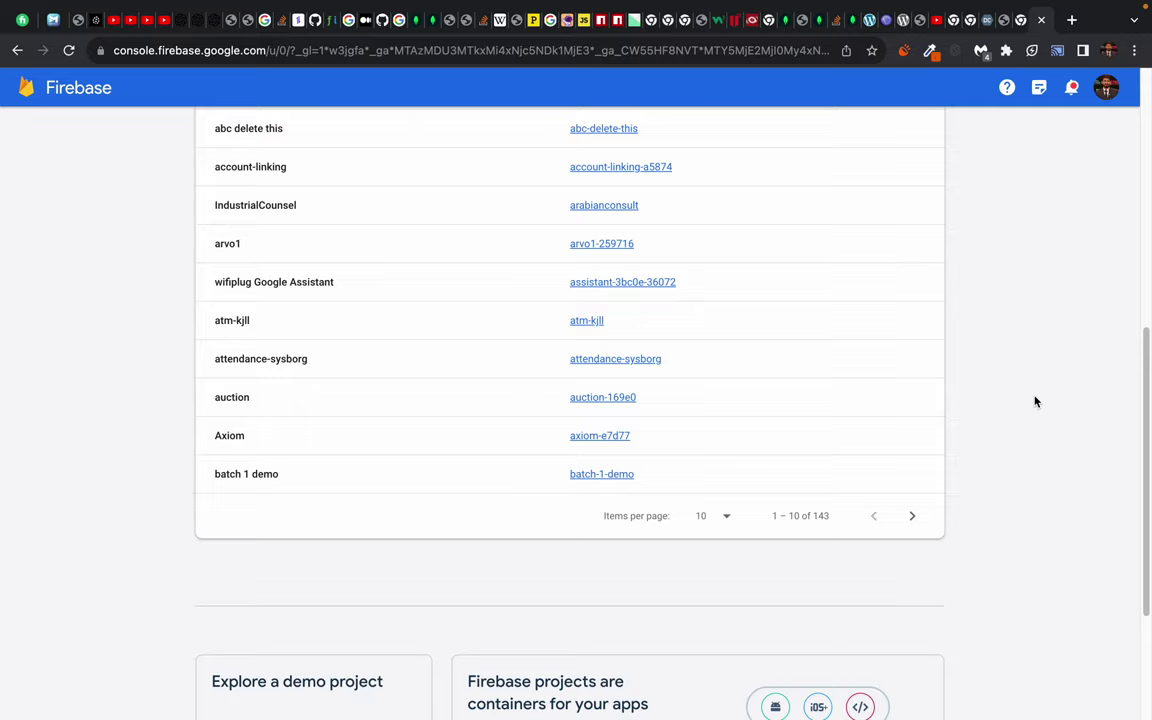
scroll(1000, 330, "up", 6)
left_click(969, 259)
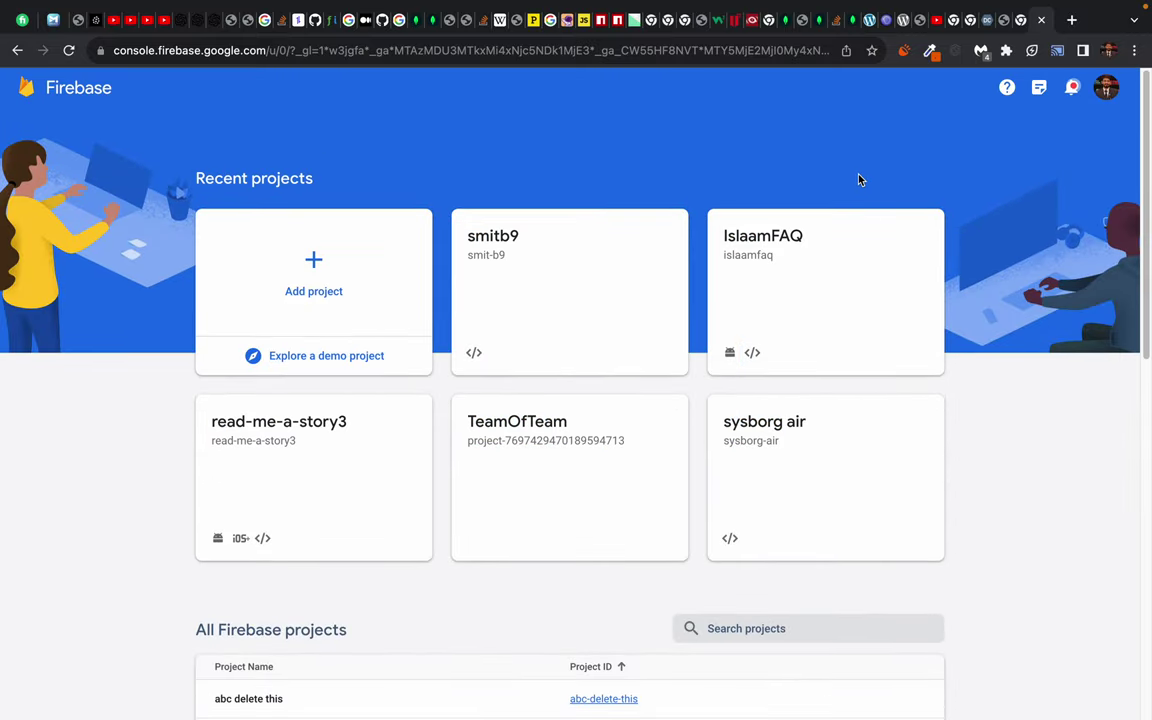
Step: Open the smitb9 project's Hosting dashboard and review its domains, release history and preview channels
left_click(493, 238)
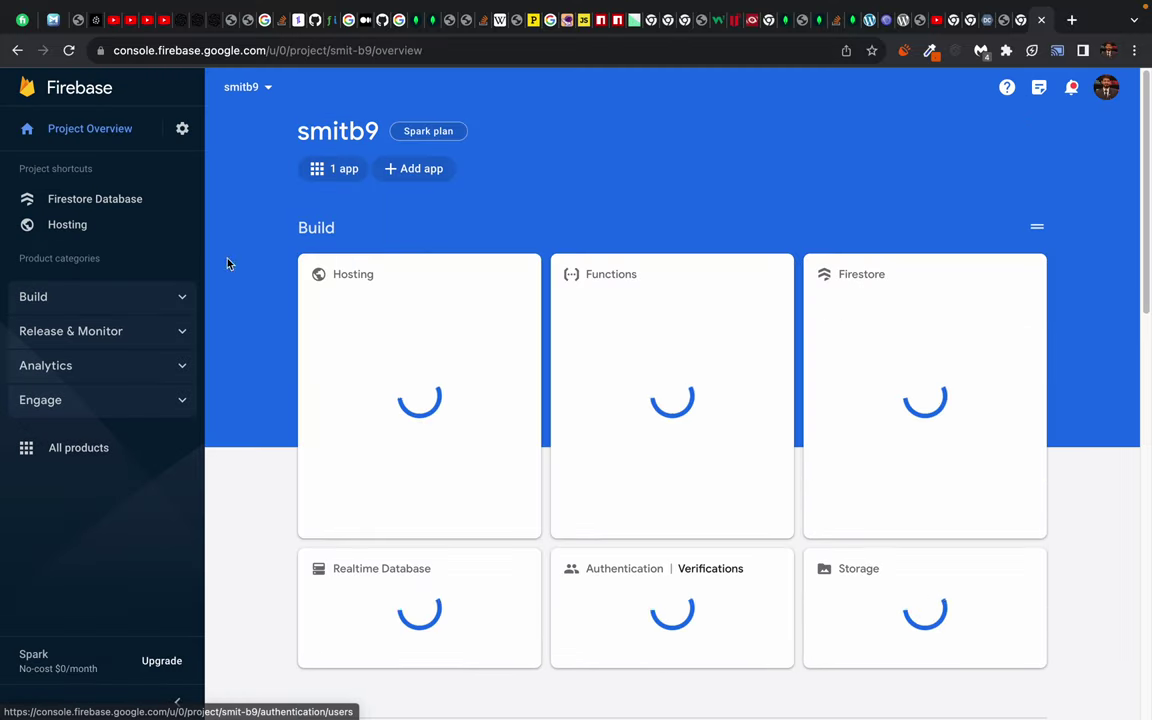
left_click(60, 227)
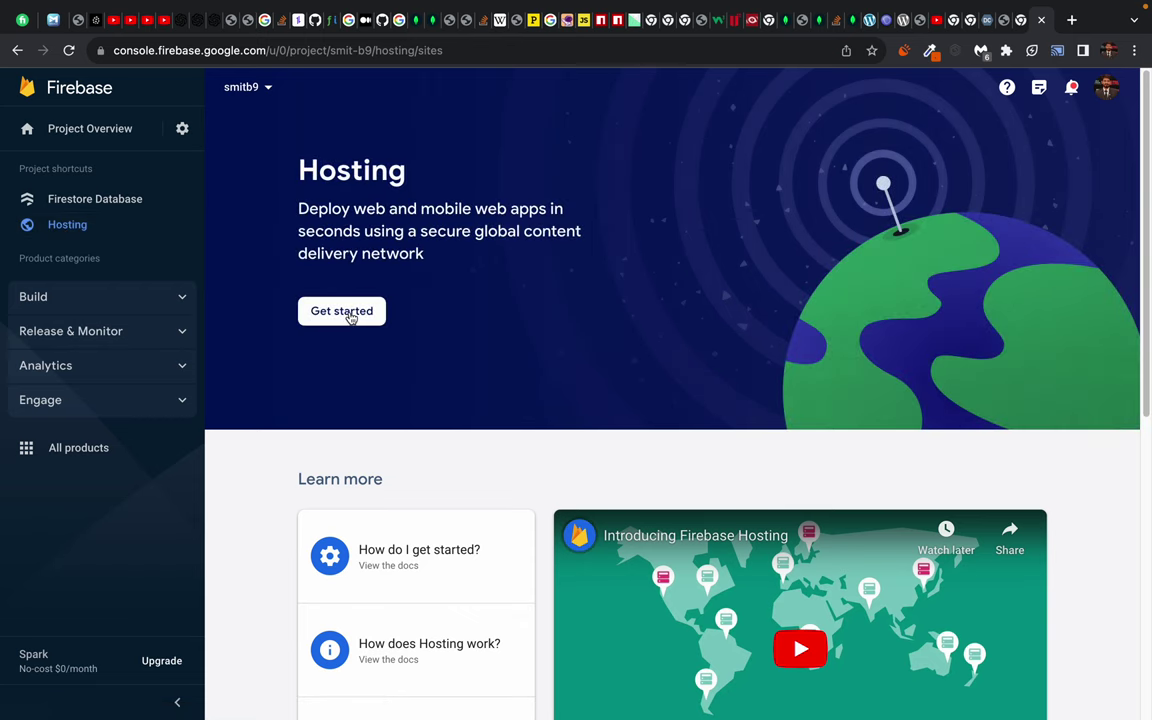
left_click(350, 316)
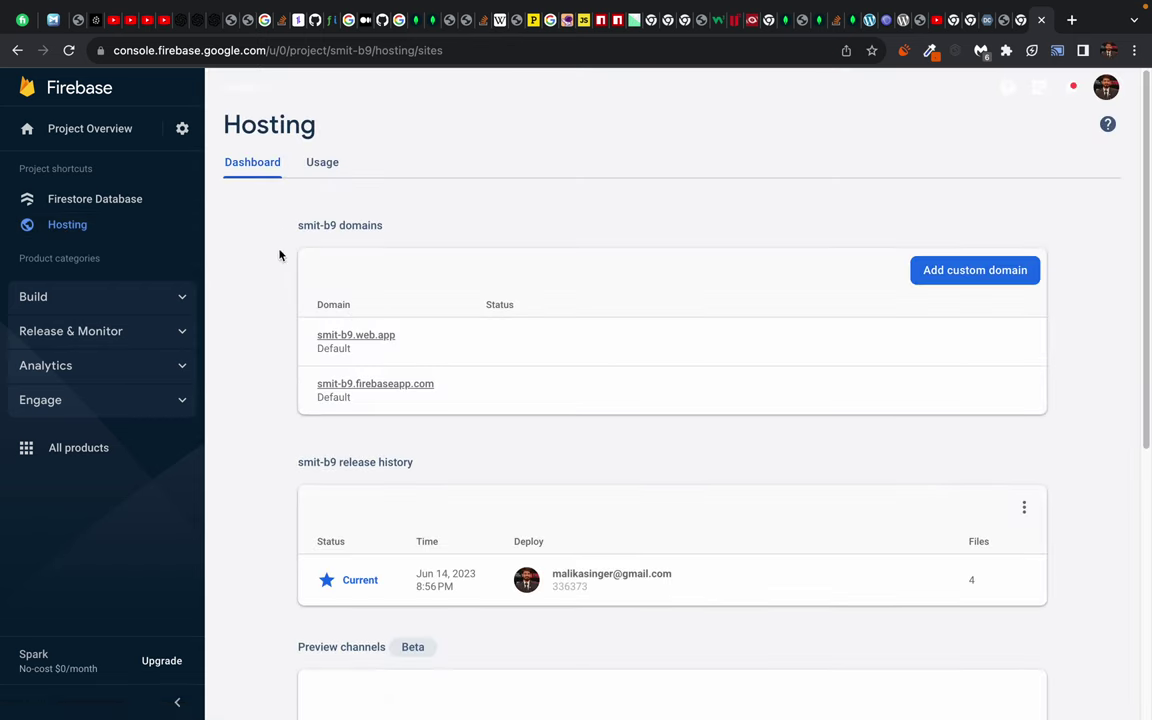
scroll(247, 257, "left", 5)
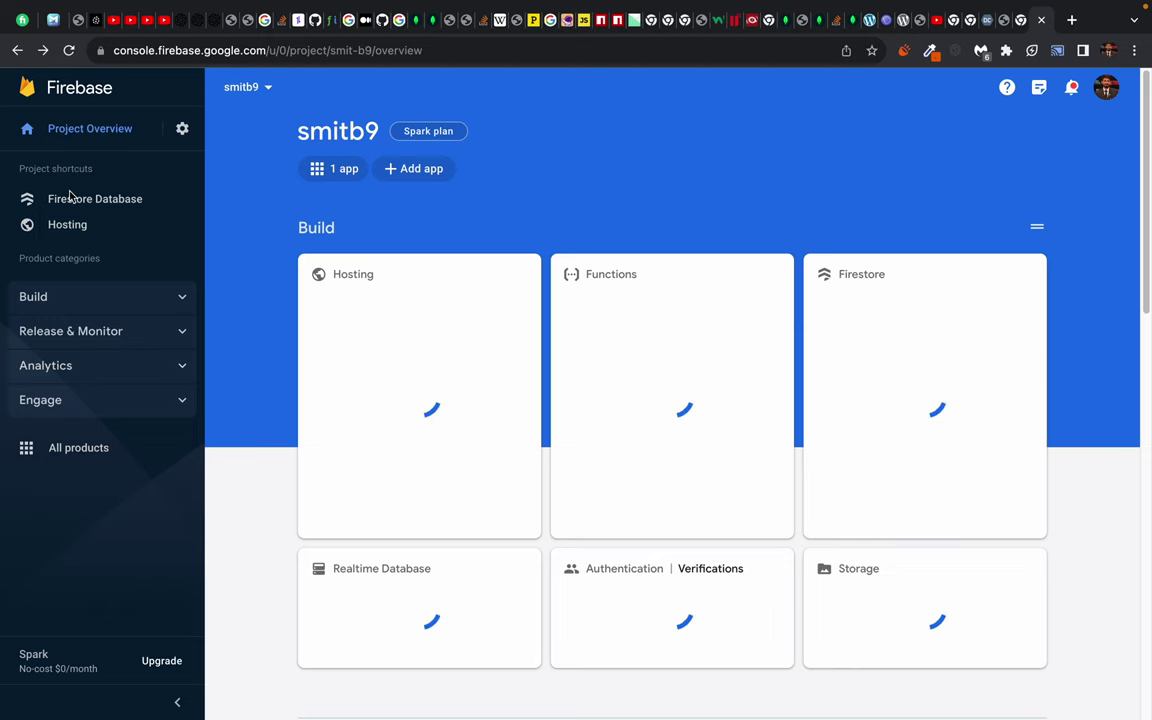
left_click(50, 226)
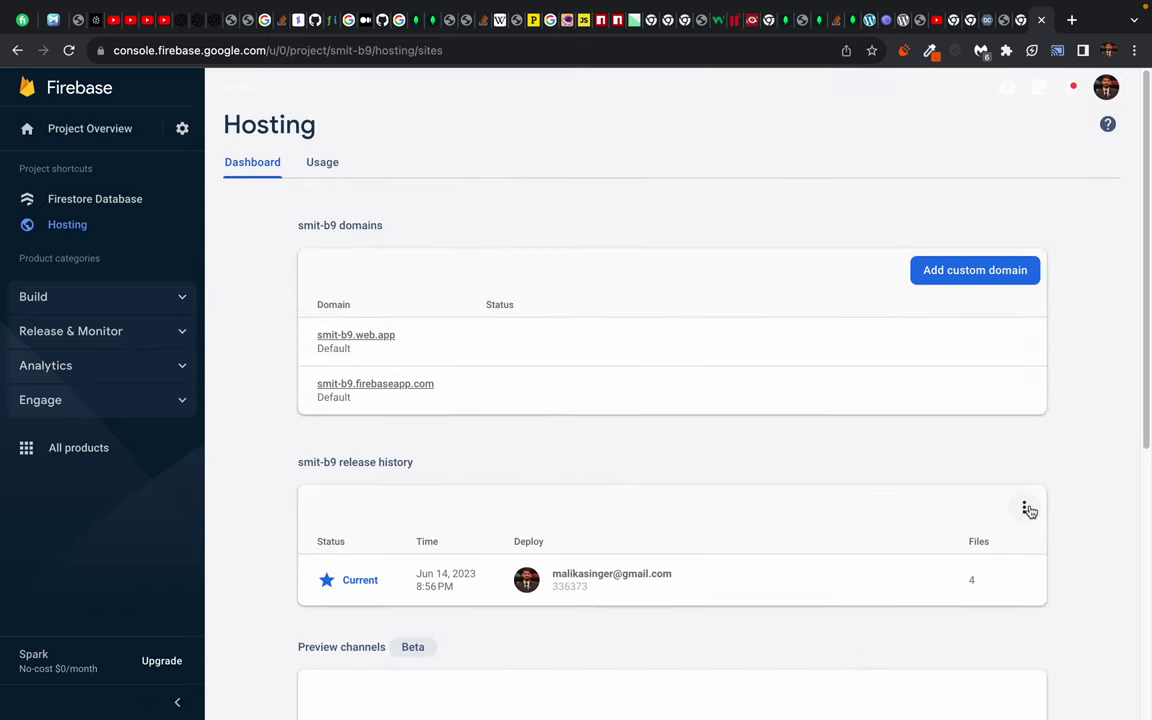
left_click(1024, 508)
left_click(1062, 463)
scroll(239, 499, "down", 3)
scroll(239, 499, "down", 2)
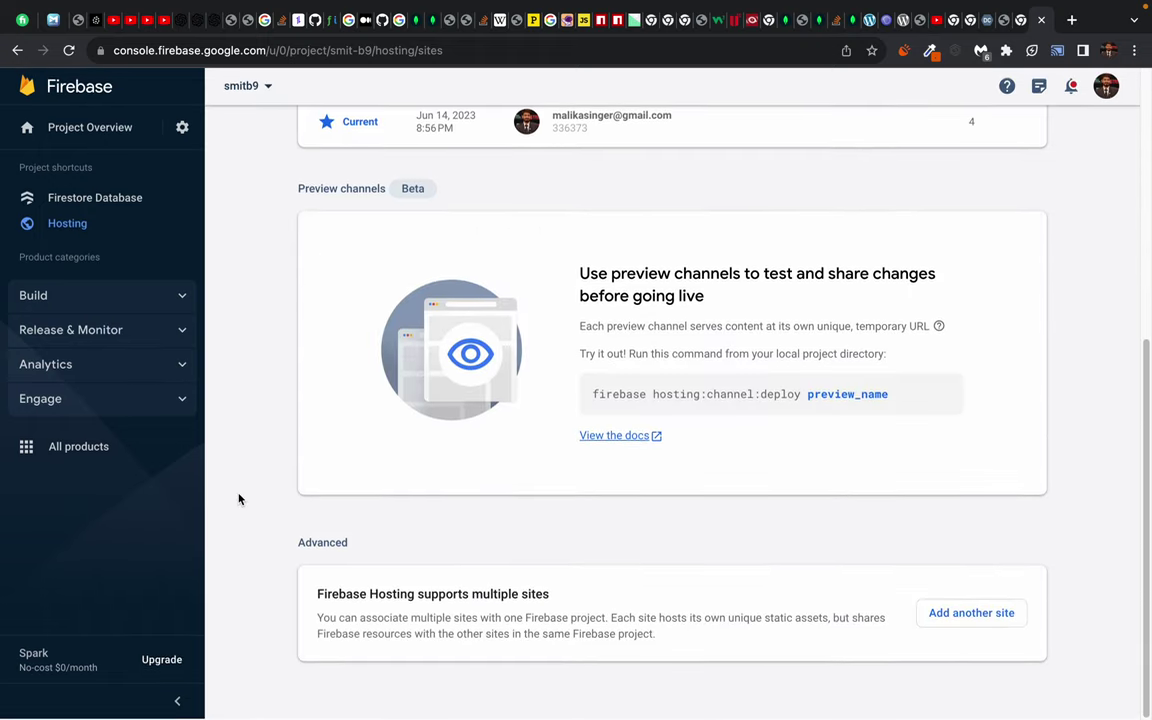
Step: Add another hosting site with the site ID helloworld-react-smit
left_click(958, 615)
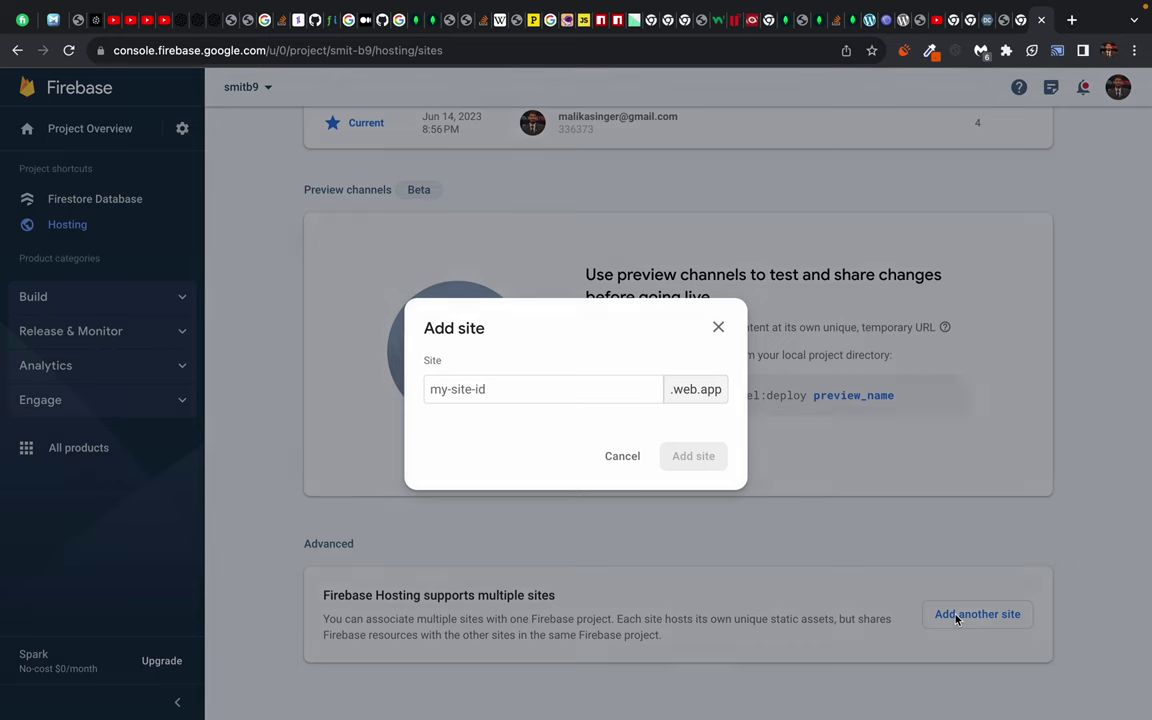
left_click(529, 378)
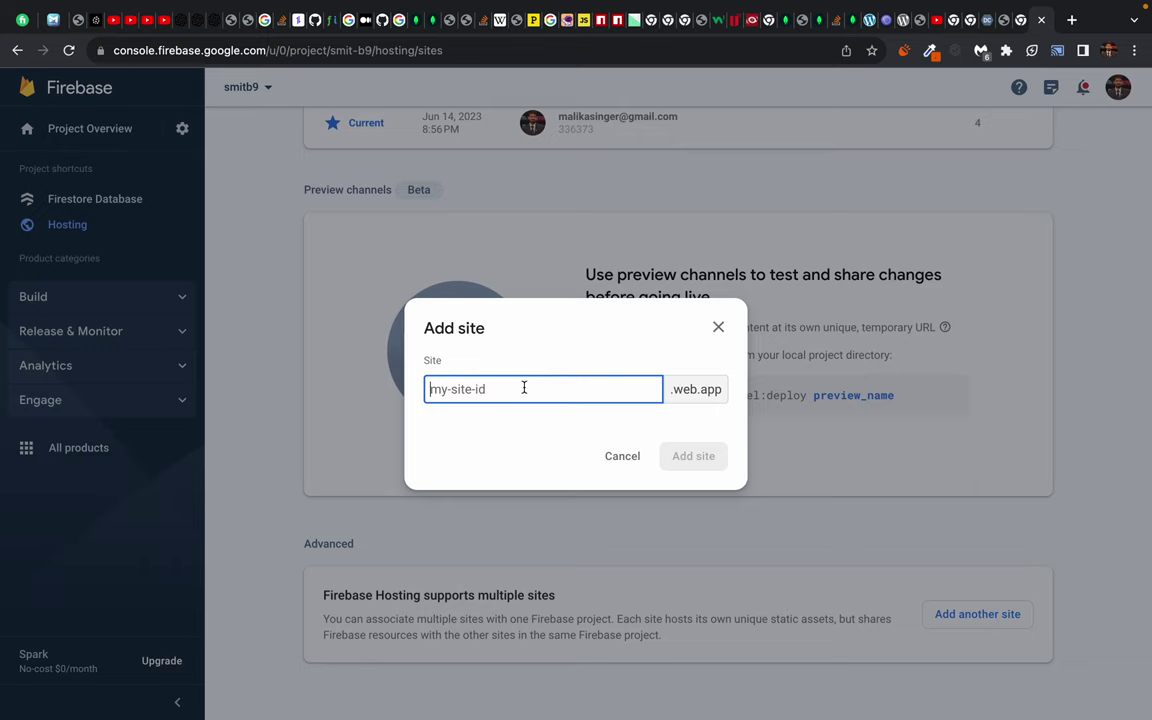
type("hello")
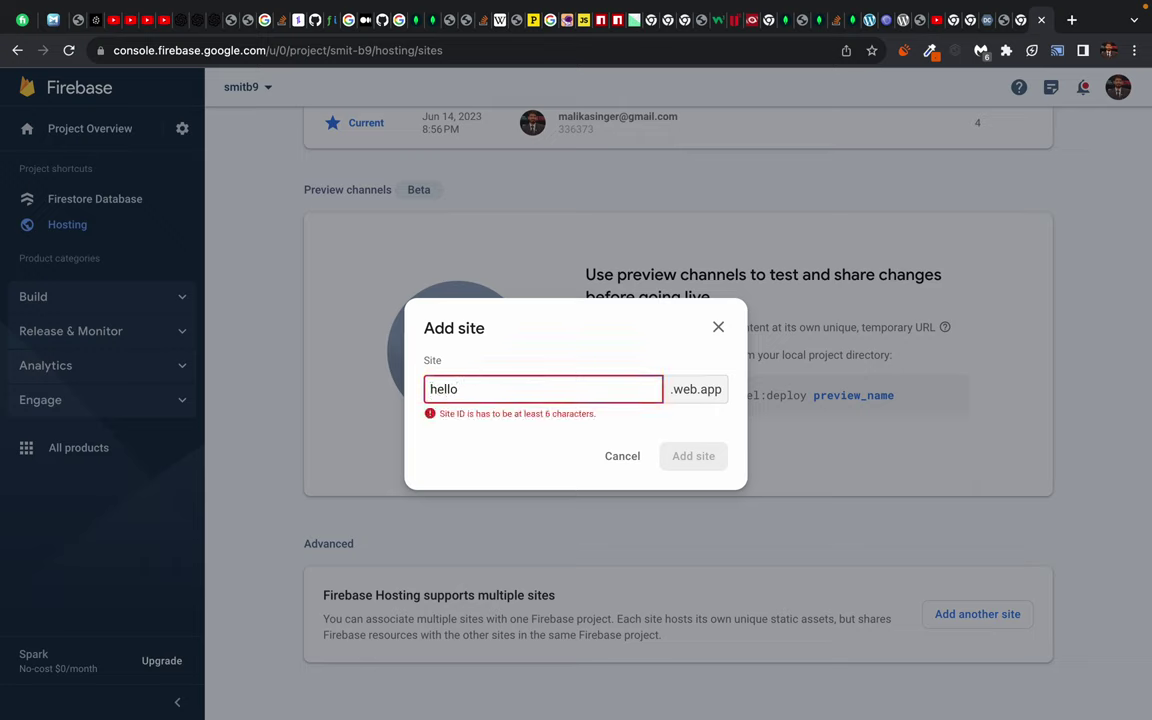
type("world-react-")
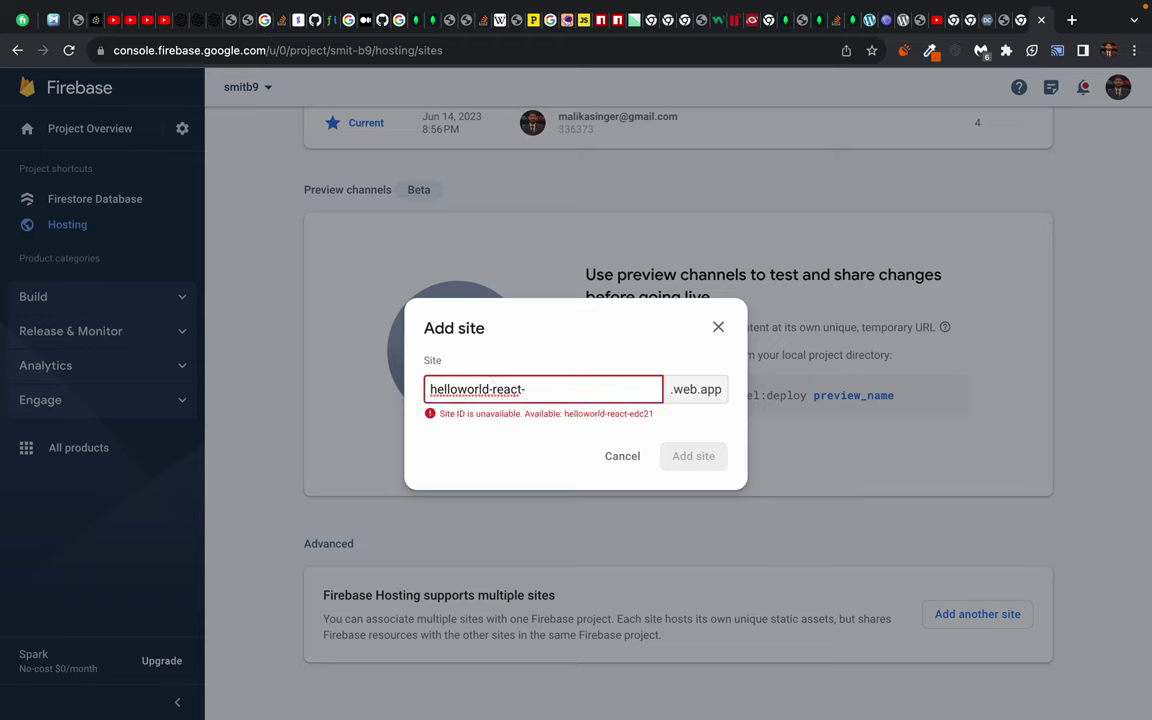
type("smit")
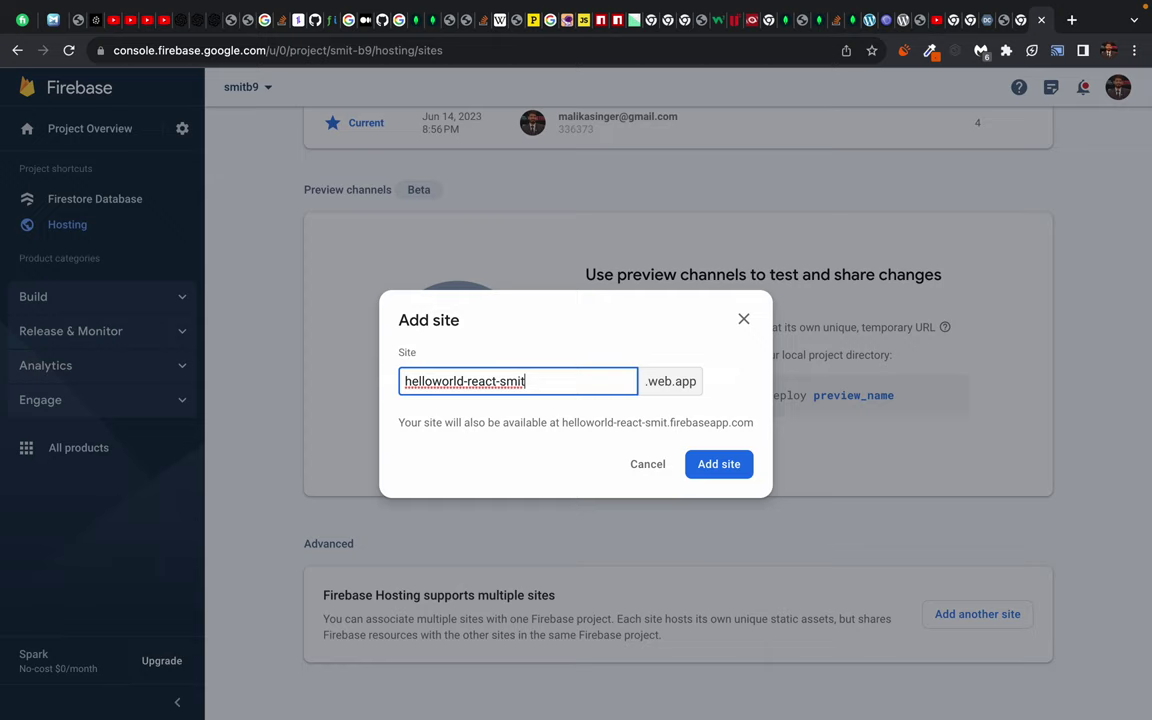
double_click(478, 383)
left_click(499, 382)
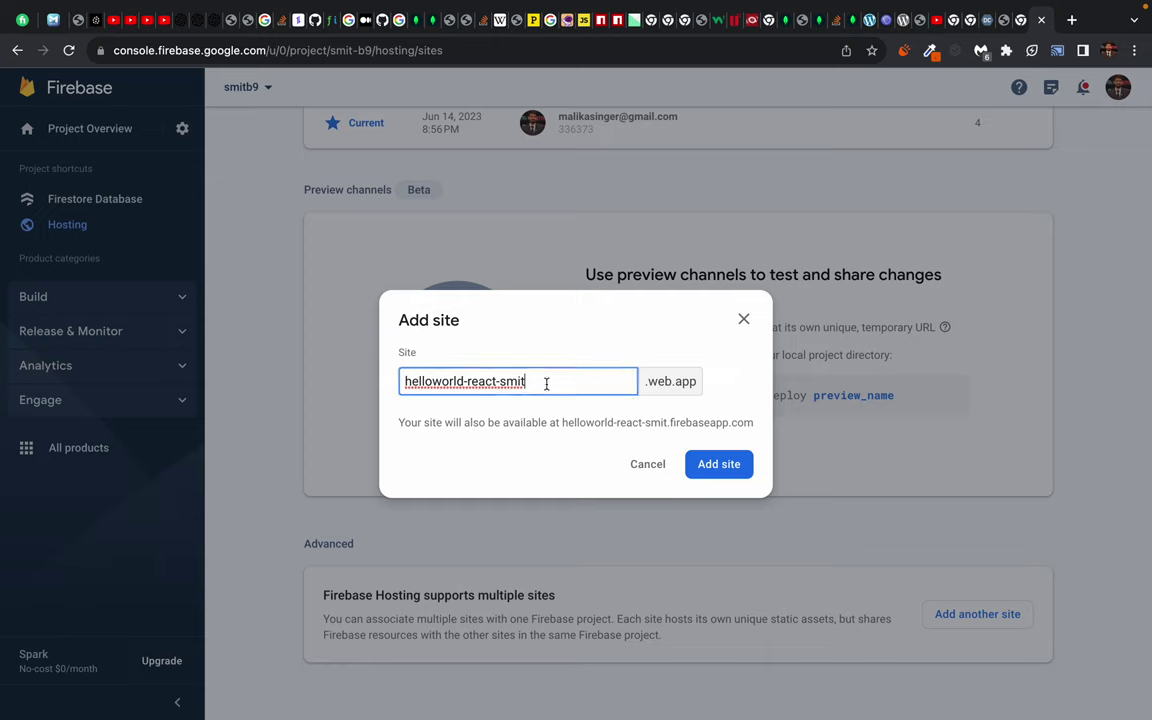
left_click(710, 470)
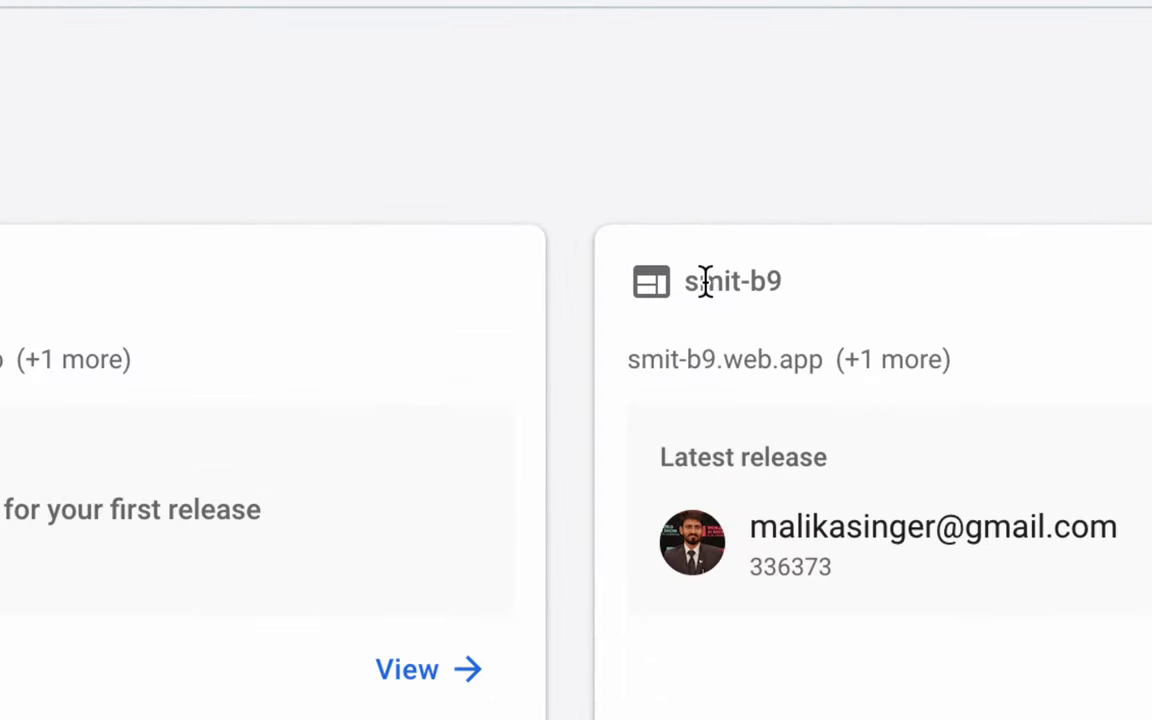
Step: Compare the available options of the smit-b9 and helloworld-react-smit sites and view the management page of helloworld-react-smit
left_click_drag(728, 285, 778, 290)
left_click(778, 290)
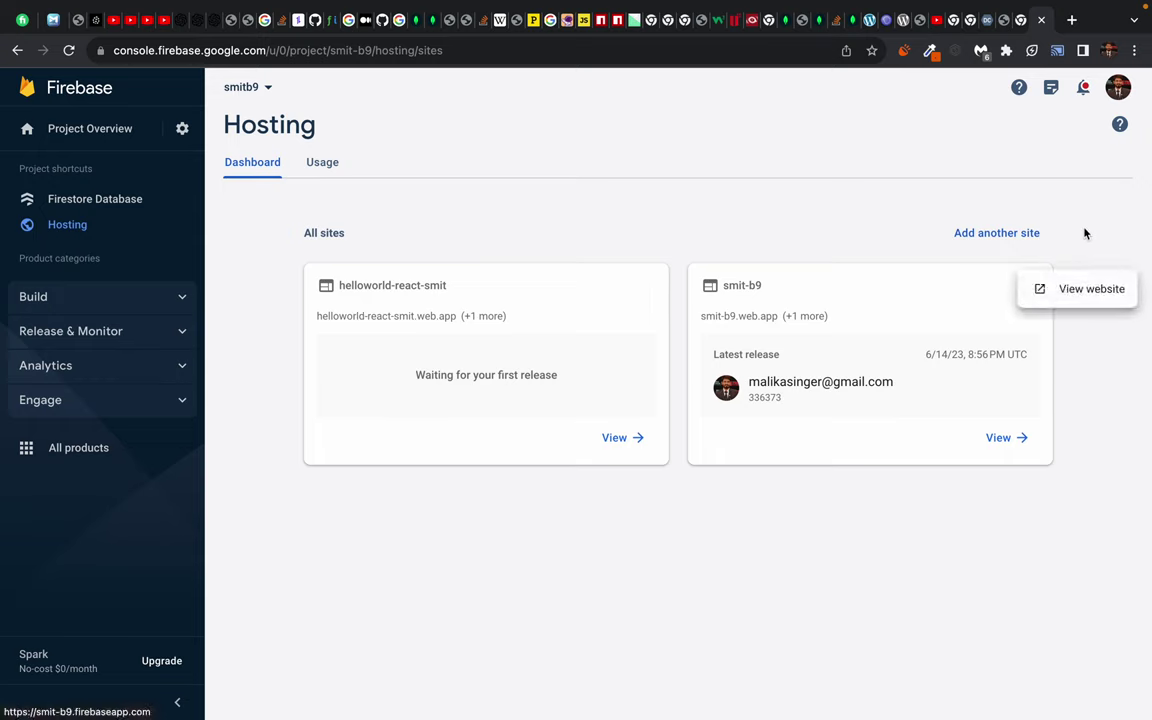
left_click(650, 287)
left_click(620, 231)
left_click(648, 287)
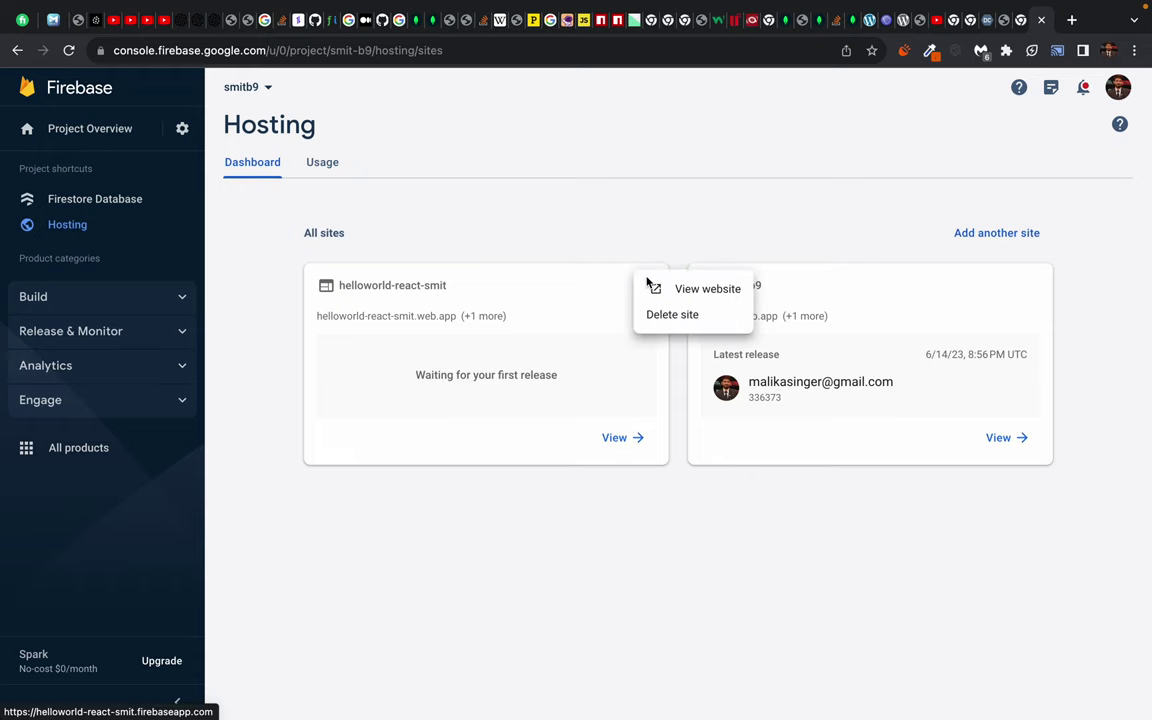
left_click(1033, 286)
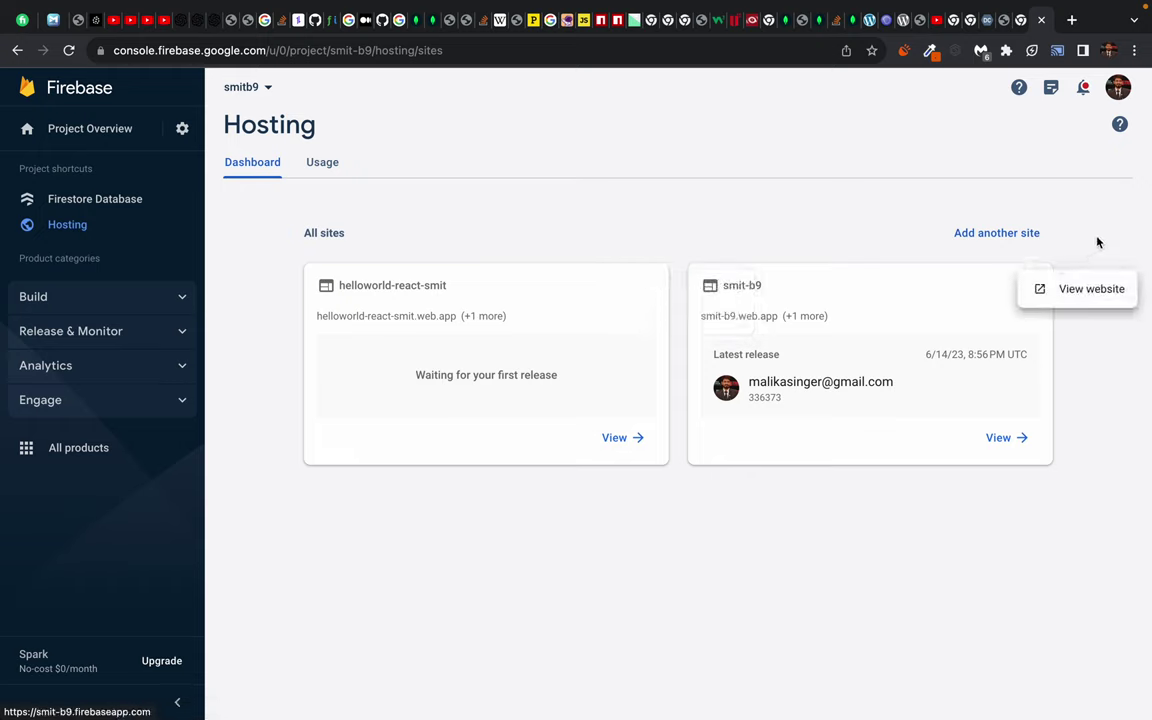
left_click(643, 213)
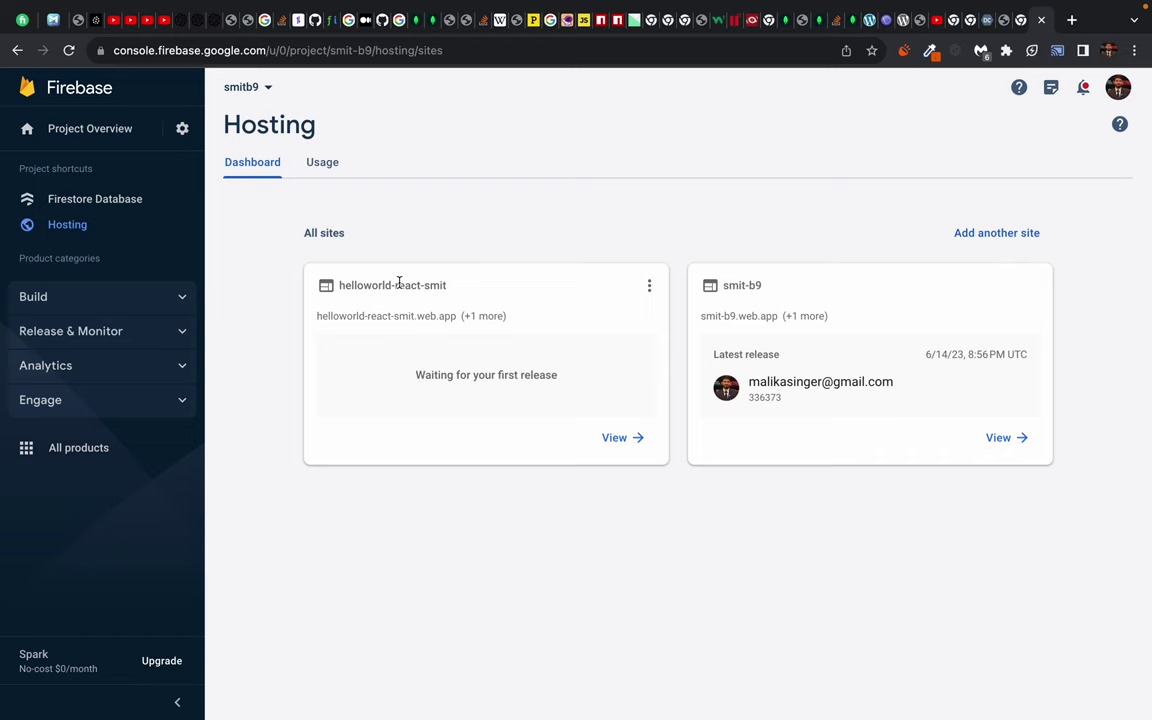
left_click(625, 439)
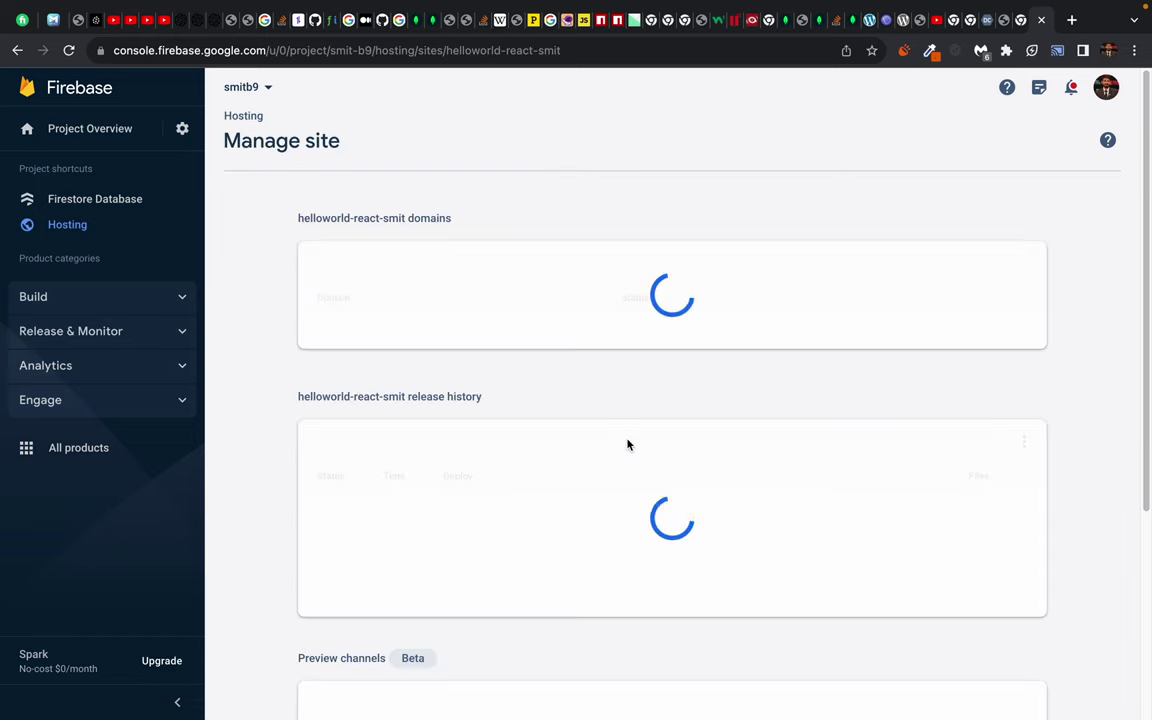
Step: Return to the Firebase console's project list and start a new project named smit-chatbot-b3-delthis
left_click(17, 50)
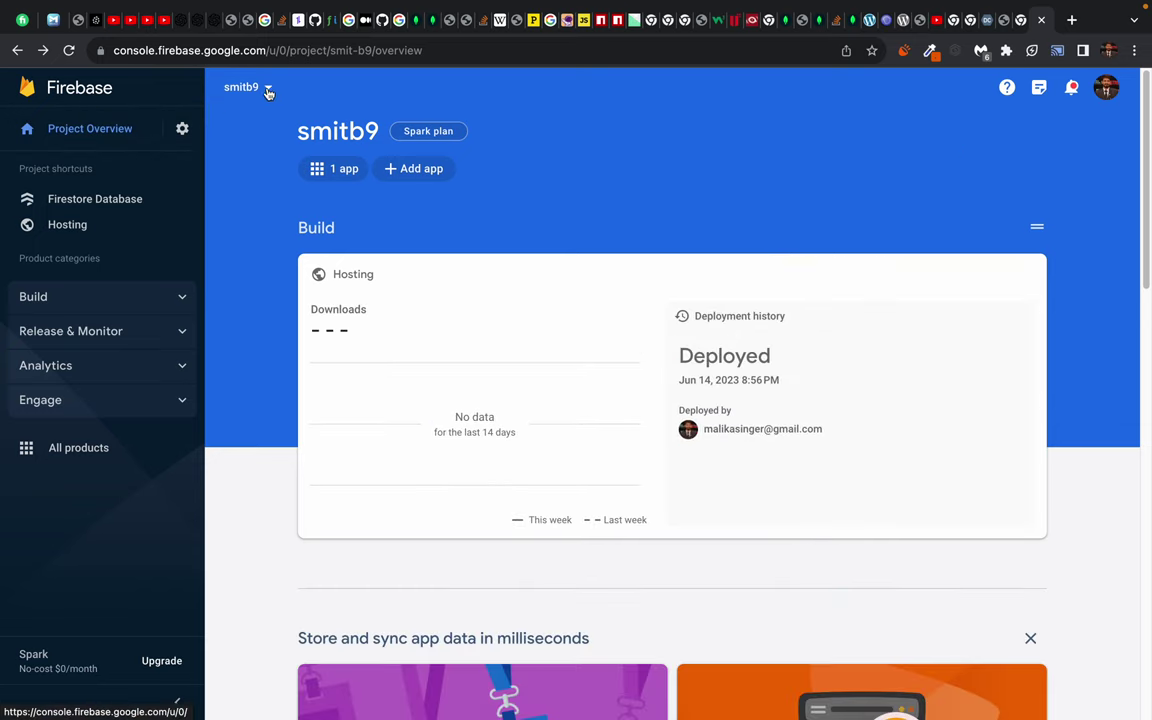
left_click(105, 86)
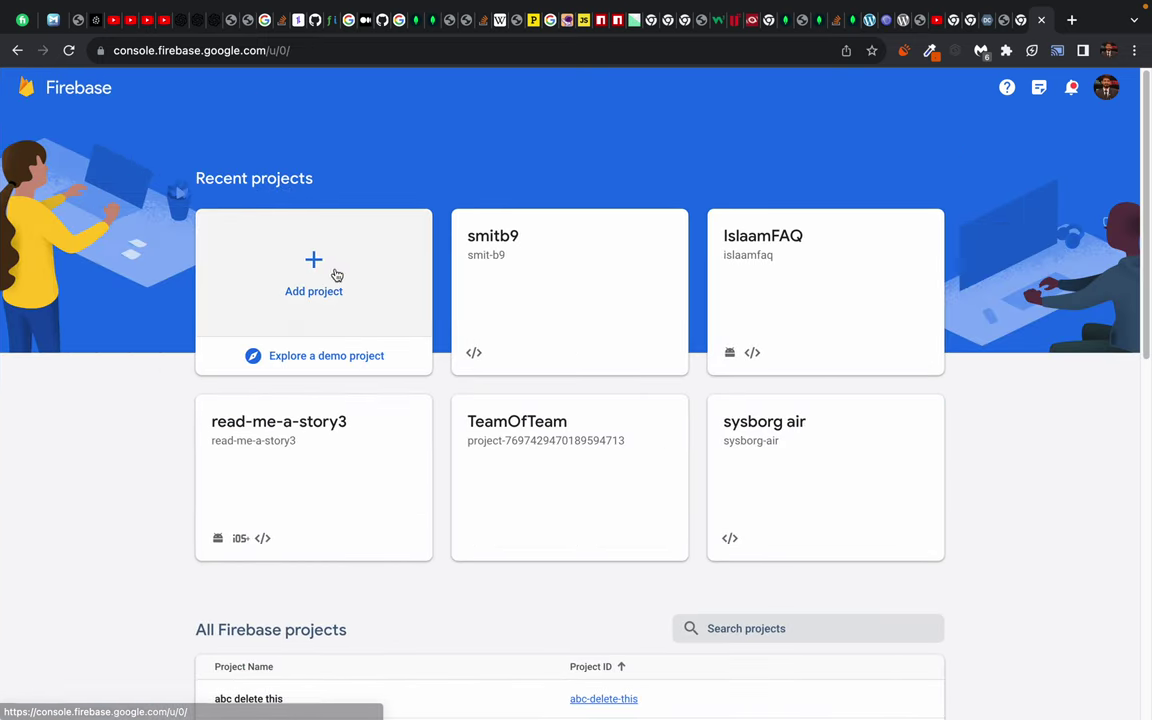
left_click(310, 268)
left_click(166, 396)
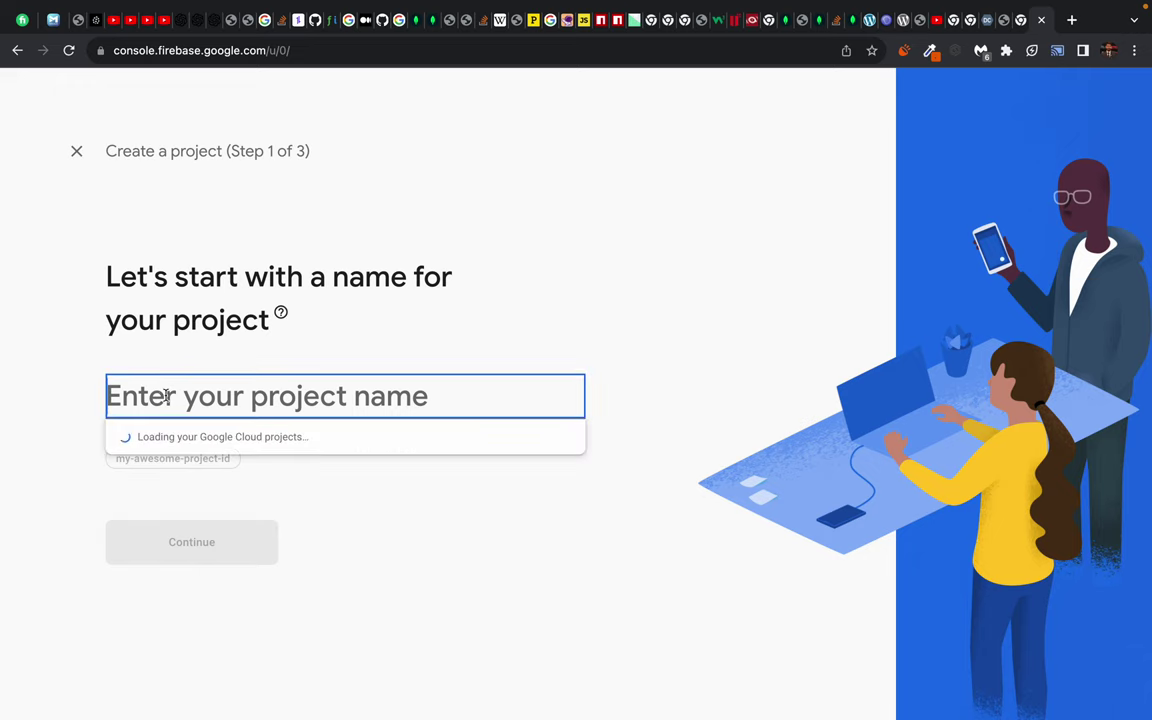
type("smit")
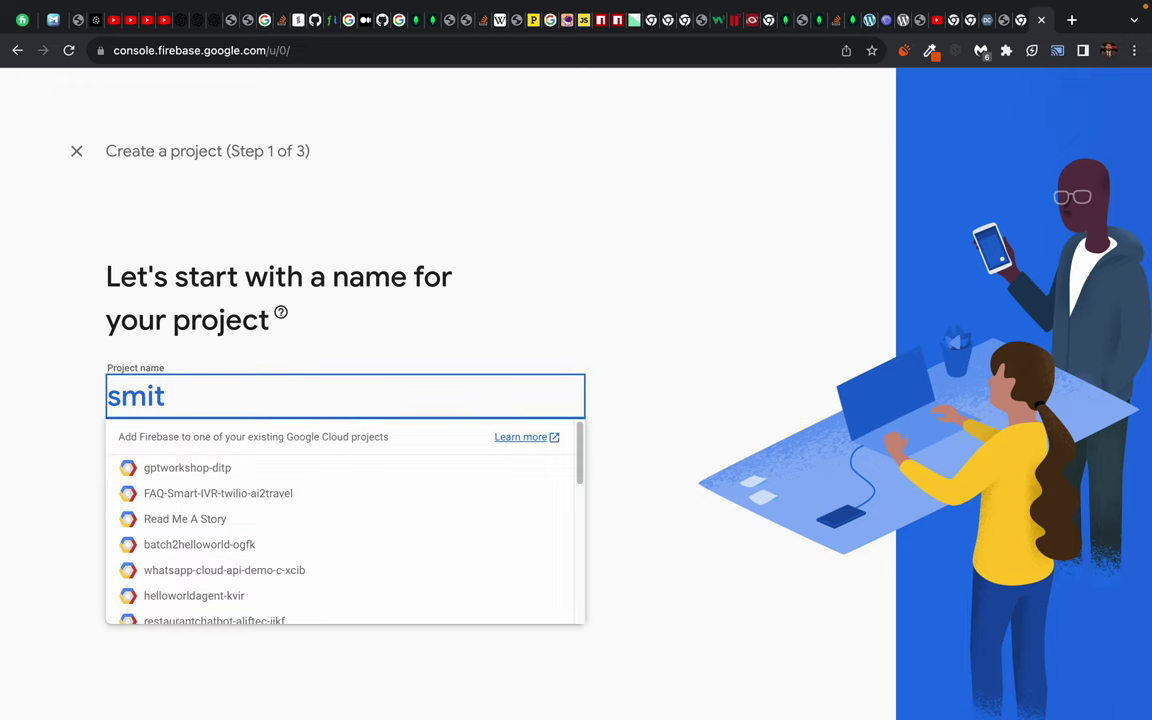
type("-chat")
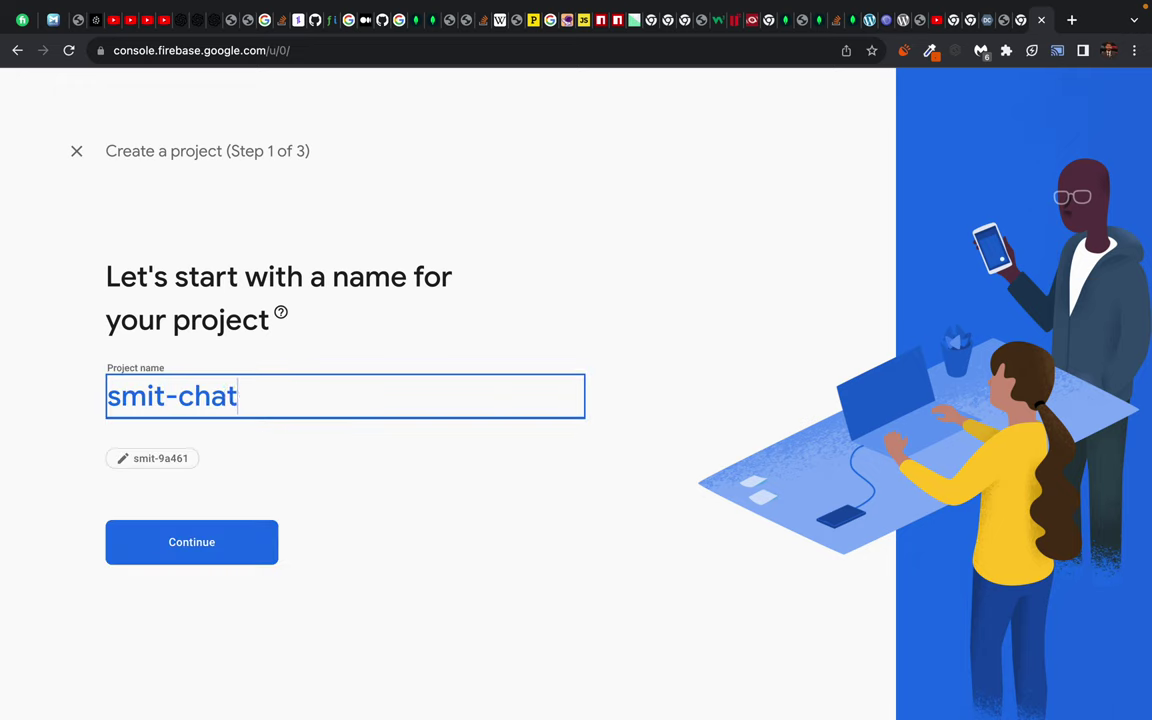
type("bot-b")
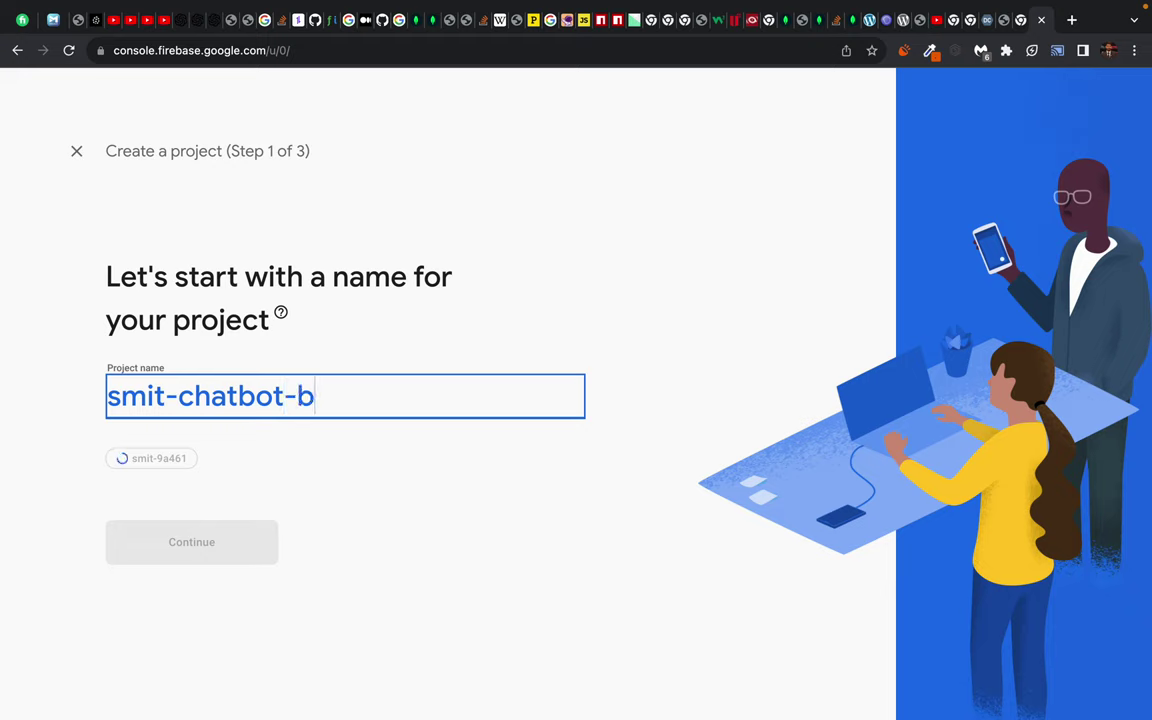
type("3-del")
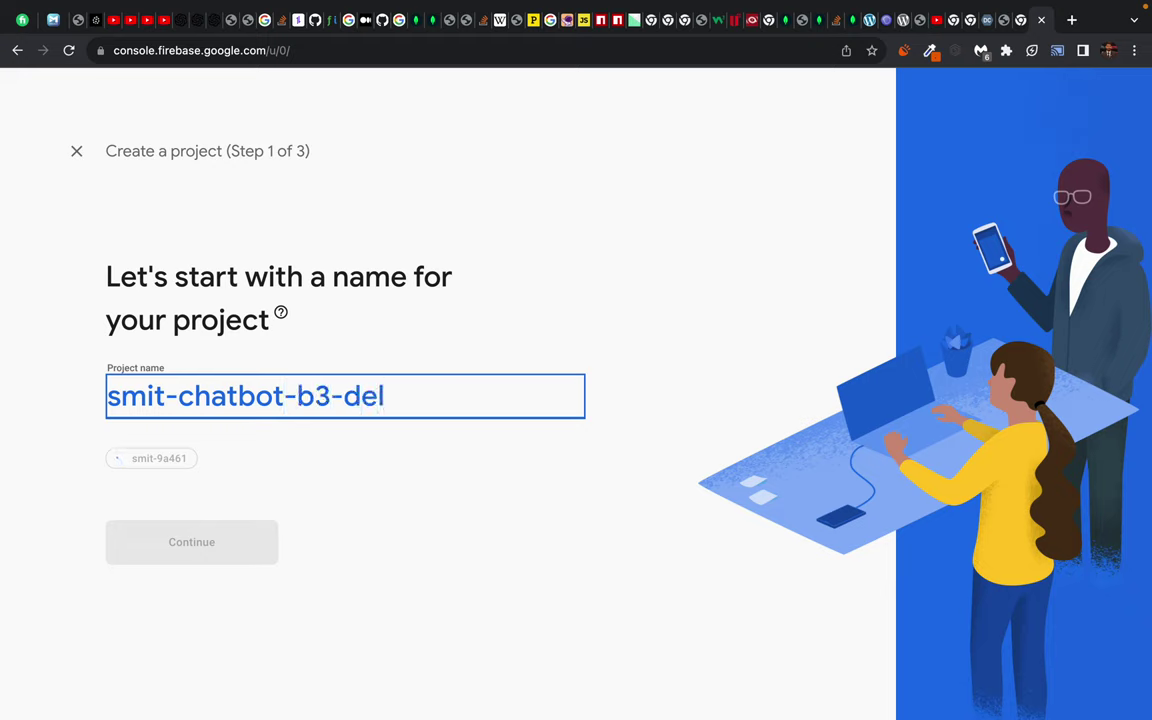
type("this")
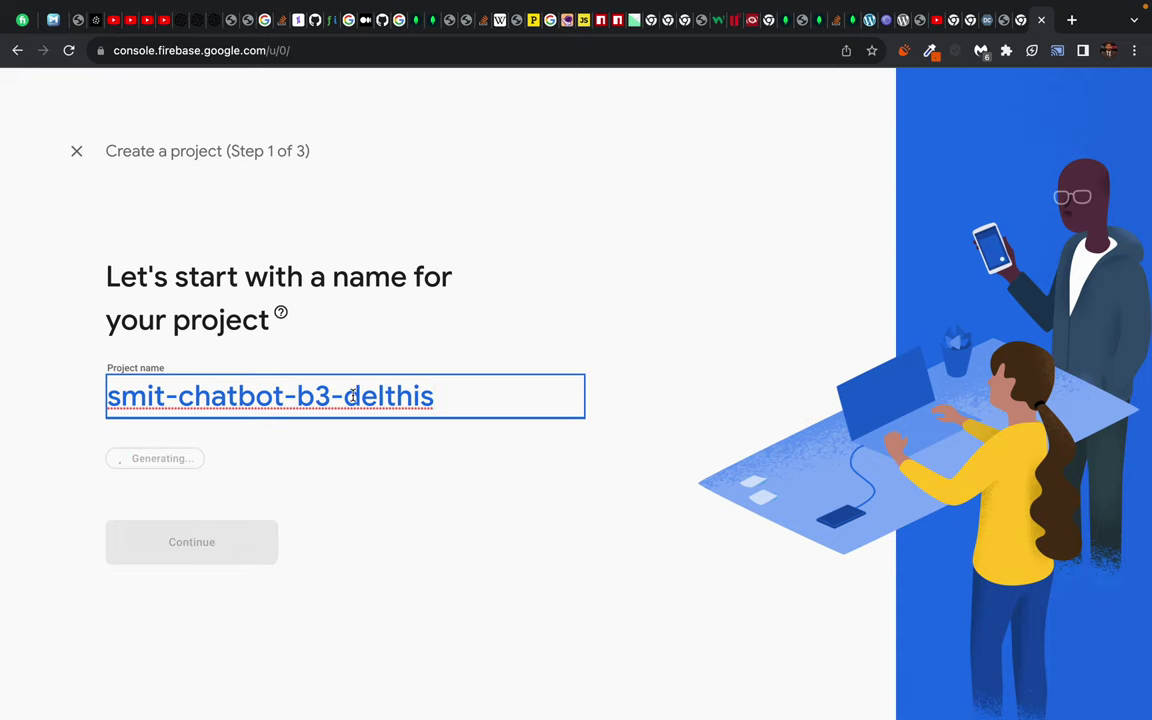
left_click(187, 545)
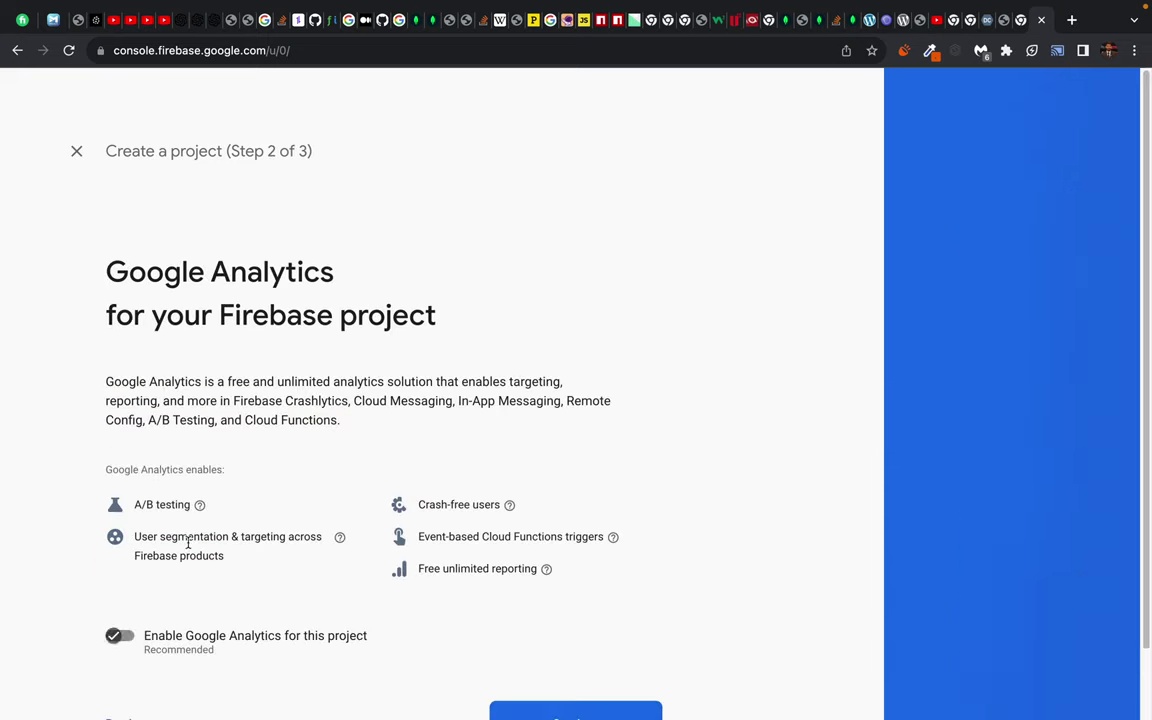
Step: Disable Google Analytics for the new project, create it and continue to its overview
scroll(400, 366, "down", 2)
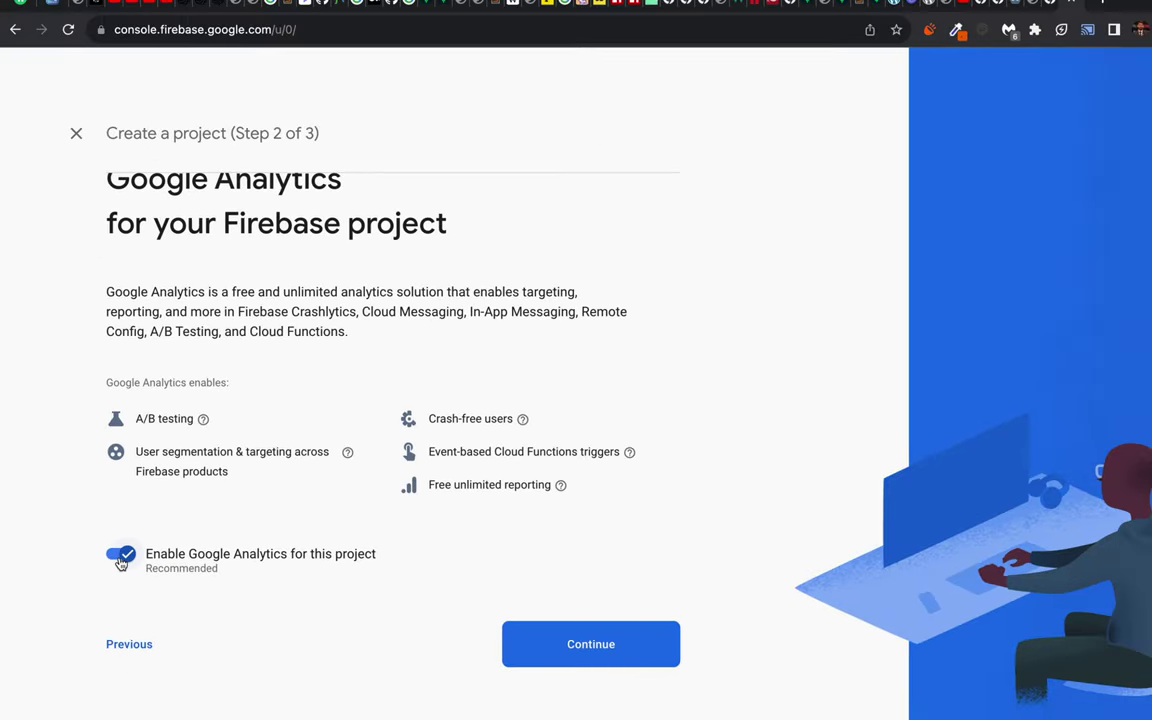
left_click(124, 554)
left_click(845, 705)
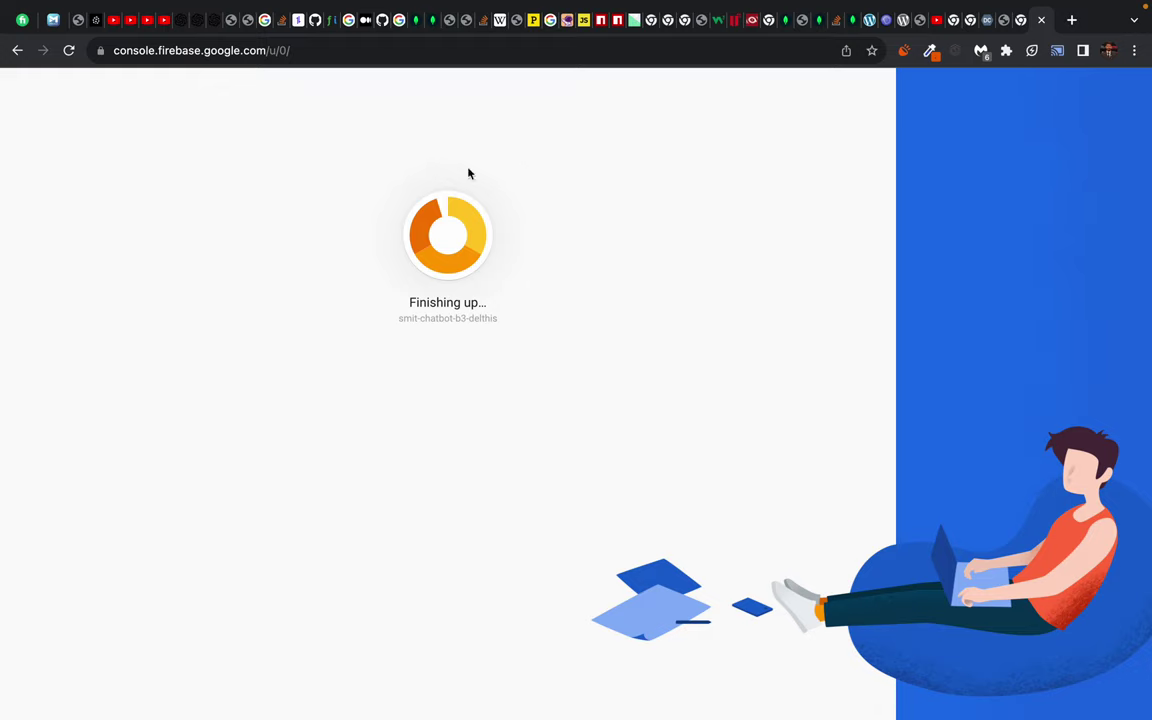
mouse_move(509, 5)
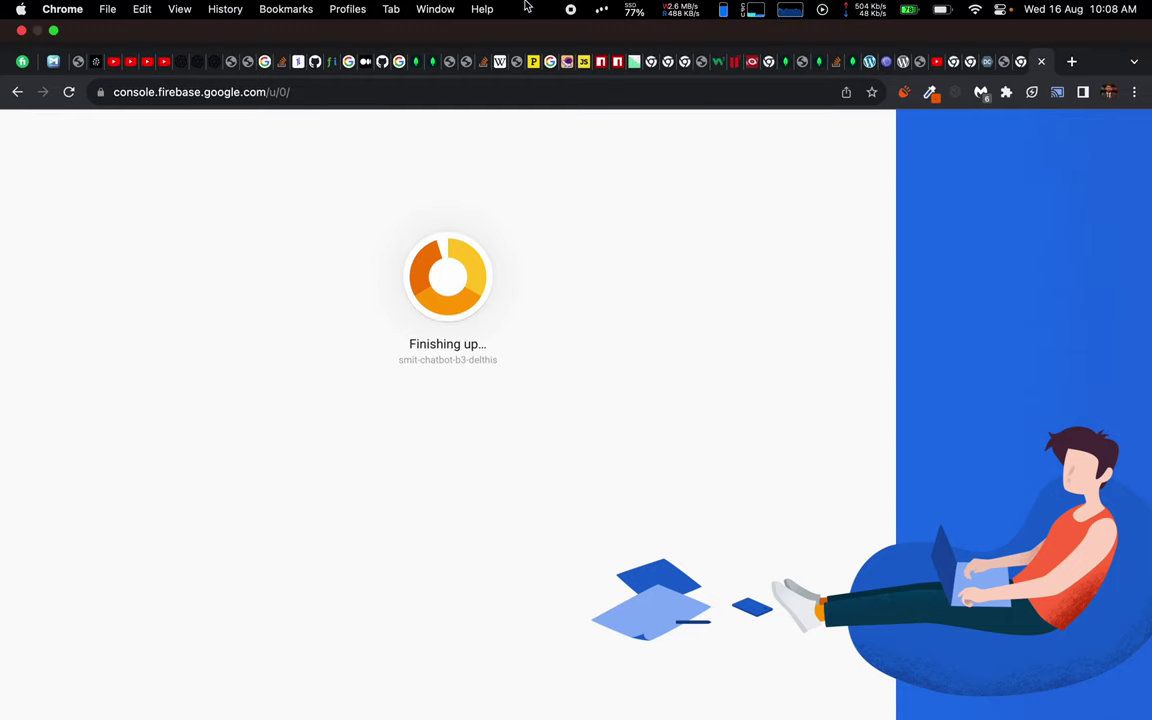
mouse_move(510, 5)
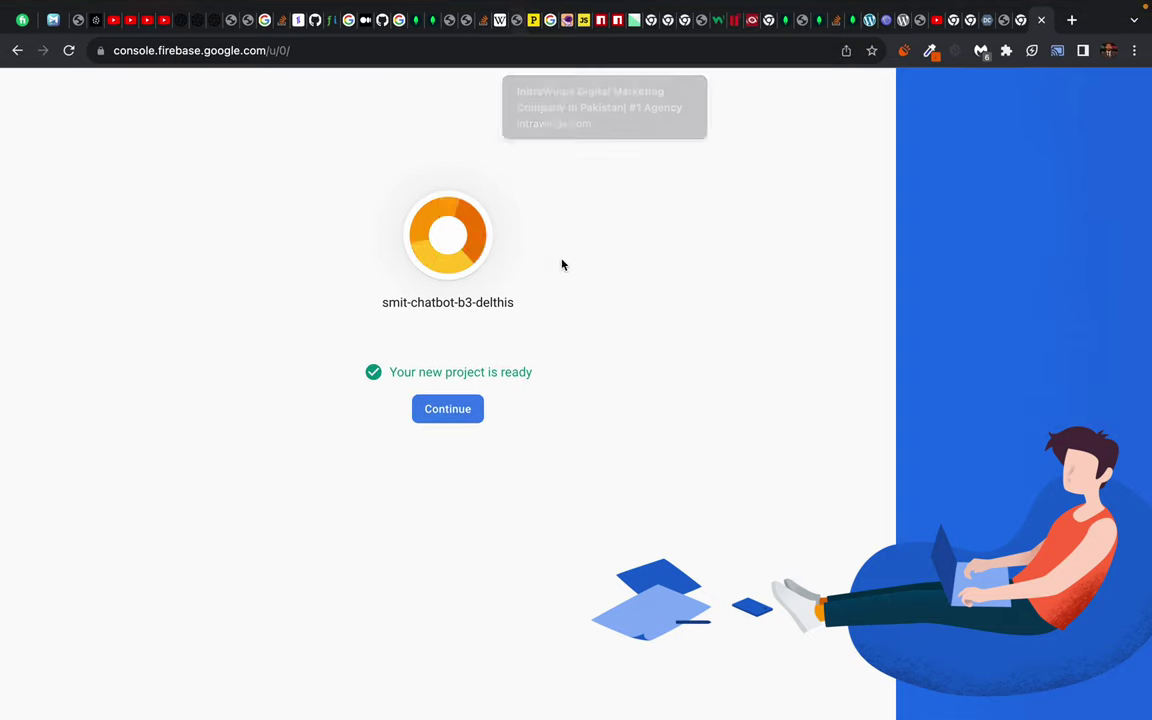
left_click(449, 409)
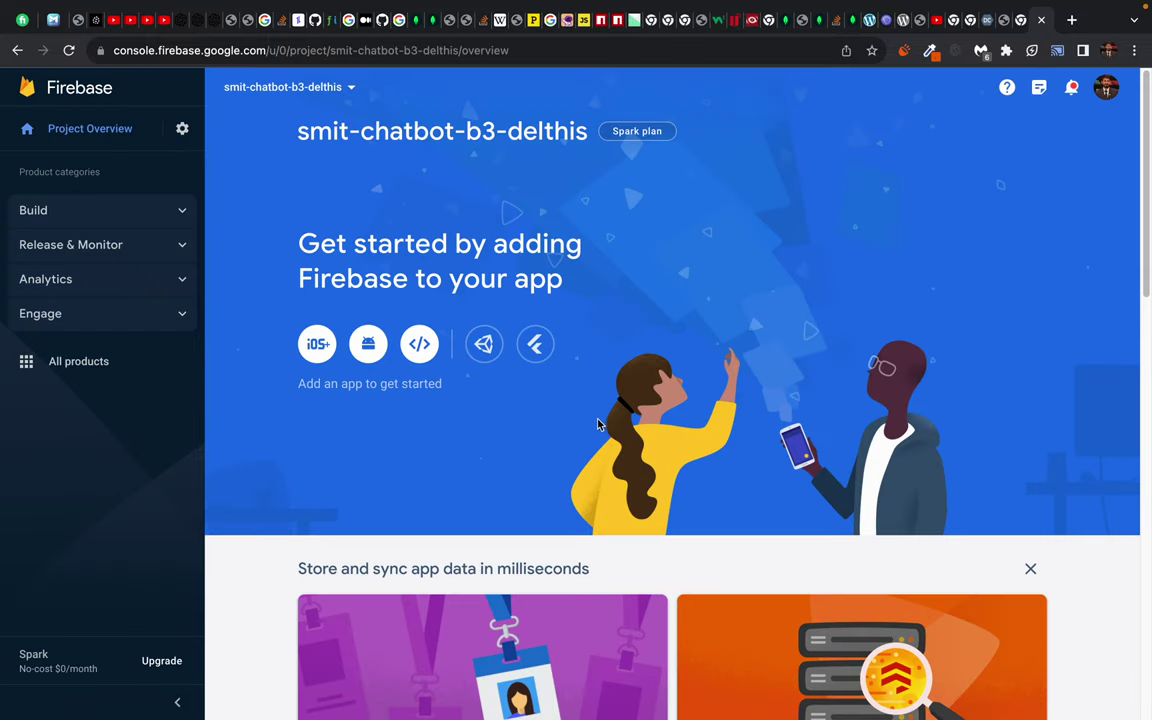
Step: Open Hosting from the project's Build products and start the Firebase Hosting setup
left_click(184, 213)
left_click(176, 212)
left_click(26, 213)
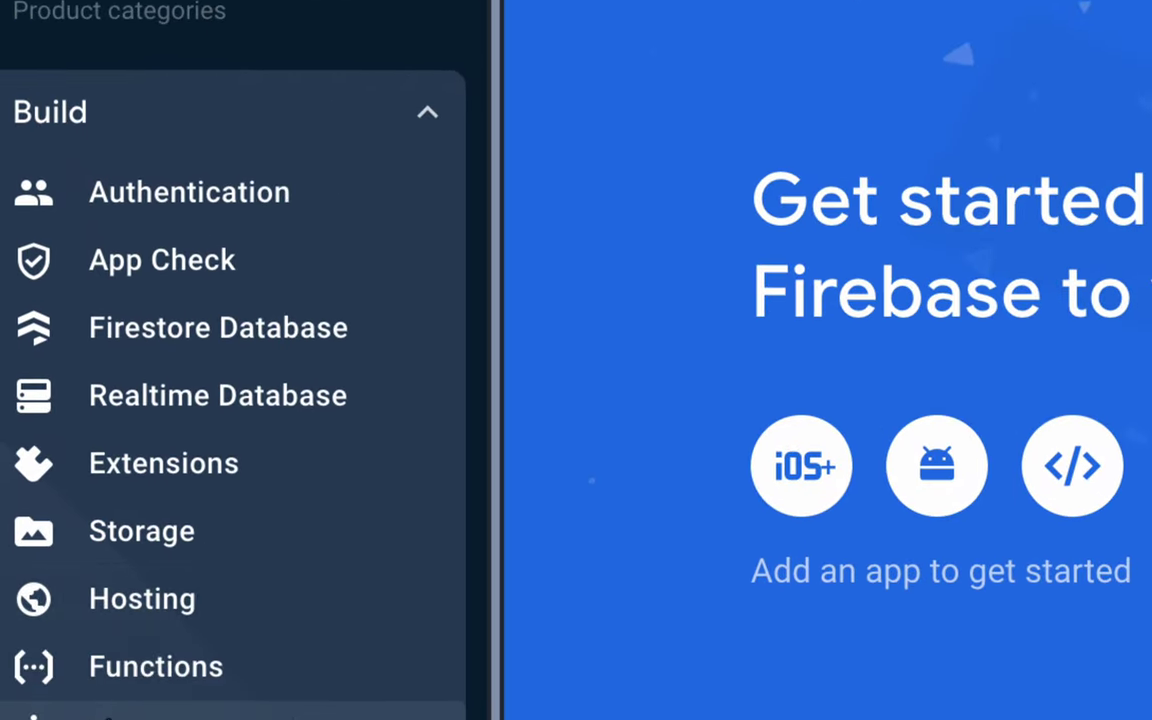
left_click(121, 619)
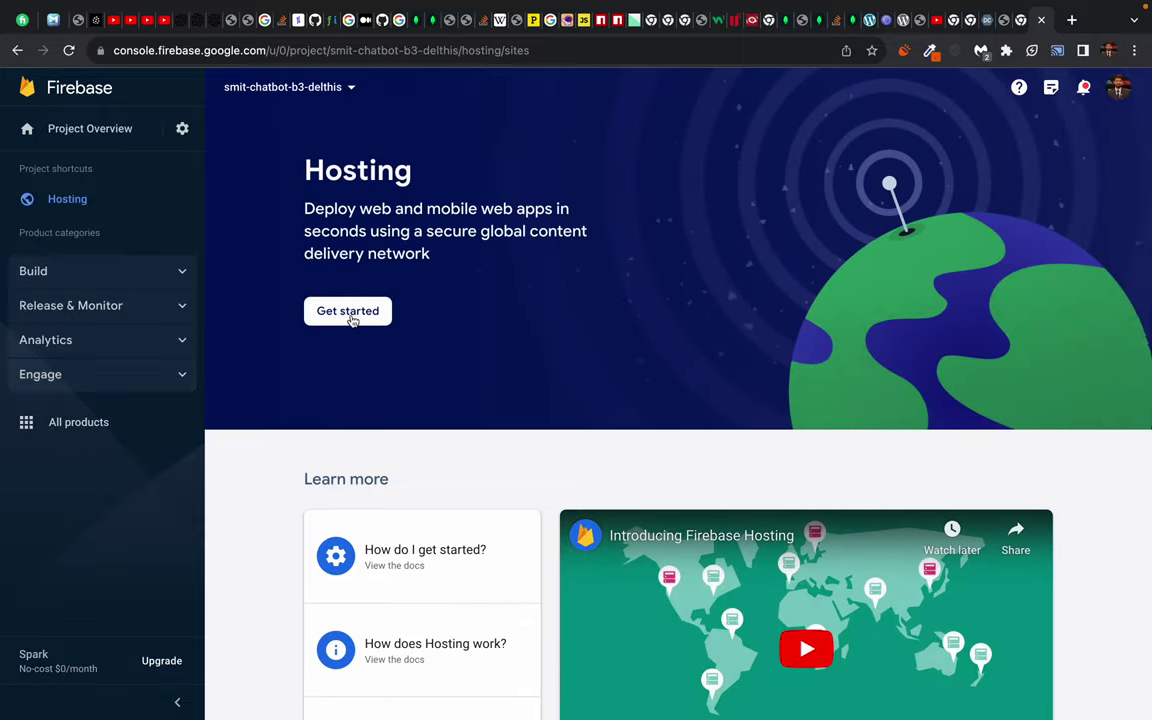
left_click(349, 313)
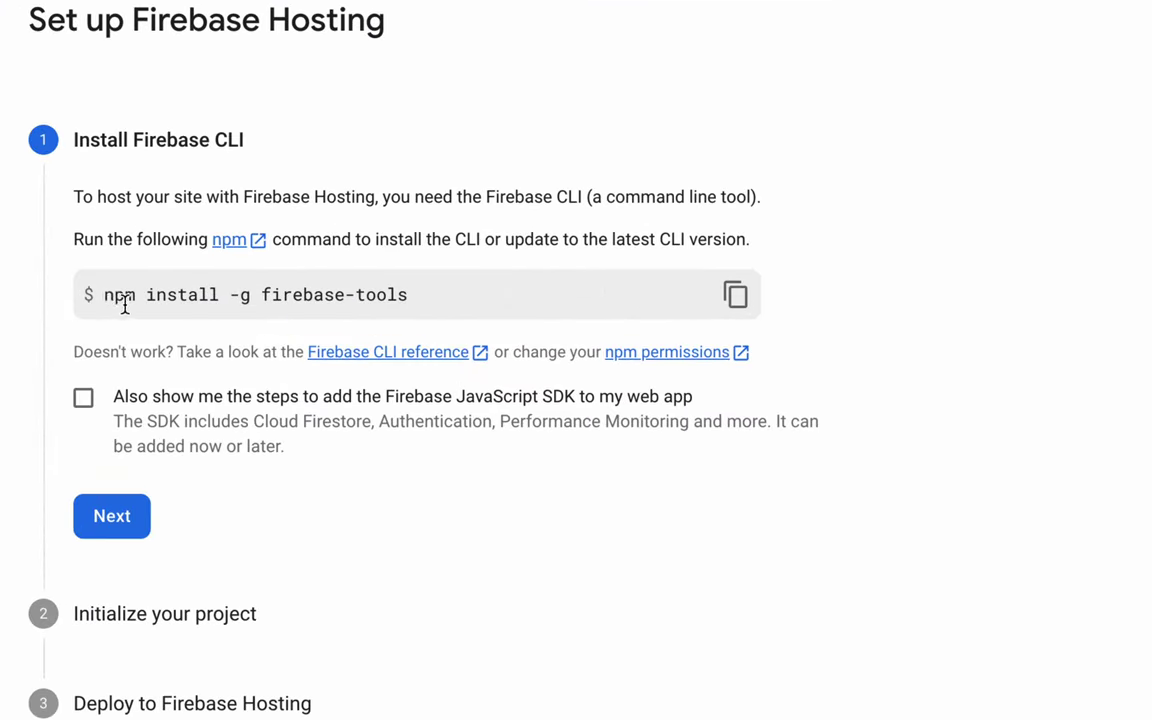
Step: Examine the Firebase CLI installation instructions and the npm install command for firebase-tools
left_click_drag(101, 296, 449, 300)
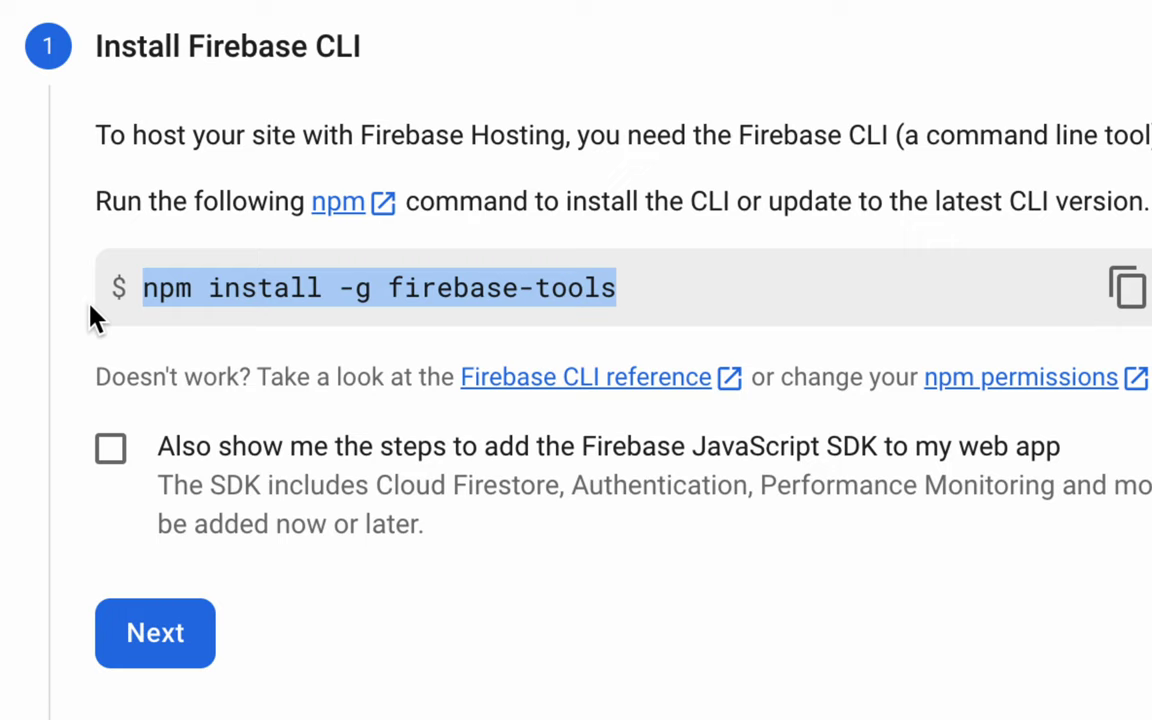
left_click(225, 290)
left_click_drag(145, 290, 643, 296)
left_click(699, 288)
left_click_drag(394, 281, 650, 301)
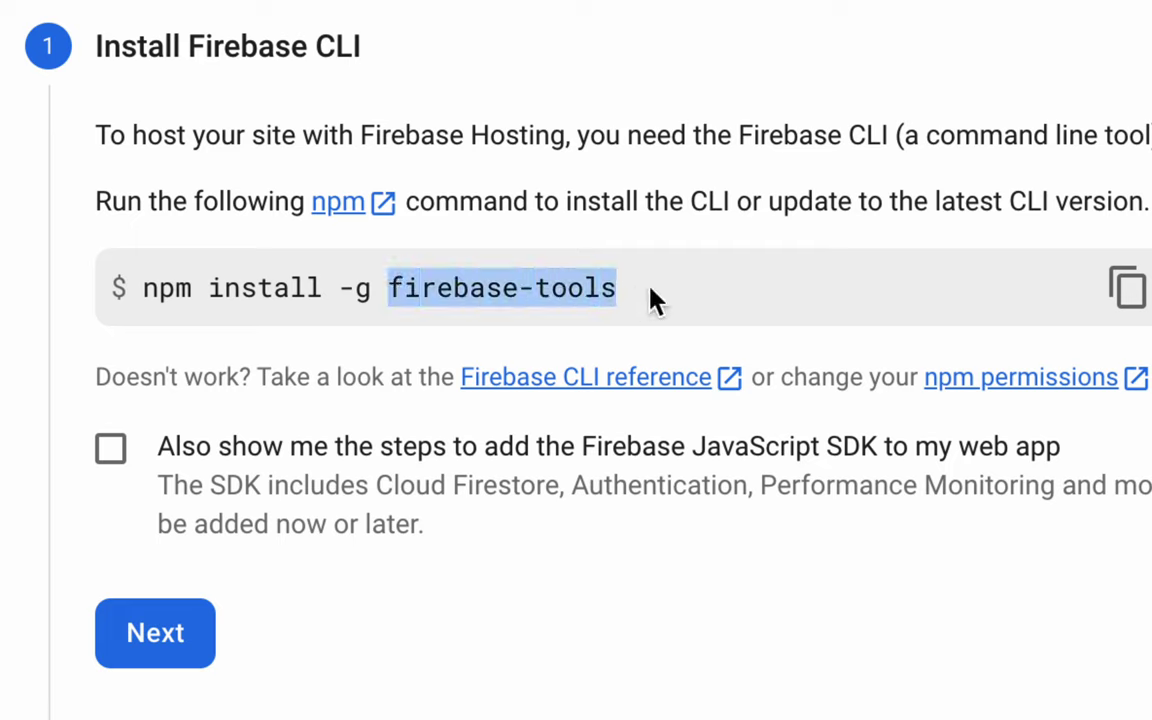
left_click(404, 290)
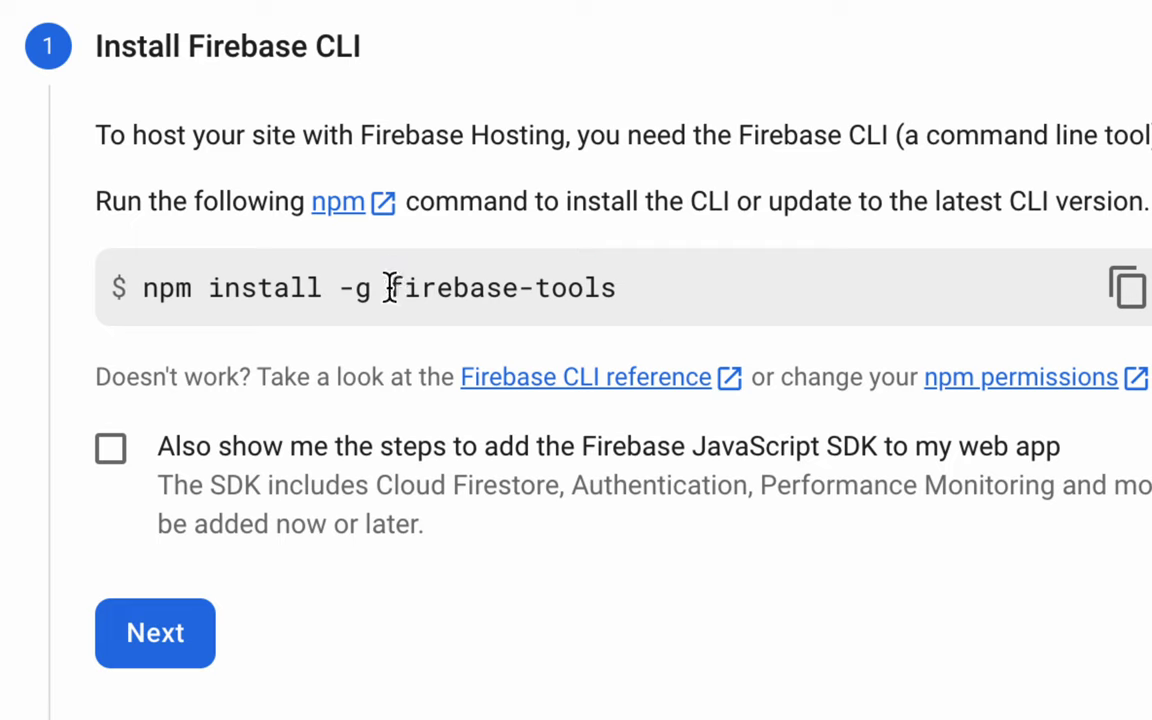
left_click_drag(391, 288, 700, 300)
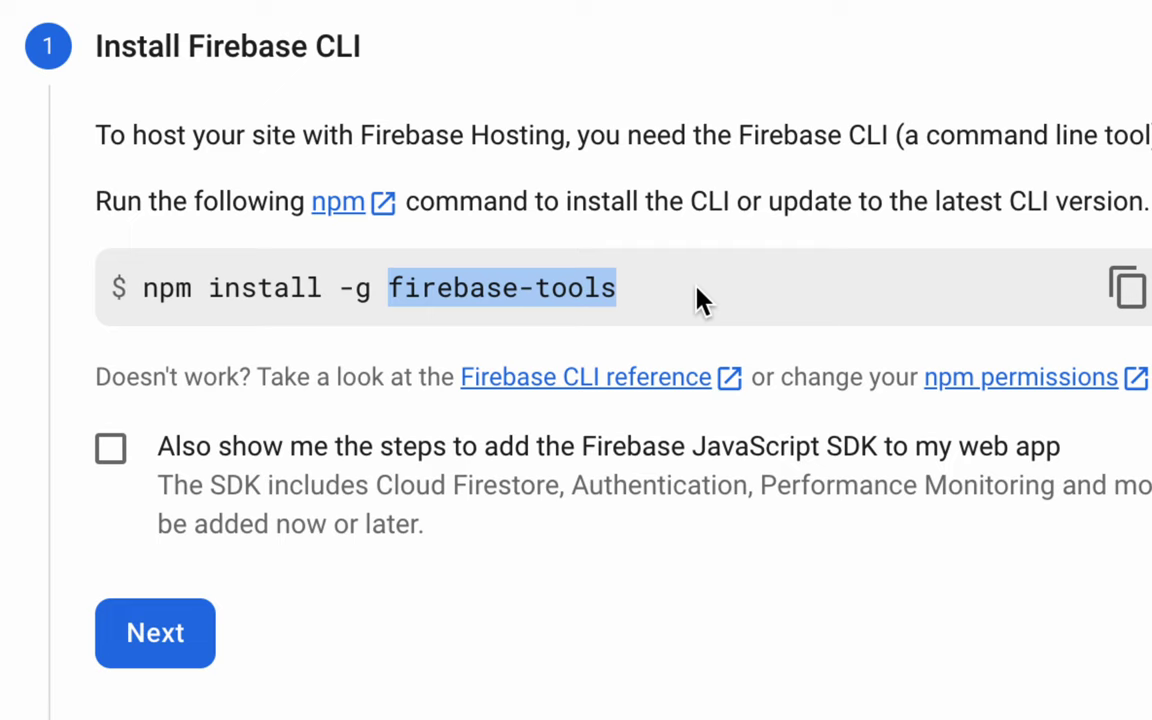
triple_click(553, 135)
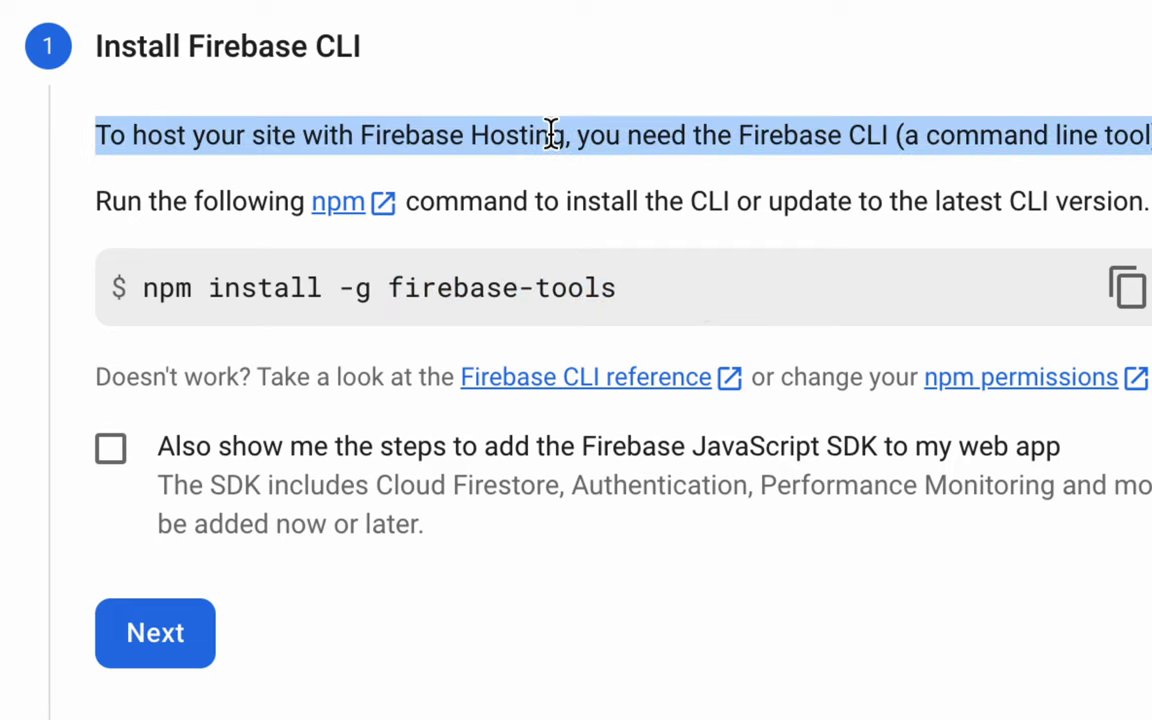
left_click(553, 135)
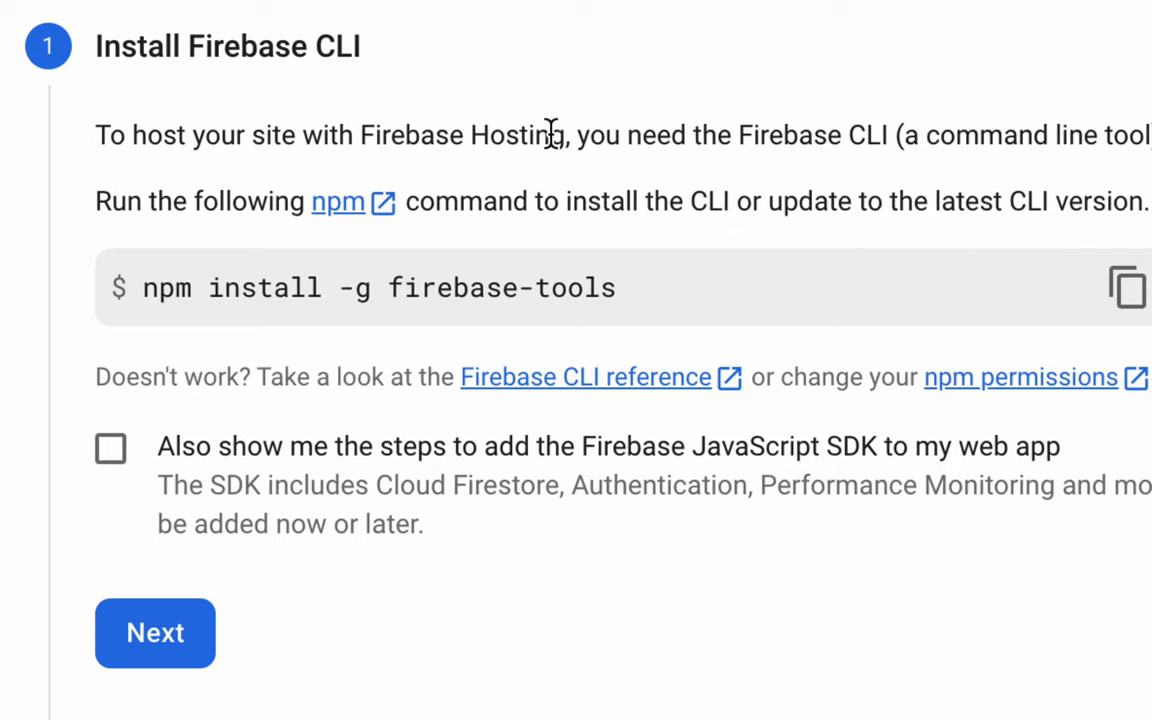
Step: Copy the command npm install -g firebase-tools and paste it into the VS Code terminal in the cv folder
left_click_drag(144, 287, 660, 297)
key("super+c")
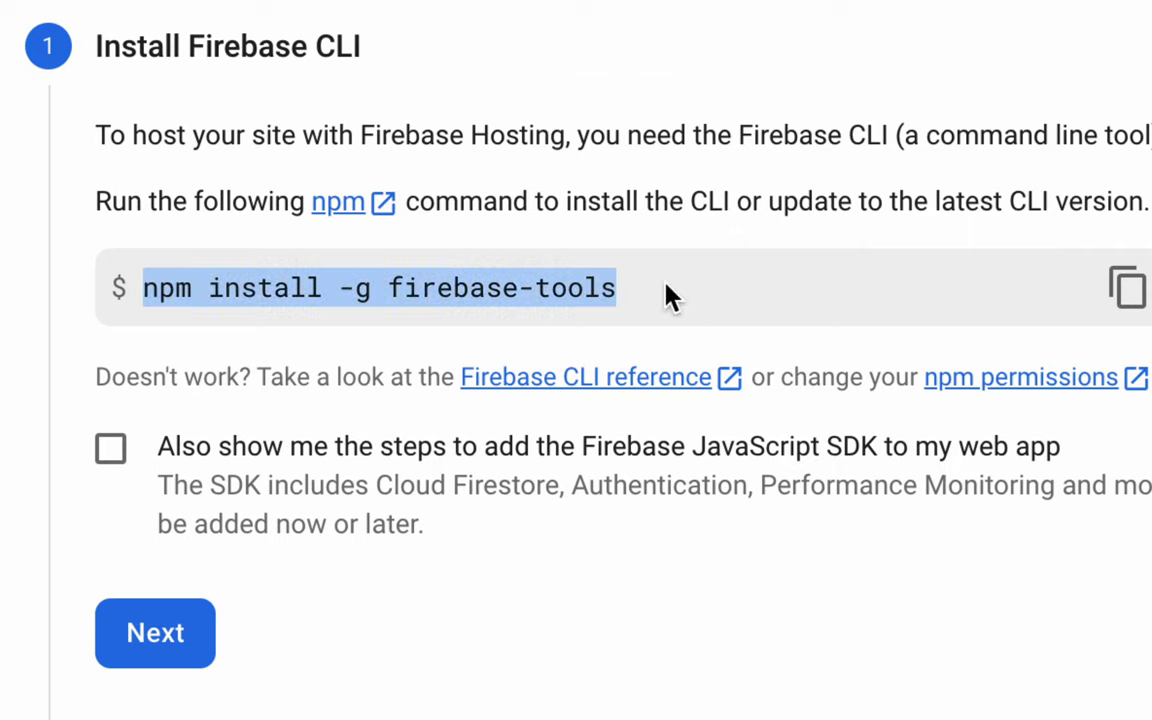
key("ctrl+Left")
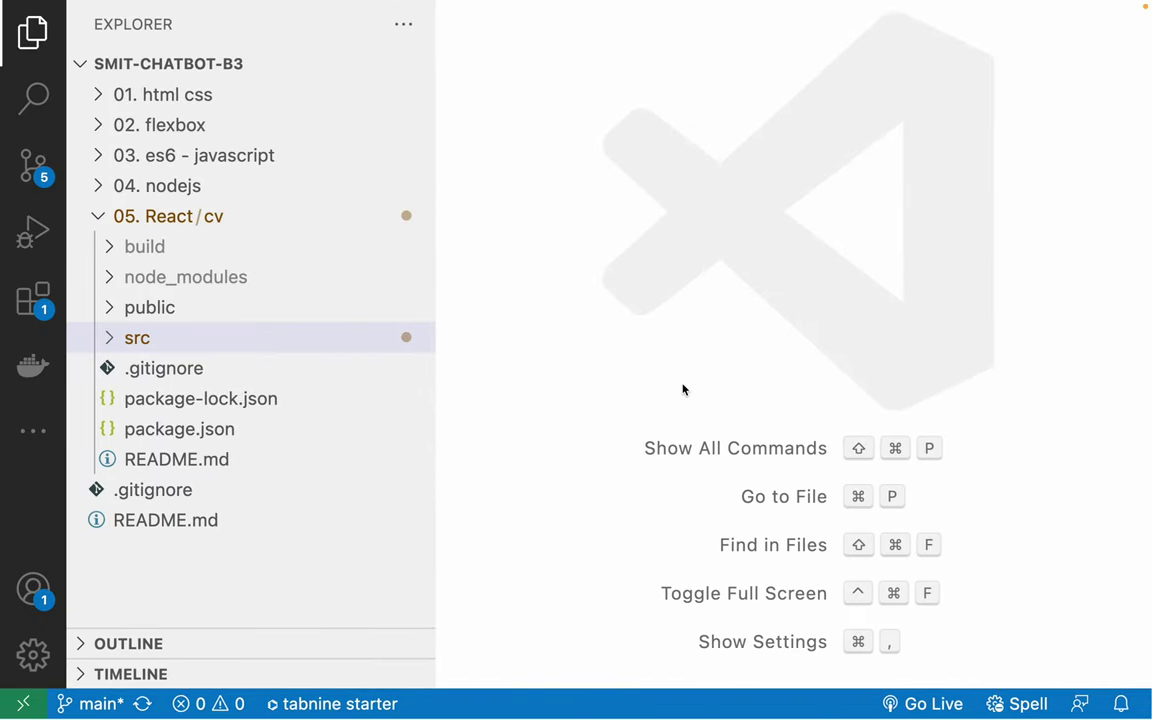
key("ctrl+grave")
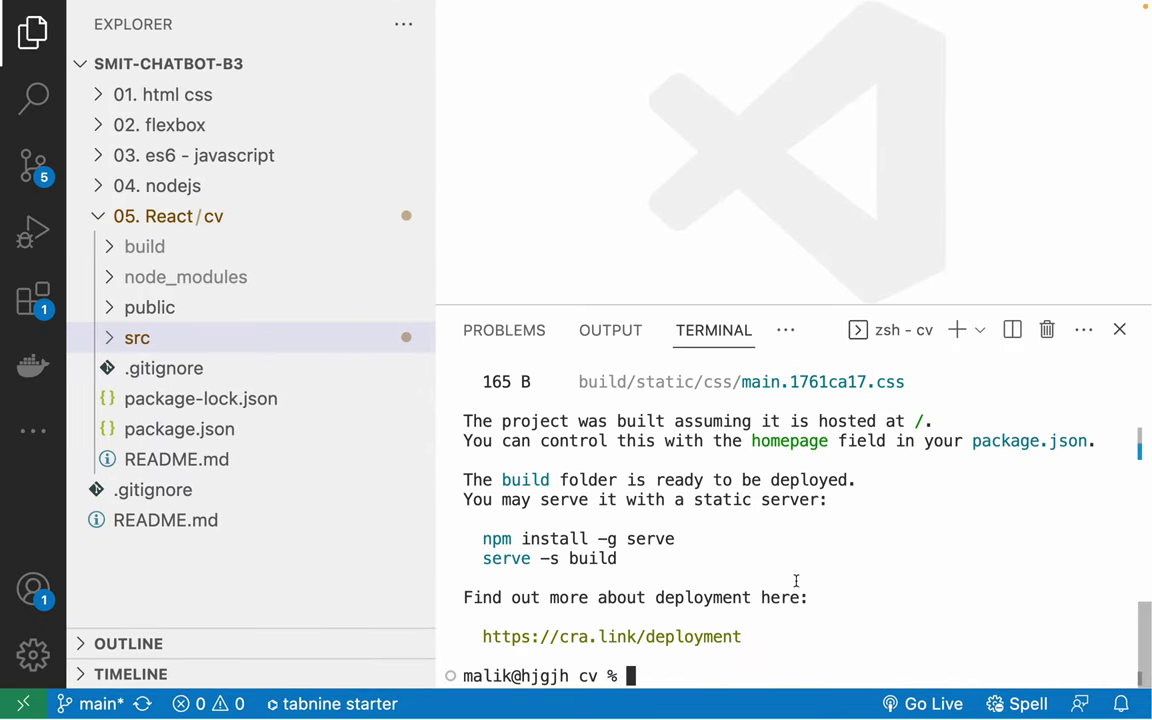
key("super+v")
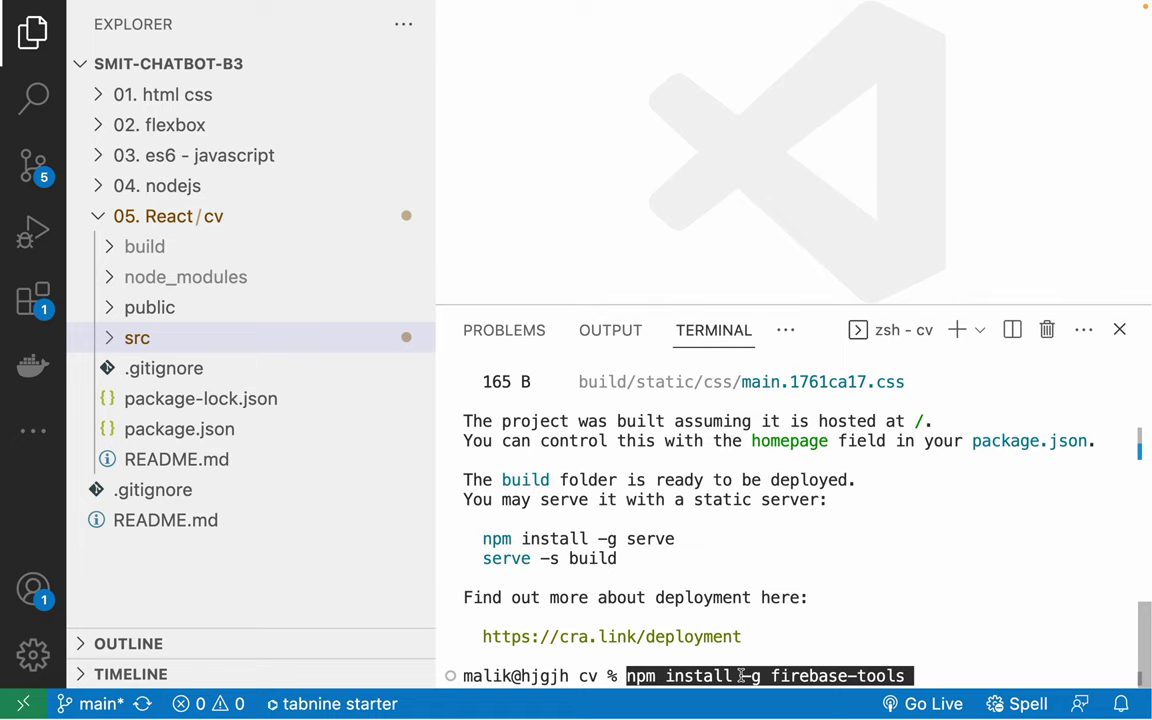
Step: Prefix the pasted command with sudo, run sudo npm install -g firebase-tools and submit the account password
key("Left")
key("Left")
key("Left")
key("Left")
key("Left")
key("Left")
key("Left")
key("Left")
key("Left")
key("Left")
key("Left")
key("Left")
key("Left")
key("Left")
key("Left")
key("Left")
key("Left")
key("Left")
key("Left")
key("Left")
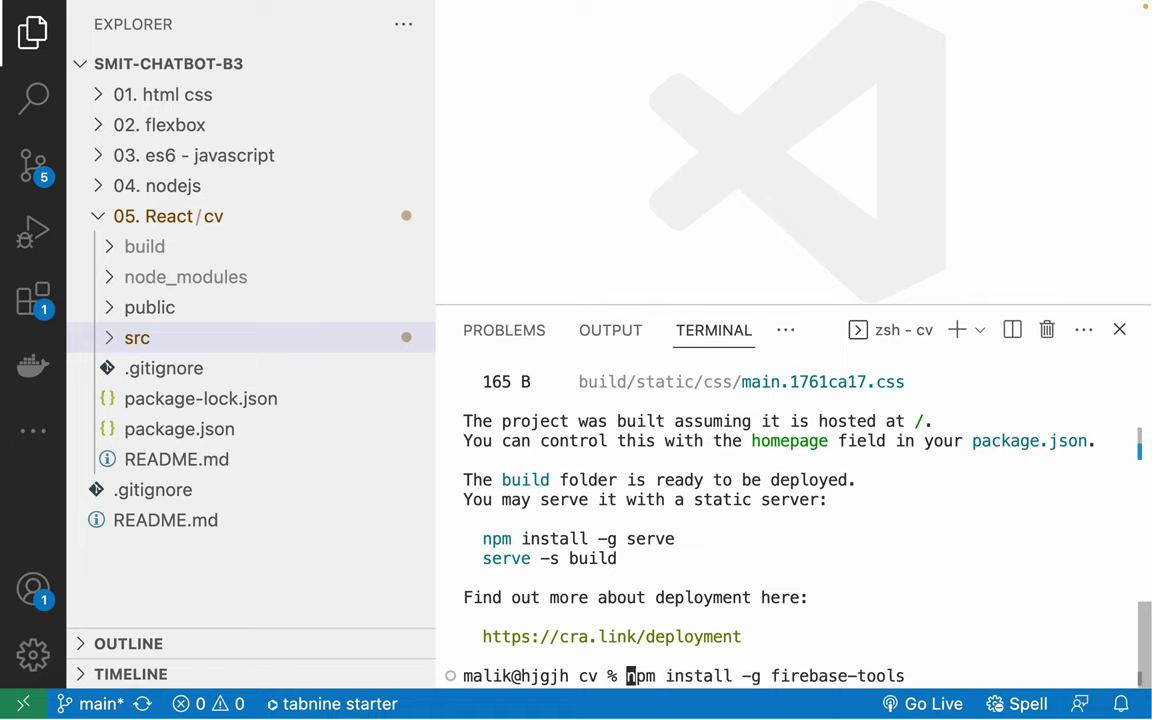
type("sudo")
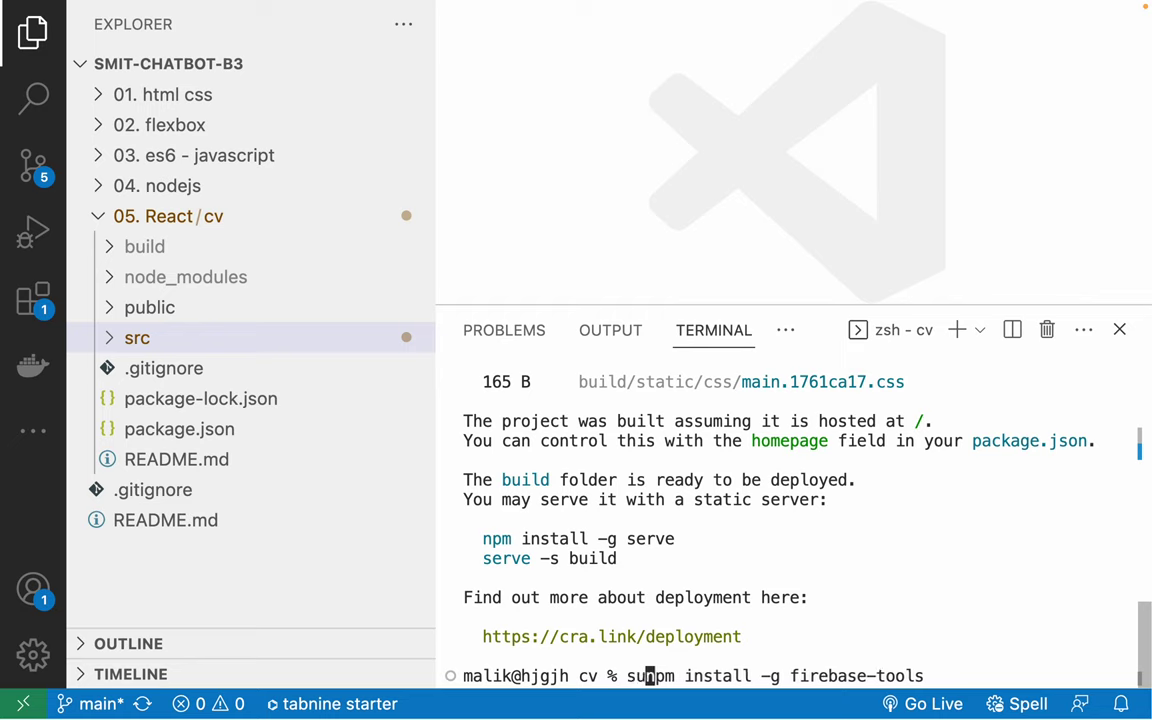
key("End")
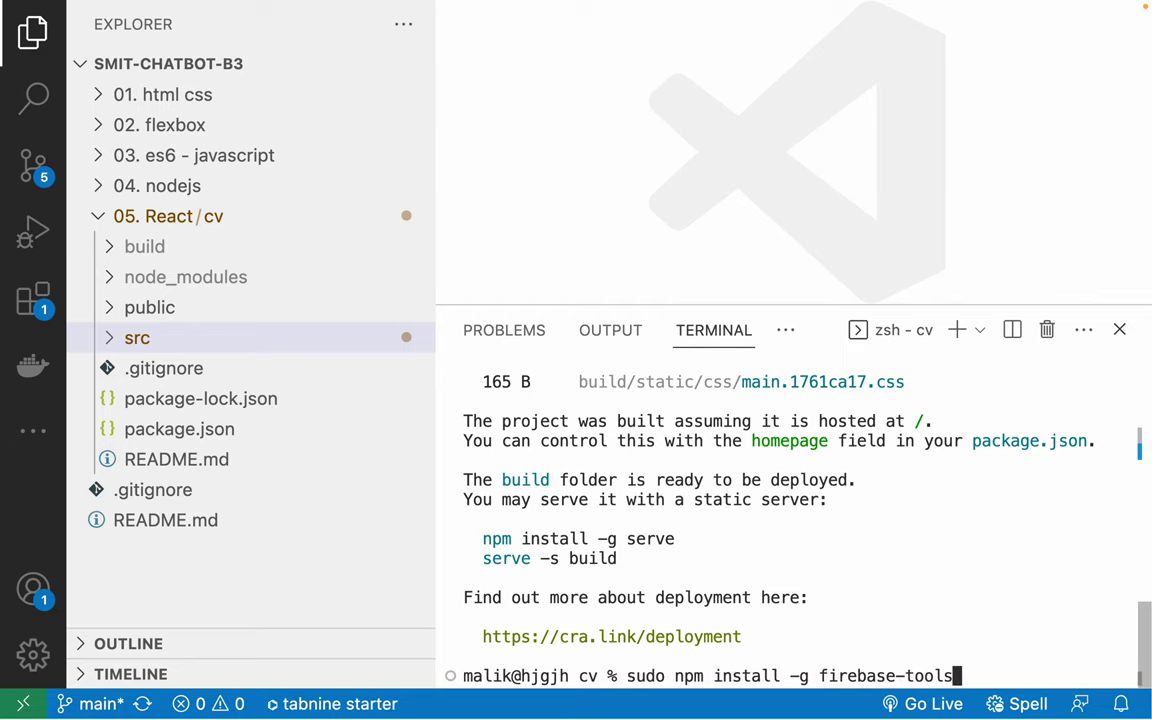
key("Return")
key("Return")
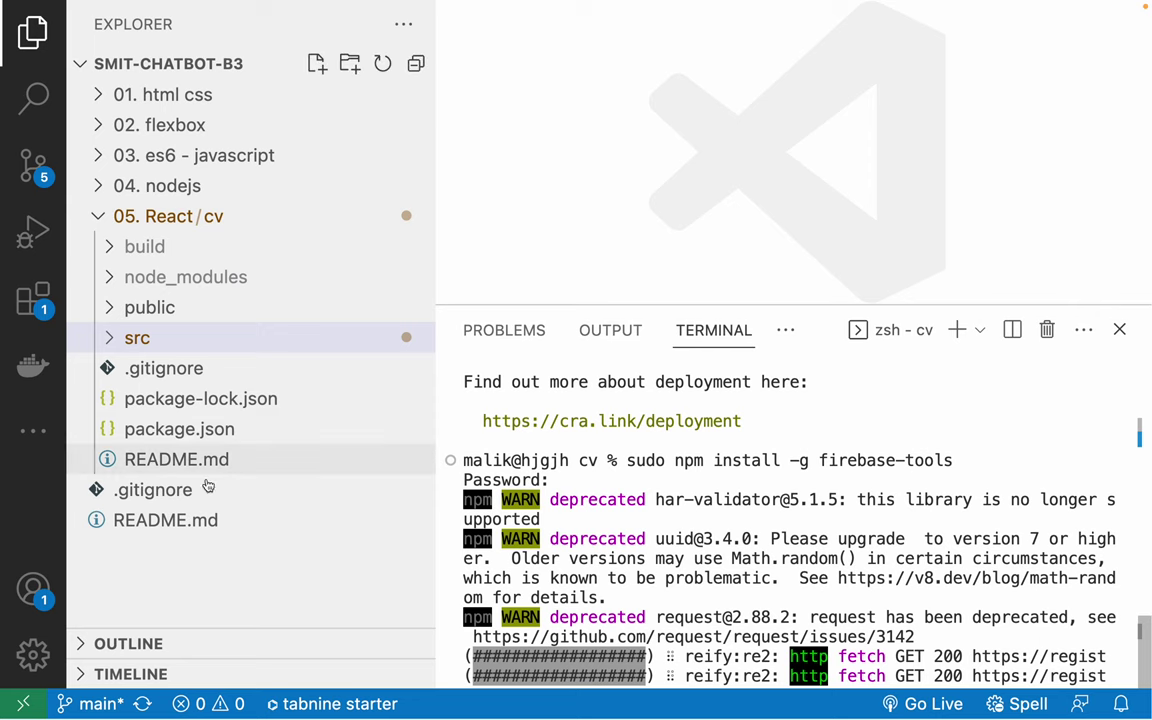
Step: Open the cv project's package.json with the terminal hidden and review its dependencies and scripts
left_click(155, 428)
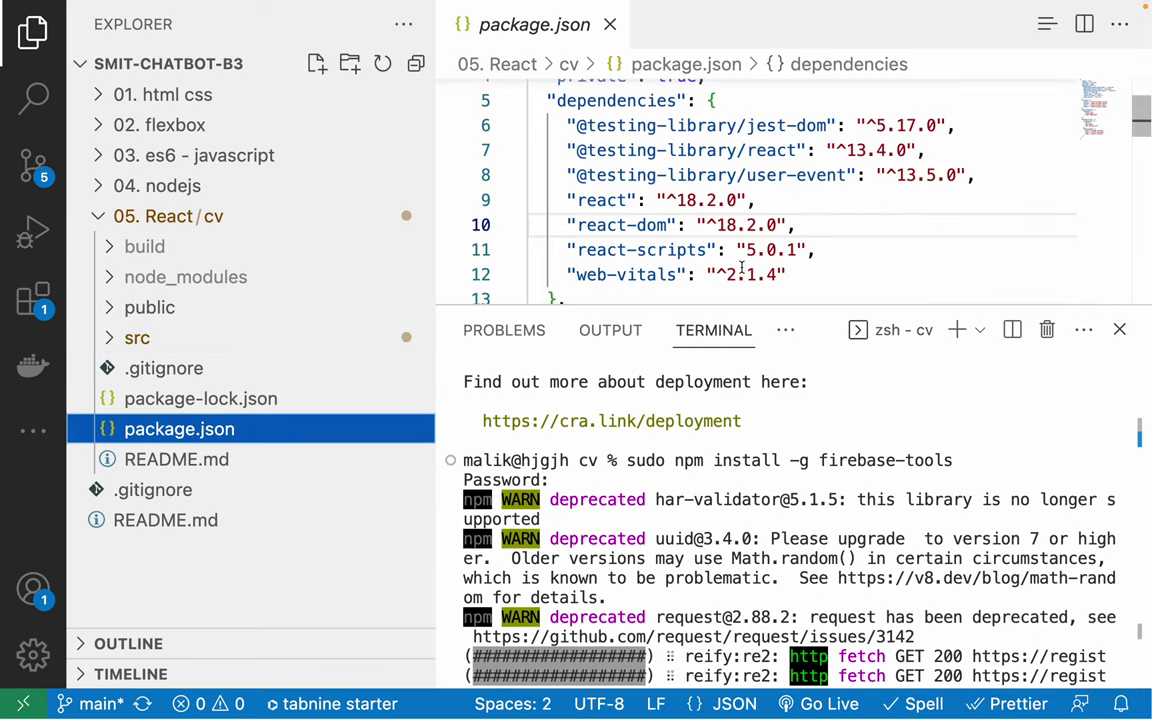
key("super+j")
scroll(631, 190, "down", 1)
scroll(631, 190, "up", 2)
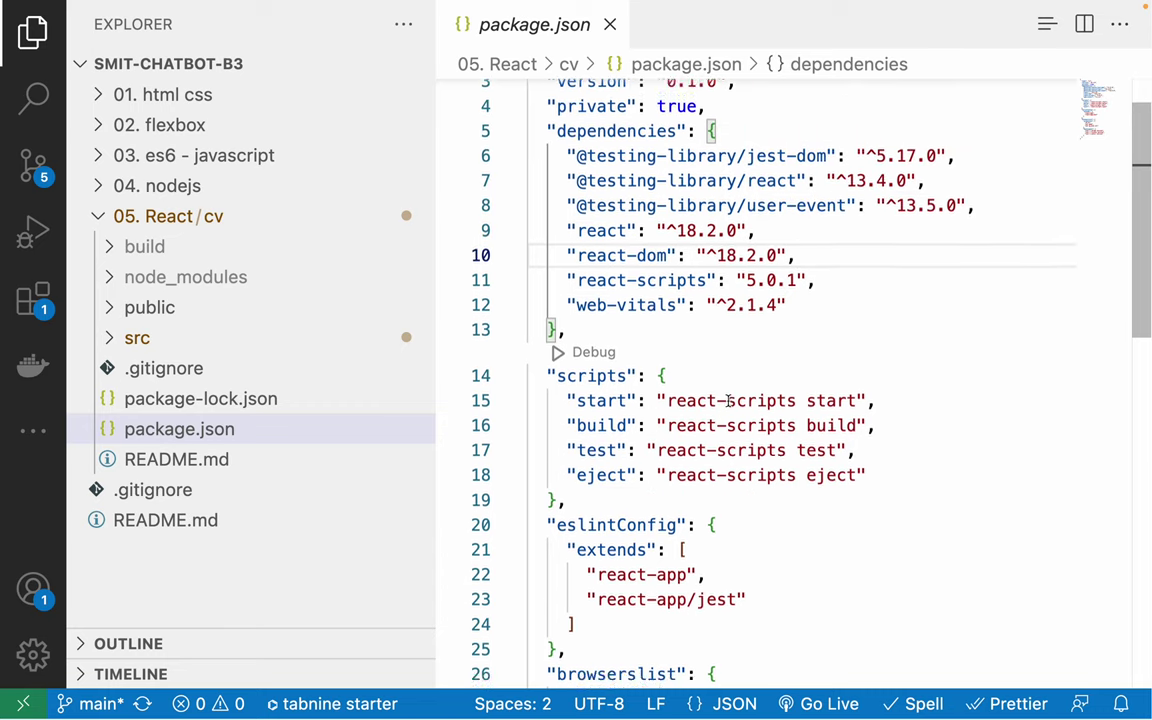
left_click_drag(566, 160, 733, 244)
left_click(846, 301)
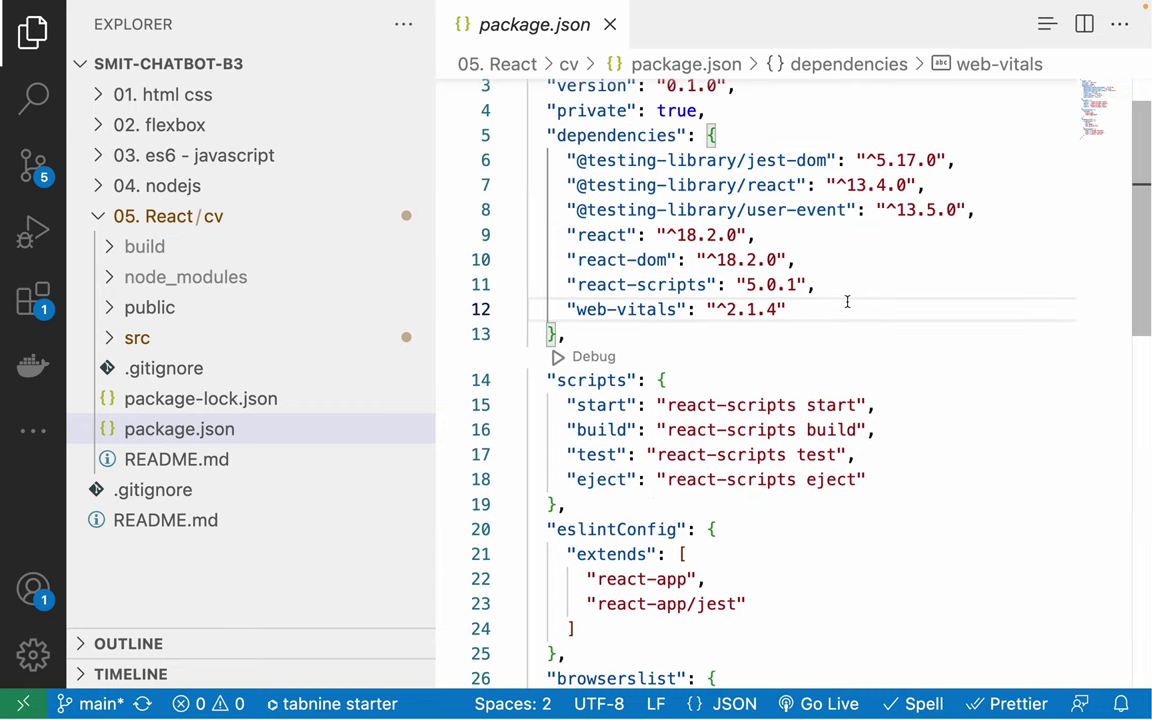
key("super+shift+e")
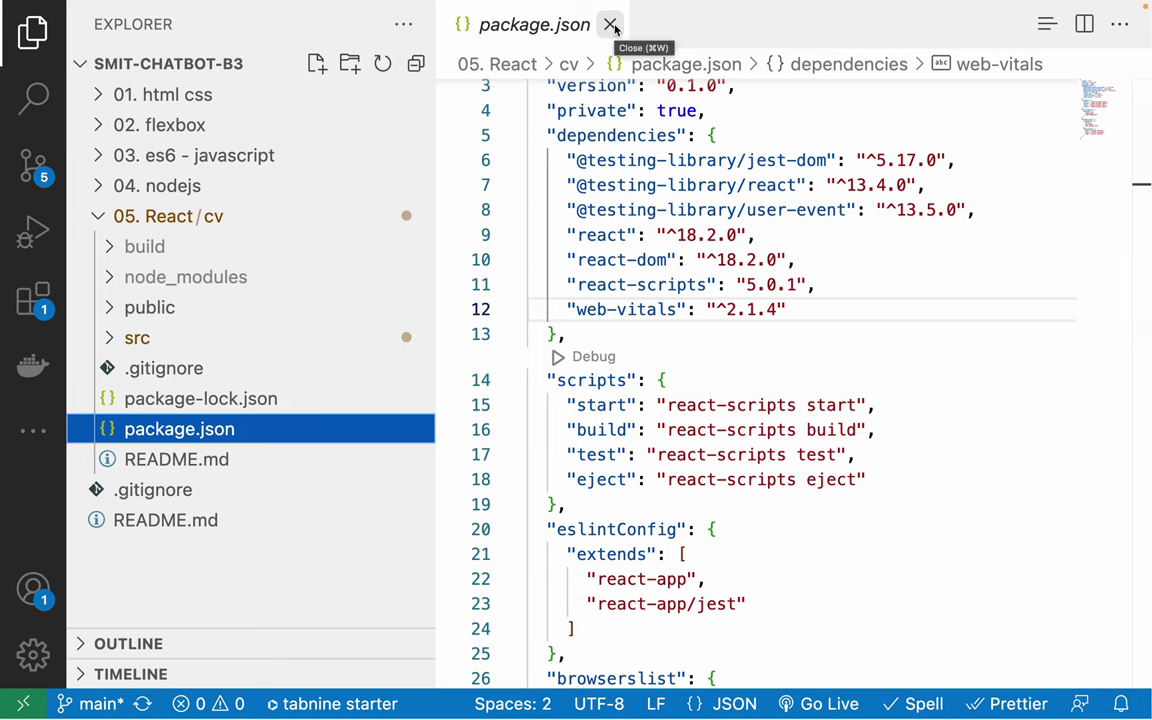
Step: Show the terminal again to check the progress of the firebase-tools installation and compare it with the dependencies in package.json
key("super+j")
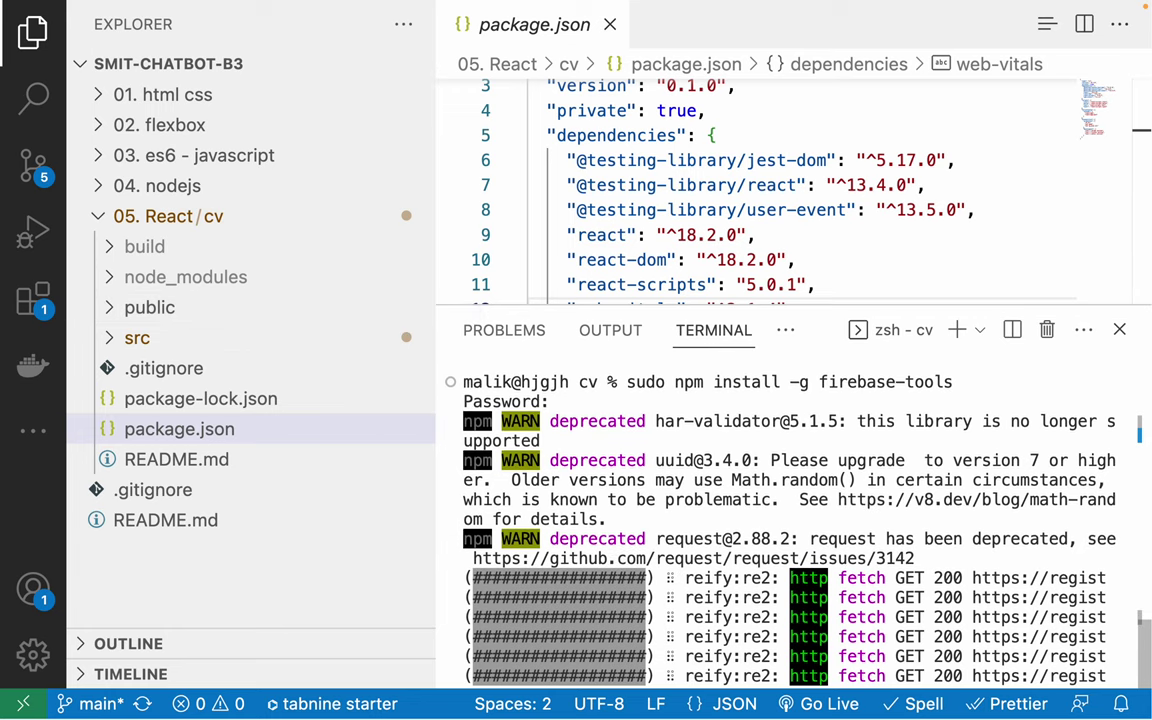
mouse_move(851, 7)
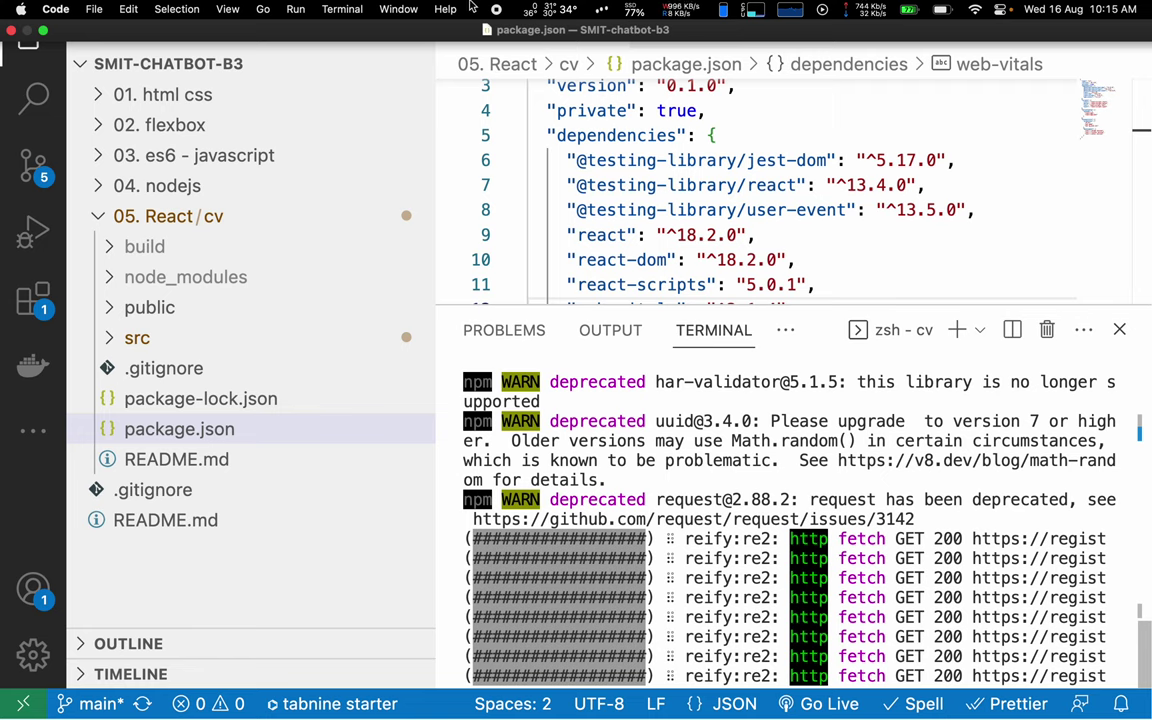
left_click_drag(693, 381, 840, 381)
left_click(842, 380)
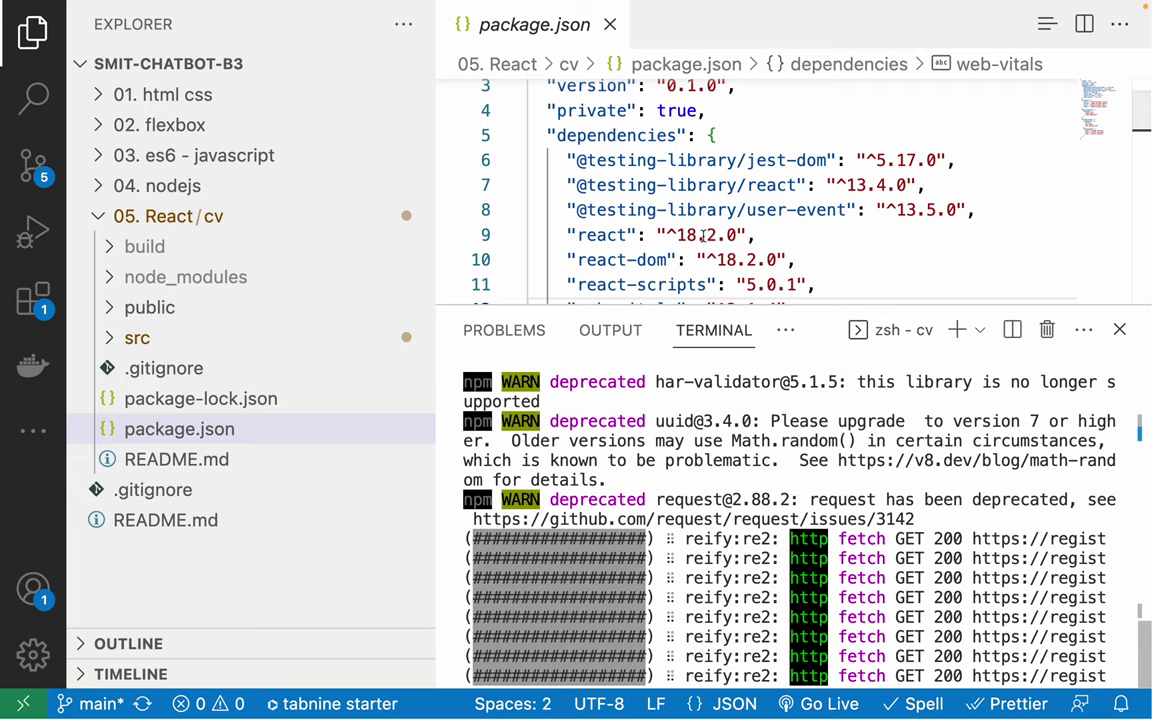
left_click_drag(586, 135, 852, 185)
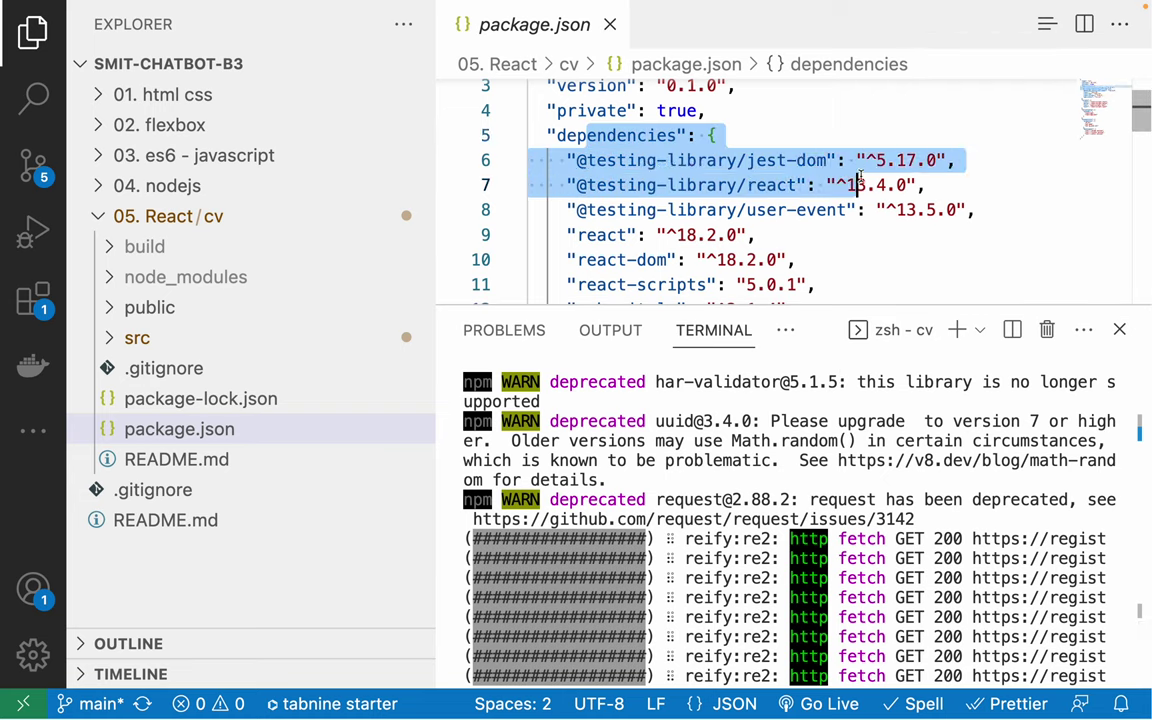
left_click(866, 185)
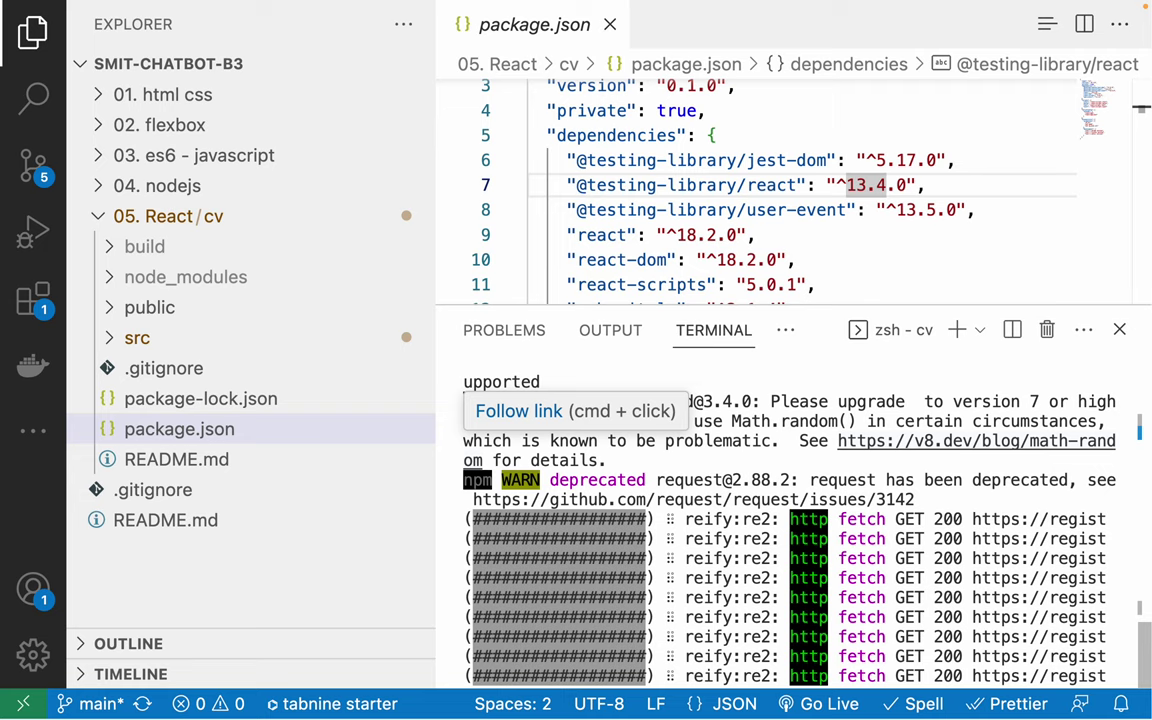
Step: Switch to Chrome, search Google for "firebase tools npm" in a new tab and review the firebase-tools package page on npm
key("ctrl+Right")
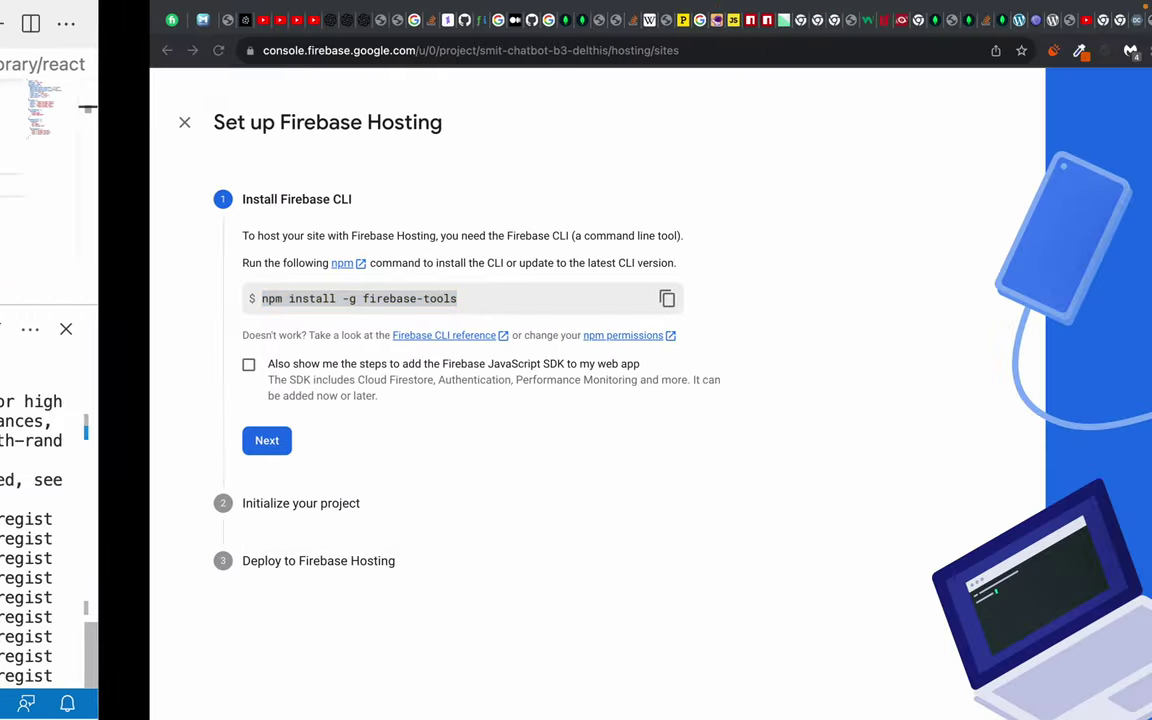
left_click(1072, 20)
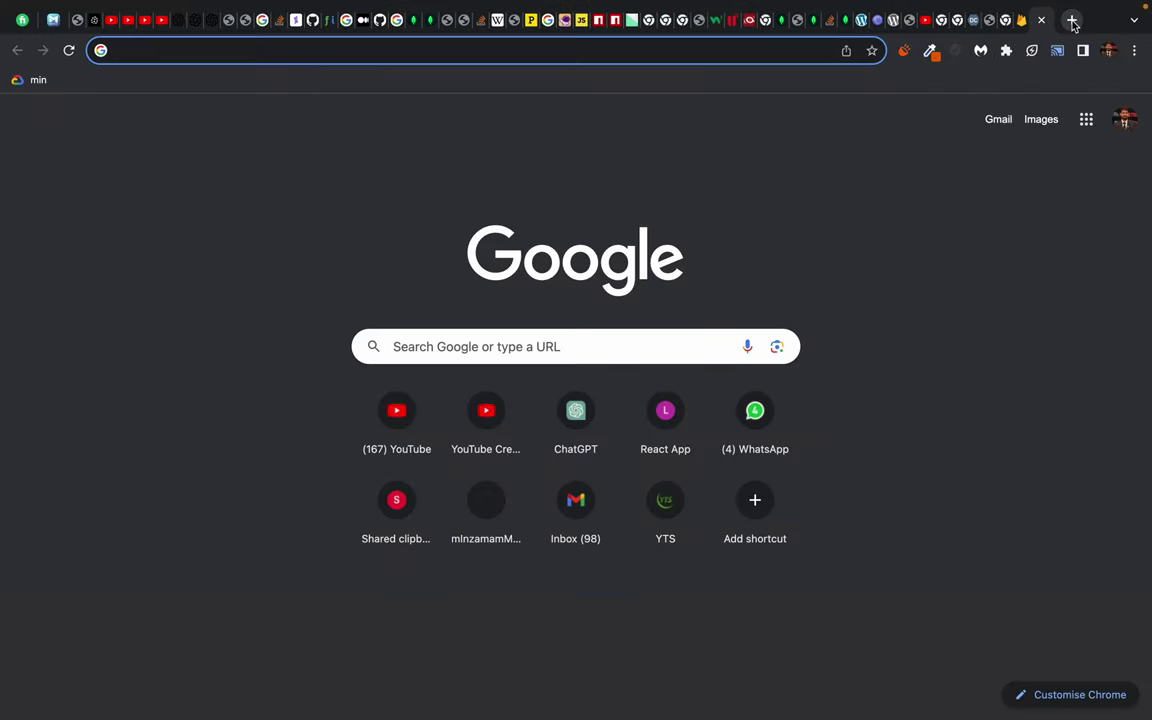
type("firebase tools npm")
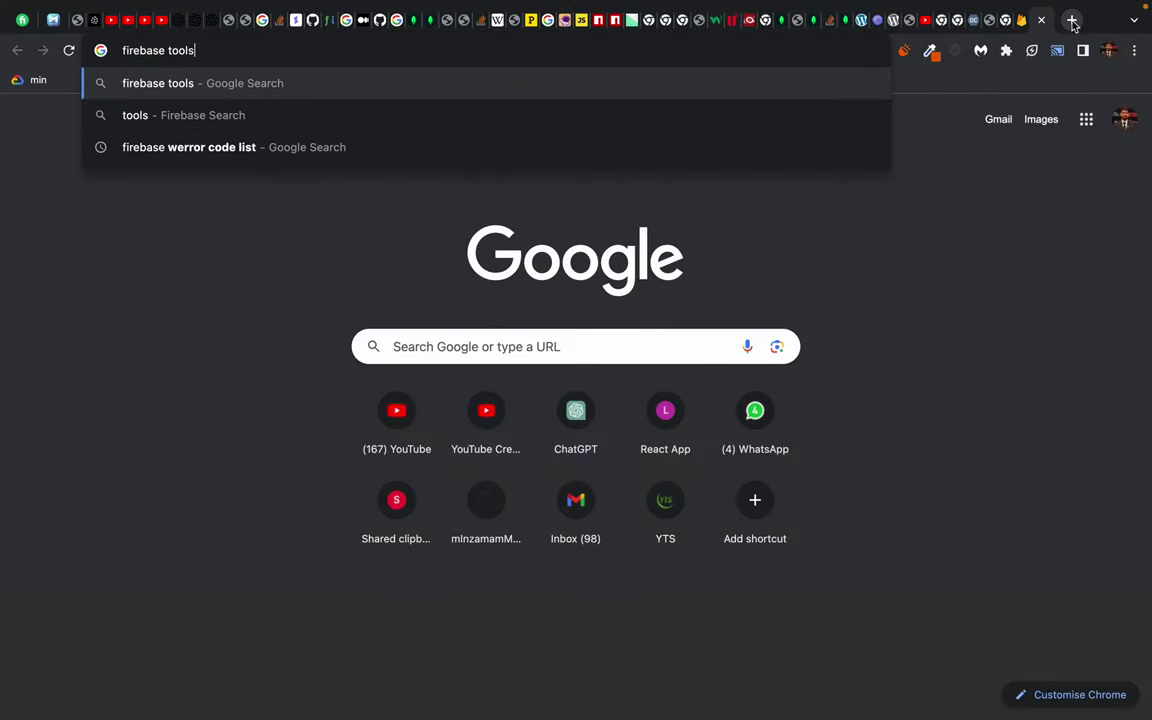
key("Return")
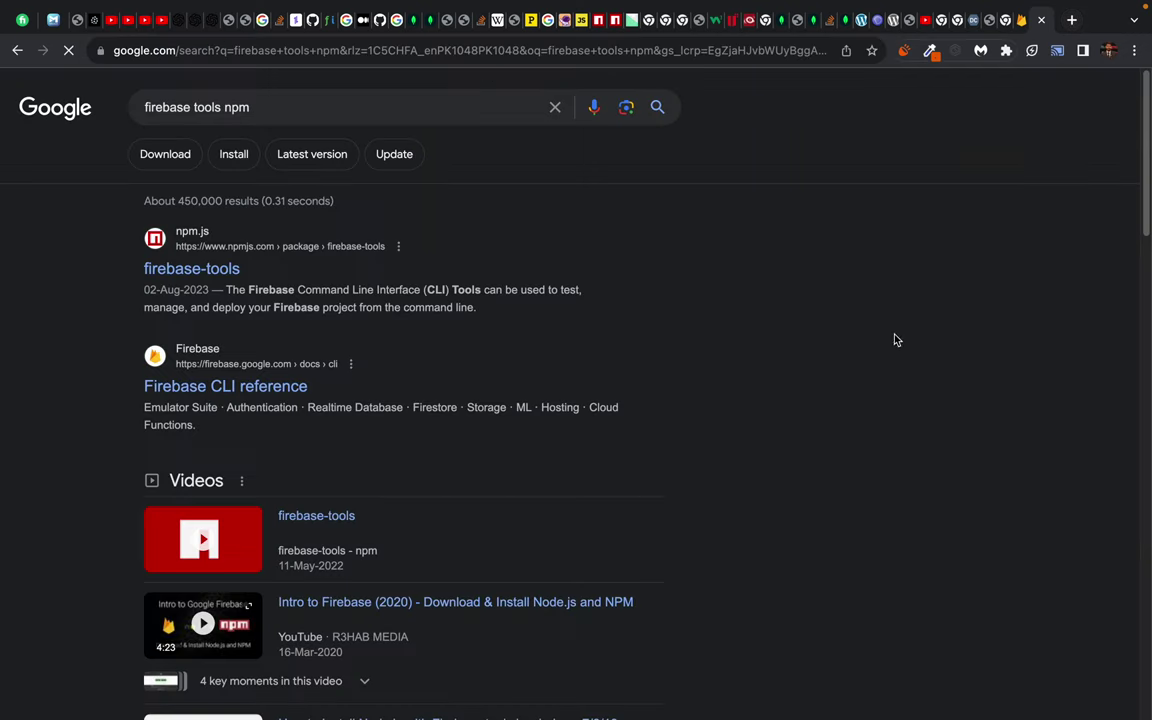
left_click(157, 261)
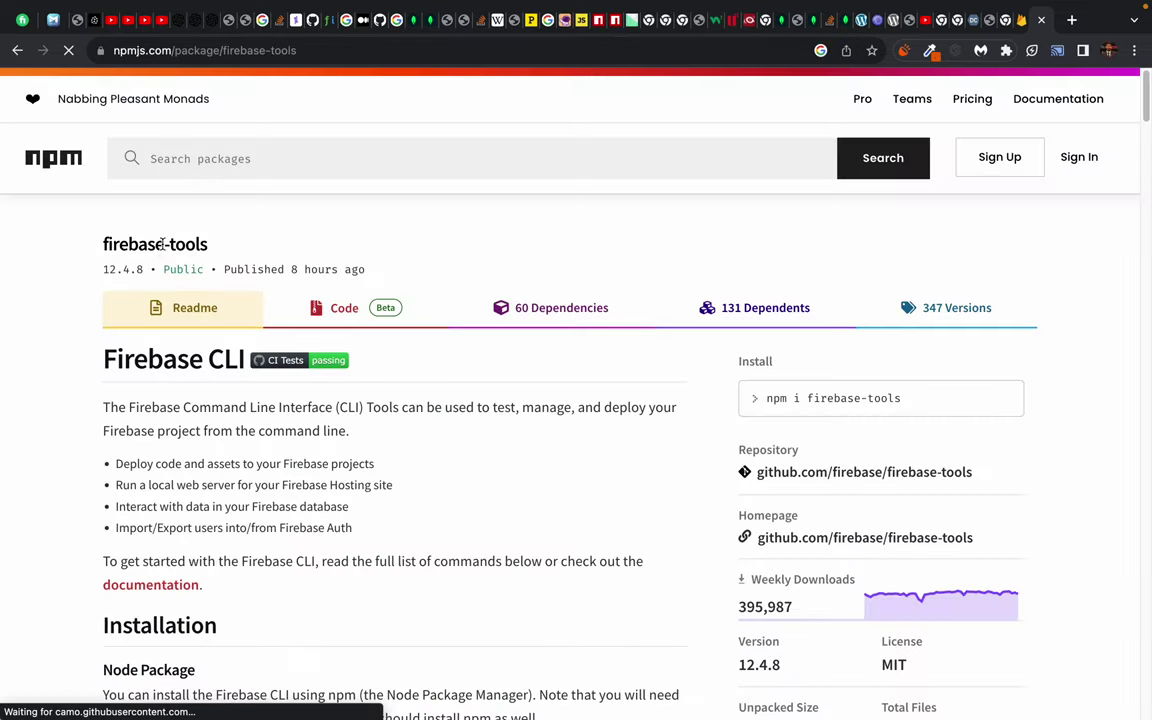
left_click(810, 398)
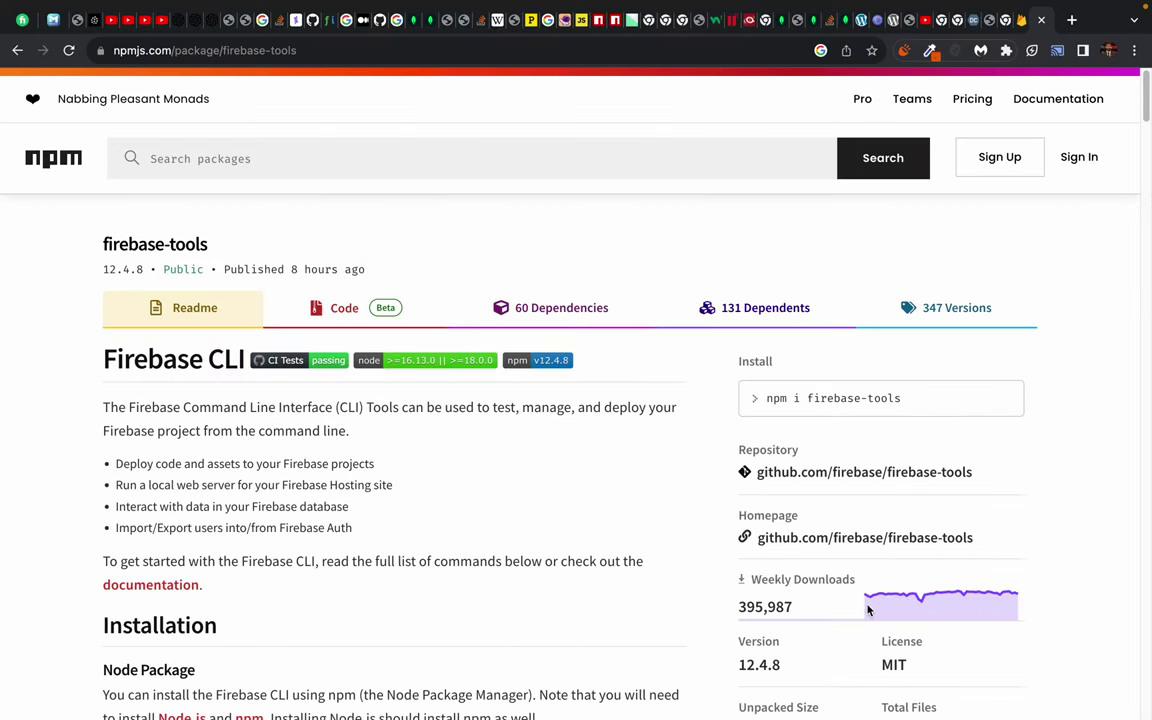
scroll(791, 549, "down", 2)
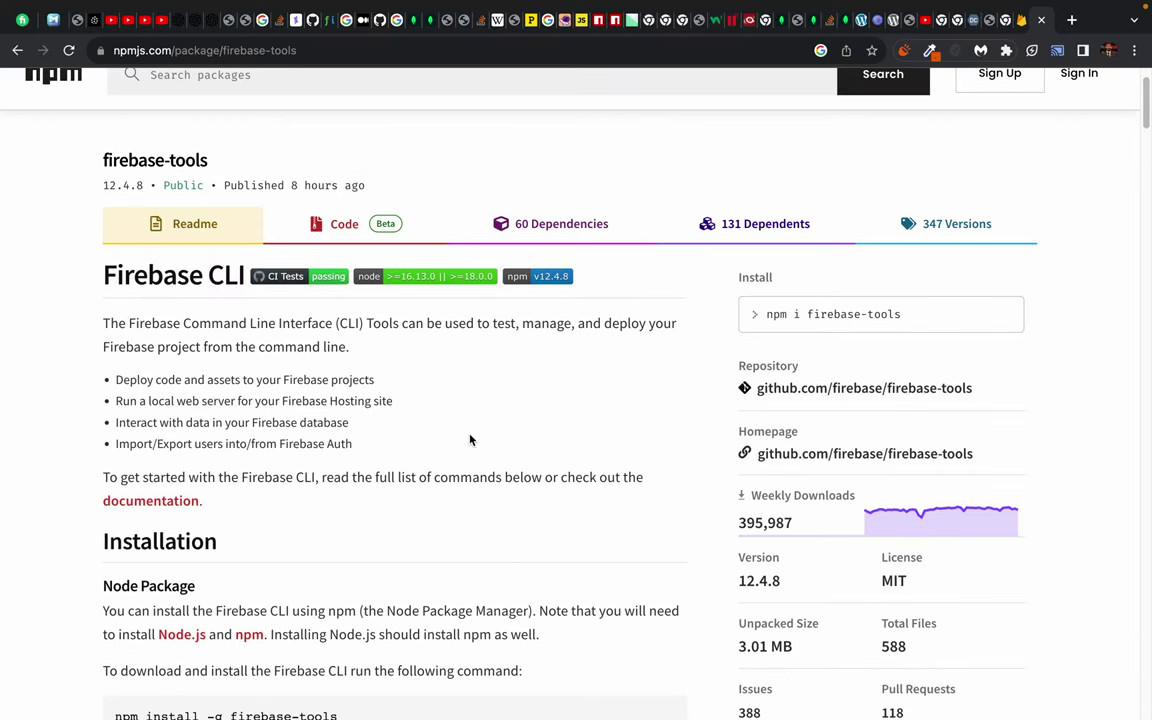
key("super+Left")
Step: Switch back to VS Code and enter several empty lines at the terminal prompt in the cv folder
key("ctrl+Left")
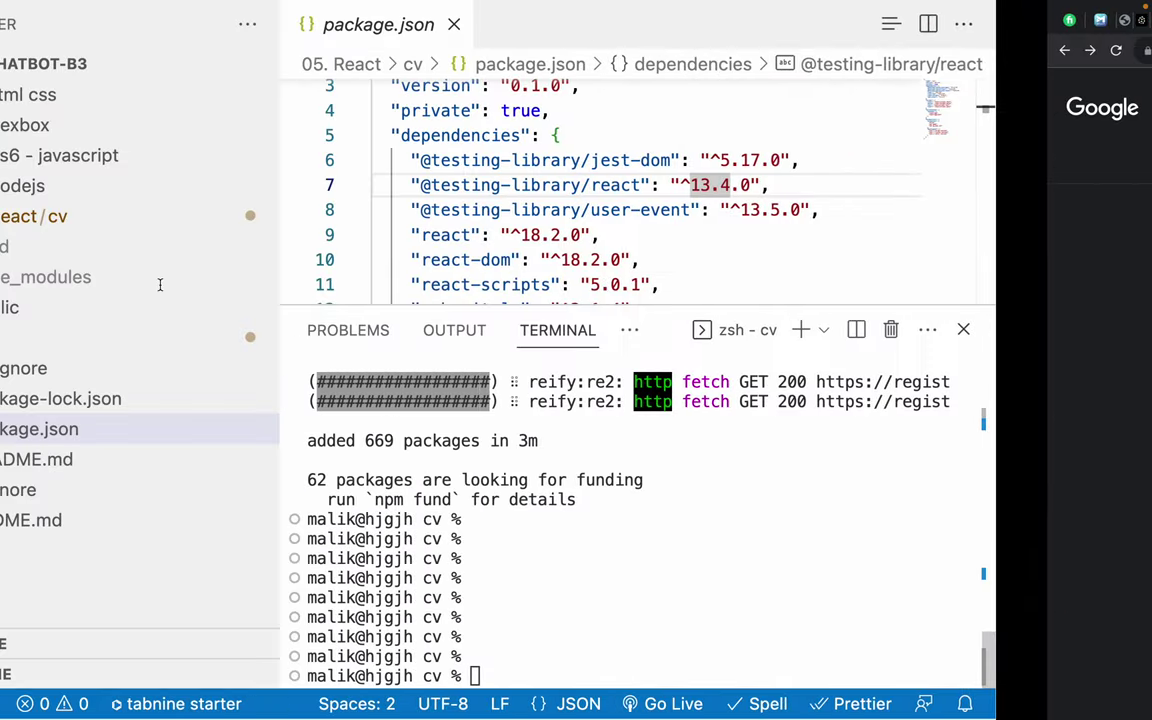
left_click(587, 110)
left_click(887, 220)
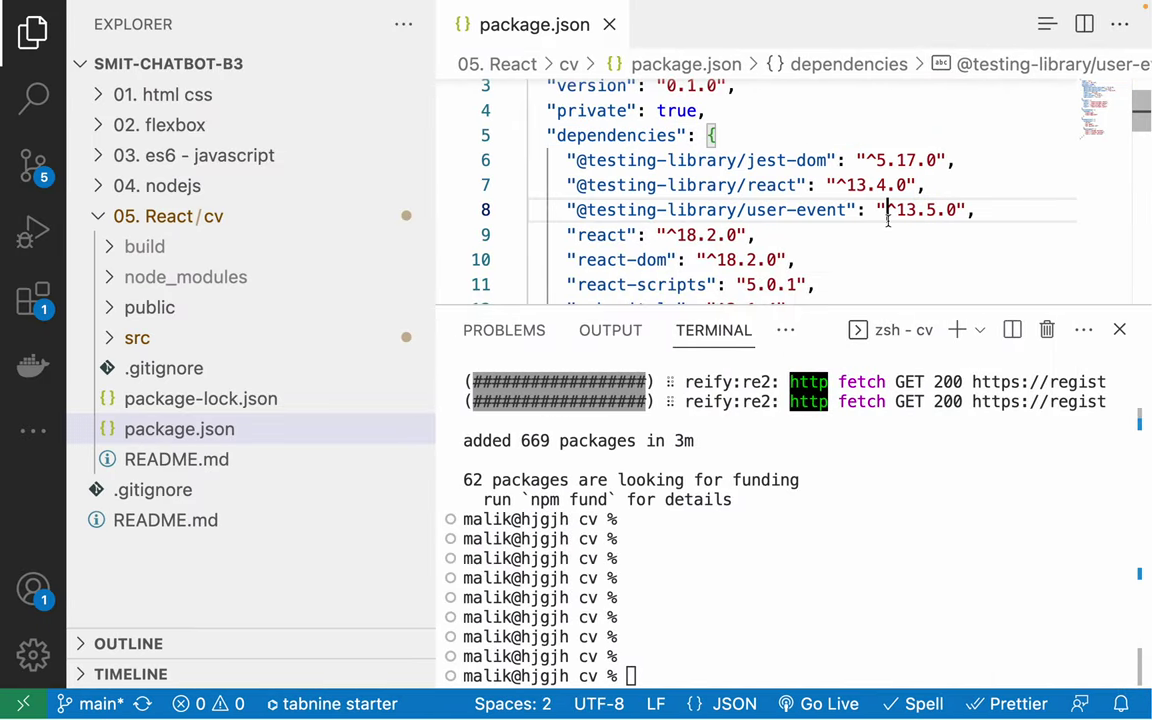
key("Return")
key("Return")
key("Return")
key("Return")
key("Return")
key("Return")
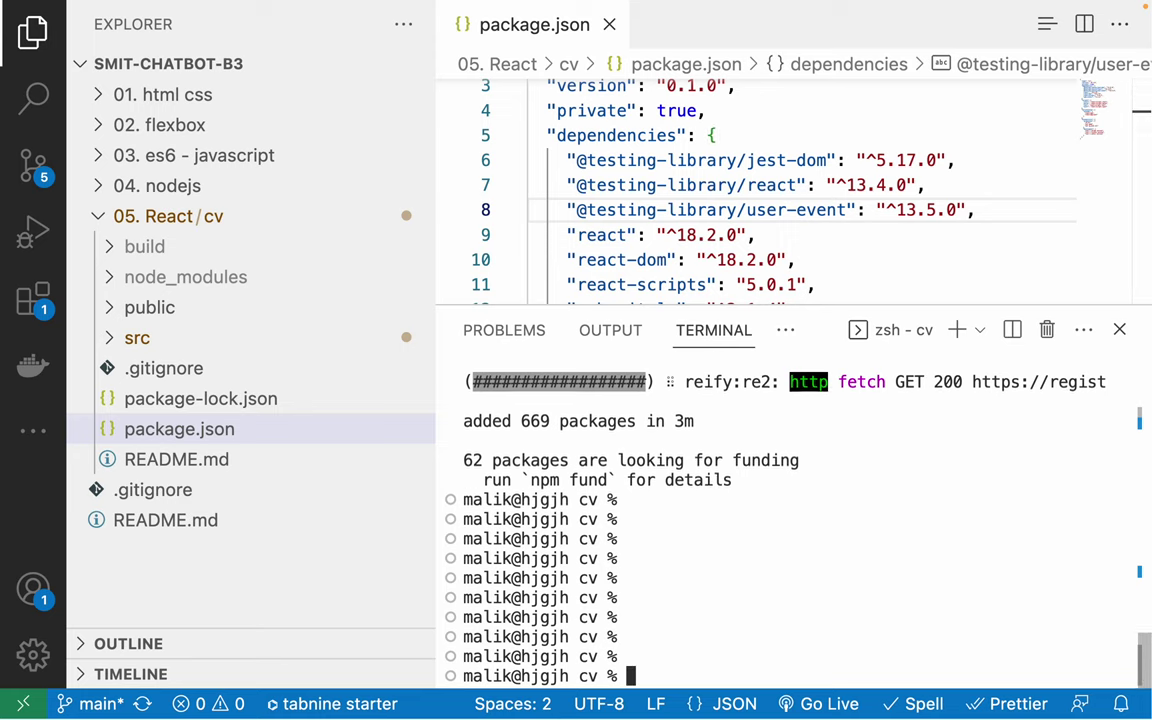
key("Return")
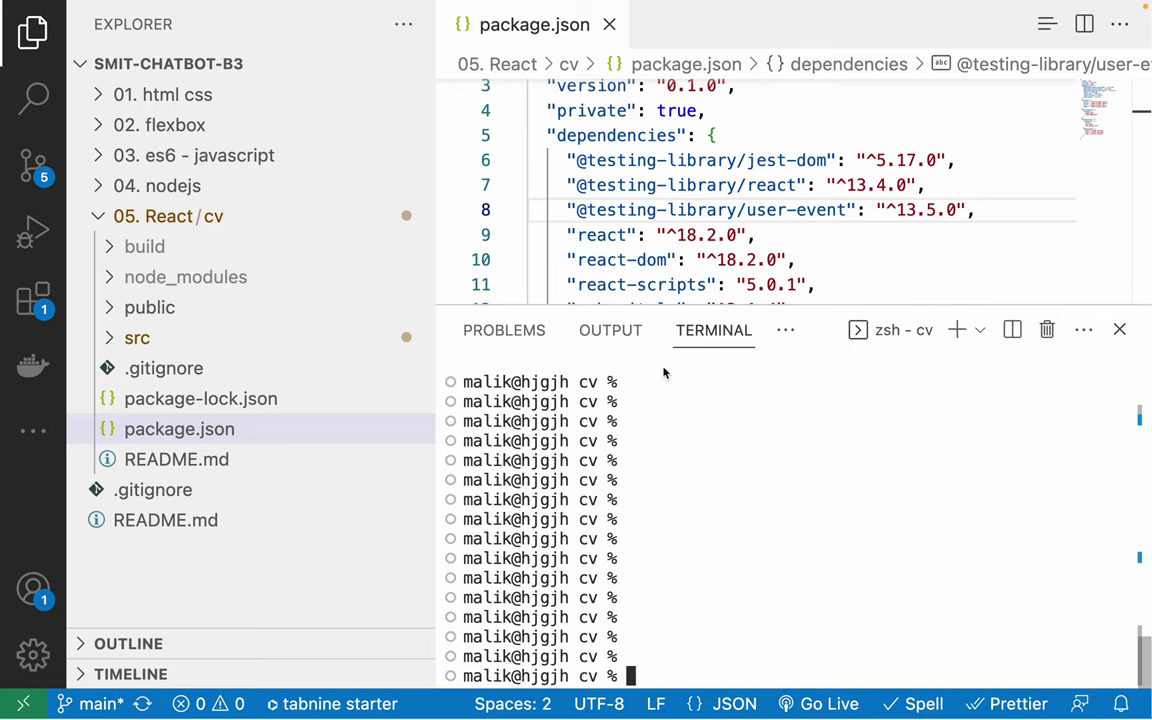
Step: Examine the dependencies block in package.json, from the testing-library packages down to react and react-dom
left_click_drag(578, 110, 897, 210)
left_click(905, 212)
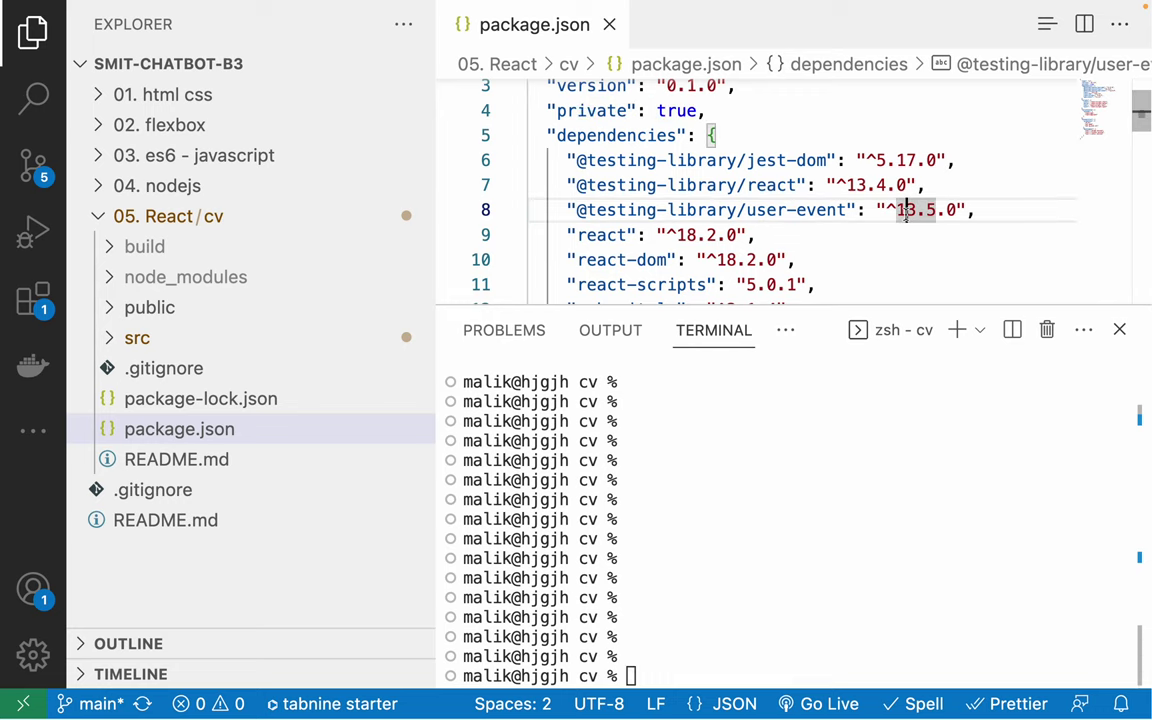
key("super+Tab")
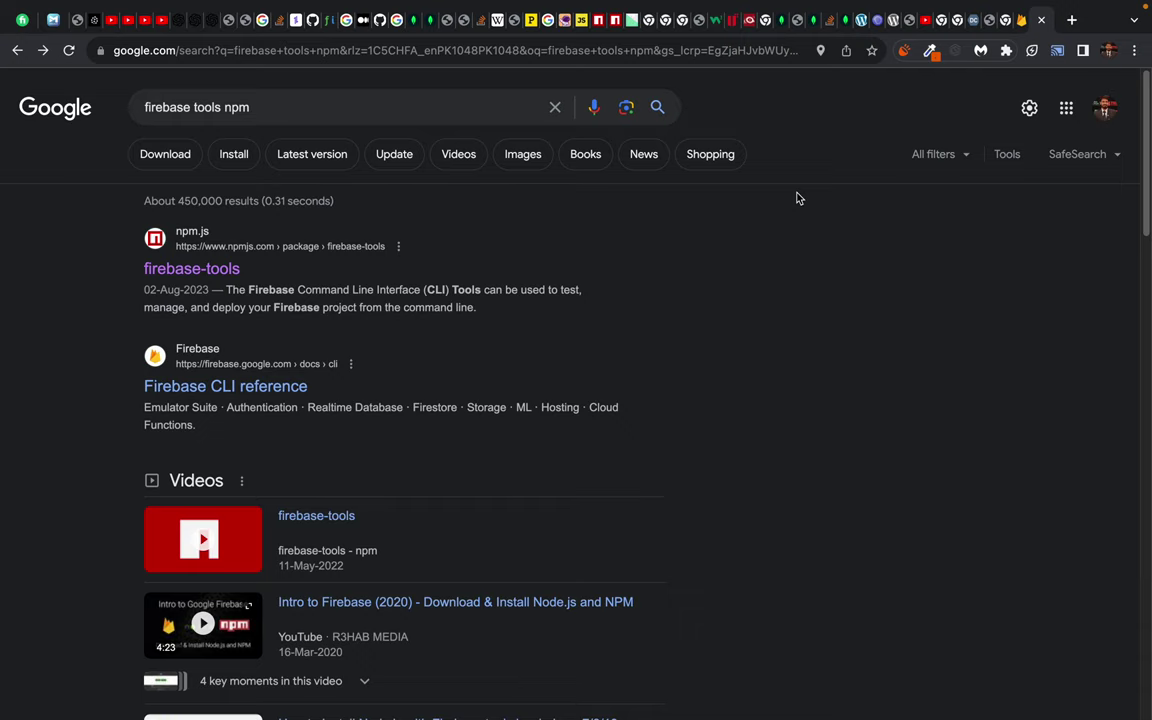
key("super+Tab")
left_click_drag(608, 122, 728, 159)
left_click(903, 245)
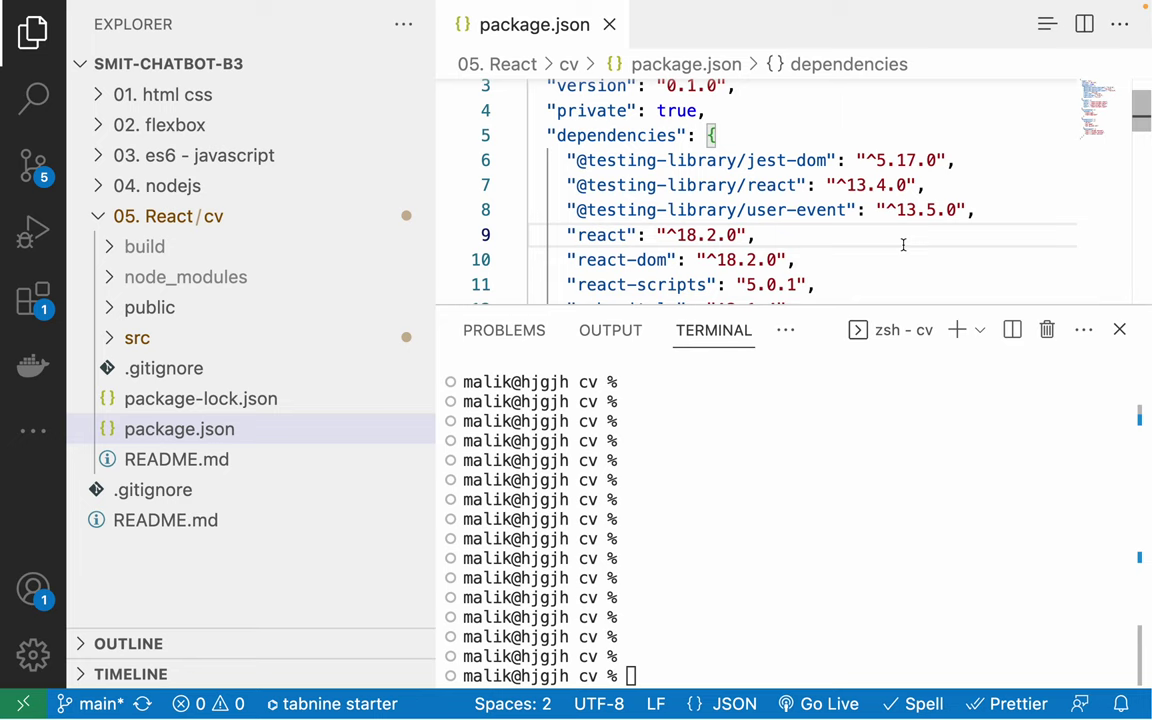
left_click_drag(577, 111, 887, 186)
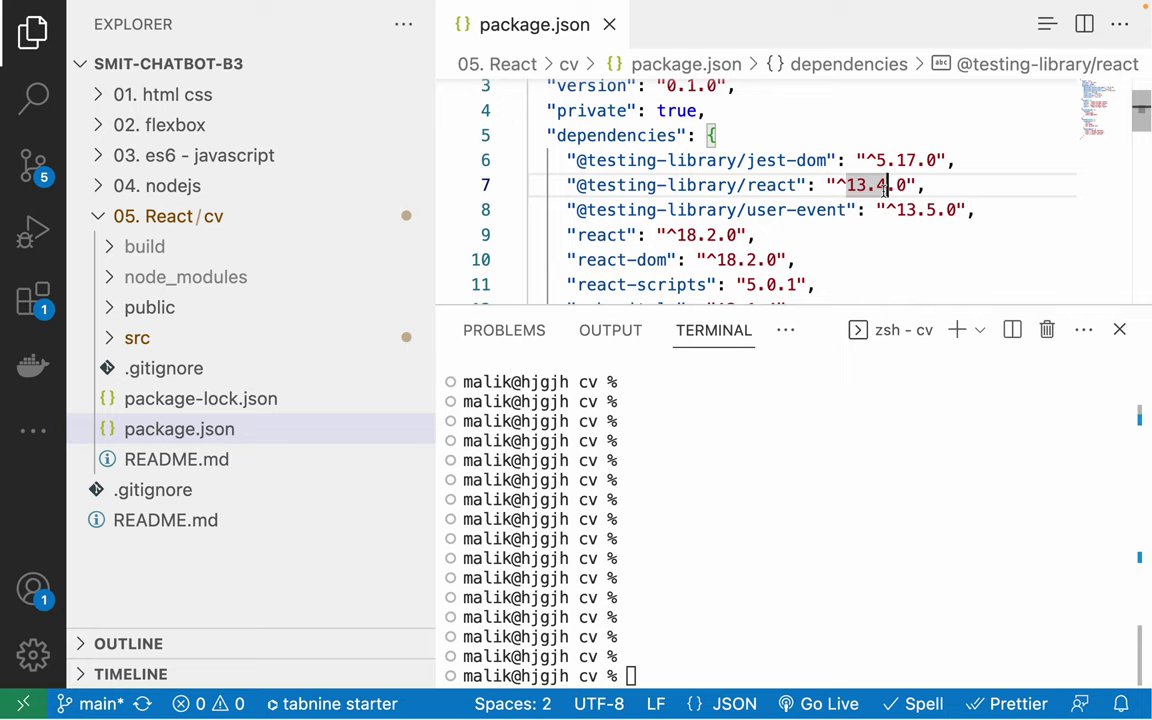
left_click_drag(587, 110, 900, 231)
left_click(900, 231)
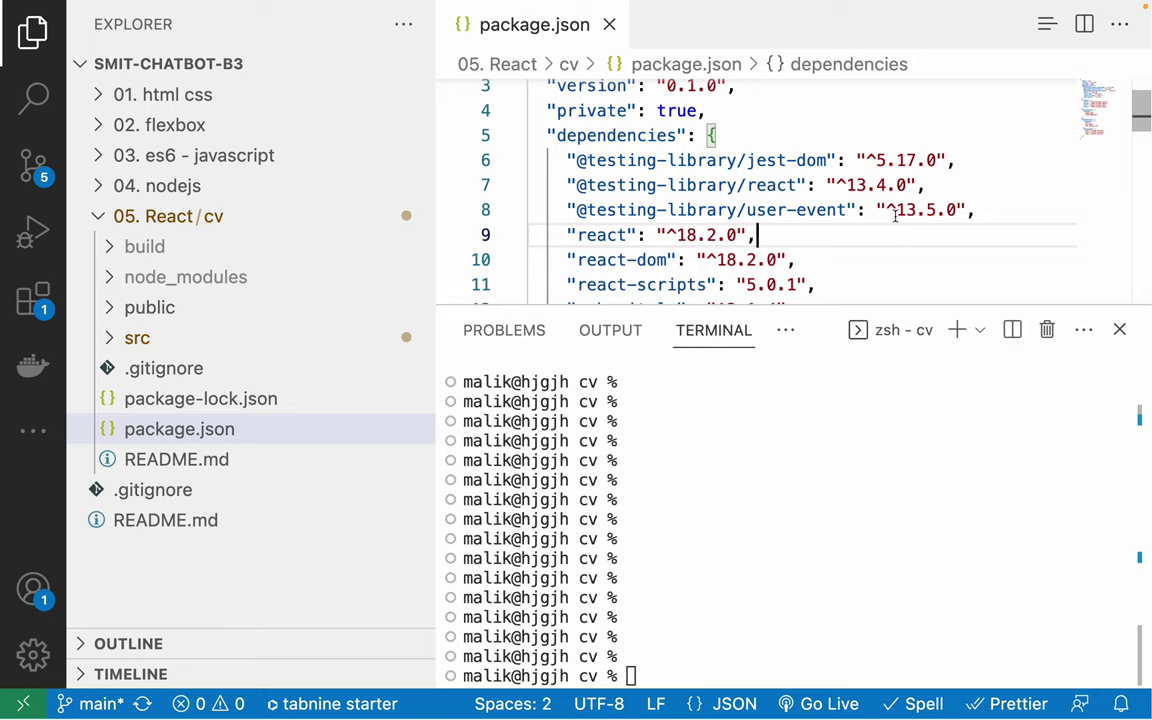
left_click(567, 111)
left_click_drag(567, 111, 869, 247)
left_click(871, 251)
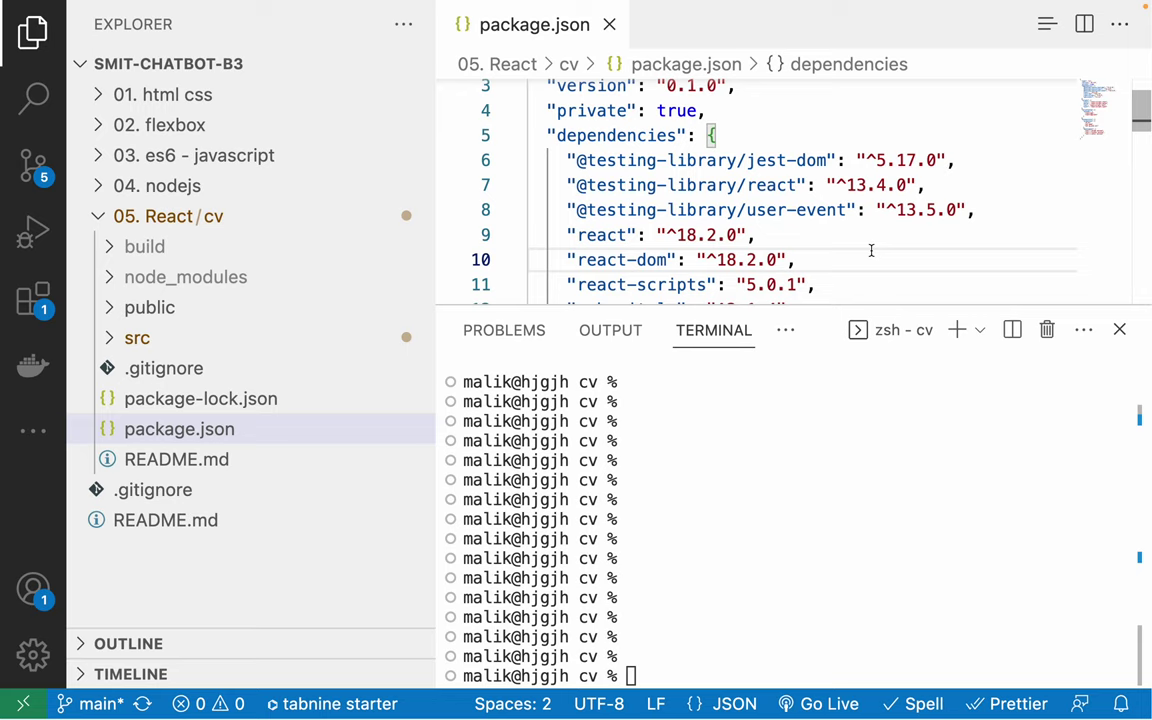
Step: Run the firebase command in the terminal in the cv folder
left_click(795, 507)
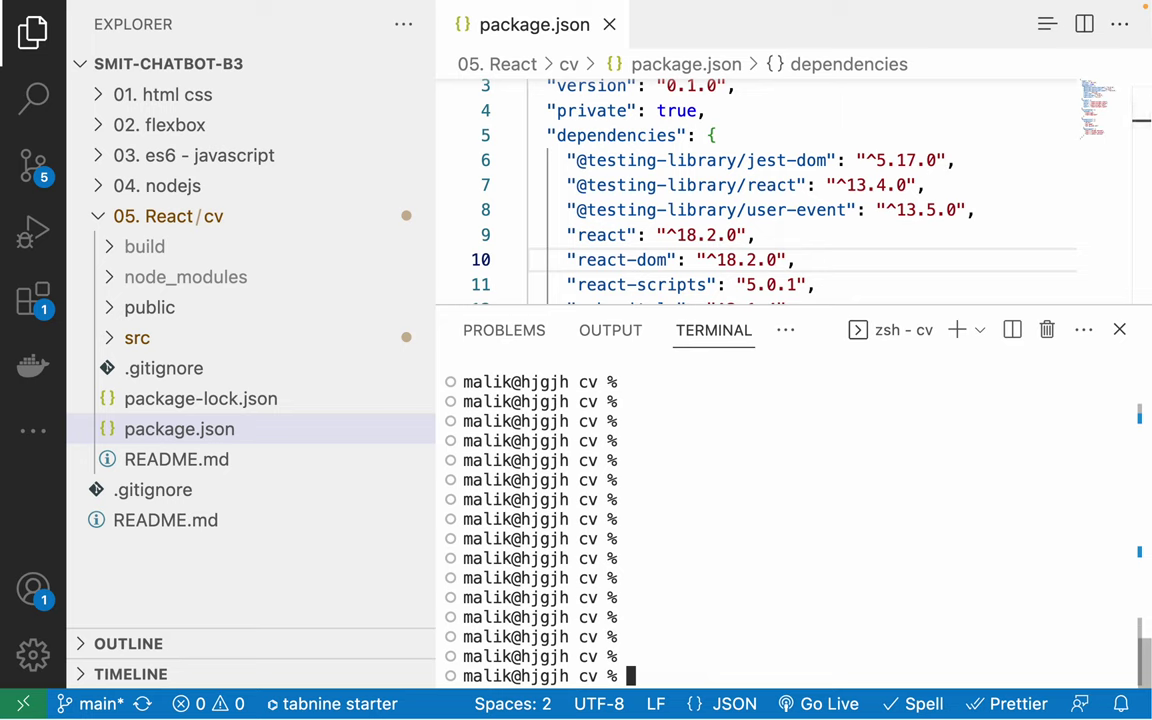
type("firebas4")
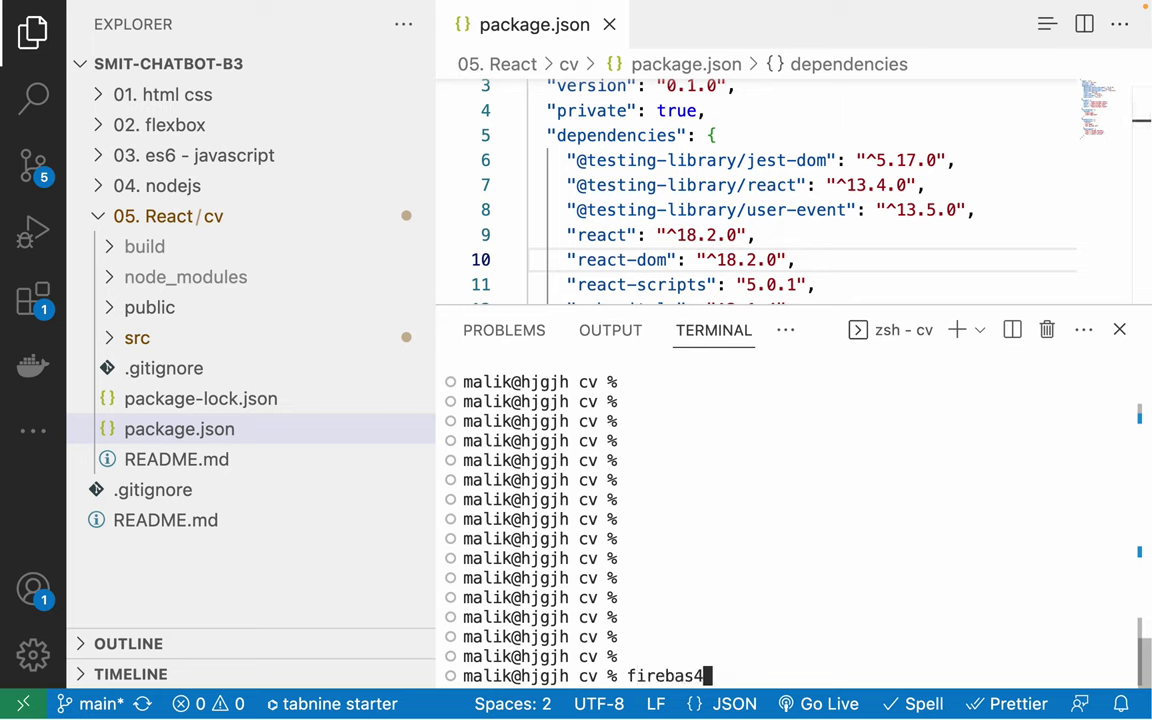
key("BackSpace")
type("e")
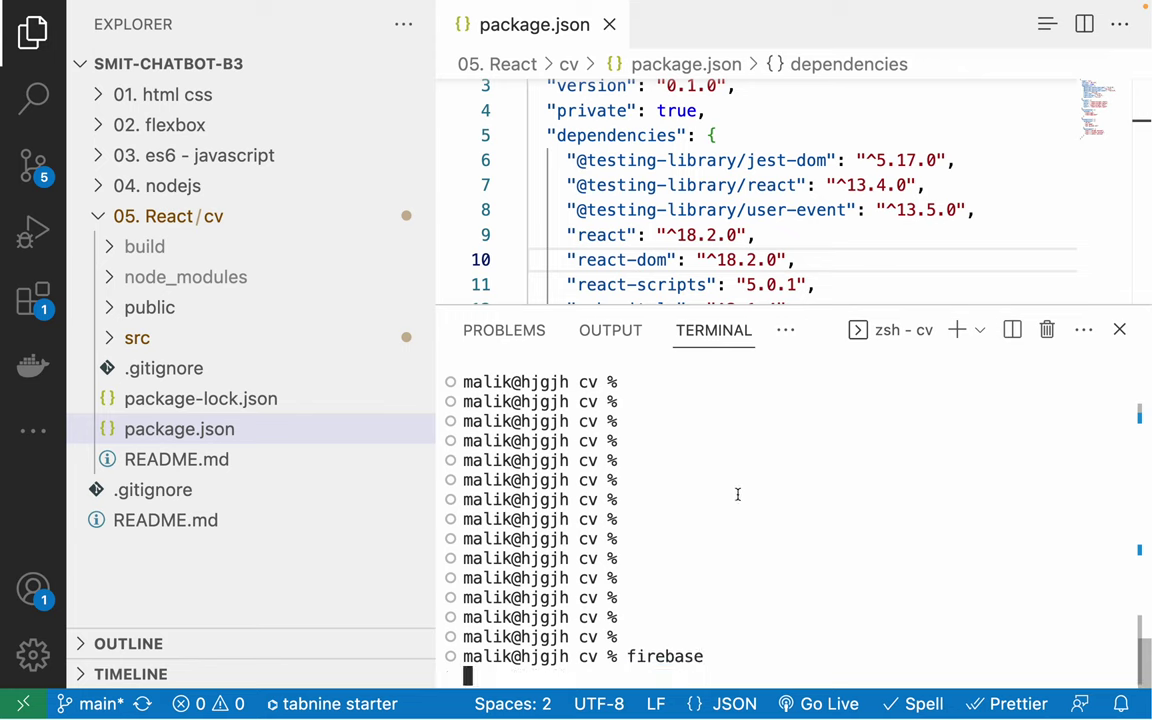
Step: Run the bare firebase command in the cv project's terminal and read through its output
key("Return")
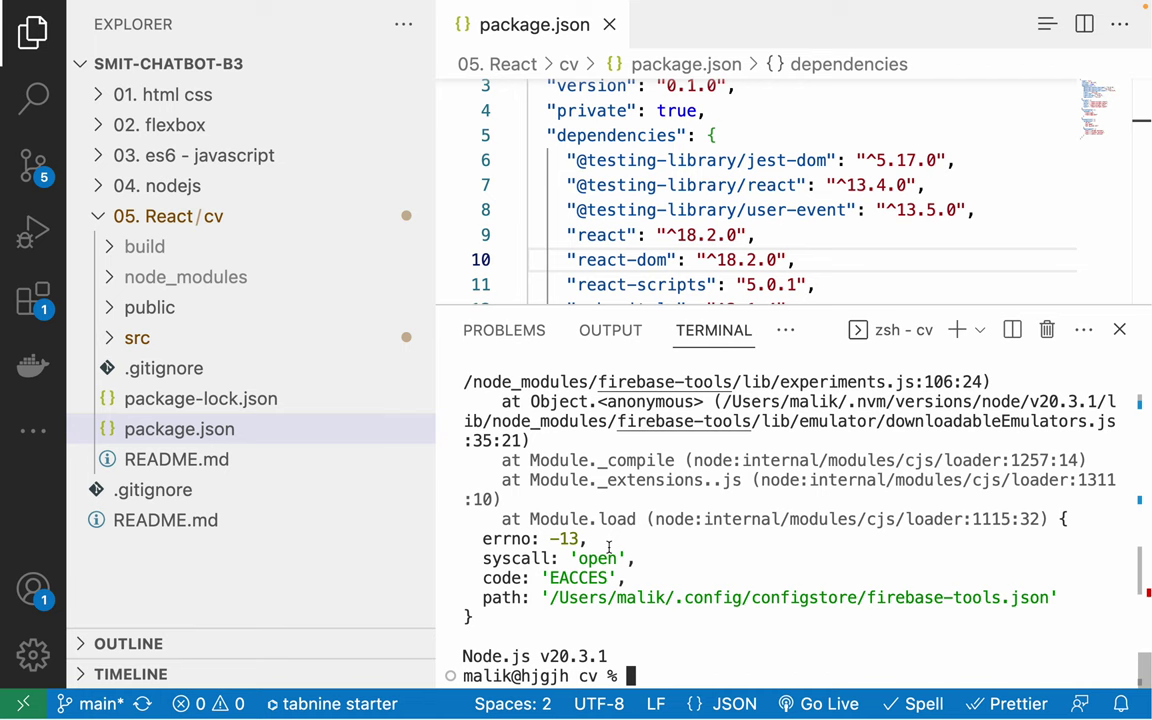
scroll(608, 547, "up", 10)
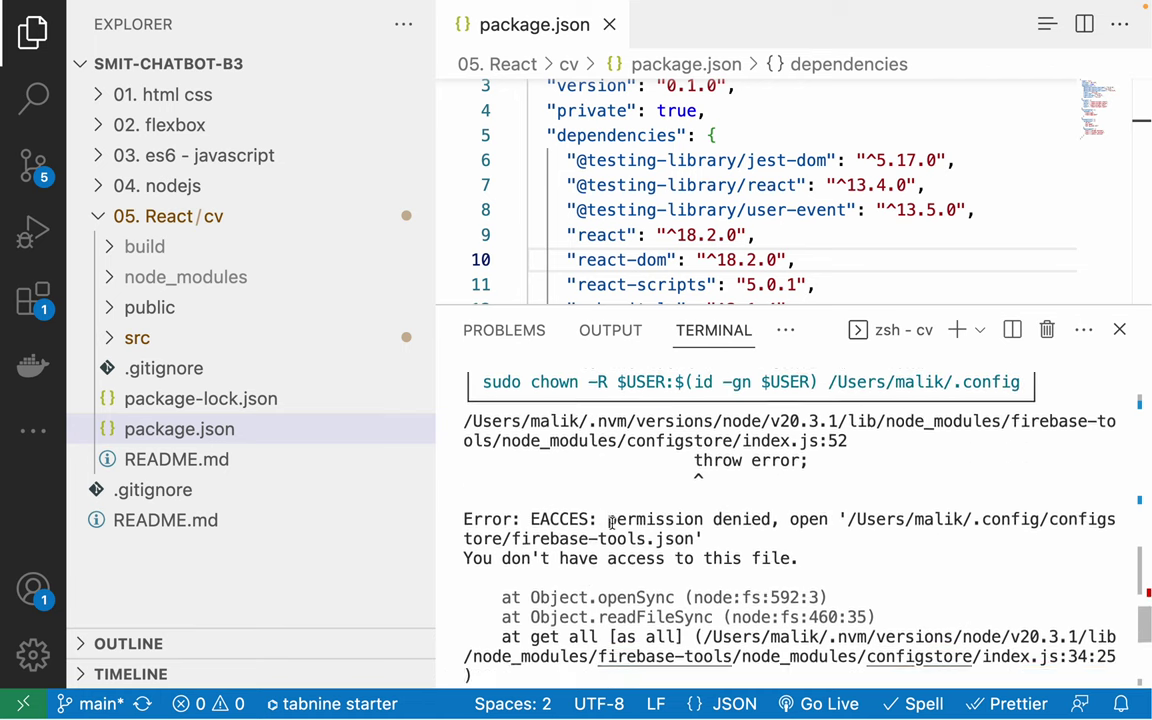
scroll(610, 522, "down", 10)
Step: Query the Firebase CLI version with firebase --version and review the output, including the boxed message
key("Up")
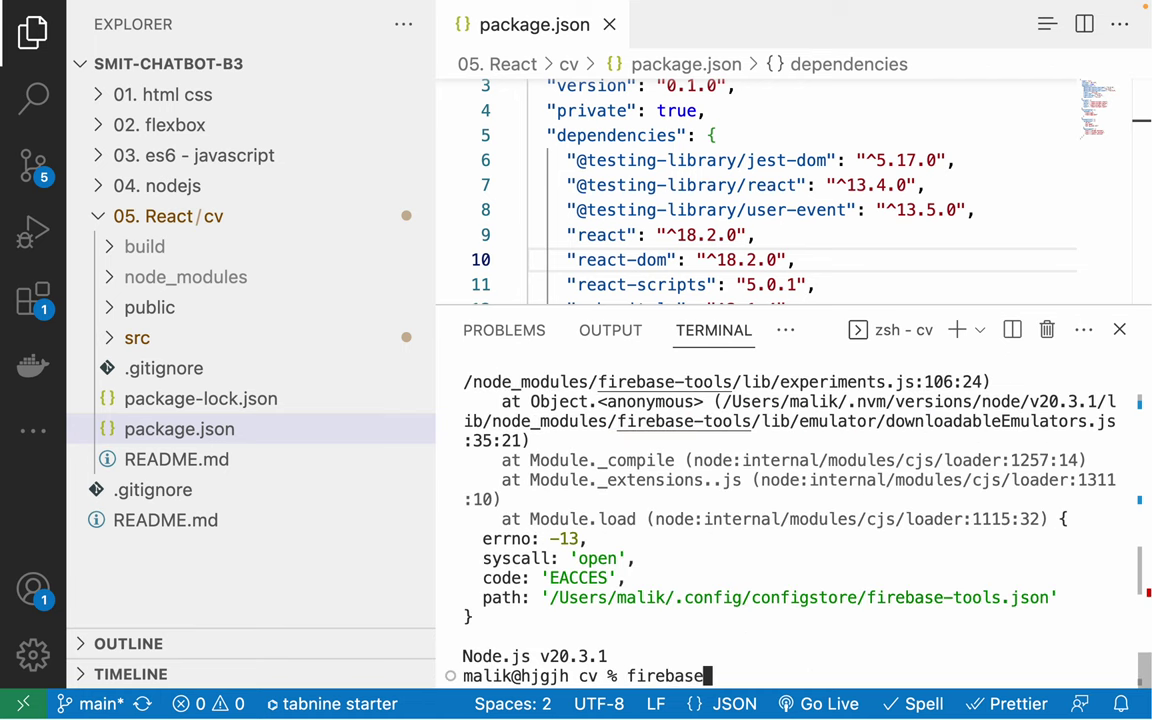
type("--version")
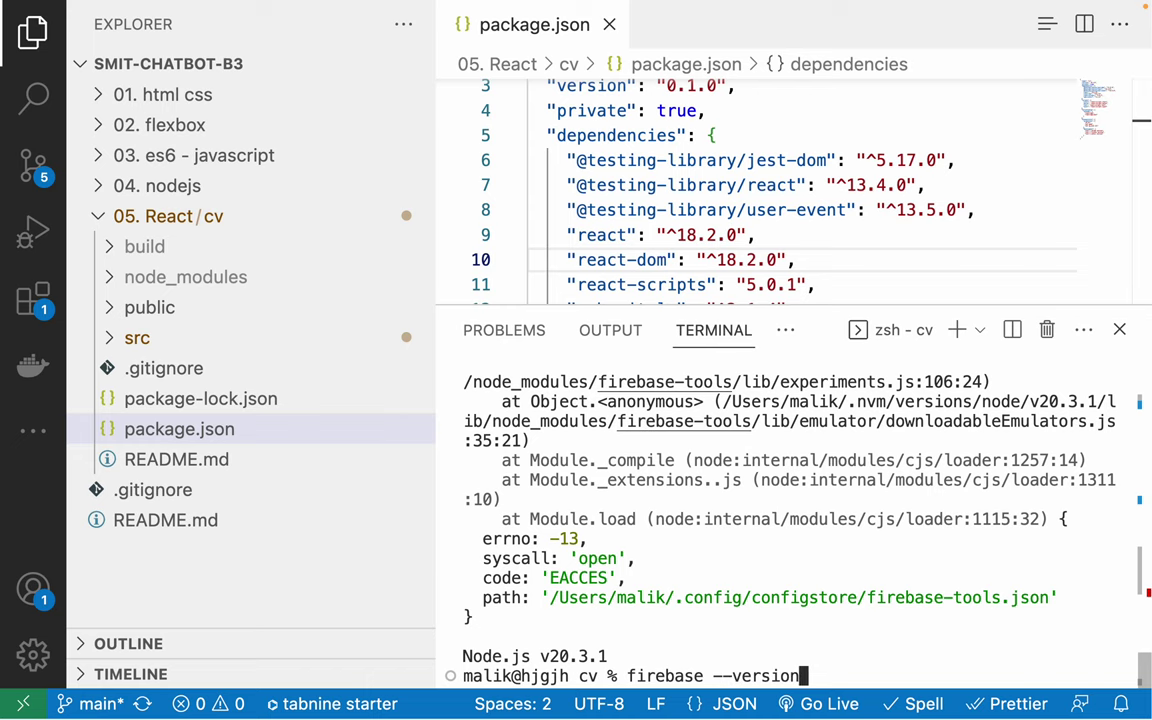
key("Return")
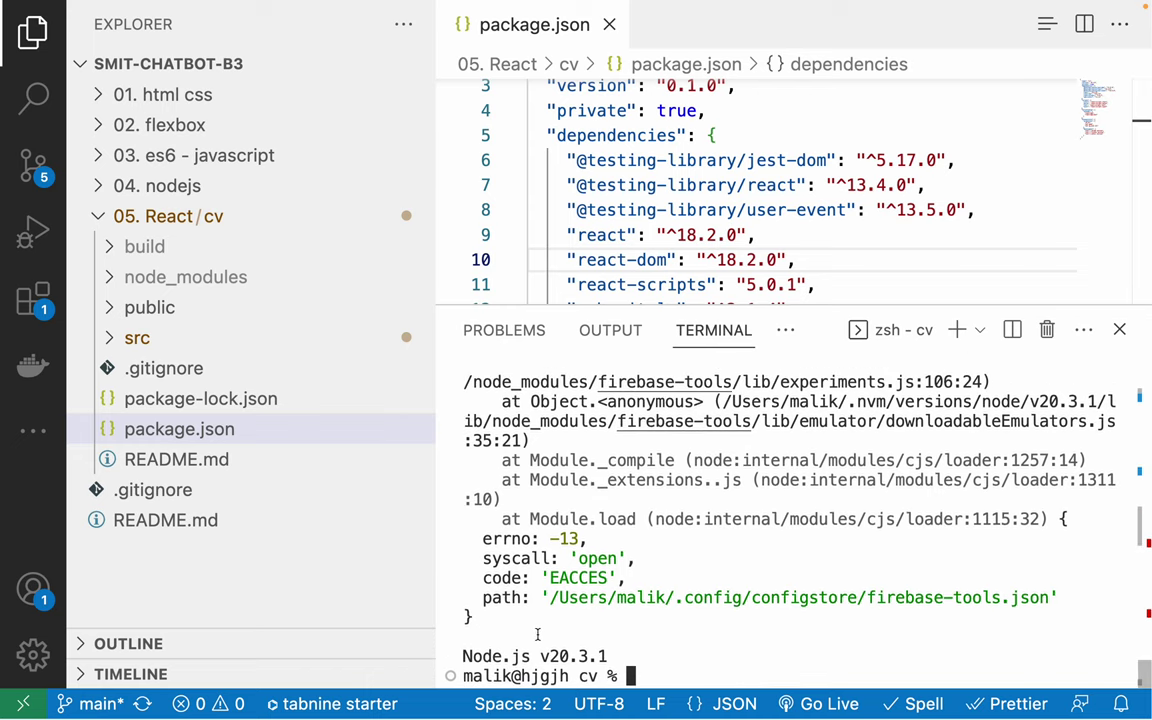
scroll(522, 641, "up", 5)
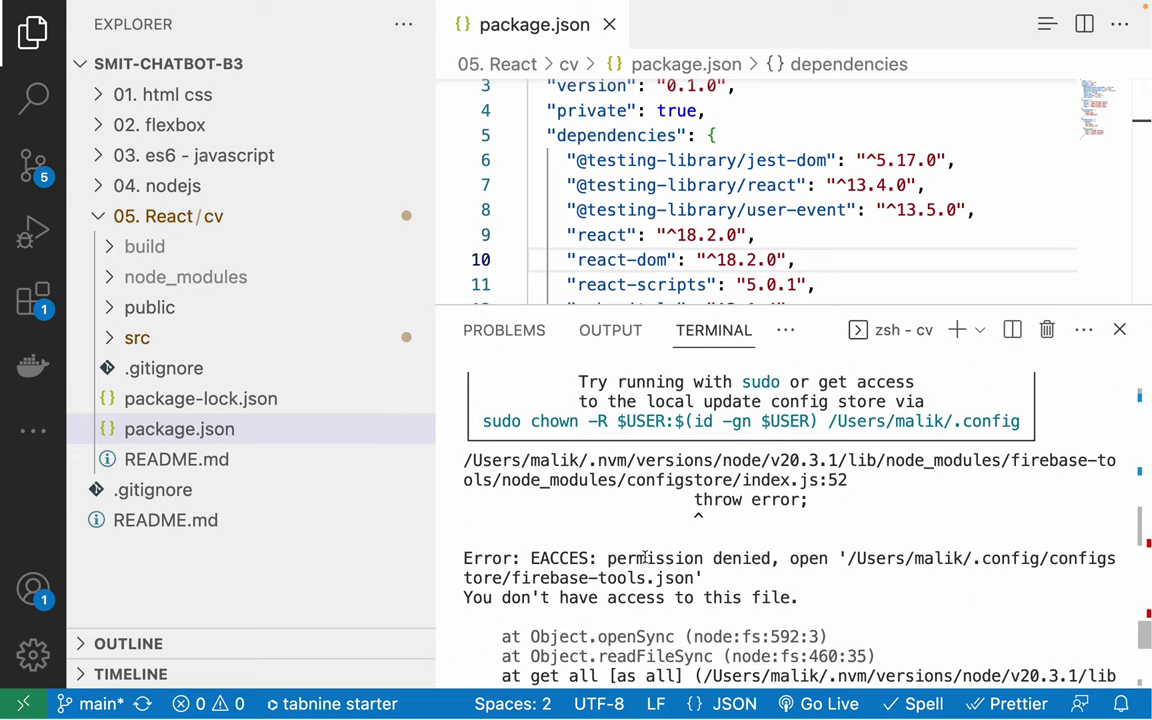
scroll(604, 540, "up", 3)
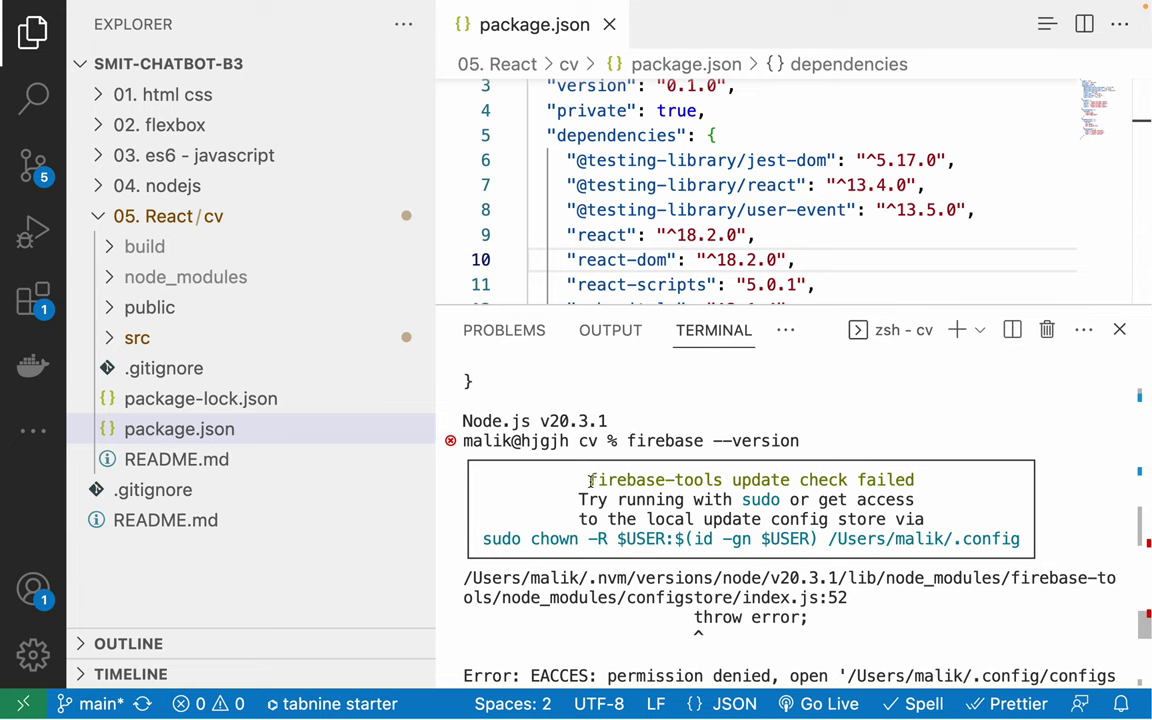
left_click_drag(588, 480, 940, 508)
left_click(940, 508)
Step: Run sudo firebase --version, authenticate with the account password, and check the reported version
key("Up")
key("ctrl+a")
type("sudo")
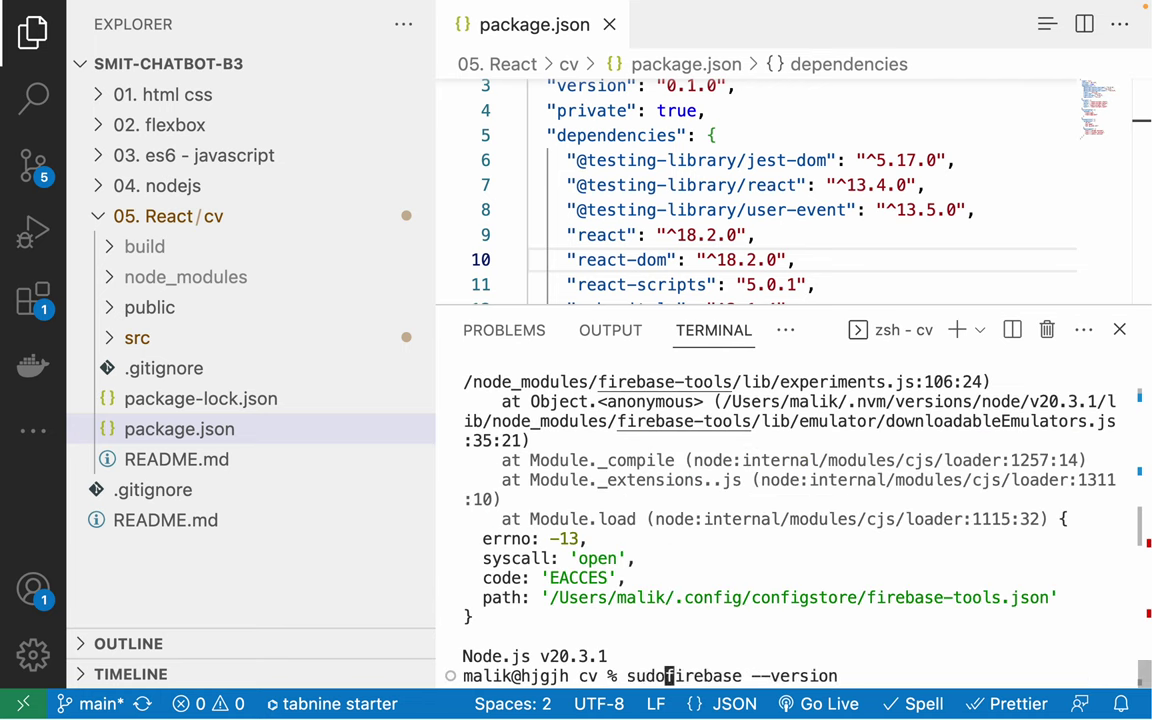
key("Return")
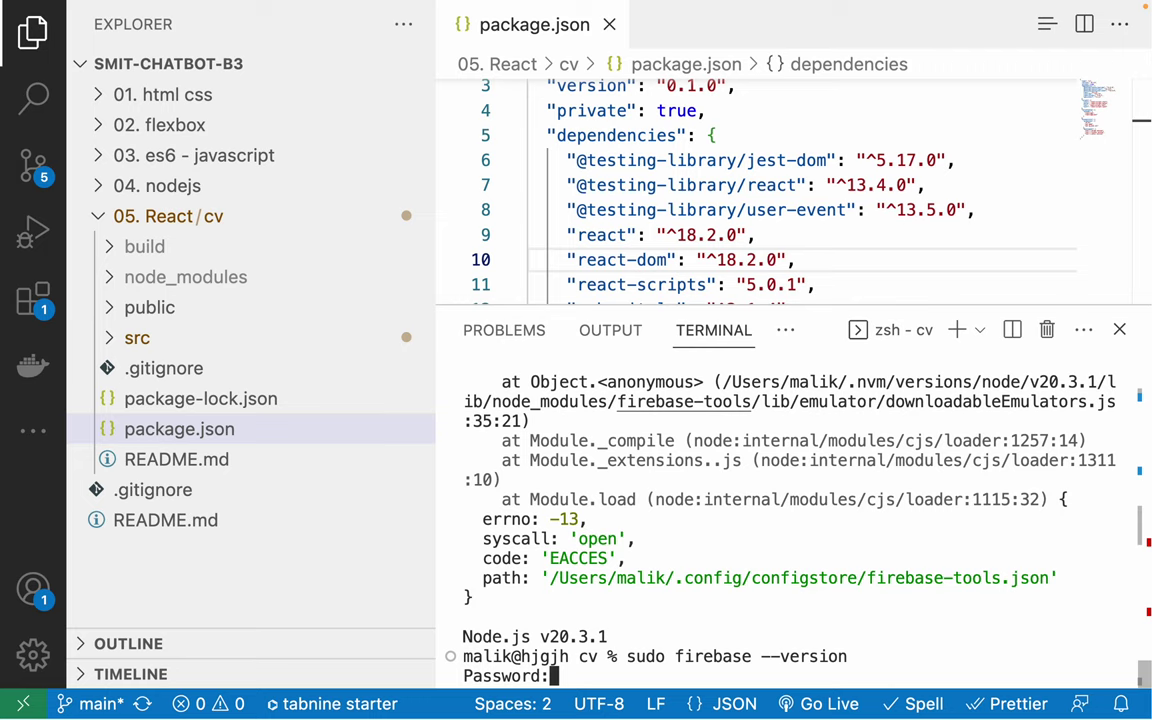
key("Return")
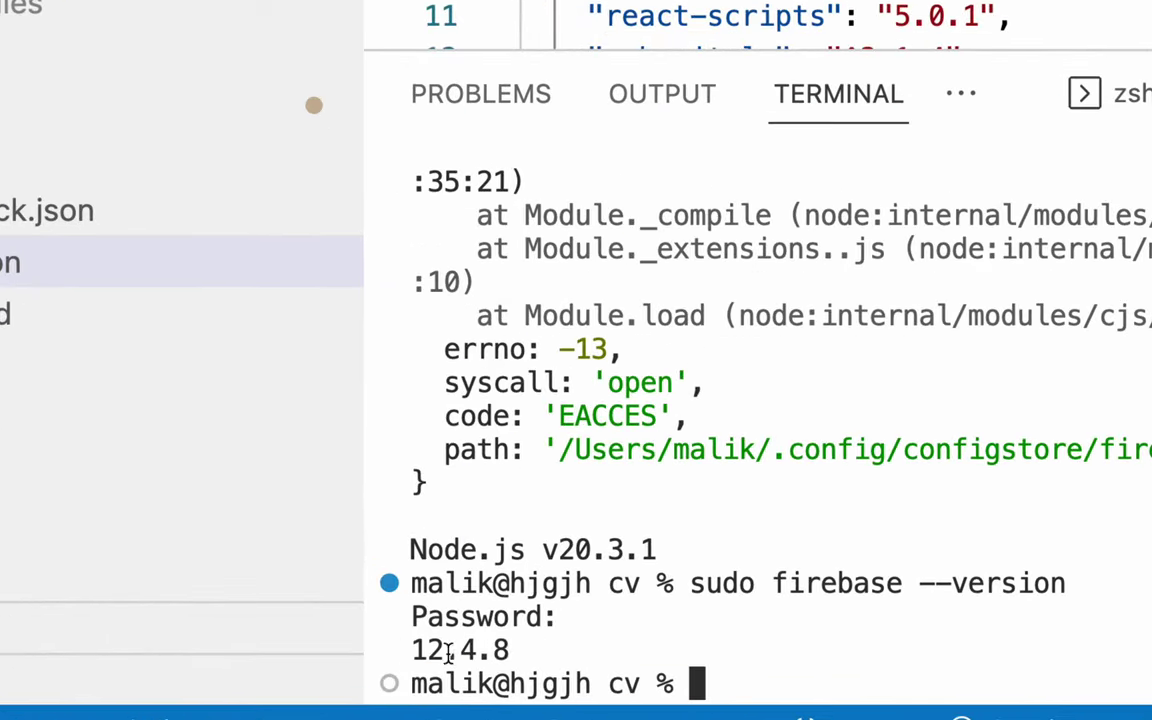
left_click_drag(463, 655, 541, 656)
left_click(442, 650)
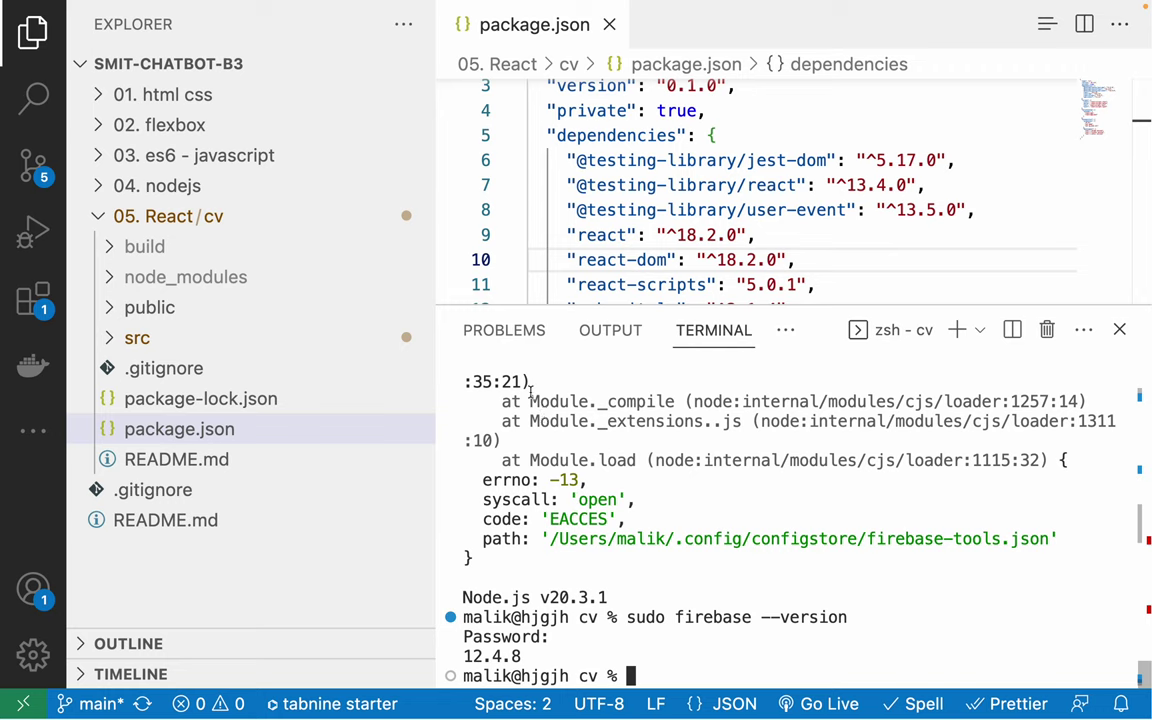
Step: Run firebase --version again without sudo and add four blank prompt lines below its output
left_click_drag(539, 392, 700, 522)
left_click(750, 573)
type("firebase --version")
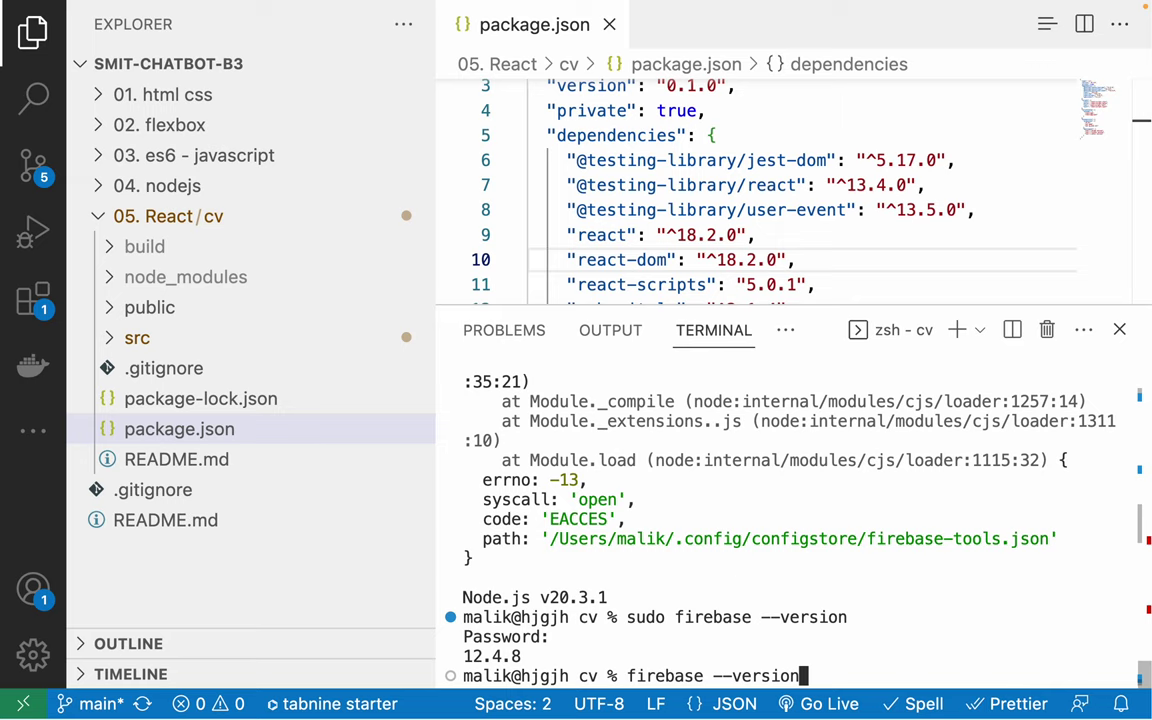
left_click_drag(627, 676, 818, 676)
left_click(857, 672)
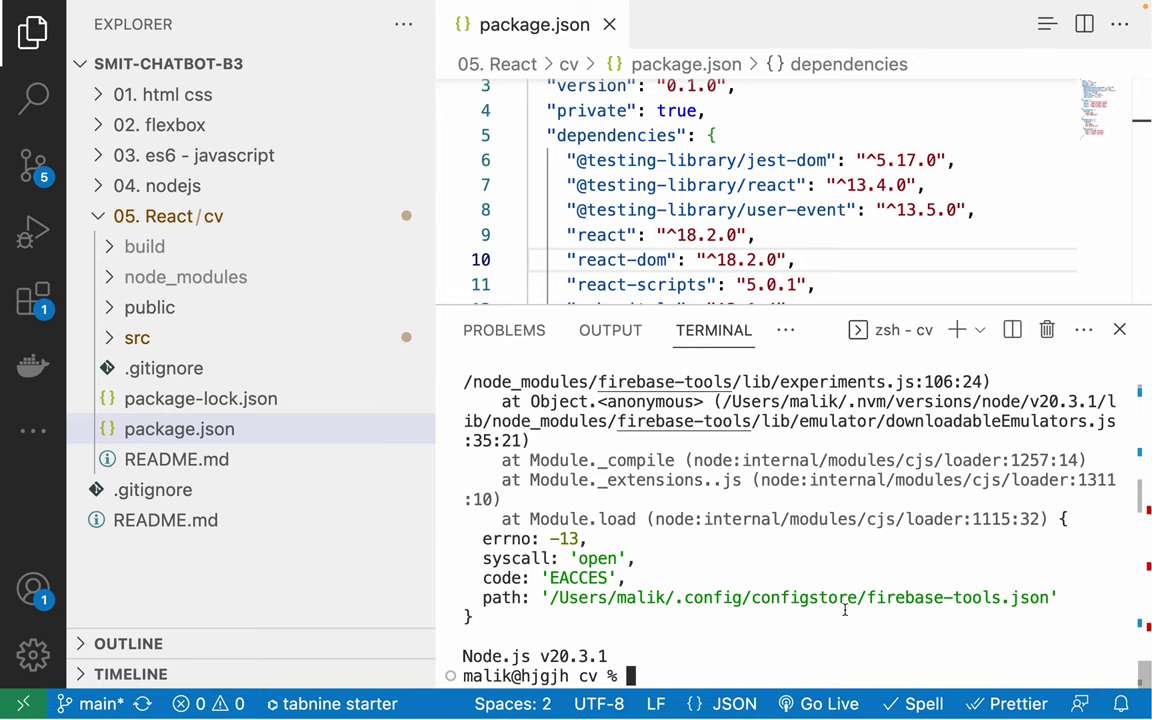
key("Return")
key("Return")
key("Return")
key("Return")
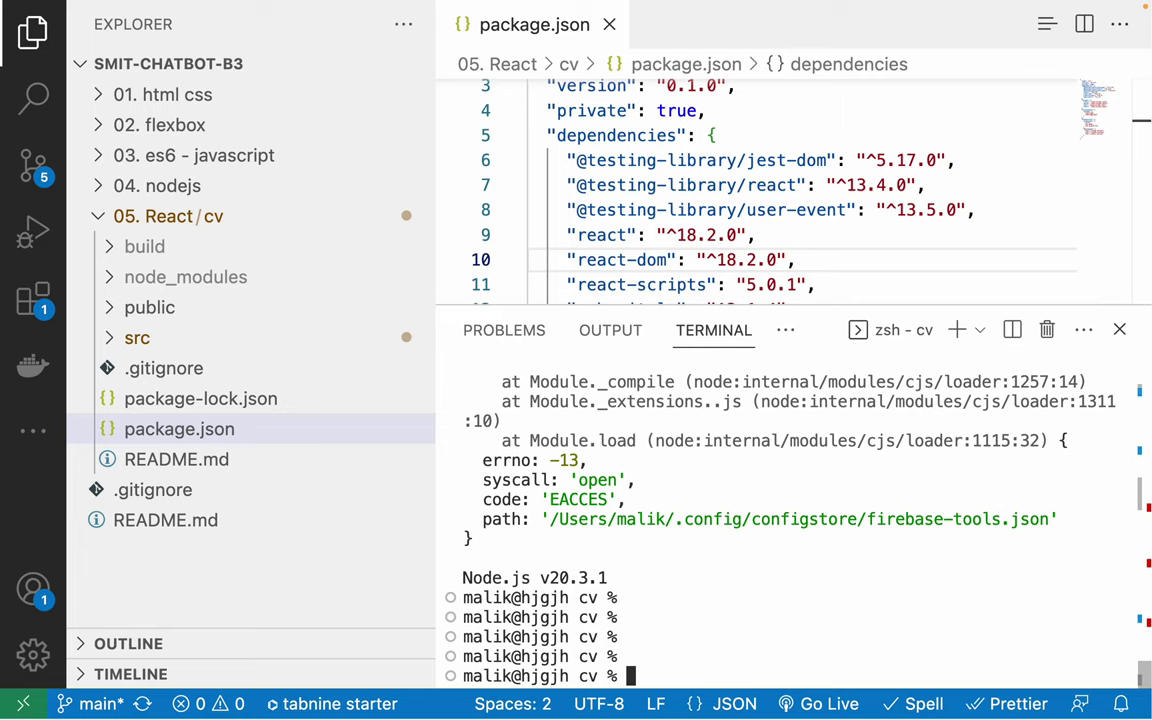
Step: Switch to the desktop, launch the macOS Terminal app, and run the firebase command there
key("Up")
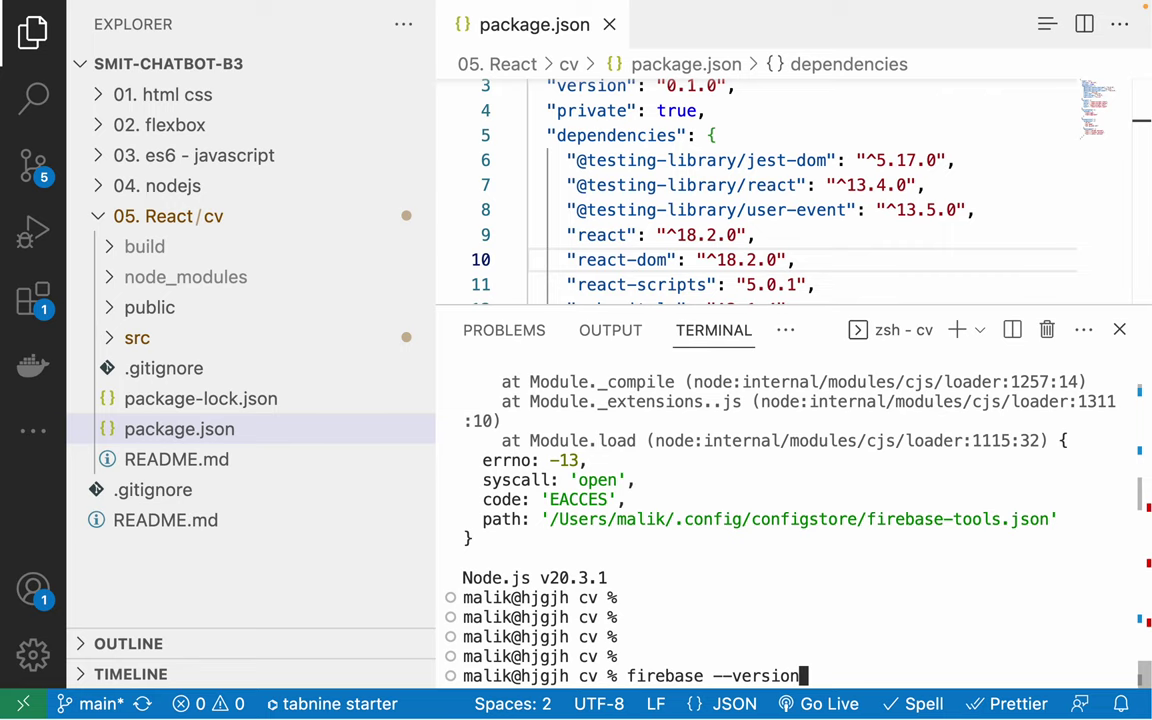
key("ctrl+Left")
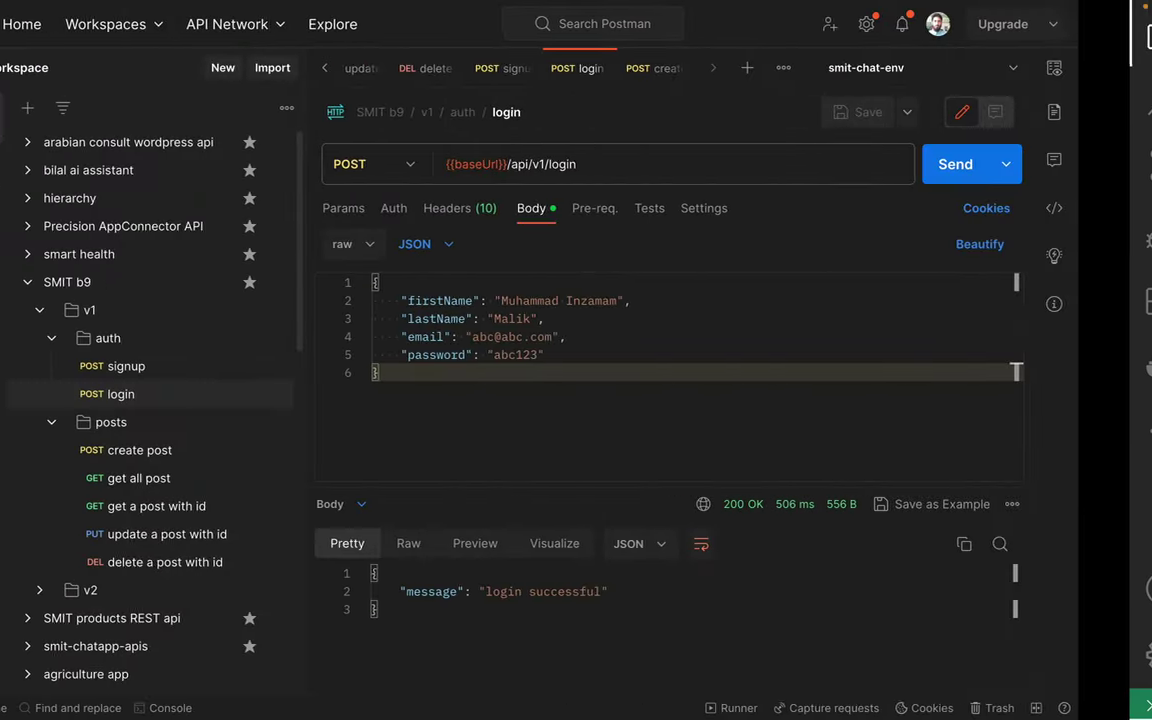
key("ctrl+Left")
key("super+space")
type("ter")
key("Return")
type("firebase")
key("Return")
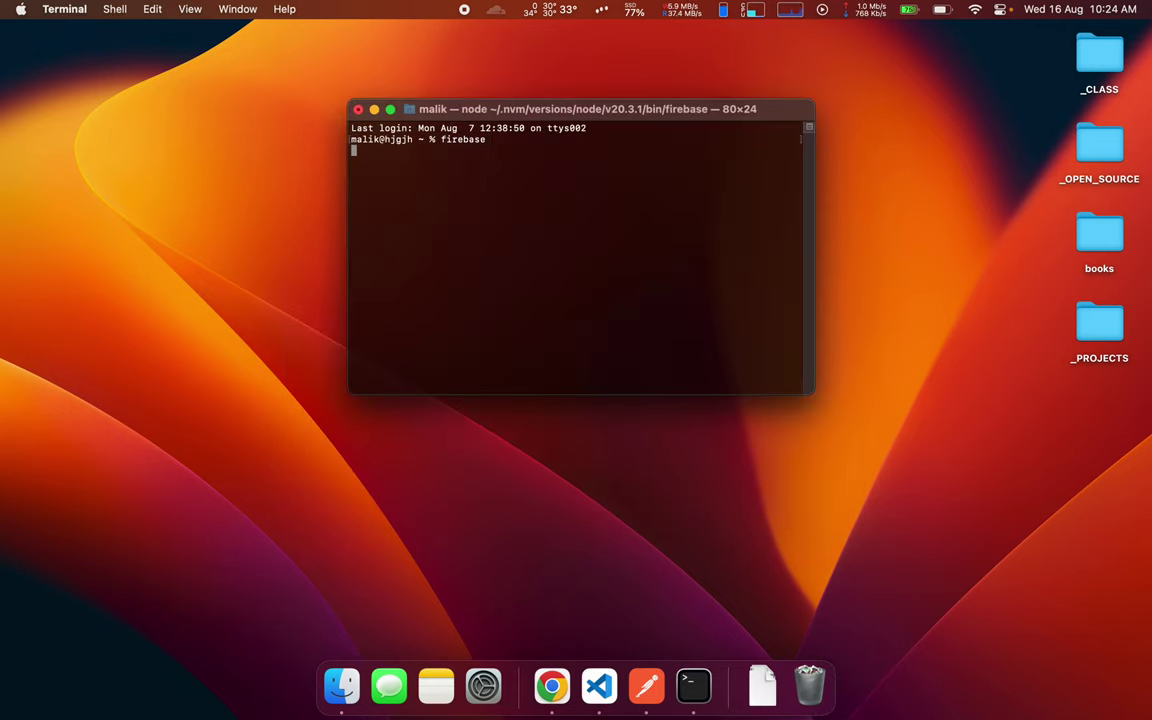
Step: Enlarge the Terminal text, run firebase --version twice, and review the output from the beginning
key("super+plus")
key("super+plus")
key("super+plus")
key("super+plus")
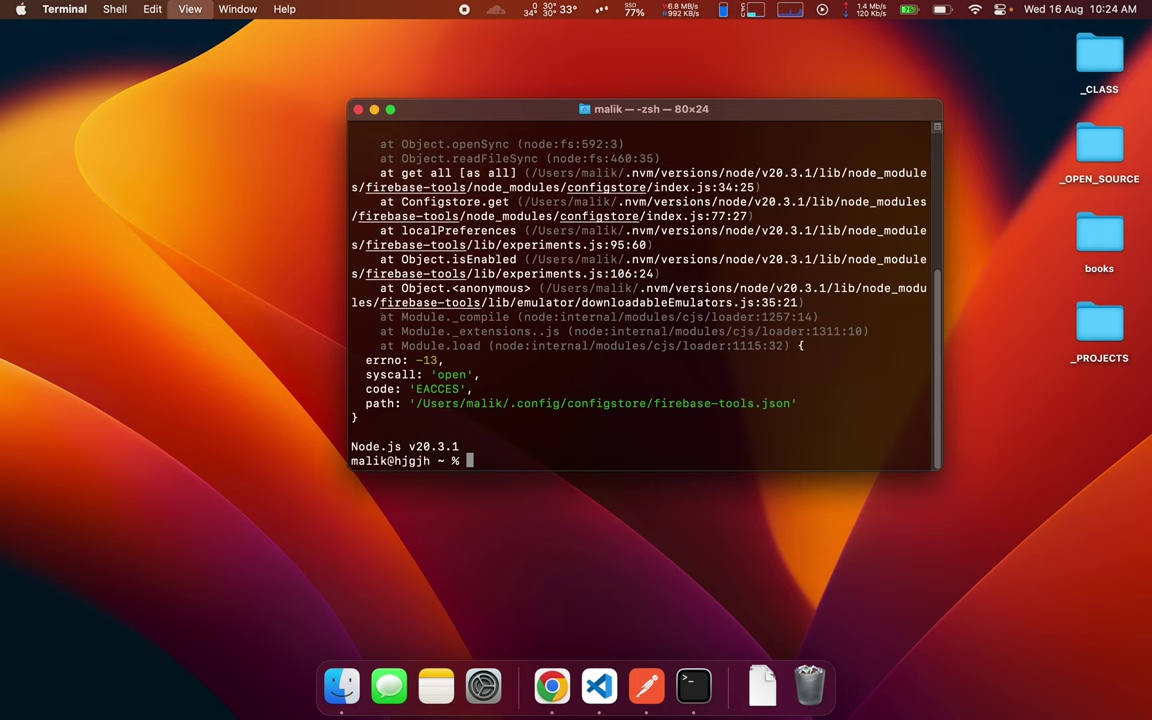
type("firebase")
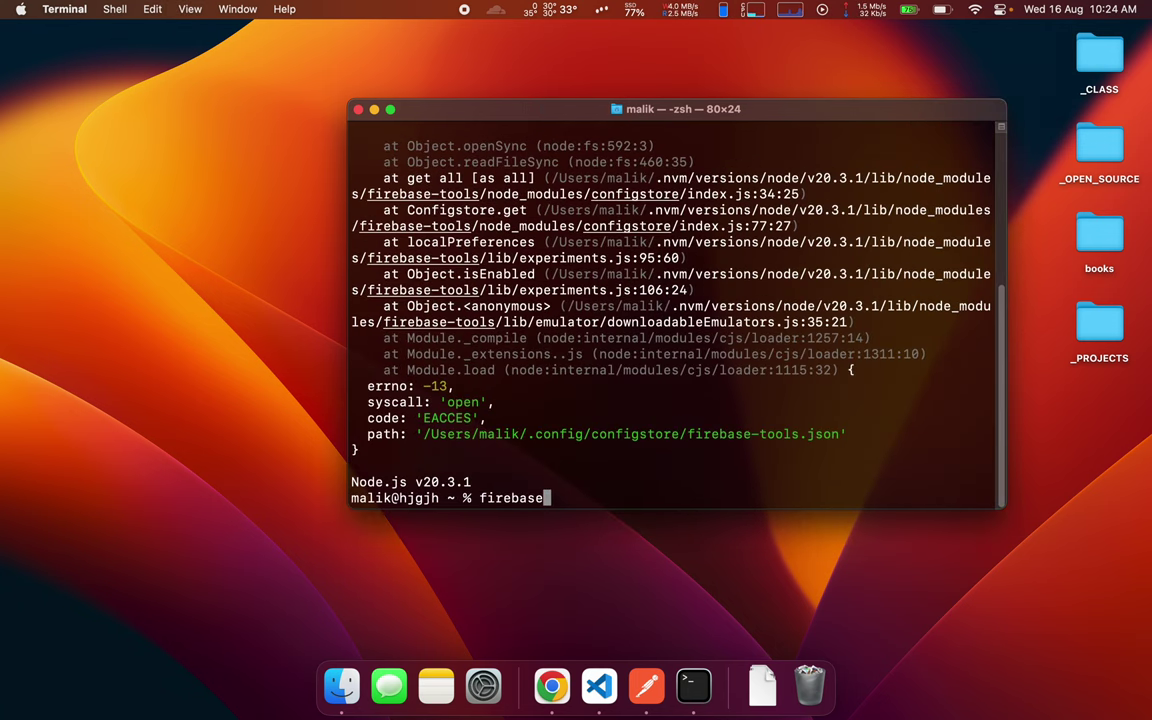
type(" --version")
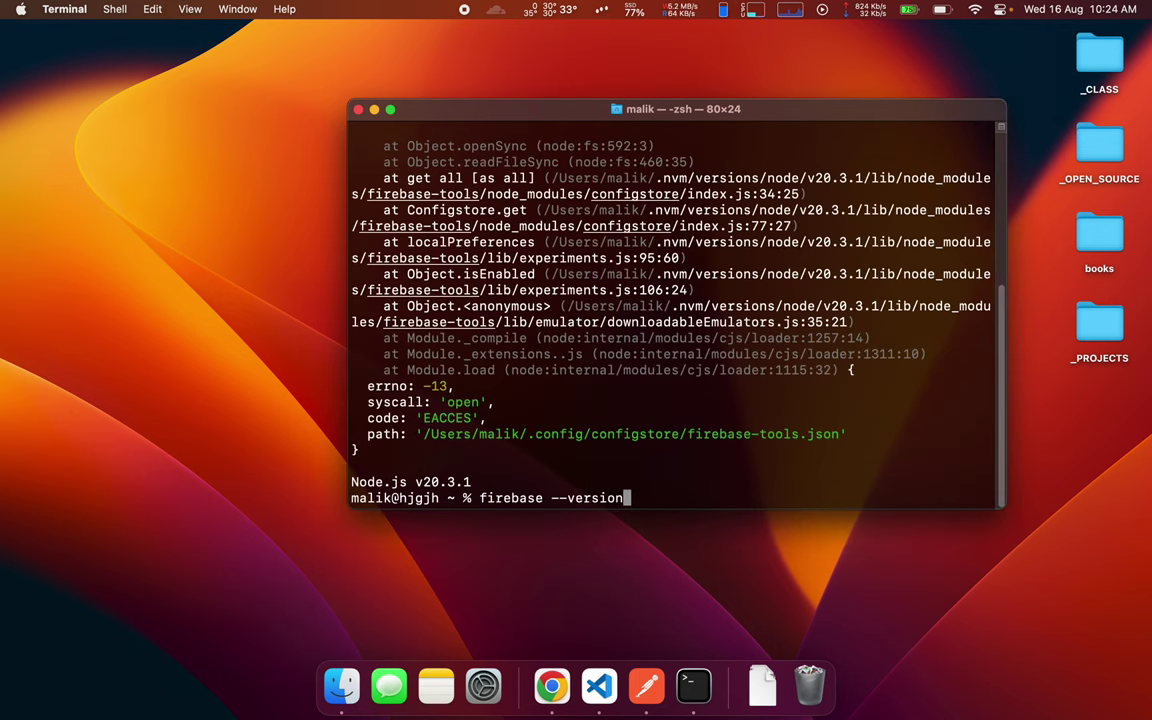
key("Return")
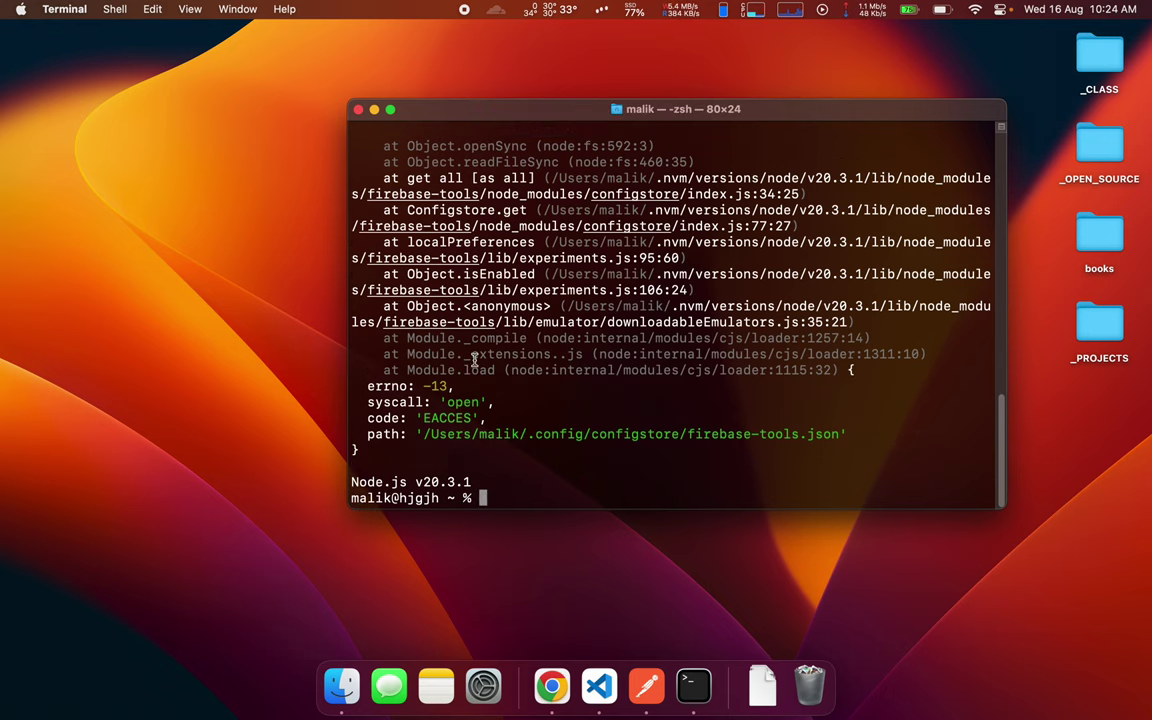
key("Up")
key("Return")
scroll(442, 340, "up", 15)
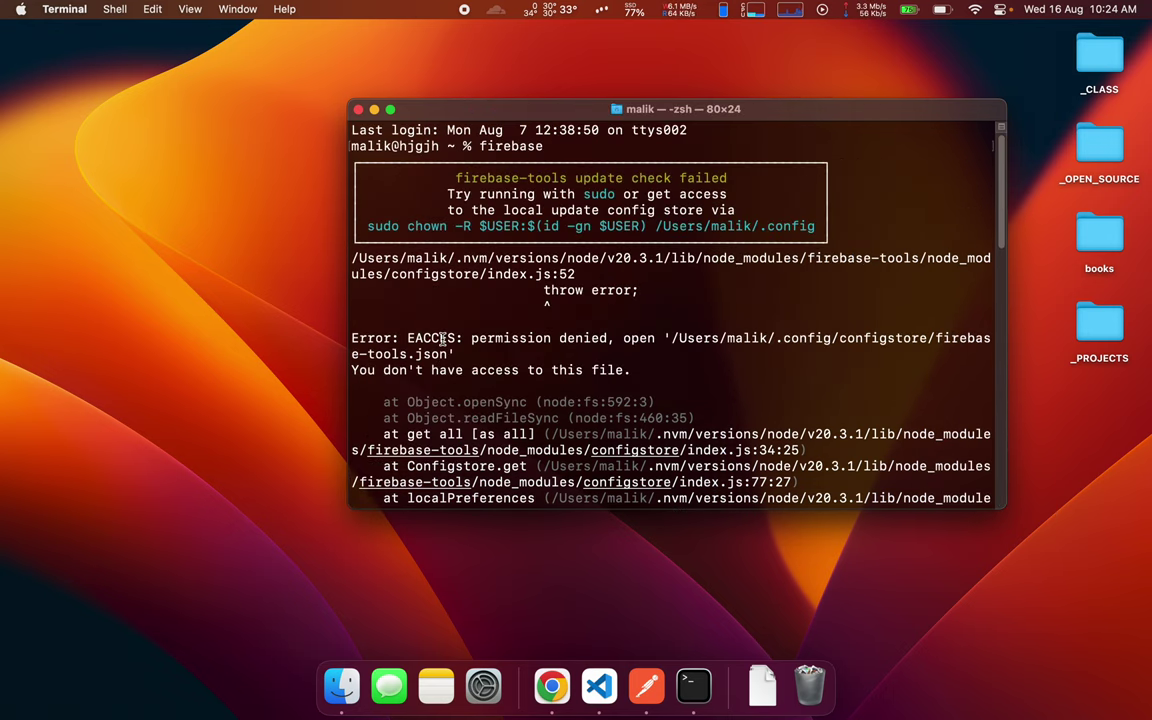
scroll(573, 408, "down", 15)
Step: Clear the Terminal and run the deliberately misspelled command firebas --version
type("clear")
key("Return")
key("Up")
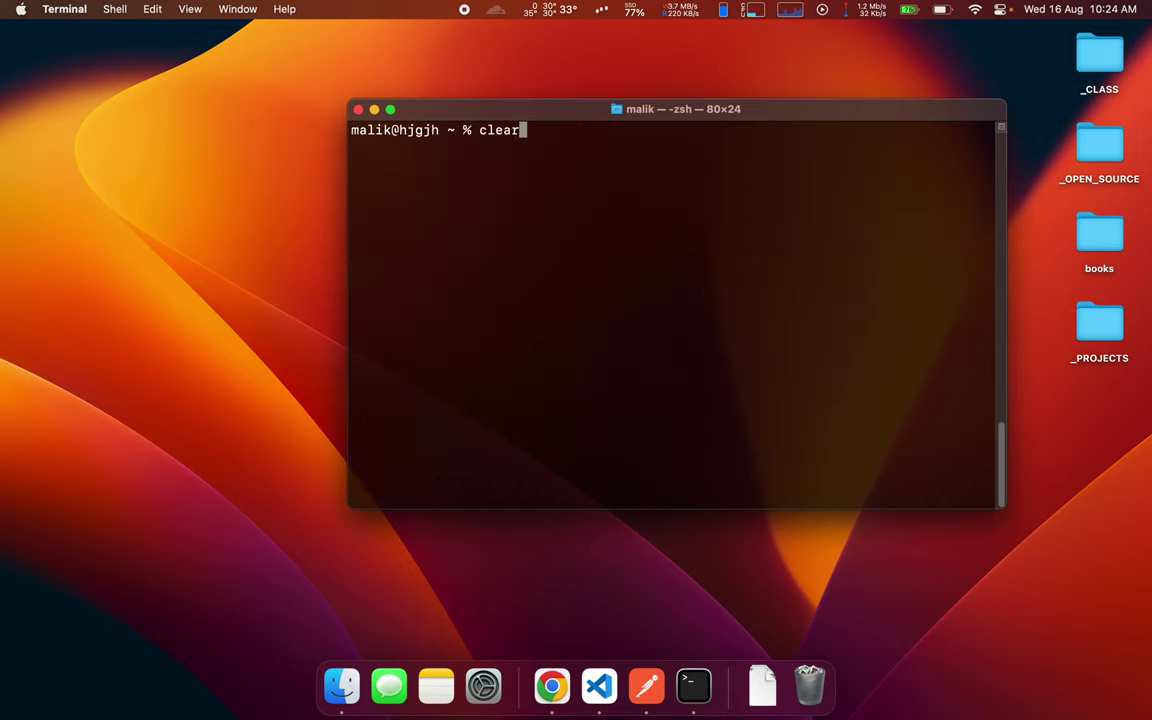
key("Up")
key("Left")
key("Left")
key("Left")
key("Left")
key("Left")
key("Left")
key("Left")
key("Left")
key("Left")
key("Left")
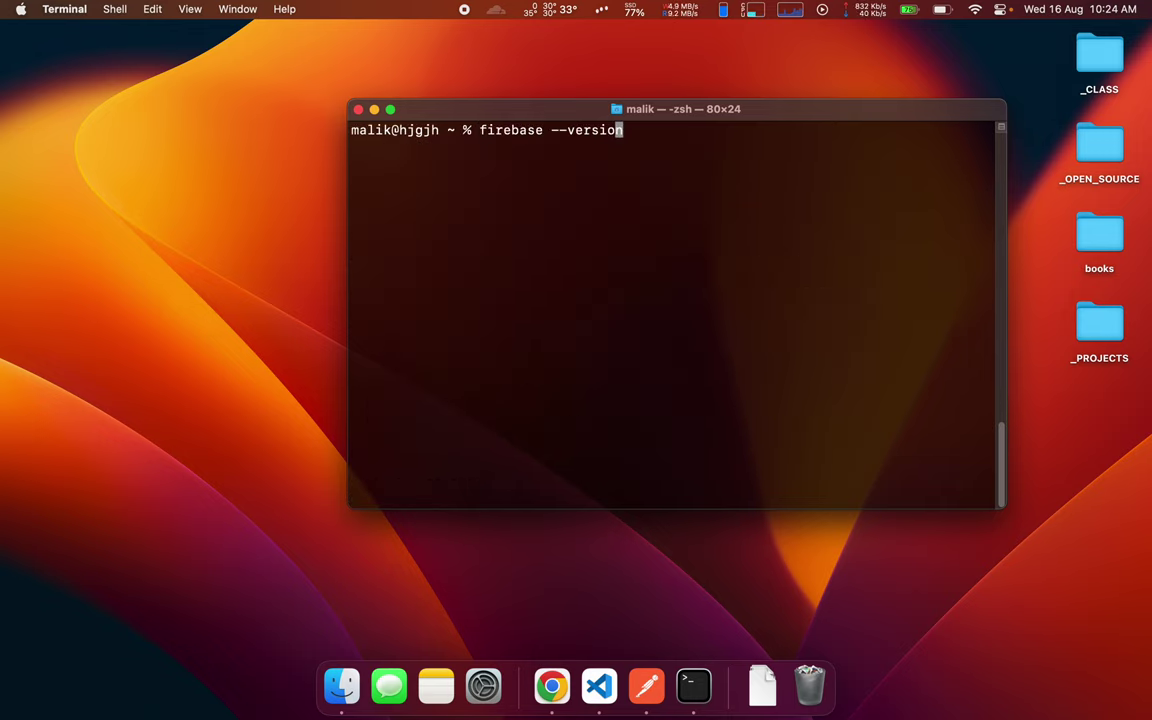
key("BackSpace")
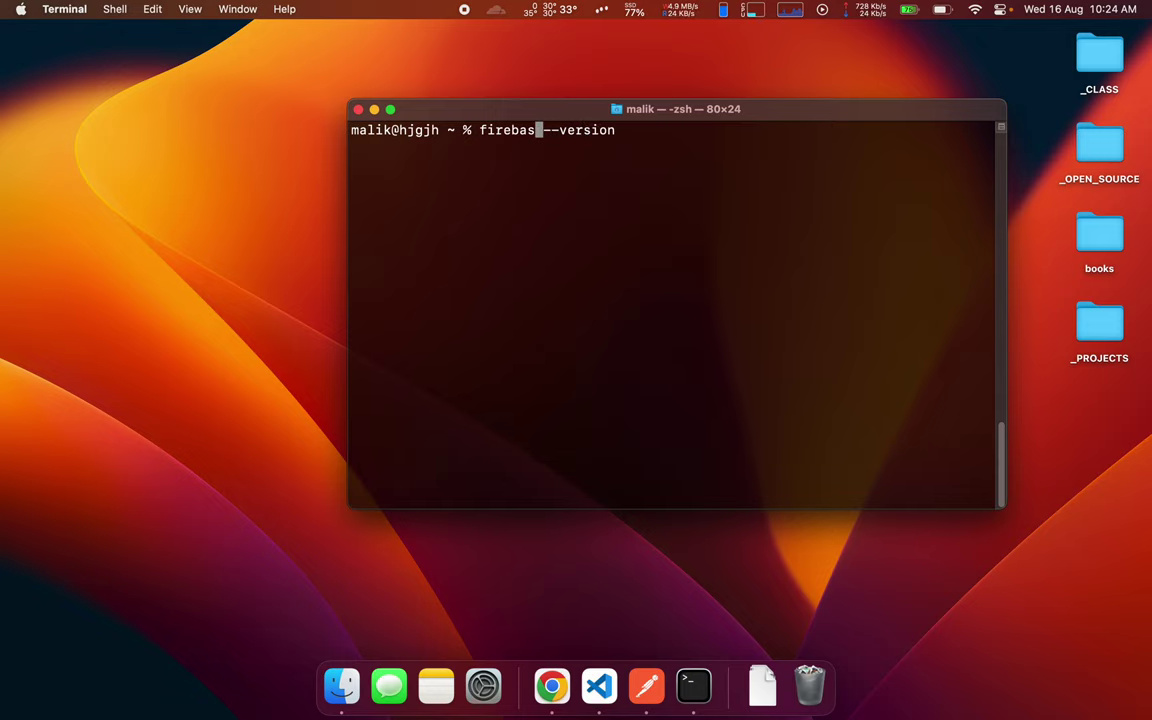
key("Return")
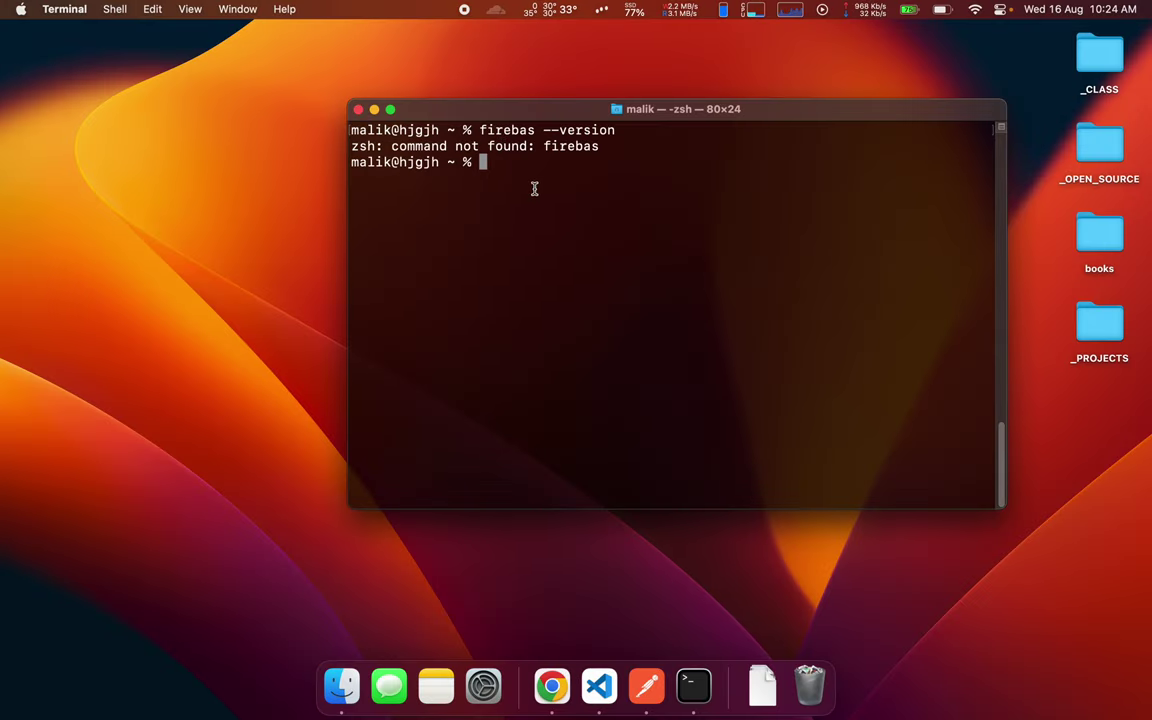
Step: Quit the Terminal app and return to the integrated terminal of the cv project in Visual Studio Code
key("super+q")
key("ctrl+Right")
key("ctrl+Right")
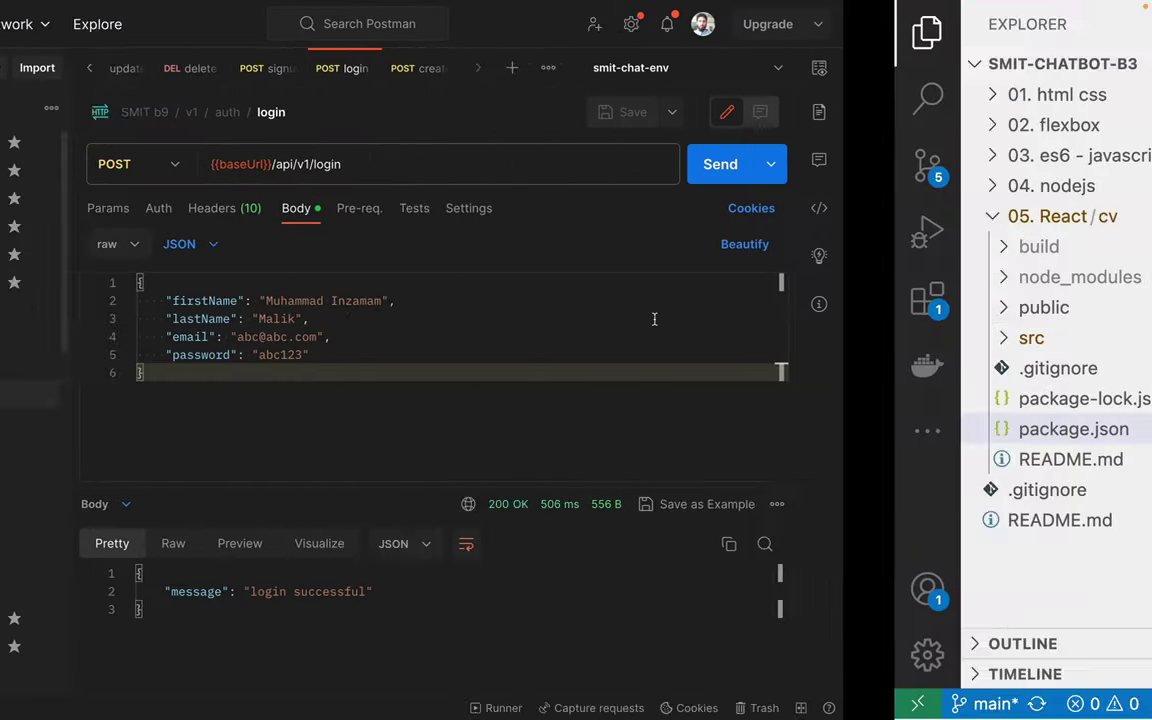
left_click(605, 185)
left_click(763, 545)
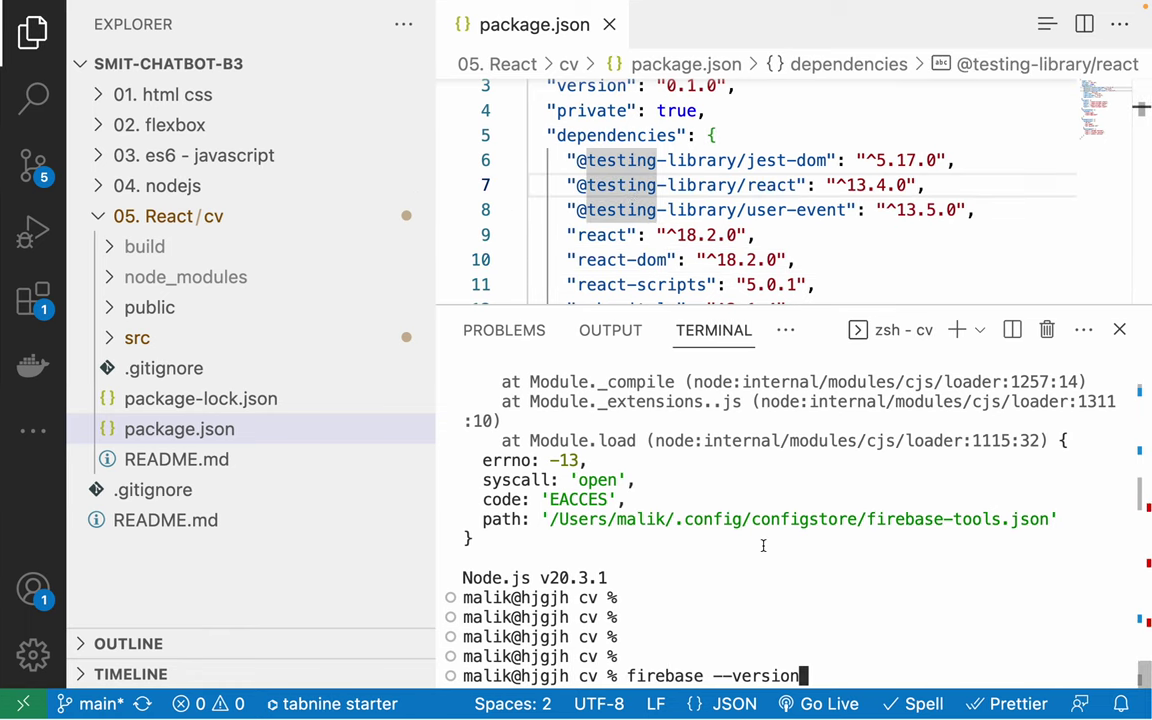
Step: Remove the --version option from the pending firebase command in the terminal
key("BackSpace")
key("BackSpace")
key("BackSpace")
key("BackSpace")
key("BackSpace")
key("BackSpace")
key("BackSpace")
key("BackSpace")
key("BackSpace")
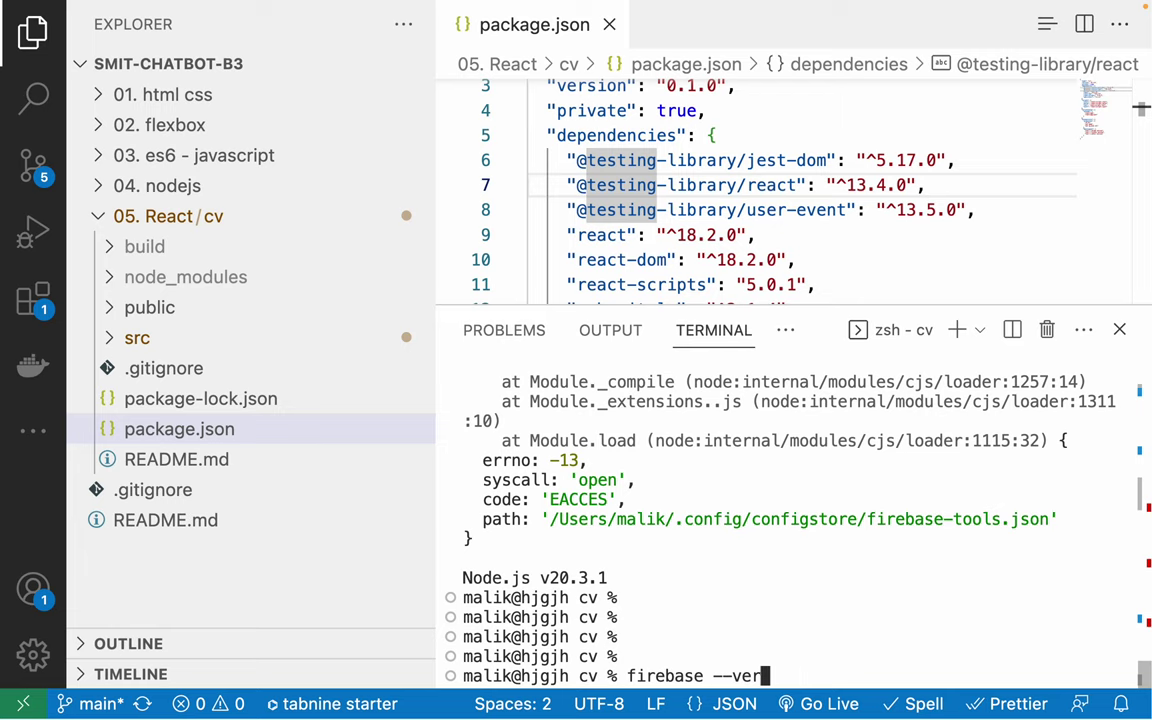
type("ini")
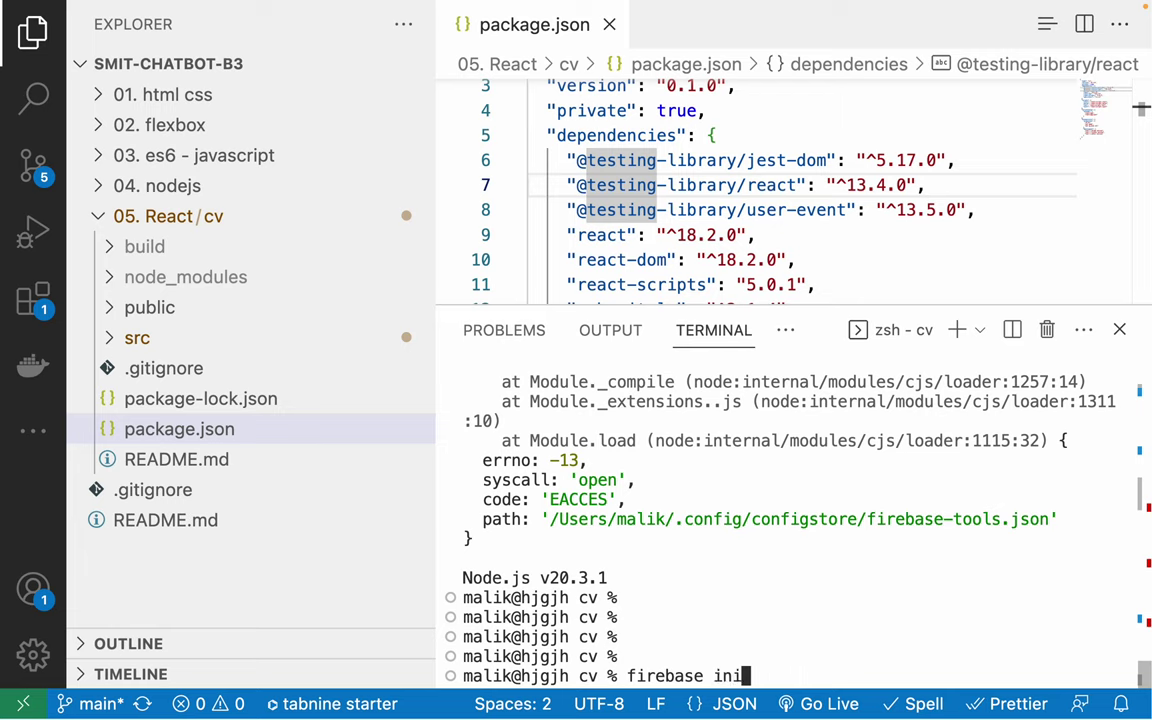
type("t")
key("BackSpace")
key("BackSpace")
key("BackSpace")
key("BackSpace")
key("BackSpace")
Step: Try to sign in to Firebase by running firebase login without sudo
type("login")
key("Return")
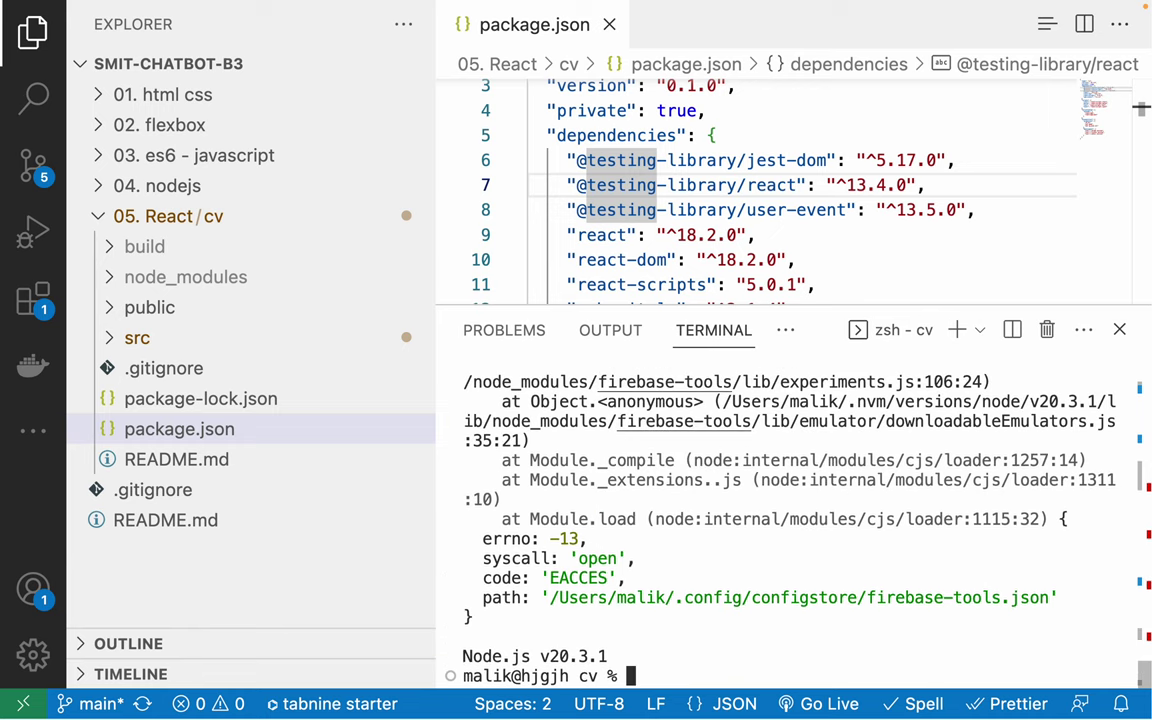
Step: Run sudo firebase login, authenticate with the account password if requested, and check the login status line
key("Up")
type("sudo")
key("Return")
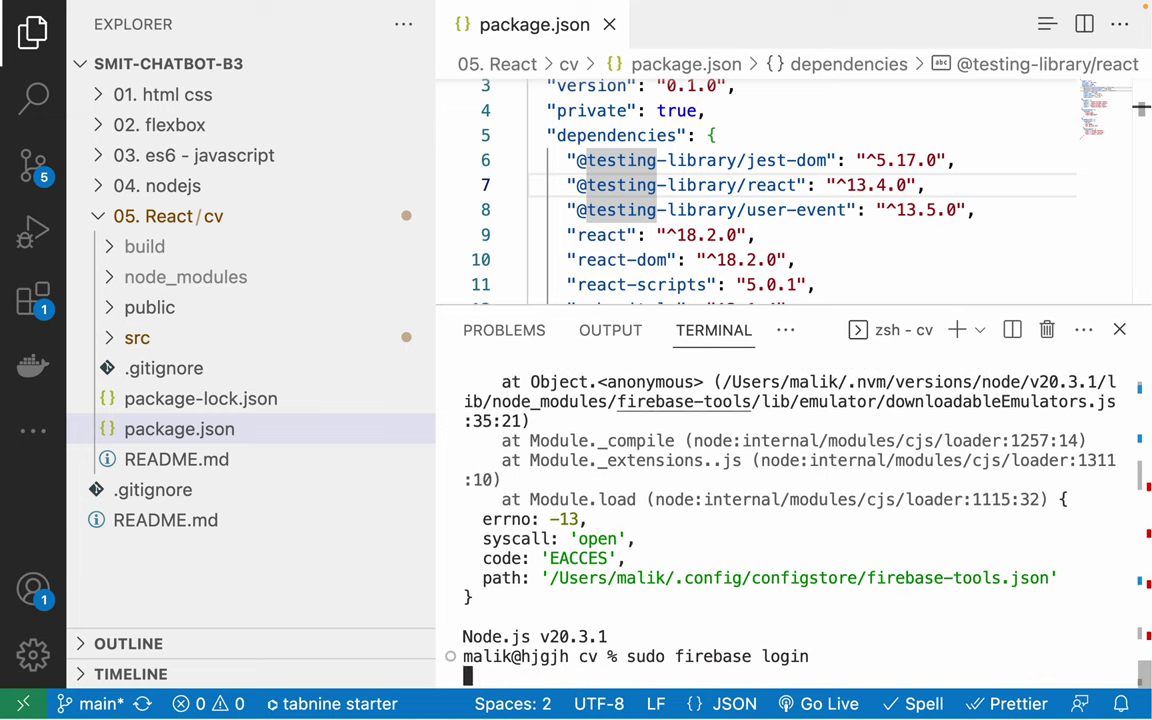
key("Return")
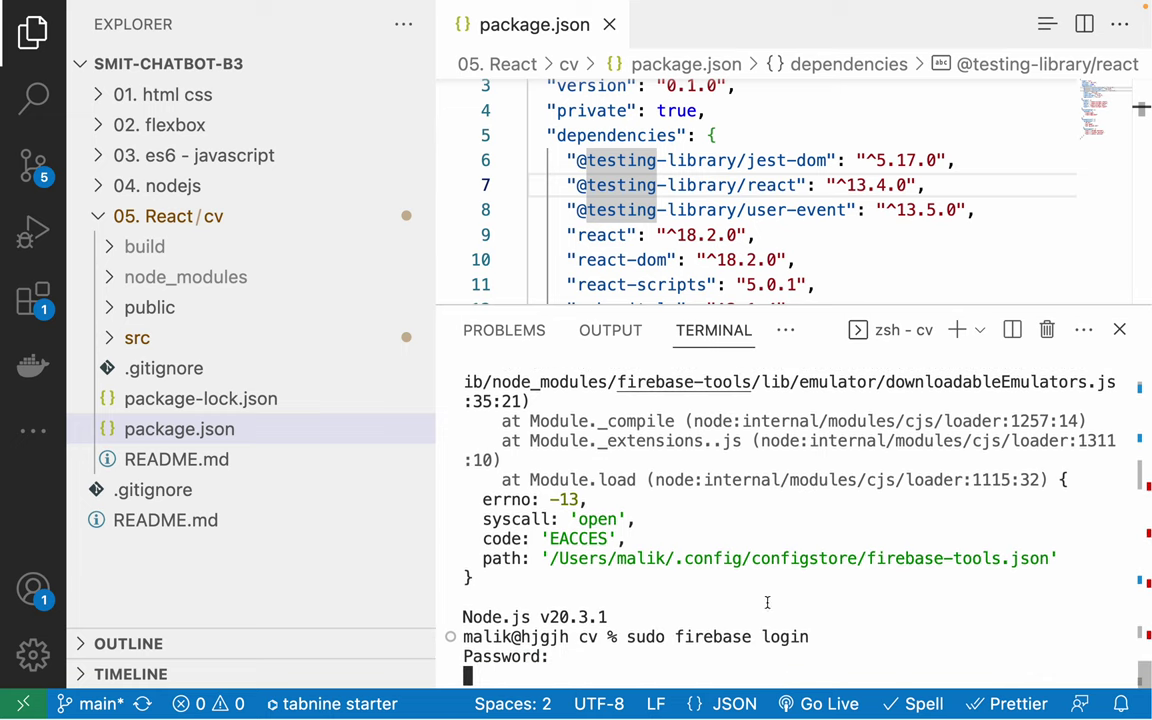
left_click_drag(463, 657, 880, 657)
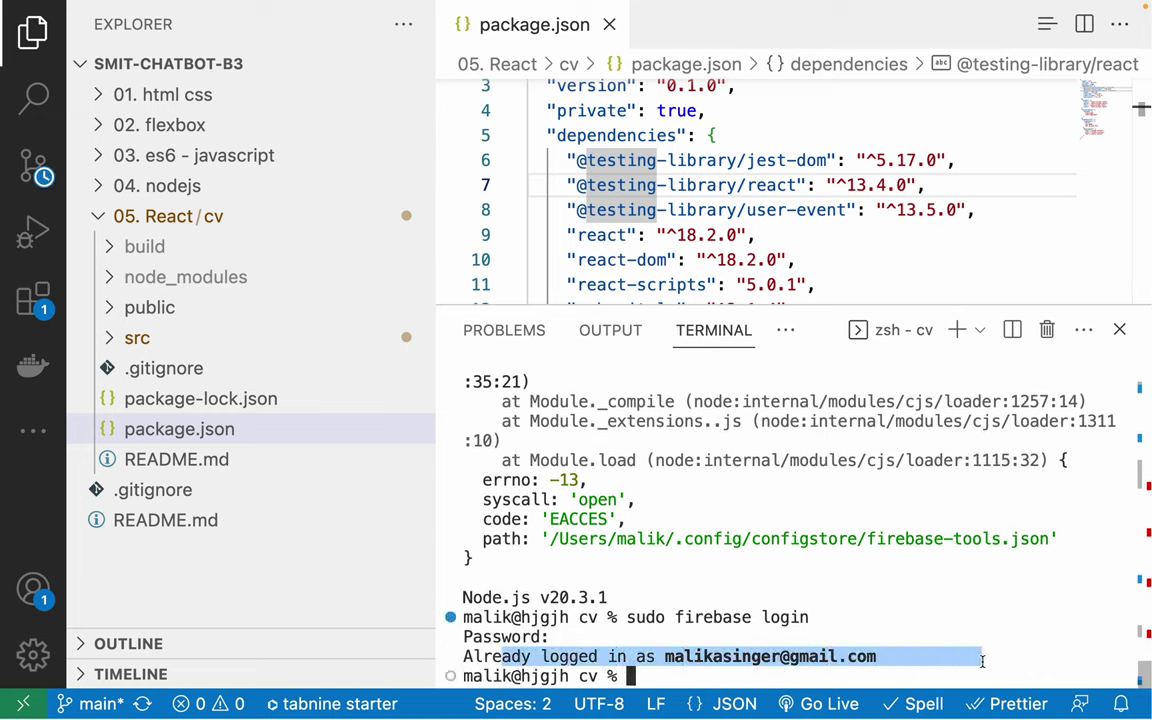
left_click(898, 641)
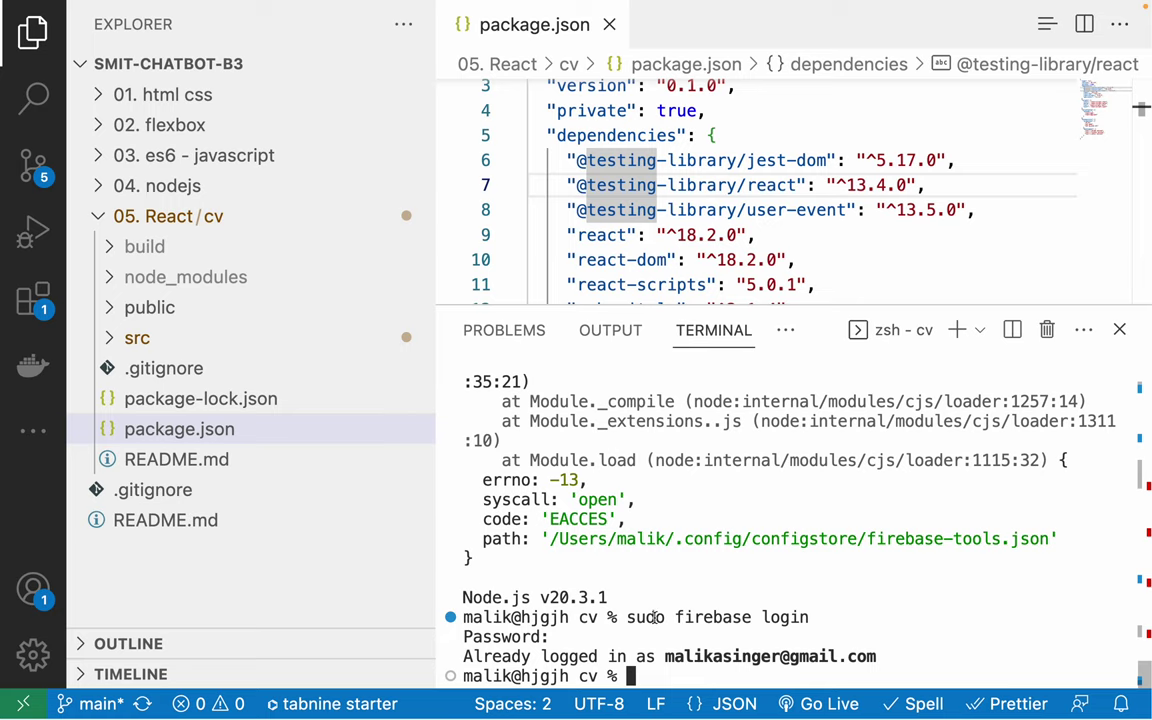
Step: Switch to Google Chrome and cast the whole screen to the Smit_LabTV1 and Smit_LabTV2 displays
key("super+Tab")
left_click(1057, 50)
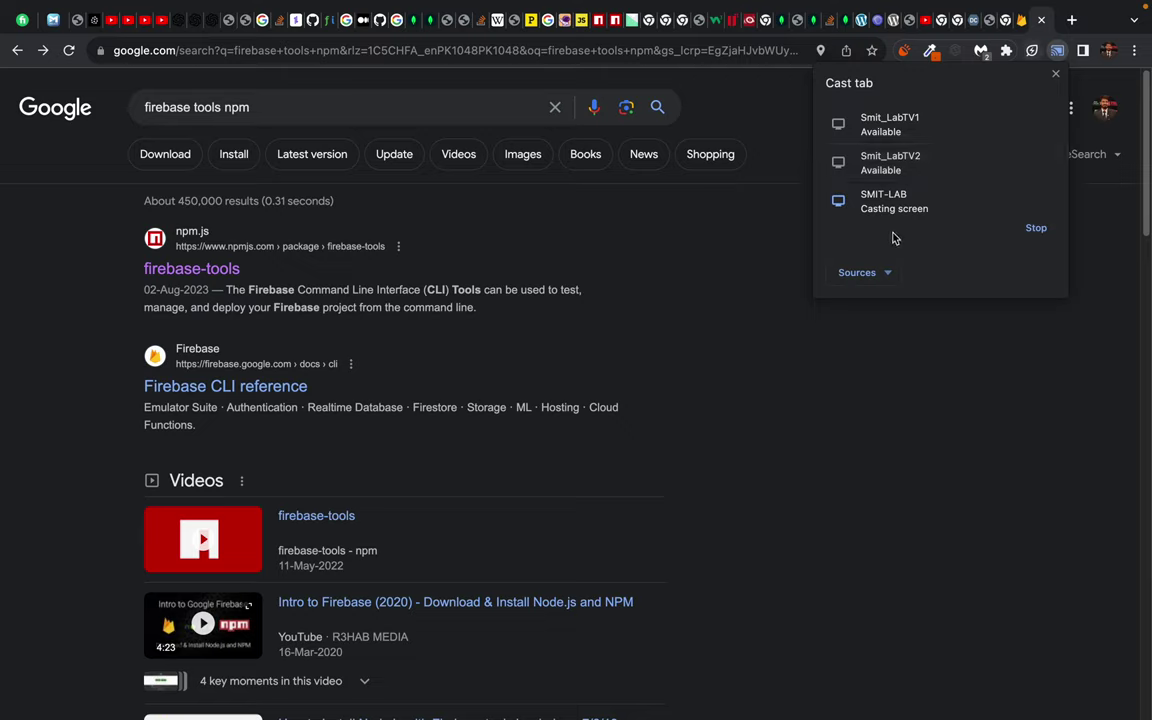
left_click(866, 273)
left_click(868, 316)
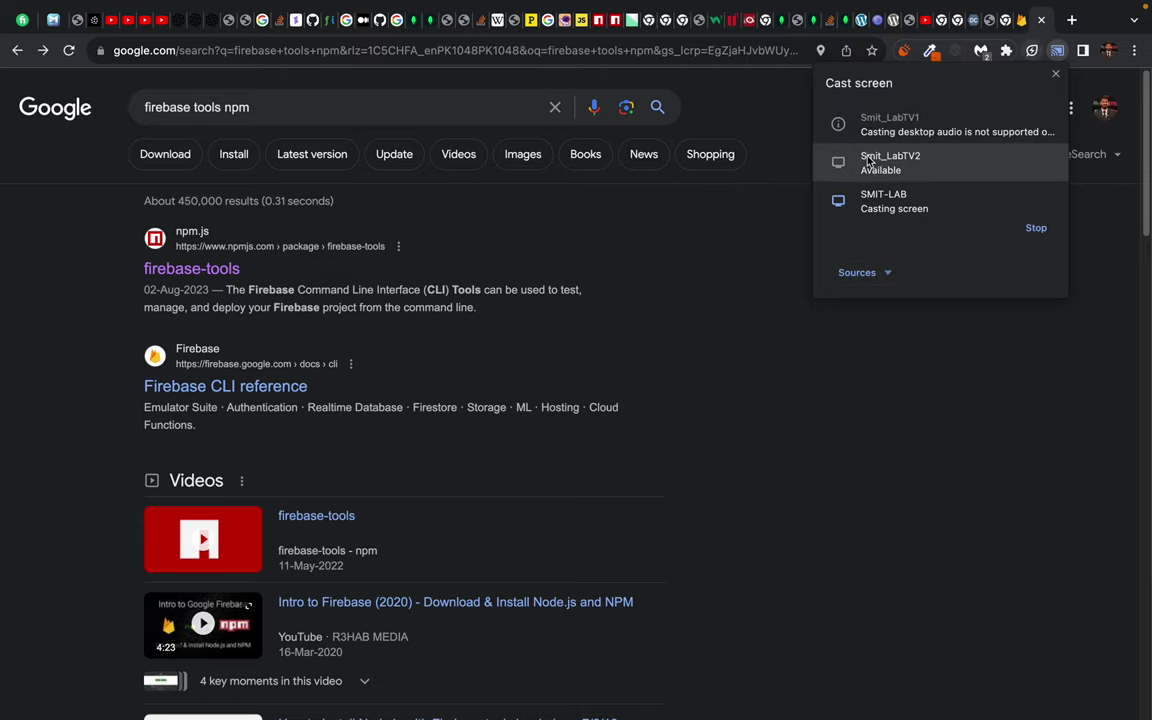
left_click(868, 163)
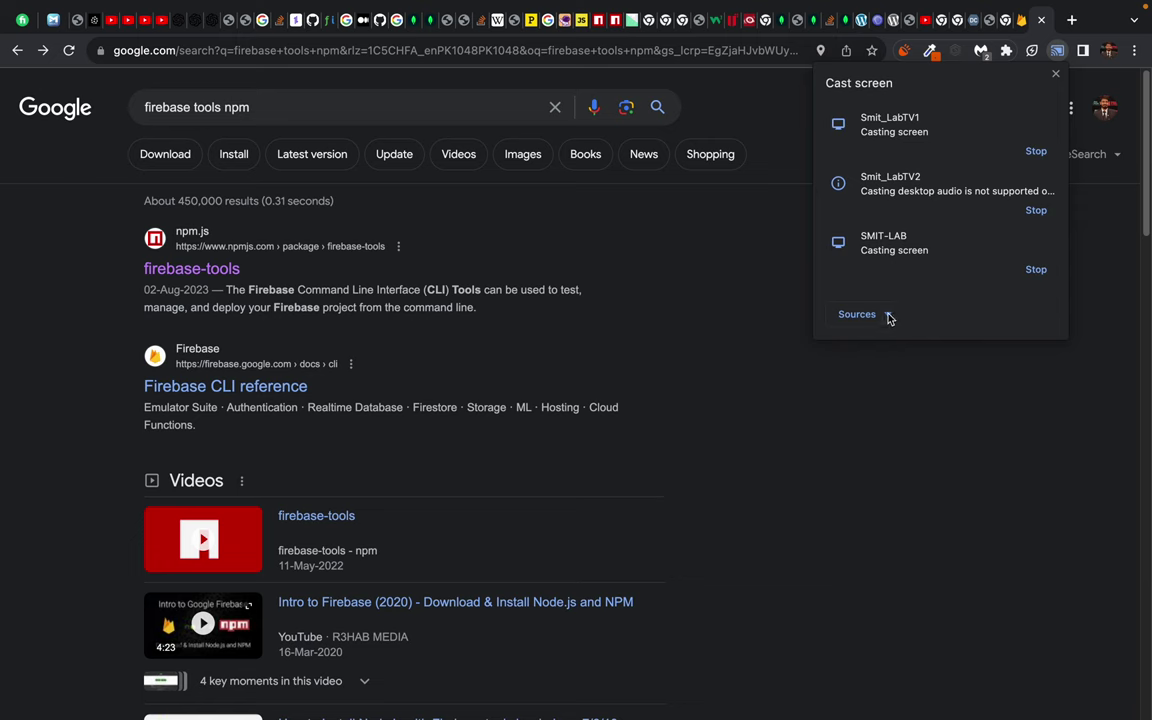
left_click(887, 315)
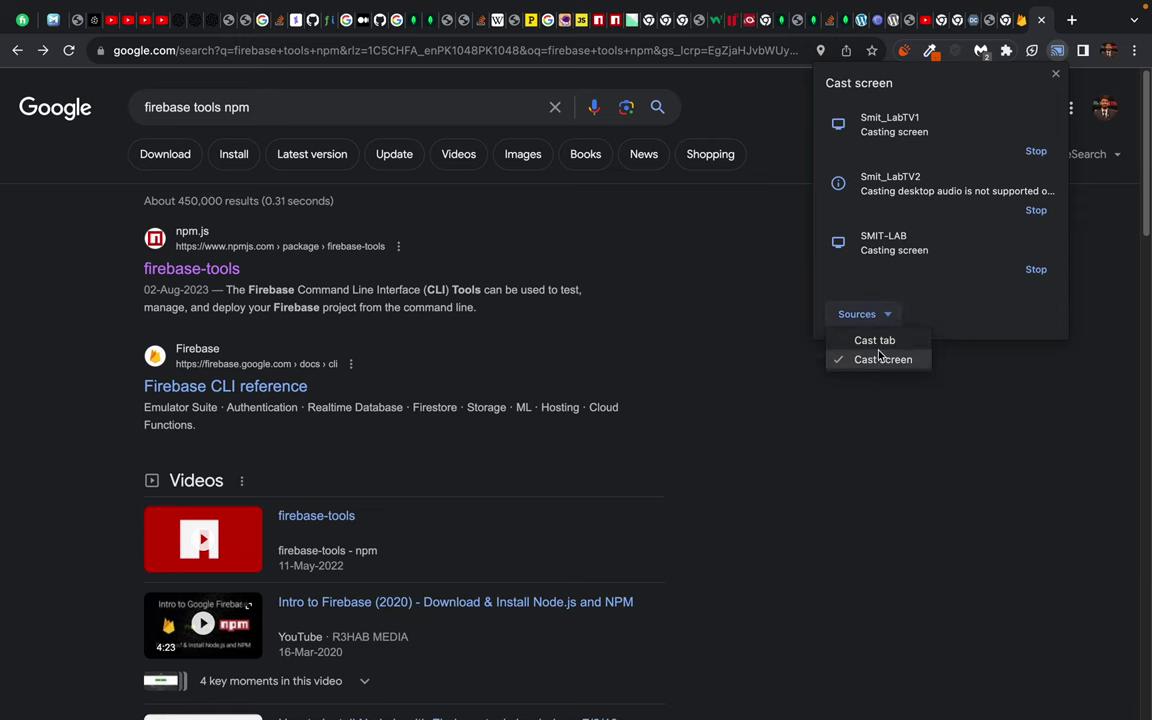
left_click(774, 268)
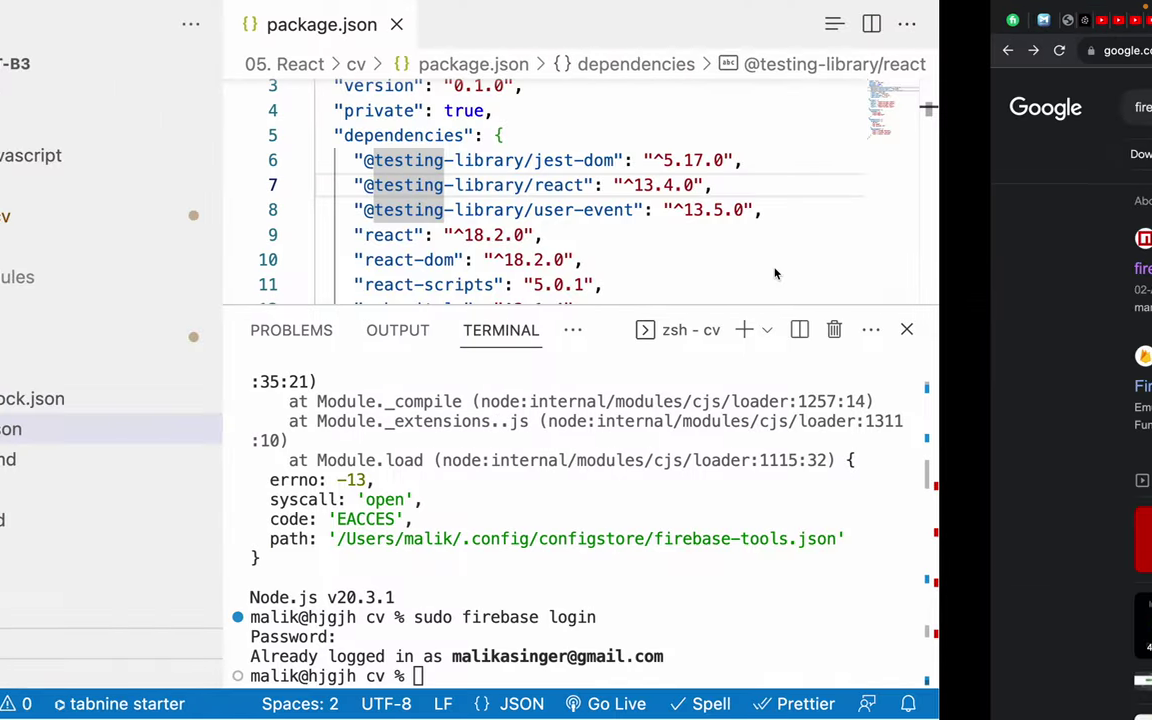
Step: Return to Visual Studio Code, sign out of Firebase by running sudo firebase logout, and narrow the file explorer
key("Up")
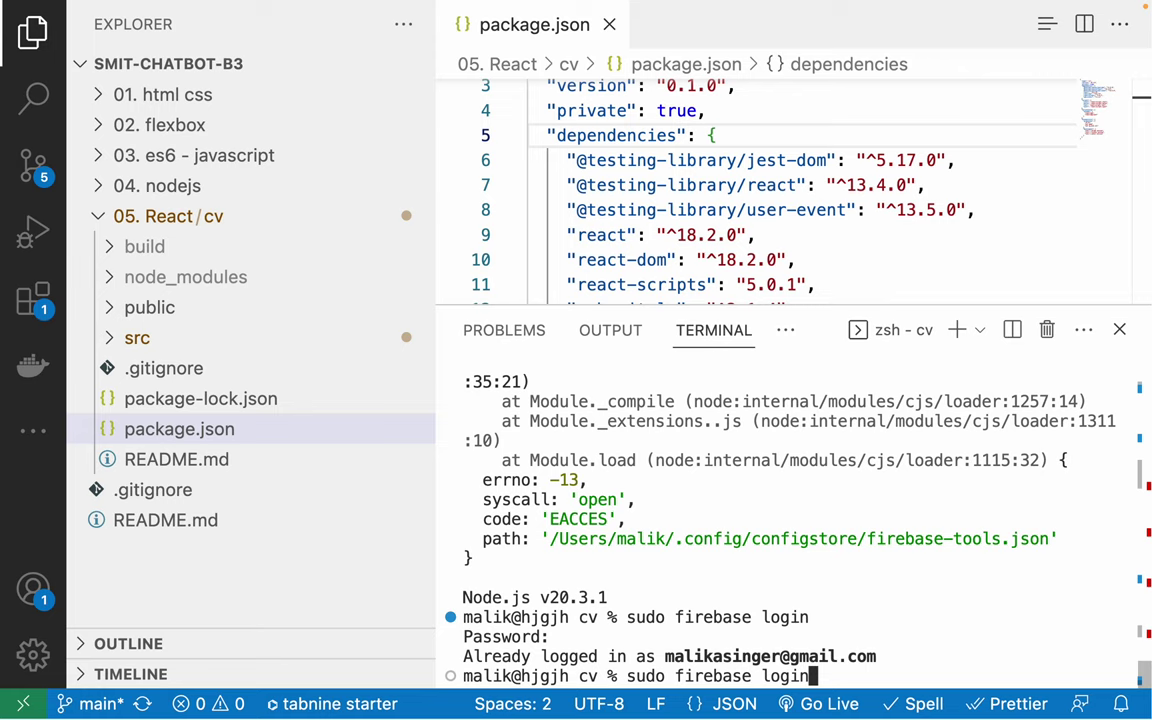
key("BackSpace")
key("BackSpace")
type("out")
key("Return")
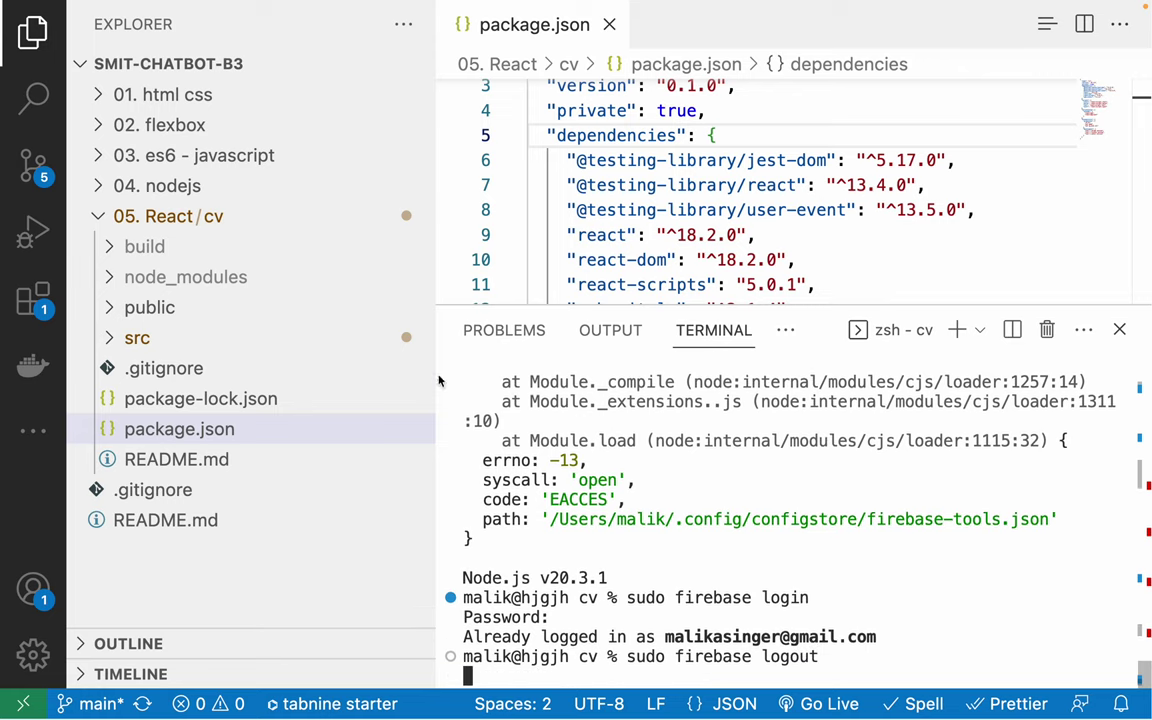
left_click_drag(434, 368, 336, 368)
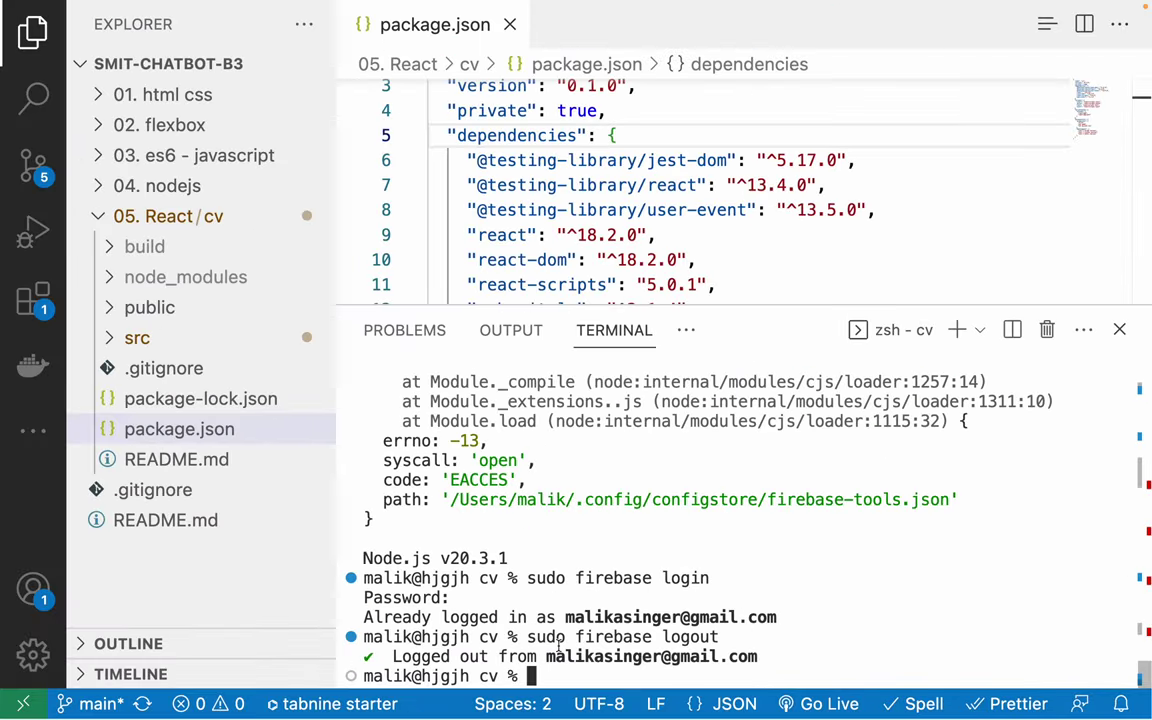
Step: Run sudo firebase login again and accept the collection of CLI and Emulator Suite usage information
key("Up")
key("Up")
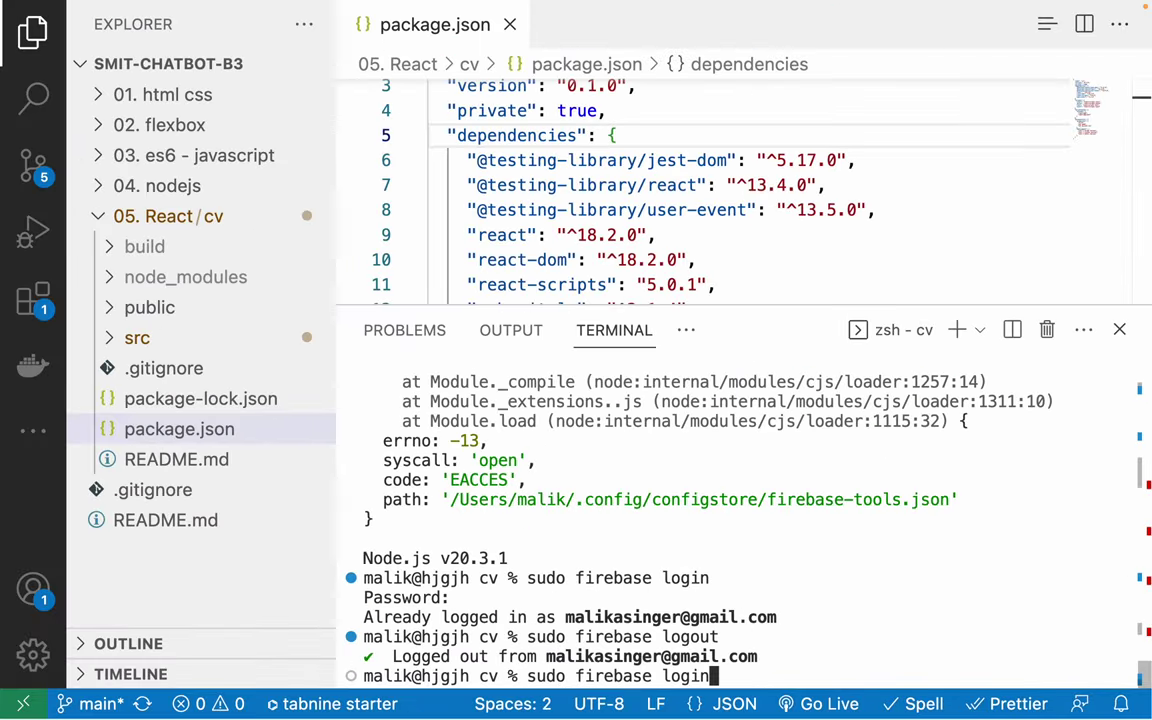
key("Return")
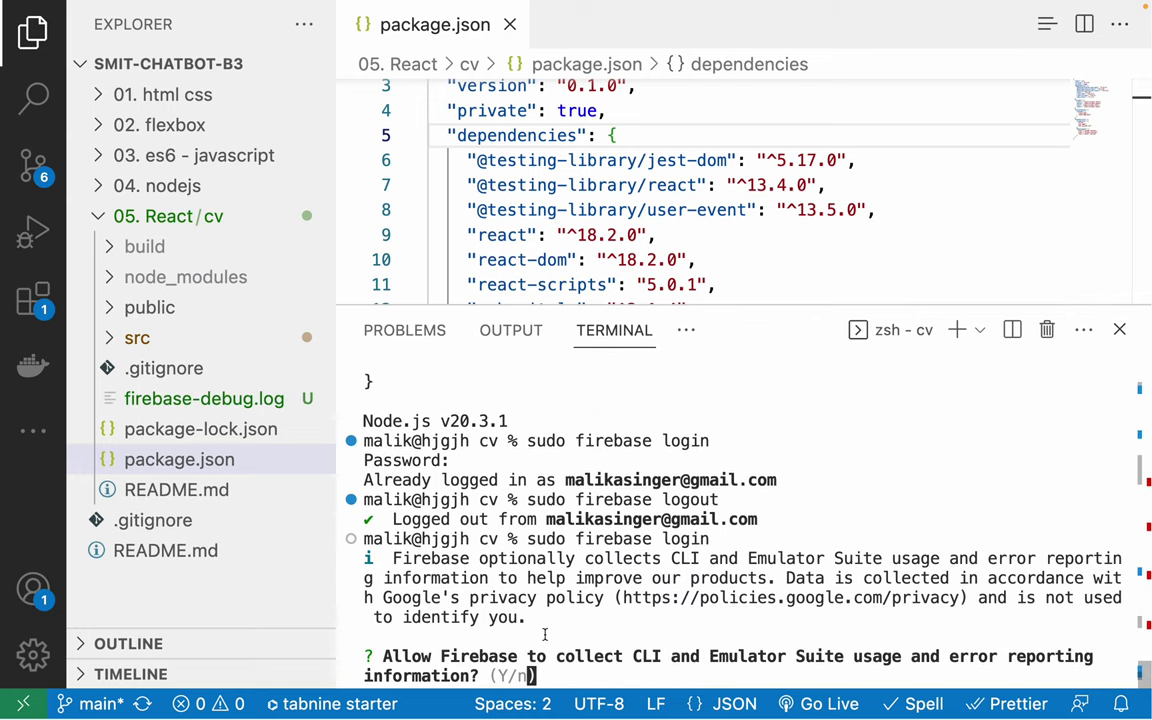
key("Return")
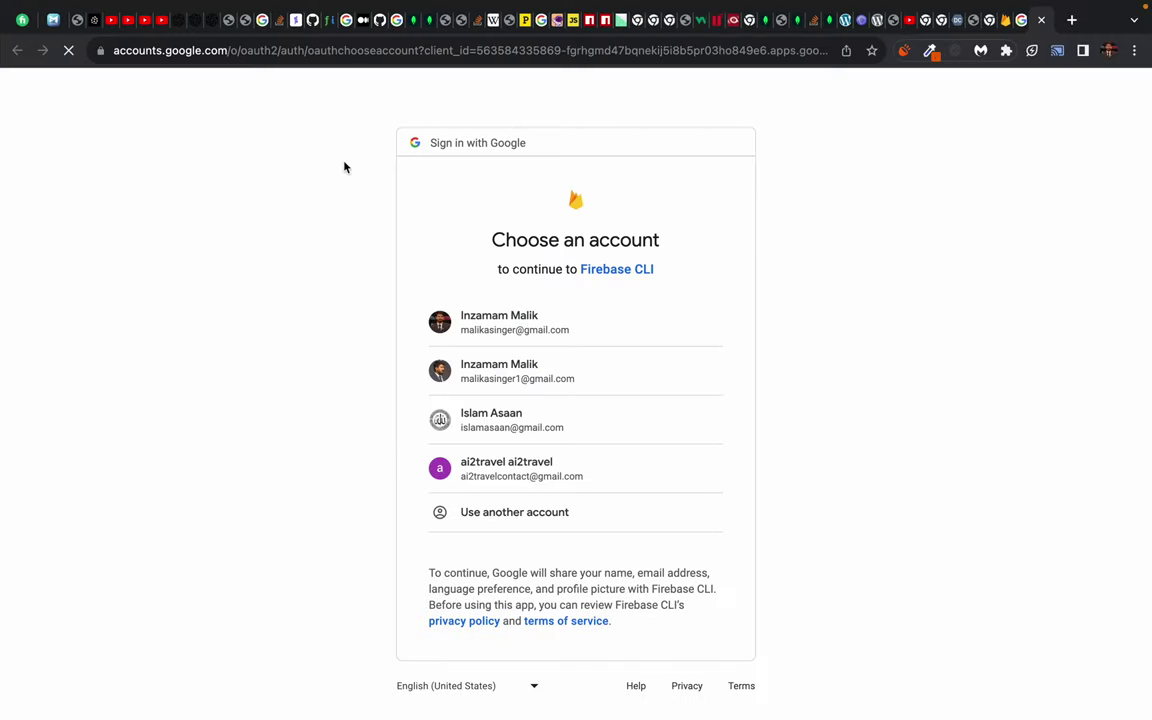
Step: Choose the first listed Google account, allow Firebase CLI access to it, and close the extra Safari sign-in window
left_click(536, 327)
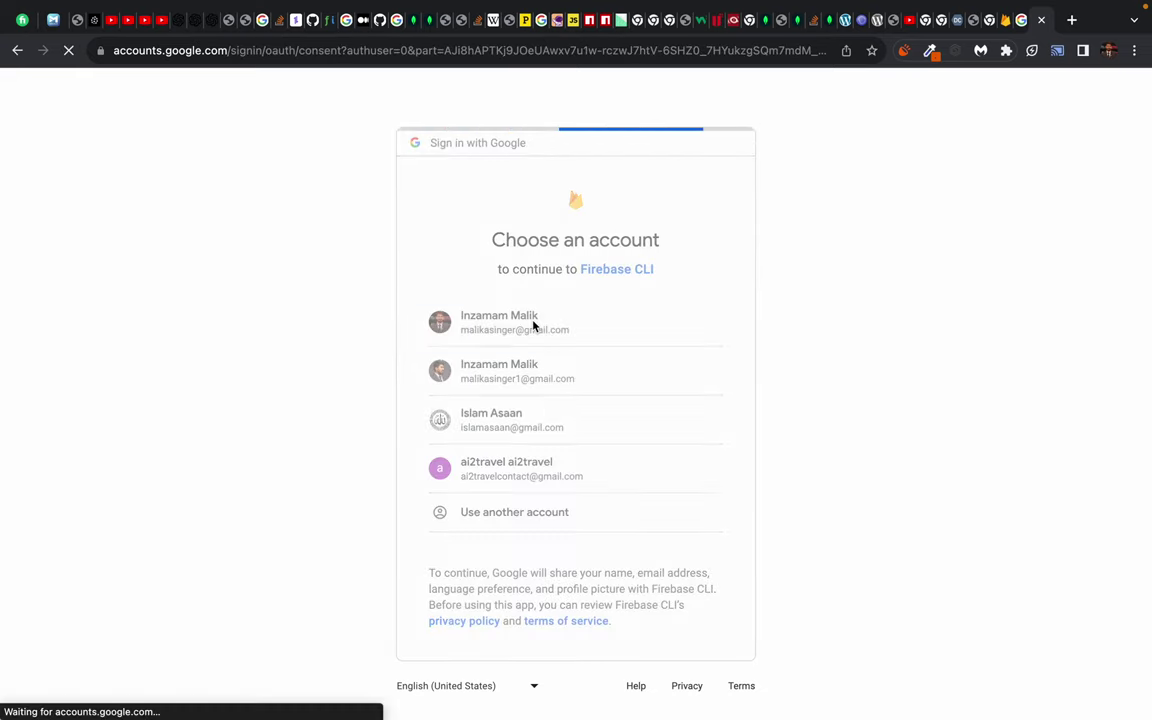
scroll(630, 605, "down", 2)
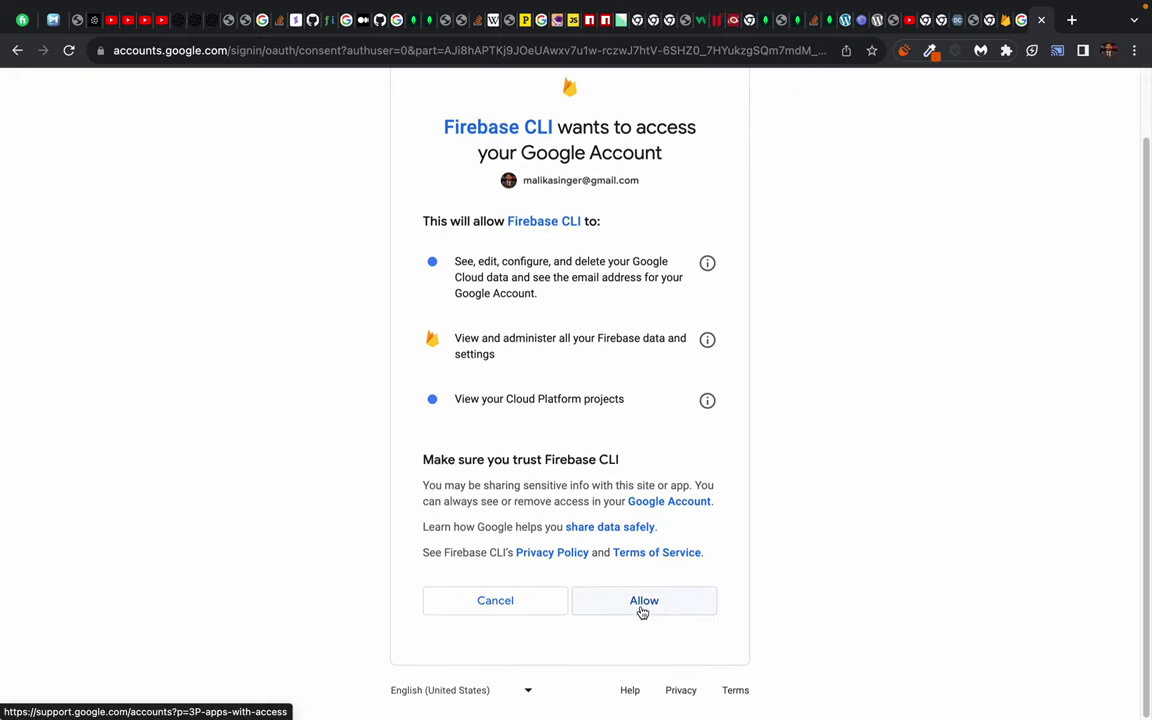
left_click(648, 606)
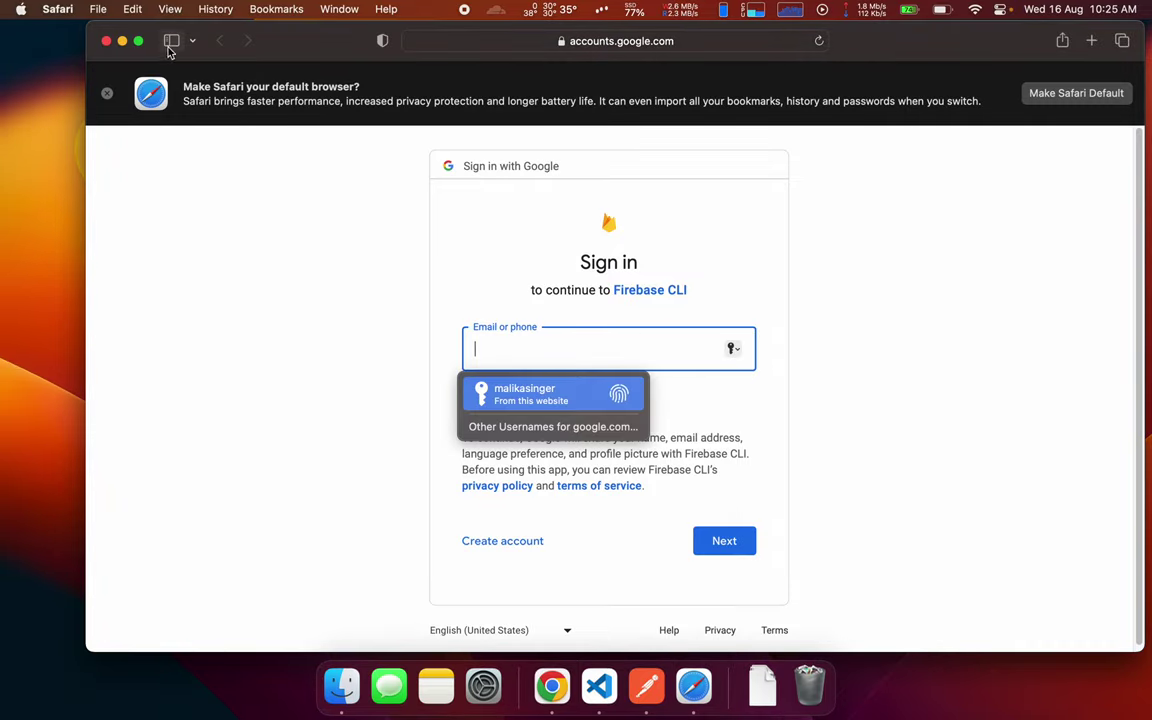
left_click(106, 41)
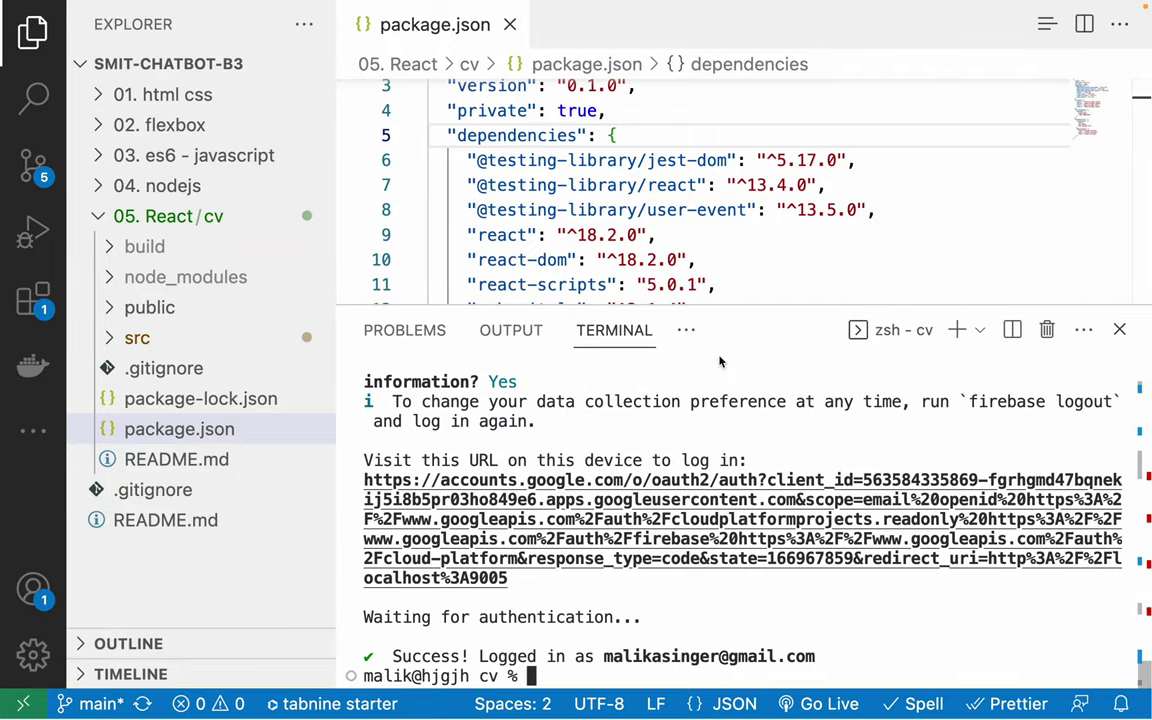
Step: Check which account is signed in to Firebase by inspecting the success line and rerunning sudo firebase login
triple_click(663, 656)
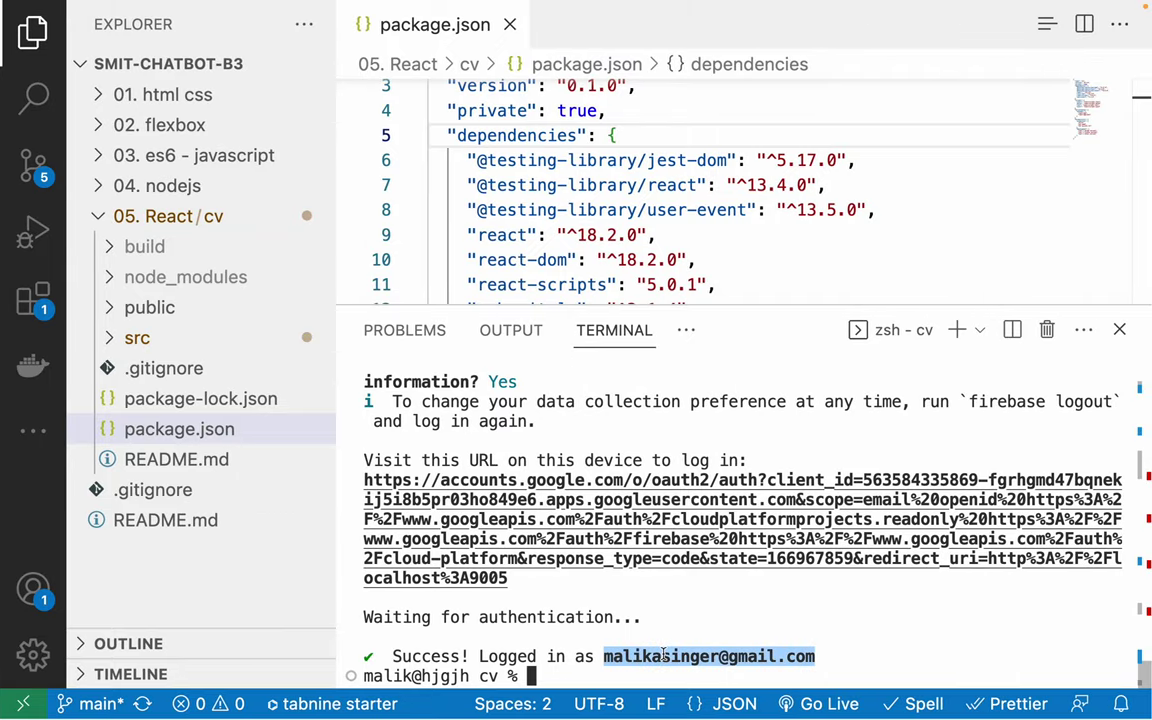
left_click(663, 656)
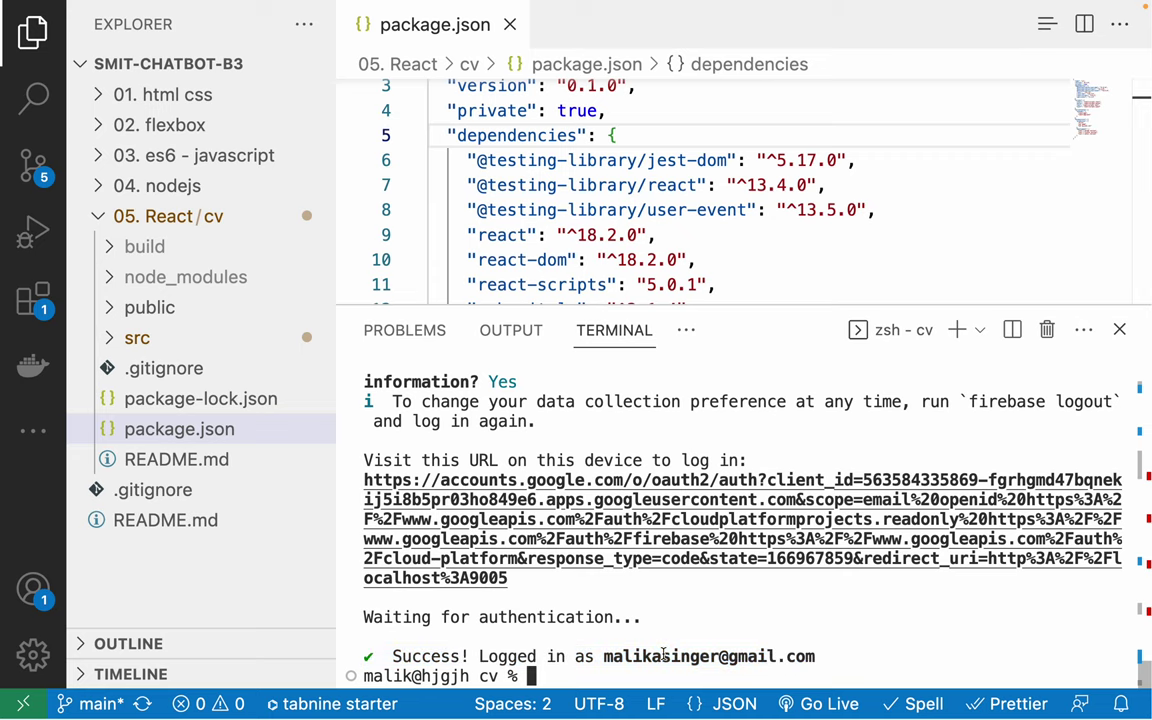
double_click(663, 656)
key("Up")
key("Return")
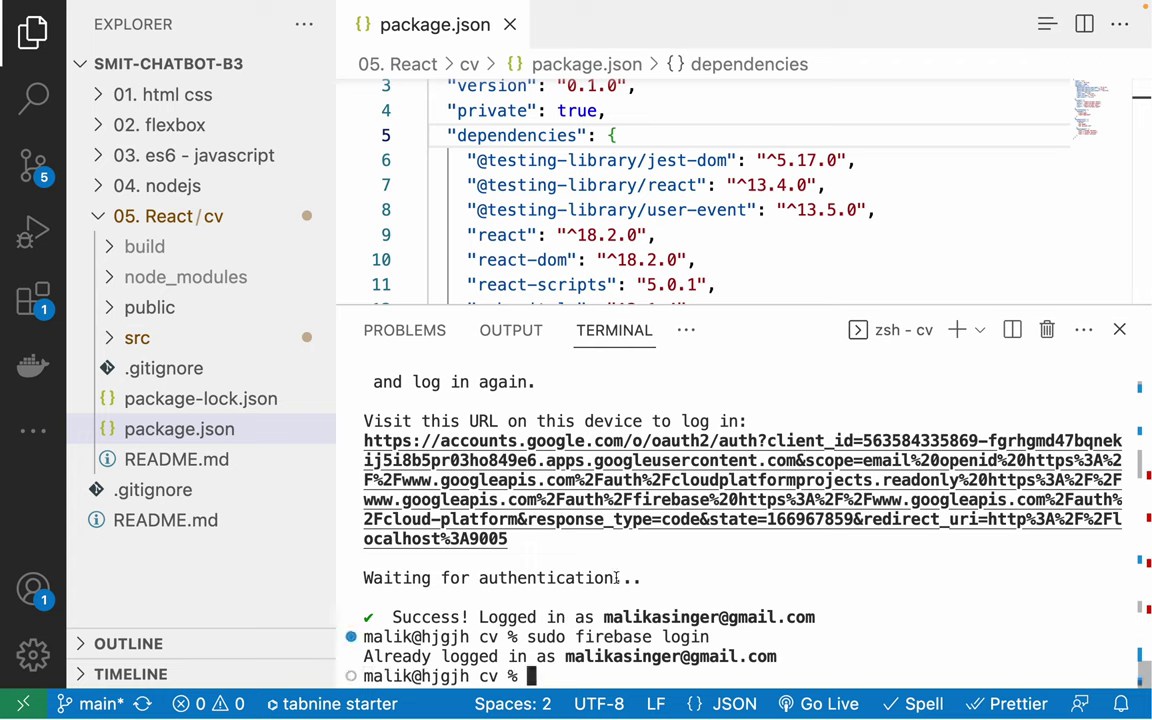
Step: Start initializing Firebase in the cv project directory by running sudo firebase init
type("fir")
key("BackSpace")
key("BackSpace")
key("BackSpace")
key("Up")
key("BackSpace")
key("BackSpace")
key("BackSpace")
key("BackSpace")
key("BackSpace")
type("in")
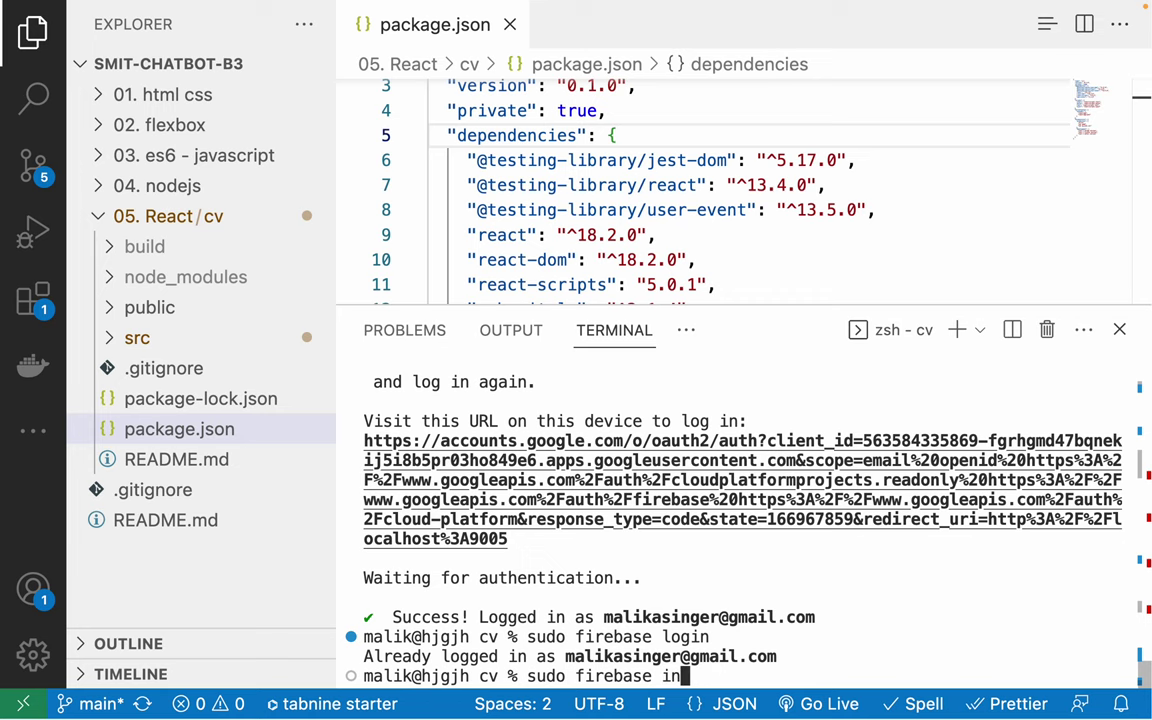
type("it")
key("Return")
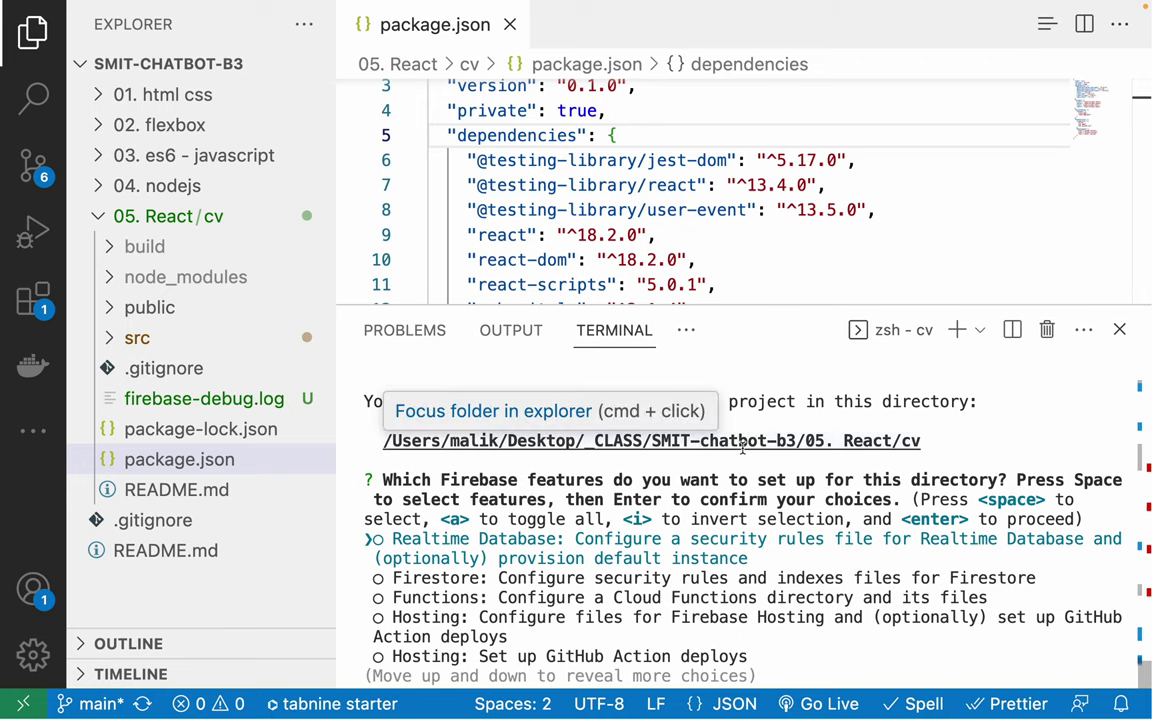
Step: Select only the "Hosting: Configure files for Firebase Hosting" feature for this directory and confirm it
key("Down")
key("Down")
key("Down")
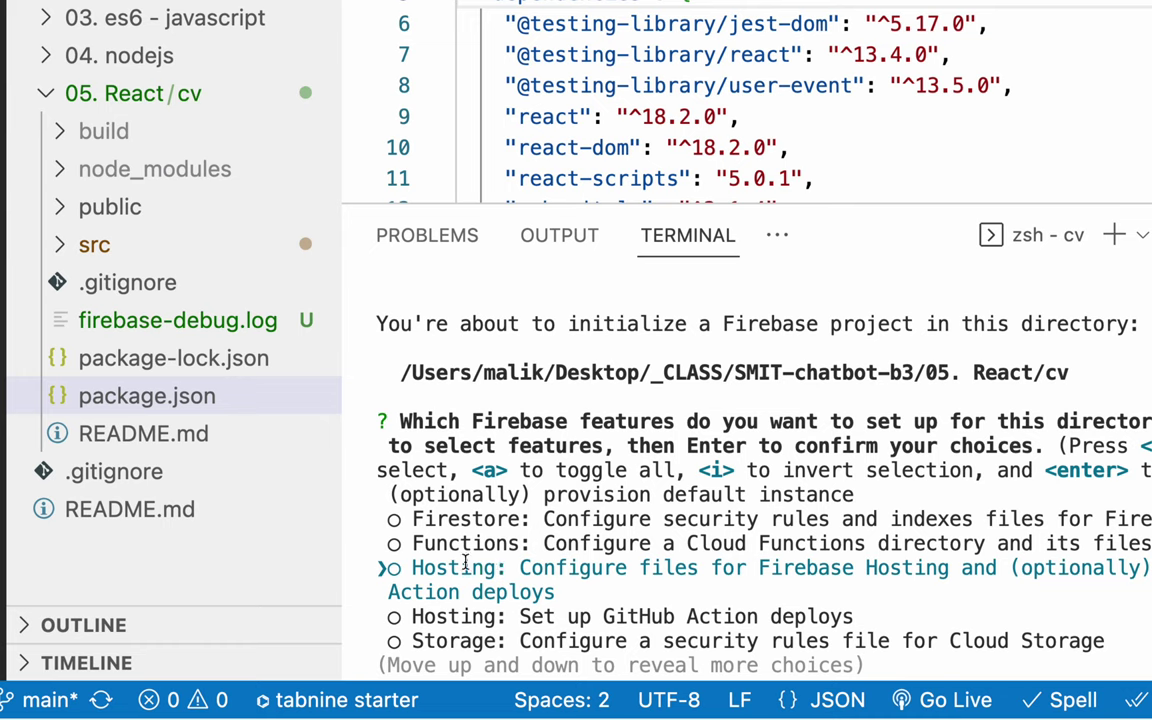
key("Up")
key("Down")
key("space")
key("Return")
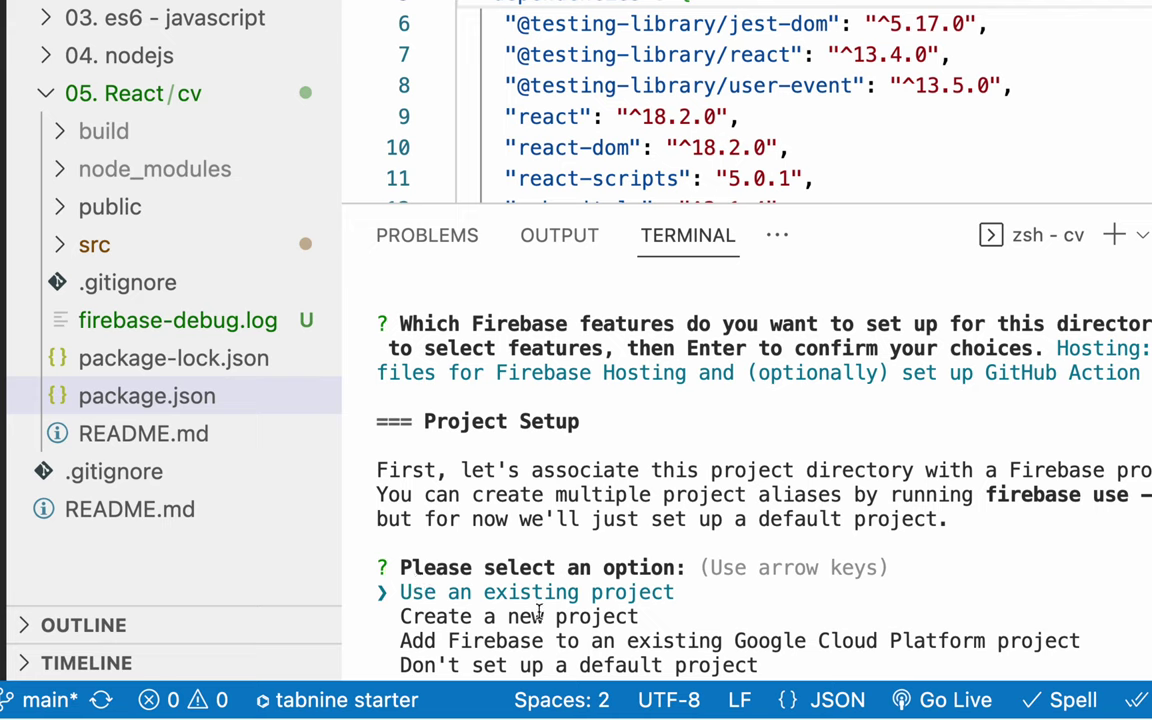
Step: Choose "Use an existing project" as the project setup option
key("Down")
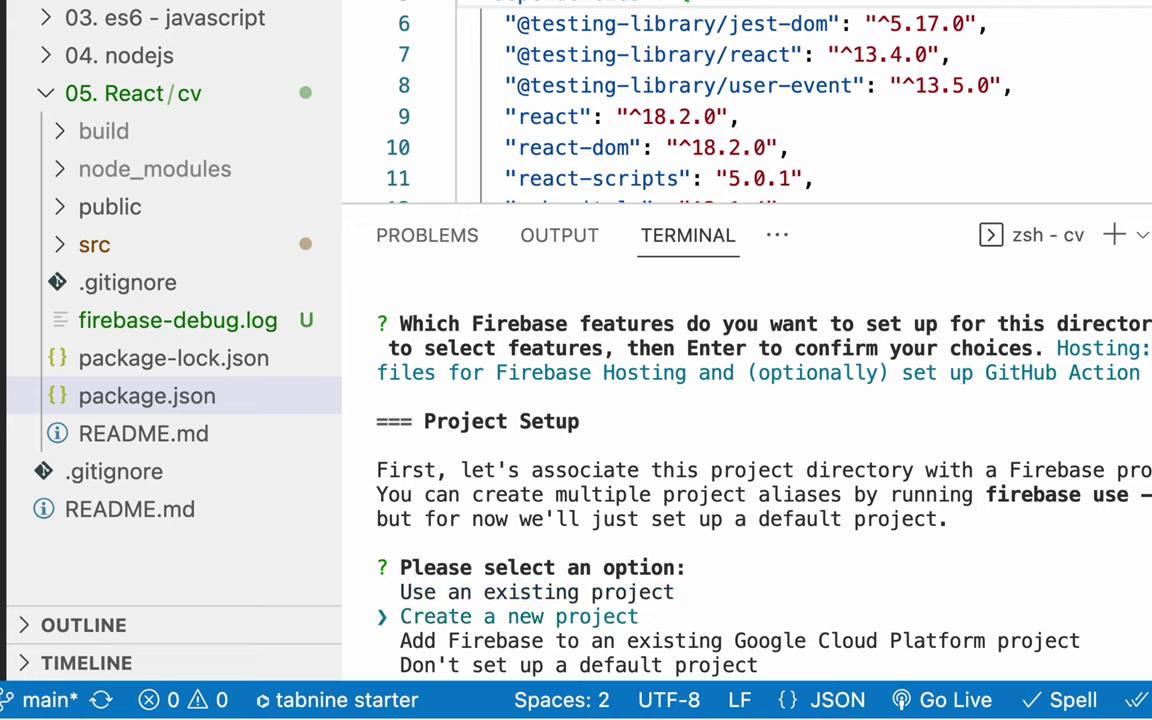
key("Up")
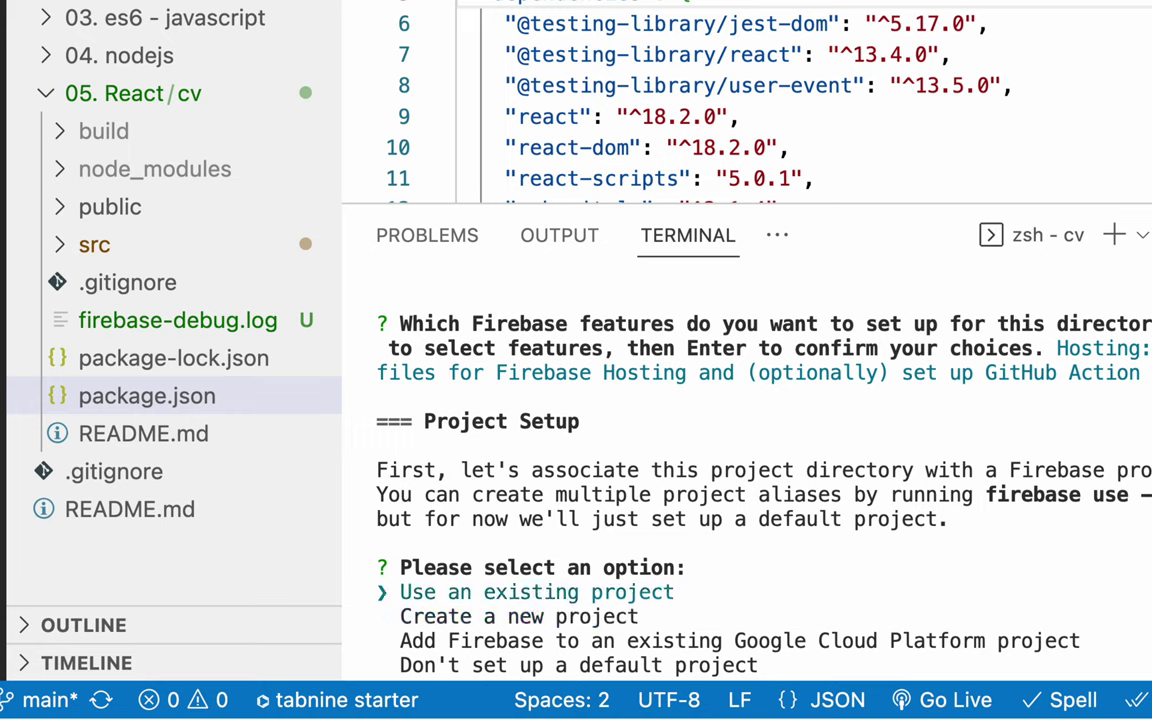
key("Return")
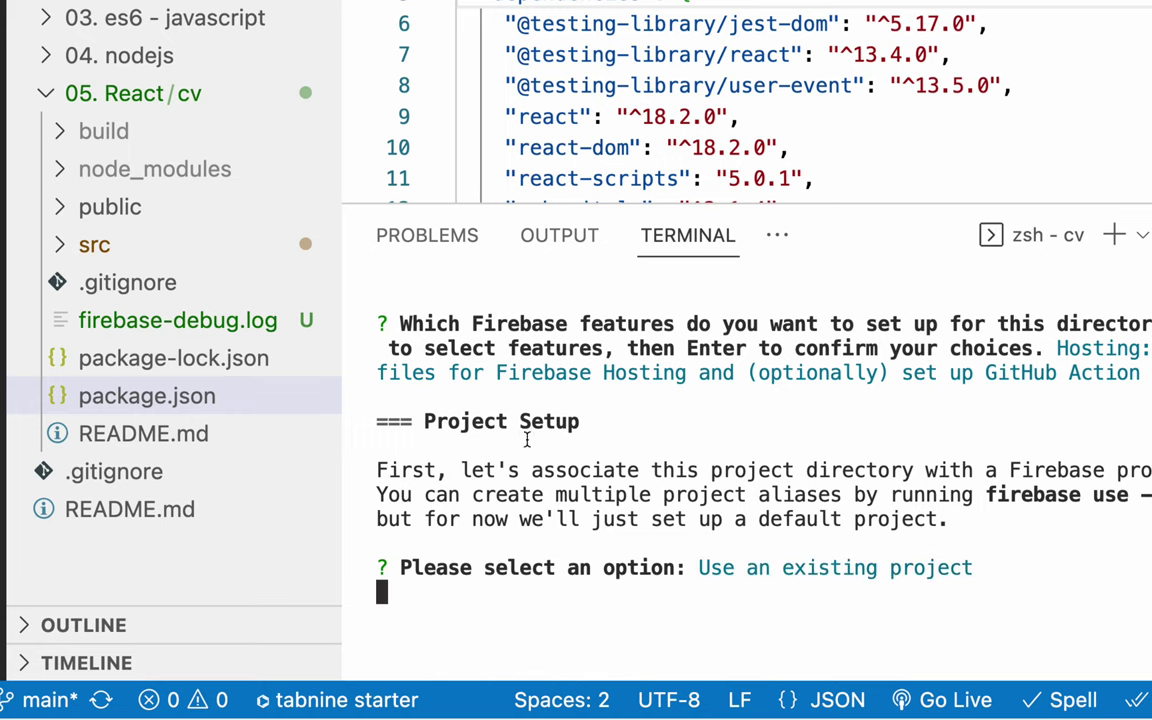
Step: Switch to Google Chrome and close the "firebase tools npm" search tab to return to the Firebase console
left_click_drag(663, 591, 836, 591)
left_click(836, 591)
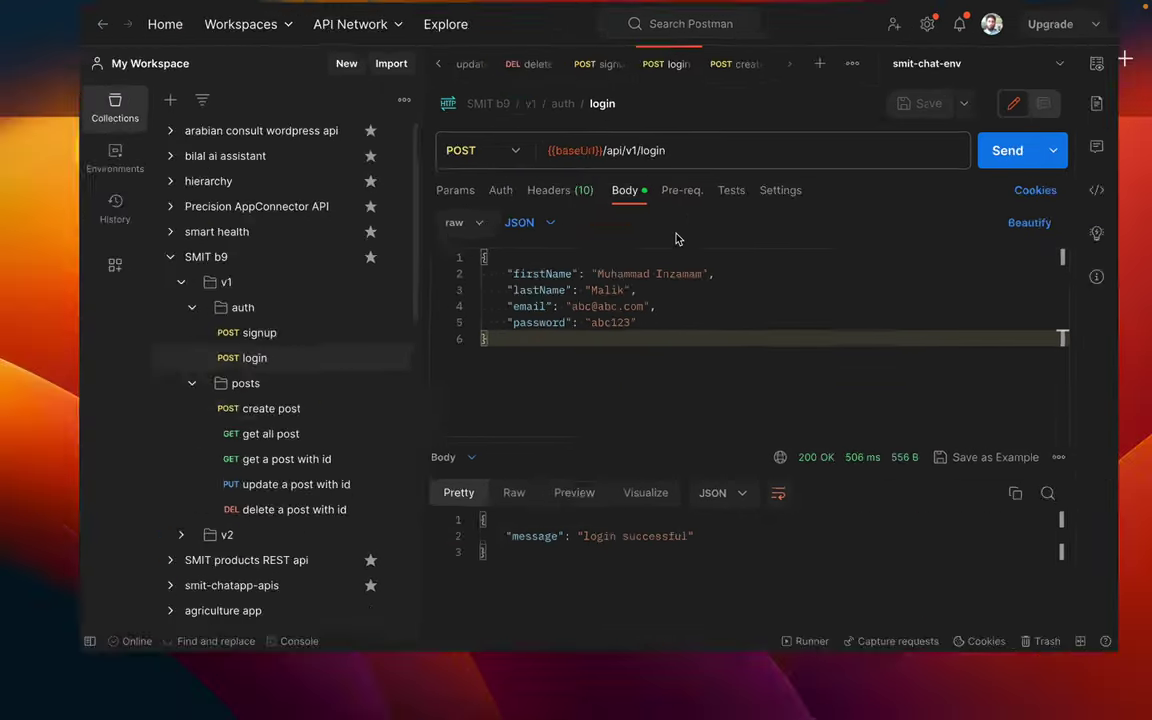
key("ctrl+Up")
left_click_drag(767, 77, 505, 60)
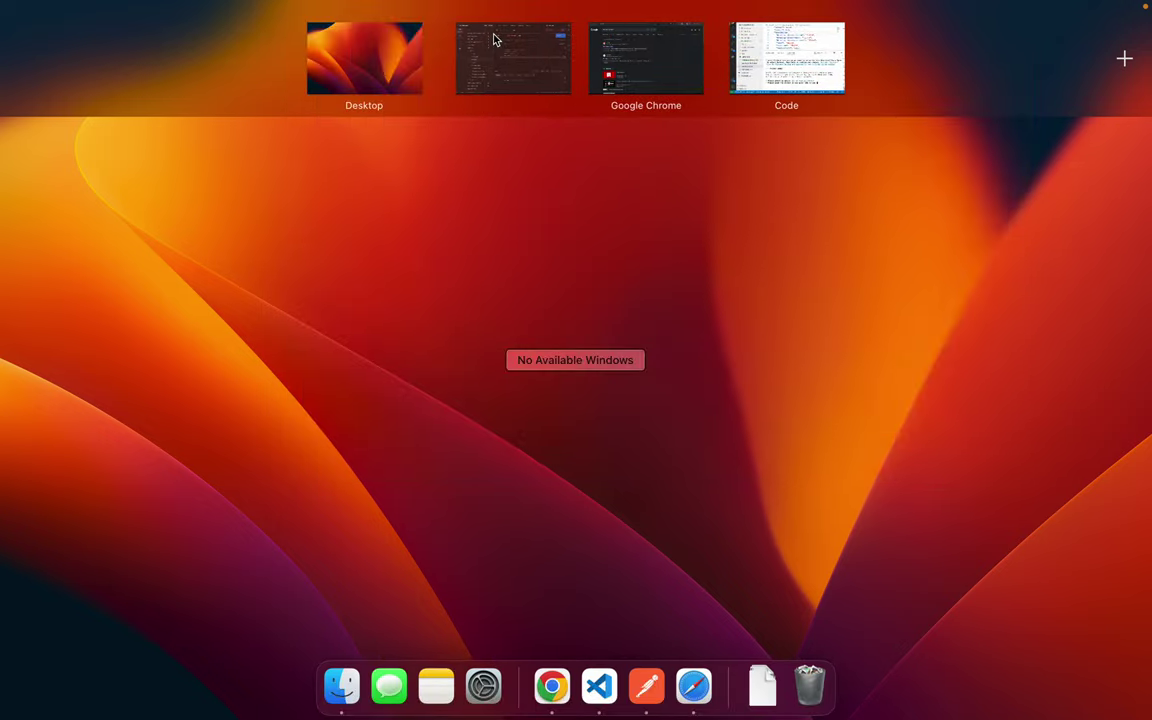
left_click_drag(620, 50, 777, 57)
left_click(777, 57)
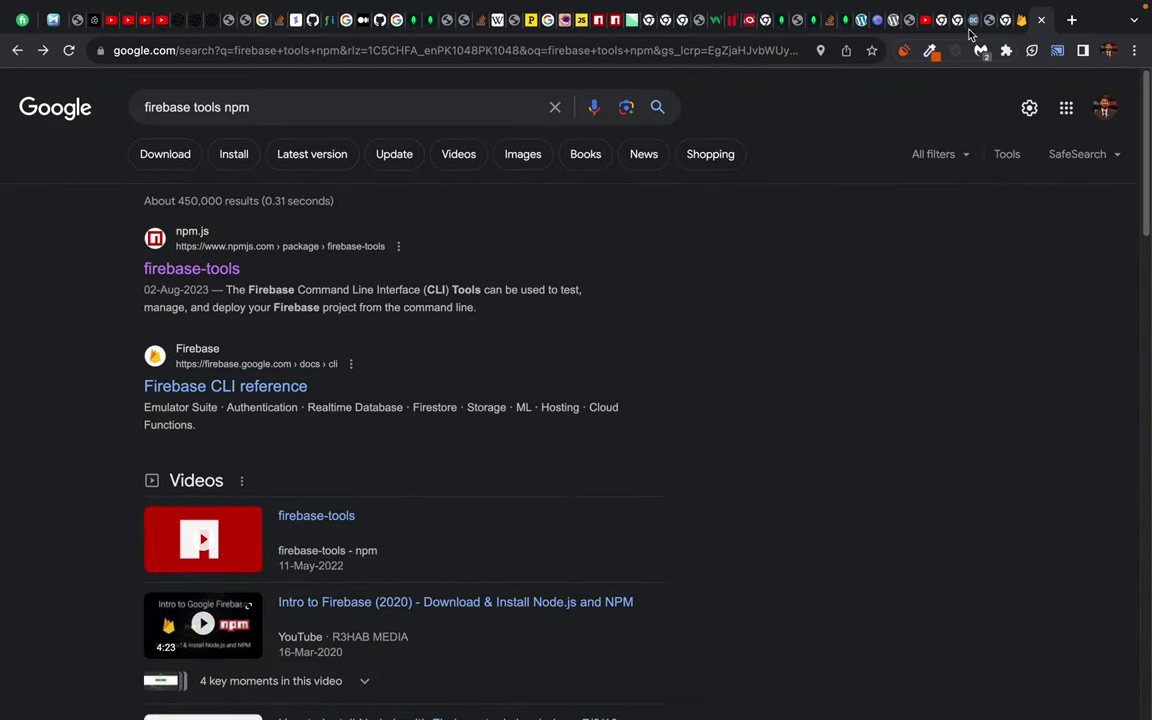
left_click(1040, 22)
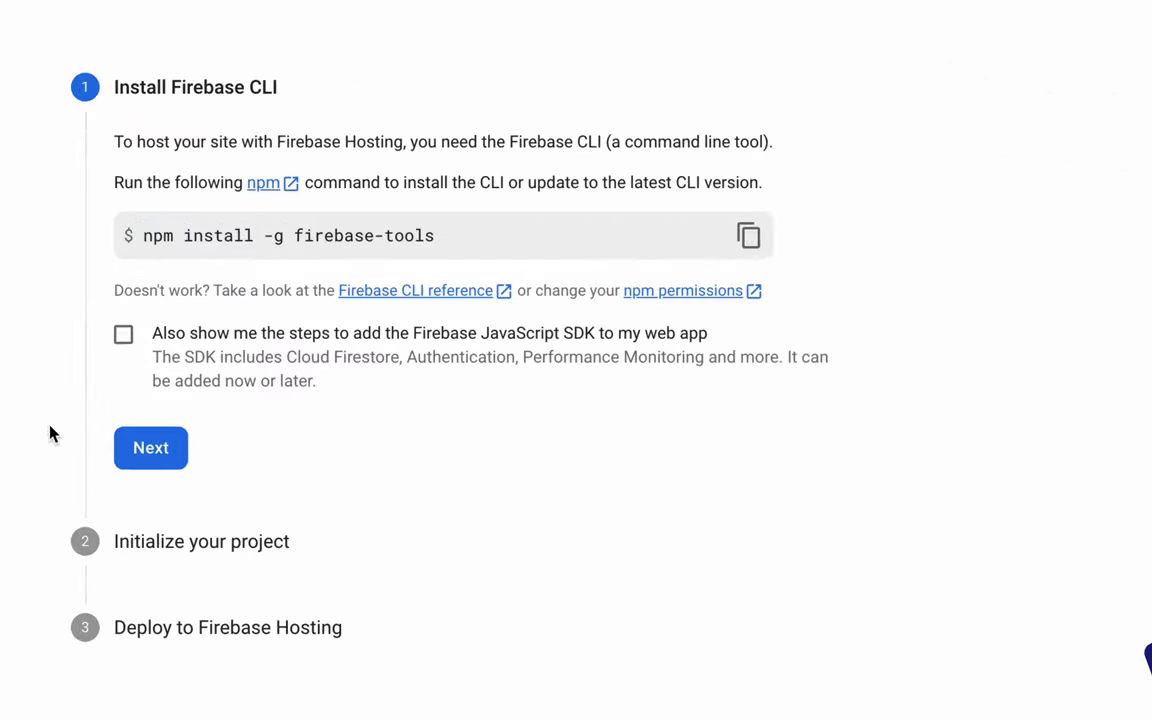
Step: Advance the Firebase Hosting setup guide past Install Firebase CLI and Initialize your project to the deploy stage
left_click(153, 449)
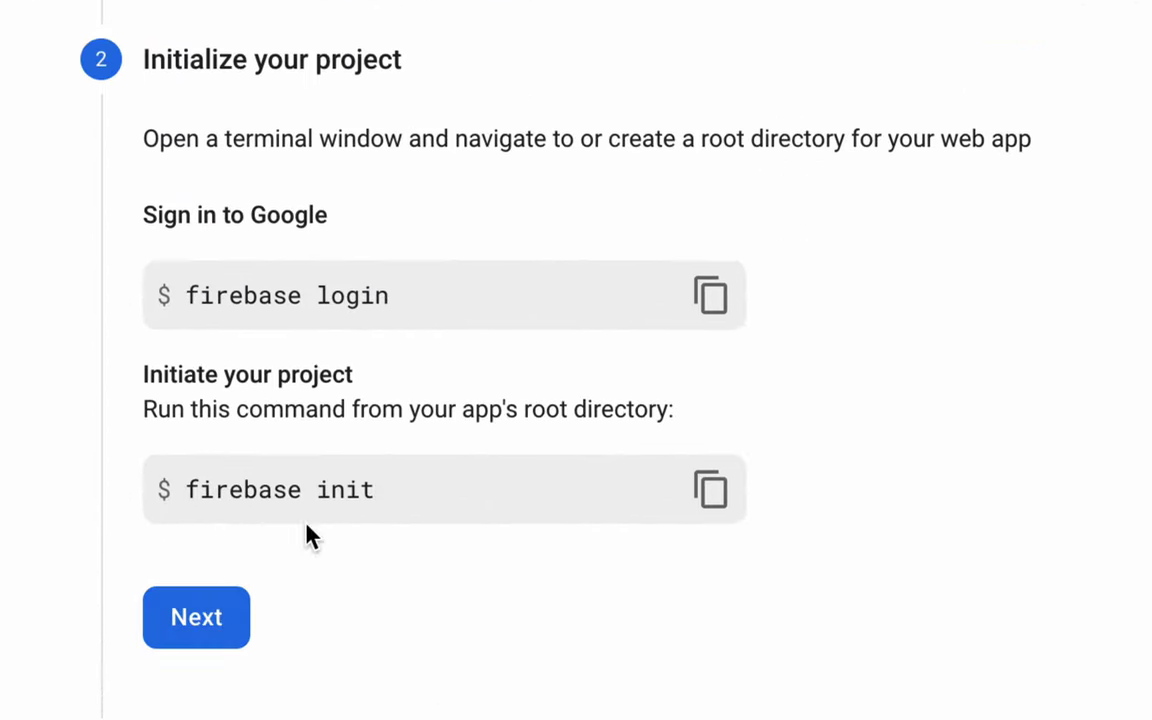
left_click_drag(218, 489, 431, 493)
left_click(159, 588)
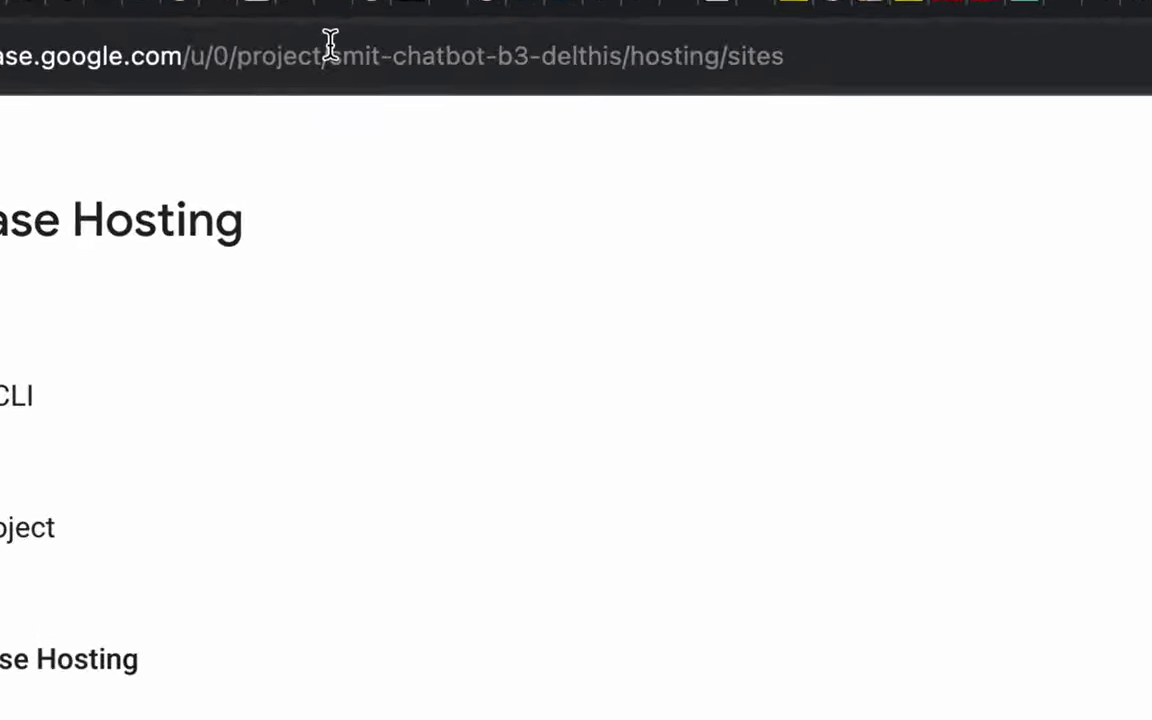
Step: Copy the project ID smit-chatbot-b3-delthis from the Firebase console URL and switch back to Visual Studio Code
left_click_drag(330, 56, 764, 57)
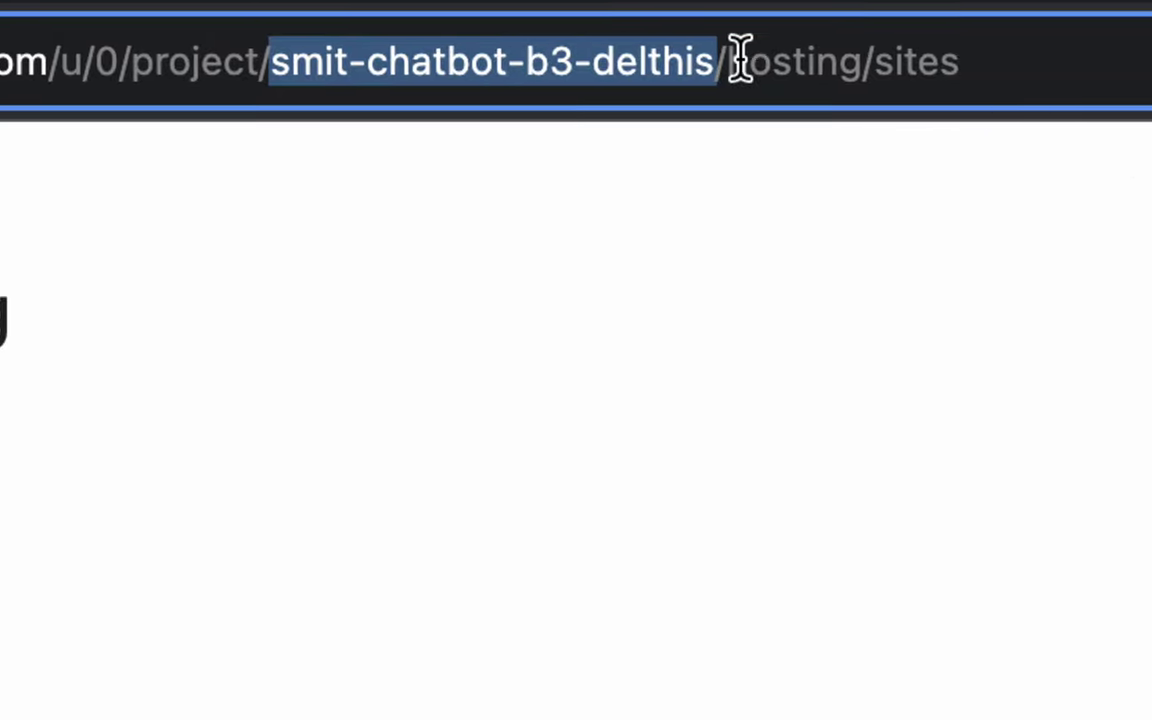
right_click(450, 56)
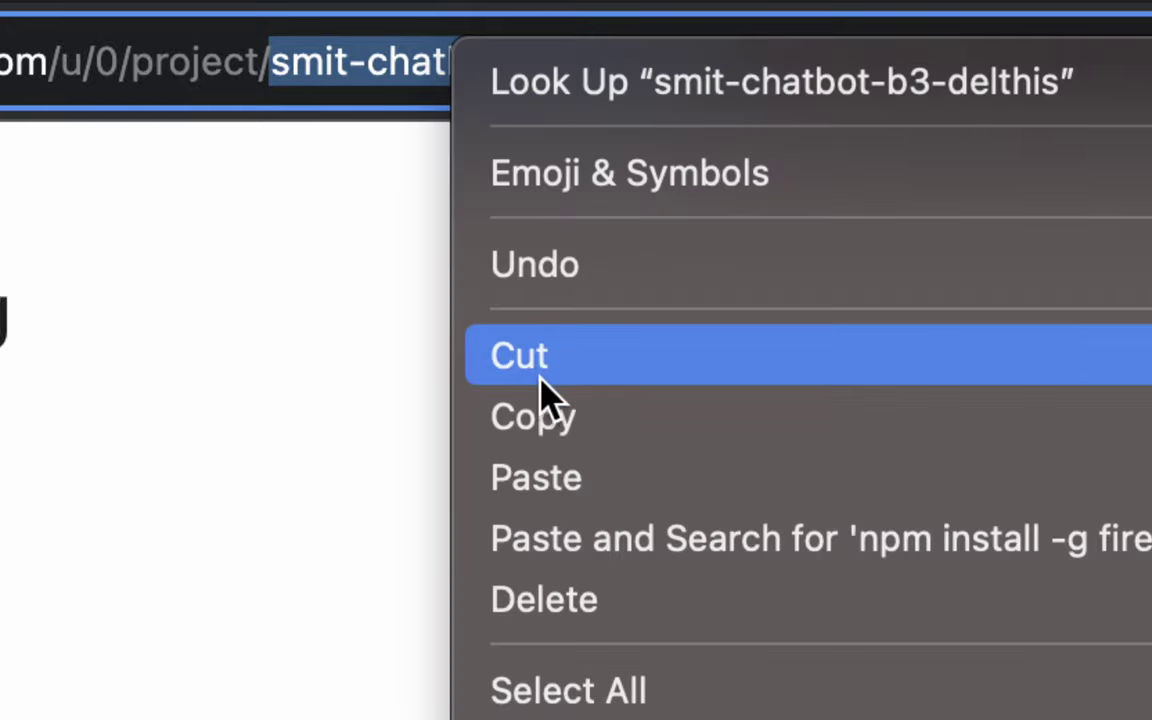
left_click(540, 414)
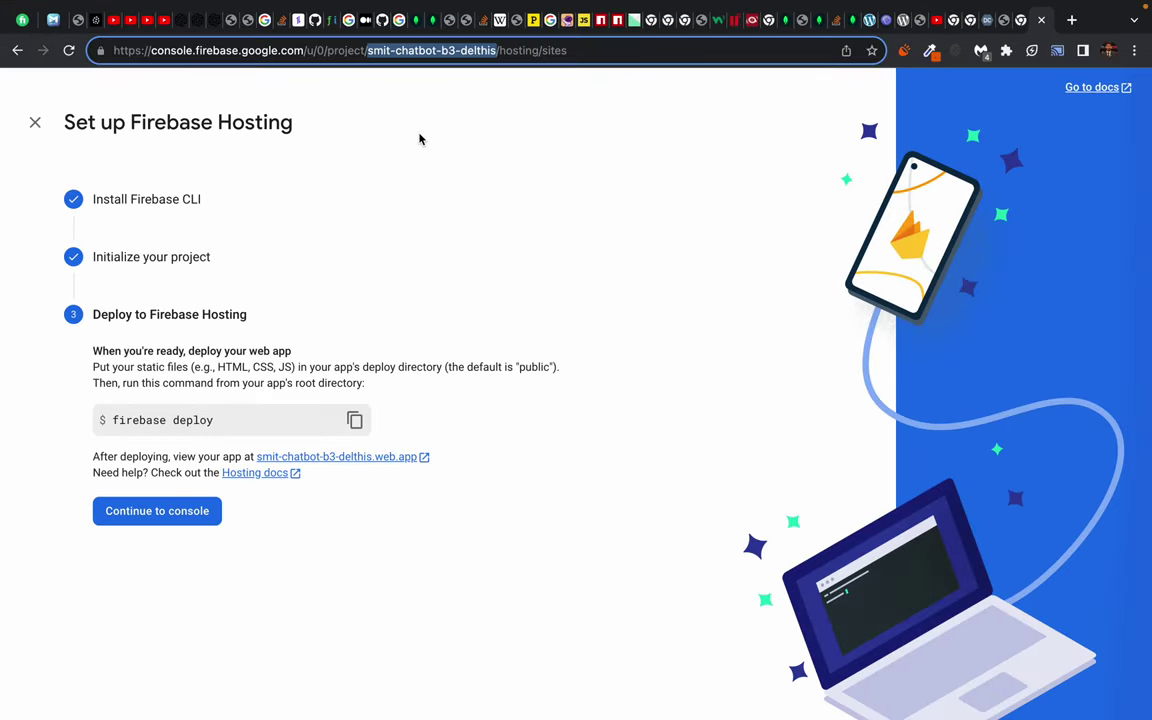
key("super+Tab")
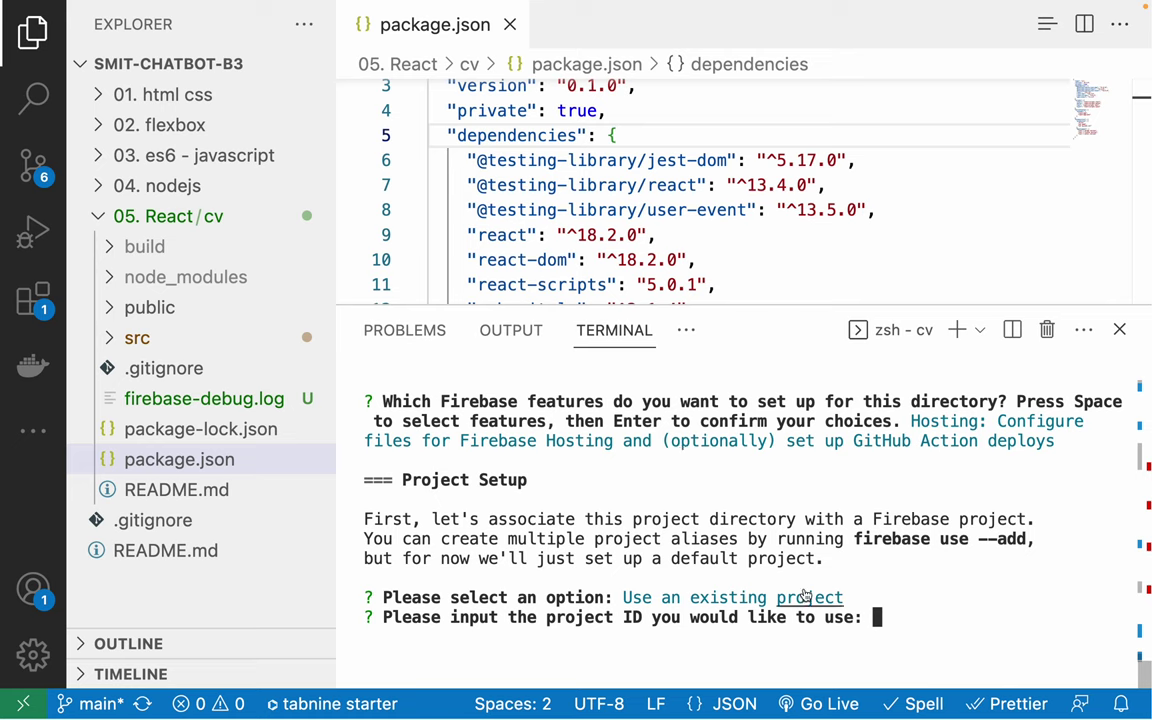
Step: Enter smit-chatbot-b3-delthis as the project ID to use and set build as the public directory for Hosting
key("super+v")
key("Return")
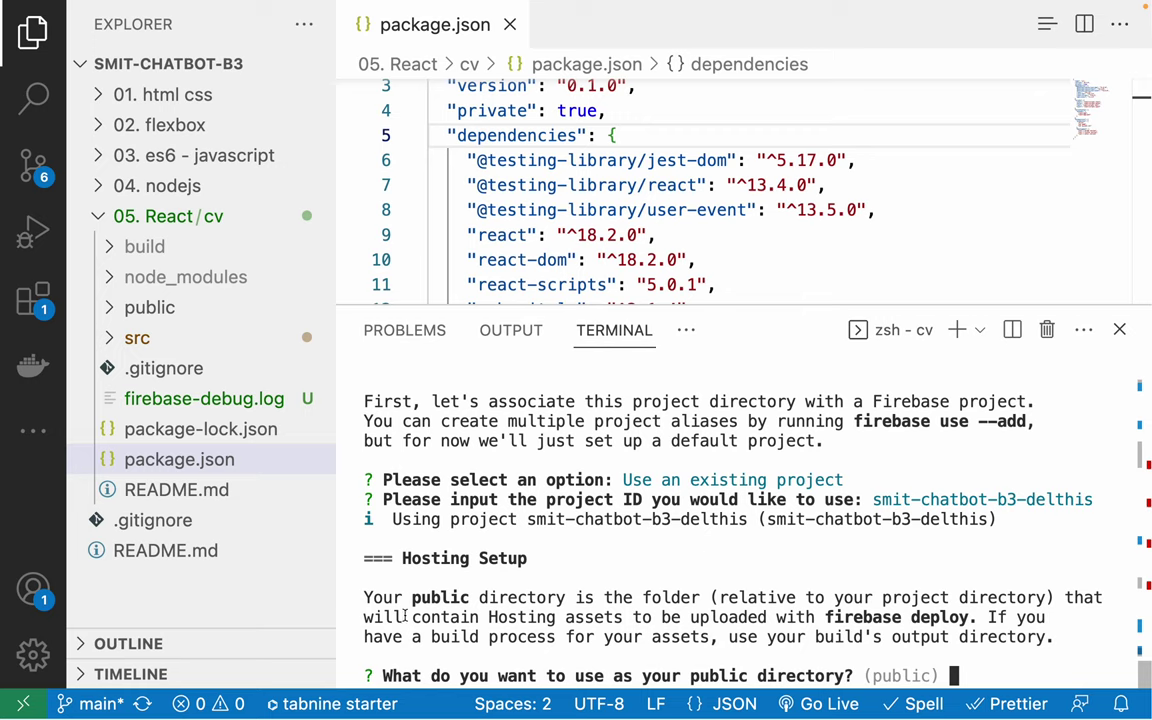
left_click_drag(373, 597, 635, 597)
double_click(670, 597)
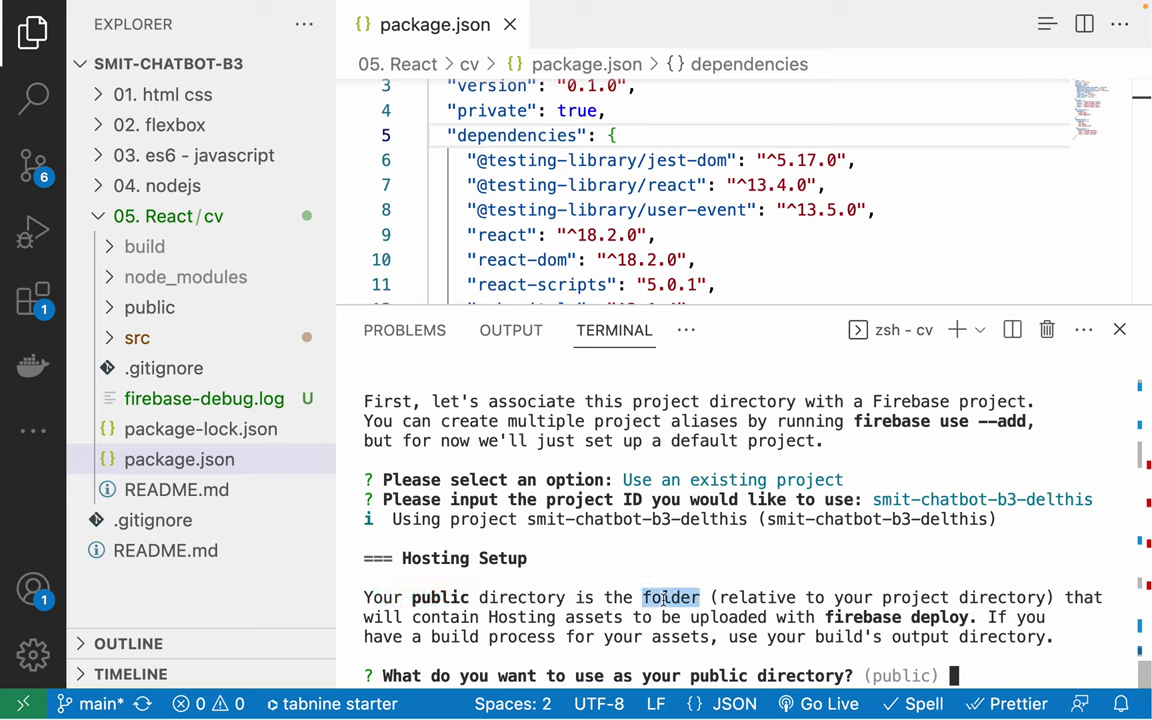
double_click(763, 597)
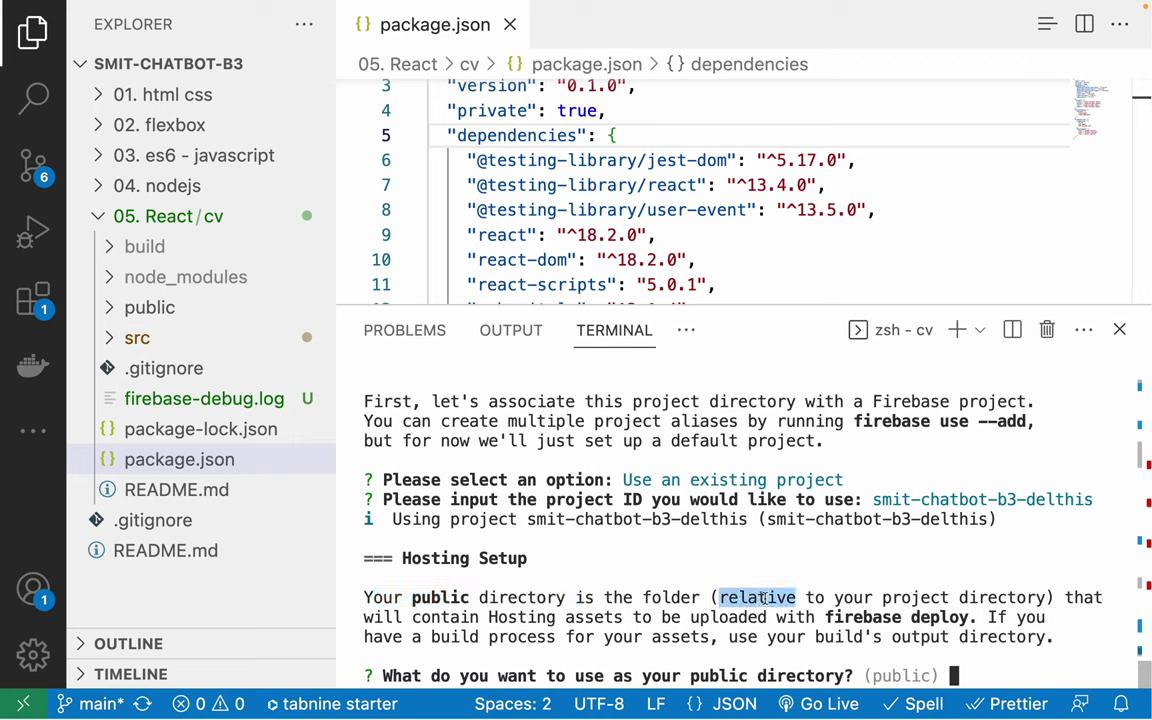
triple_click(1018, 597)
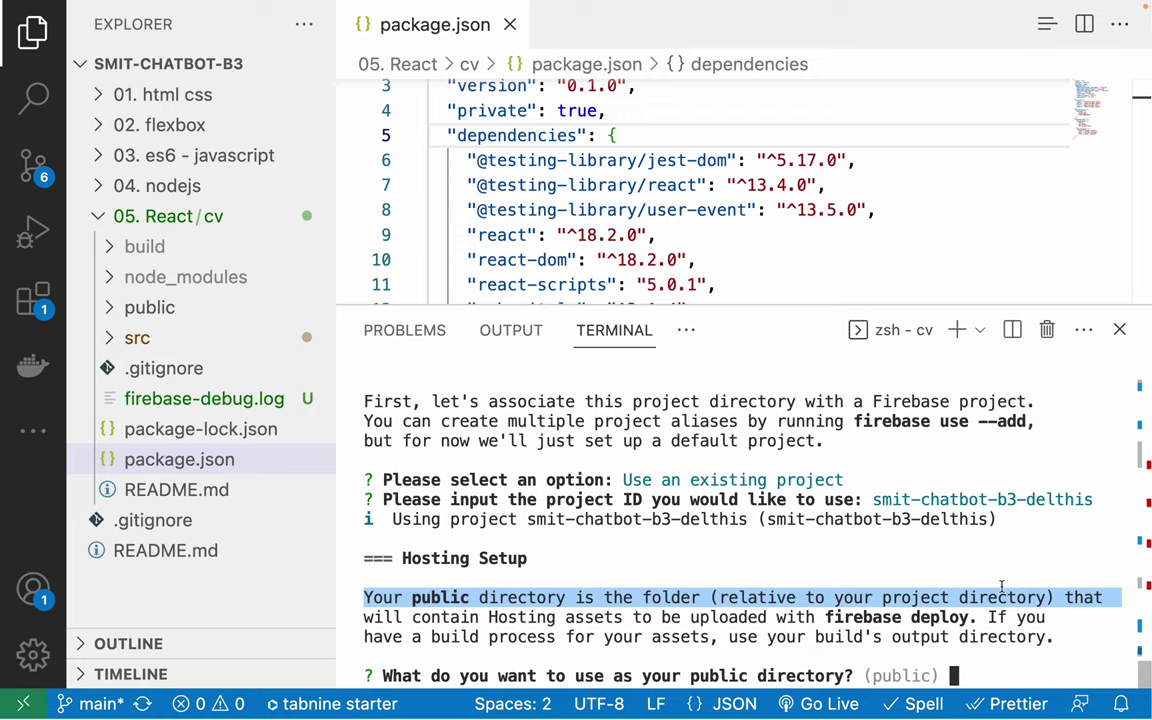
left_click(737, 503)
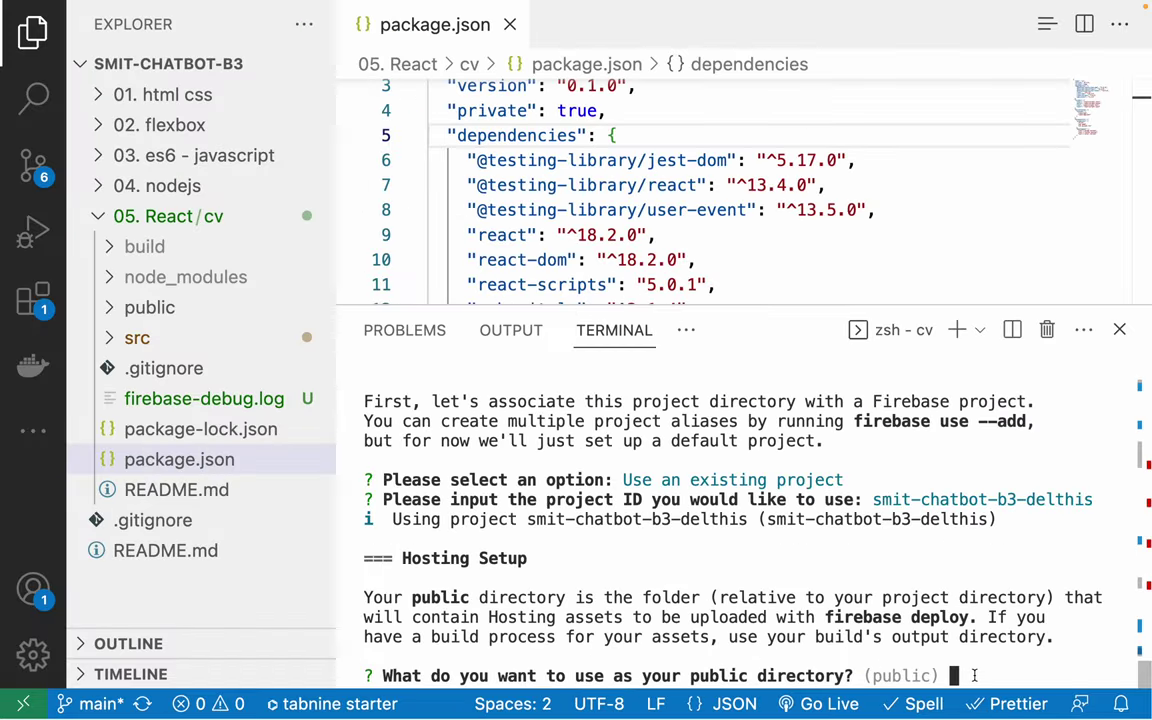
type("build")
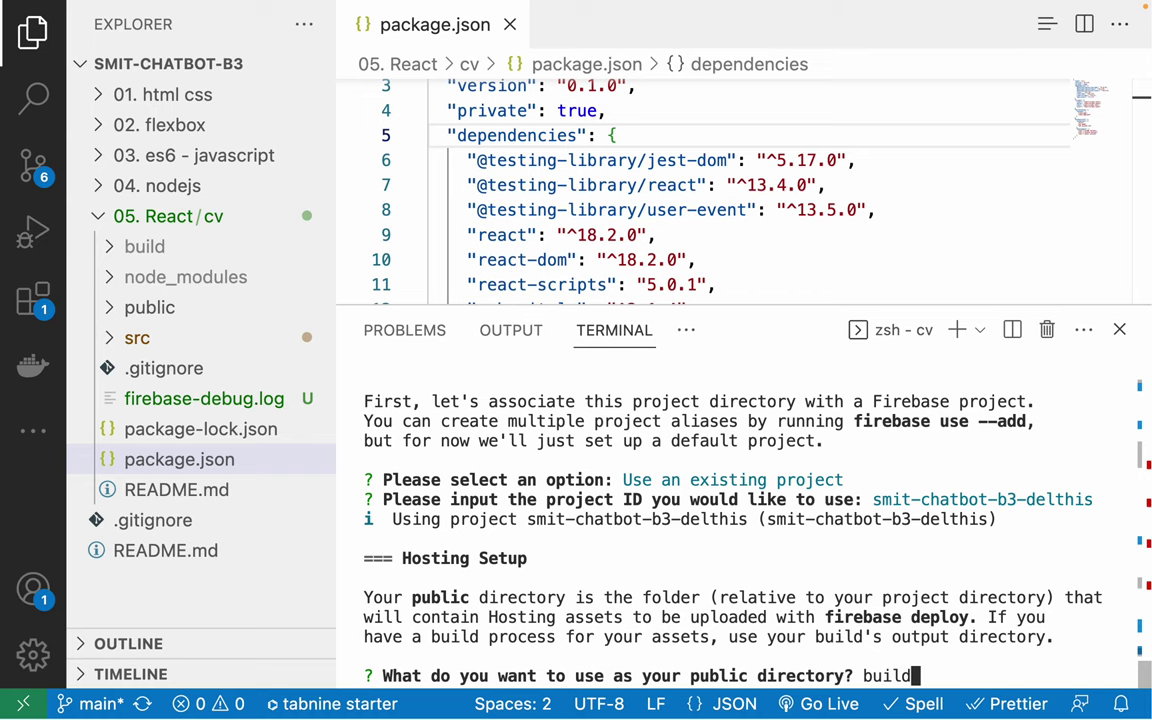
key("Return")
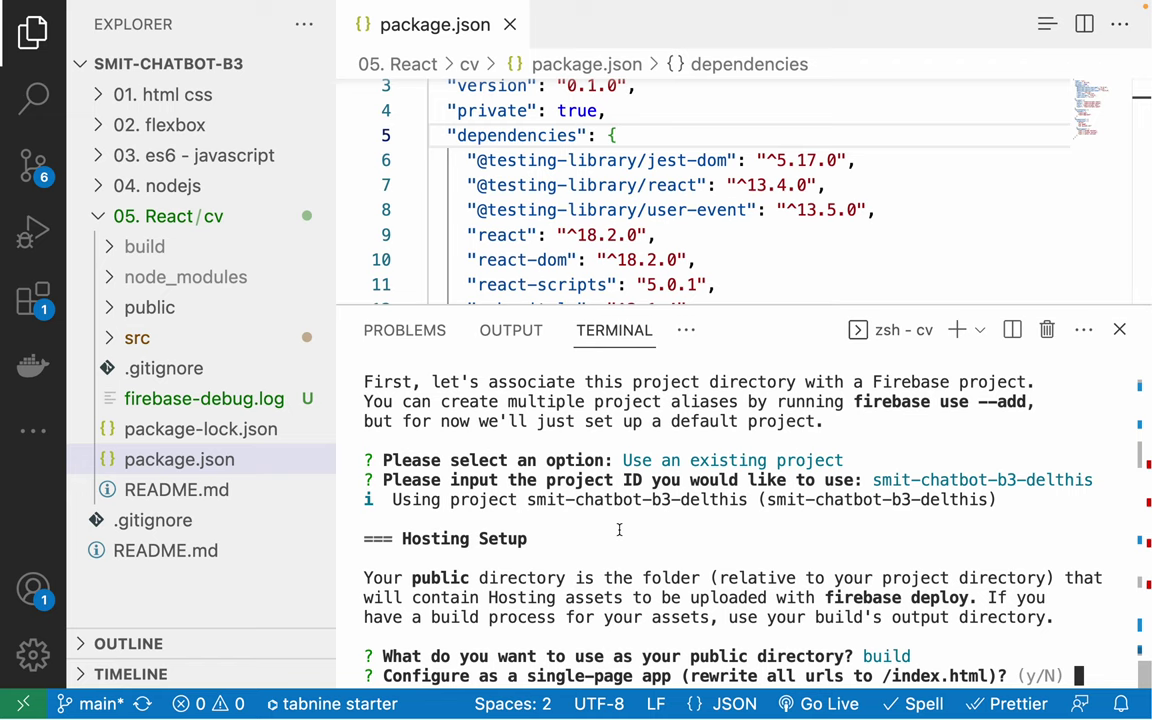
Step: Inspect the build folder's output, viewing index.html and the main.e4e55c18.js bundle in static/js
left_click(134, 308)
left_click(140, 307)
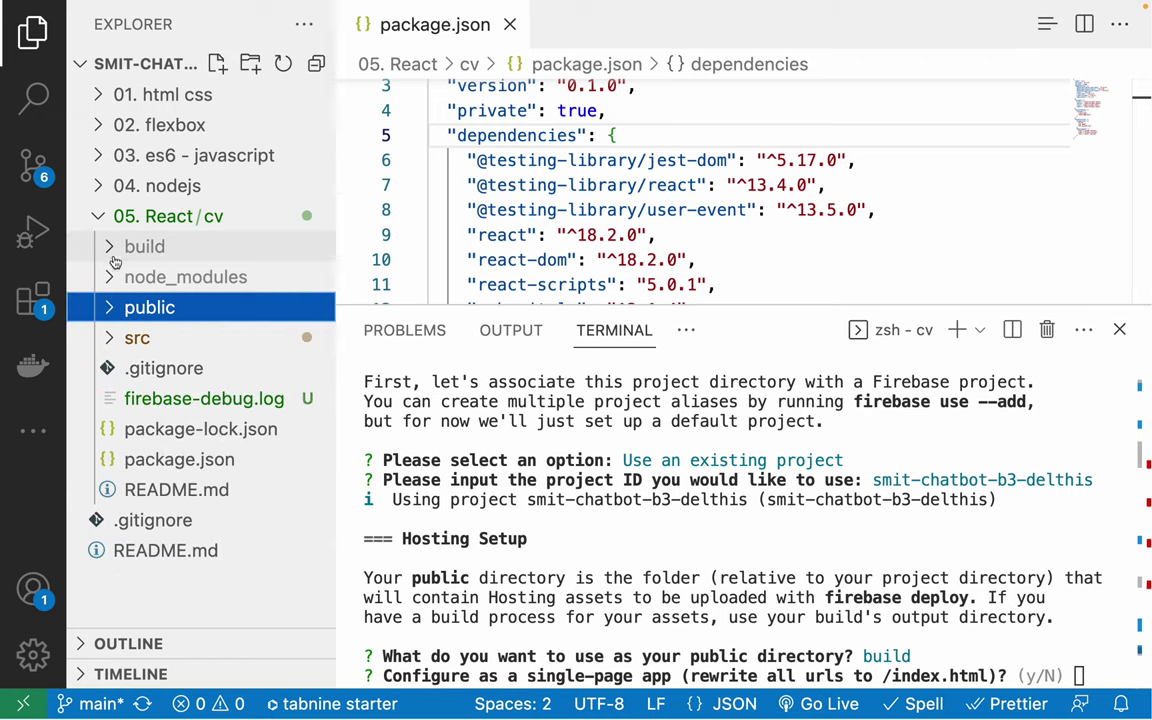
left_click(140, 246)
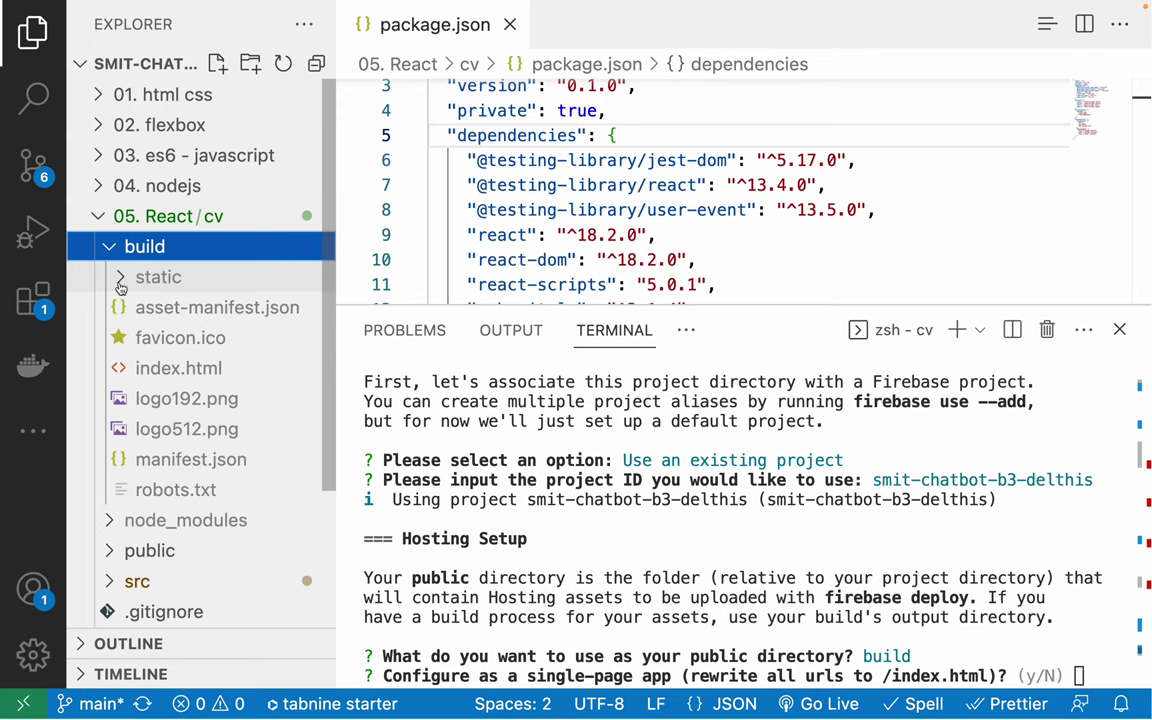
left_click(141, 368)
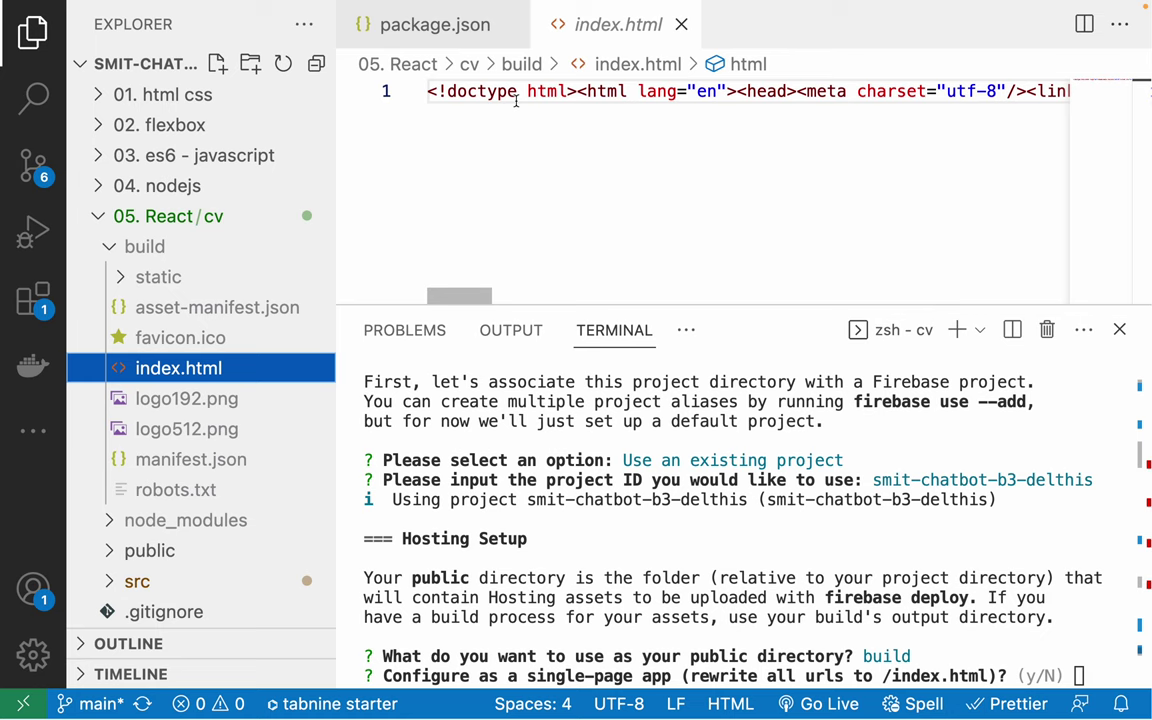
left_click(150, 277)
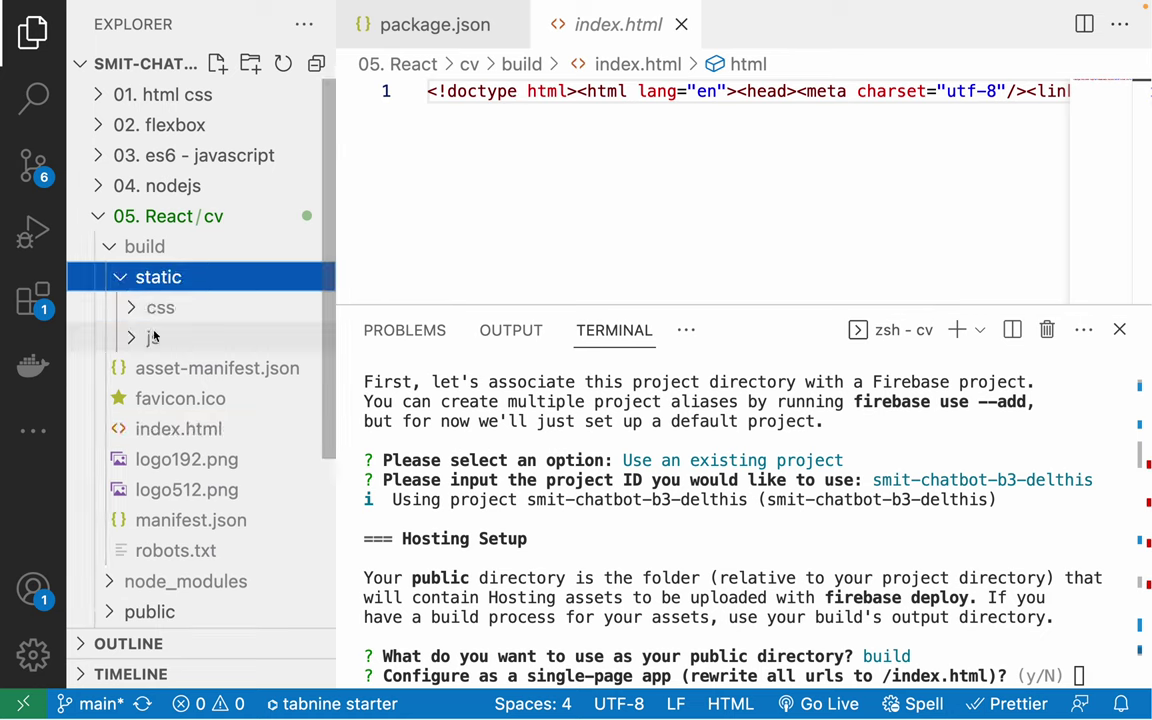
left_click(152, 337)
left_click(199, 378)
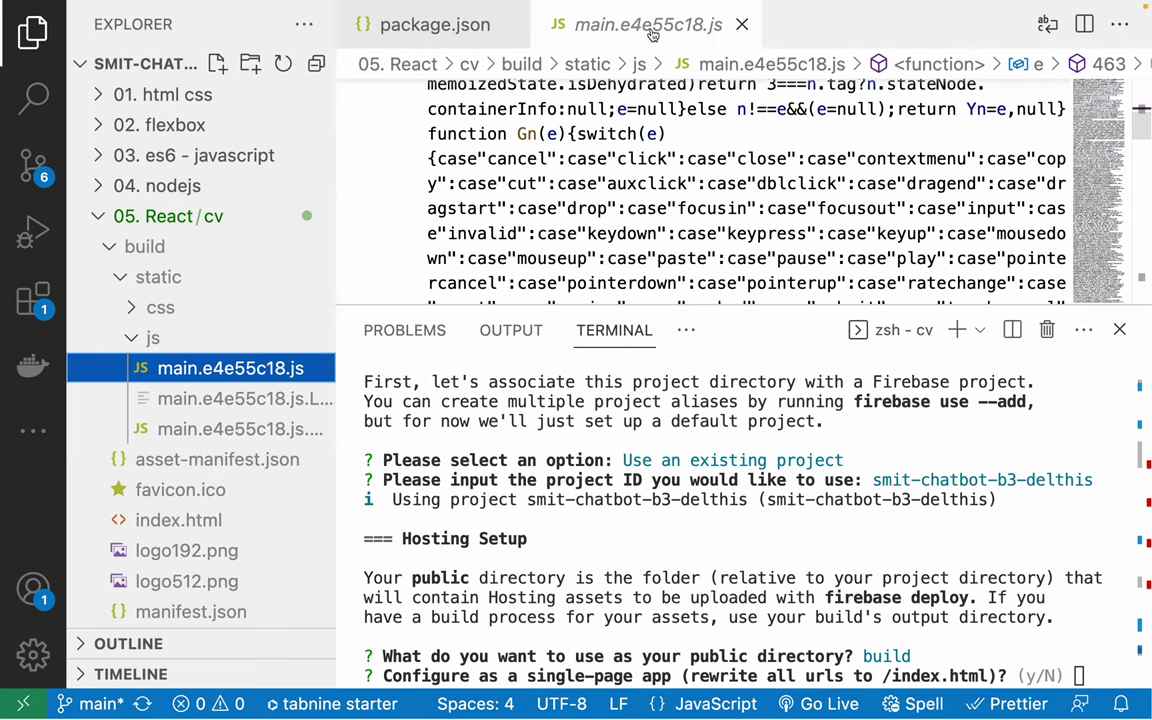
Step: Close the main.e4e55c18.js and package.json files so the editor area is empty
left_click(458, 26)
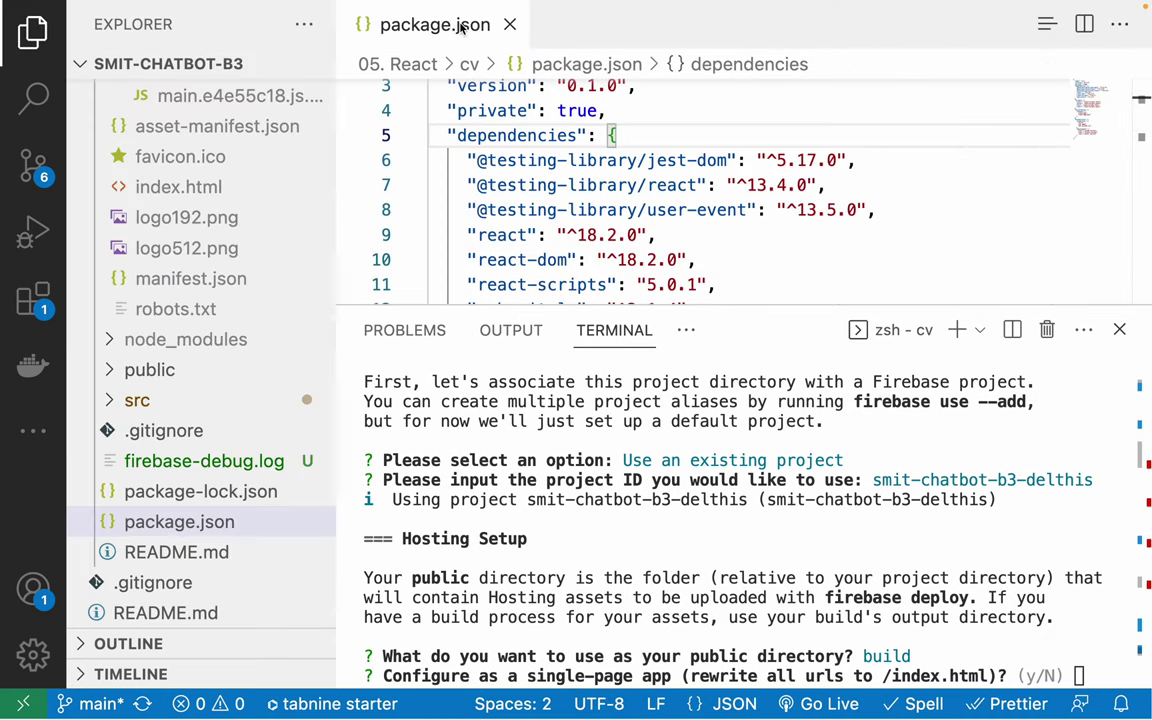
left_click(510, 25)
scroll(243, 270, "up", 4)
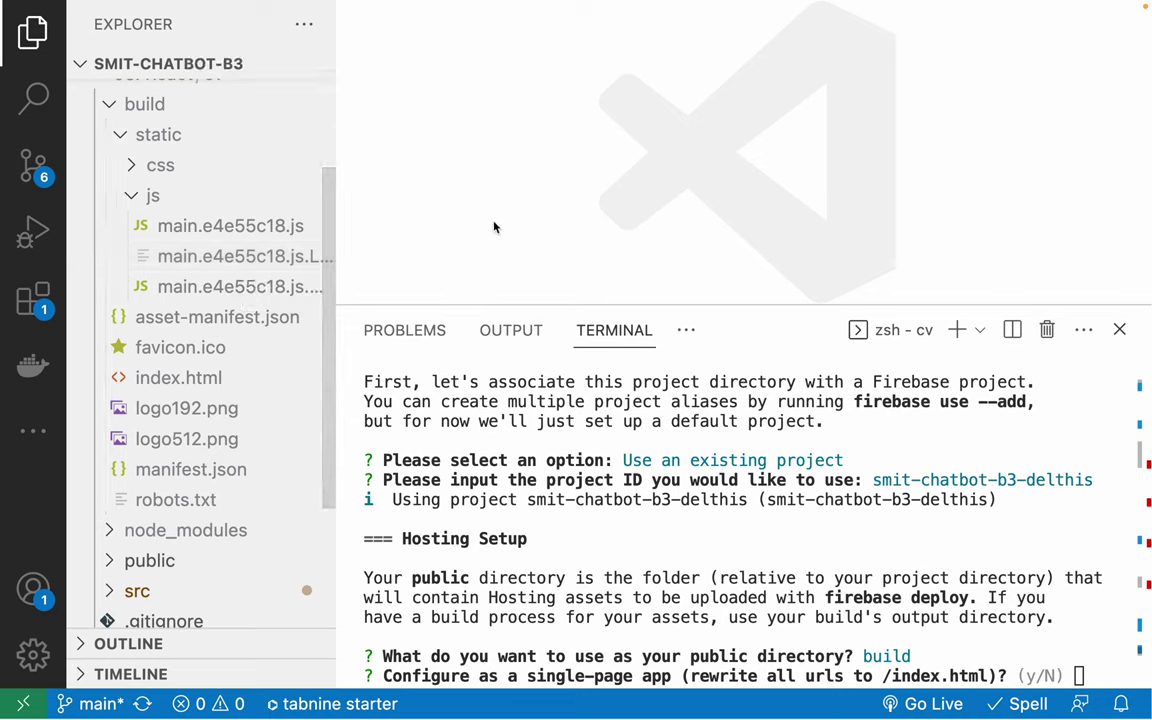
scroll(173, 266, "up", 3)
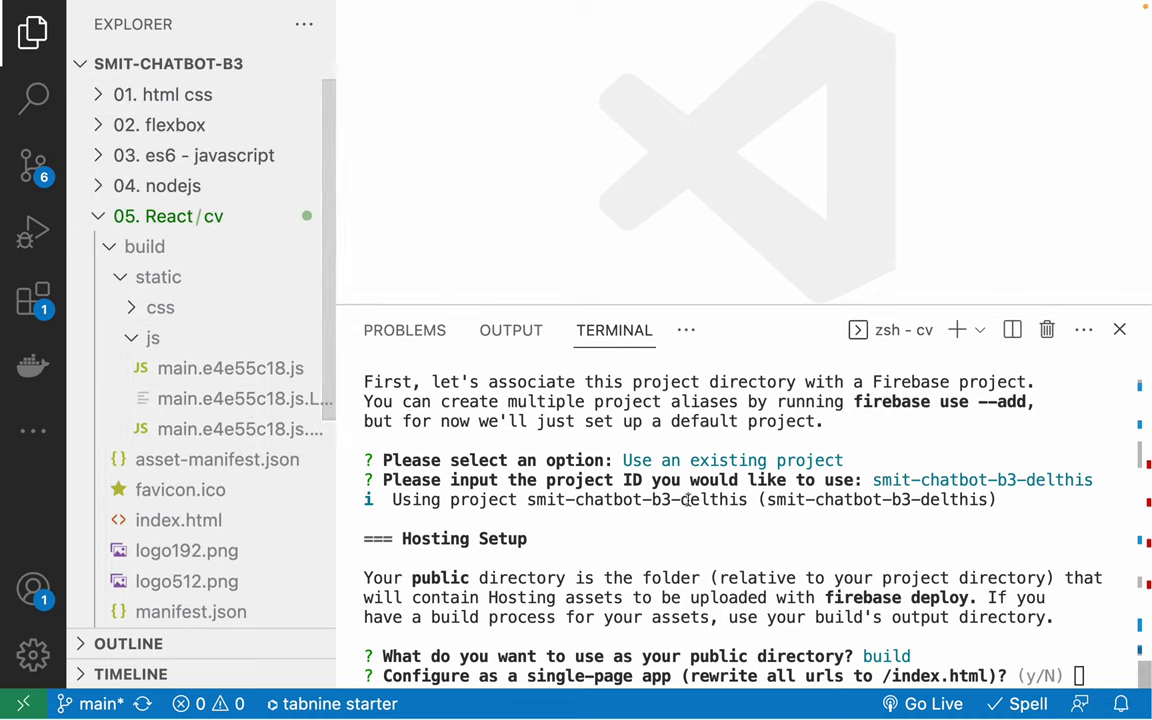
Step: Read the terminal question about configuring a single-page app that rewrites all URLs to /index.html
triple_click(501, 678)
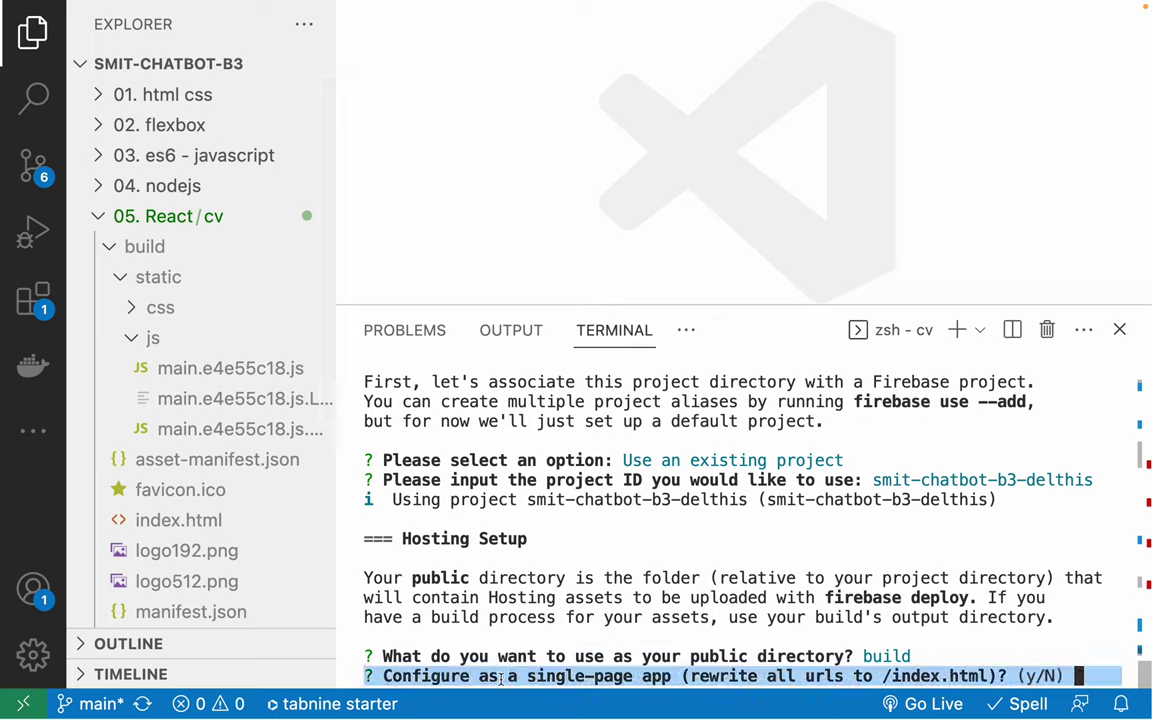
left_click(501, 678)
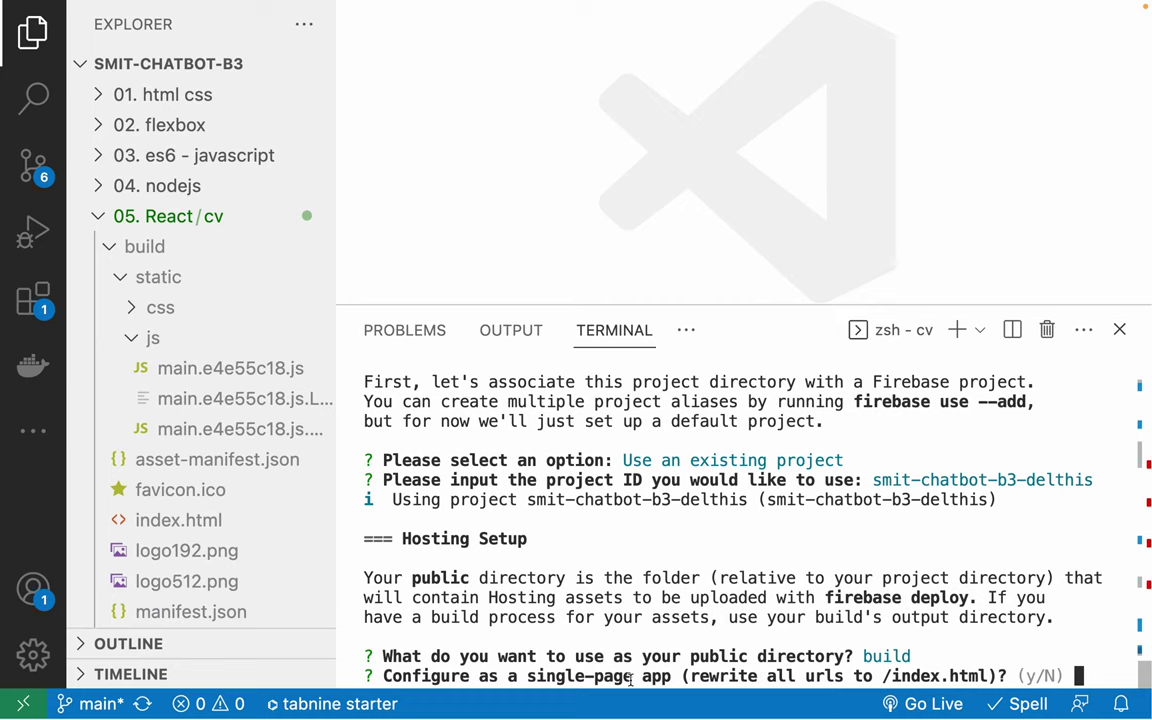
left_click_drag(385, 676, 670, 676)
left_click(670, 676)
left_click_drag(527, 676, 611, 676)
left_click(613, 677)
double_click(749, 676)
left_click_drag(749, 676, 983, 676)
left_click(983, 676)
Step: Compare the contents of the public and build folders, leaving both collapsed in the file tree
left_click(108, 248)
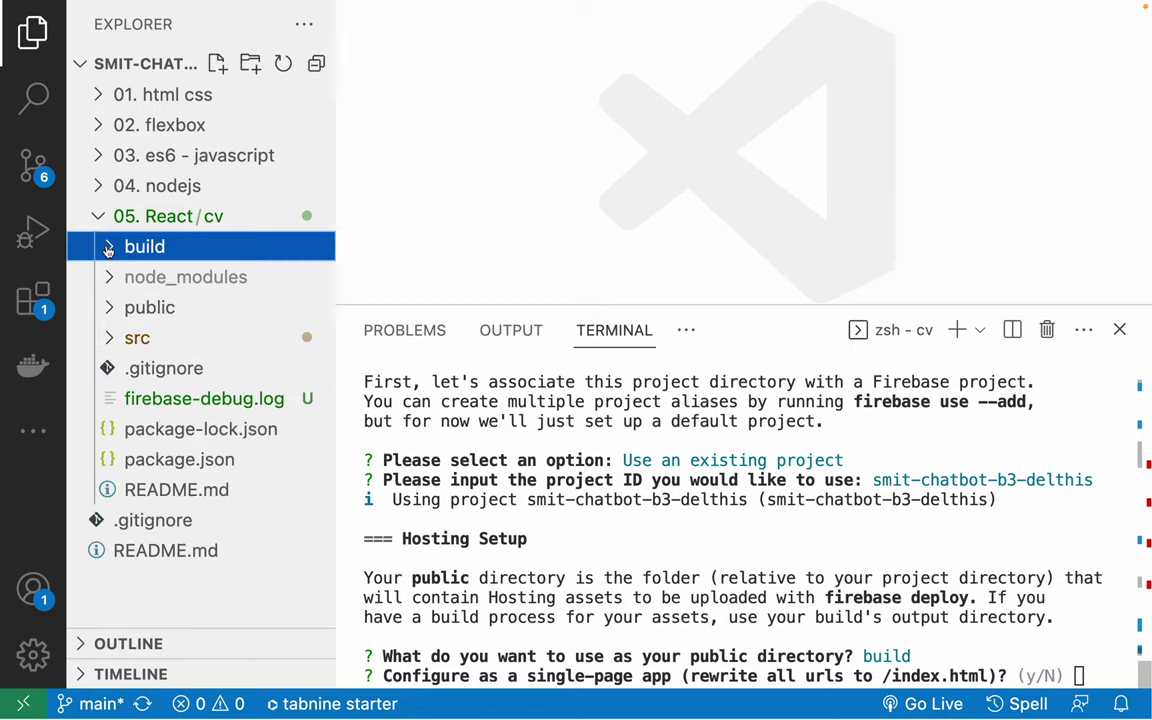
left_click(104, 307)
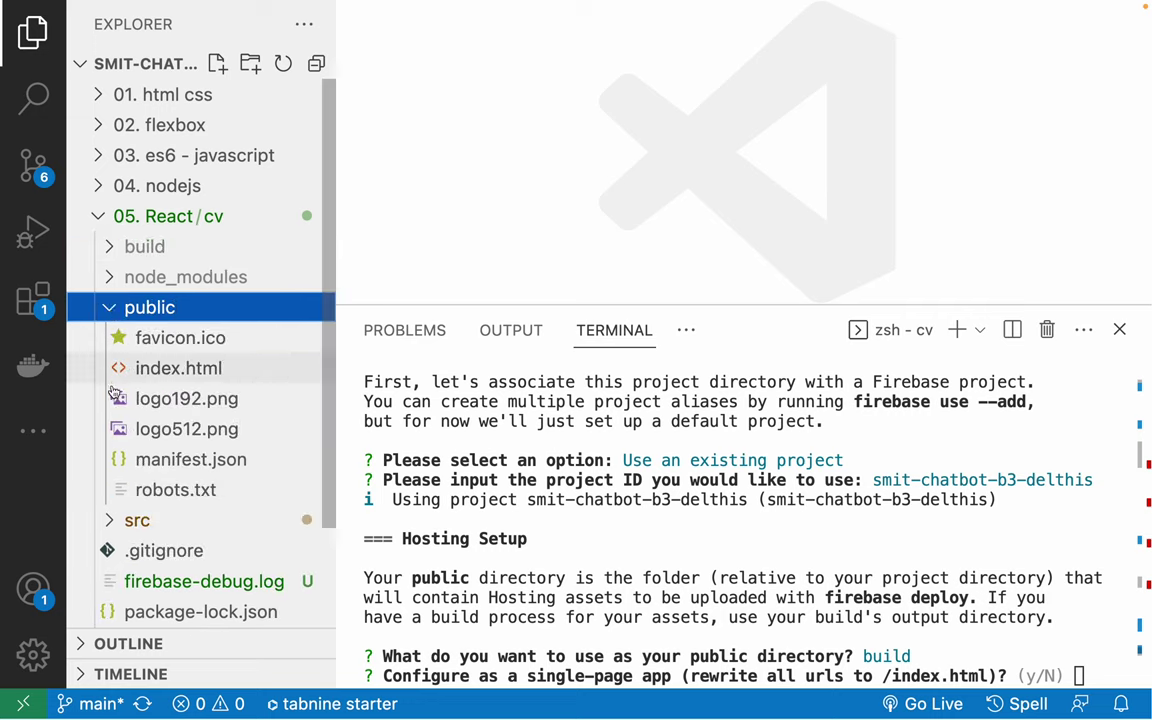
left_click(106, 307)
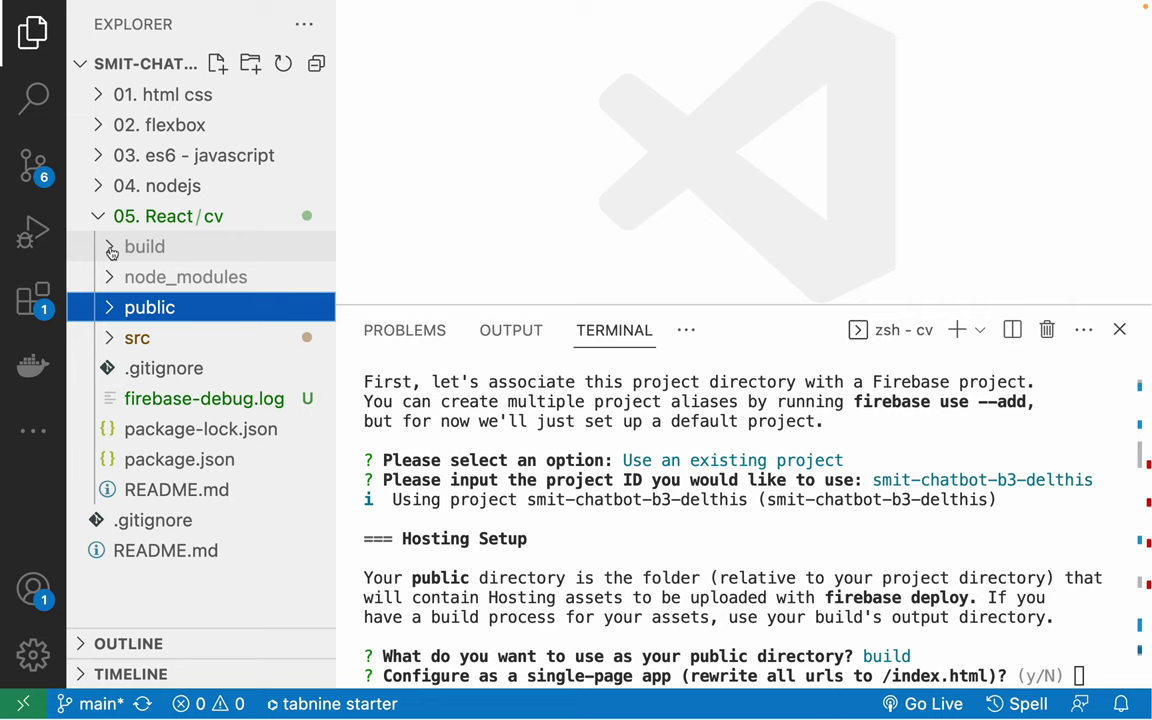
left_click(111, 249)
left_click(120, 278)
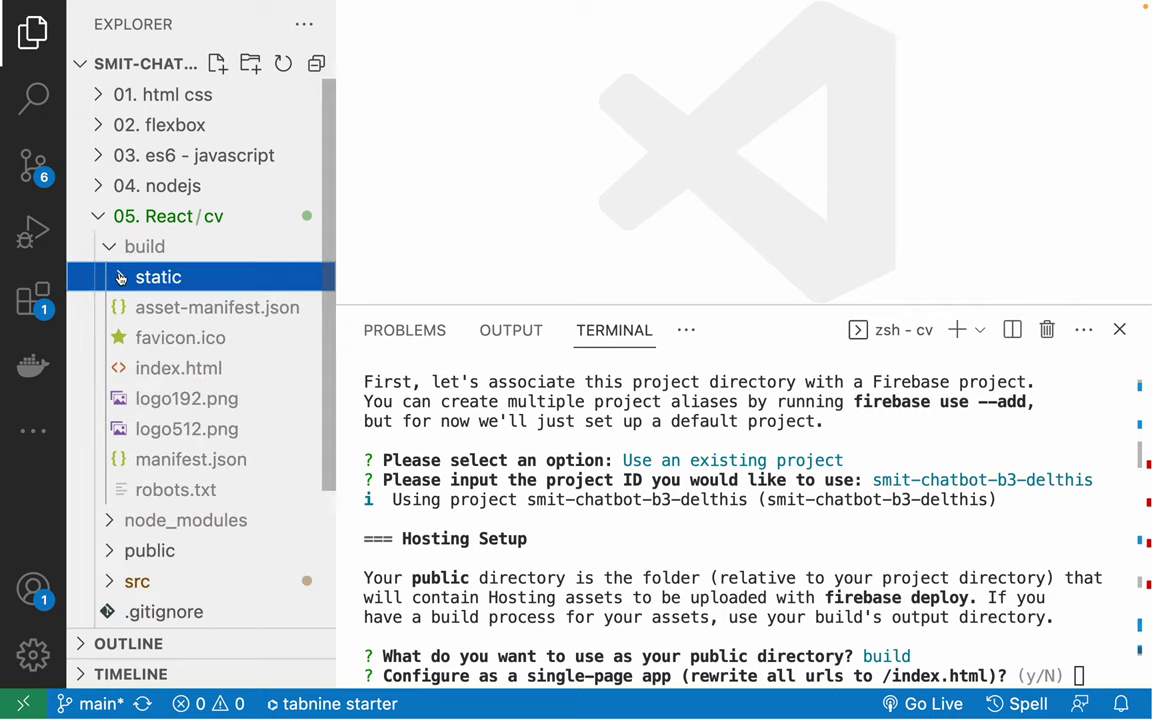
key("Left")
key("Left")
left_click(436, 224)
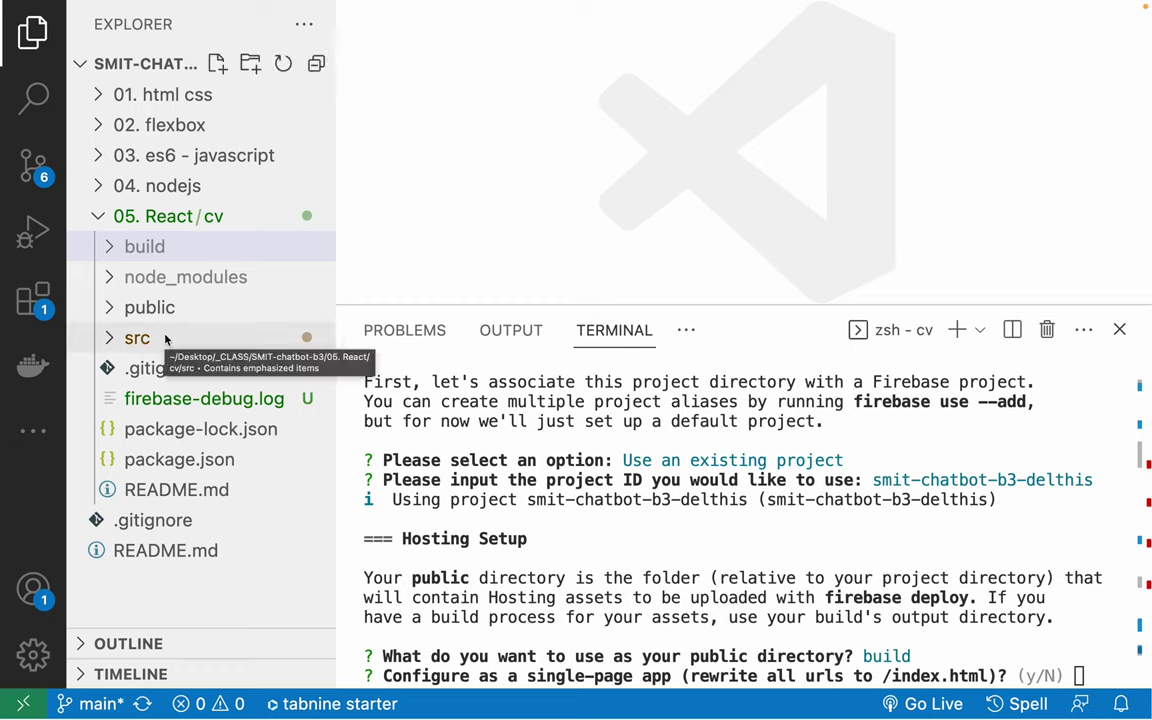
Step: Answer No to the single-page app configuration and to automatic builds and deploys with GitHub
left_click(833, 621)
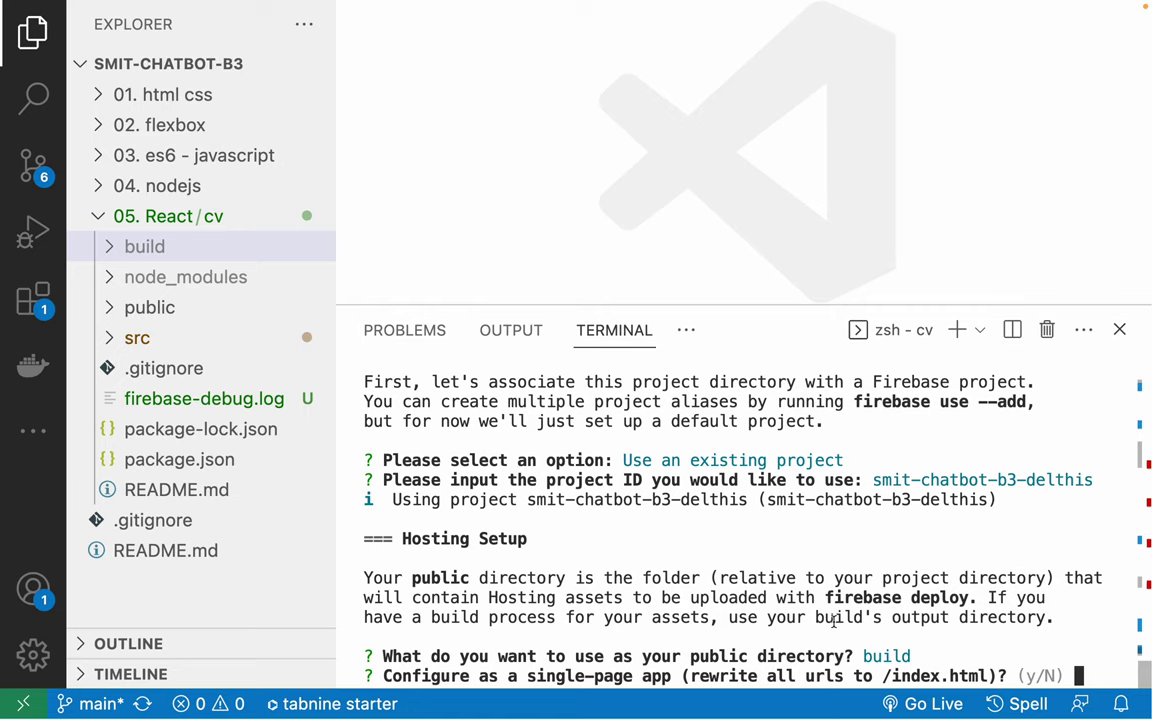
key("Return")
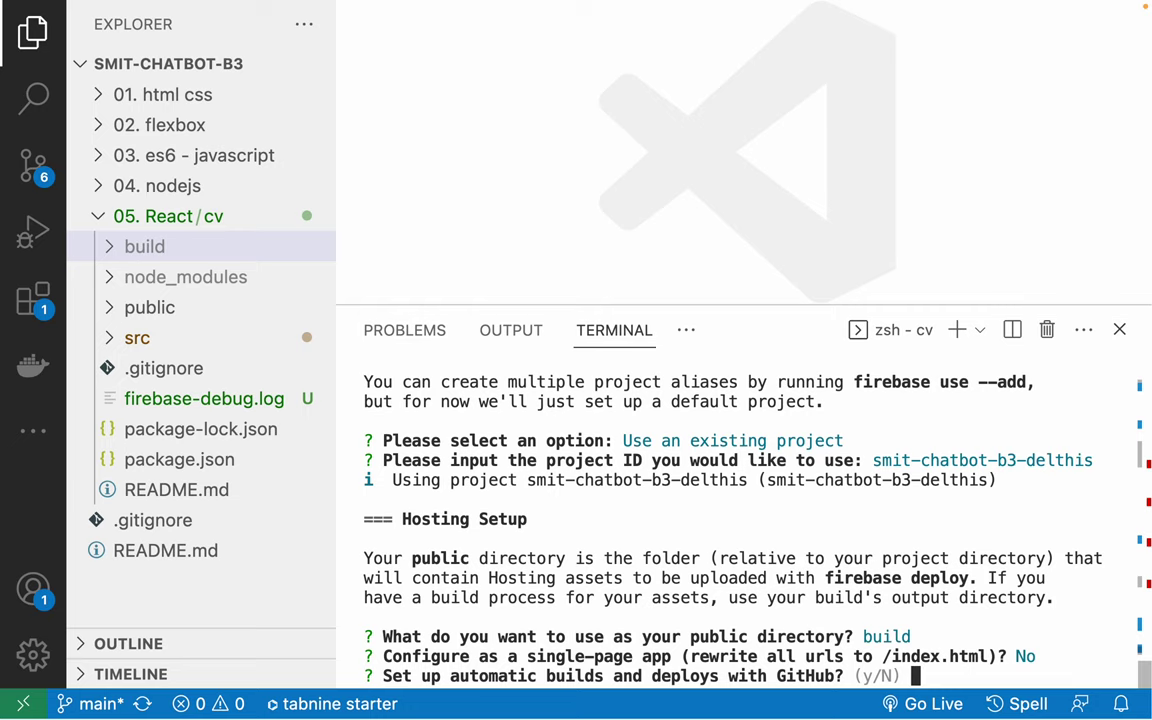
key("Return")
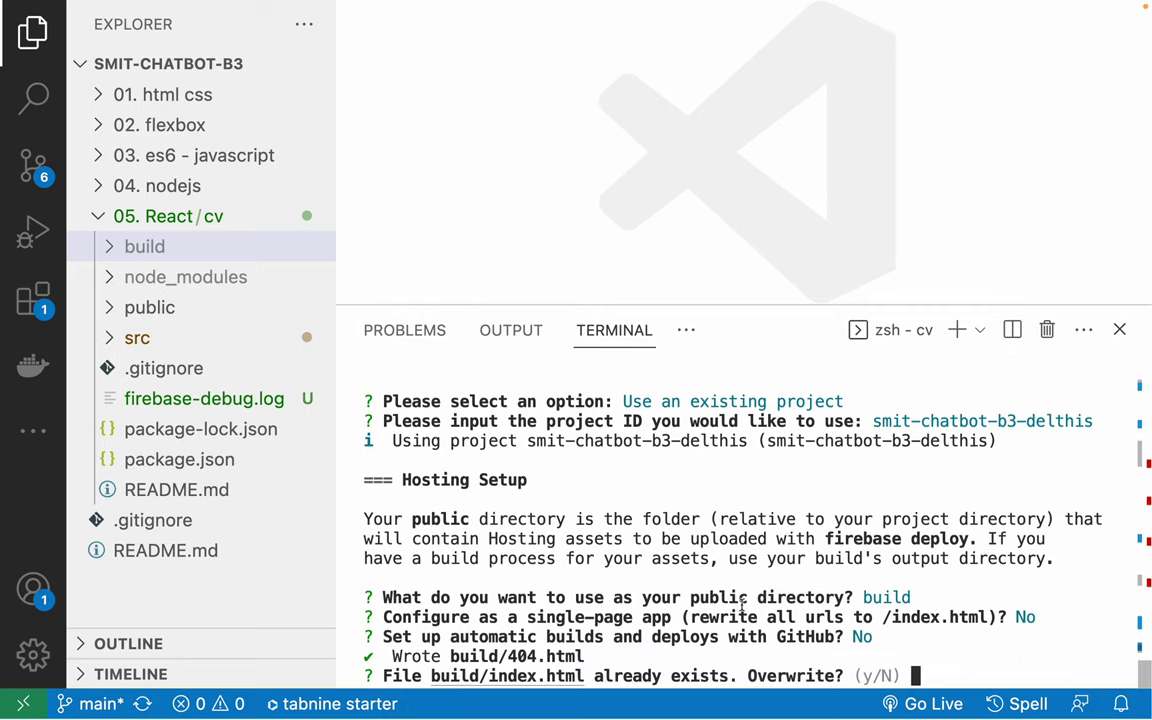
Step: Examine the 404.html file that the setup wrote in the build folder, including its title and styles
mouse_move(440, 716)
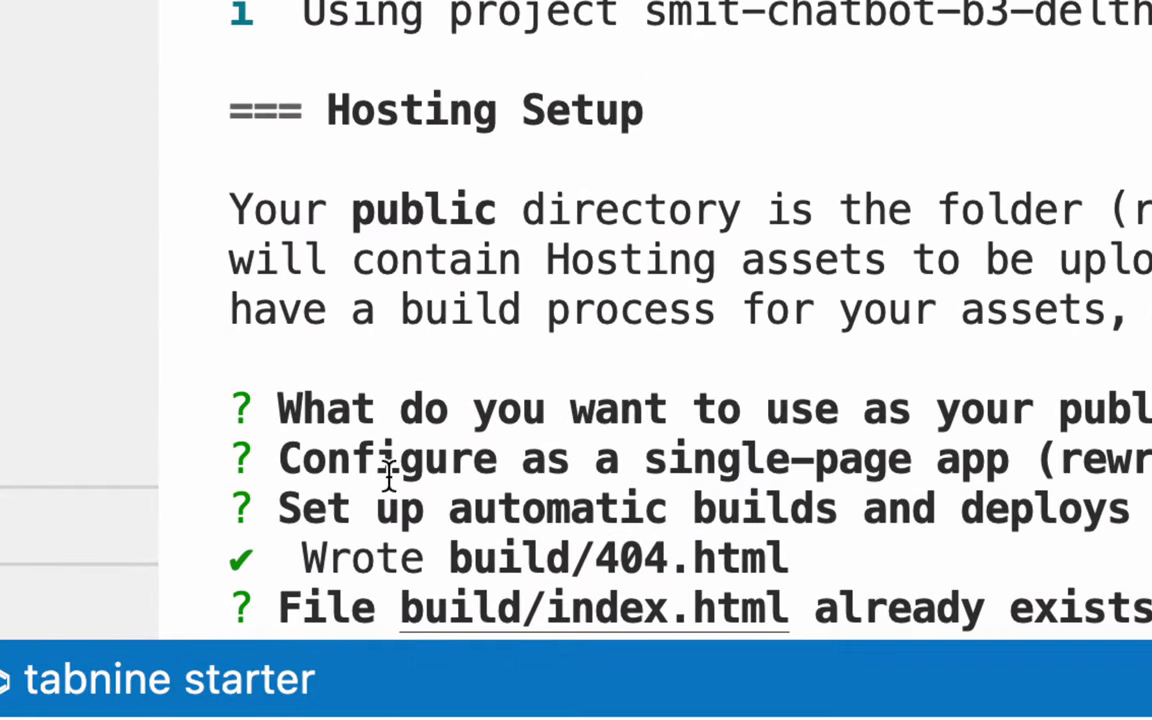
left_click_drag(311, 558, 527, 558)
double_click(650, 557)
left_click(866, 513)
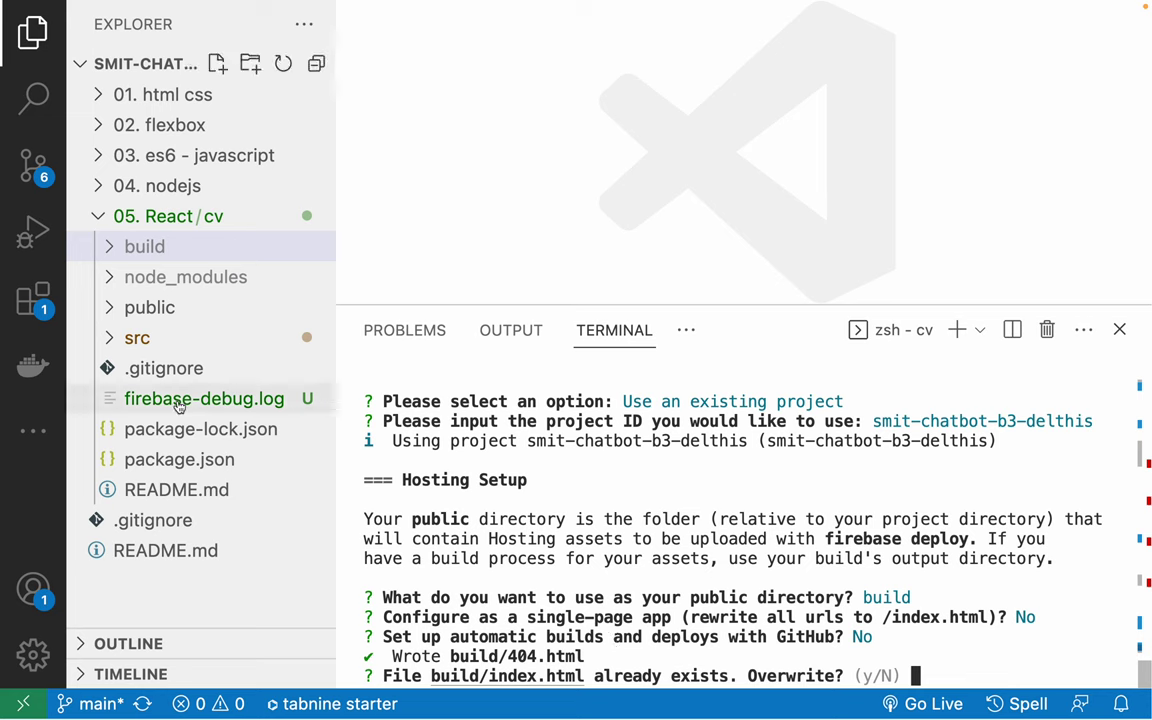
left_click(104, 247)
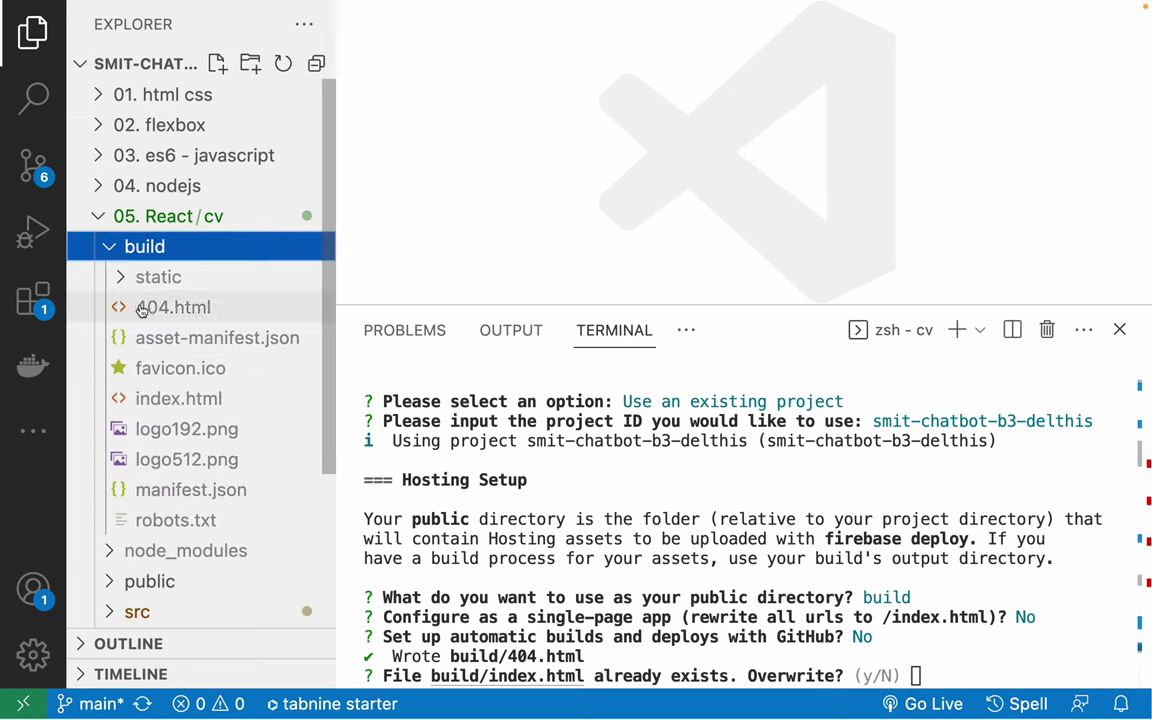
left_click(110, 306)
left_click_drag(490, 166, 786, 263)
left_click(786, 263)
left_click_drag(540, 216, 676, 216)
left_click(676, 216)
scroll(786, 216, "down", 1)
scroll(786, 216, "down", 1)
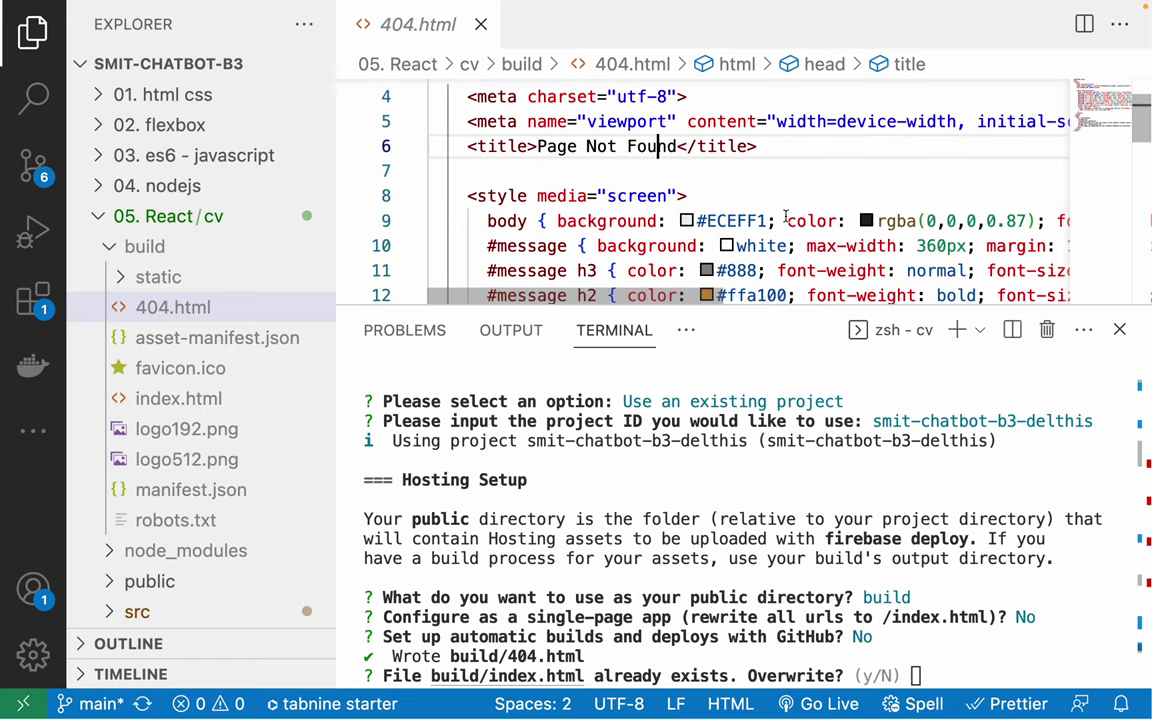
scroll(640, 140, "down", 1)
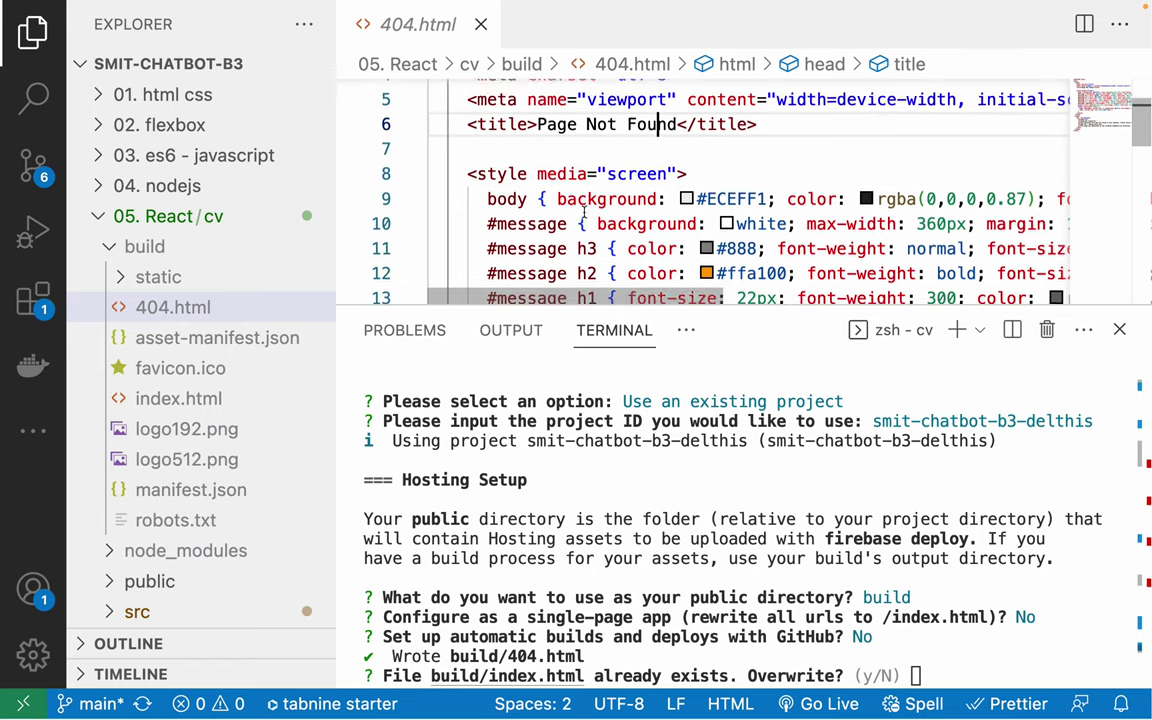
scroll(676, 160, "up", 4)
Step: Close 404.html and delete it from the build folder
left_click(481, 25)
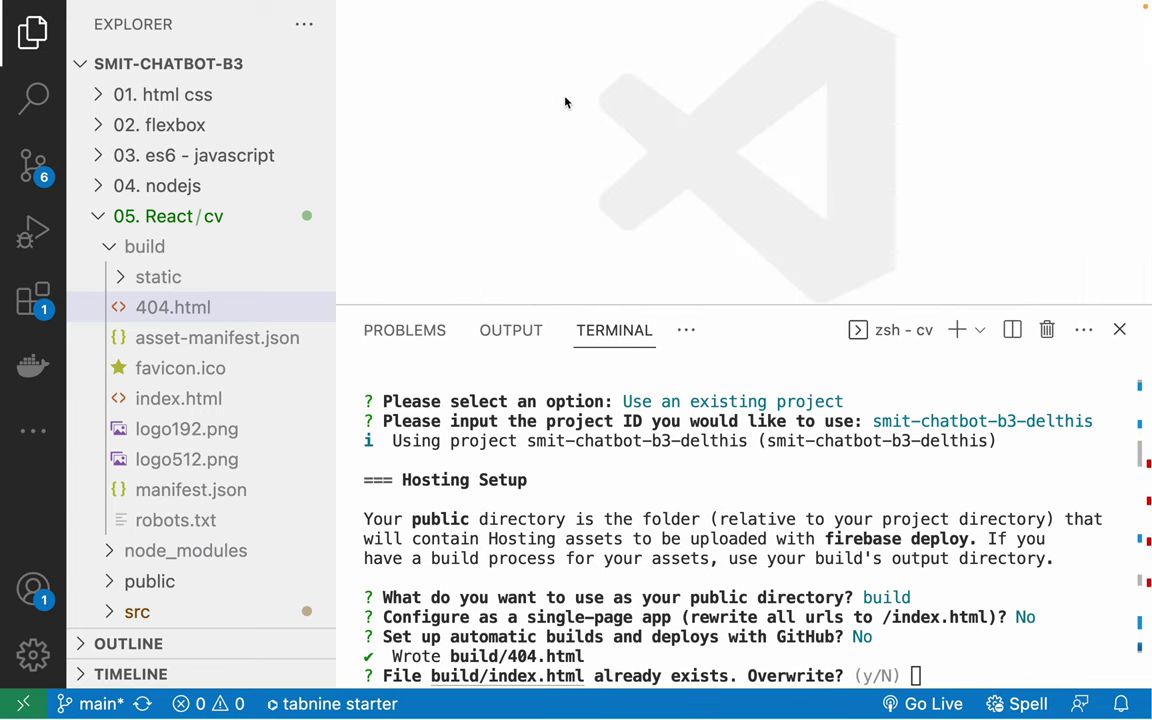
left_click(175, 310)
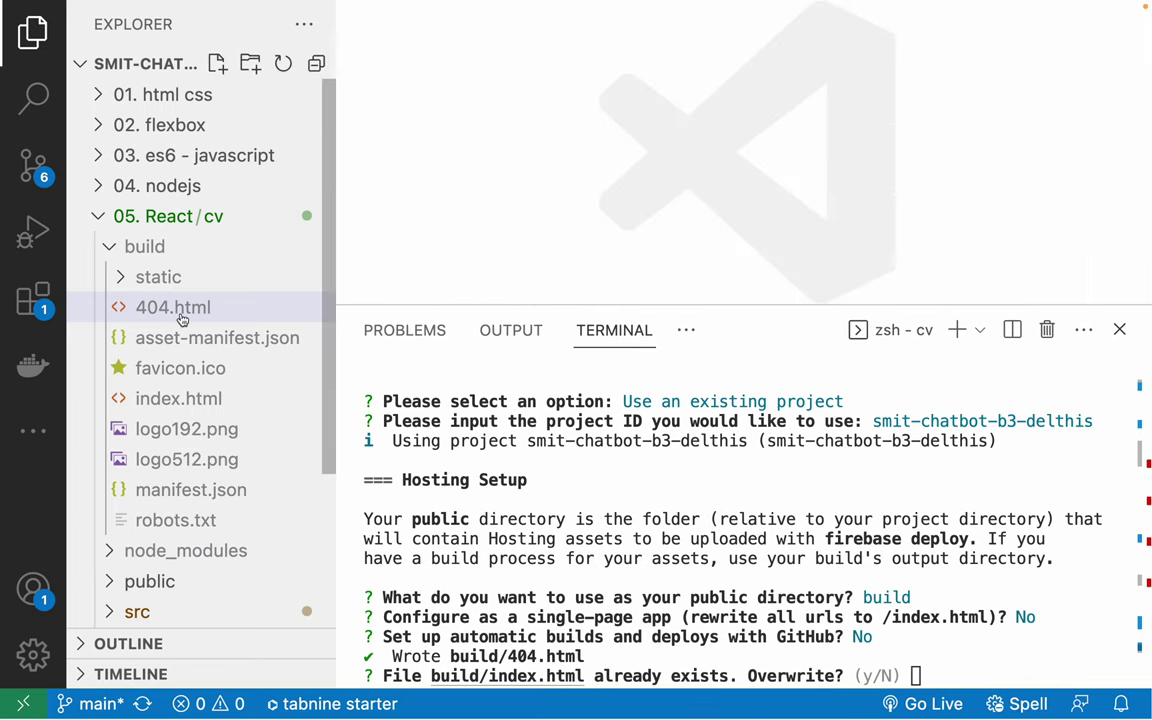
key("super+BackSpace")
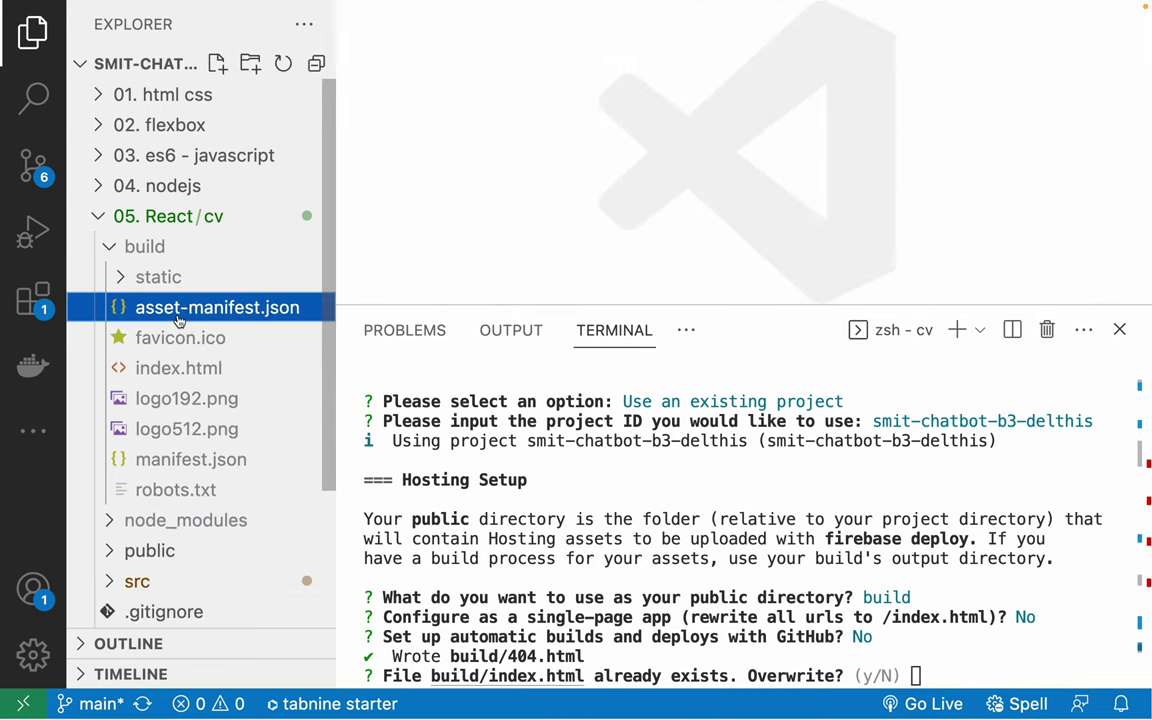
Step: Decline overwriting the existing build/index.html to finish the Firebase initialization
left_click(700, 521)
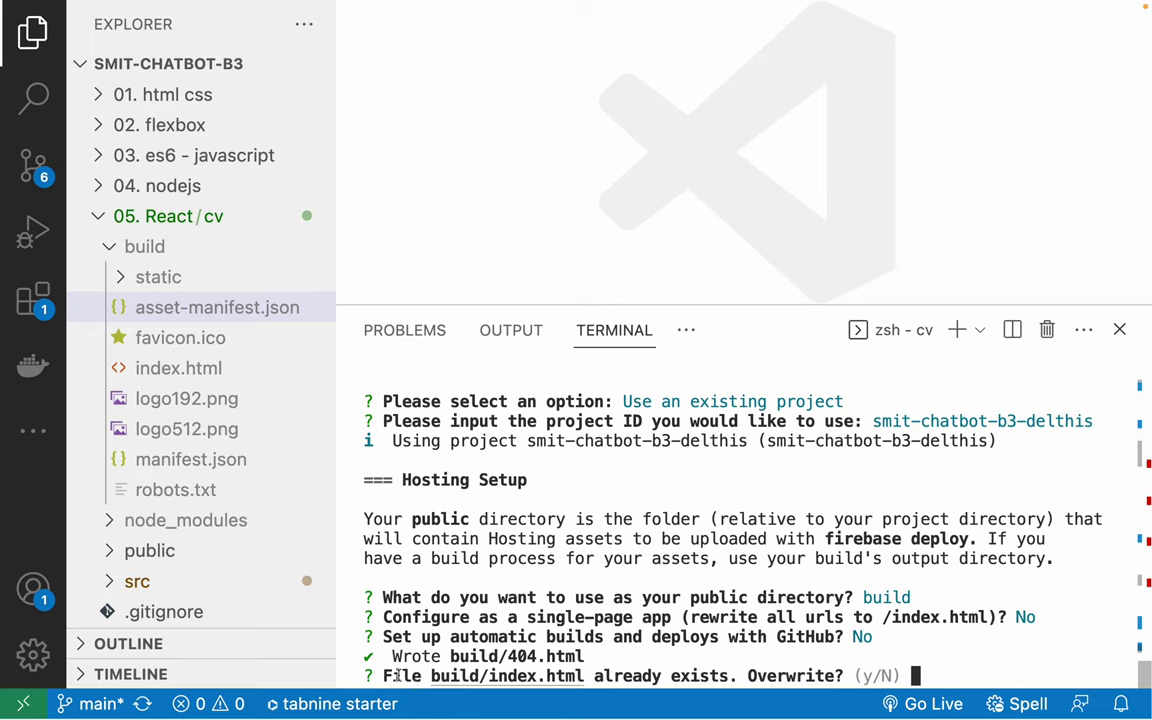
double_click(655, 677)
triple_click(655, 677)
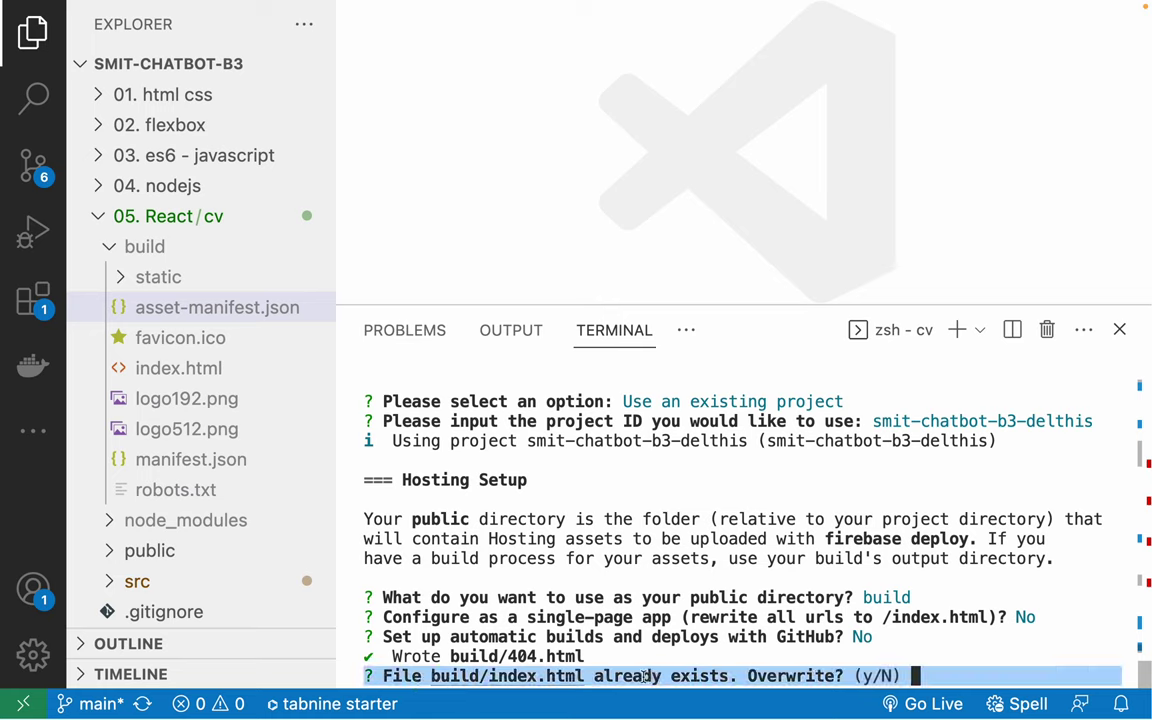
left_click(645, 678)
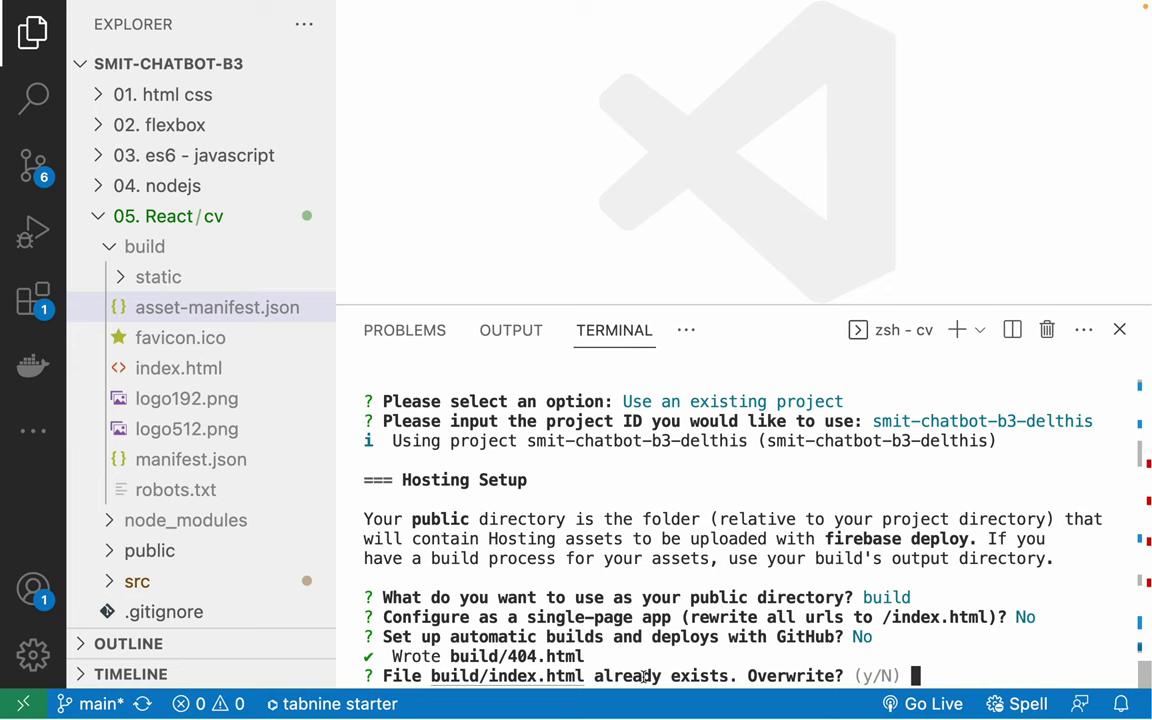
key("Return")
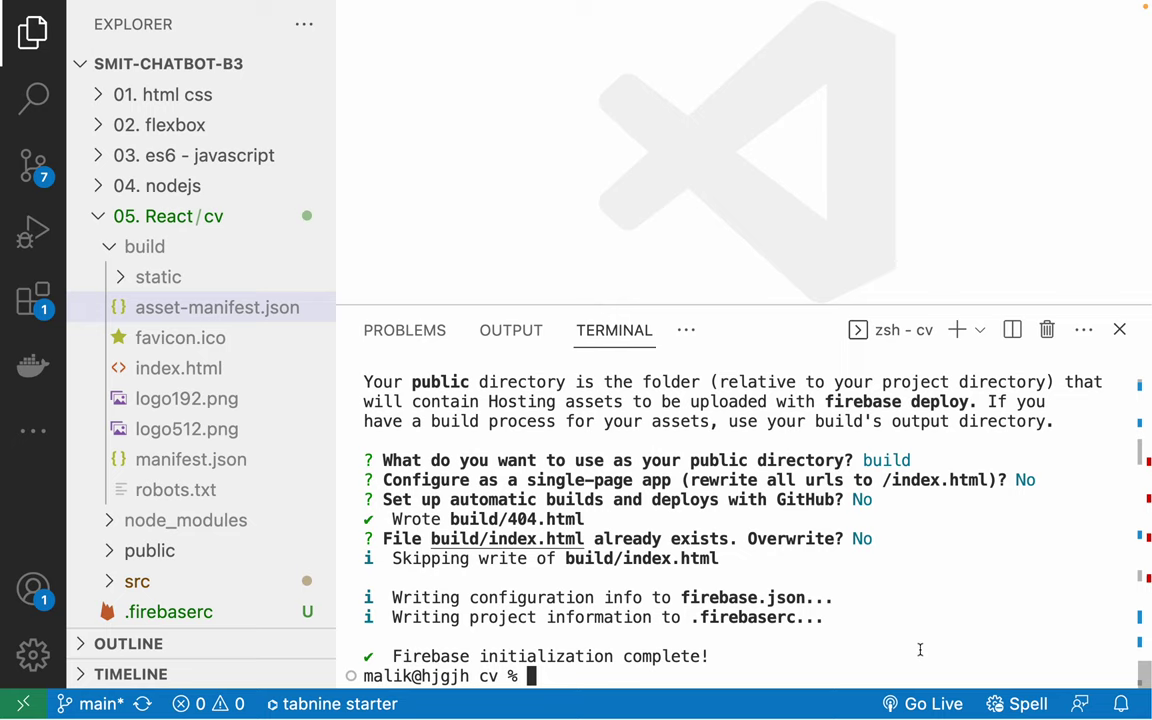
Step: Examine the hosting settings in firebase.json and the default project in .firebaserc
left_click(113, 247)
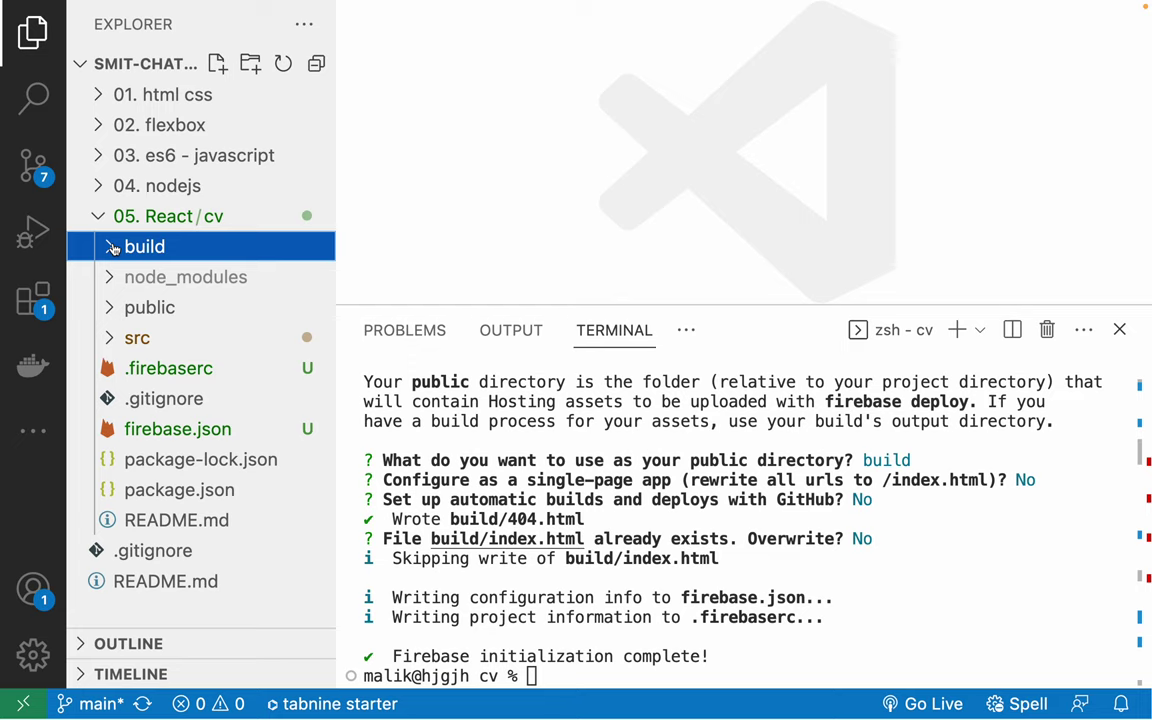
left_click(644, 430)
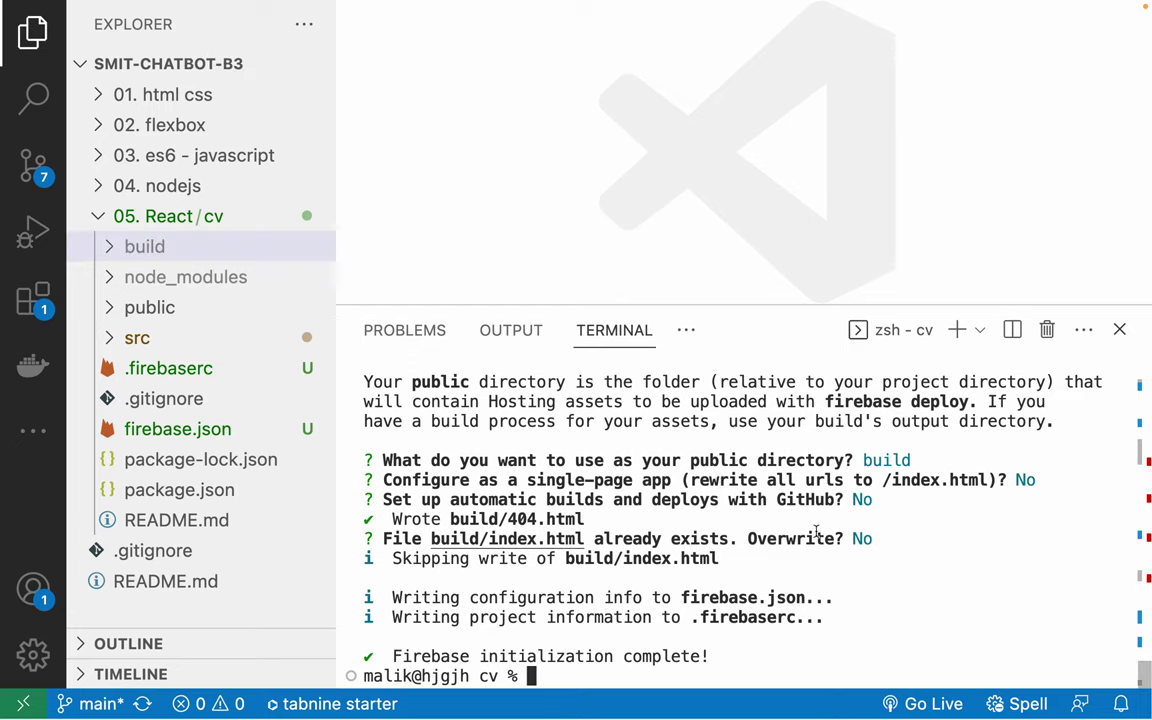
left_click(170, 431)
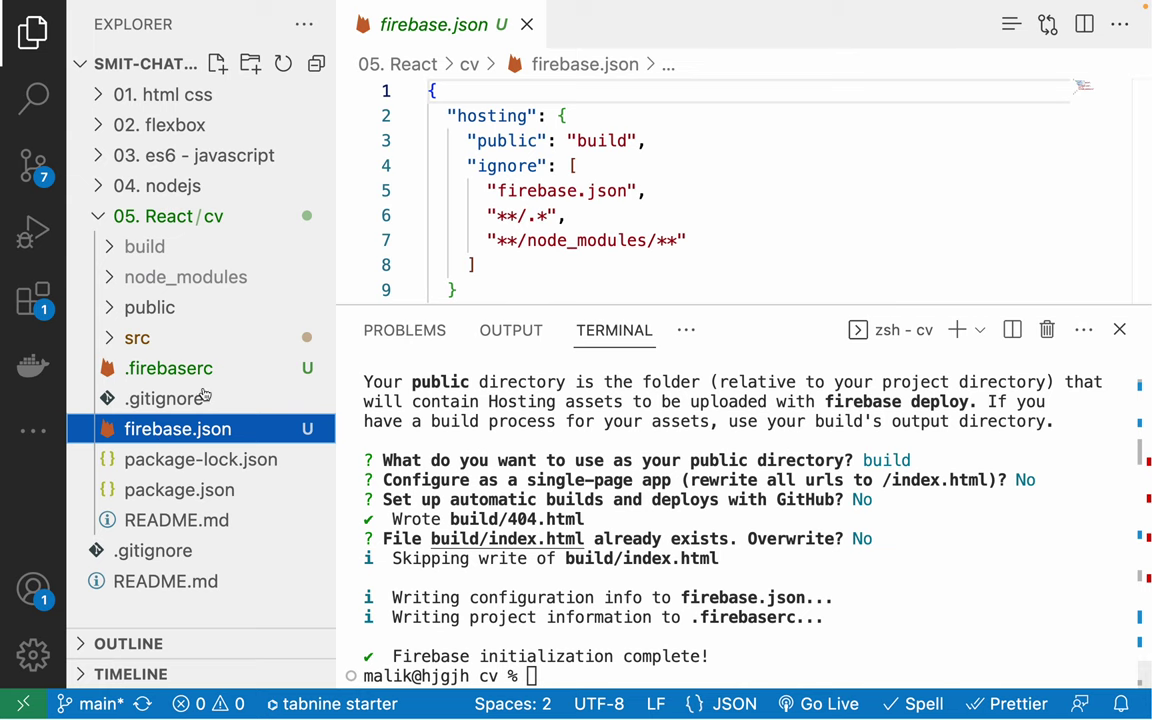
left_click_drag(500, 305, 500, 407)
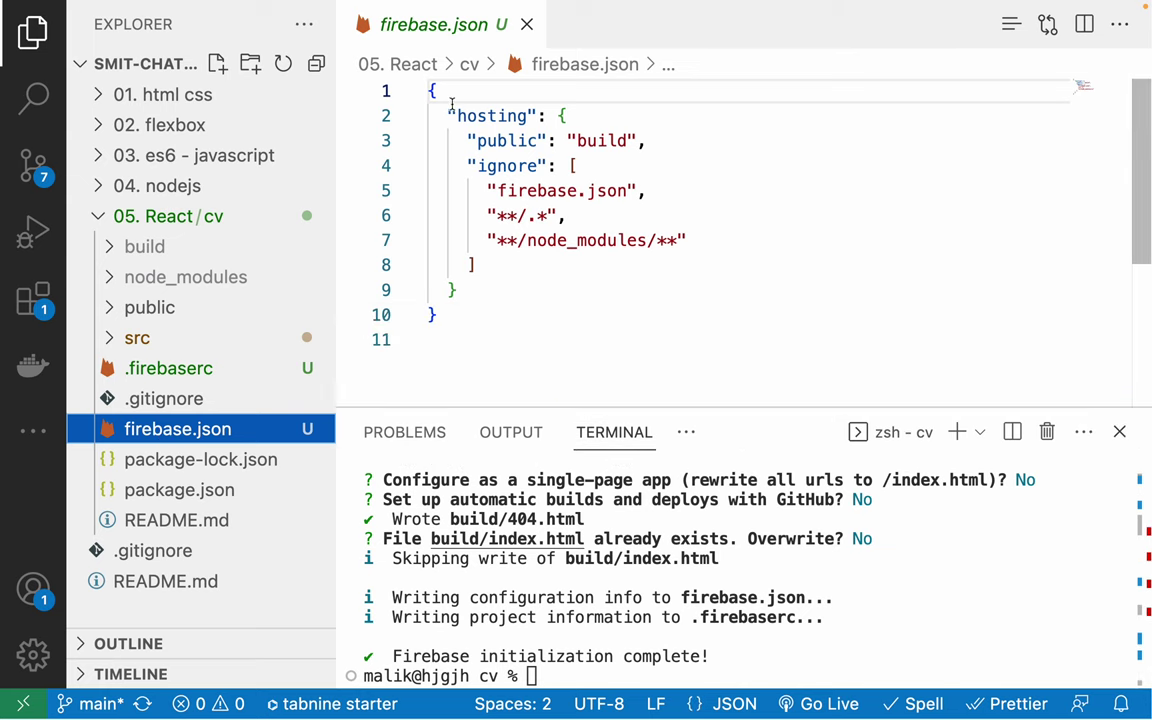
key("ctrl+a")
left_click(563, 345)
left_click(182, 366)
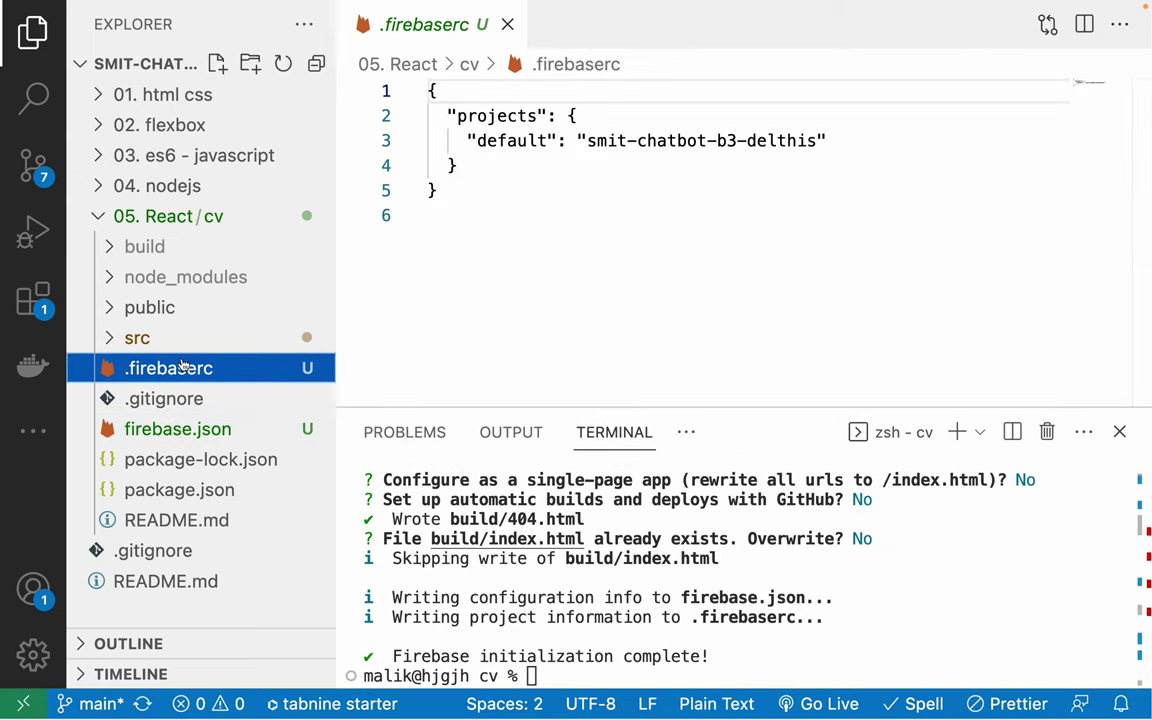
left_click(674, 278)
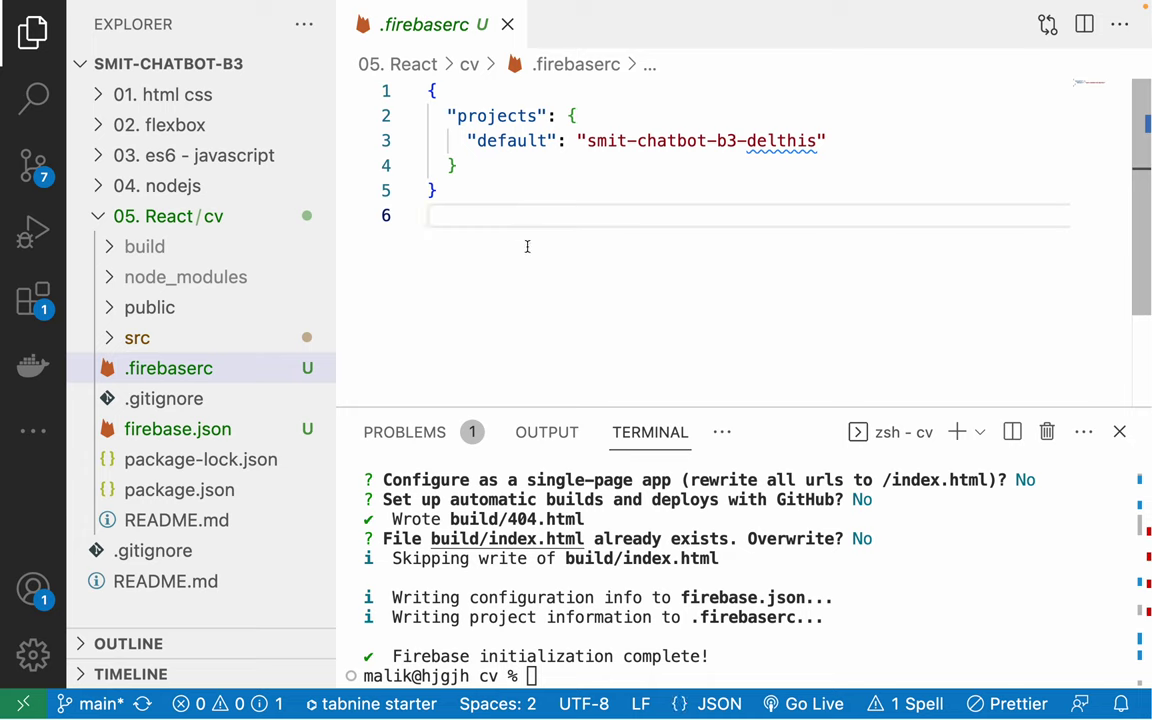
left_click(180, 428)
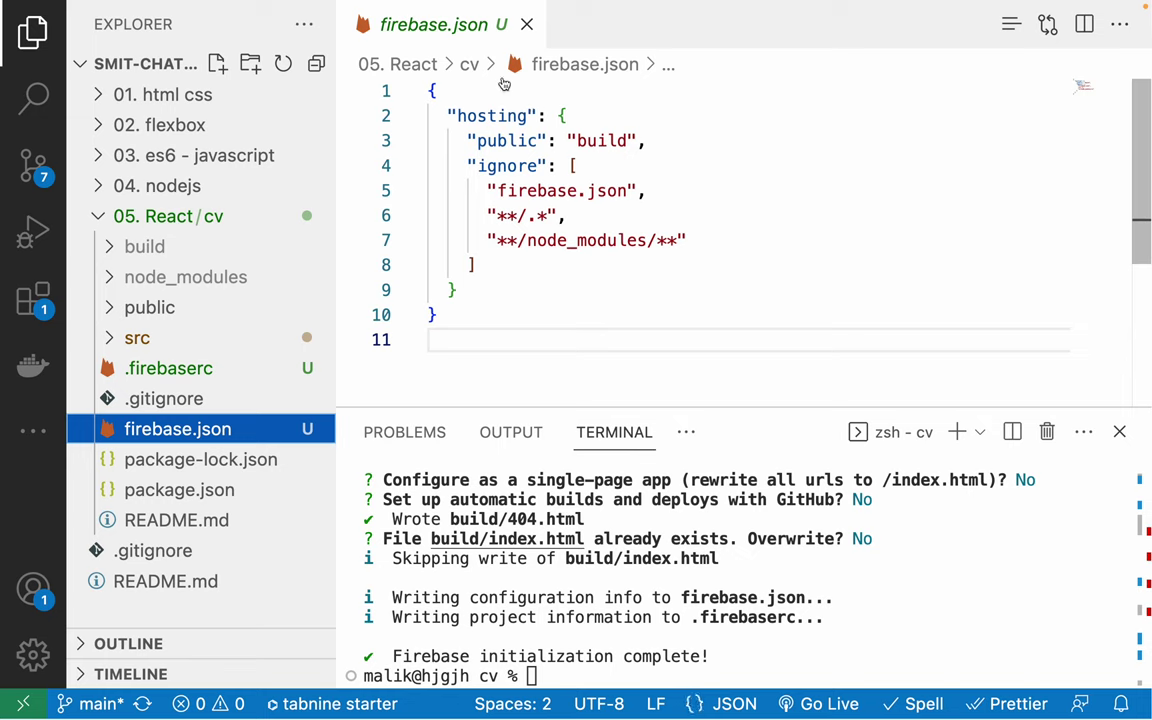
left_click_drag(503, 79, 591, 309)
left_click(599, 329)
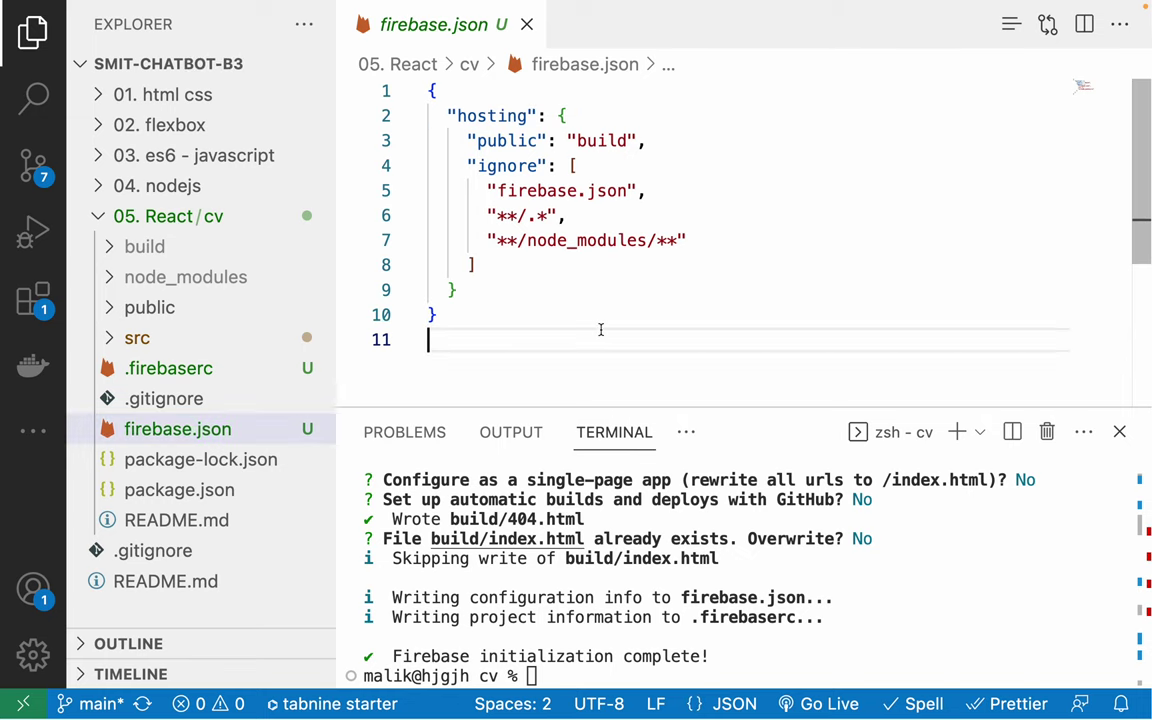
Step: Run sudo firebase init again in the cv project and enter the account password
left_click(882, 628)
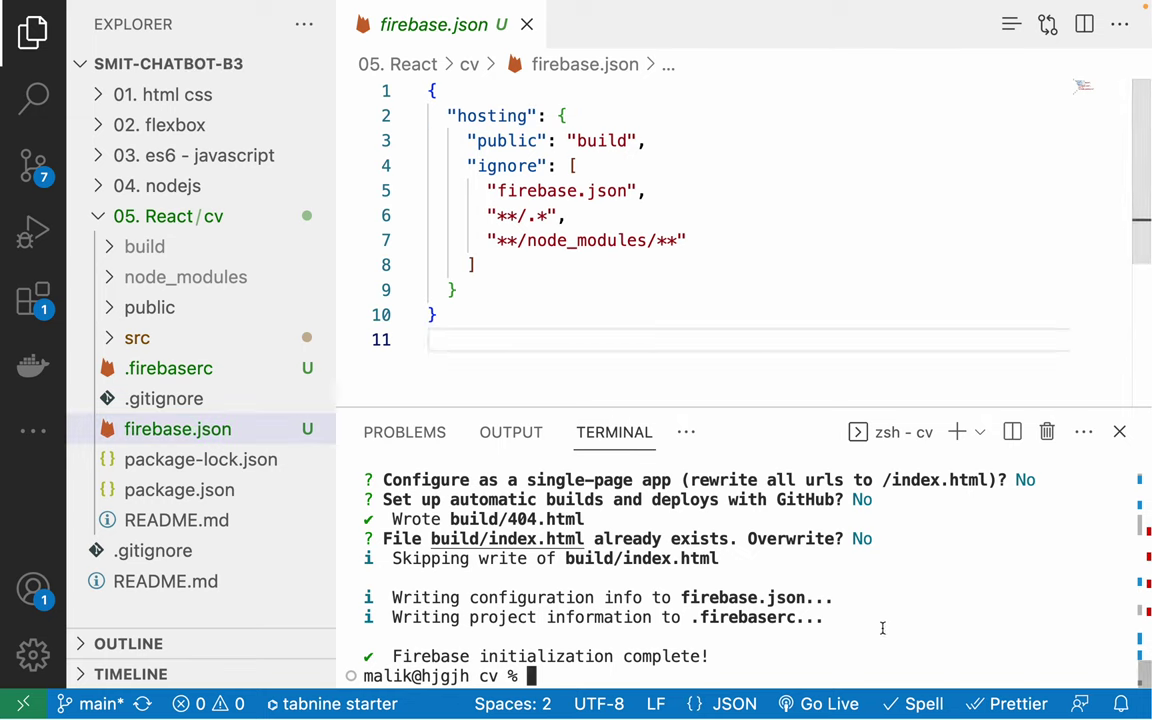
type("sudo firebase init")
key("Return")
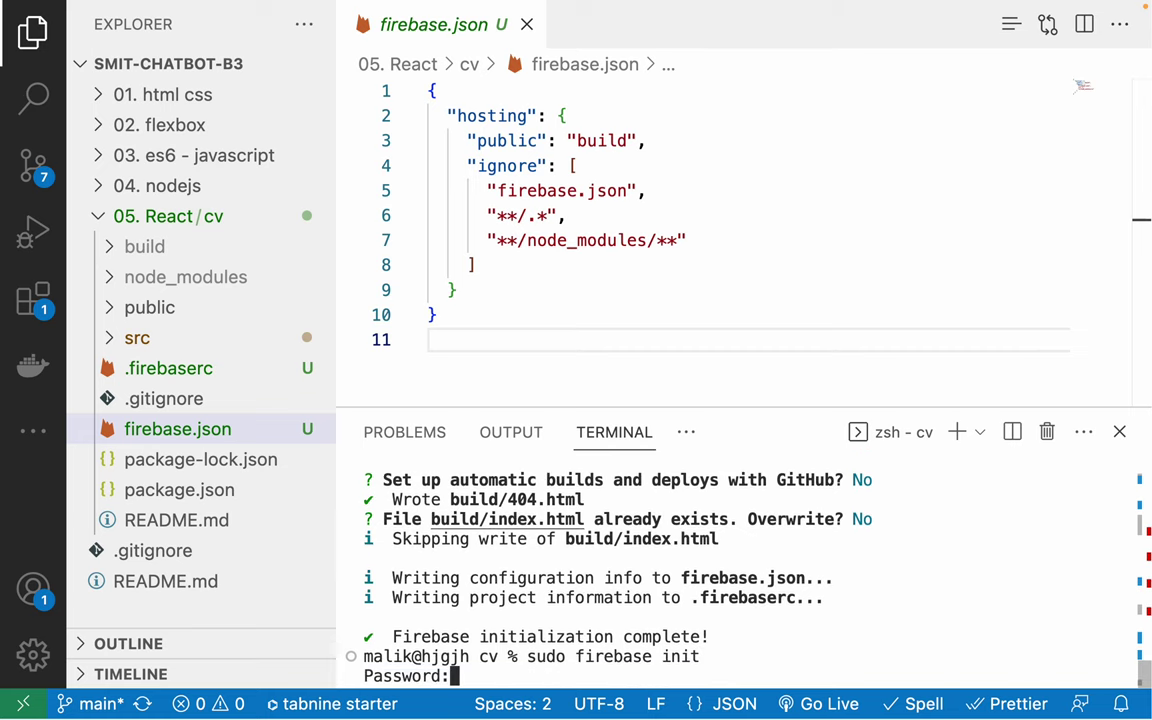
key("Return")
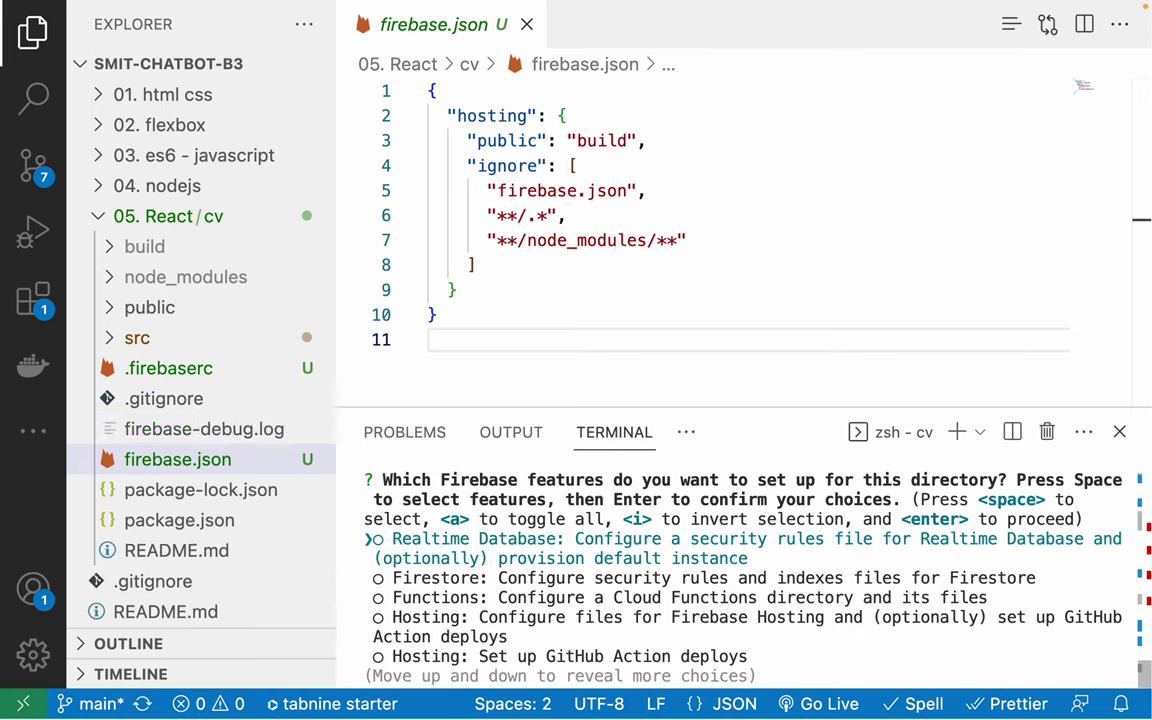
Step: Choose the Hosting feature that configures files for Firebase Hosting with optional GitHub Action deploys
key("Down")
key("Down")
key("Down")
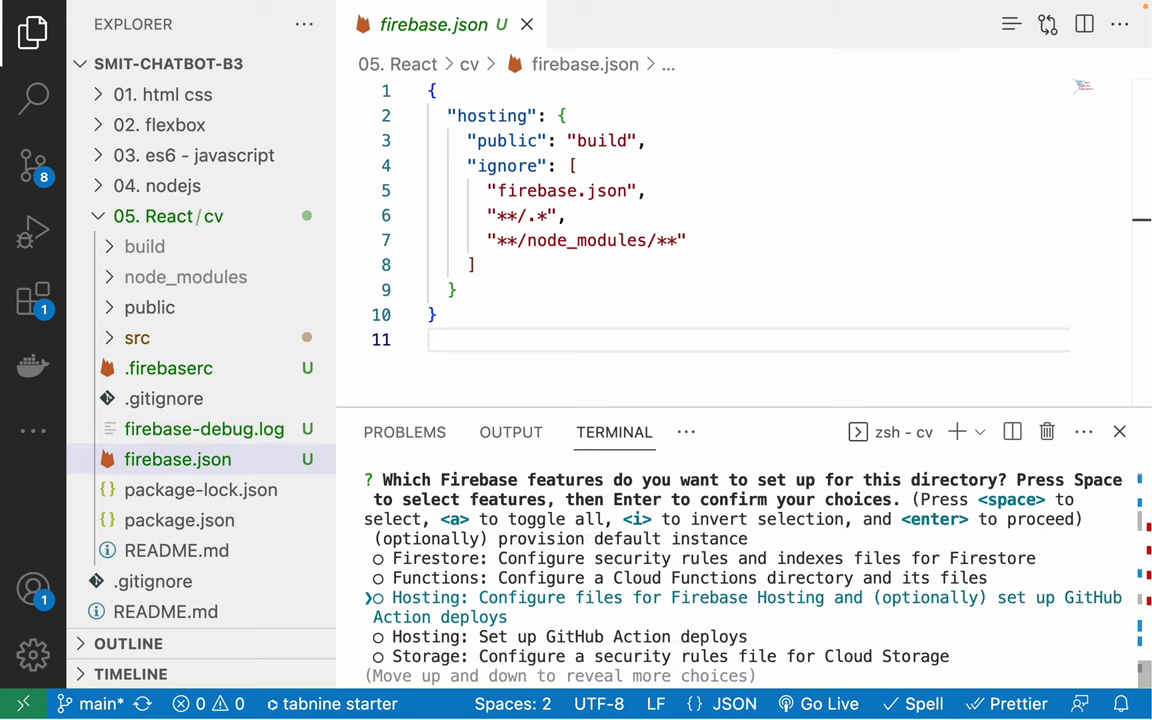
key("space")
key("Return")
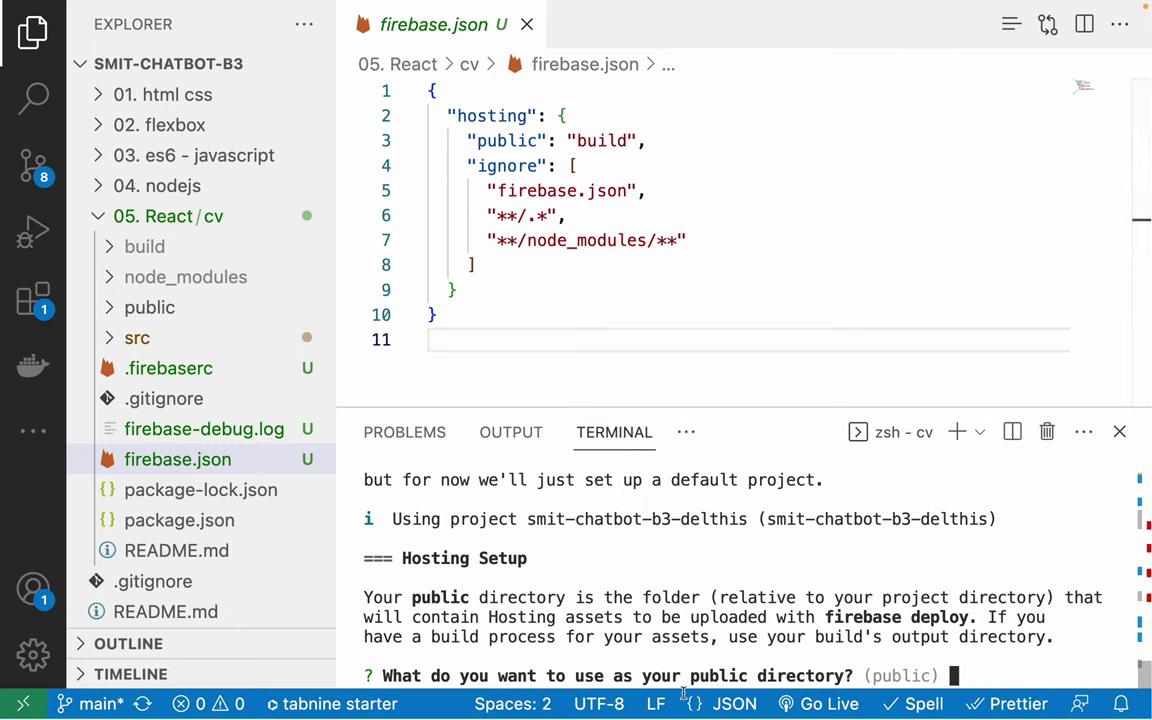
Step: Set build as the public directory and answer Yes to configuring a single-page app
type("build")
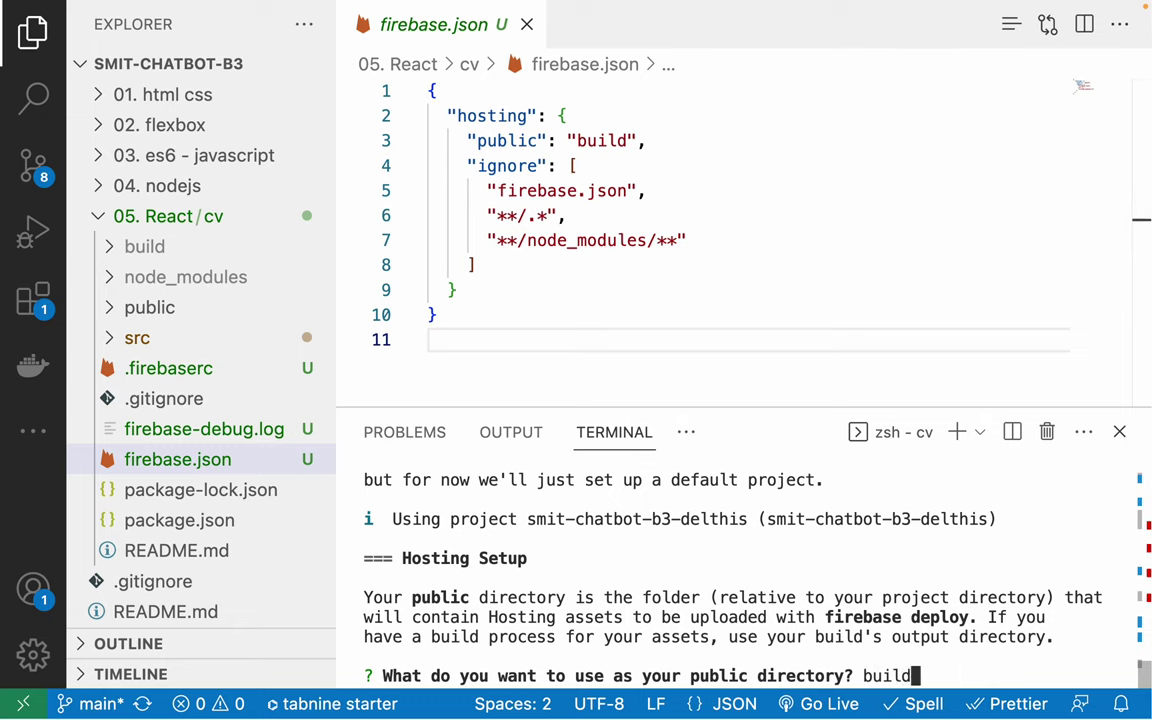
key("Return")
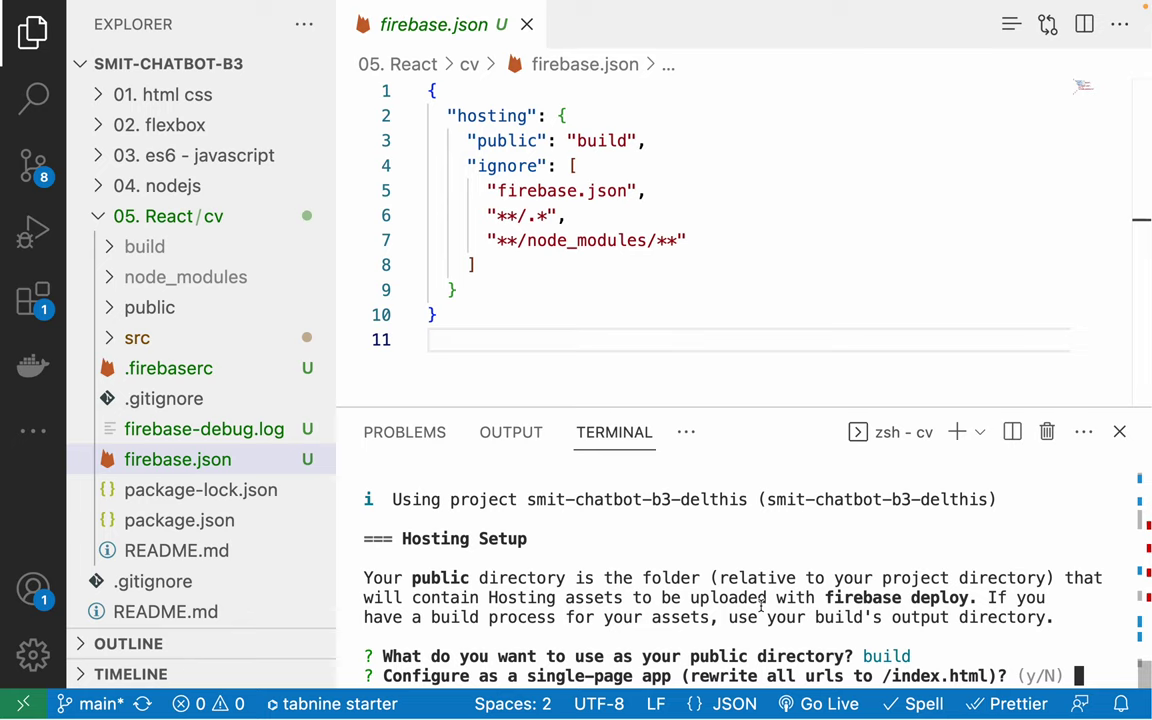
type("y")
key("Return")
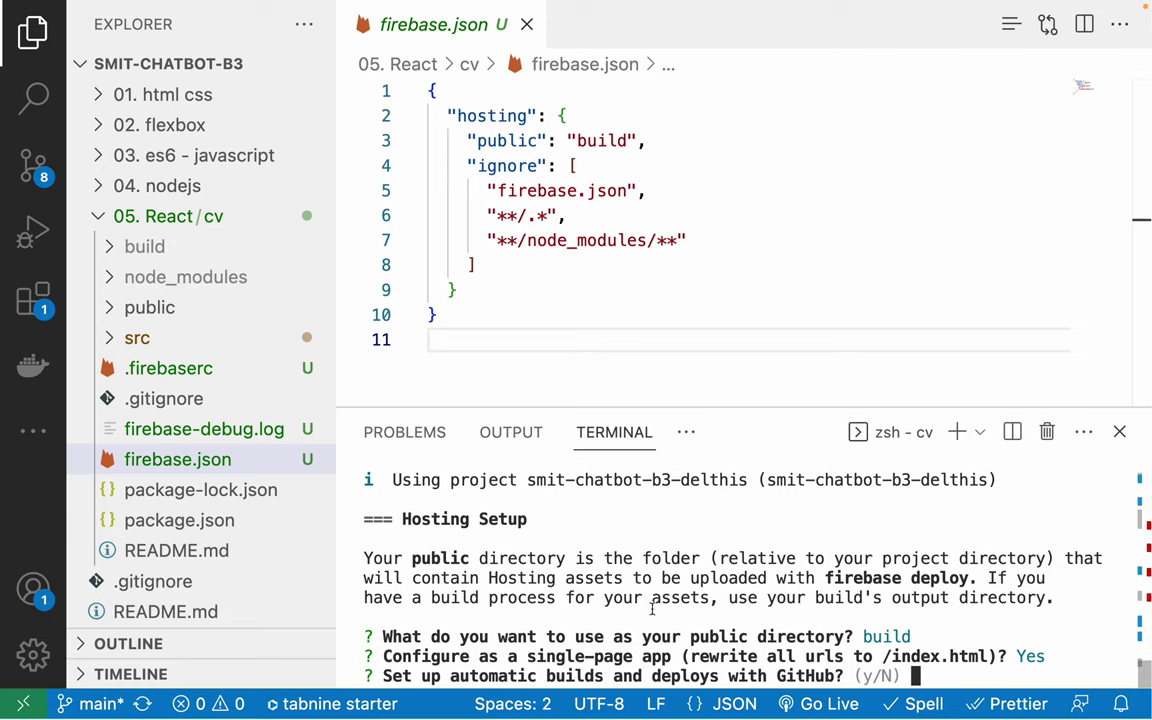
Step: Answer No to automatic builds and deploys with GitHub and to overwriting build/index.html
key("Return")
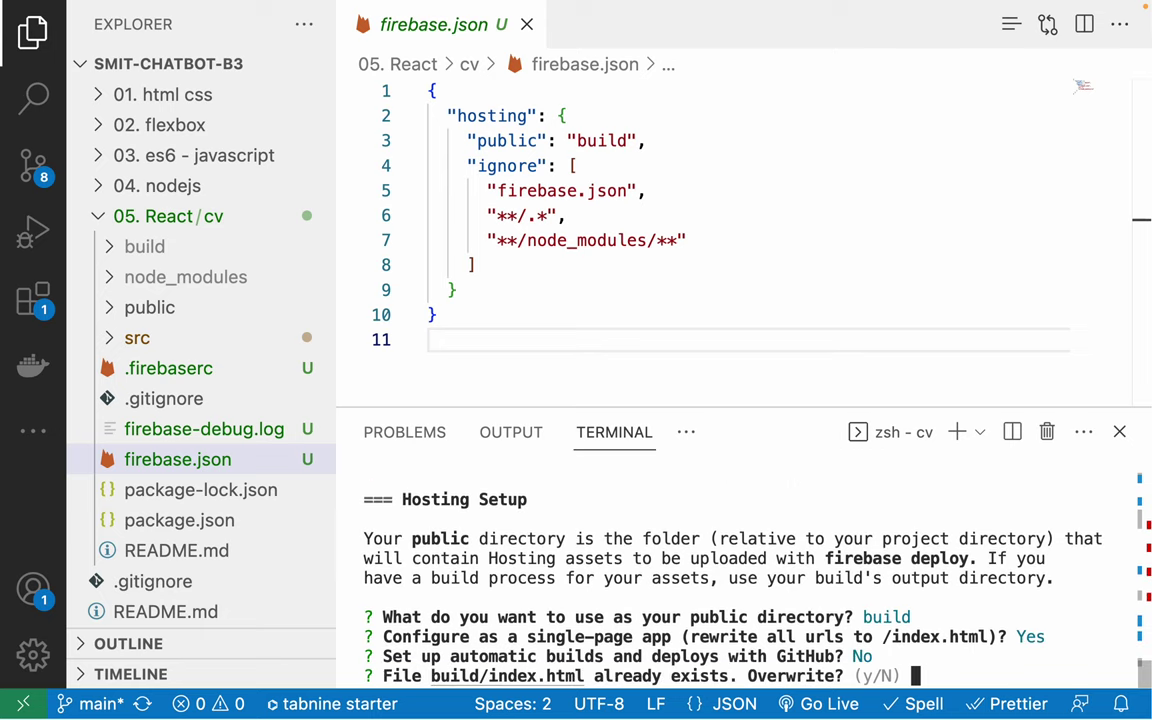
type("n")
key("Return")
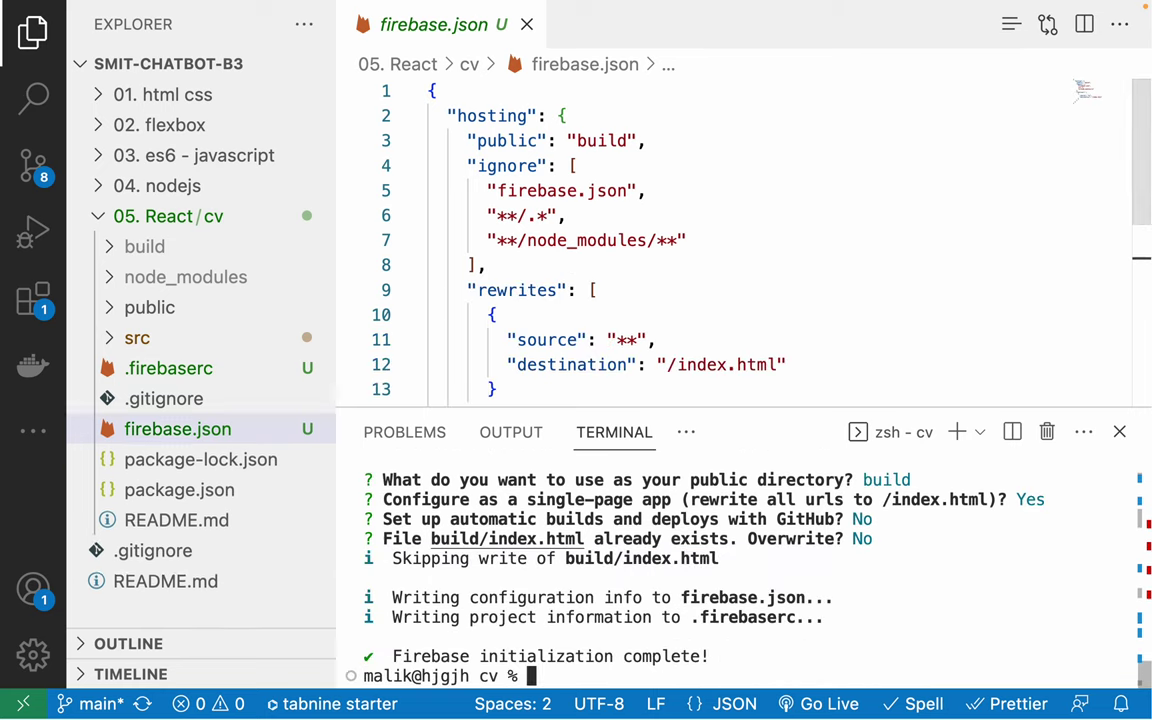
Step: Examine the rewrites section in the regenerated firebase.json, including its source and destination entries
scroll(600, 300, "down", 2)
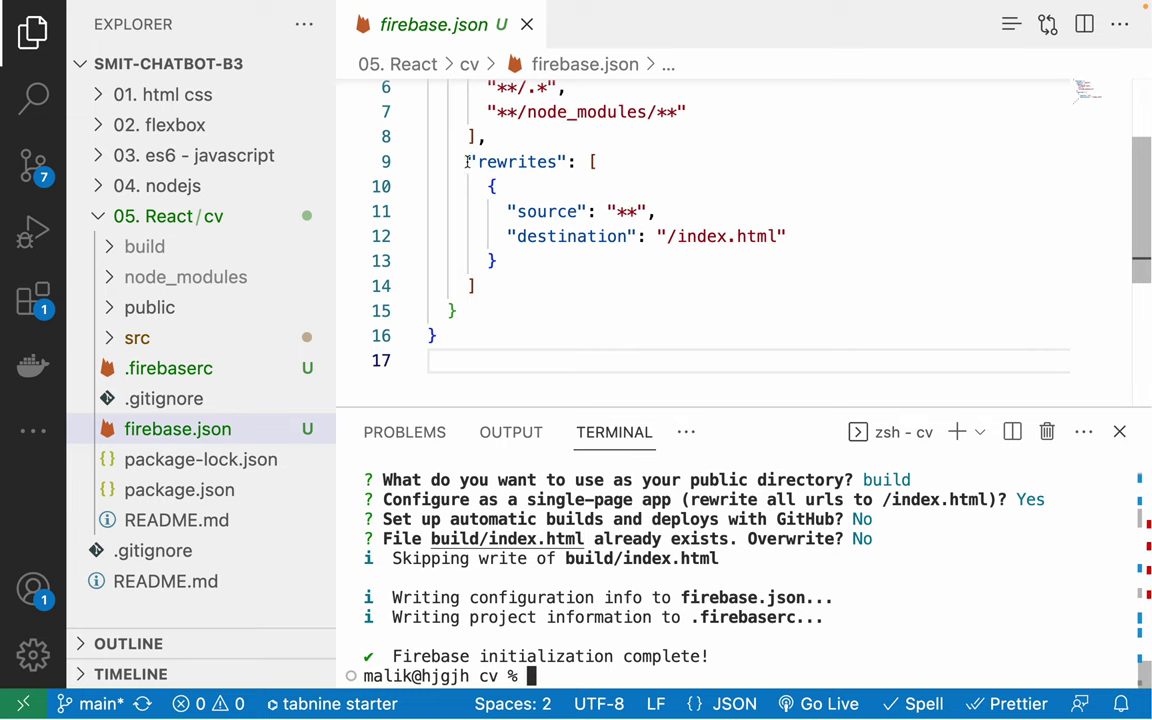
left_click_drag(466, 161, 533, 278)
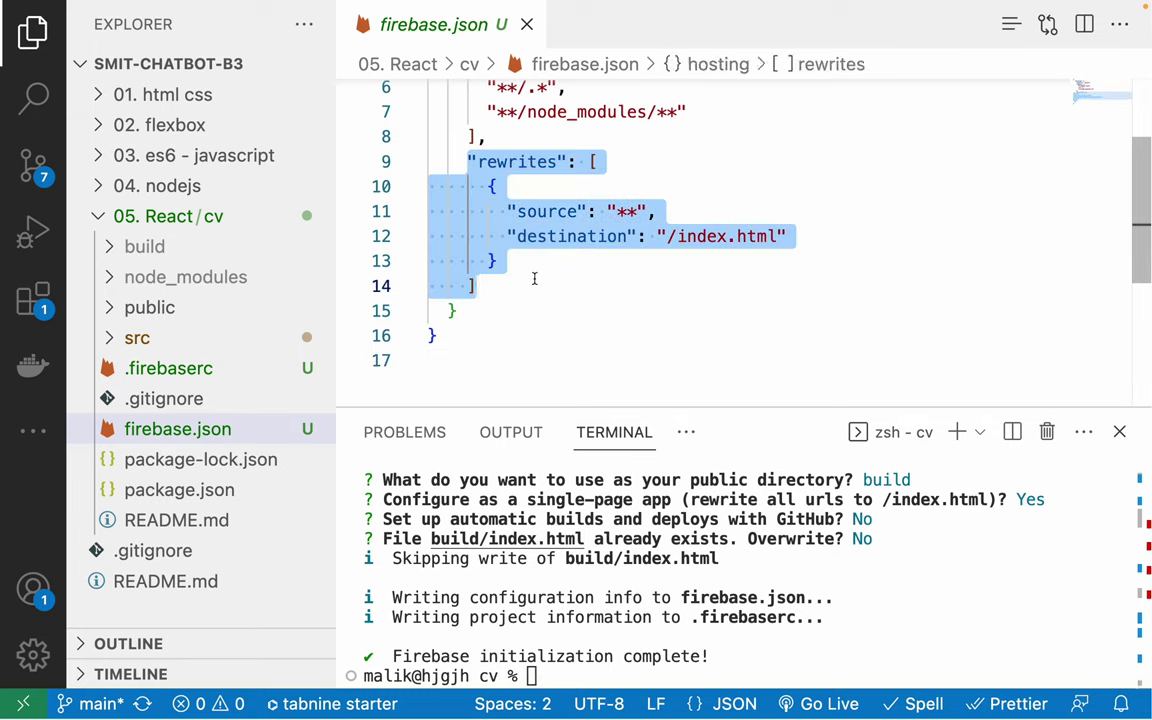
left_click(532, 276)
scroll(520, 200, "up", 3)
left_click(474, 110)
left_click_drag(474, 110, 581, 373)
left_click(581, 372)
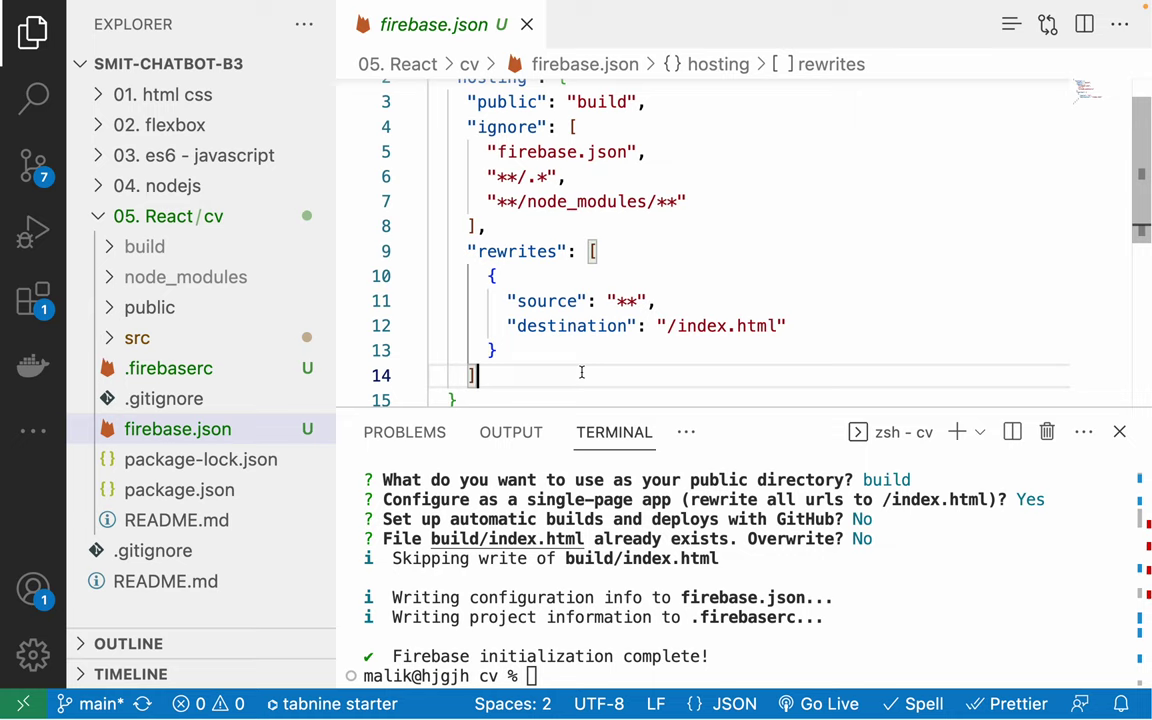
left_click(746, 266)
scroll(610, 249, "down", 1)
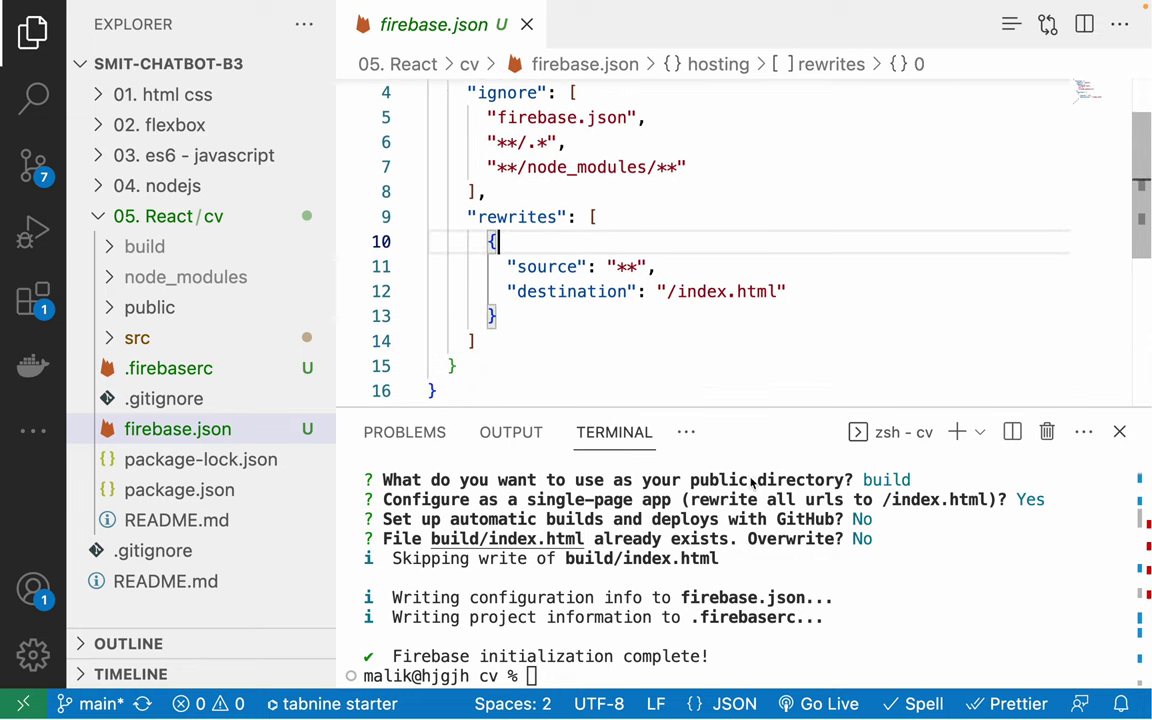
Step: Try to deploy the project with firebase deploy, without elevated rights
key("Return")
key("Return")
key("Return")
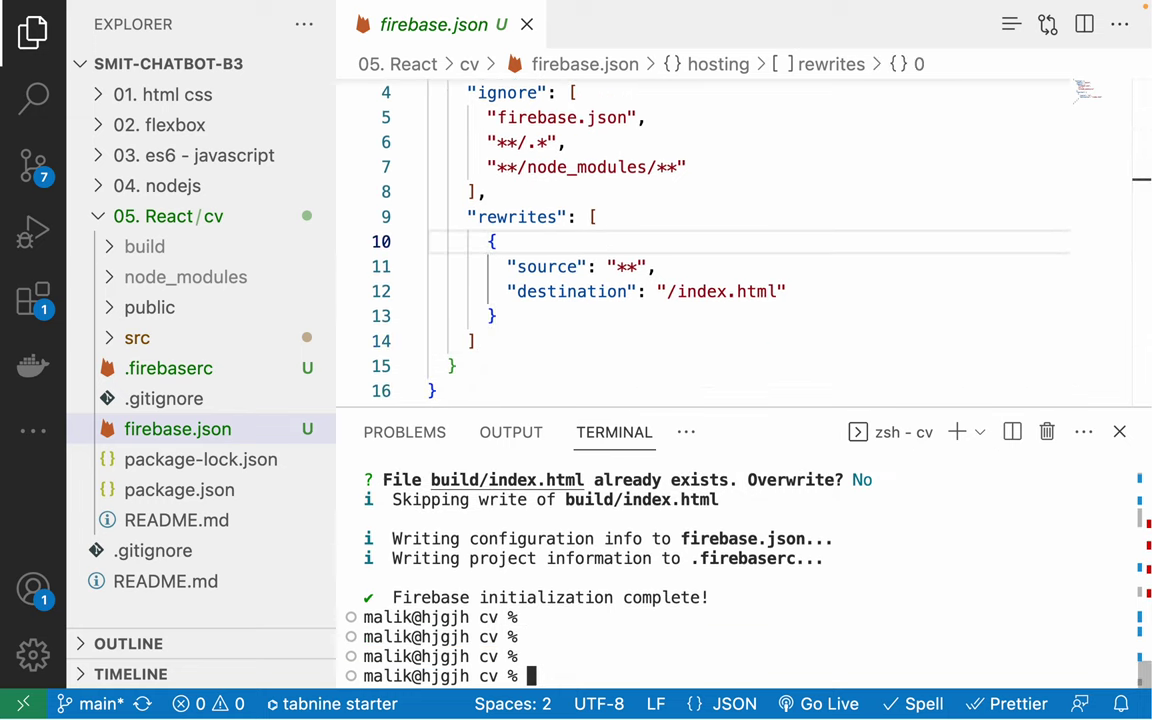
type("firebase")
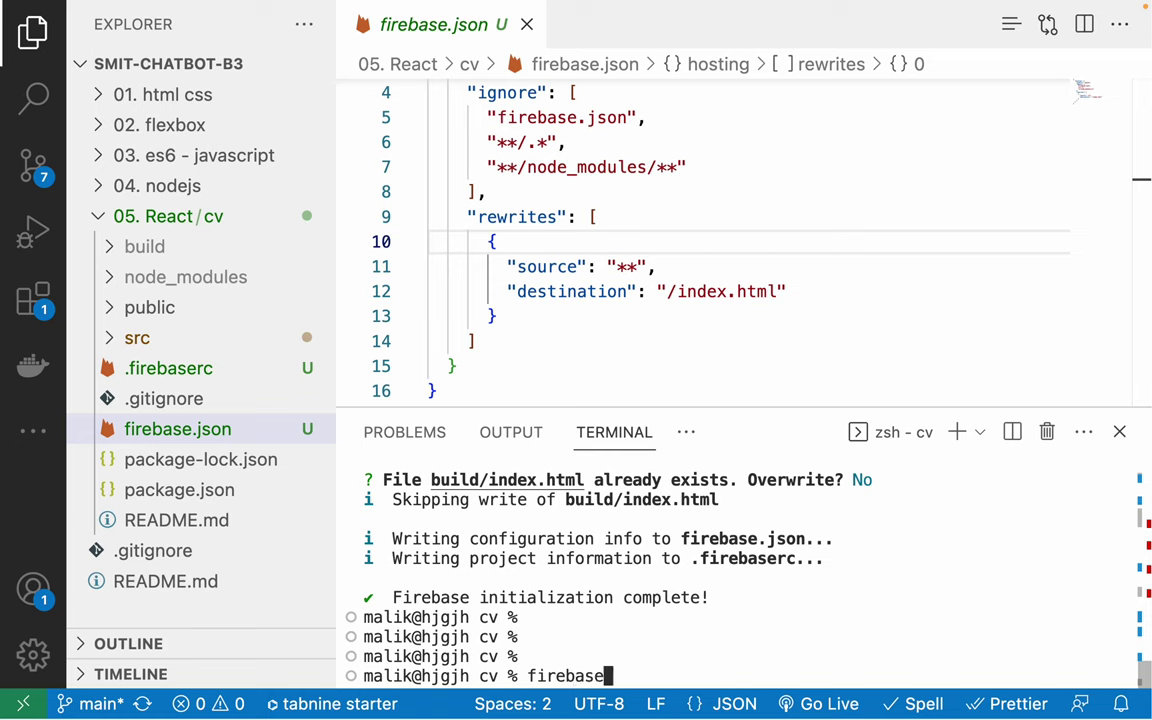
type(" deploy")
key("Return")
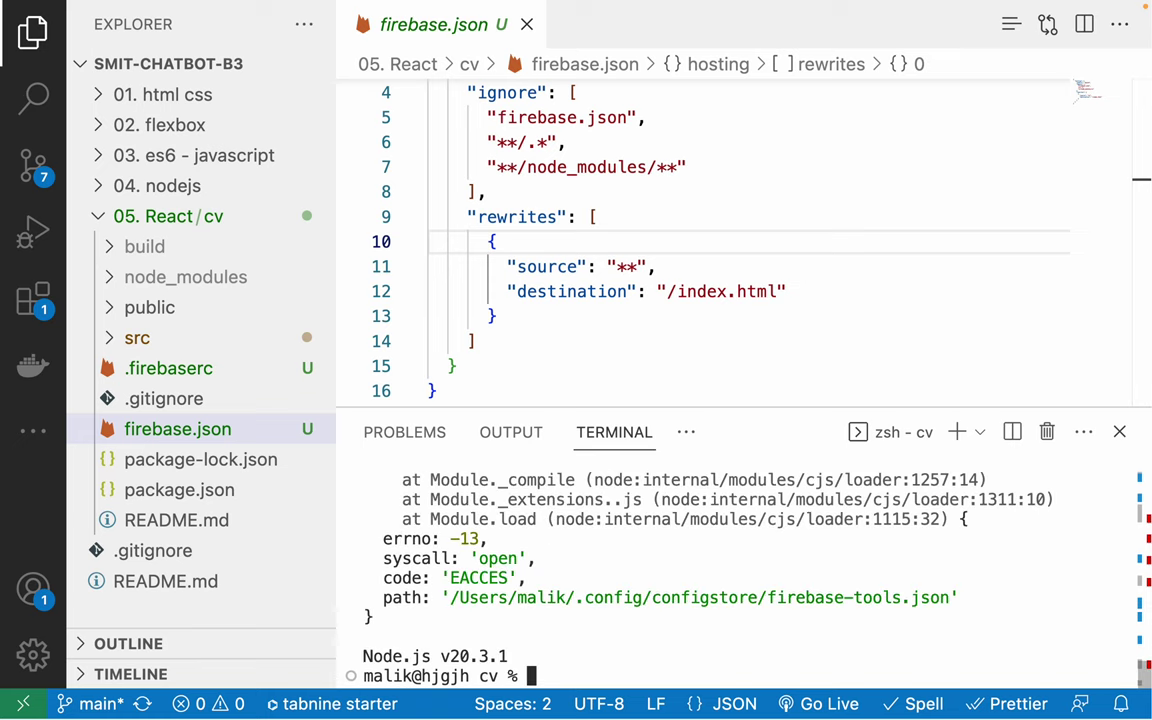
Step: Deploy the project to Firebase Hosting with sudo firebase deploy
key("Up")
key("ctrl+a")
type("sudo")
key("Return")
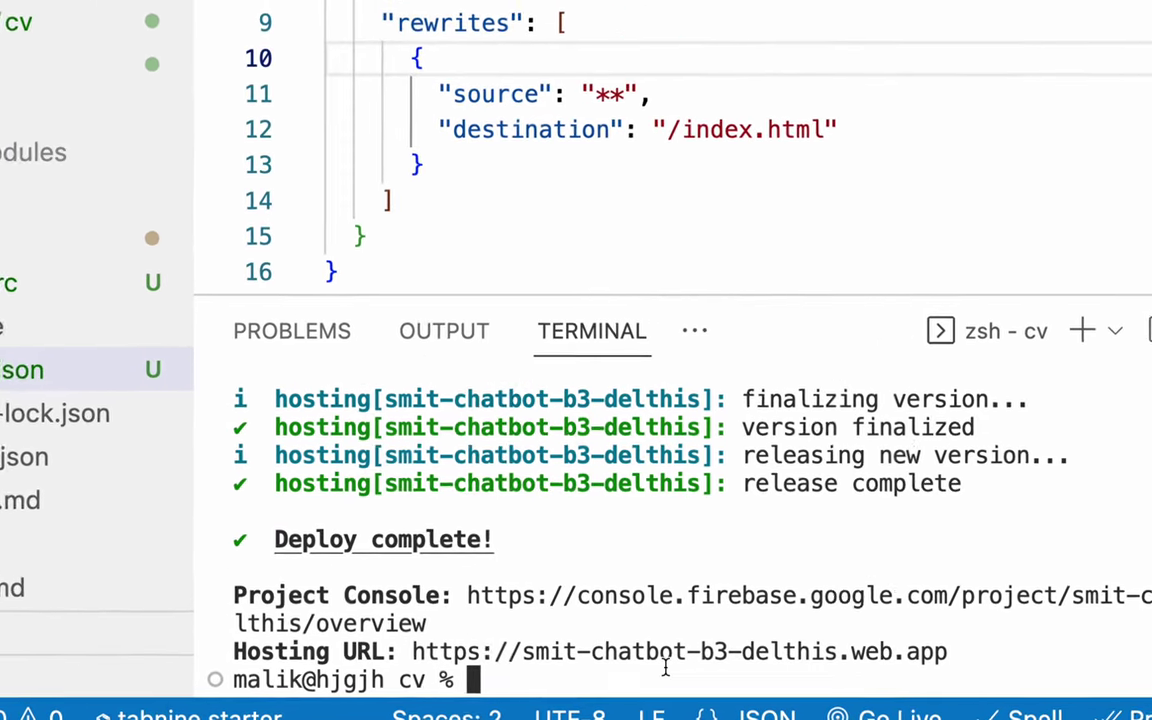
Step: Open the hosting URL smit-chatbot-b3-delthis.web.app in the browser and inspect the deployed page at 175% zoom
left_click(588, 650, "super")
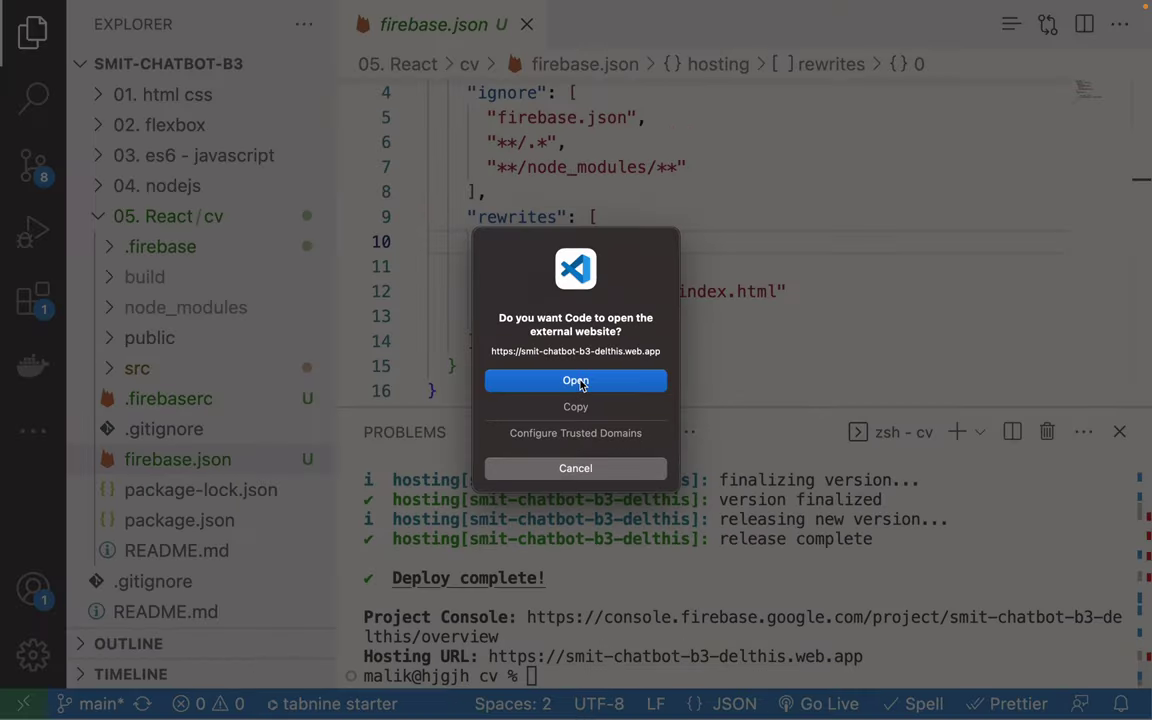
left_click(578, 382)
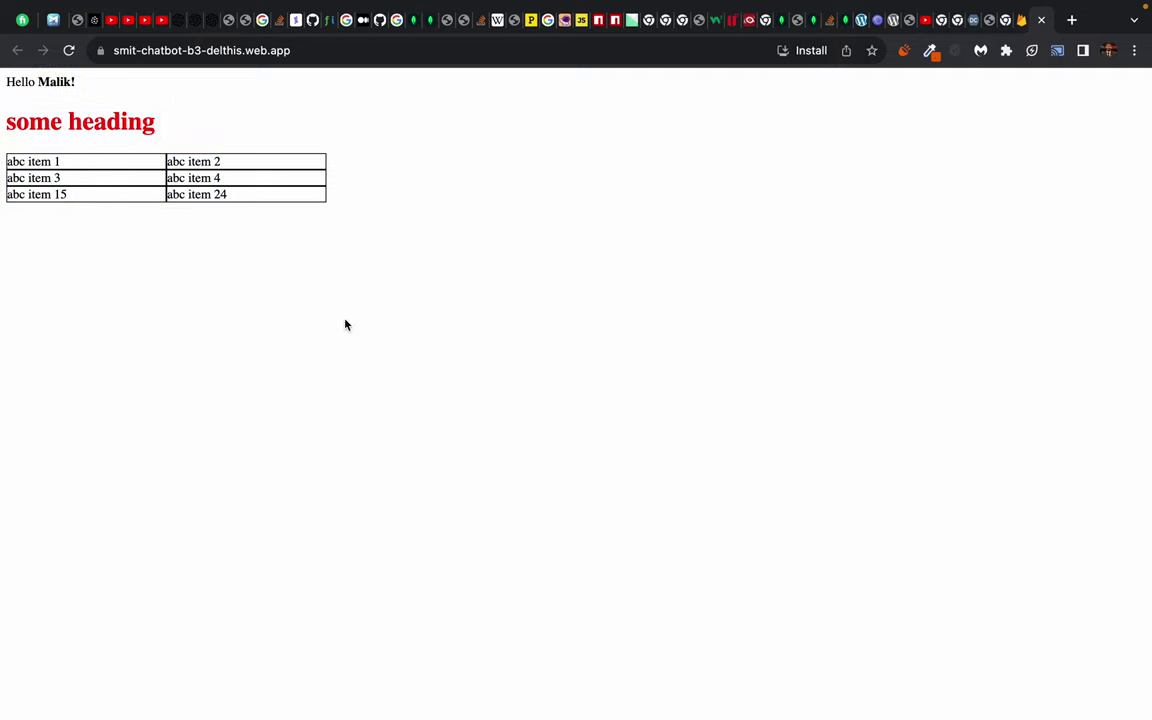
key("super+equal")
key("super+equal")
key("super+equal")
key("super+equal")
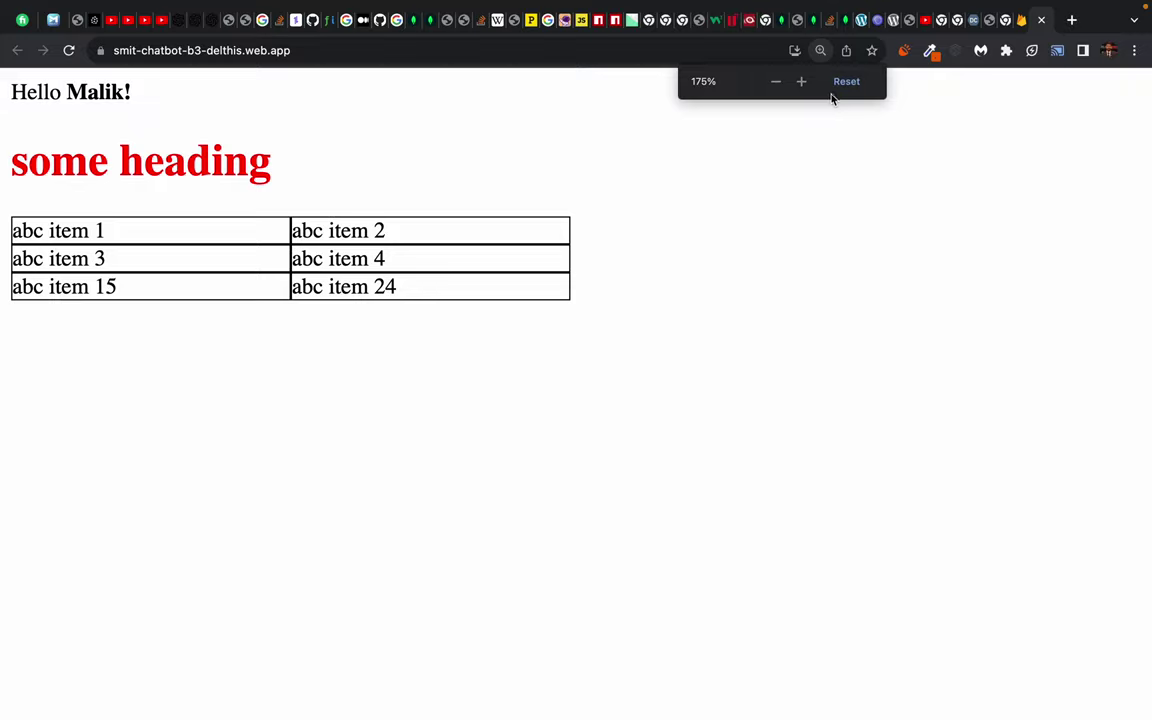
Step: Reset and re-enlarge the deployed page, and open its app installation prompt
left_click(846, 84)
key("super+equal")
key("super+equal")
key("super+equal")
key("super+equal")
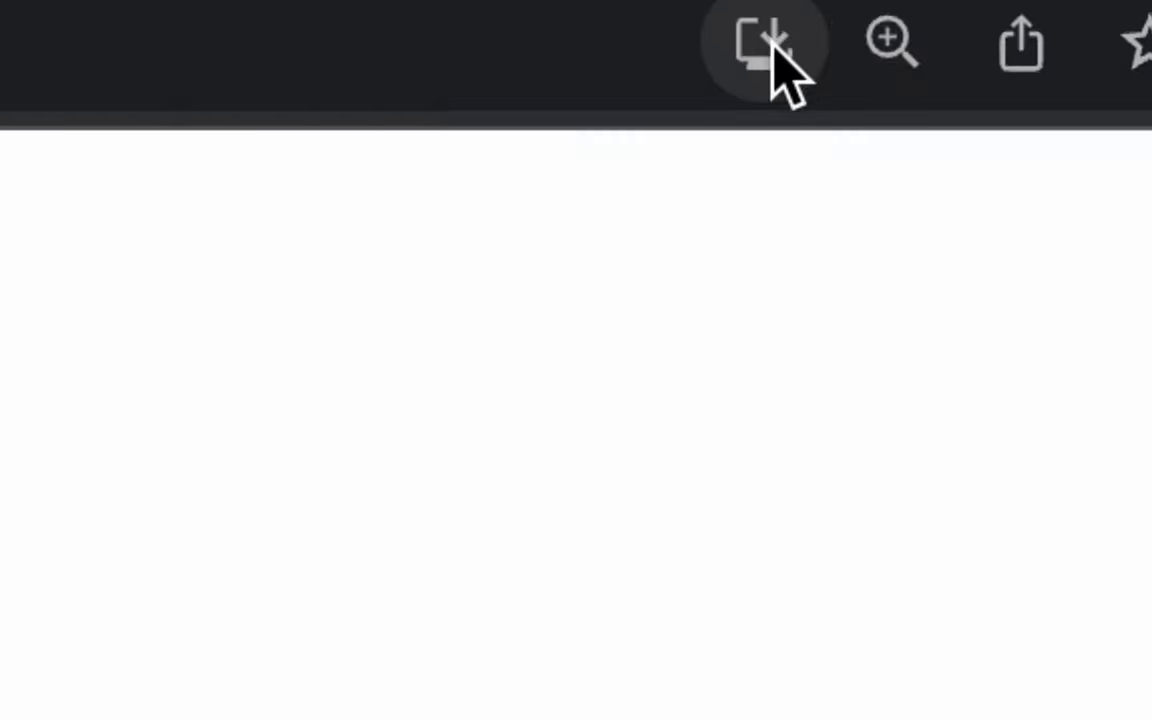
left_click(796, 53)
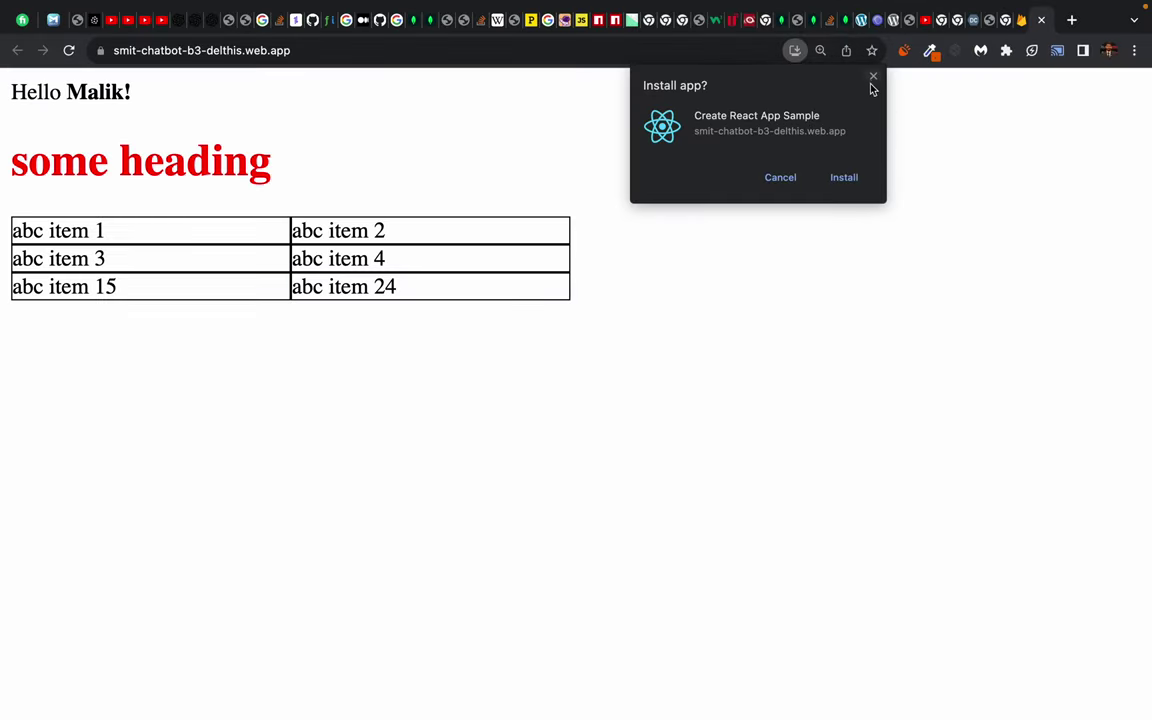
Step: Install the deployed site as the Create React App Sample desktop app and close the window it opens in
left_click(872, 79)
left_click(802, 49)
left_click(500, 157)
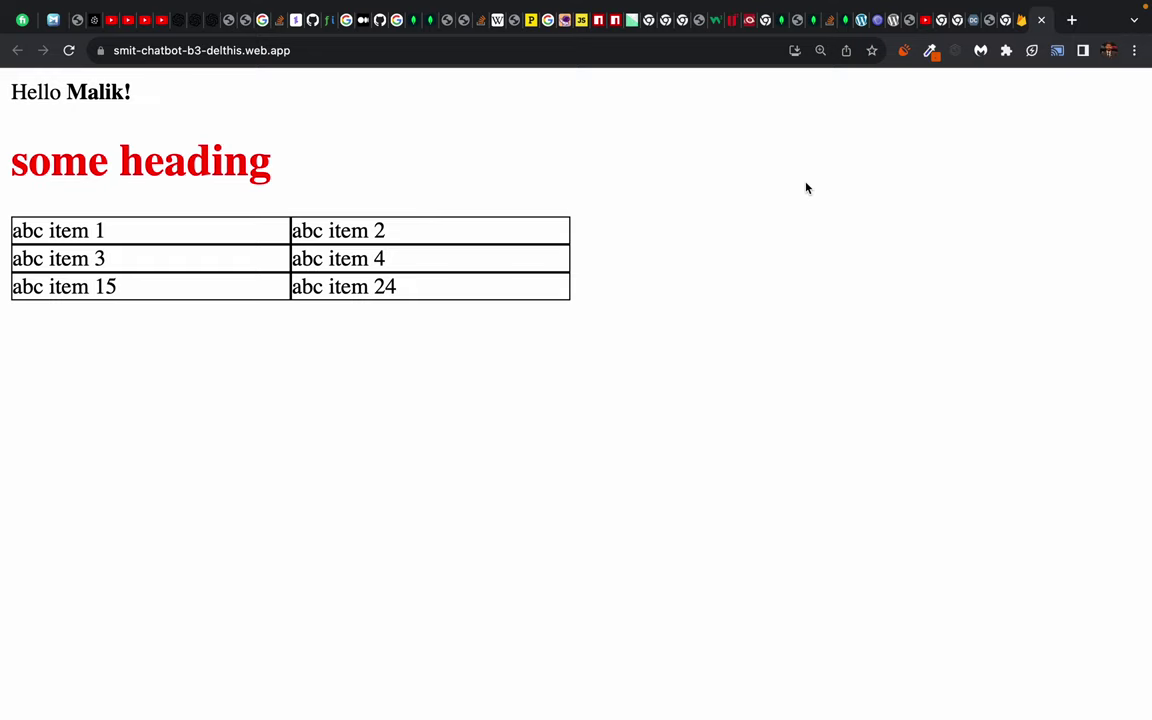
left_click(795, 51)
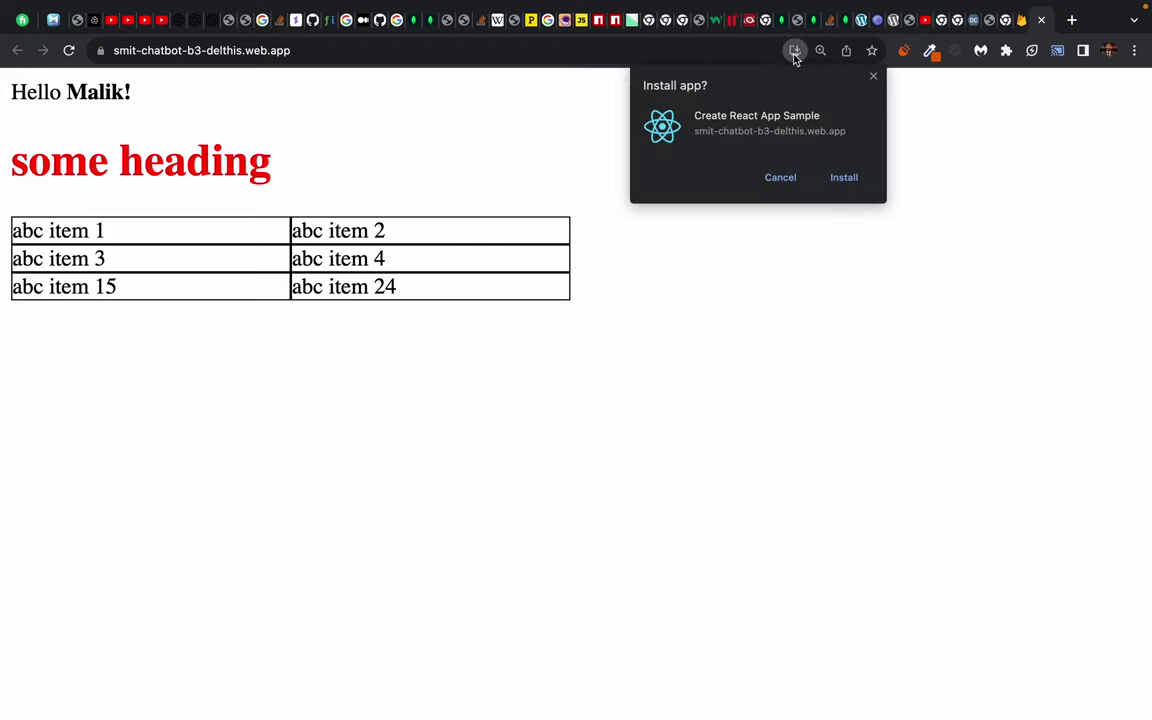
left_click(845, 178)
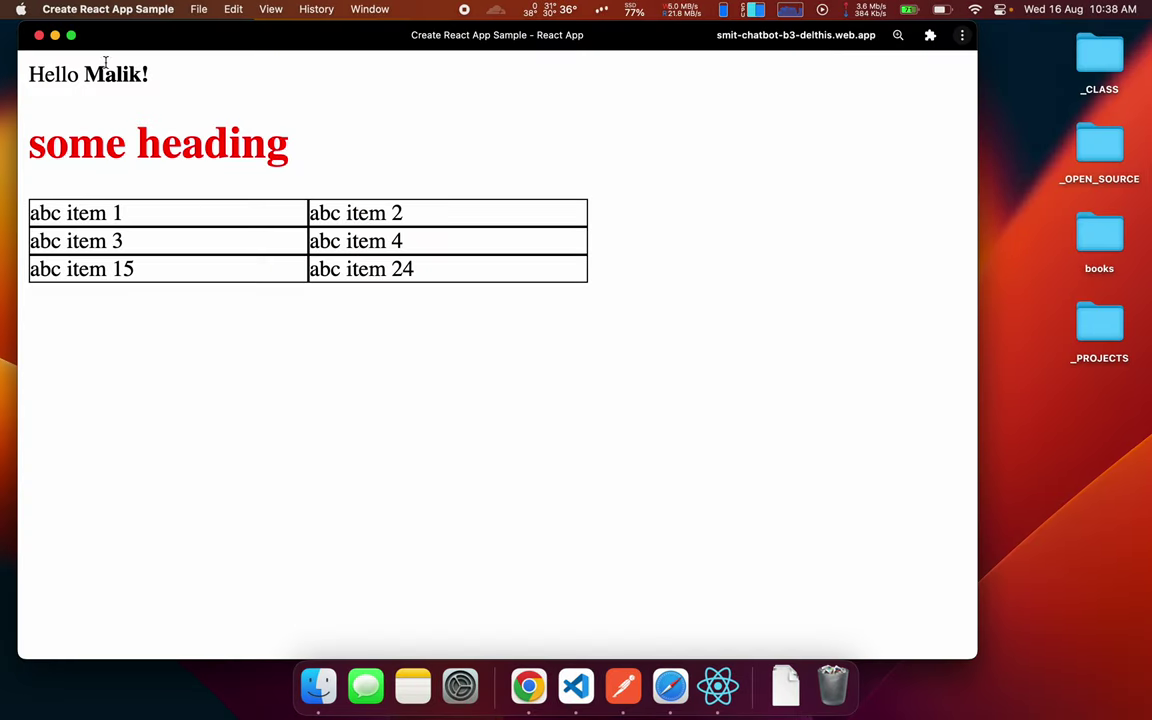
left_click_drag(84, 34, 184, 34)
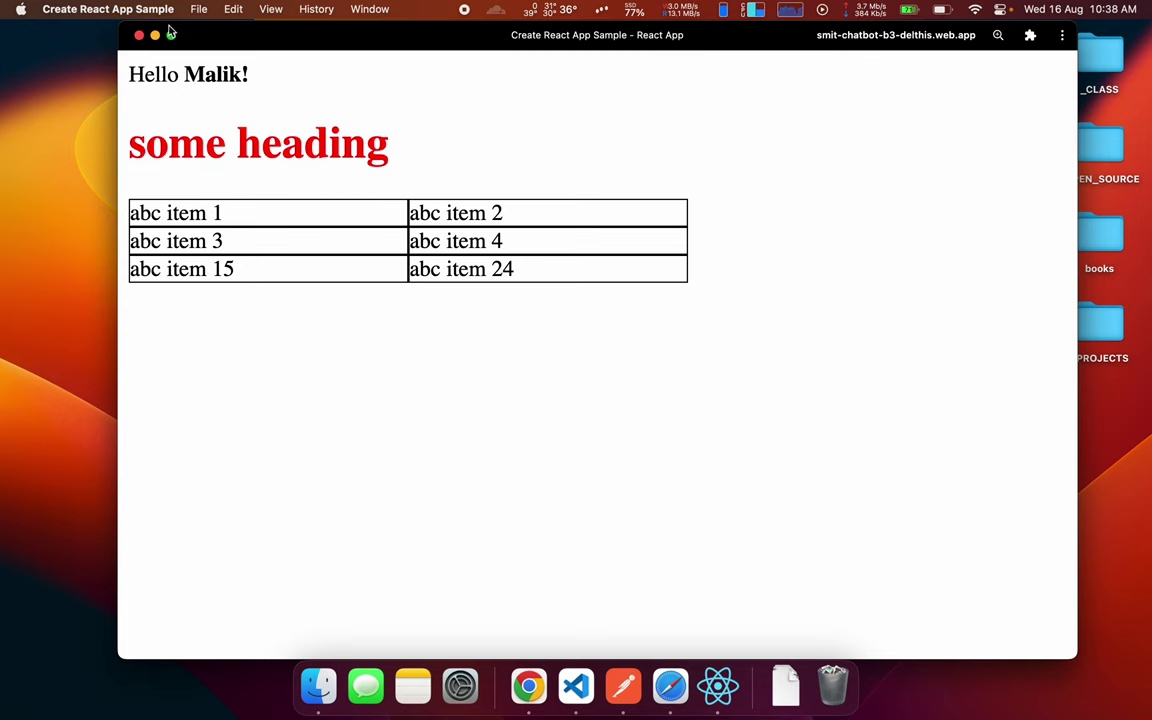
left_click(138, 35)
left_click(224, 111)
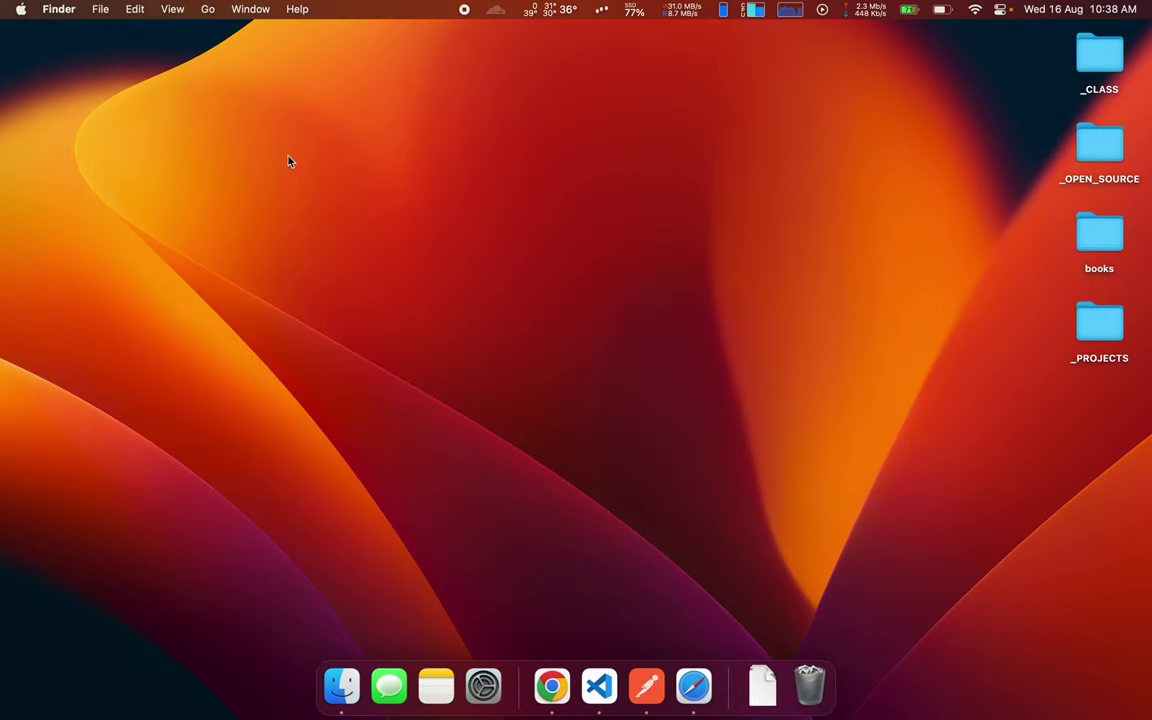
Step: Search Spotlight for "chro" and look through the installed applications in Launchpad
key("super+space")
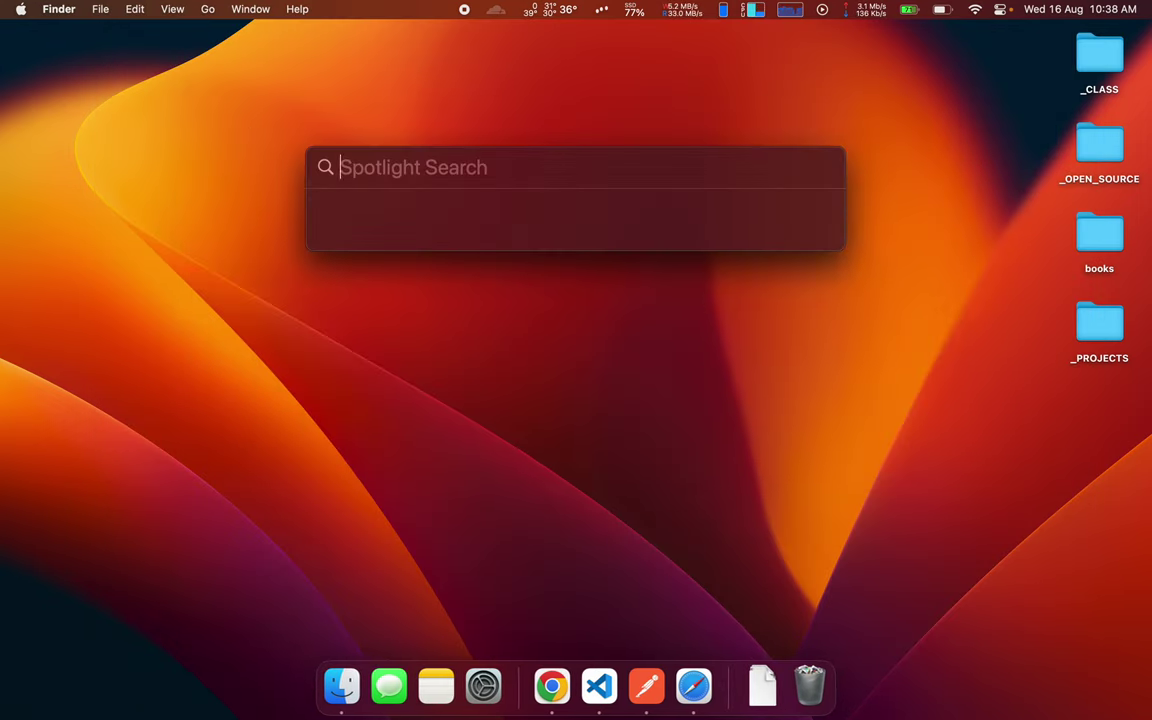
type("chro")
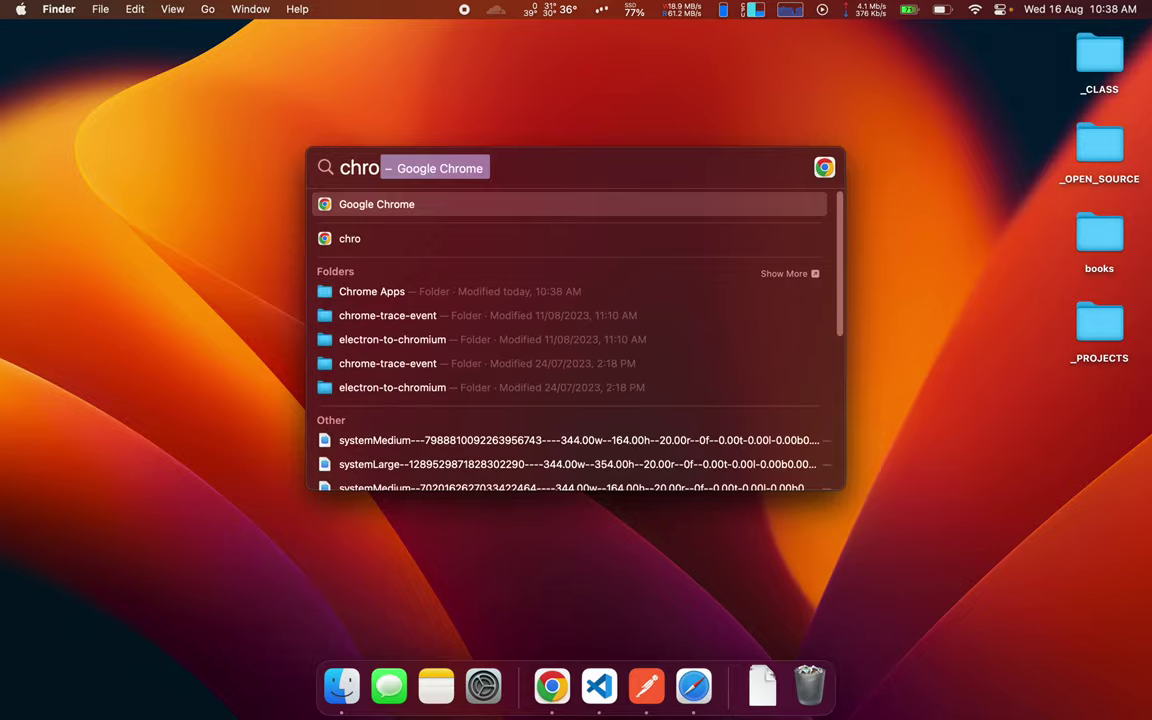
key("Return")
mouse_move(1145, 6)
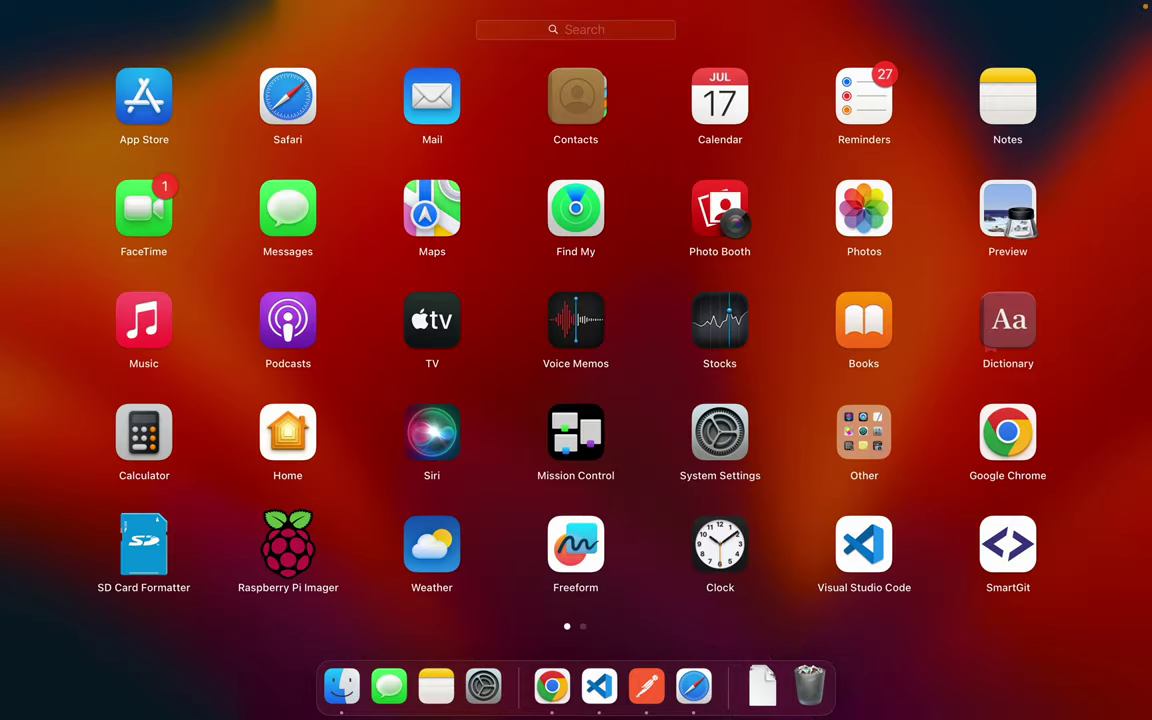
scroll(457, 409, "right", 3)
scroll(457, 409, "left", 3)
key("ctrl+Up")
key("Escape")
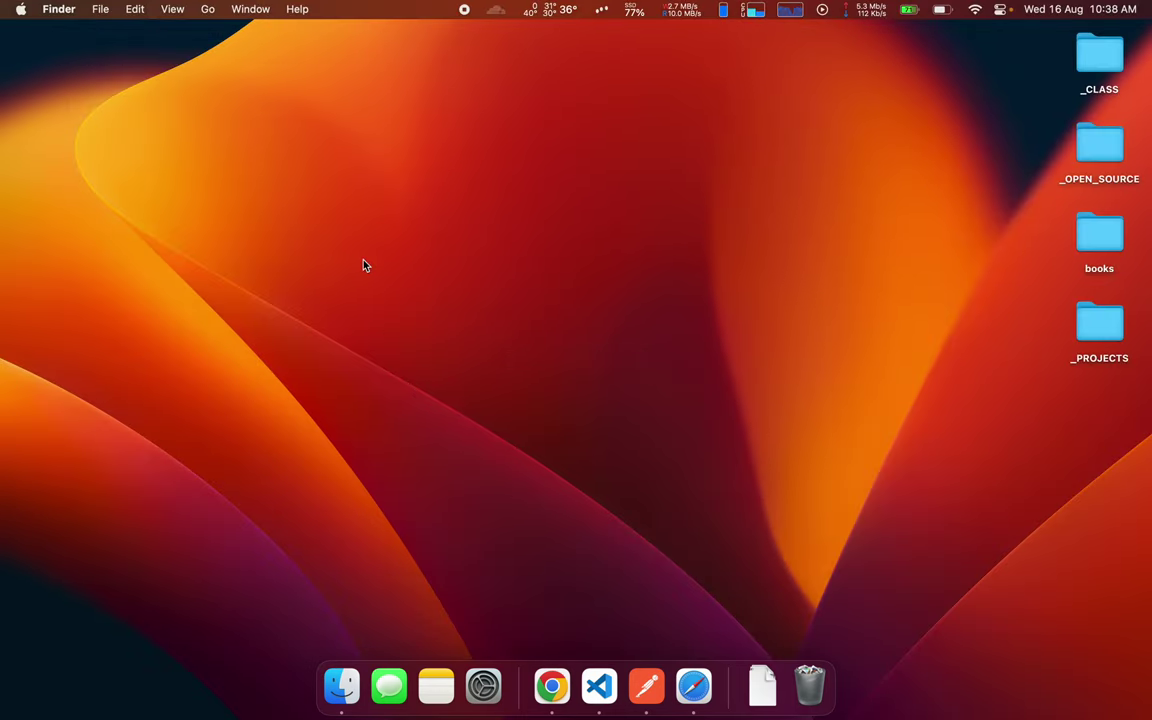
Step: Switch to Chrome with a Spotlight search for "chro", then return to the desktop and close the Create React App Sample window
key("super+space")
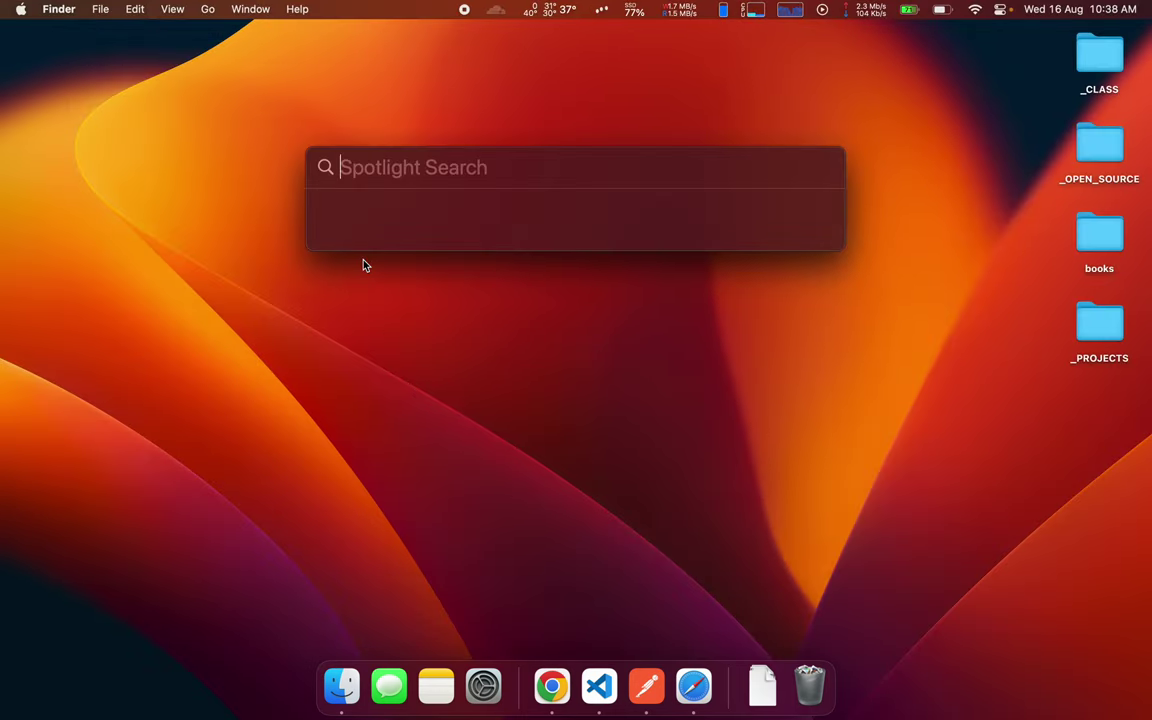
type("chro")
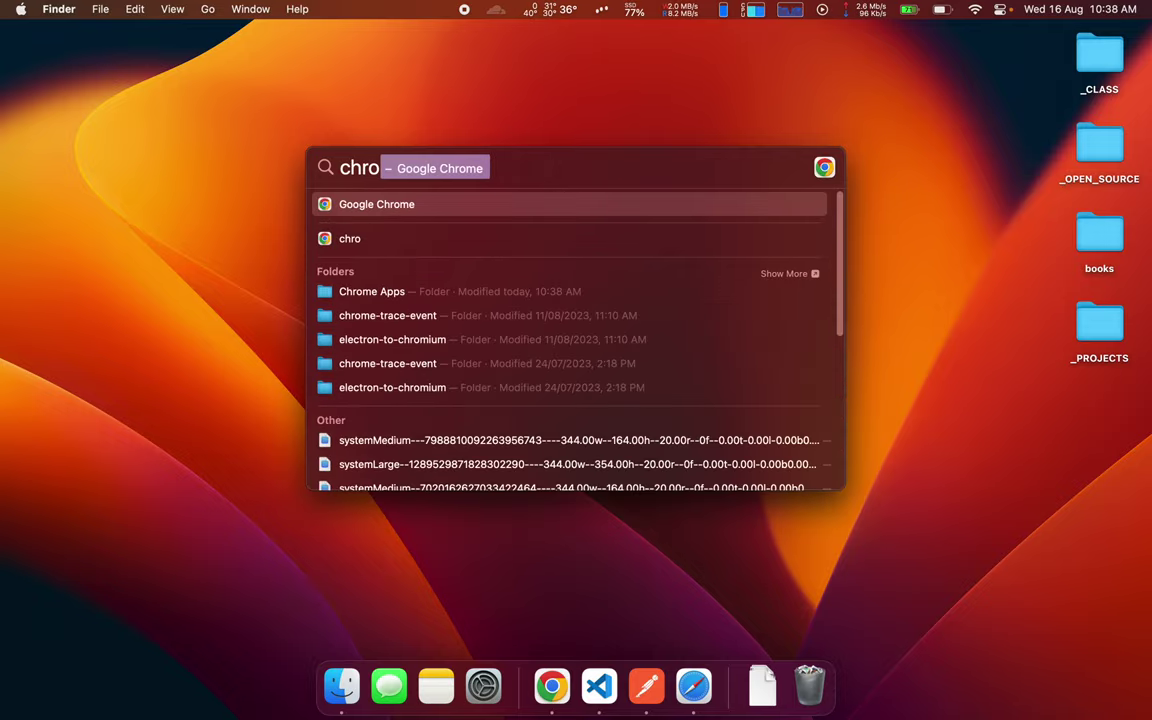
key("Return")
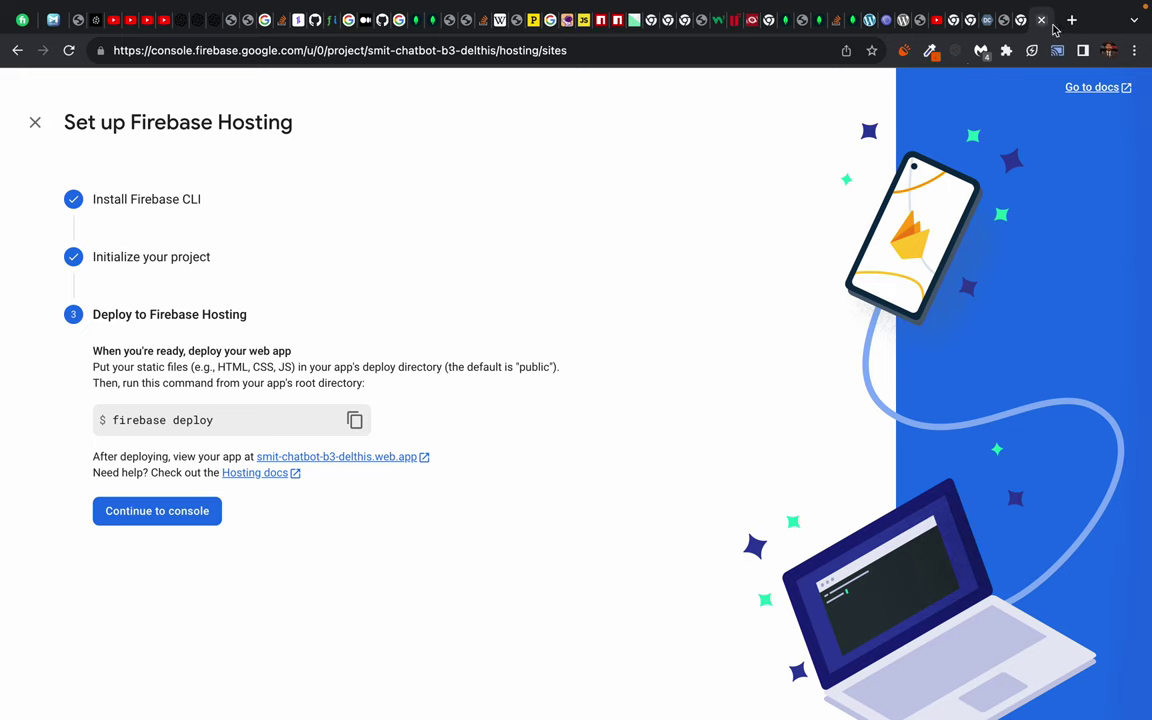
key("ctrl+Left")
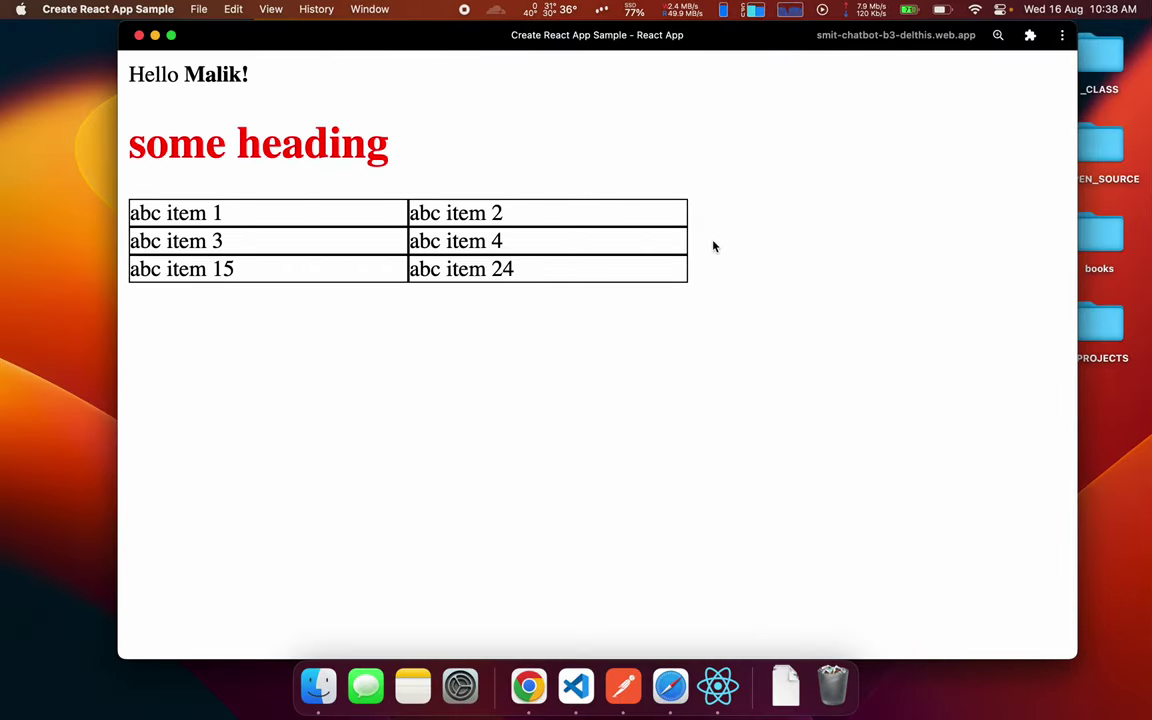
left_click_drag(530, 44, 628, 42)
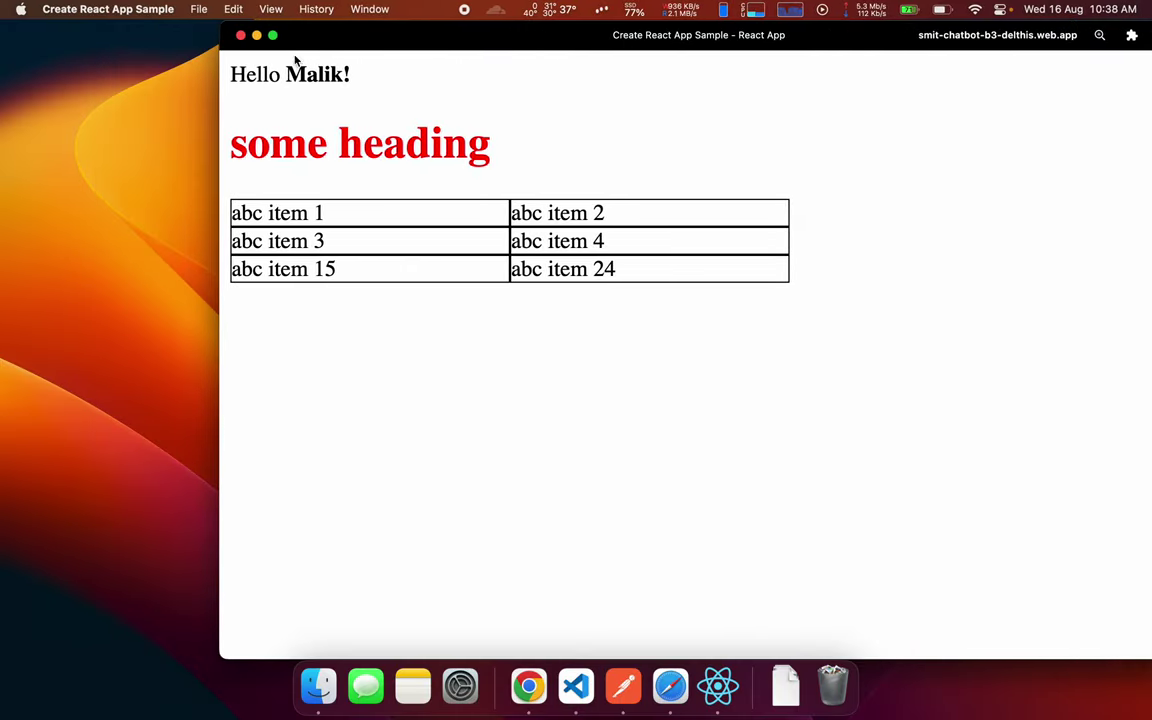
left_click(241, 35)
Step: Launch the installed Create React App Sample app with a Spotlight search for "create" and inspect its standalone window before closing it
key("super+space")
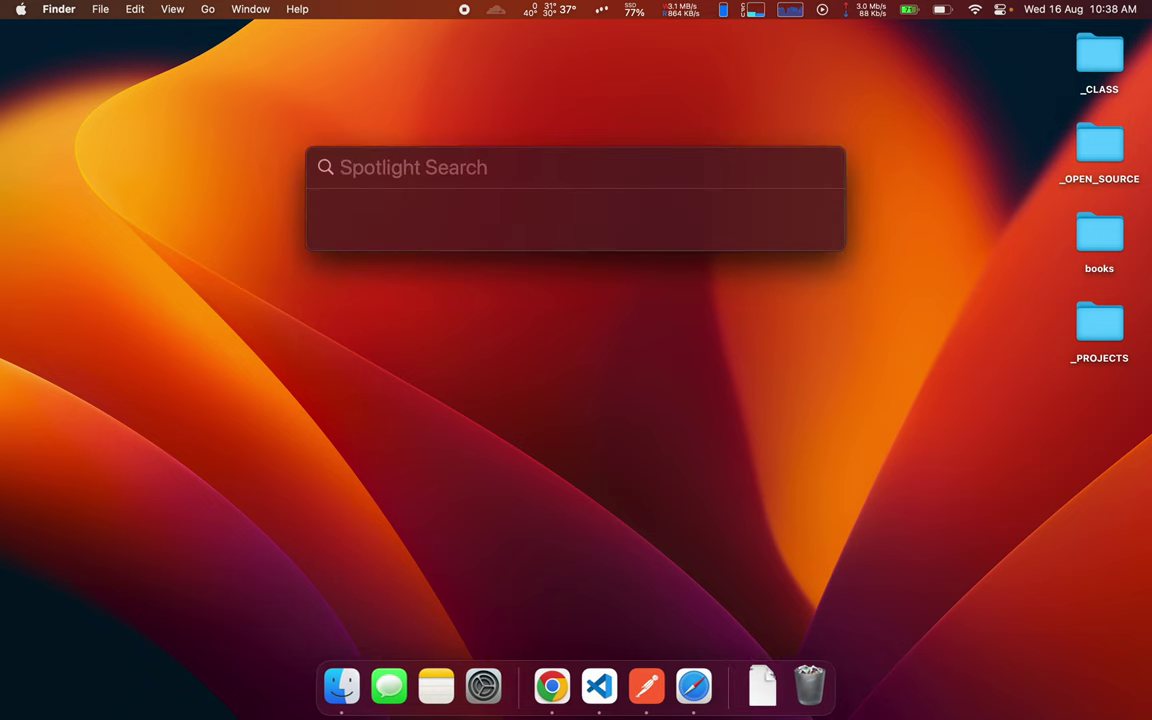
type("create")
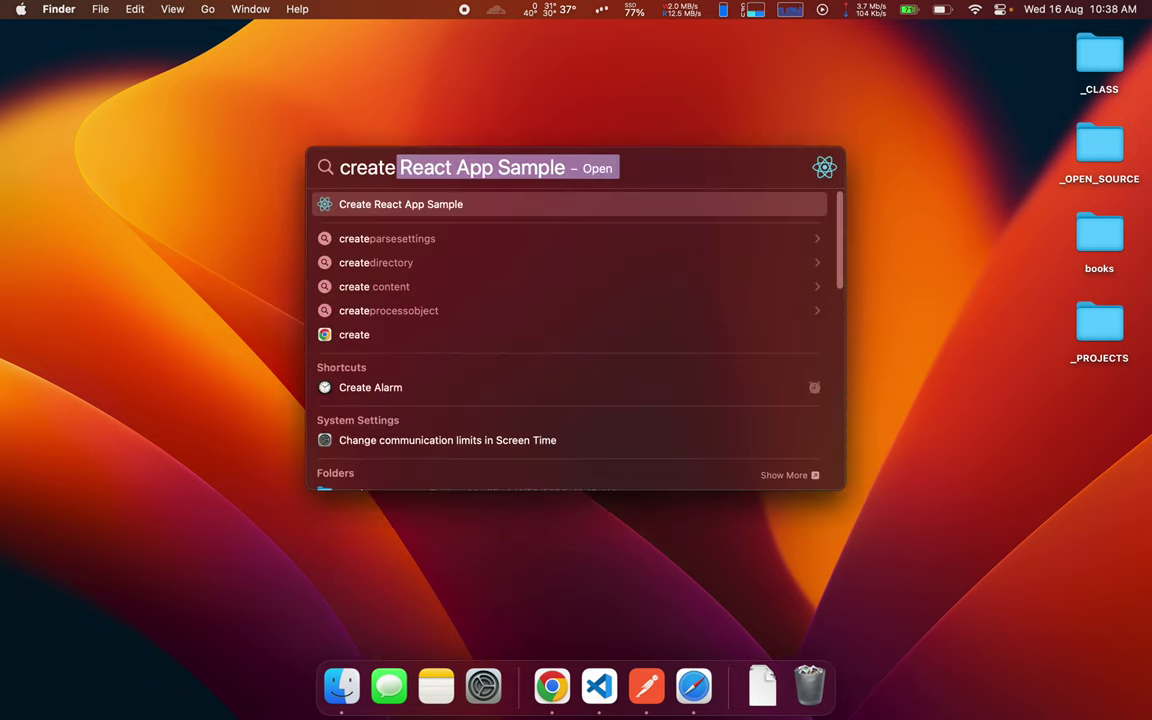
key("Return")
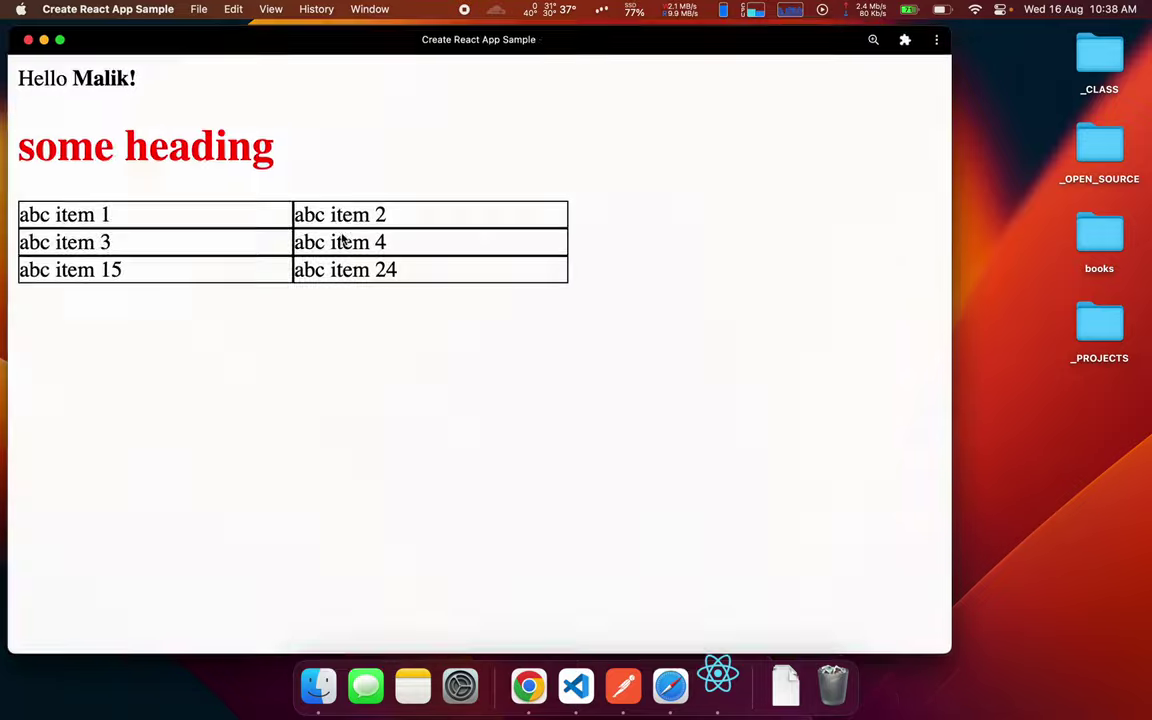
left_click_drag(143, 44, 219, 57)
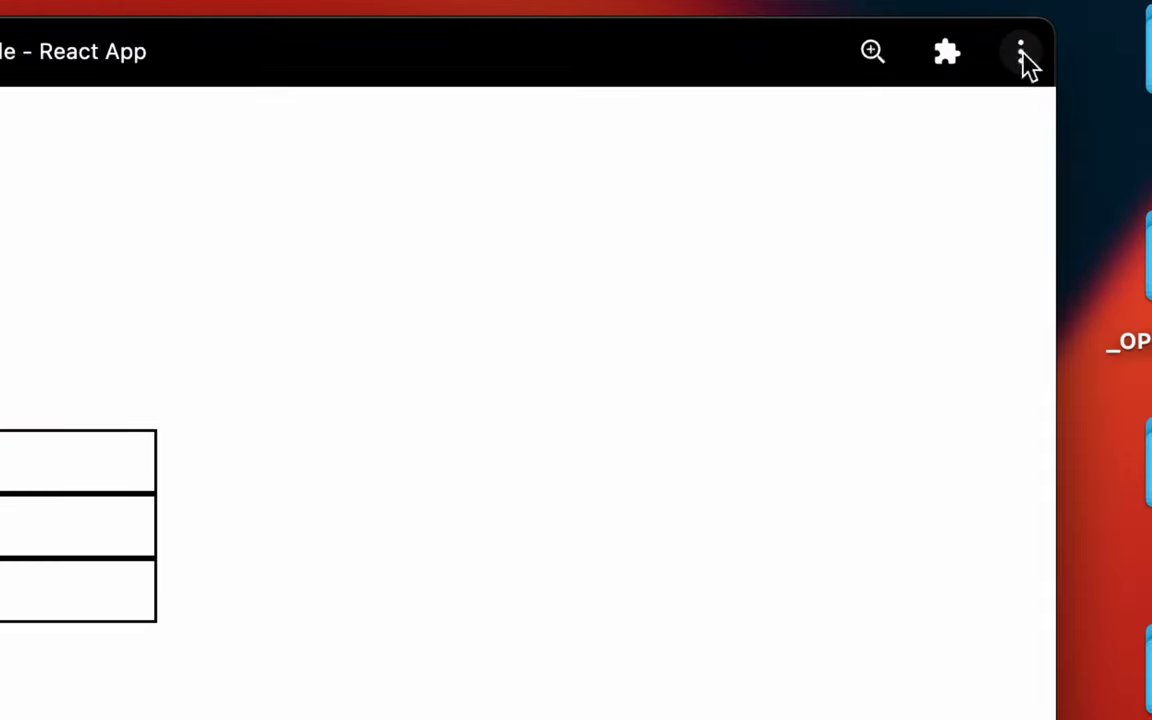
left_click(872, 54)
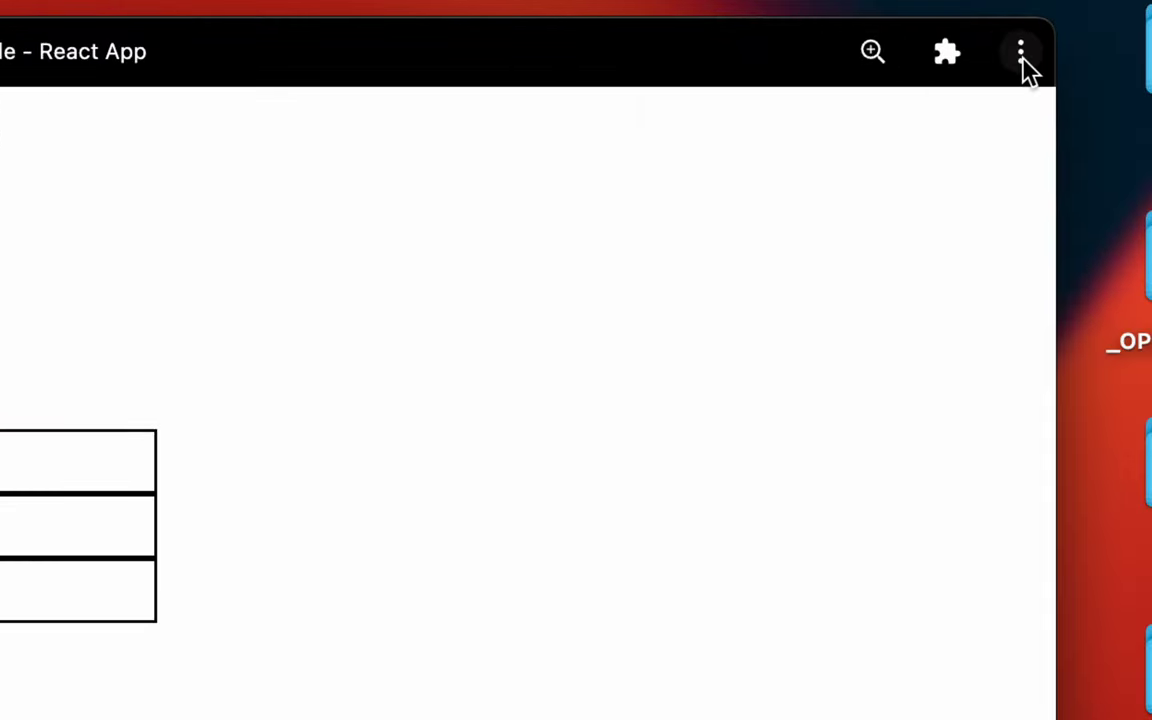
left_click(1022, 56)
left_click(1022, 56)
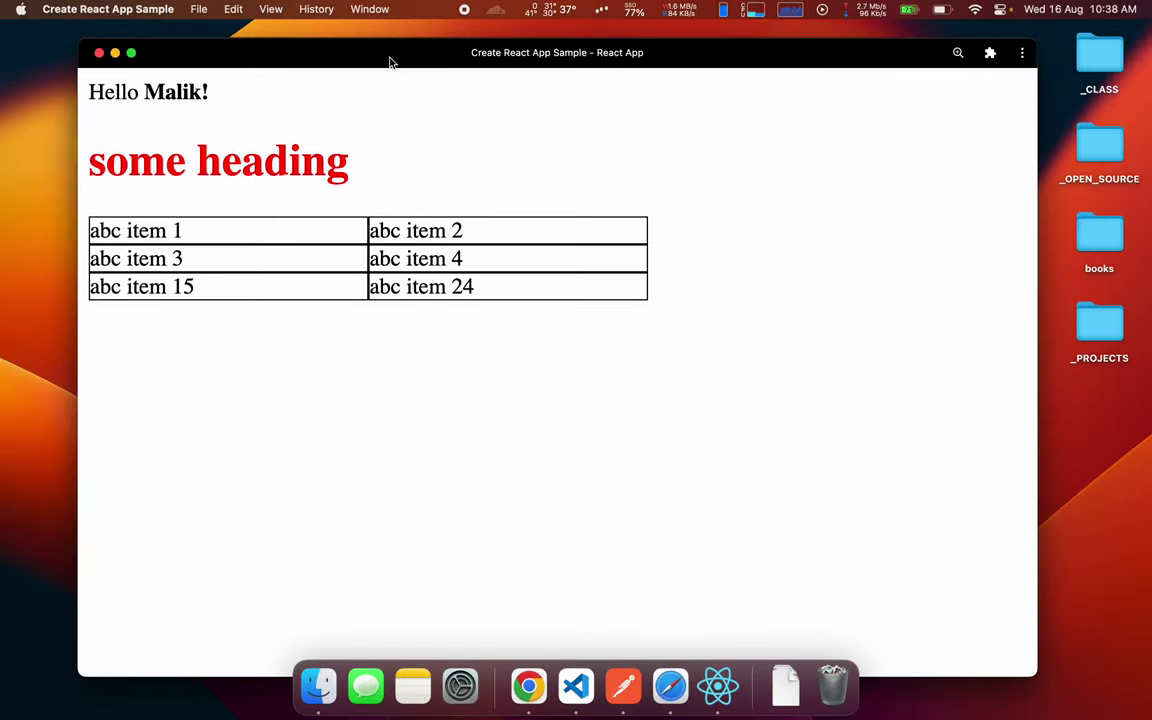
left_click(100, 55)
Step: Return to the Firebase console in Chrome and leave the Set up Firebase Hosting guide
key("ctrl+Right")
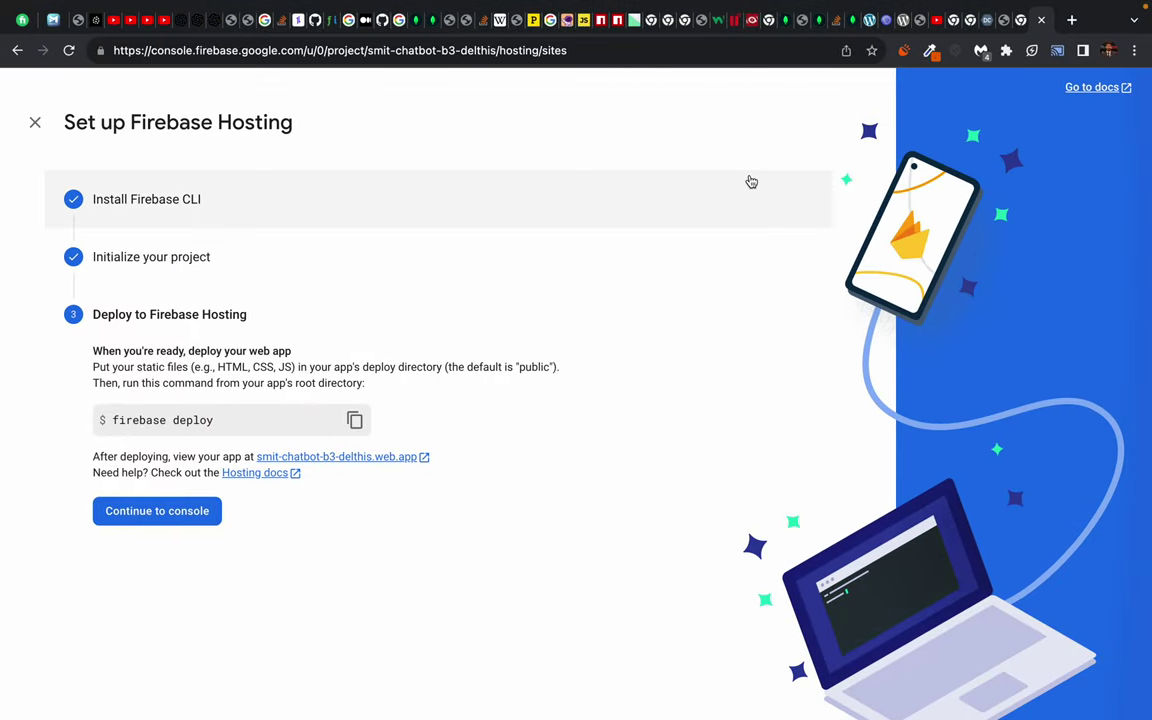
left_click(748, 180)
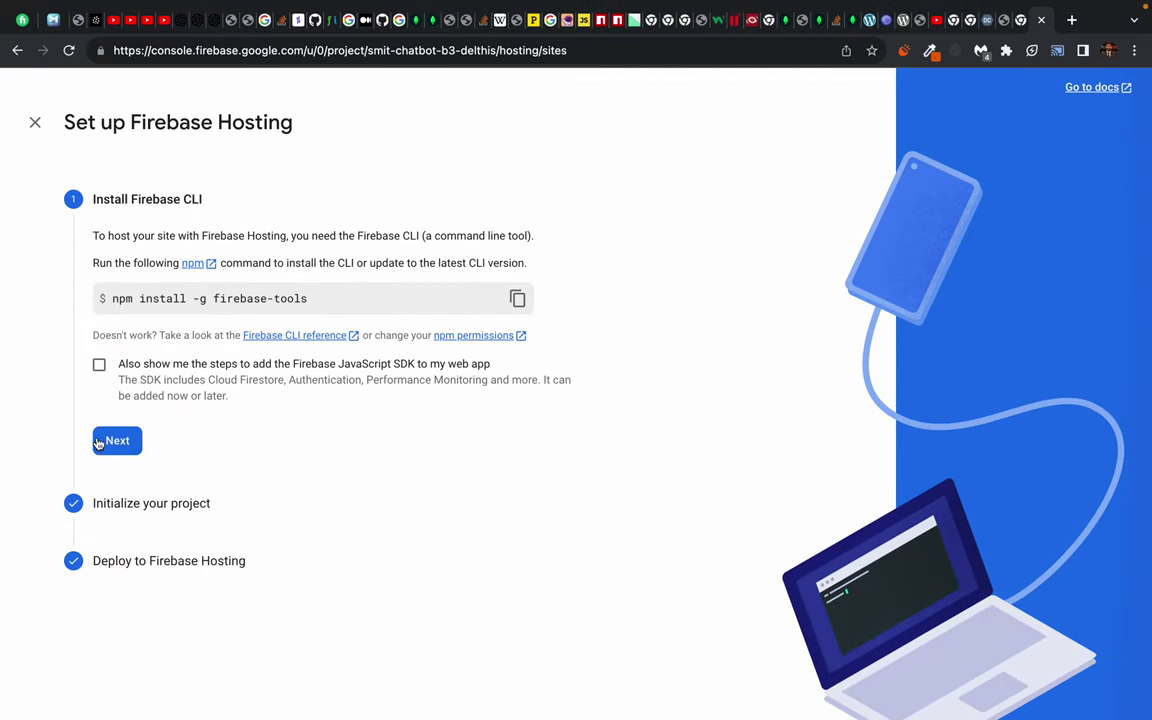
left_click(36, 124)
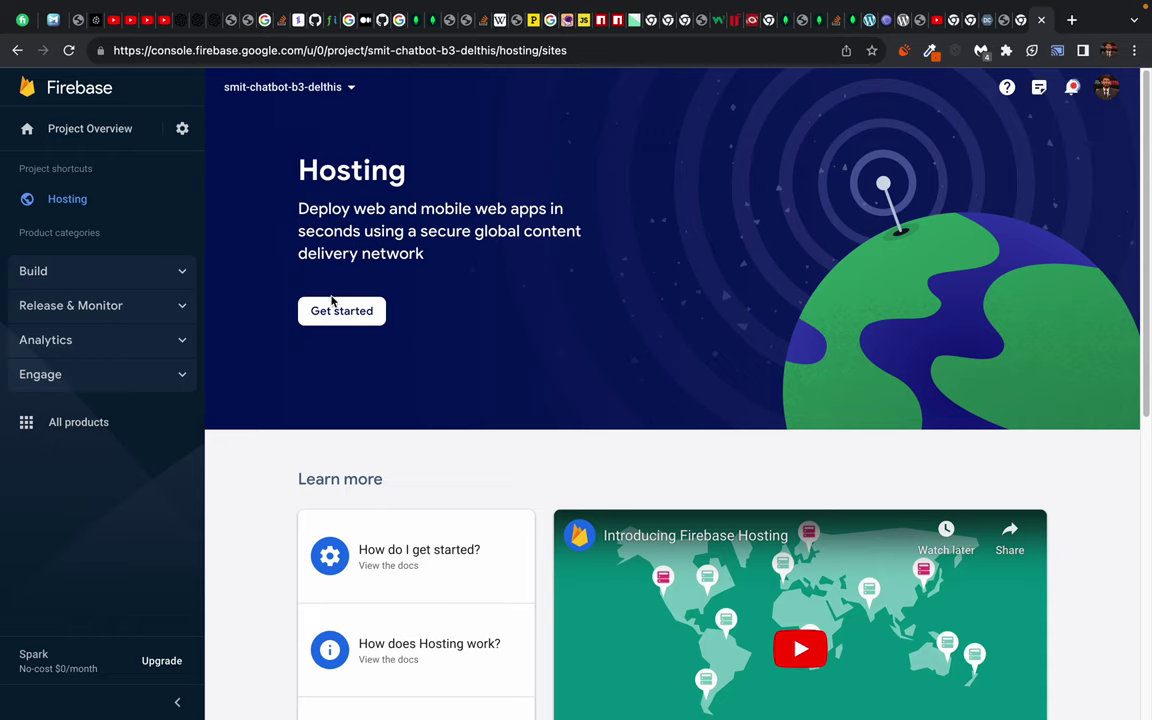
Step: Reload the project's Hosting page in the Firebase console to bring up the deployed site's dashboard
left_click(69, 51)
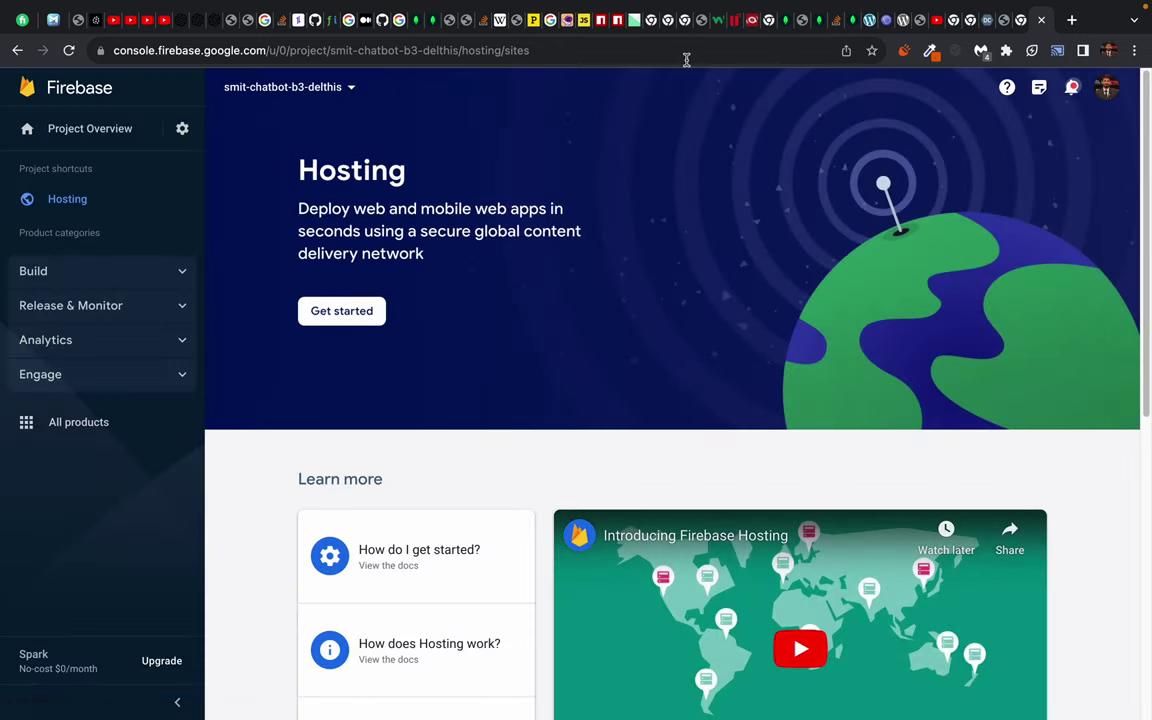
mouse_move(570, 8)
left_click(69, 50)
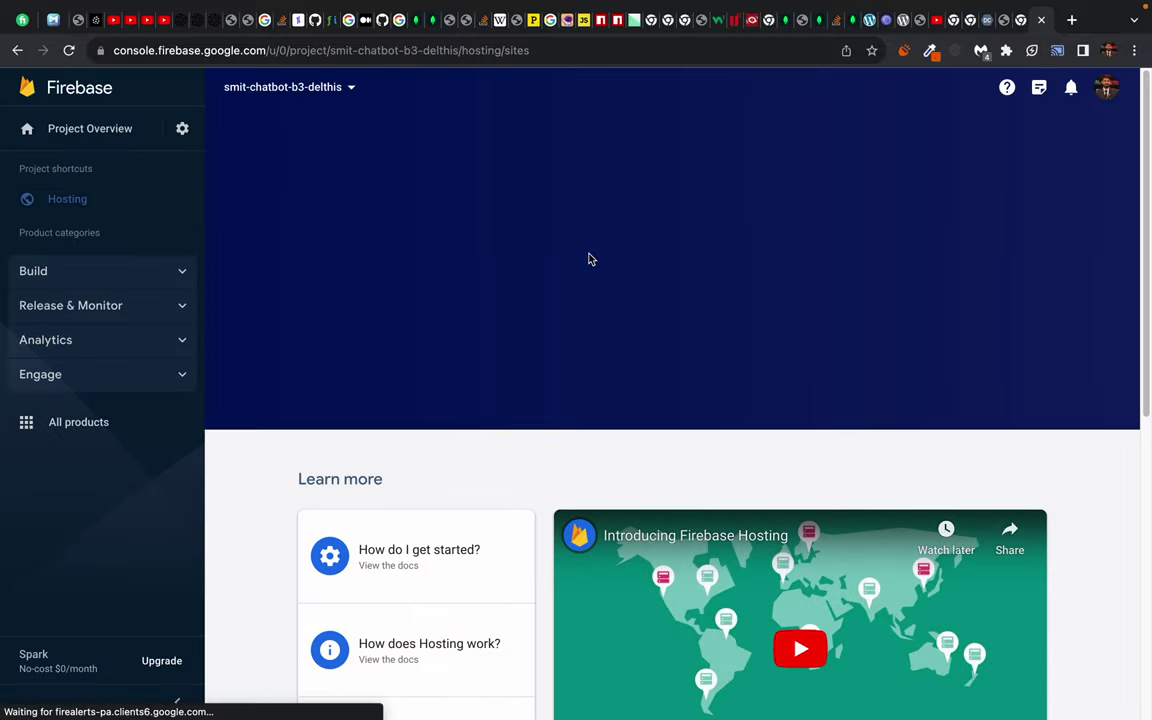
left_click_drag(311, 150, 450, 257)
left_click(455, 260)
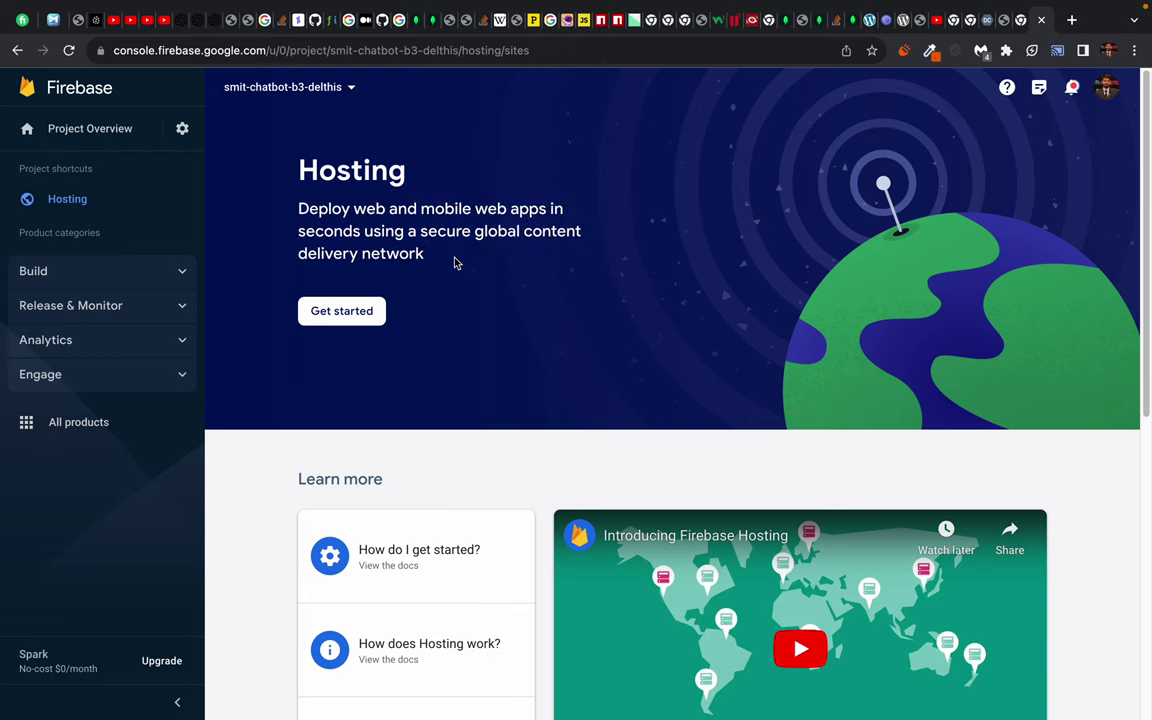
left_click(62, 203)
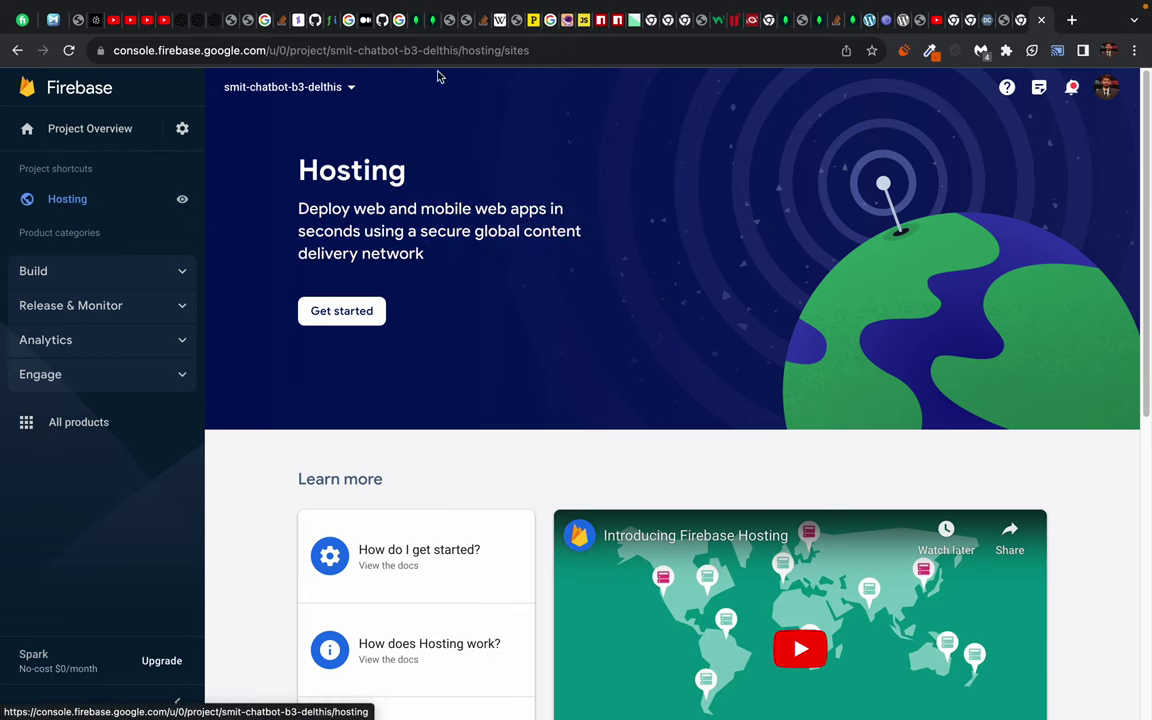
left_click(68, 54)
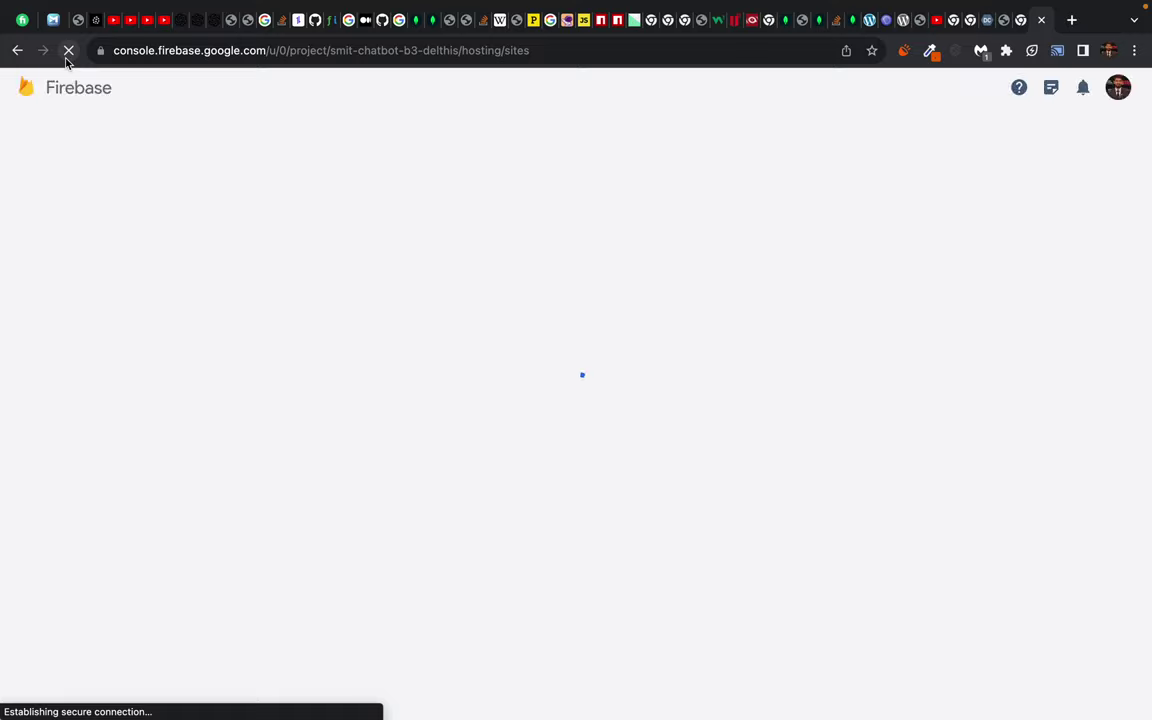
Step: Examine the project ID in the console address and the domains and release history on the Hosting dashboard
mouse_move(533, 7)
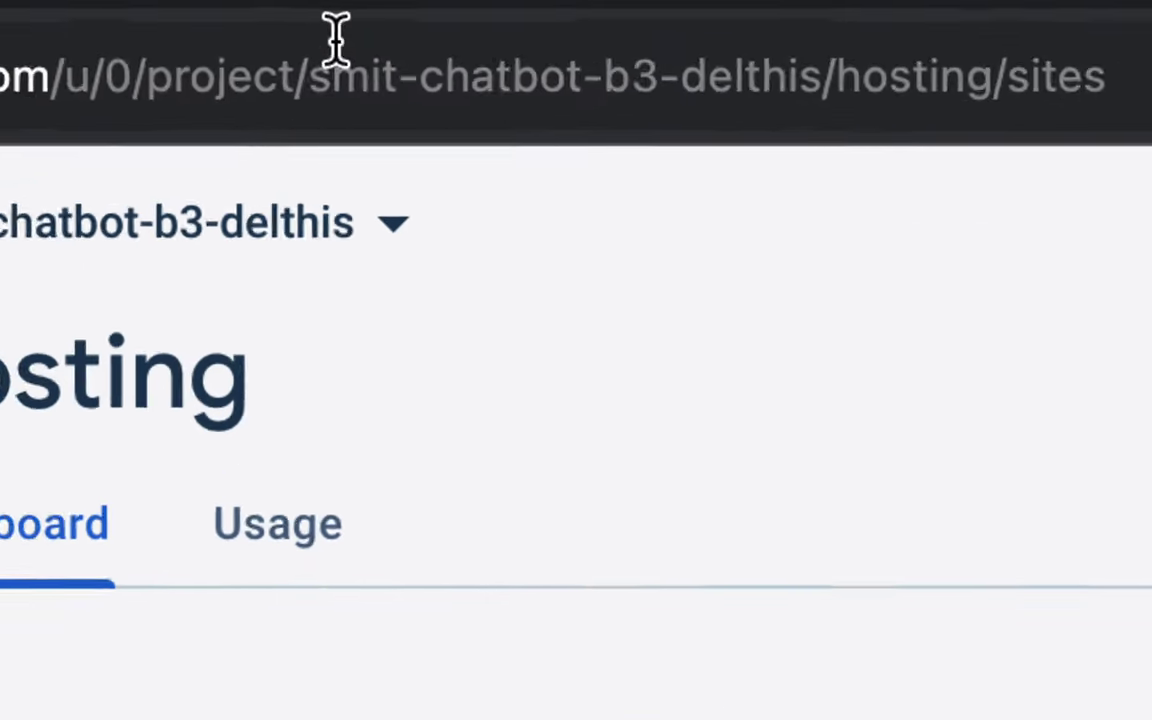
left_click_drag(309, 77, 828, 82)
left_click(828, 82)
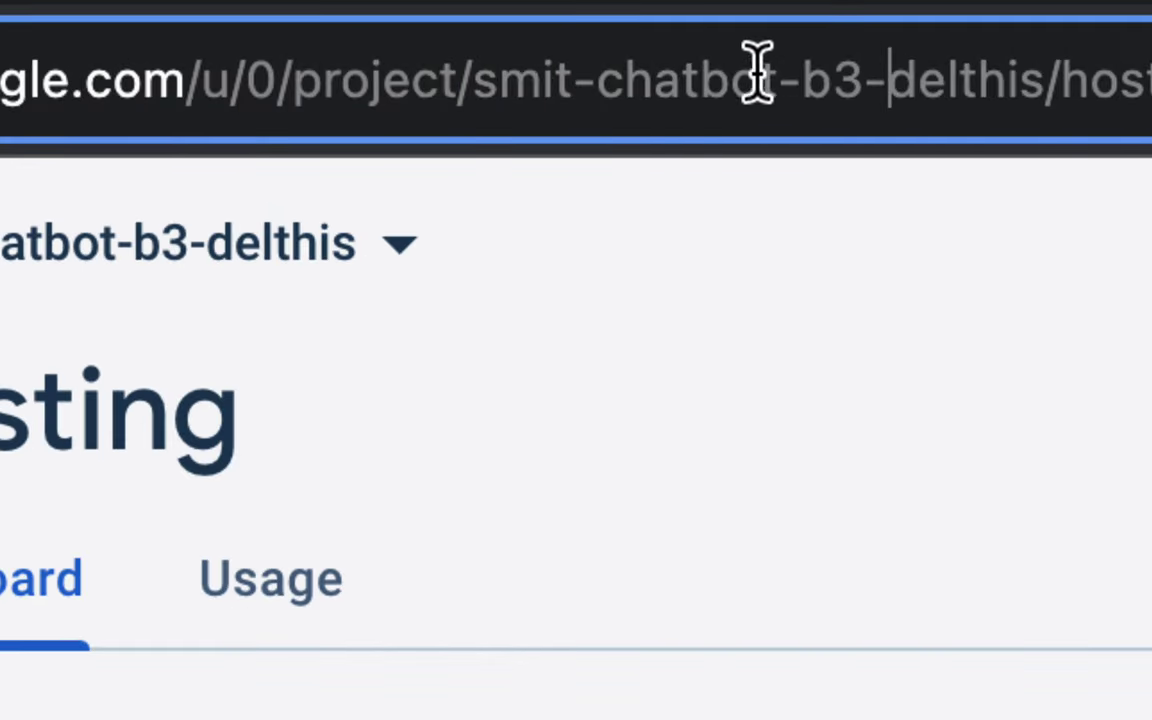
left_click_drag(244, 244, 560, 590)
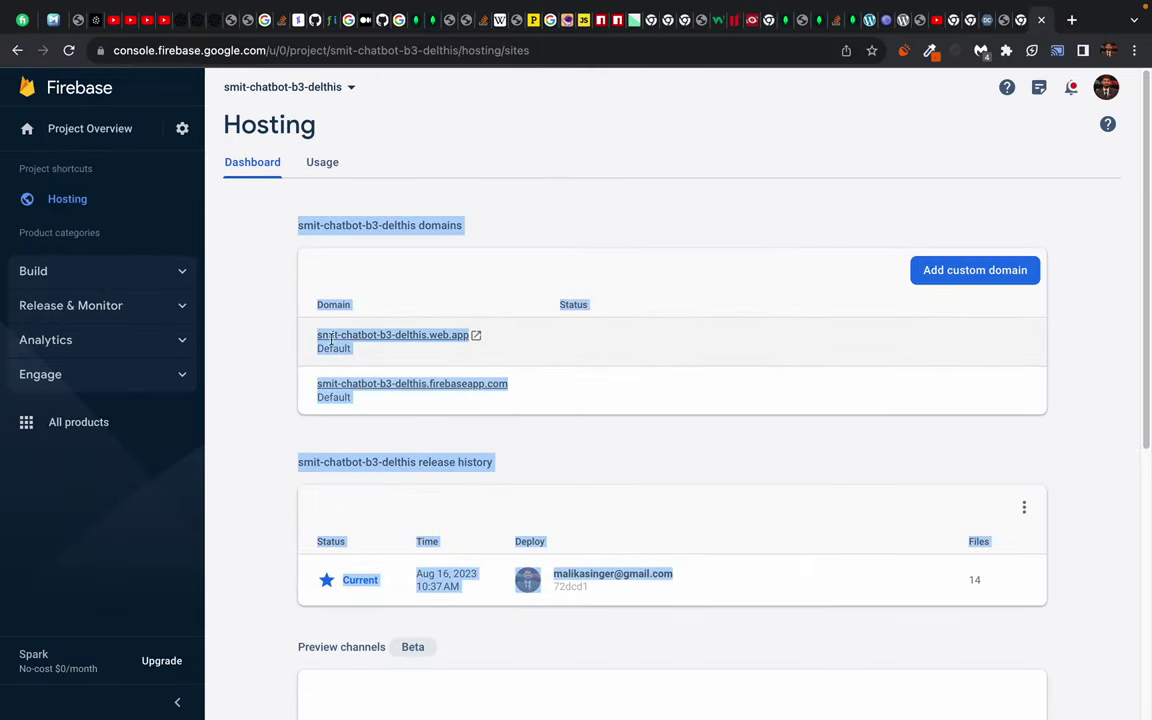
left_click(257, 303)
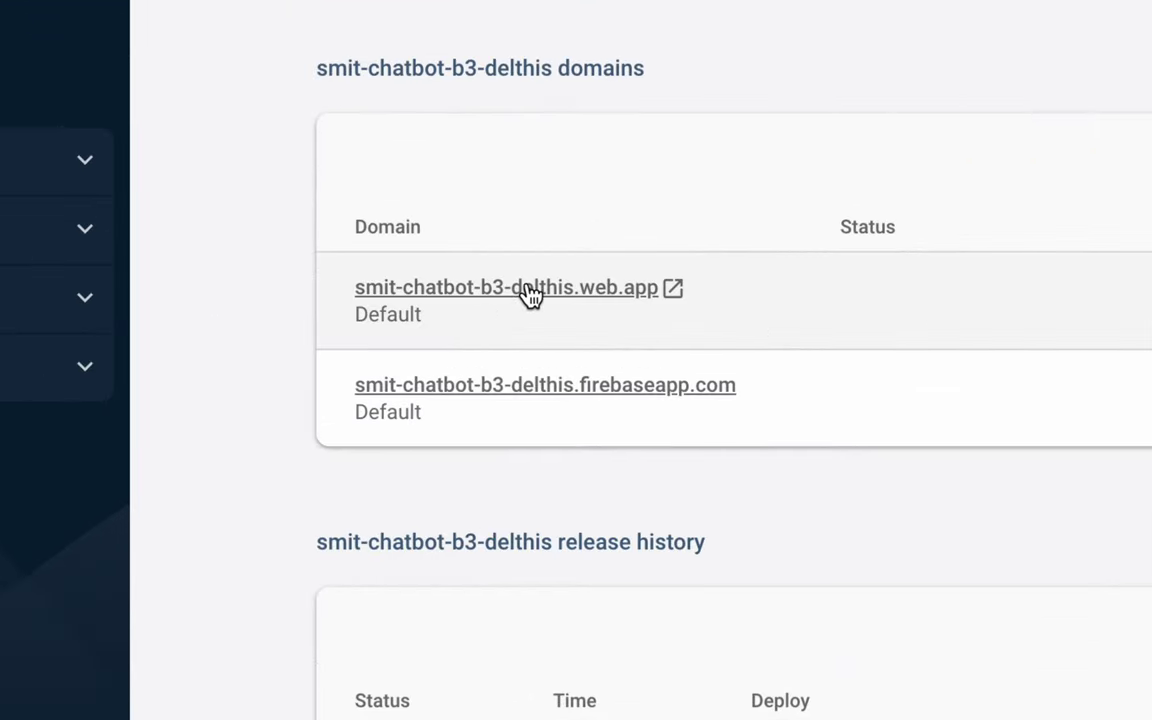
Step: Open smit-chatbot-b3-delthis.web.app from the Hosting domain list, check the live page and close it
left_click(530, 290)
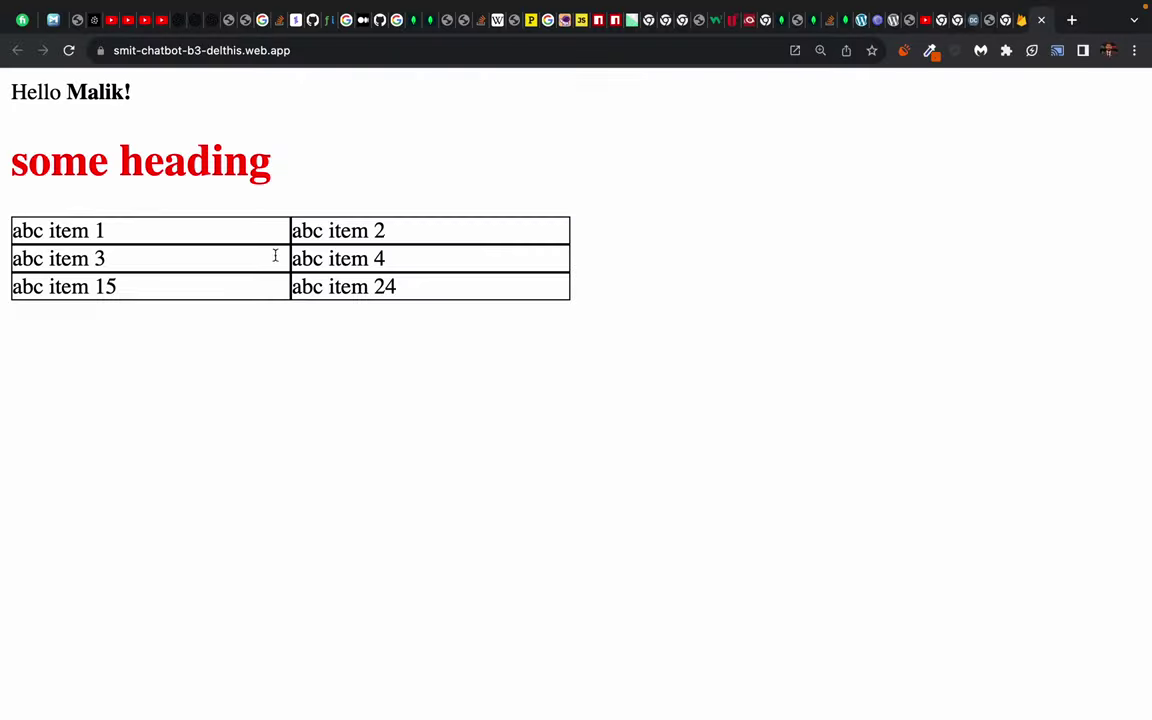
left_click_drag(62, 100, 393, 394)
left_click(393, 394)
key("super+w")
Step: Open the custom domain setup for the Hosting site, view its domain entry form and cancel it
scroll(279, 477, "down", 1)
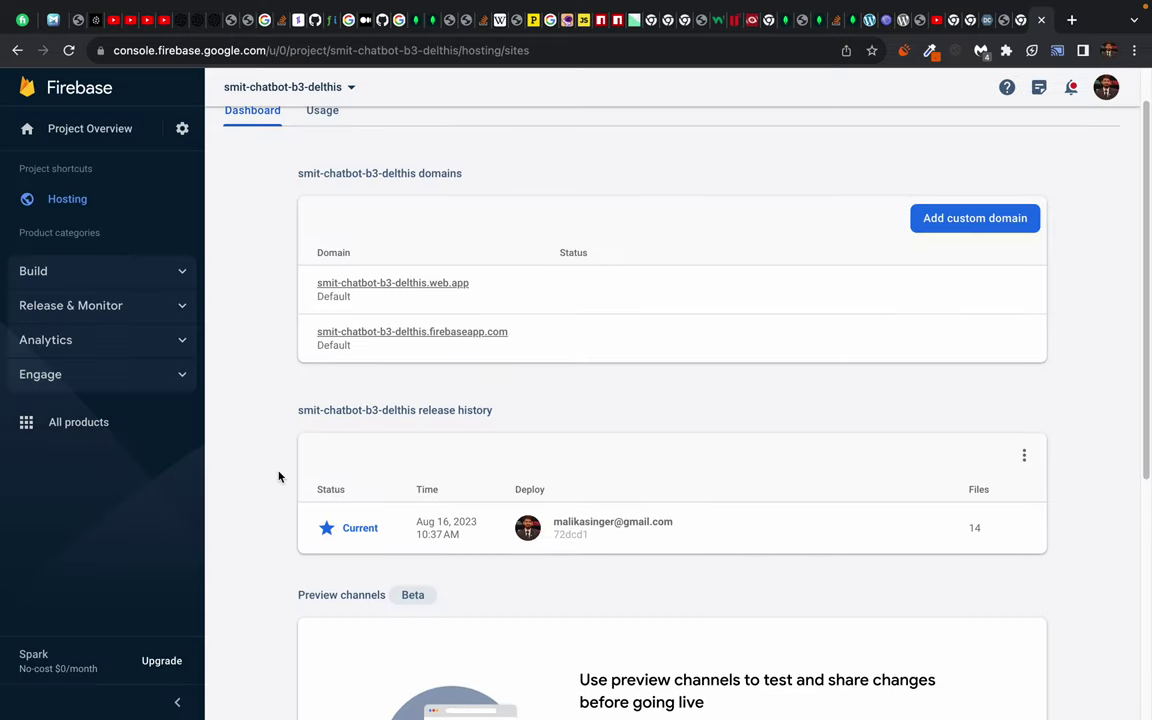
left_click(997, 226)
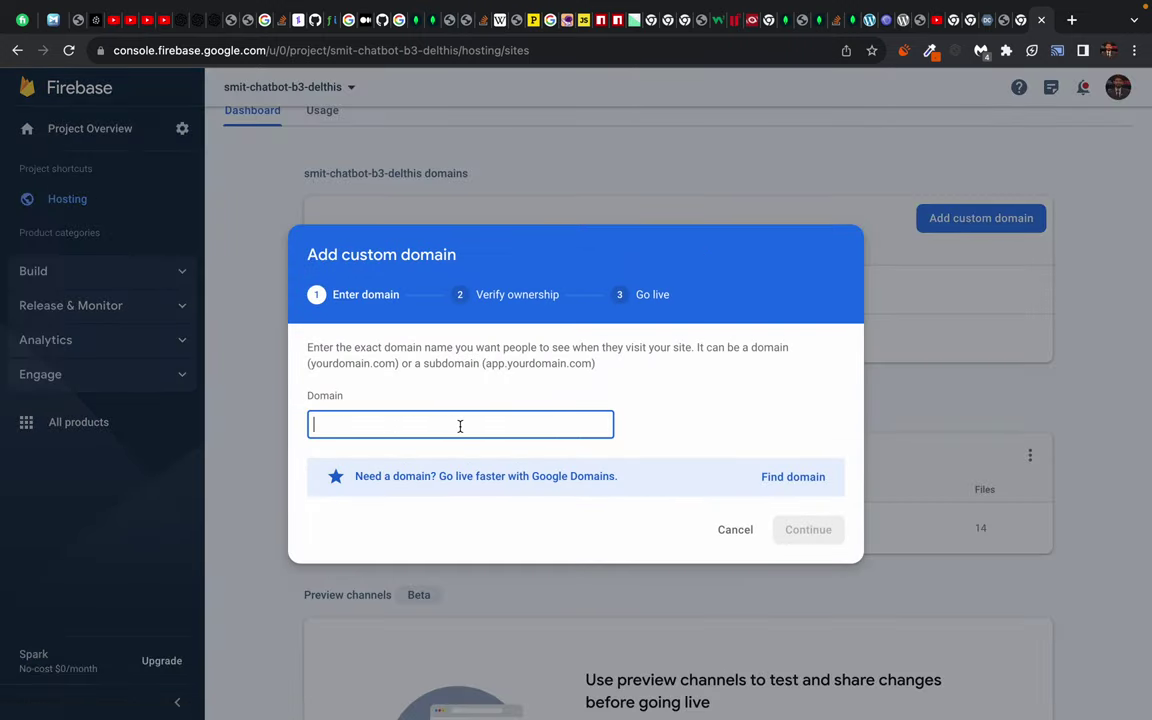
left_click(735, 388)
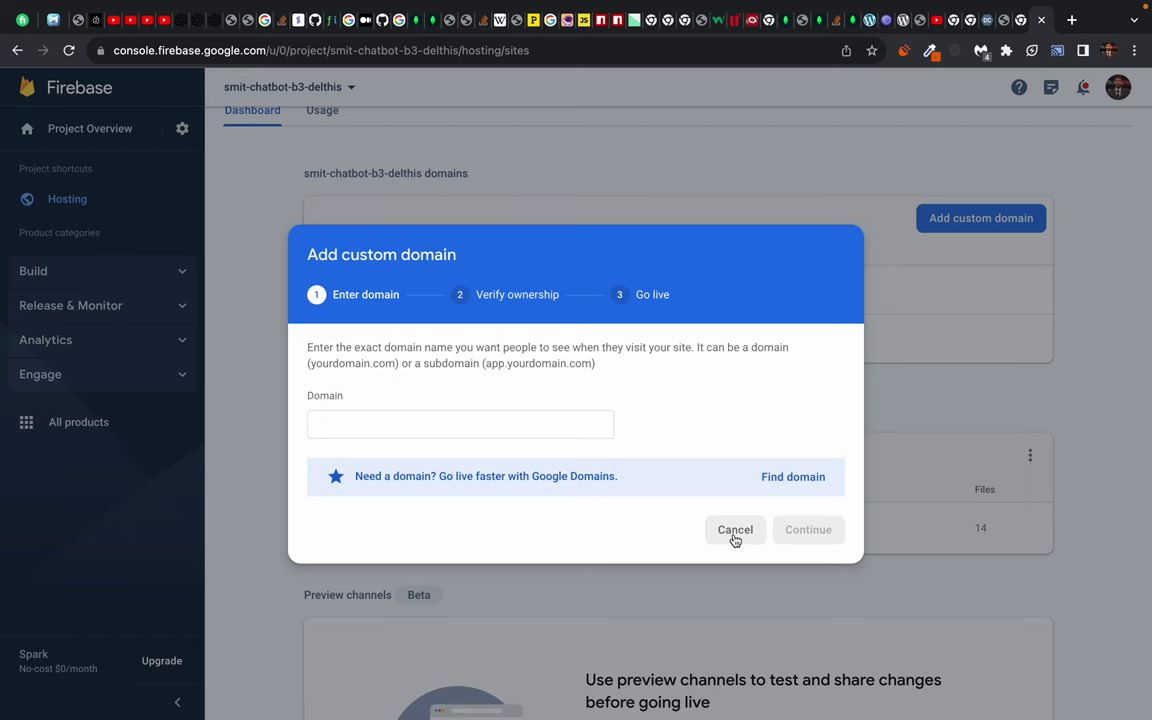
left_click(735, 531)
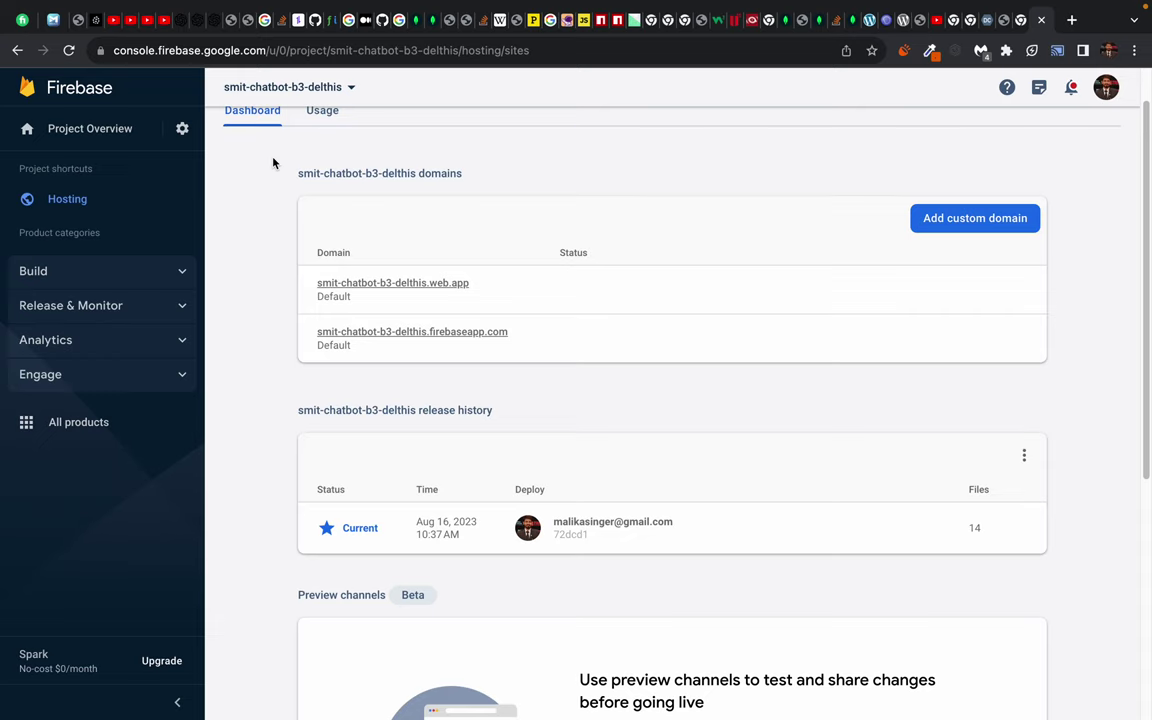
scroll(273, 163, "up", 2)
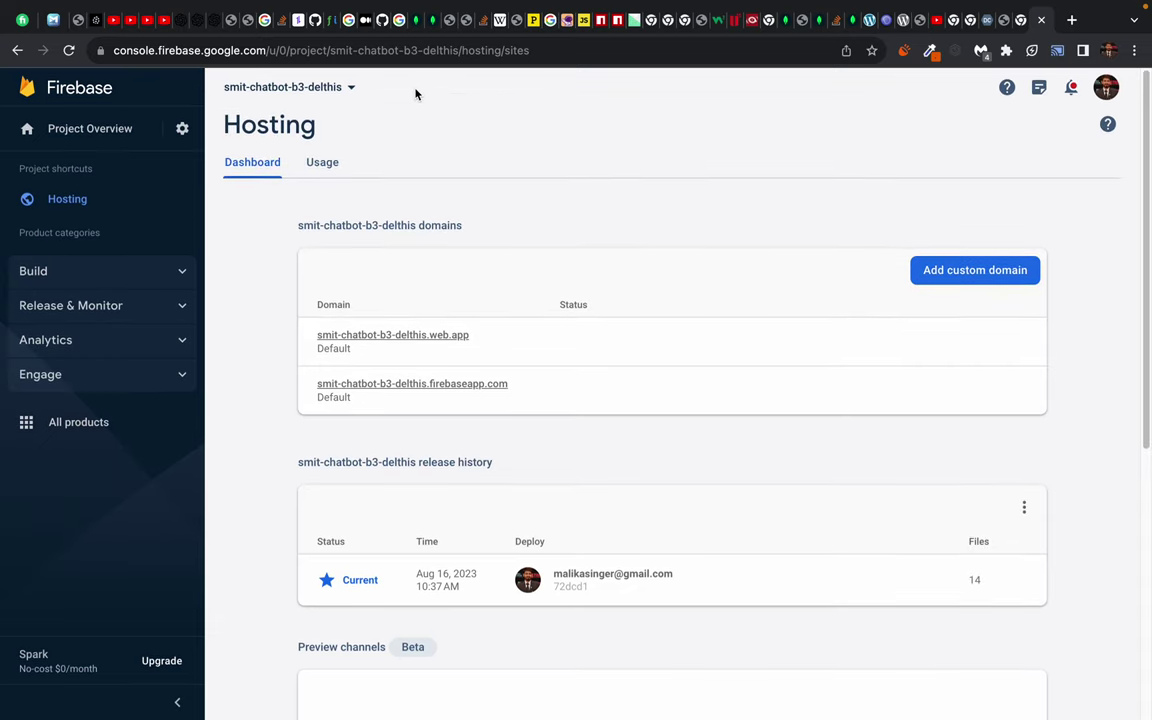
left_click_drag(417, 93, 1030, 441)
left_click(1084, 202)
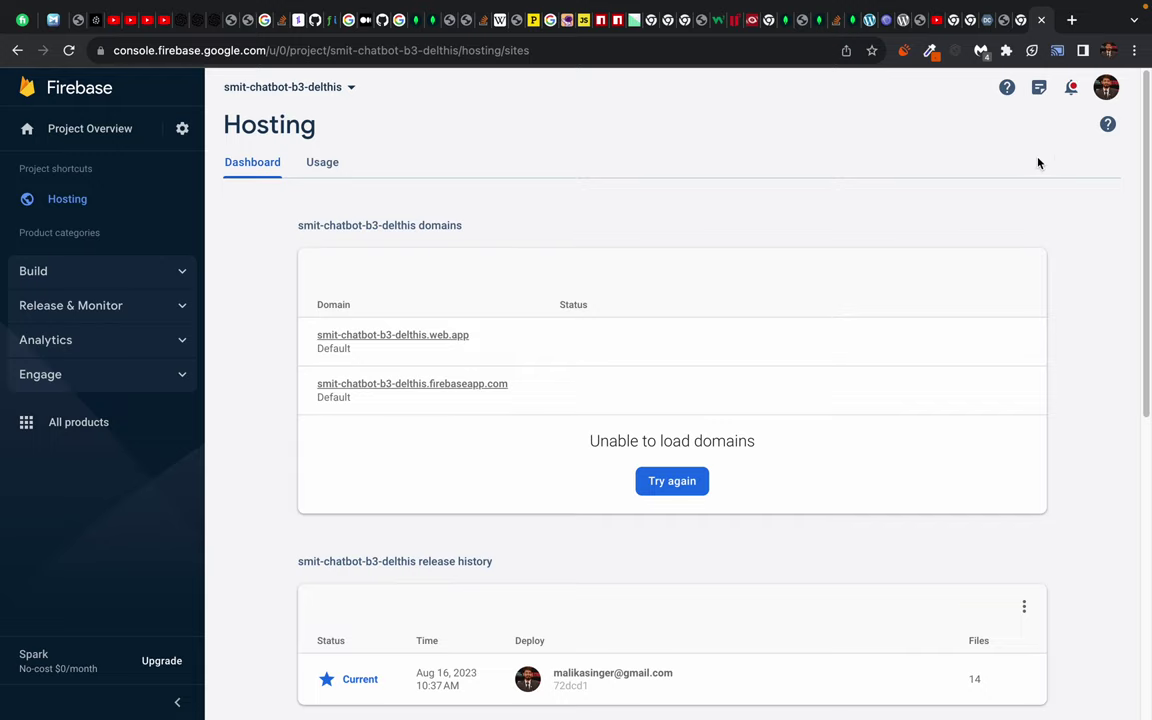
Step: Search Google for namecheap in a new tab and open the Namecheap website
left_click(1071, 20)
type("namecheap")
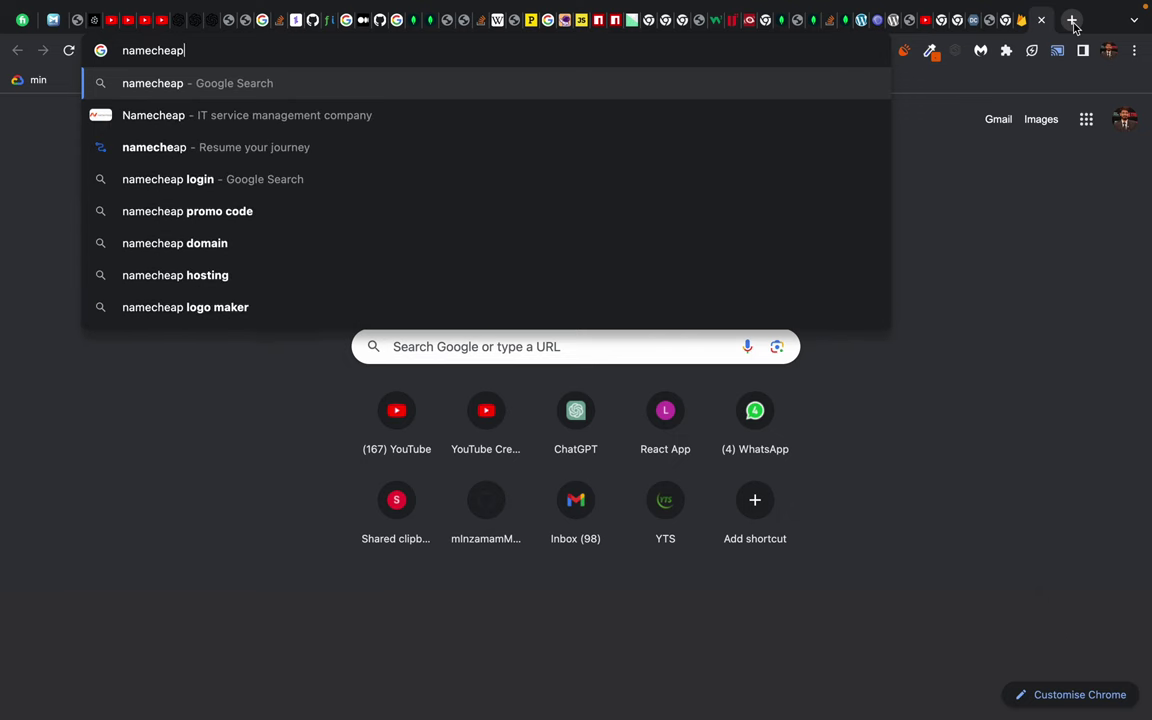
key("Return")
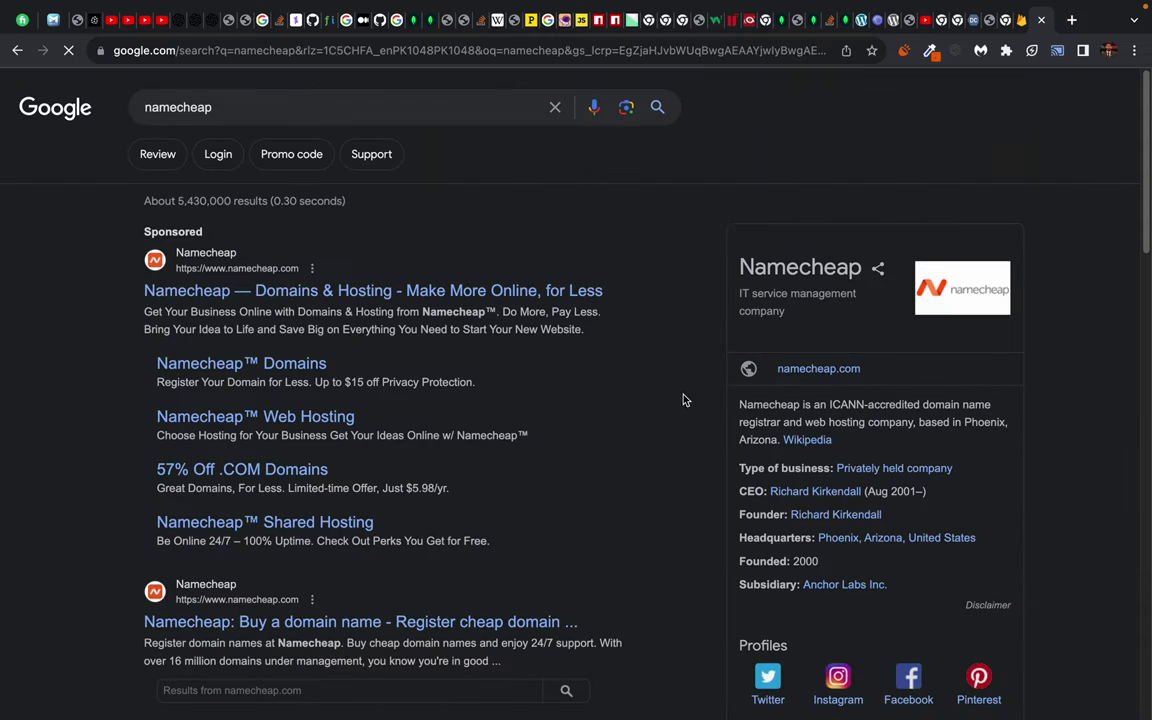
left_click(196, 272)
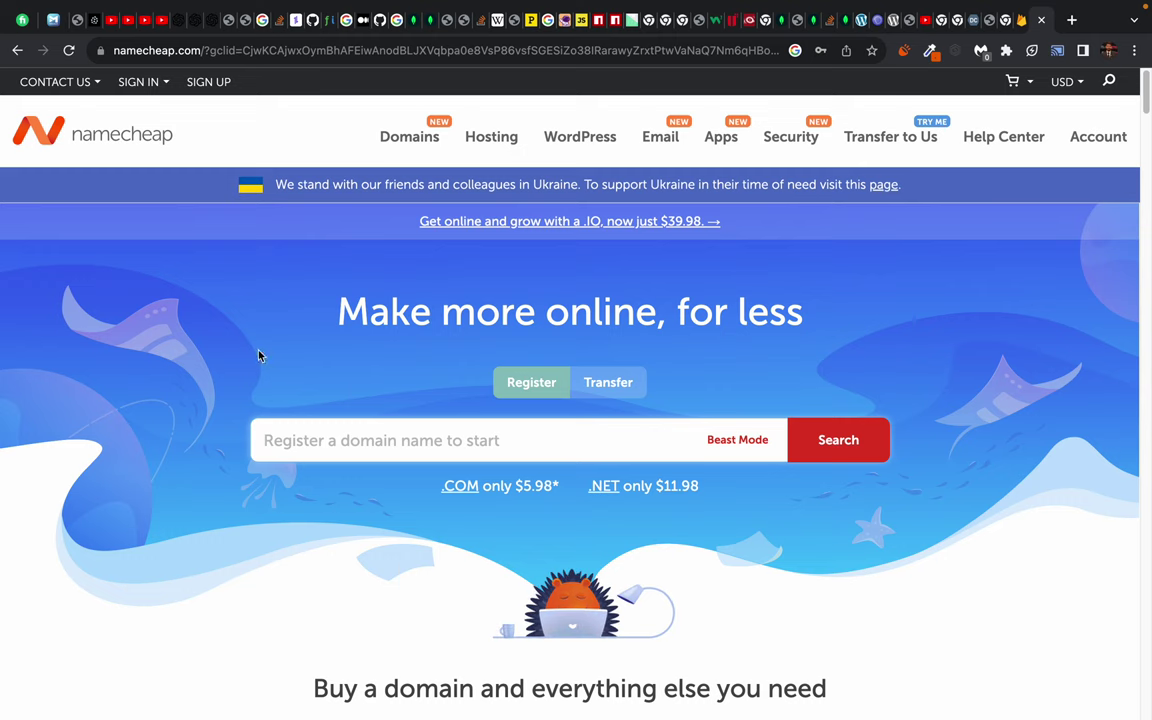
Step: Search Namecheap for domains based on a person's first name and check the .com result
scroll(240, 340, "down", 1)
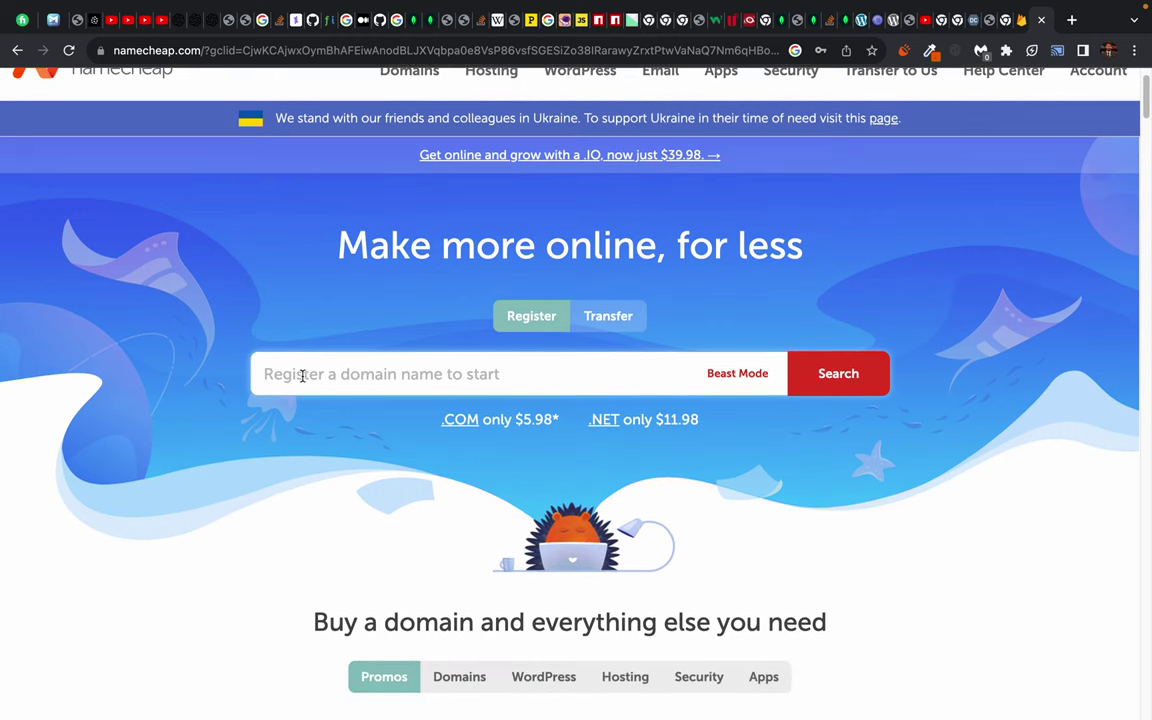
scroll(307, 375, "down", 1)
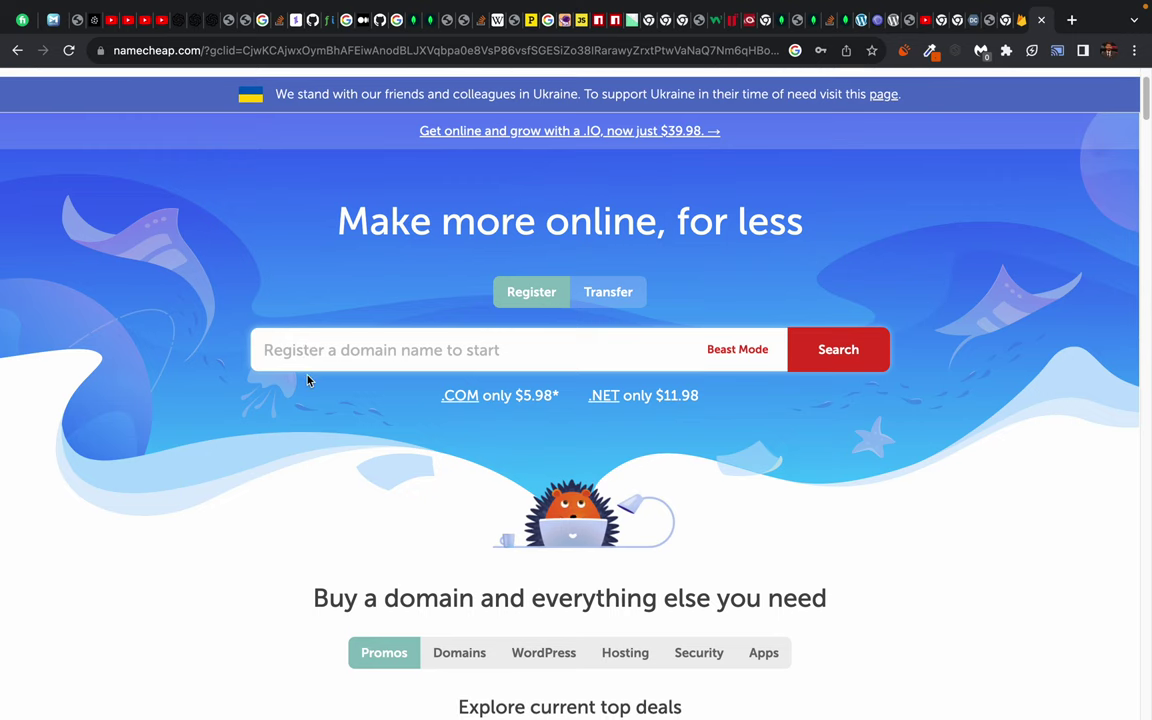
type("abdu")
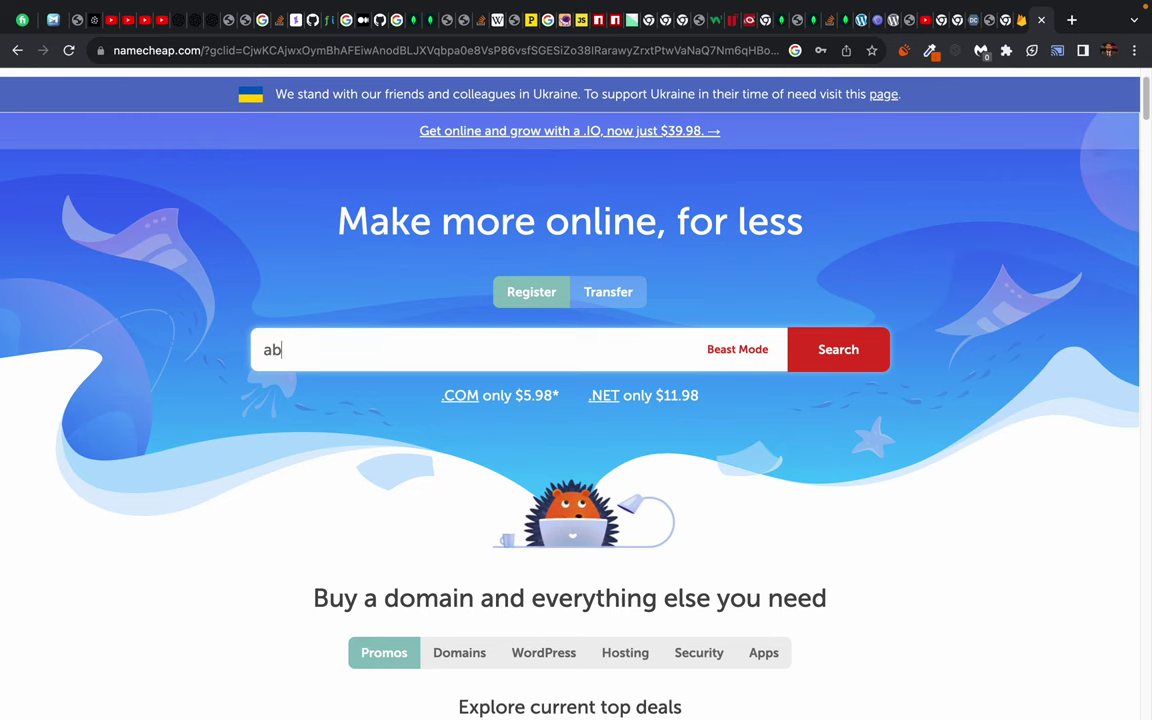
type("llah")
key("Return")
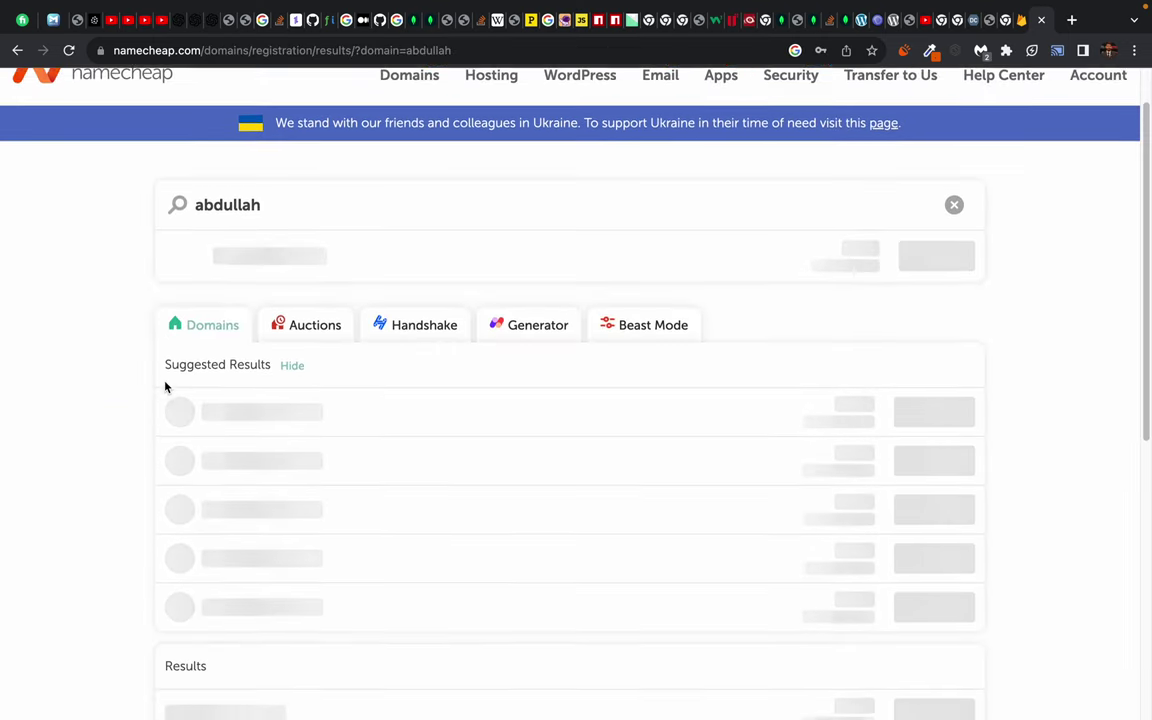
scroll(166, 387, "down", 2)
scroll(162, 362, "up", 1)
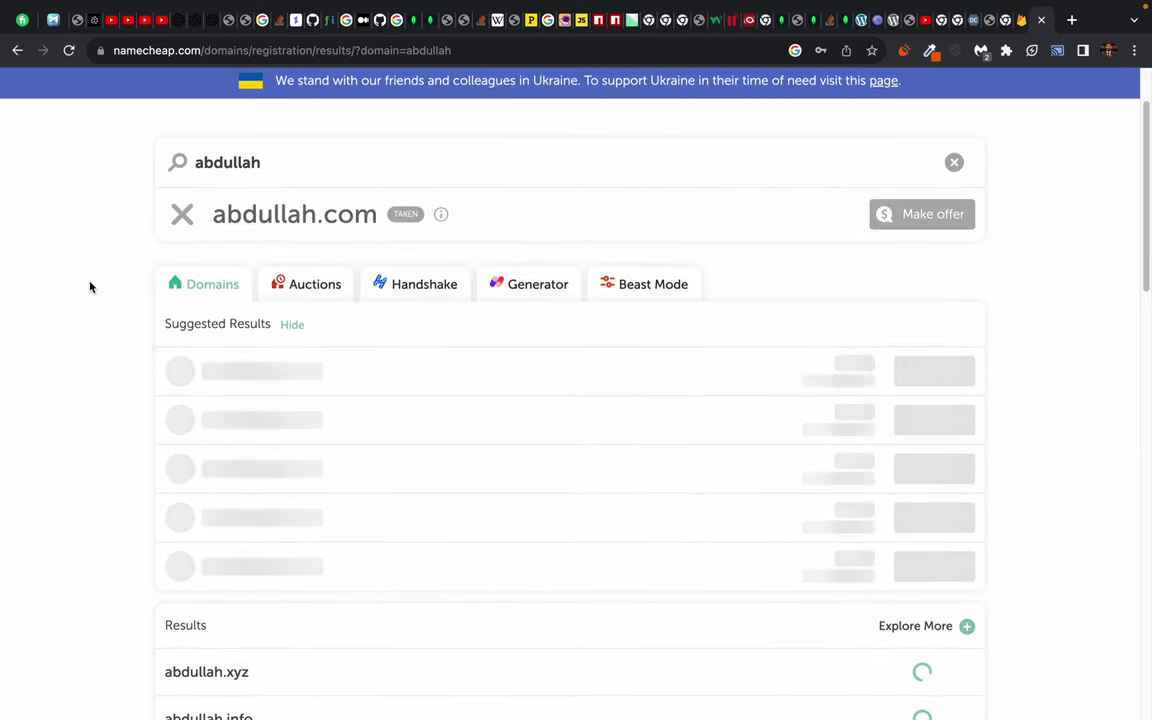
scroll(89, 287, "up", 1)
left_click_drag(227, 231, 343, 231)
left_click(343, 231)
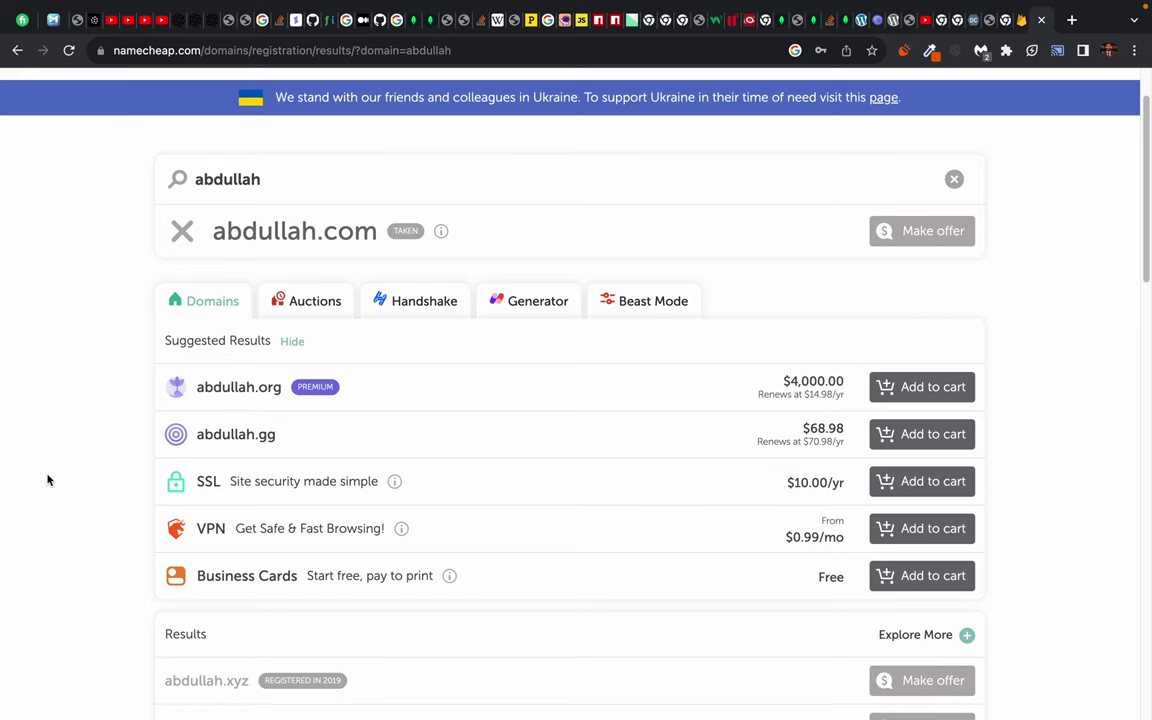
Step: Examine the availability and prices of the suggested domains and other extensions for the searched first name
scroll(46, 478, "down", 1)
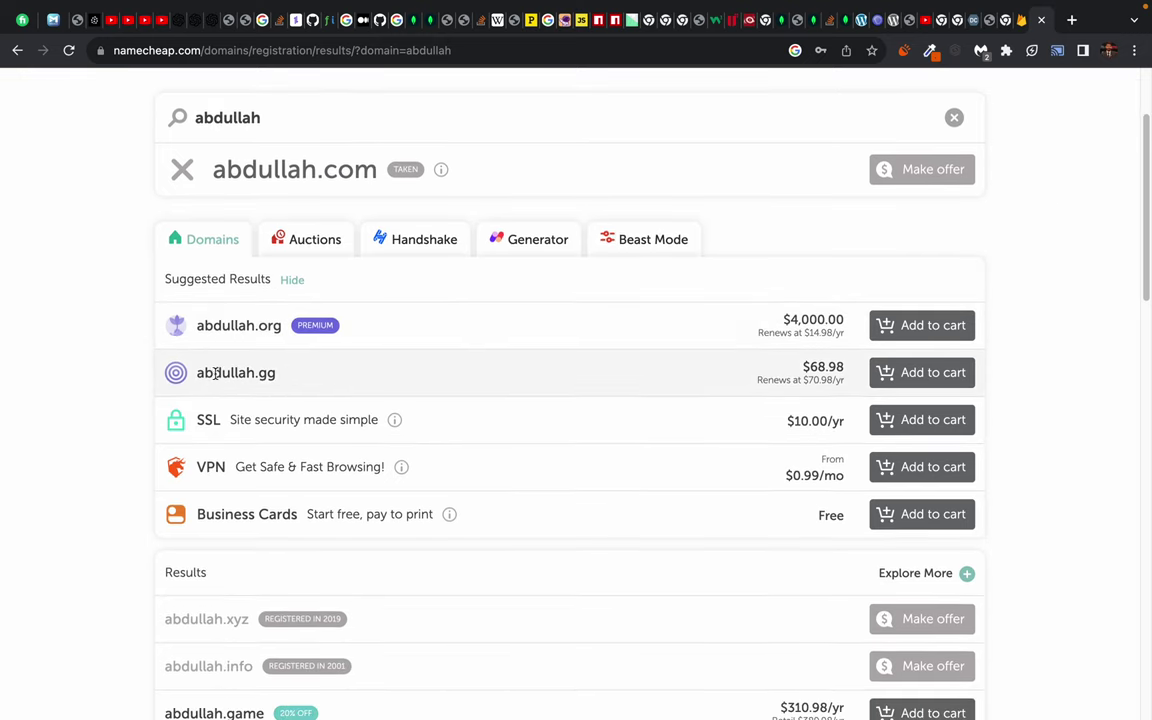
scroll(529, 506, "down", 1)
scroll(529, 506, "up", 1)
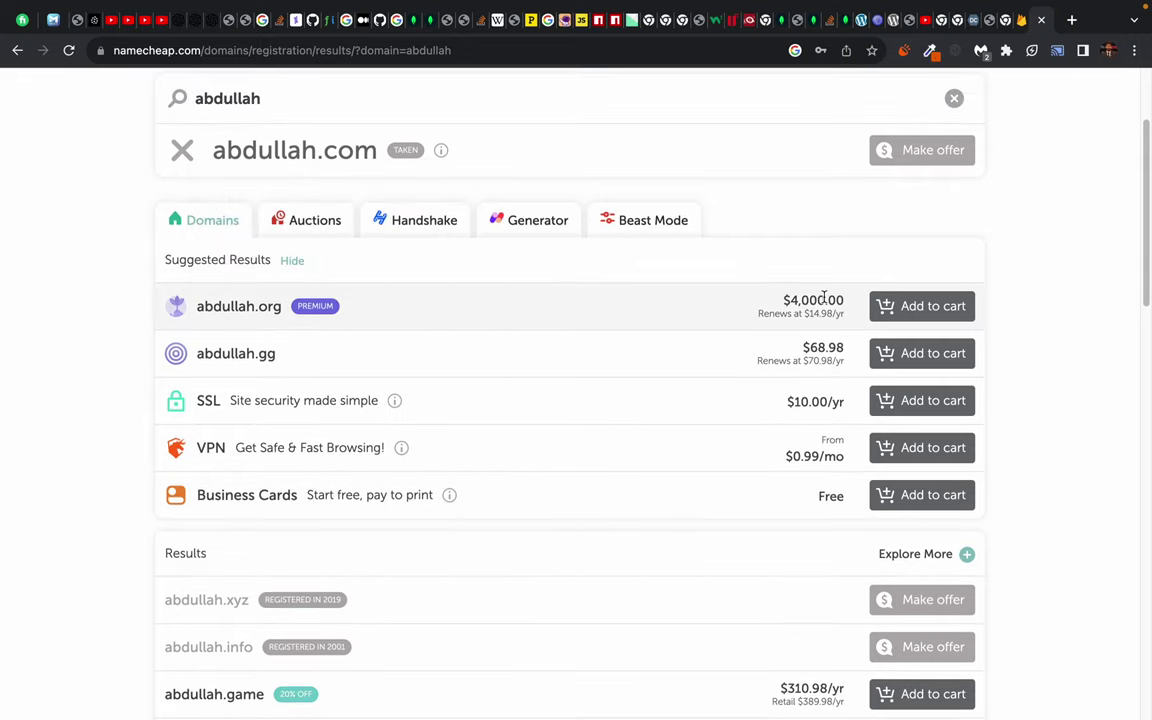
scroll(1080, 350, "down", 1)
scroll(1067, 377, "down", 2)
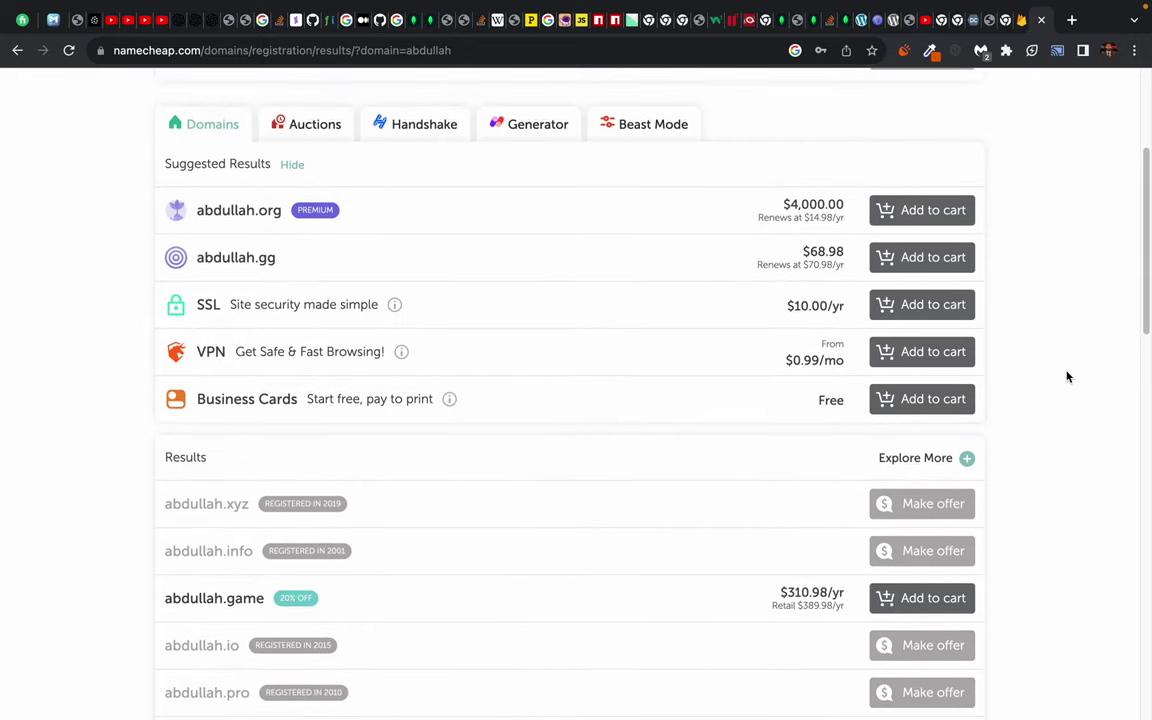
scroll(239, 476, "down", 4)
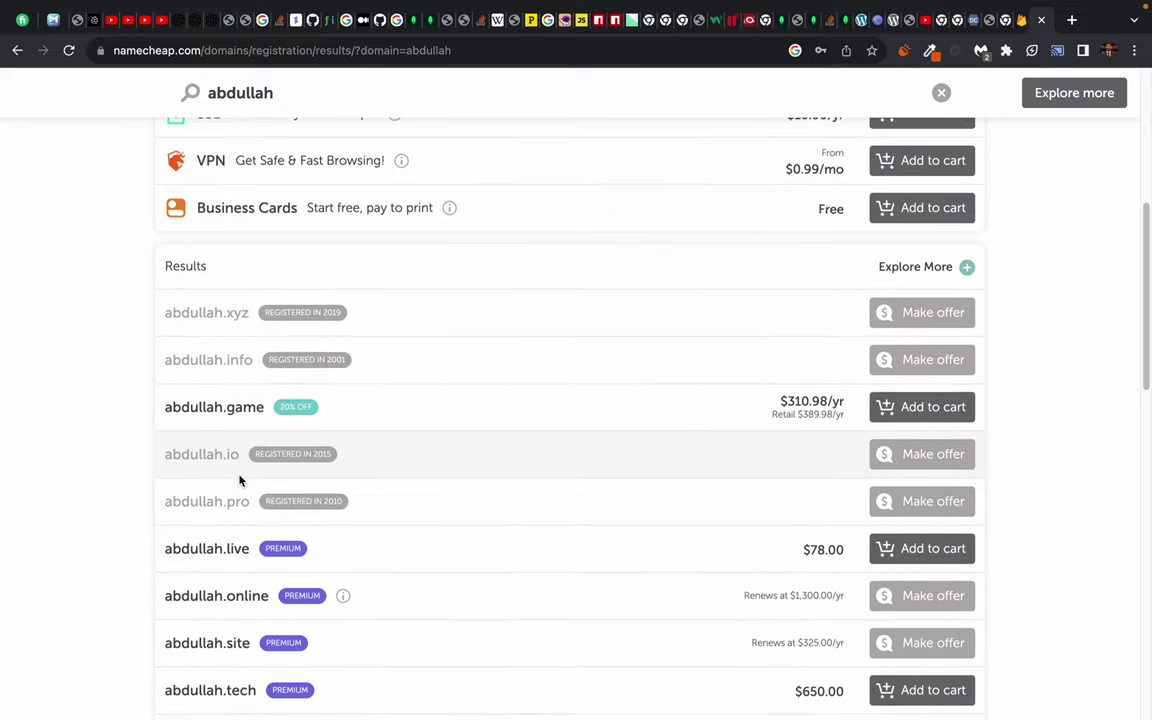
scroll(239, 481, "down", 7)
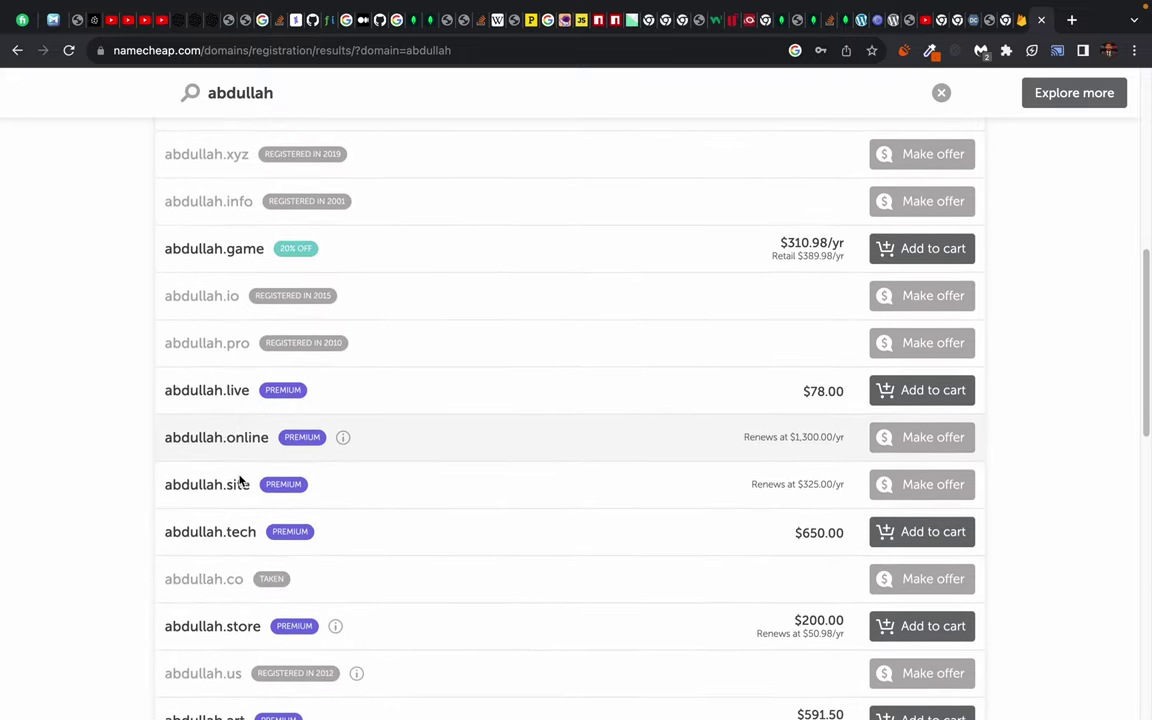
scroll(239, 481, "down", 7)
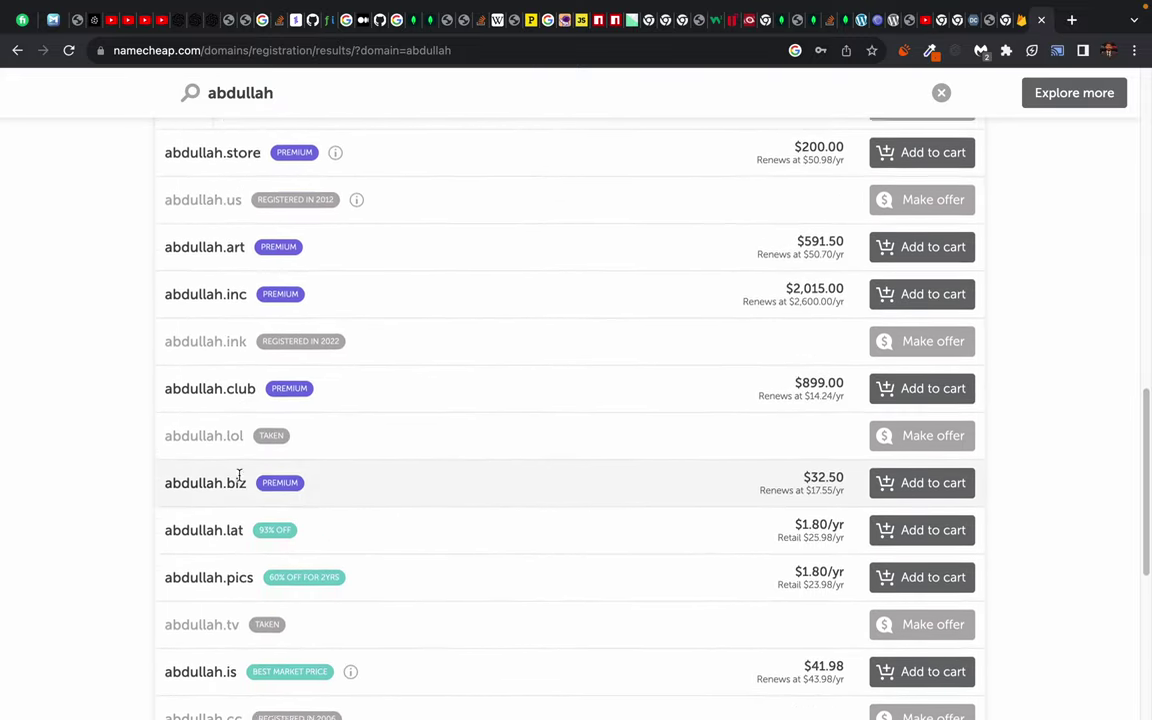
scroll(239, 481, "down", 1)
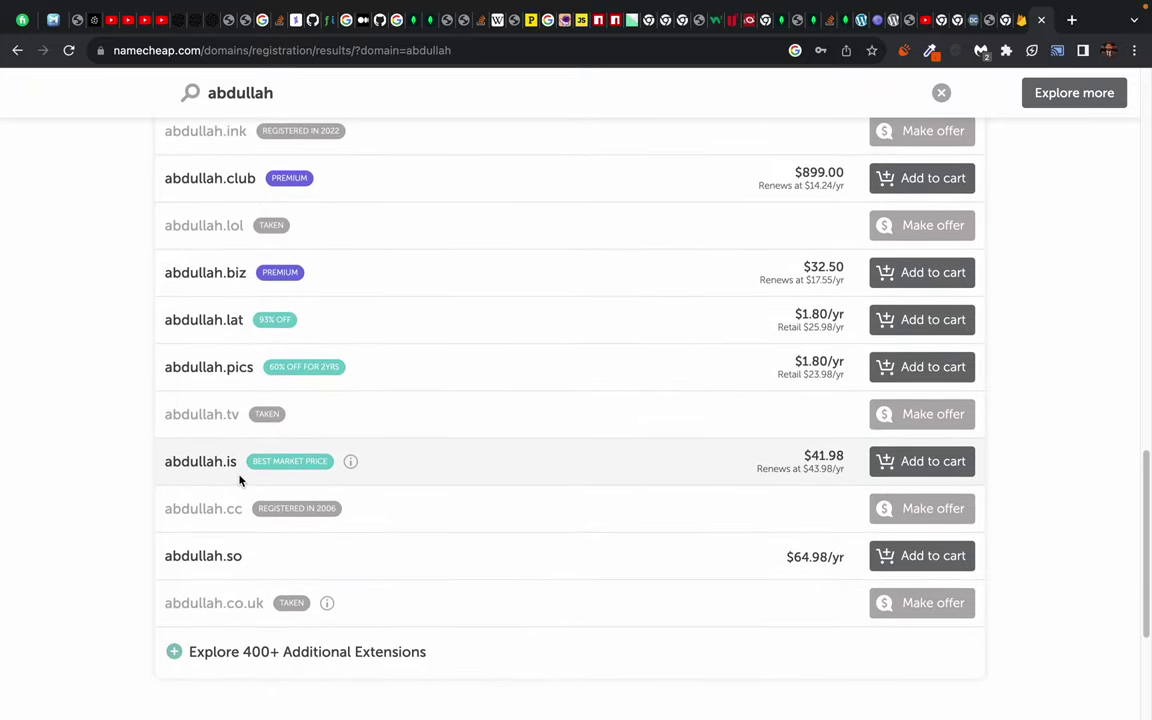
left_click_drag(198, 369, 253, 369)
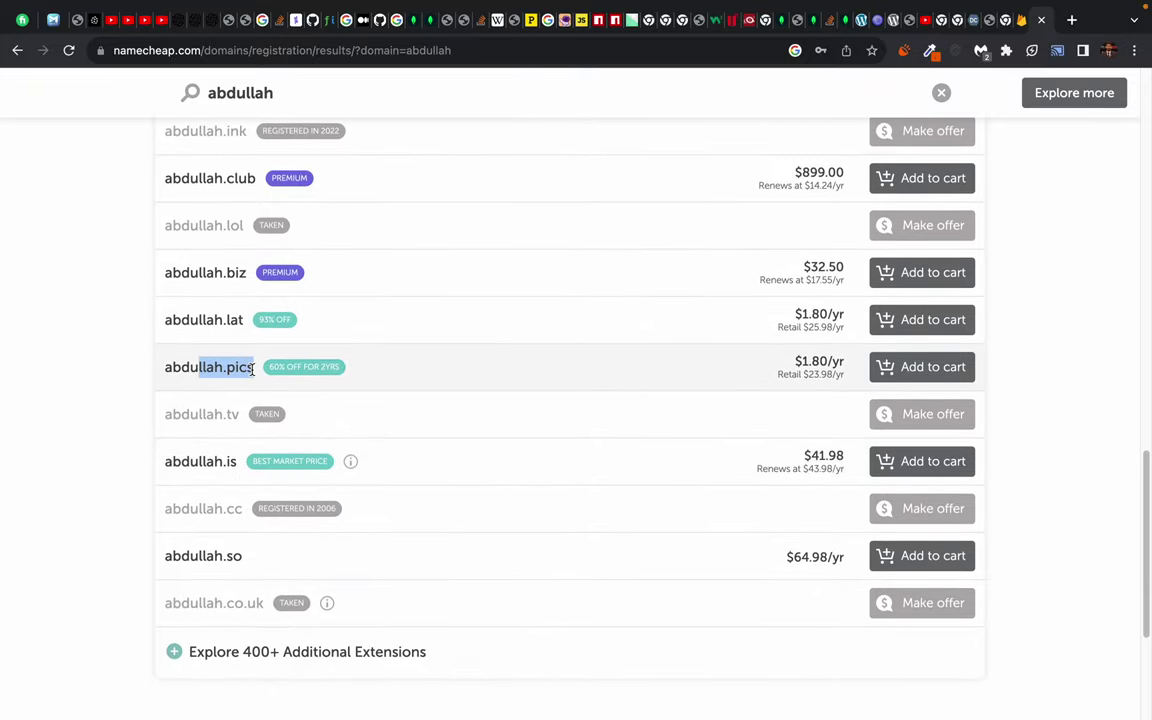
left_click(391, 489)
scroll(411, 565, "down", 2)
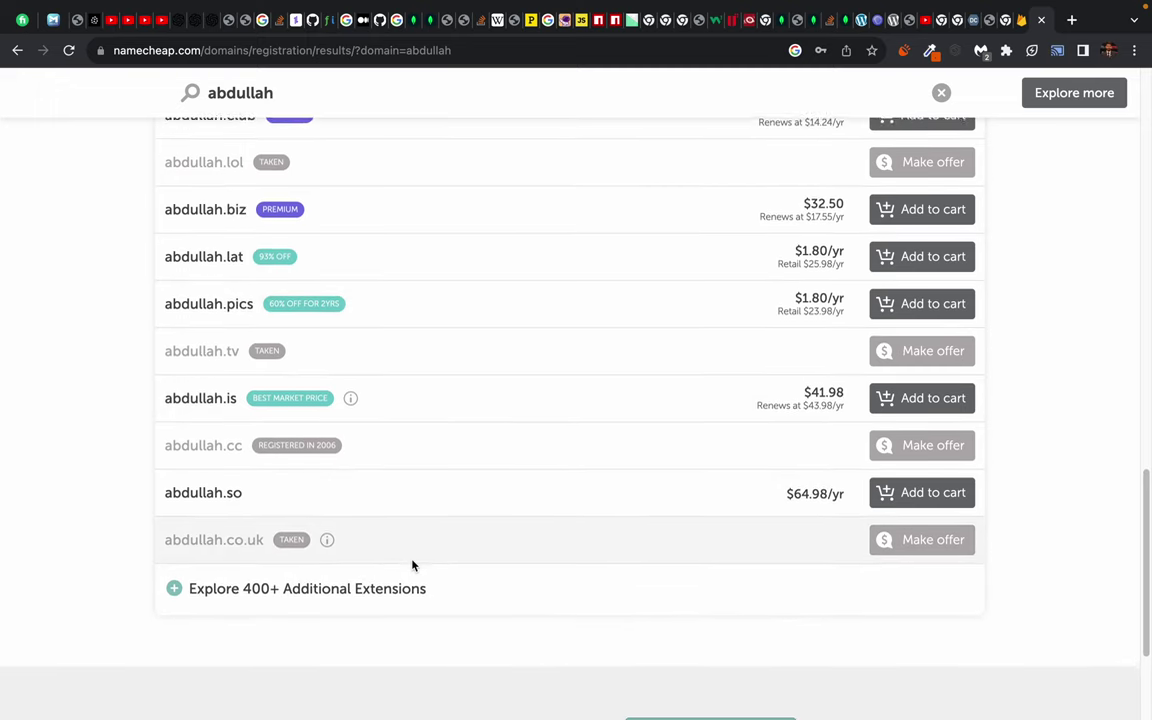
Step: Replace the domain search with developer and review the prices and availability across its extensions
left_click(240, 92)
double_click(240, 266)
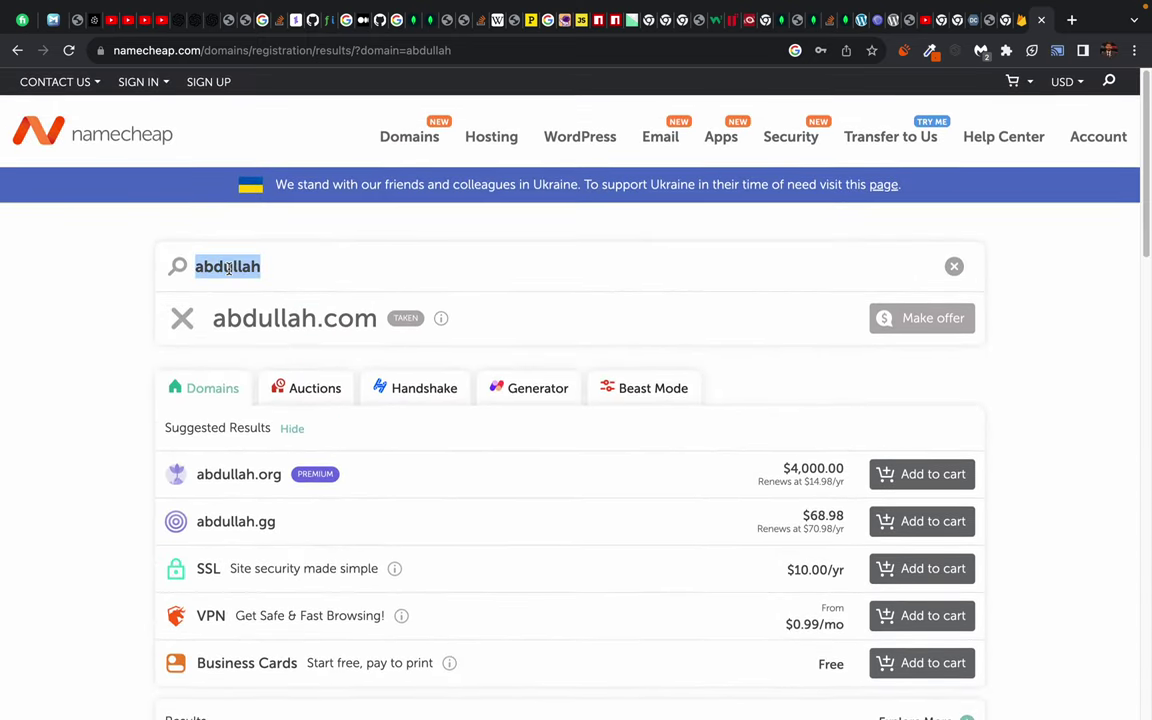
key("BackSpace")
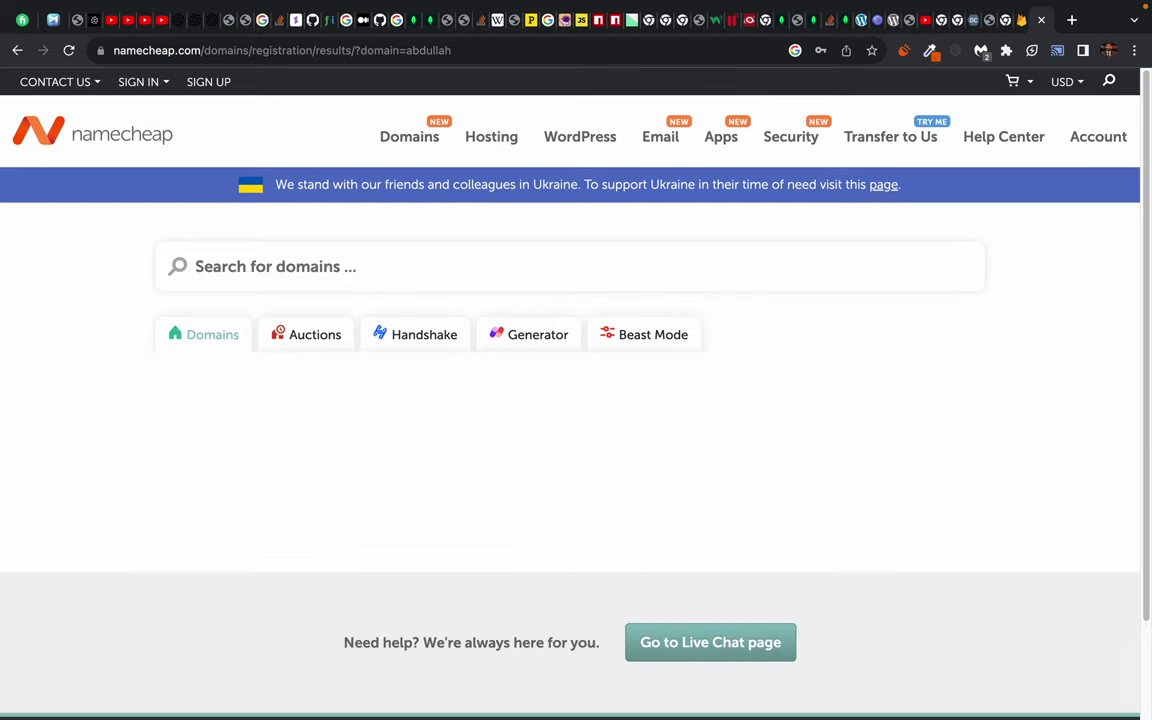
type("developer")
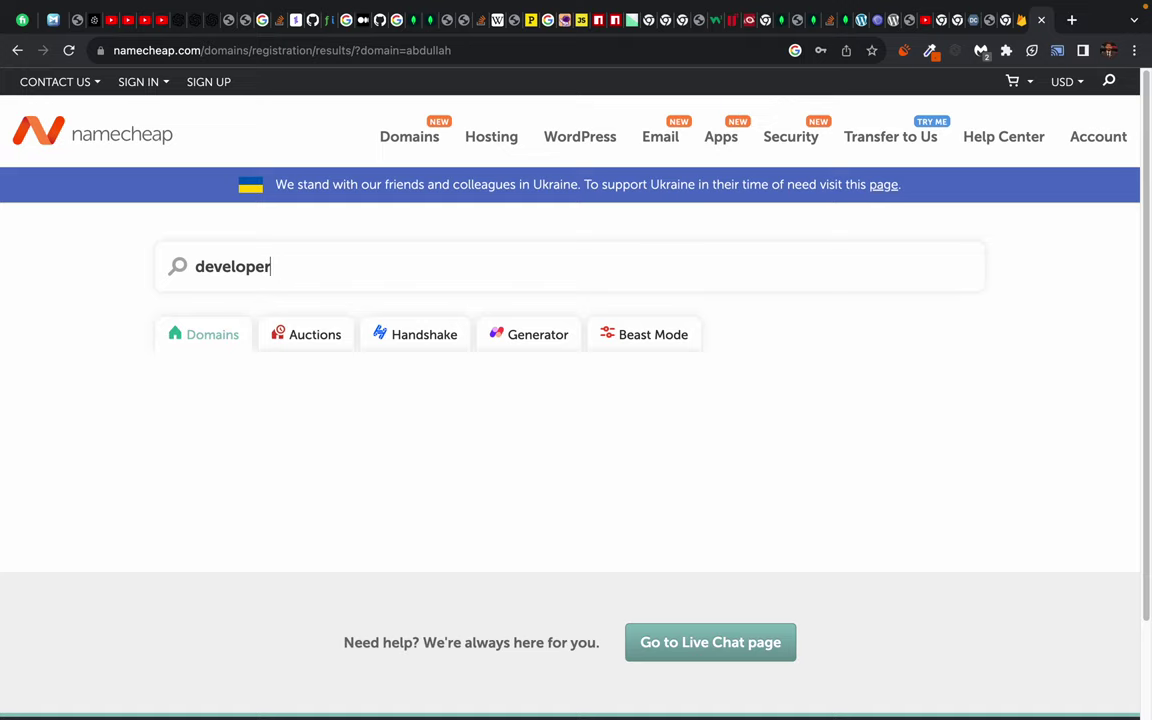
scroll(59, 494, "down", 1)
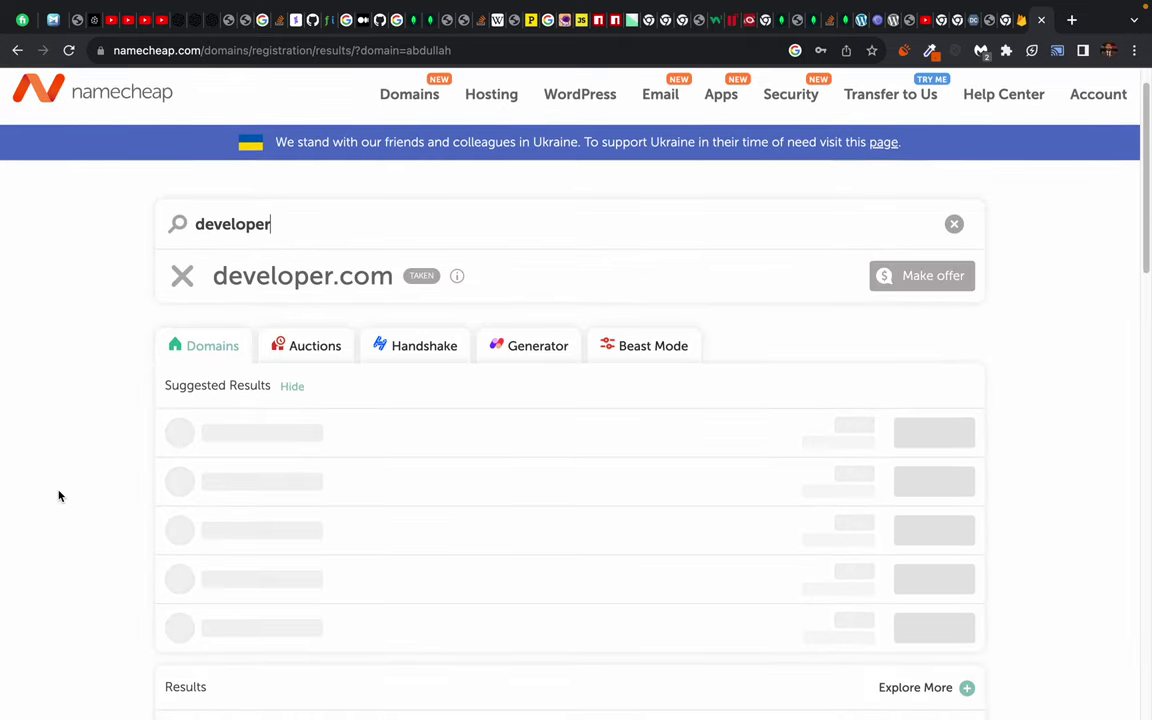
scroll(59, 494, "down", 3)
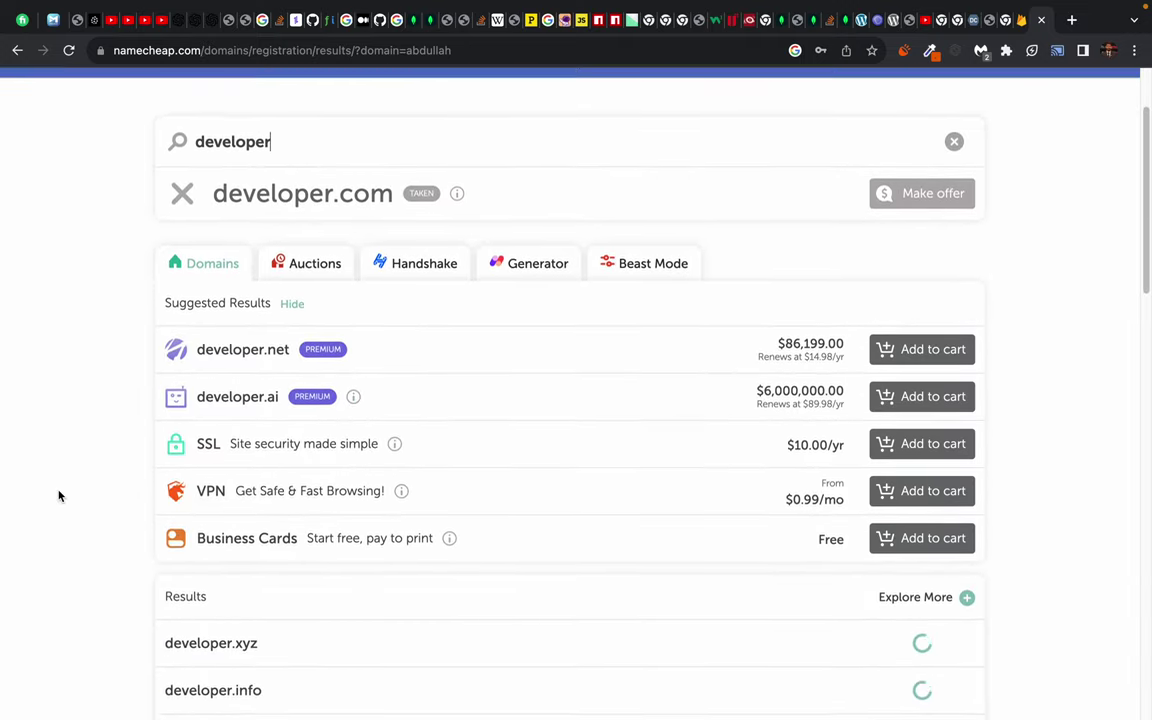
scroll(59, 494, "down", 6)
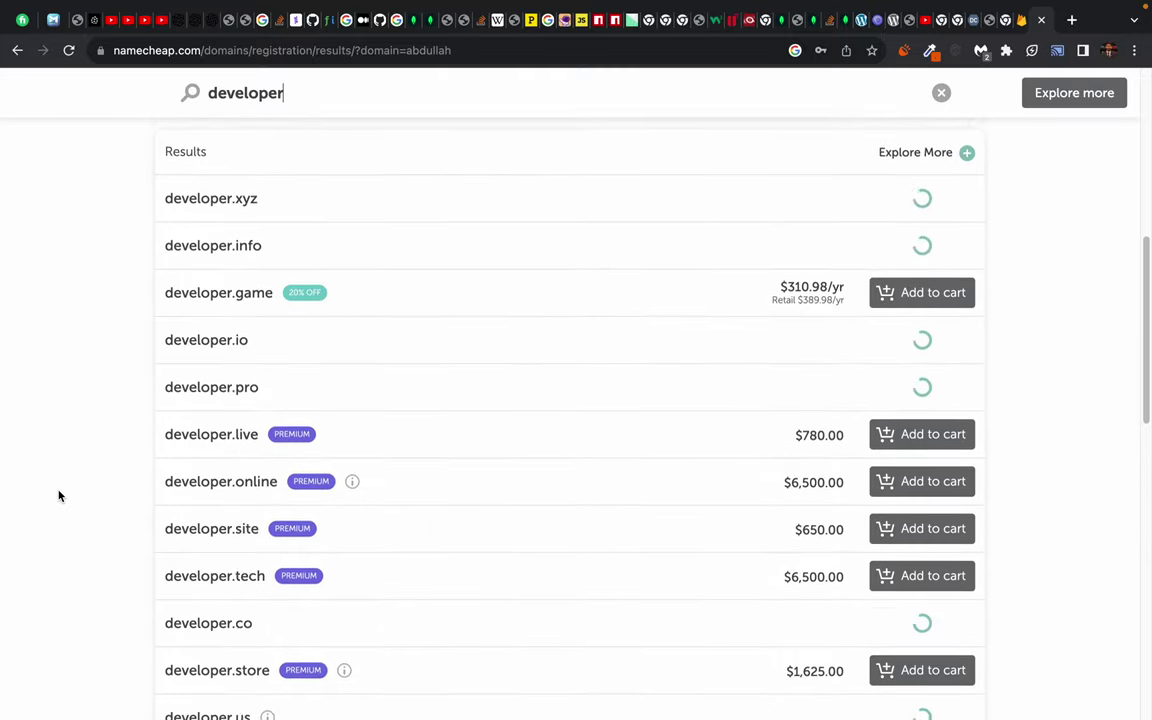
scroll(59, 494, "down", 5)
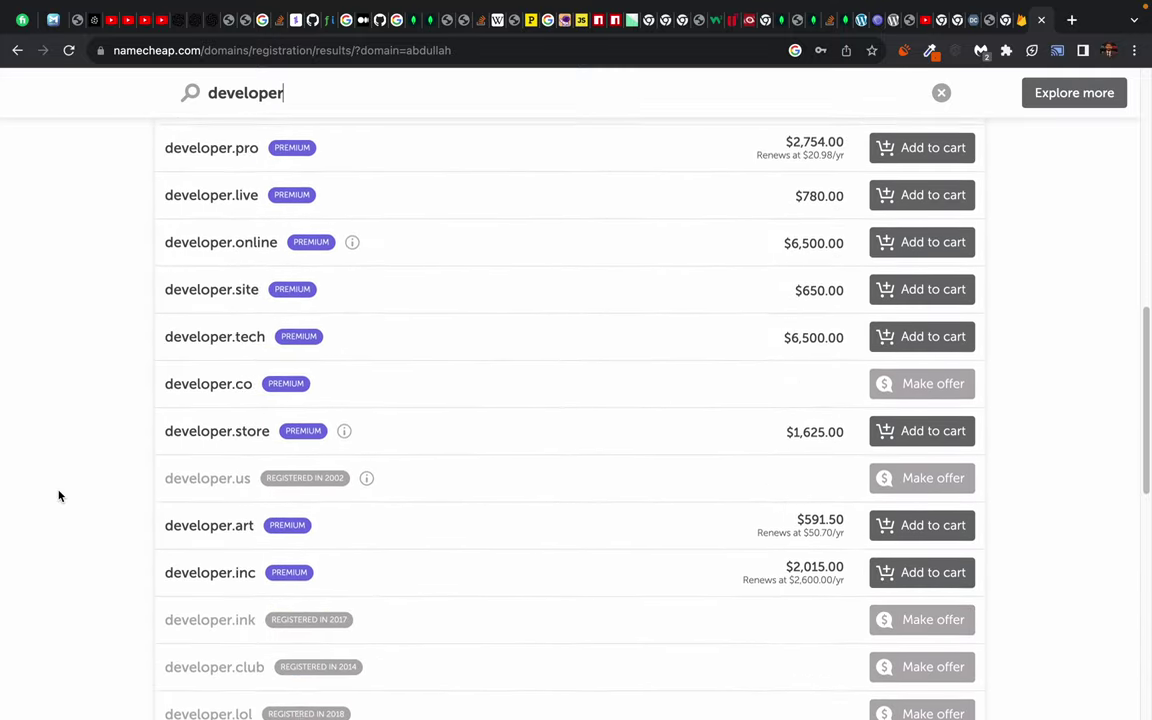
Step: Search for domains based on the presenter's name and review the availability and prices of the listed extensions
scroll(59, 495, "up", 10)
double_click(230, 266)
type("Malik")
key("Return")
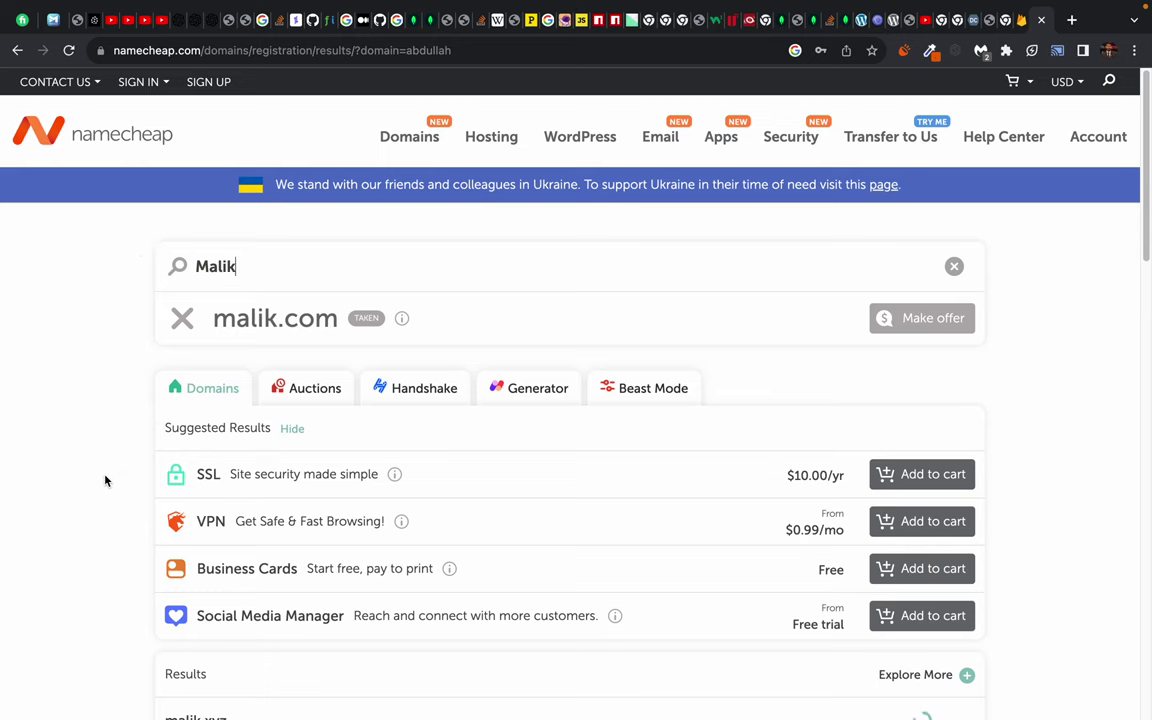
scroll(105, 478, "down", 3)
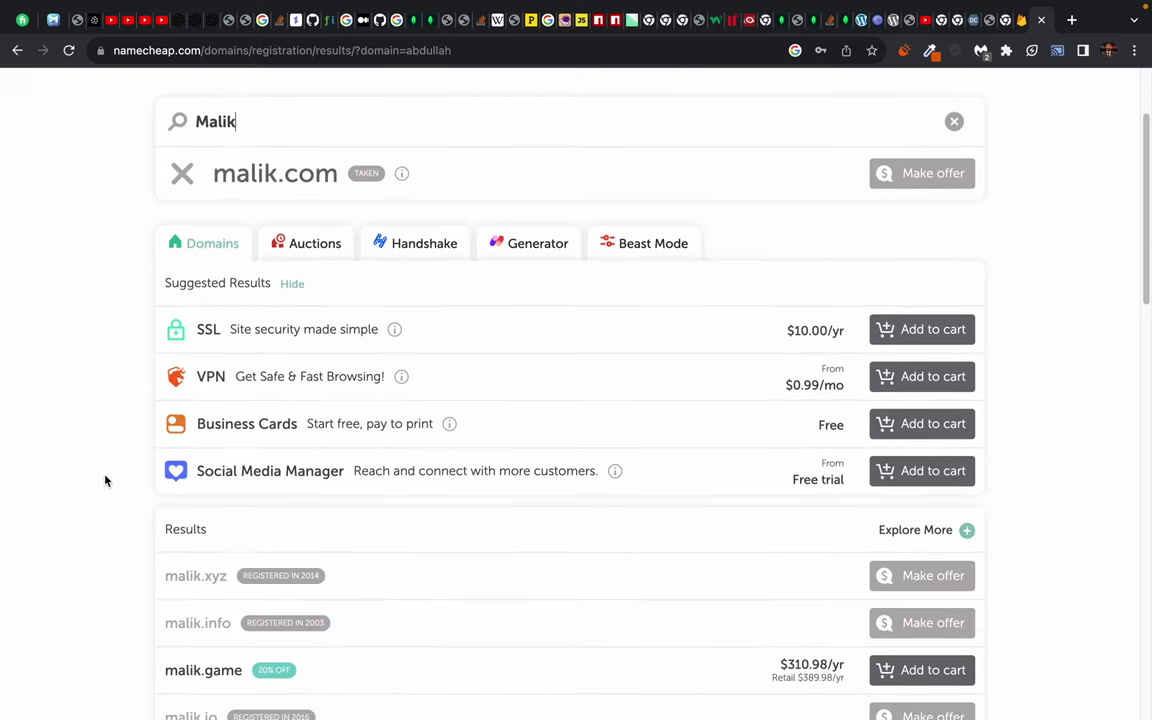
scroll(368, 620, "down", 5)
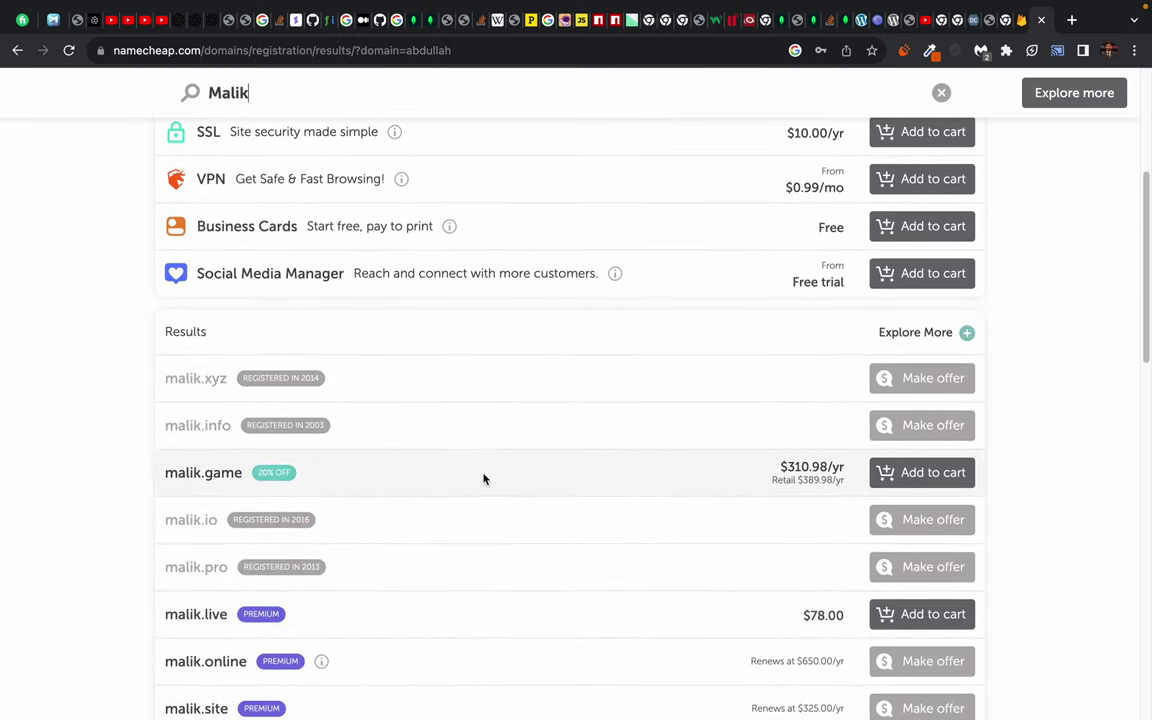
scroll(653, 494, "down", 4)
scroll(607, 621, "down", 1)
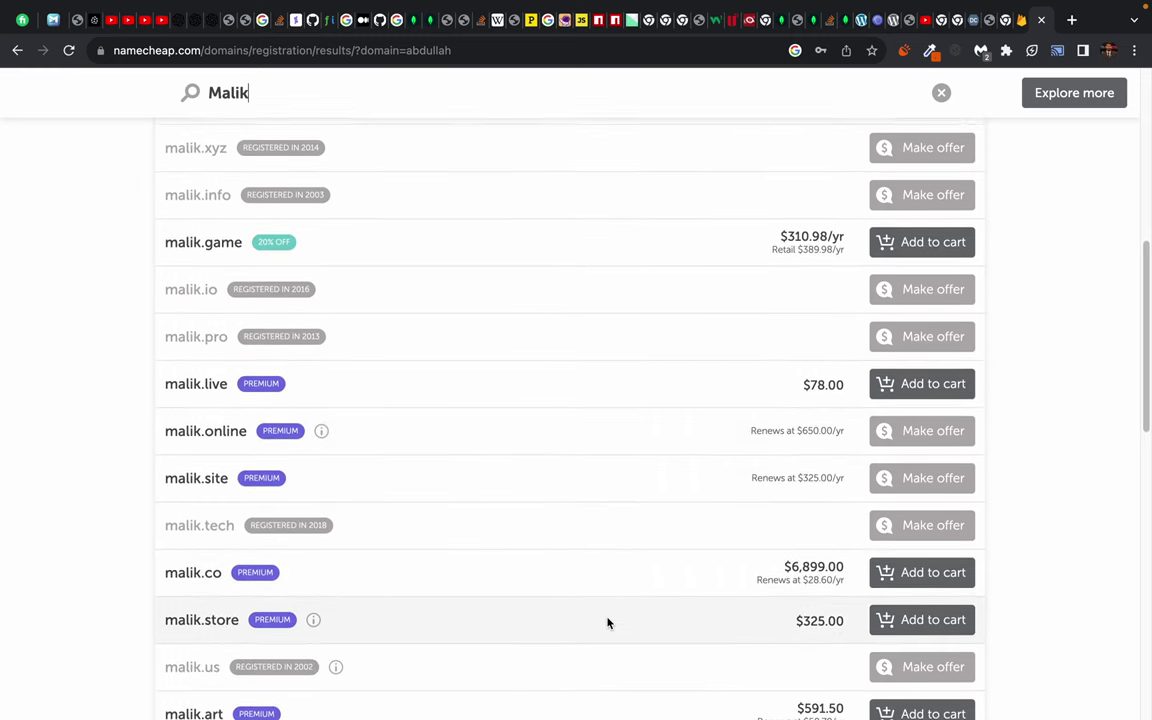
Step: Replace the Namecheap domain search with DeveloperSMIT
scroll(657, 412, "down", 5)
scroll(406, 273, "up", 20)
scroll(406, 273, "down", 1)
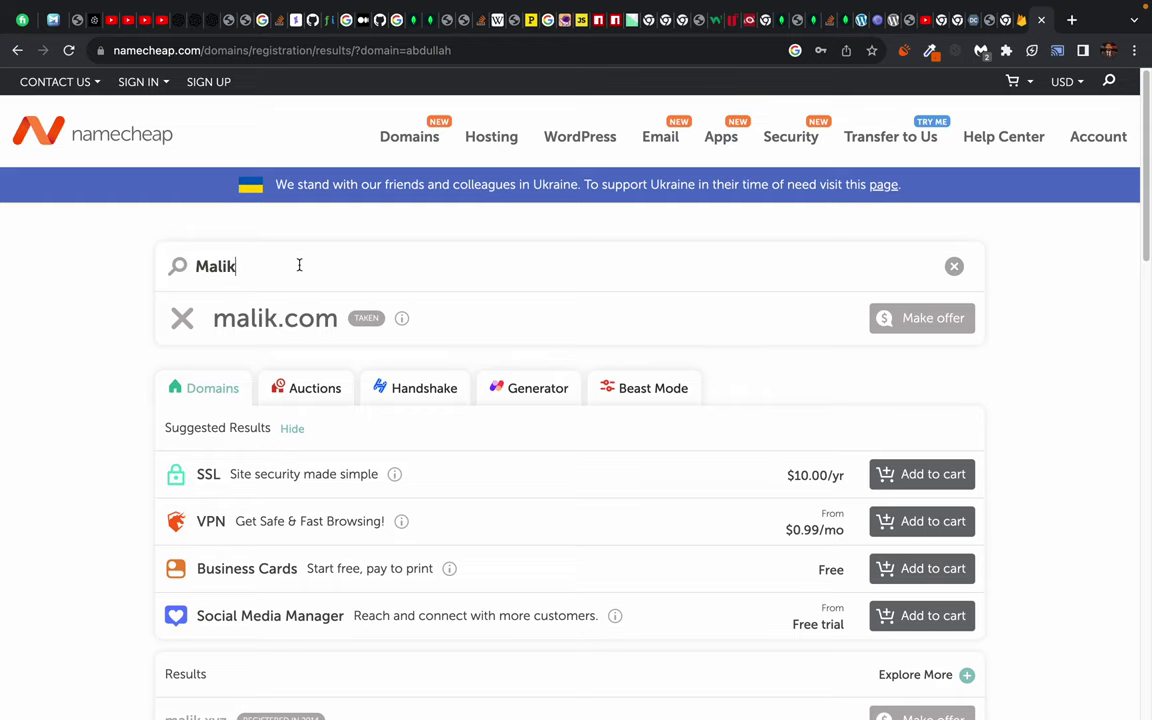
key("BackSpace")
key("BackSpace")
key("BackSpace")
key("BackSpace")
key("BackSpace")
type("Deve")
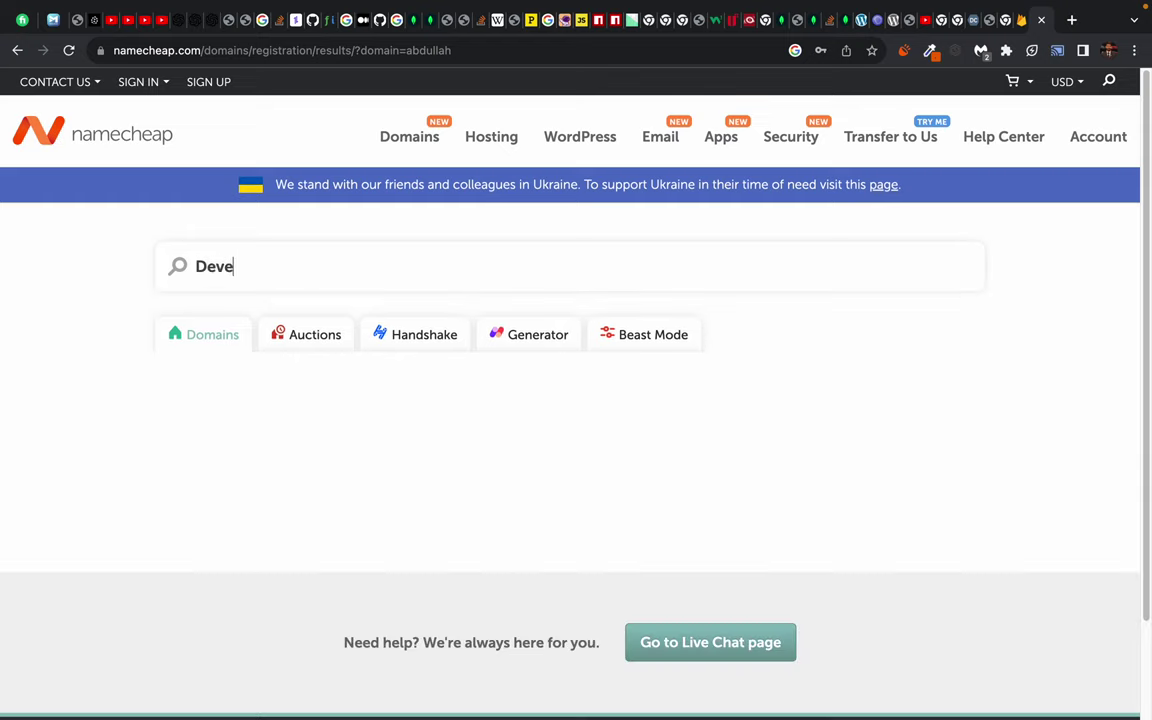
type("loperSMIT")
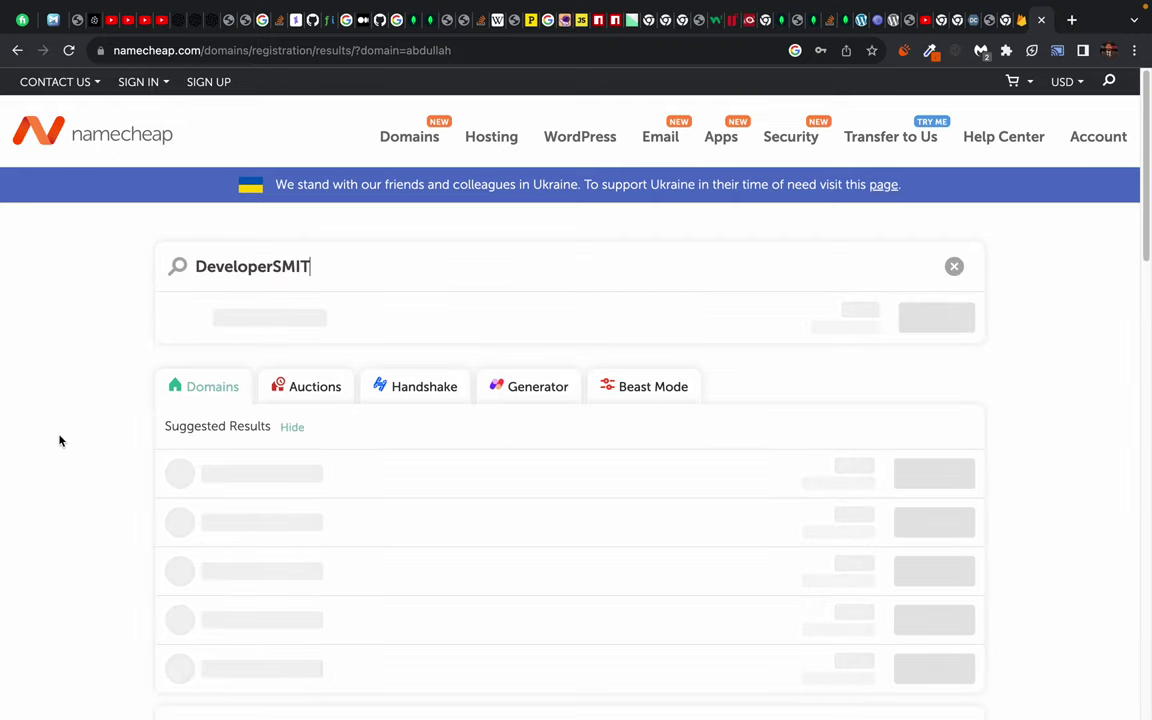
Step: Review the prices and availability of the DeveloperSMIT domains across the suggested and other extensions, including .online
scroll(77, 457, "down", 2)
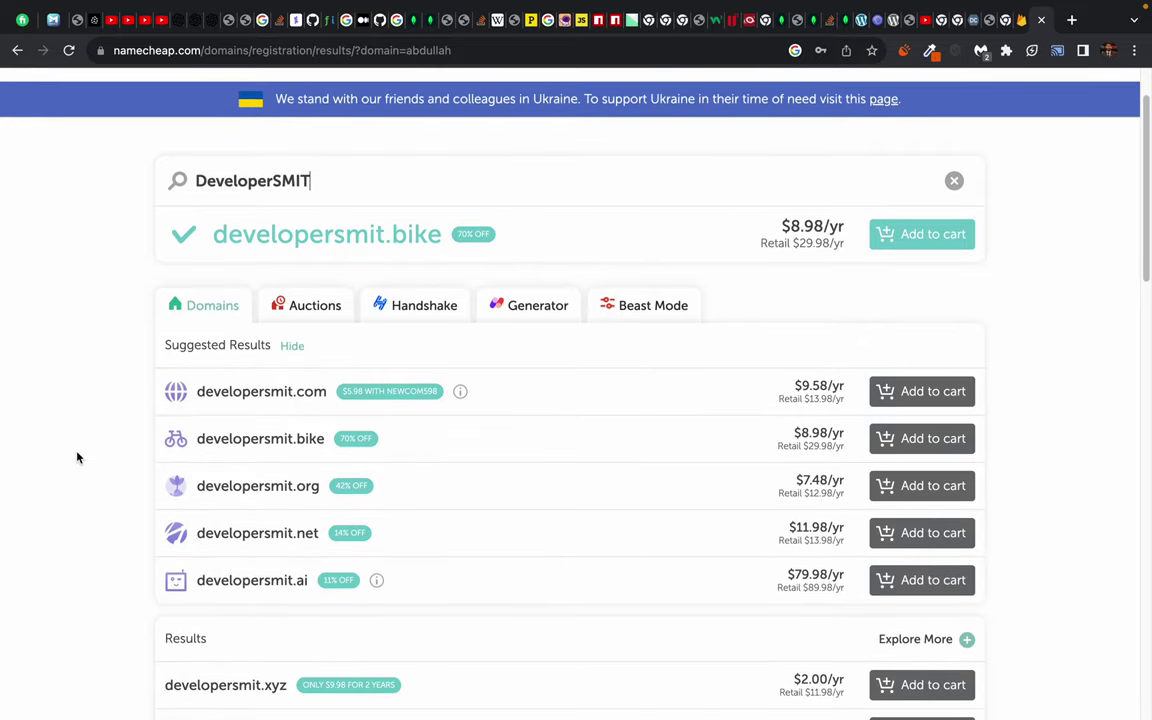
scroll(77, 457, "down", 1)
scroll(77, 457, "down", 5)
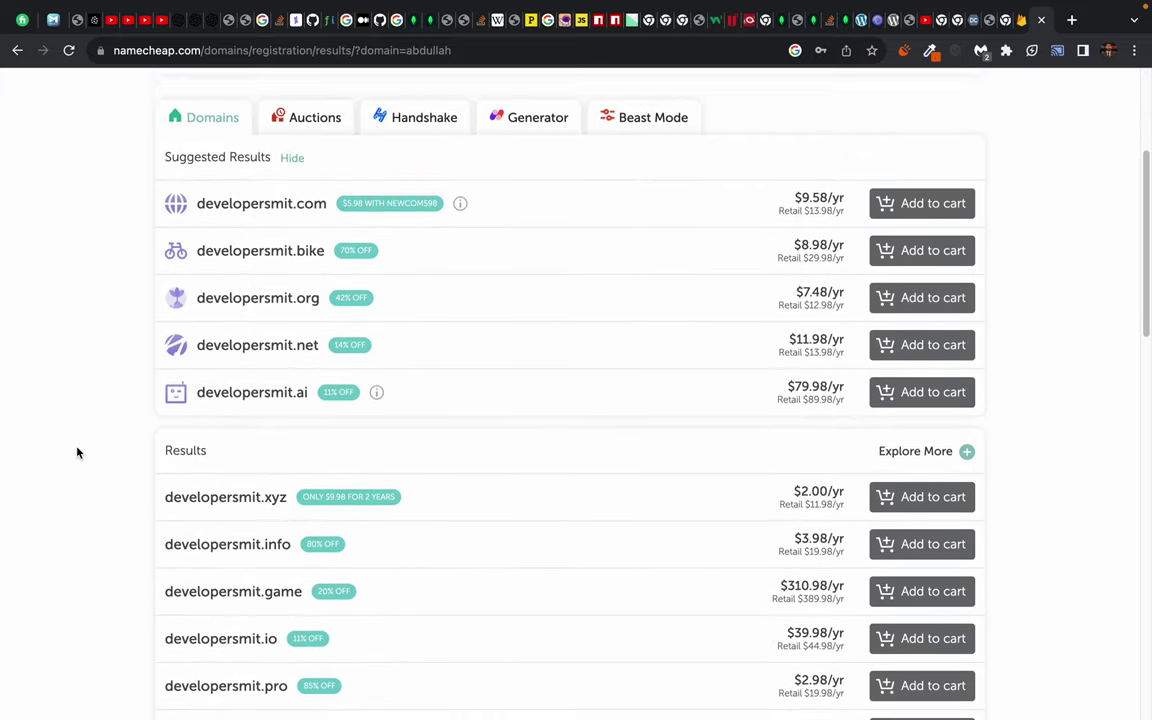
scroll(635, 504, "down", 2)
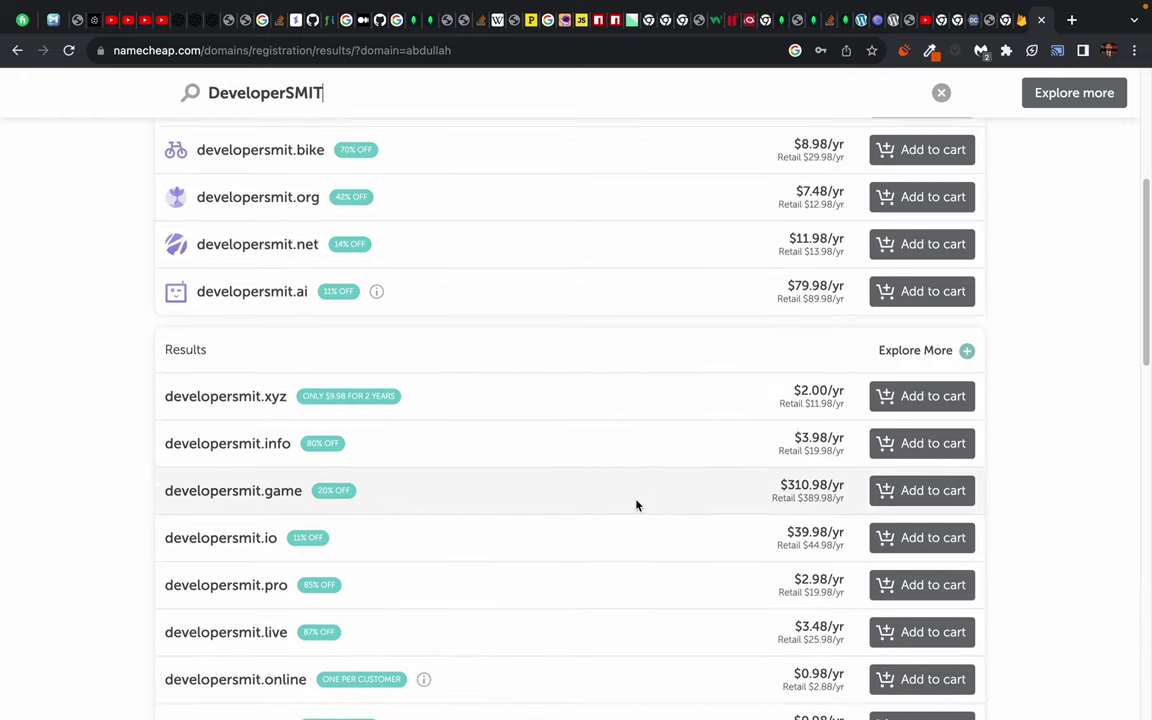
scroll(636, 505, "down", 3)
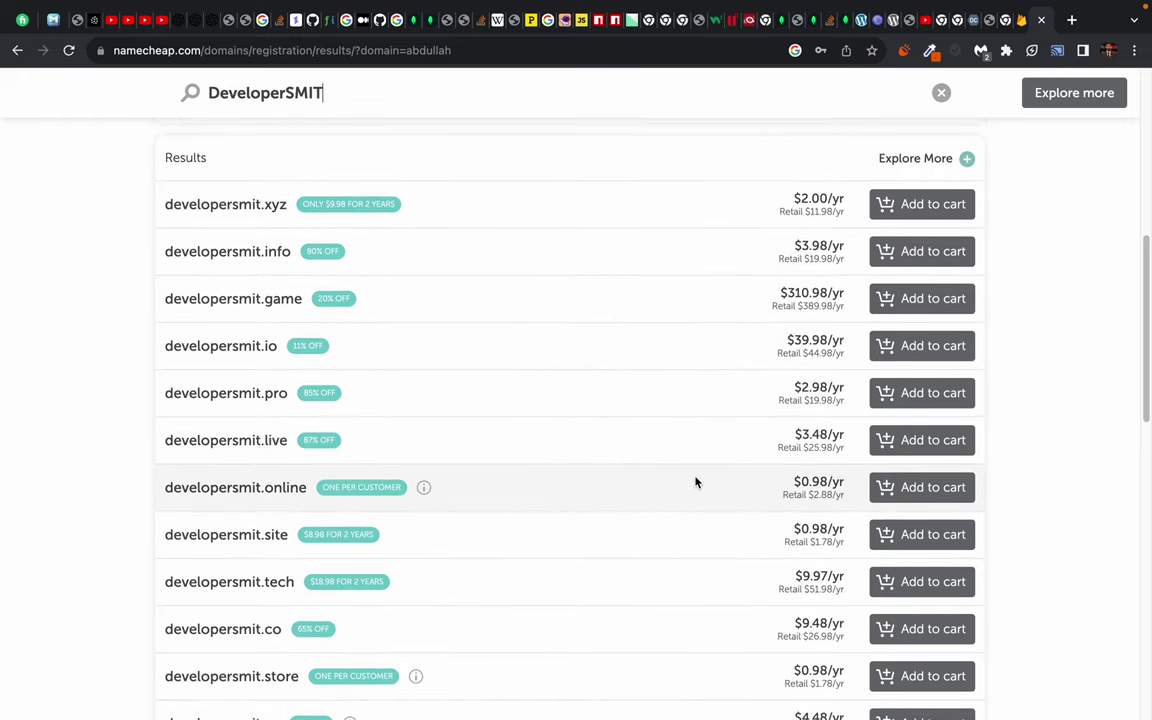
double_click(211, 489)
double_click(283, 487)
left_click(85, 470)
scroll(115, 561, "down", 5)
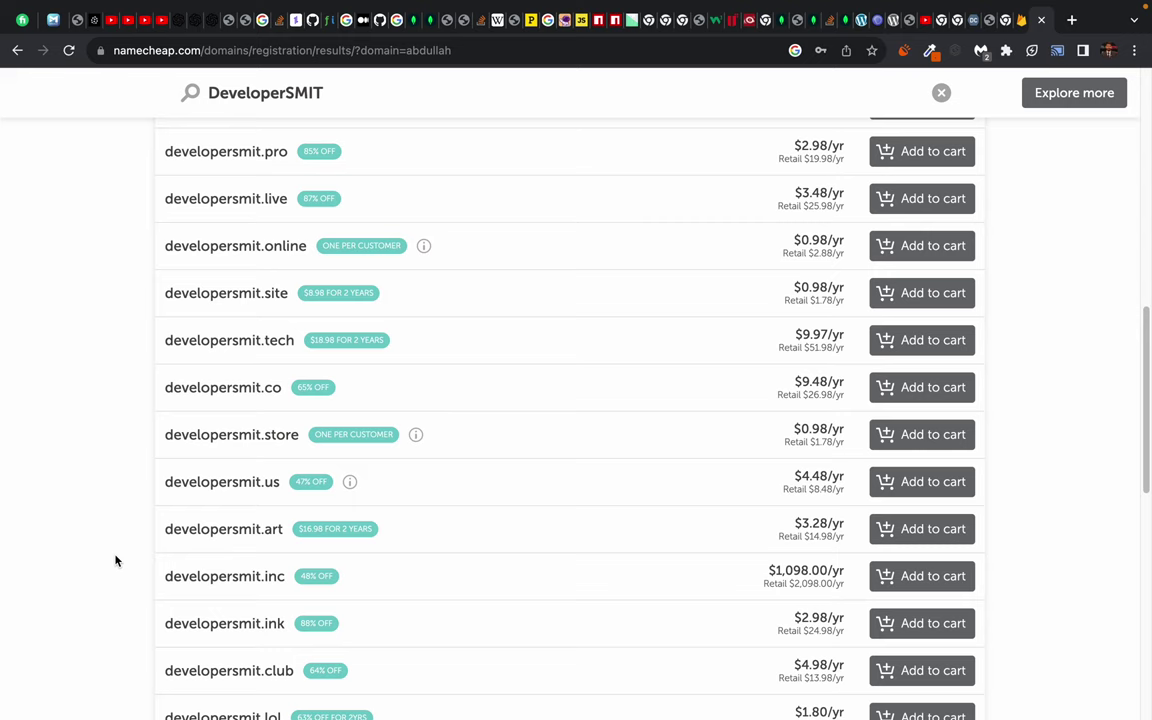
scroll(1052, 260, "up", 10)
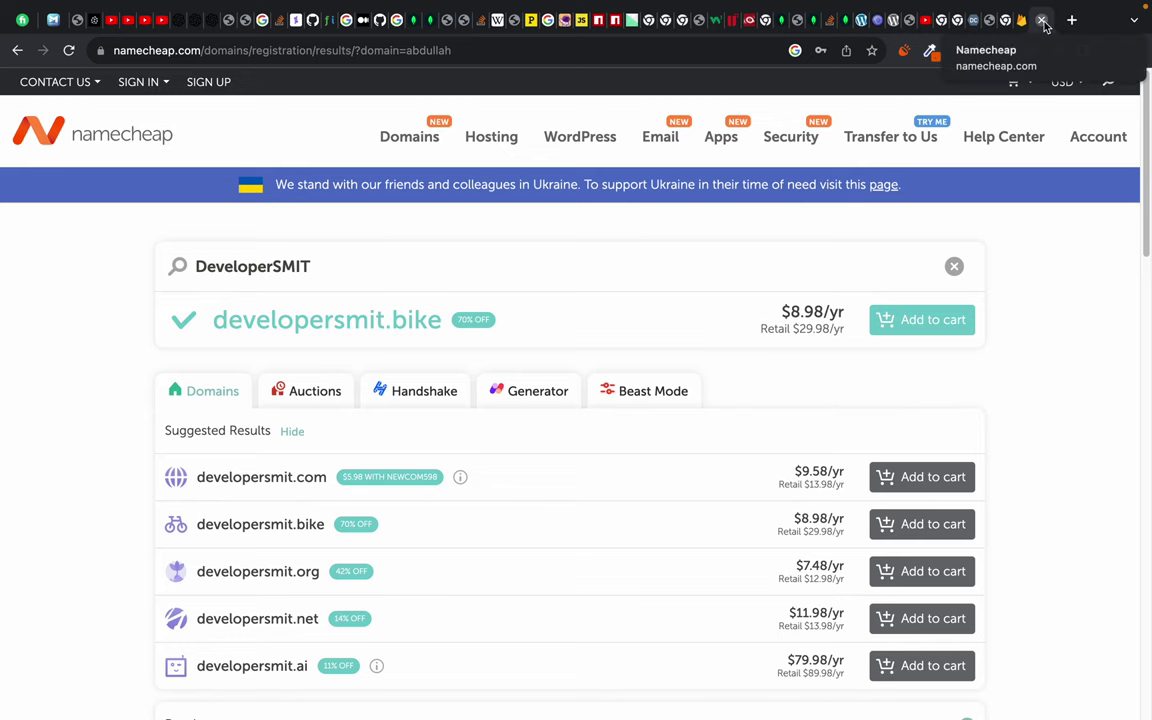
Step: Leave Namecheap and return to the Hosting dashboard of the smit-chatbot-b3-delthis project in the Firebase console
left_click(942, 20)
left_click_drag(595, 102, 638, 72)
left_click(661, 117)
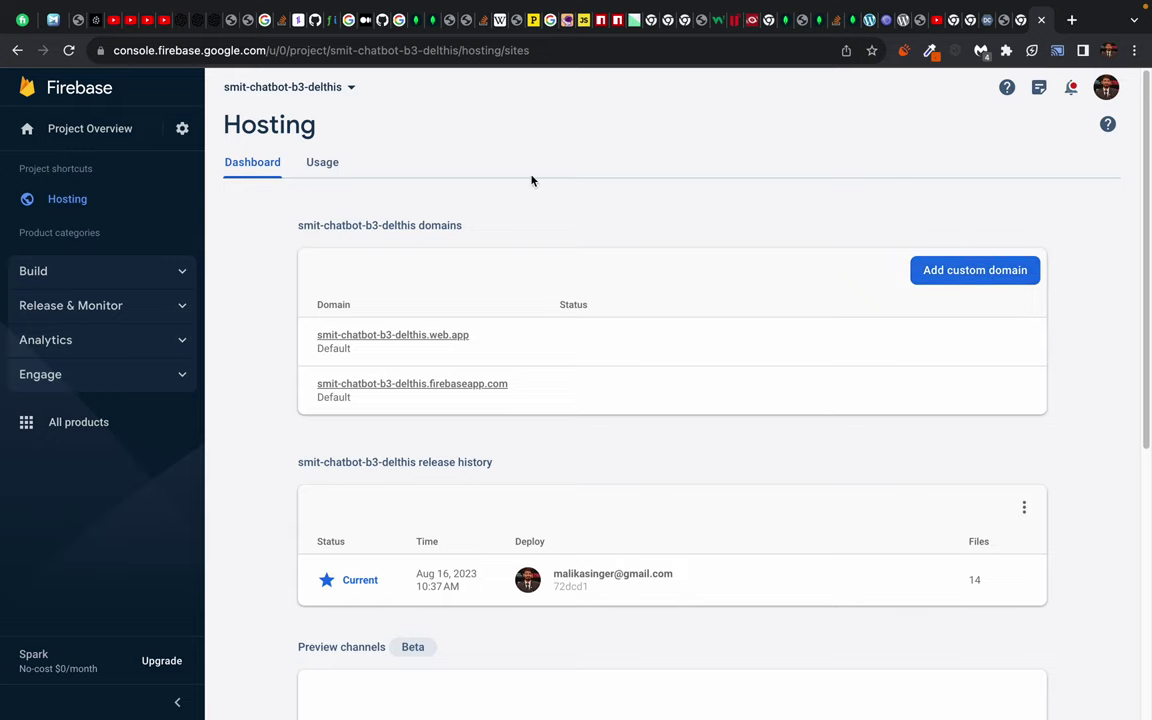
Step: Switch from the browser to Visual Studio Code, where the cv project's firebase.json is open
key("ctrl+Left")
key("ctrl+Right")
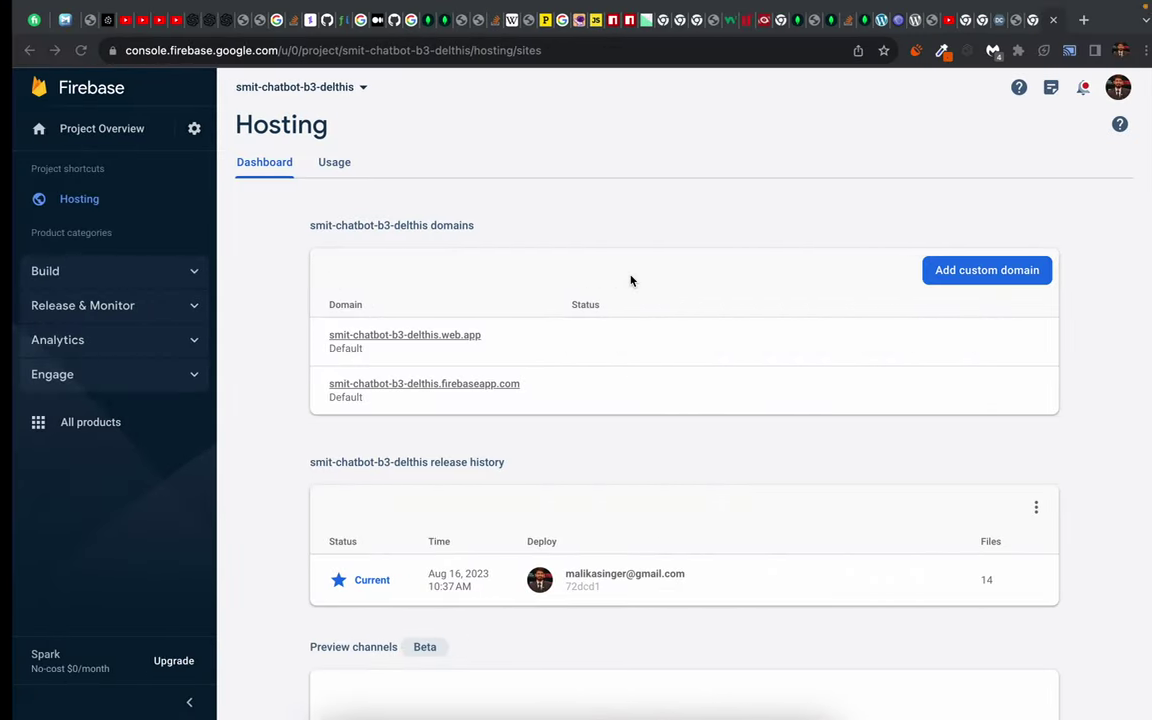
key("ctrl+Right")
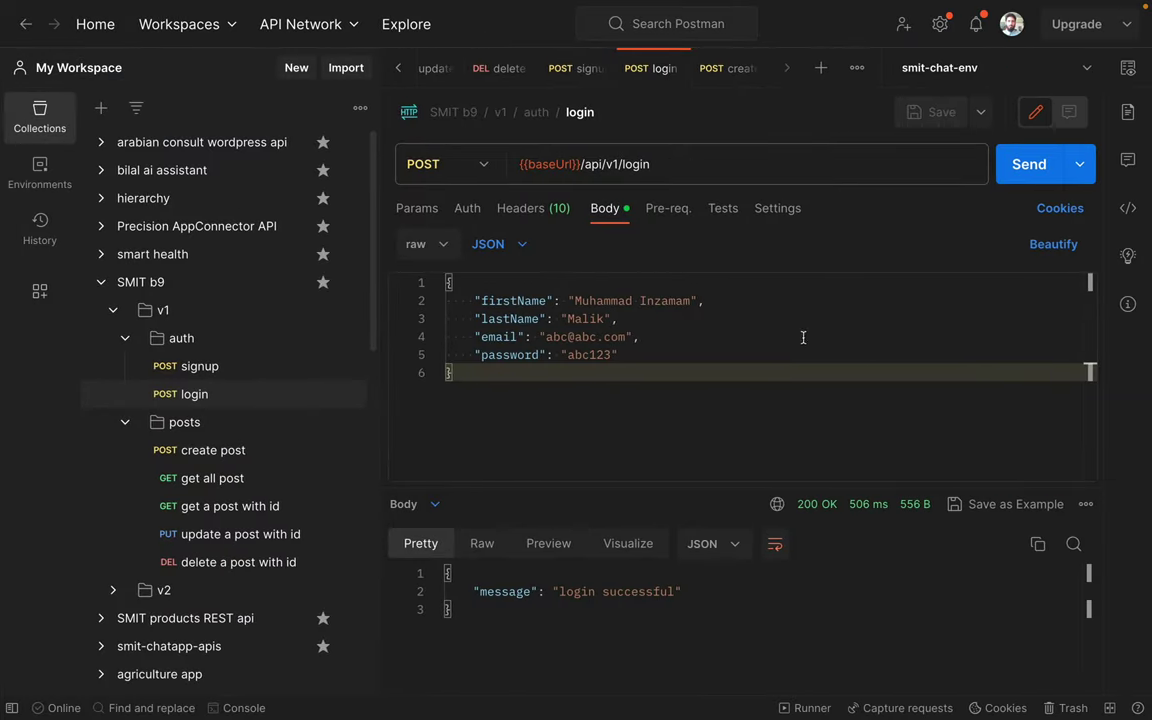
key("ctrl+Left")
key("ctrl+Left")
key("ctrl+Right")
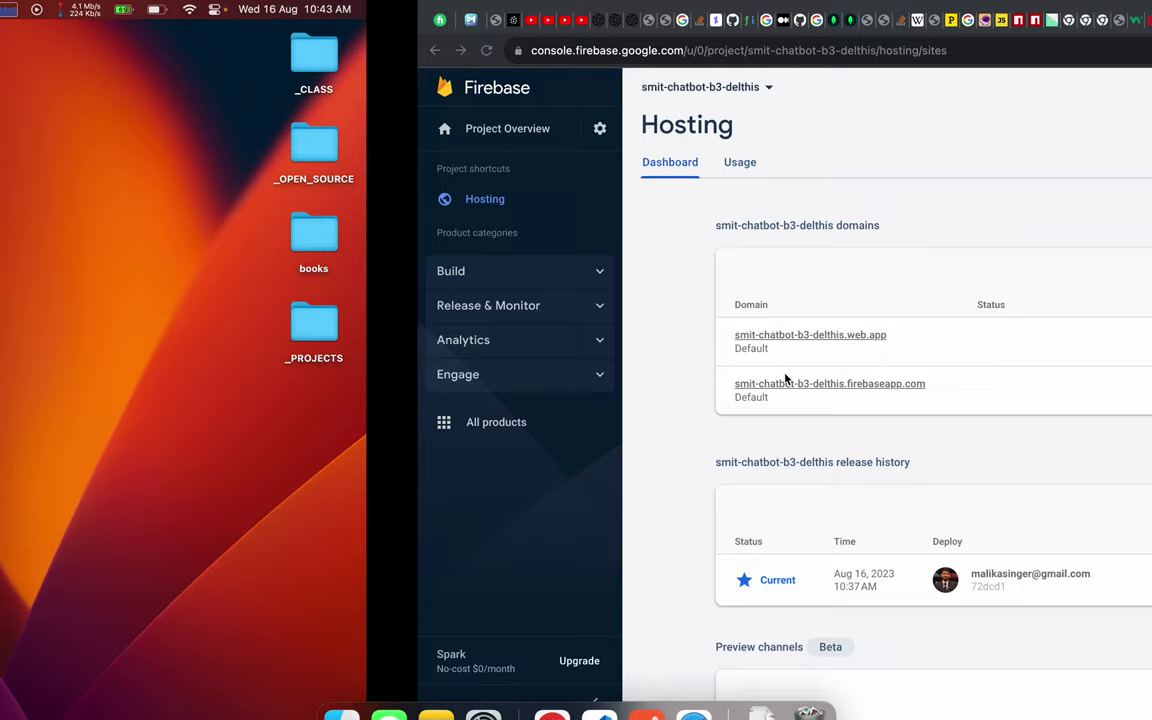
key("ctrl+Right")
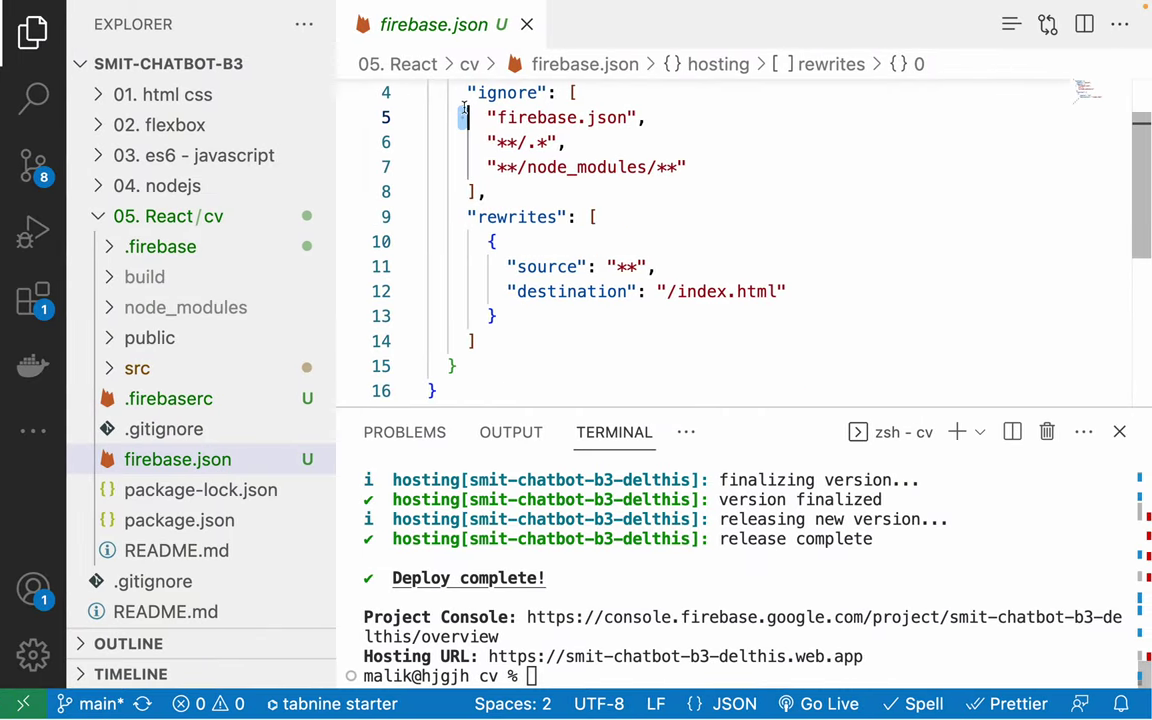
Step: Try to save firebase.json, then close the file and discard its unsaved changes
left_click(762, 364)
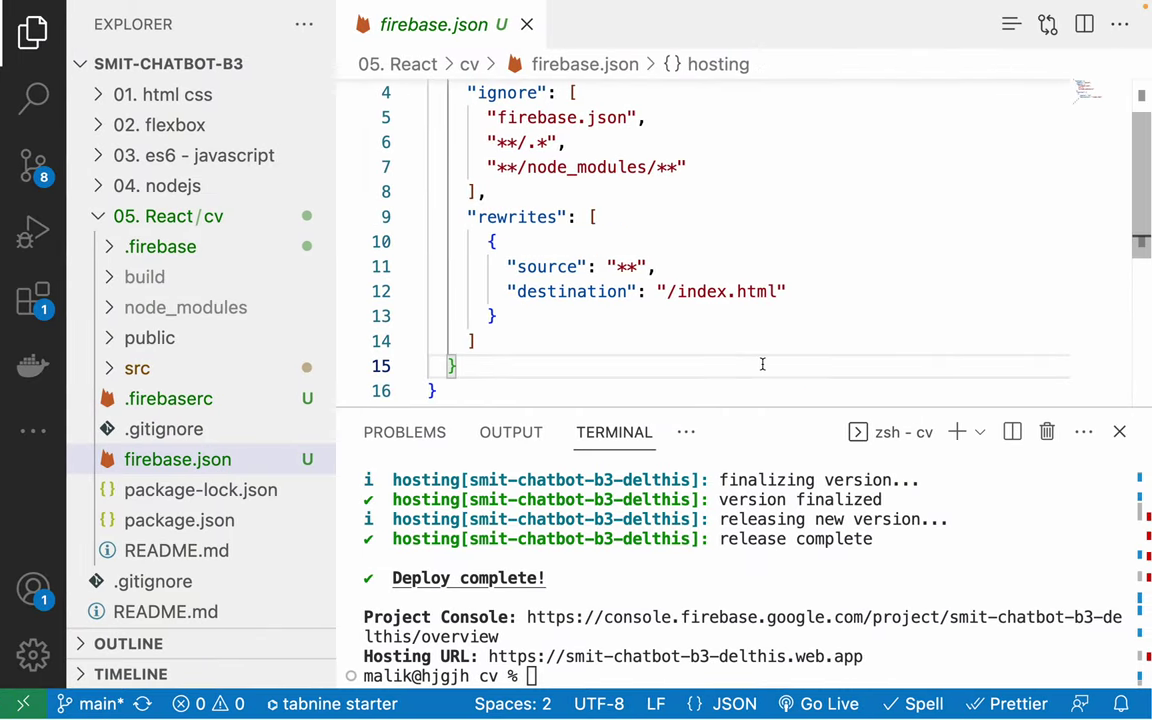
left_click(877, 342)
left_click(789, 218)
key("ctrl+s")
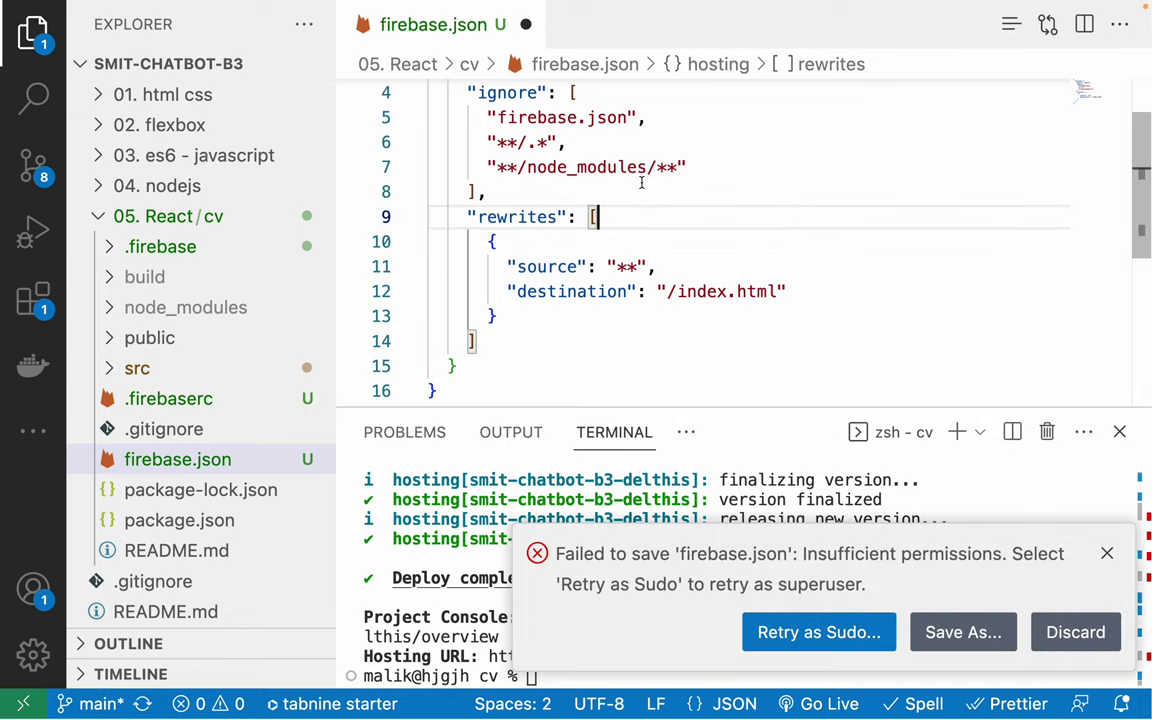
key("Escape")
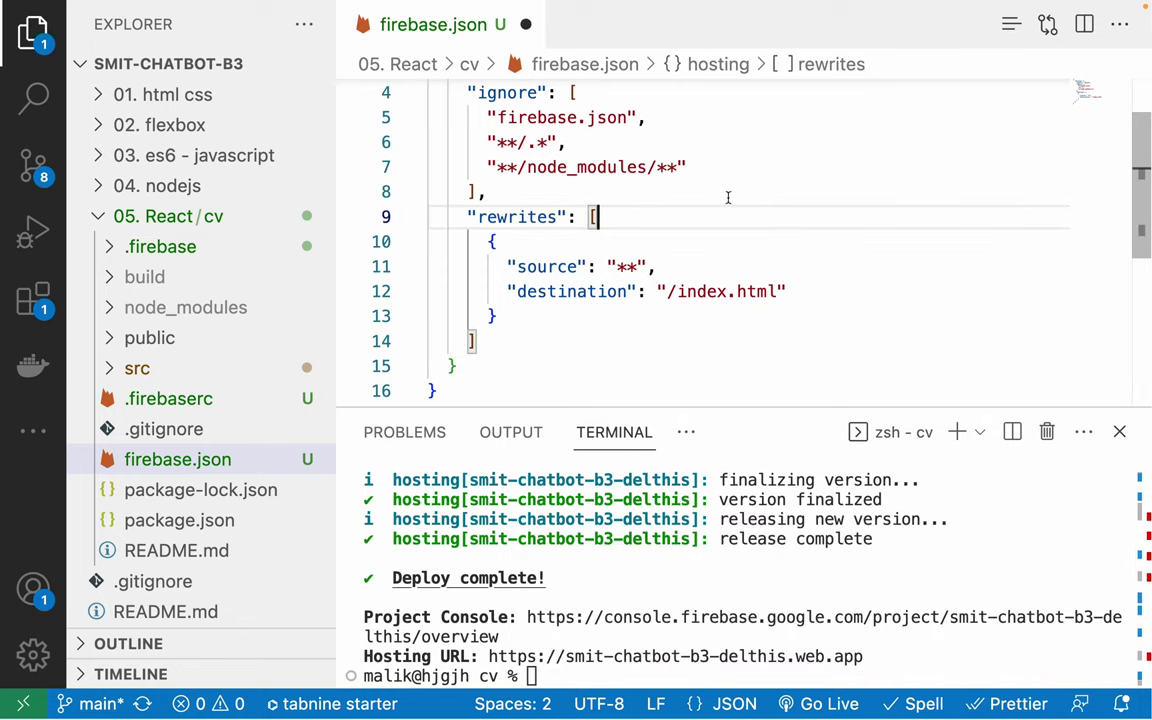
left_click(525, 24)
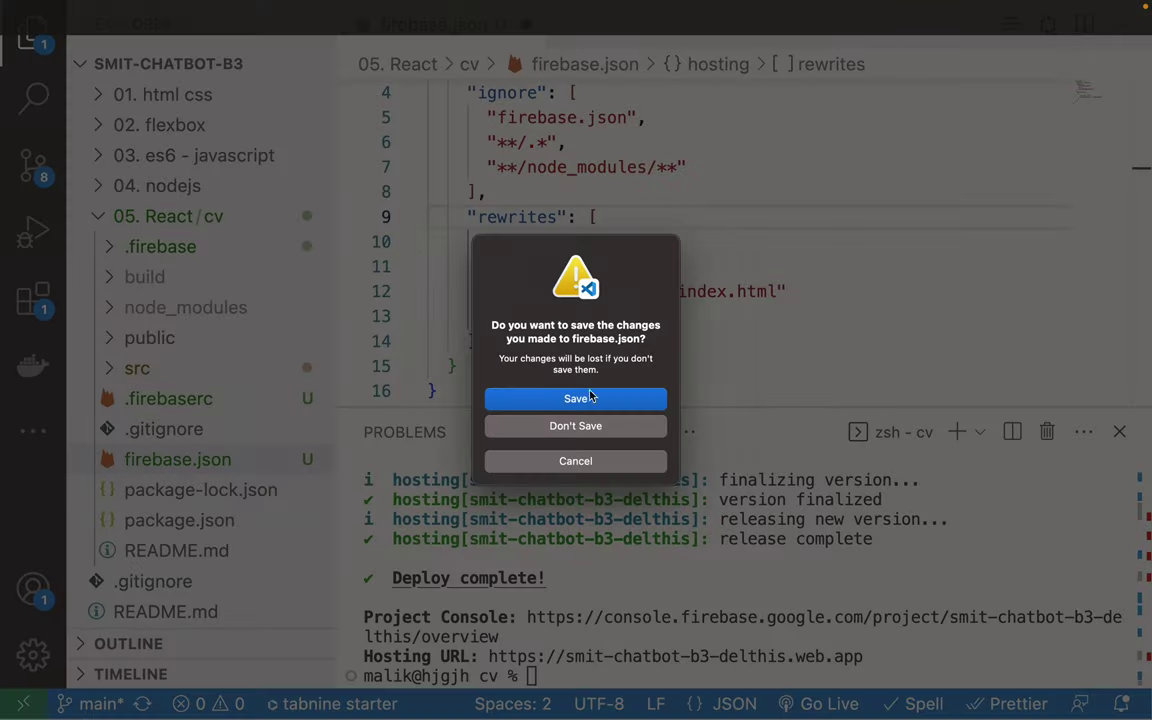
left_click(567, 430)
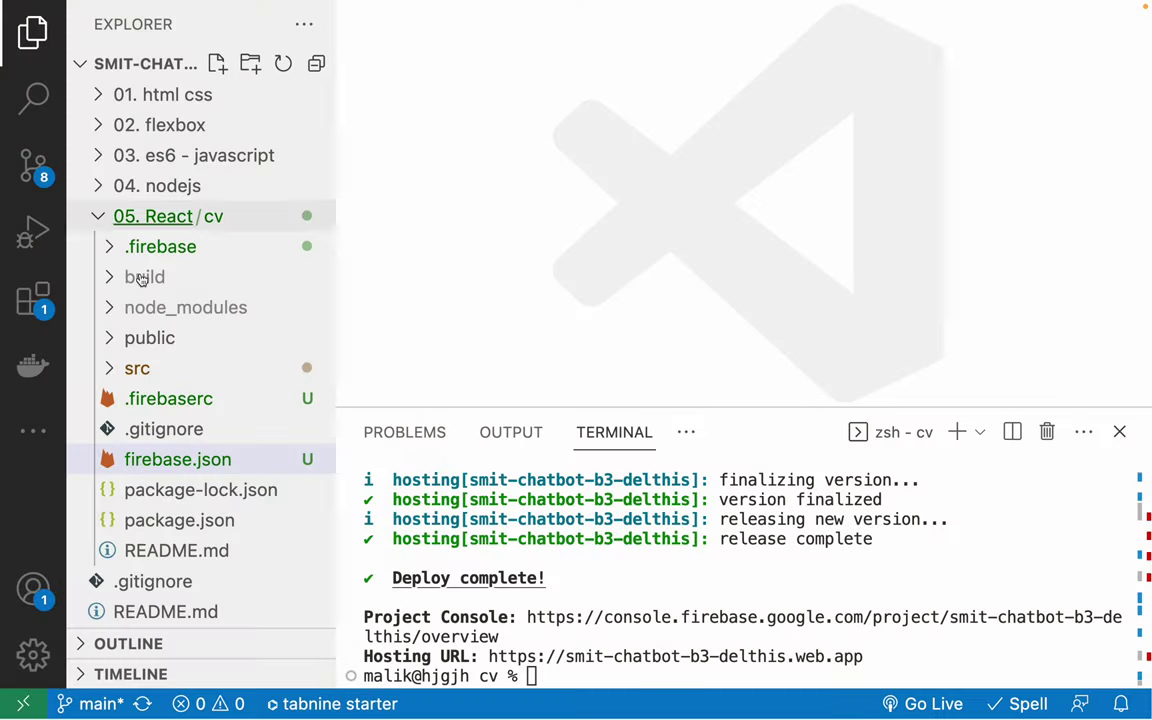
Step: Commit all changes in the repository with the message "class code", sync them to the remote, and return to the project's file tree
left_click(33, 165)
left_click(154, 70)
type("class code")
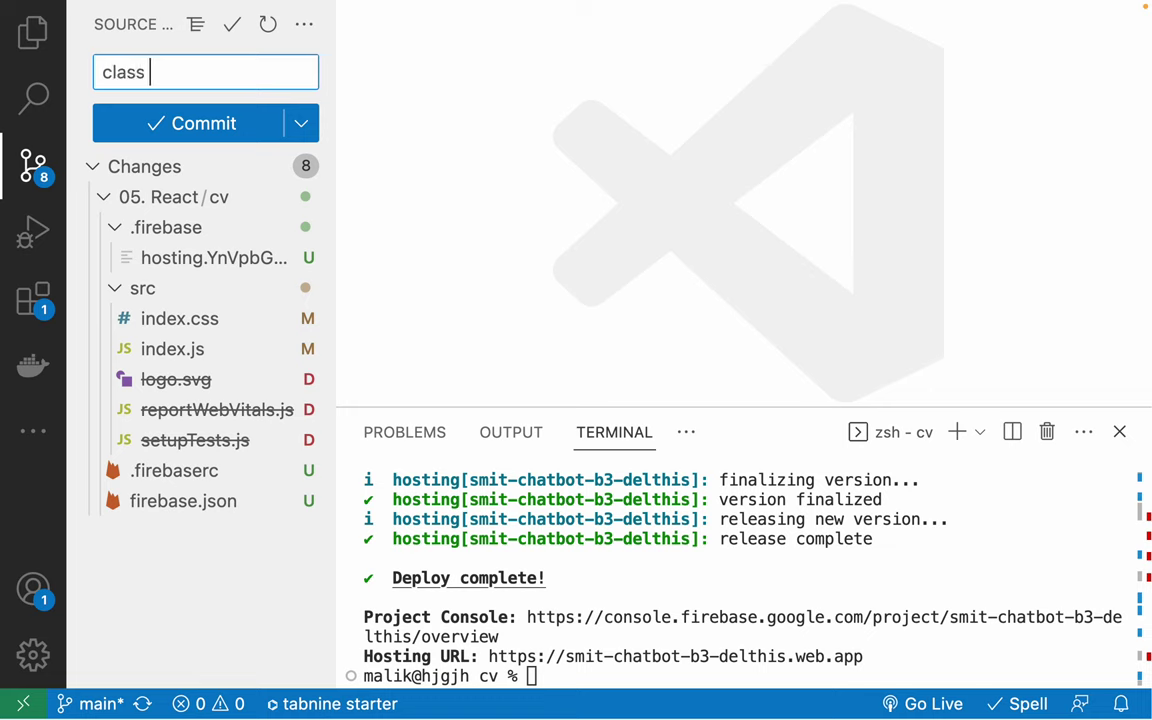
left_click(226, 128)
left_click(226, 128)
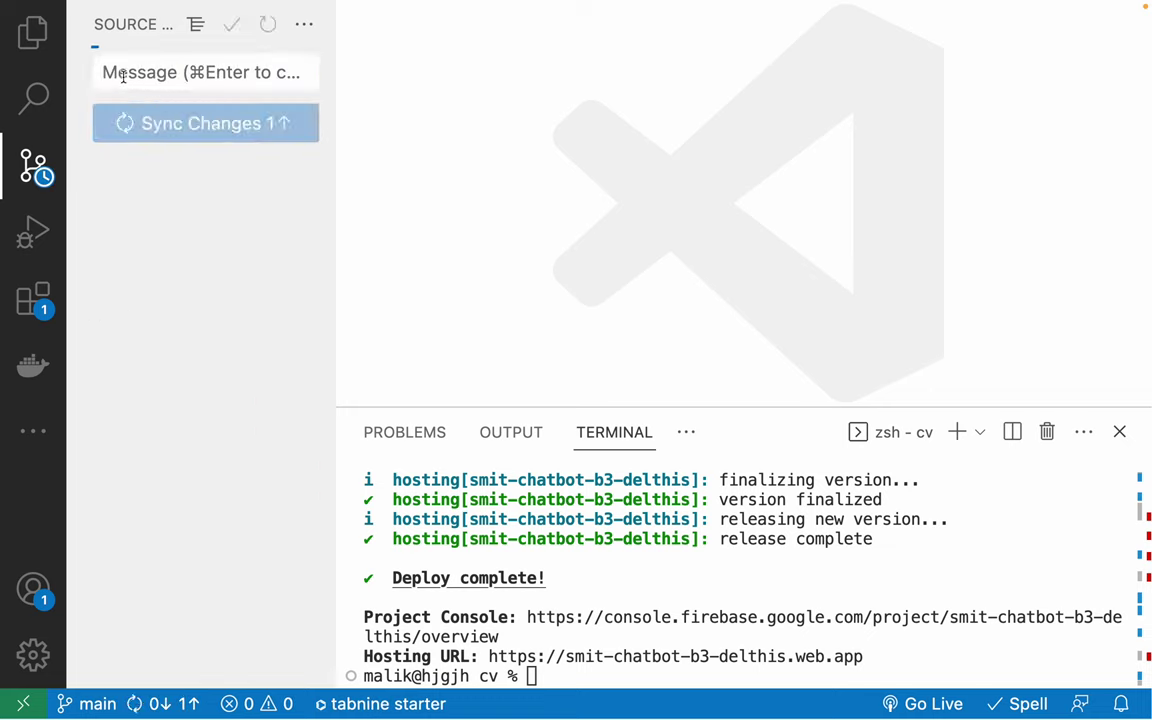
left_click(32, 31)
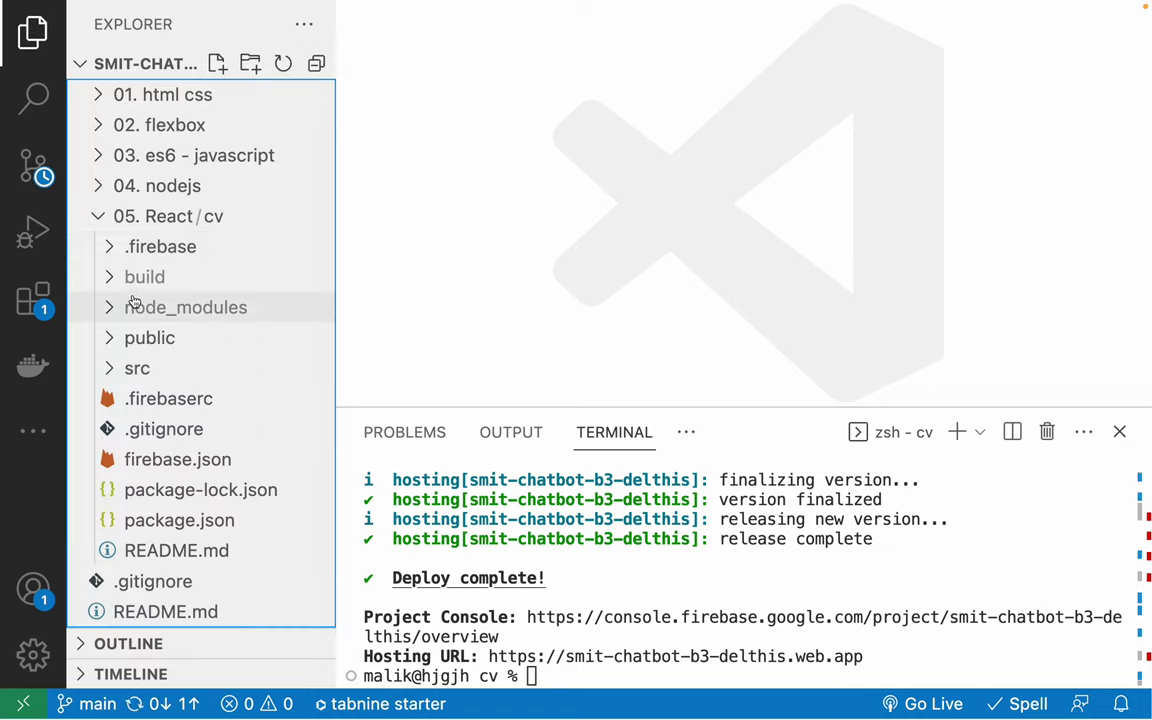
left_click(529, 254)
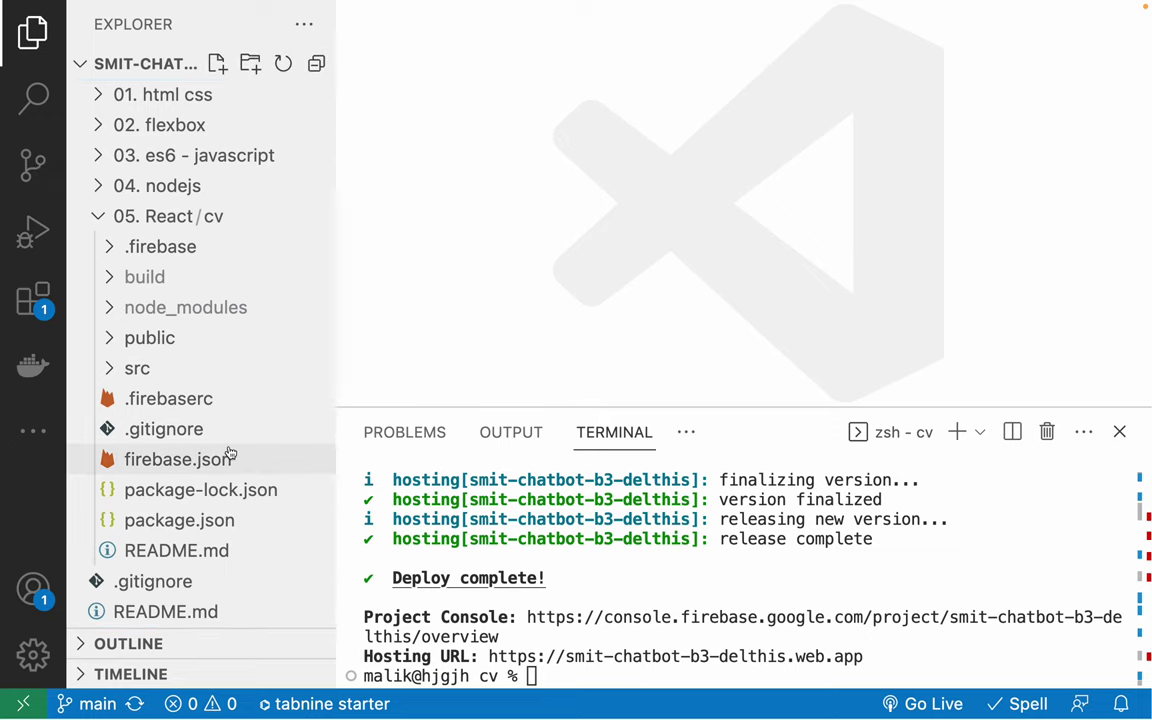